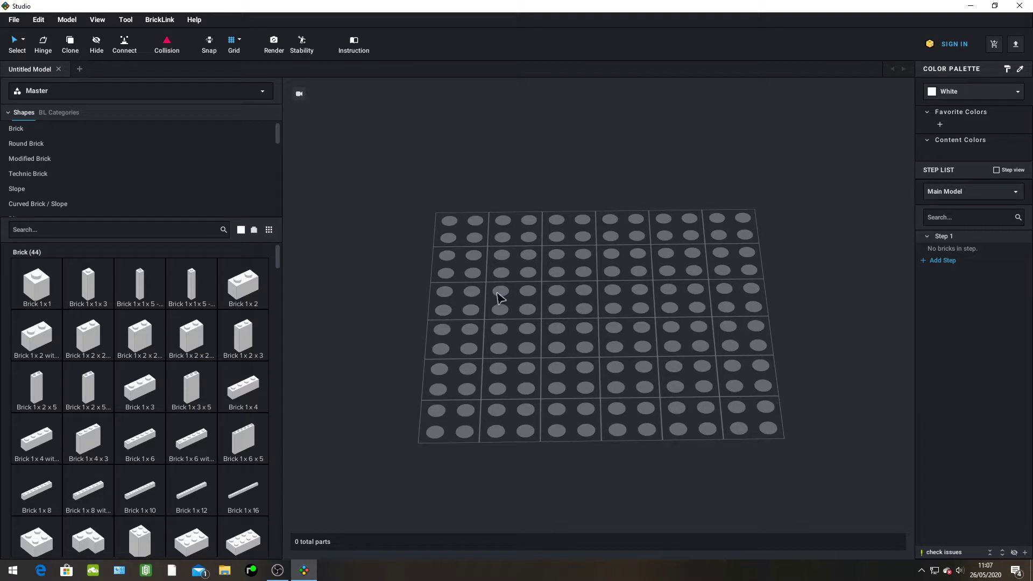
scroll(499, 297, "down", 10)
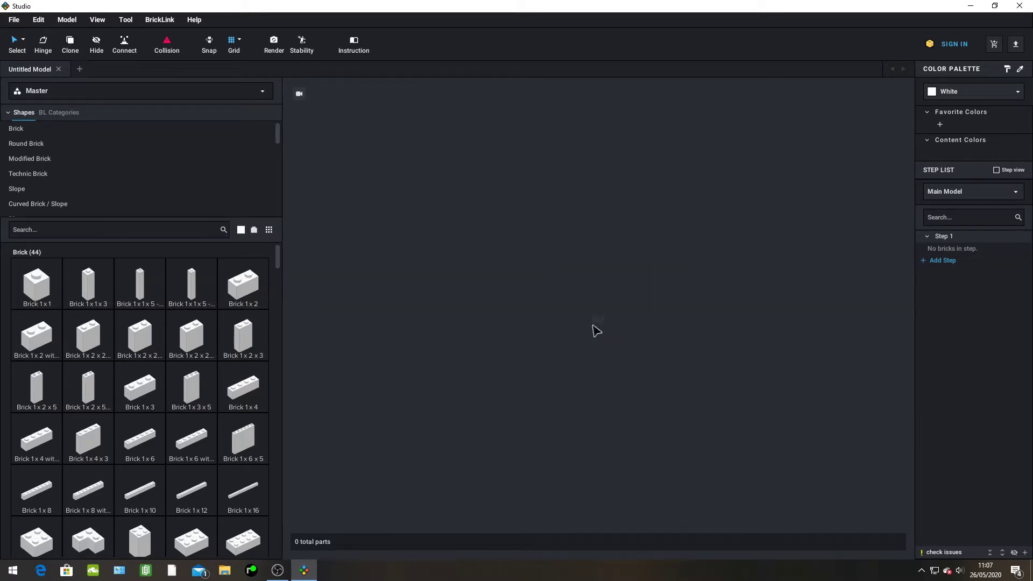
scroll(604, 329, "up", 5)
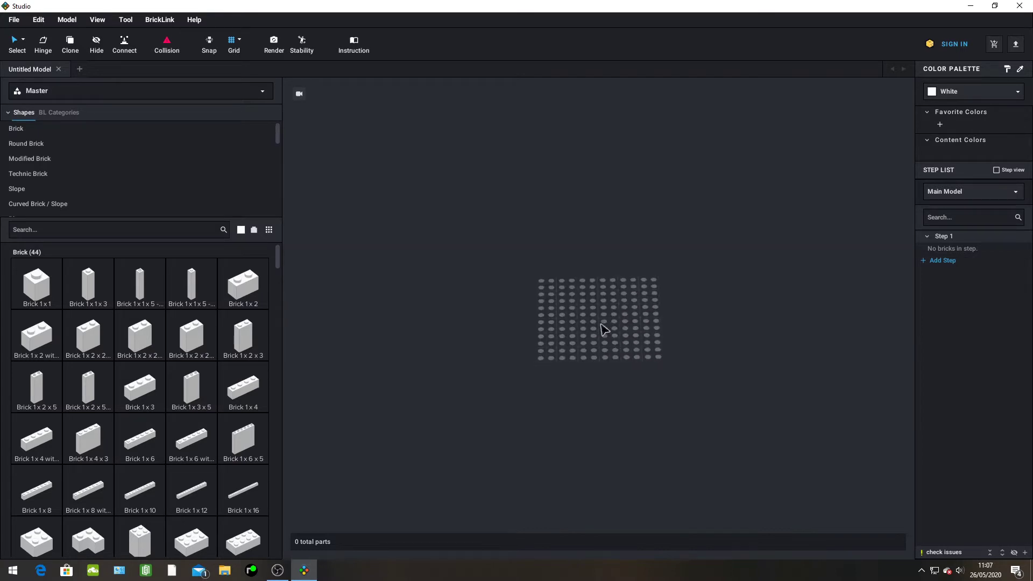
right_click_drag(604, 328, 671, 248)
right_click_drag(623, 357, 628, 336)
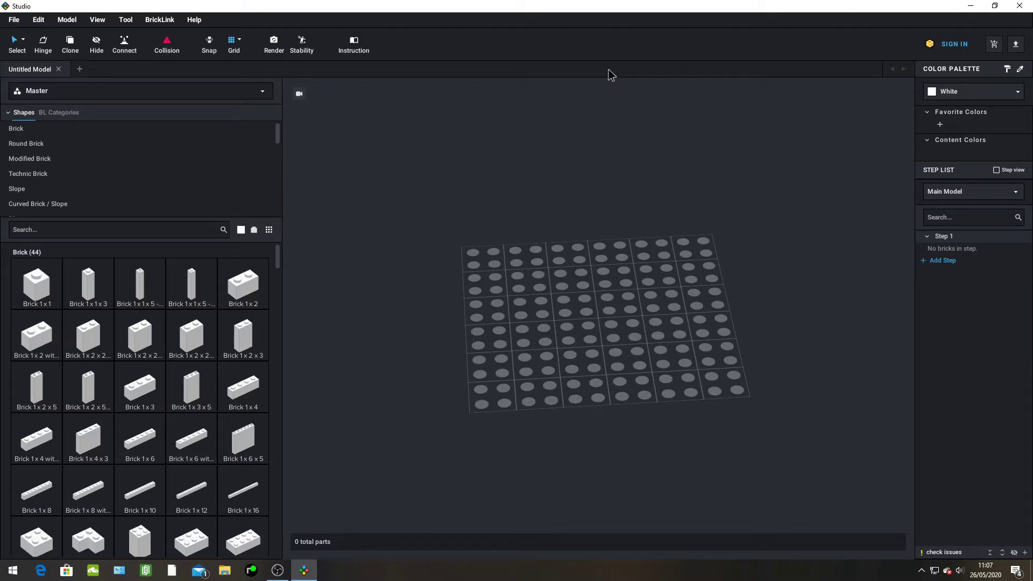
right_click_drag(600, 237, 780, 269)
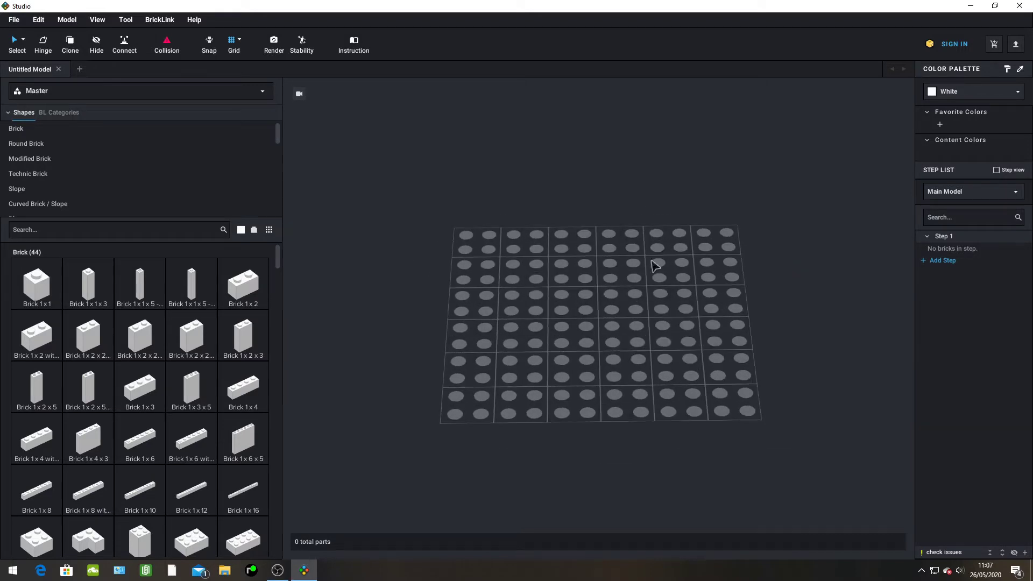
Place a white Brick 12 x 24 on the empty building grid
scroll(165, 283, "down", 5)
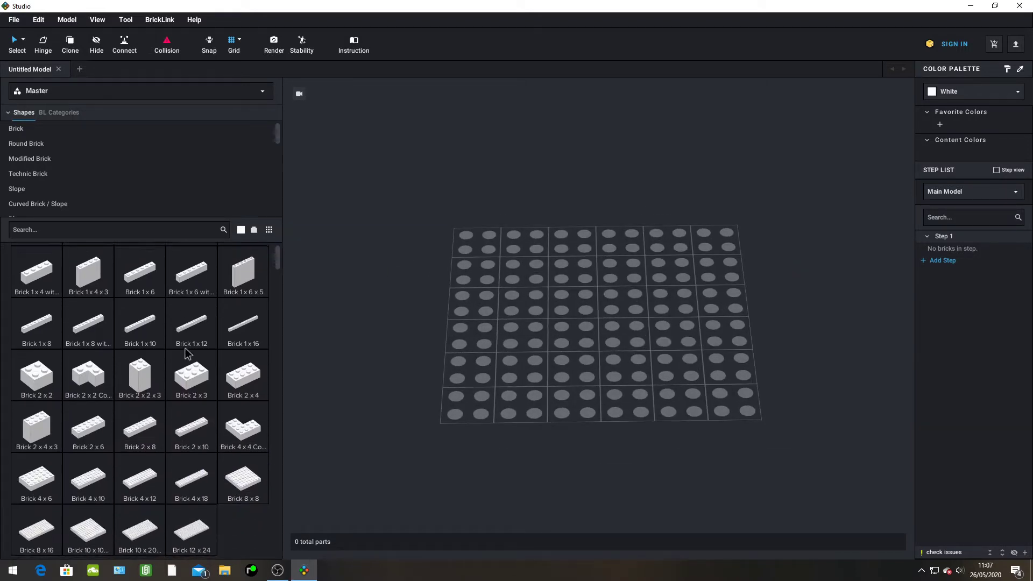
scroll(198, 358, "down", 1)
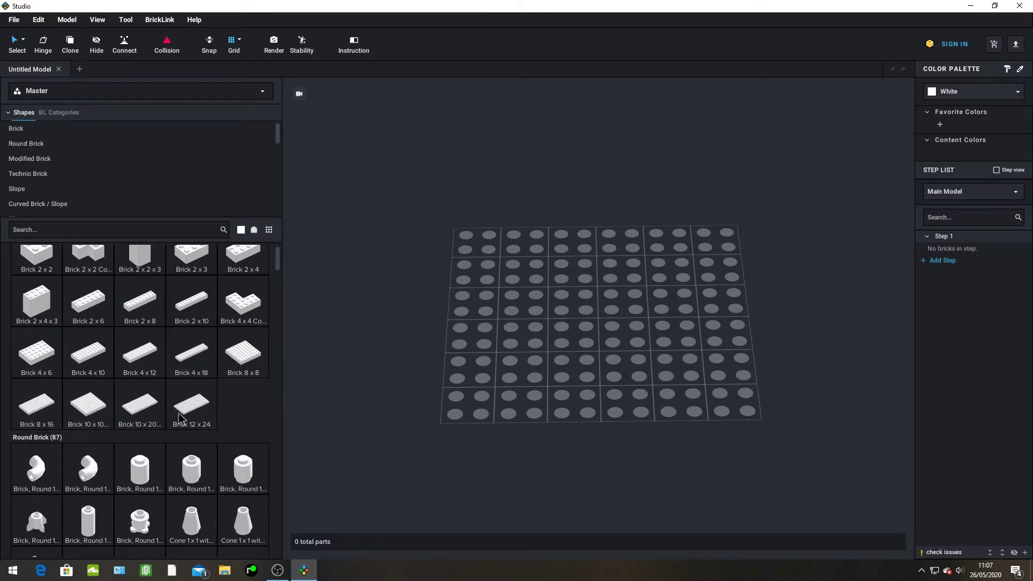
left_click_drag(180, 417, 599, 235)
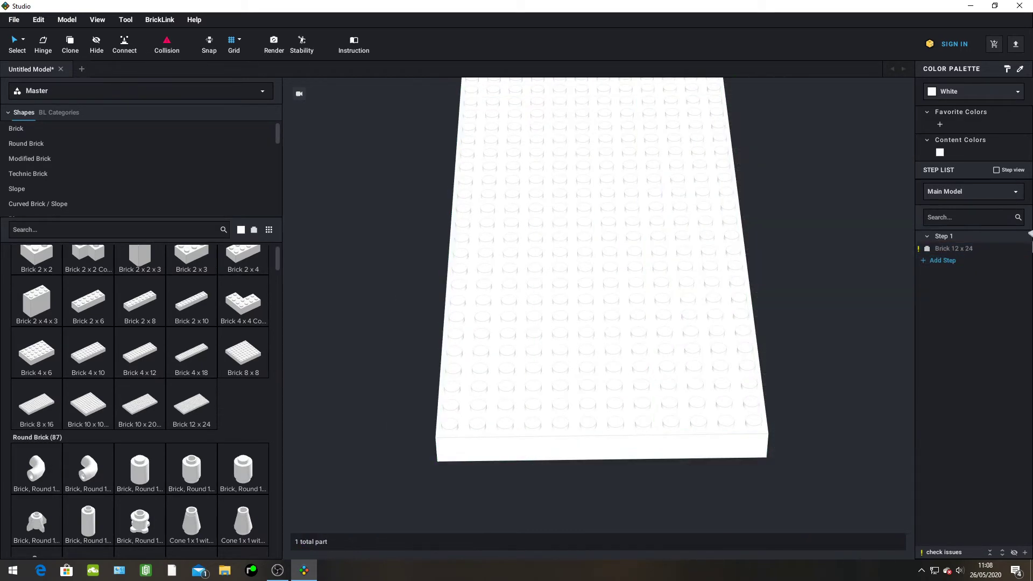
Place a copy of the Brick 12 x 24 flush against the long side of the first to form a square base
key("ctrl+v")
scroll(825, 238, "down", 5)
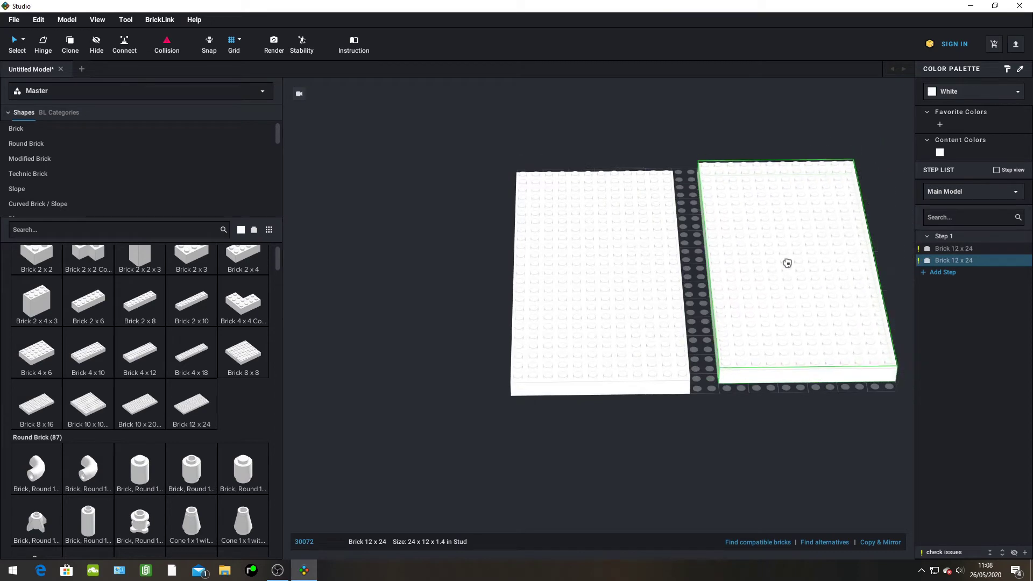
left_click(770, 270)
key("ctrl+v")
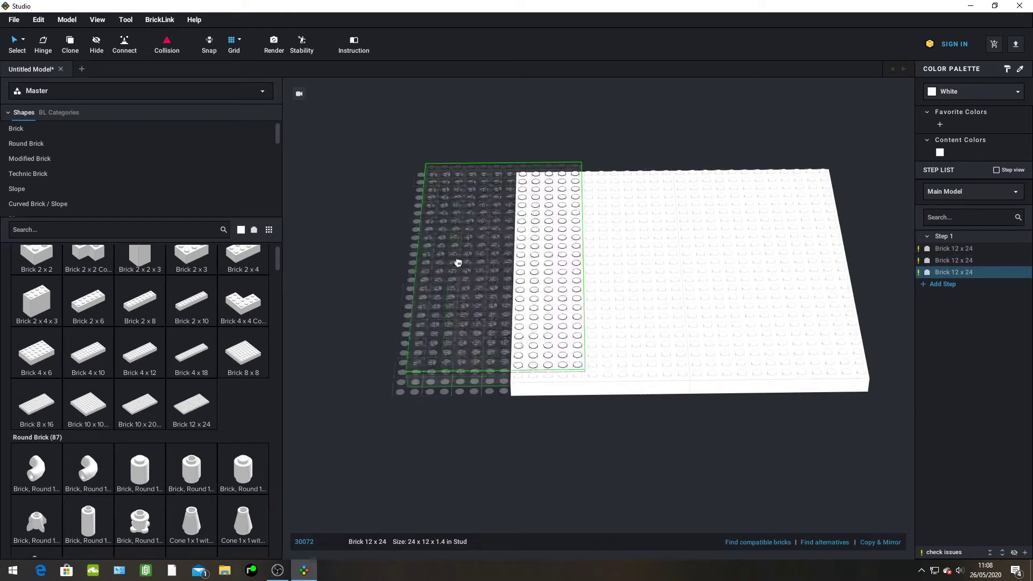
key("Escape")
mouse_move(422, 309)
right_mouse_down()
mouse_move(392, 286)
mouse_move(427, 314)
right_mouse_up()
mouse_move(798, 311)
left_mouse_down()
mouse_move(766, 312)
mouse_move(798, 305)
mouse_move(761, 247)
mouse_move(797, 308)
left_mouse_up()
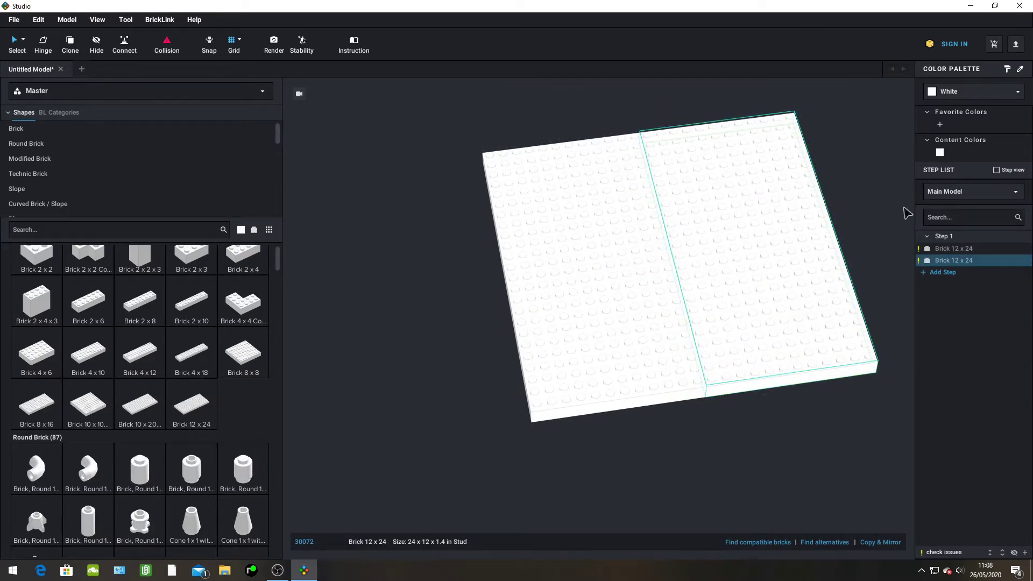
right_click_drag(907, 213, 798, 258)
left_click(798, 259)
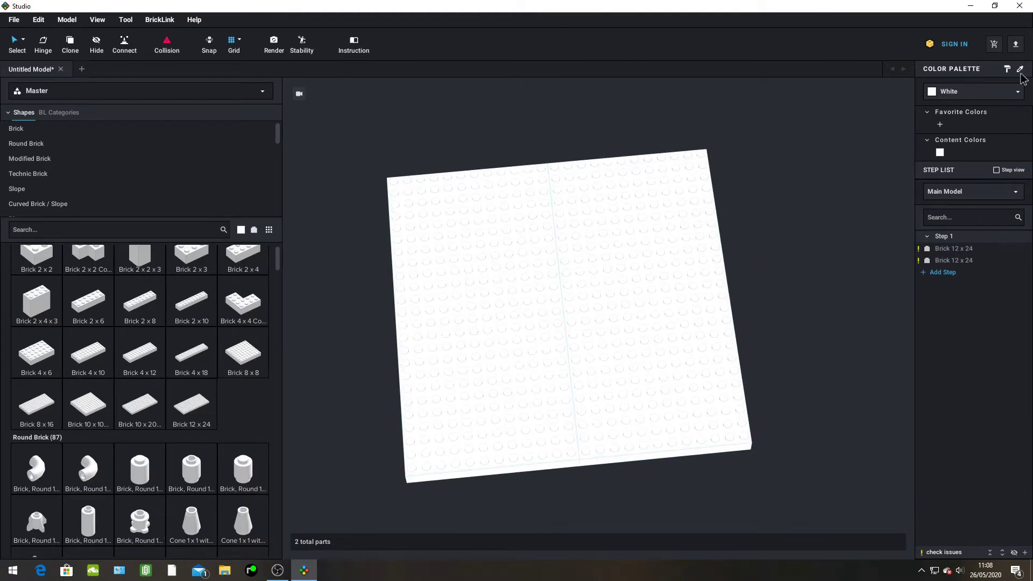
Paint both 12 x 24 base bricks Reddish Brown
left_click(1009, 95)
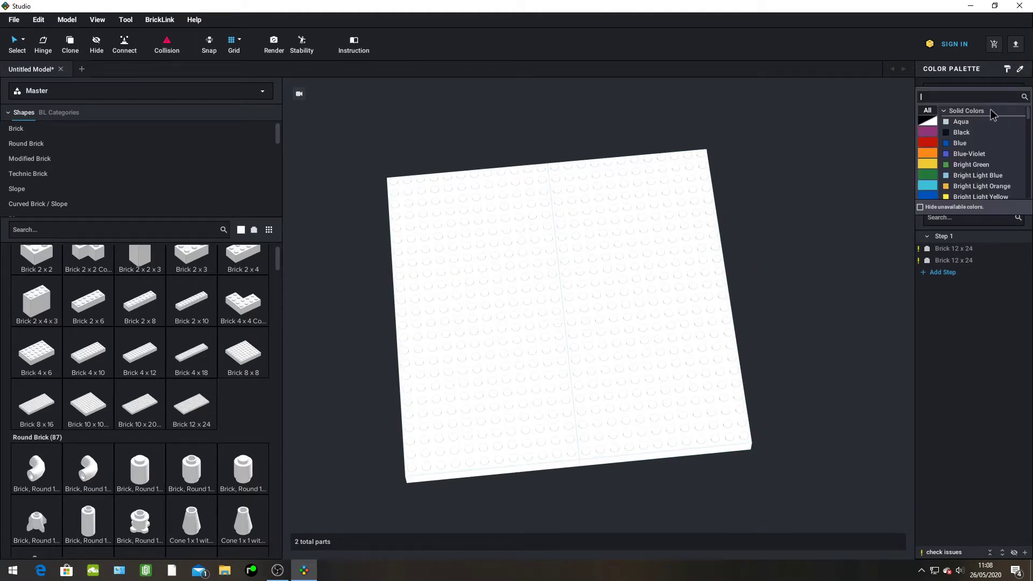
scroll(984, 154, "down", 6)
scroll(985, 155, "down", 8)
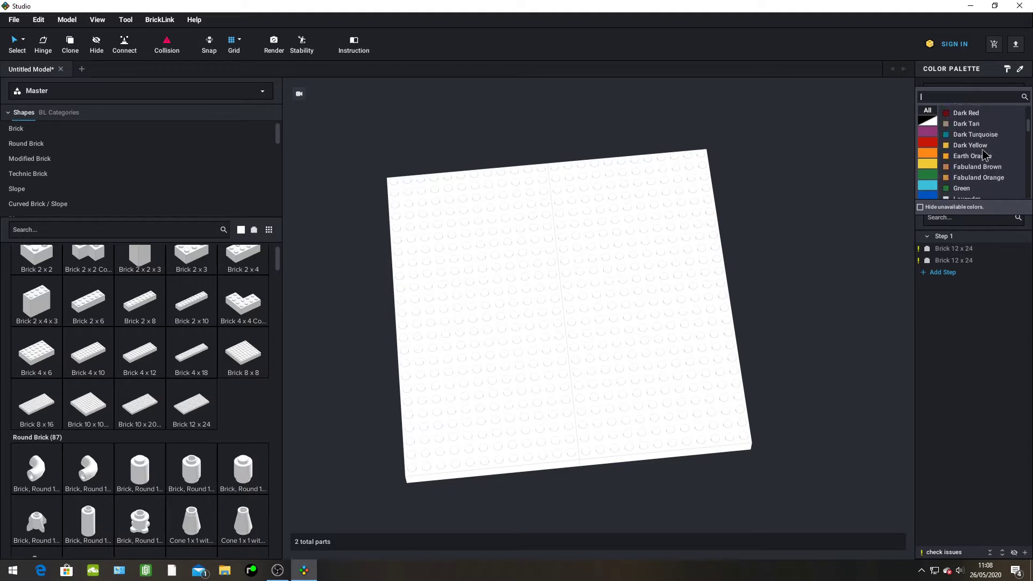
scroll(985, 154, "down", 4)
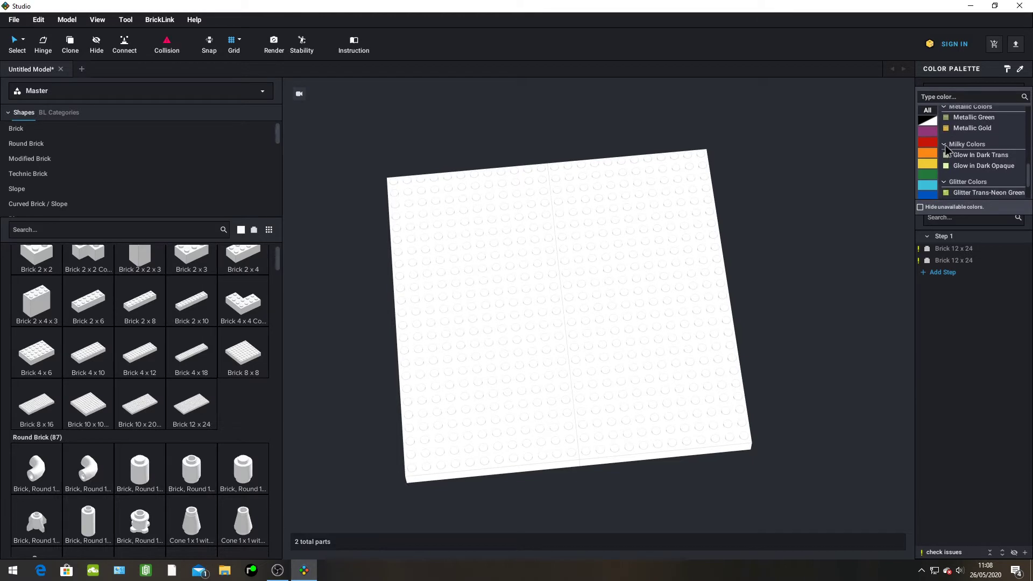
scroll(946, 149, "up", 6)
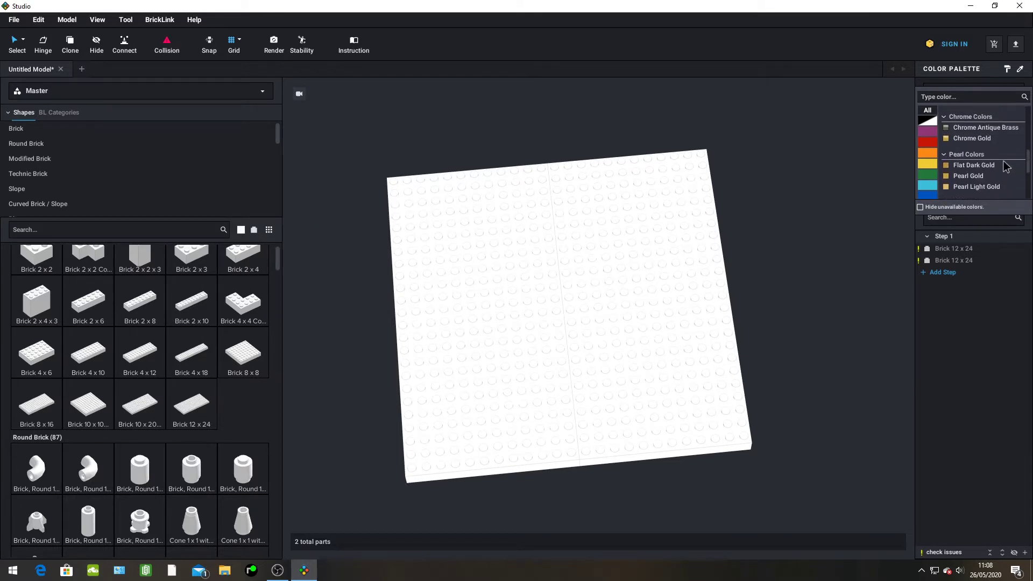
scroll(1005, 167, "up", 3)
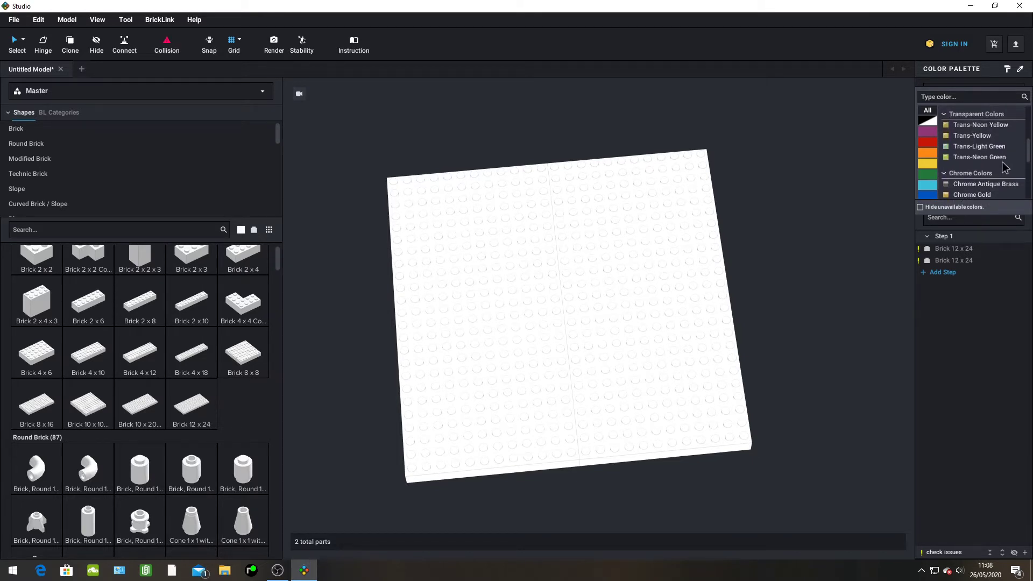
scroll(937, 148, "down", 1)
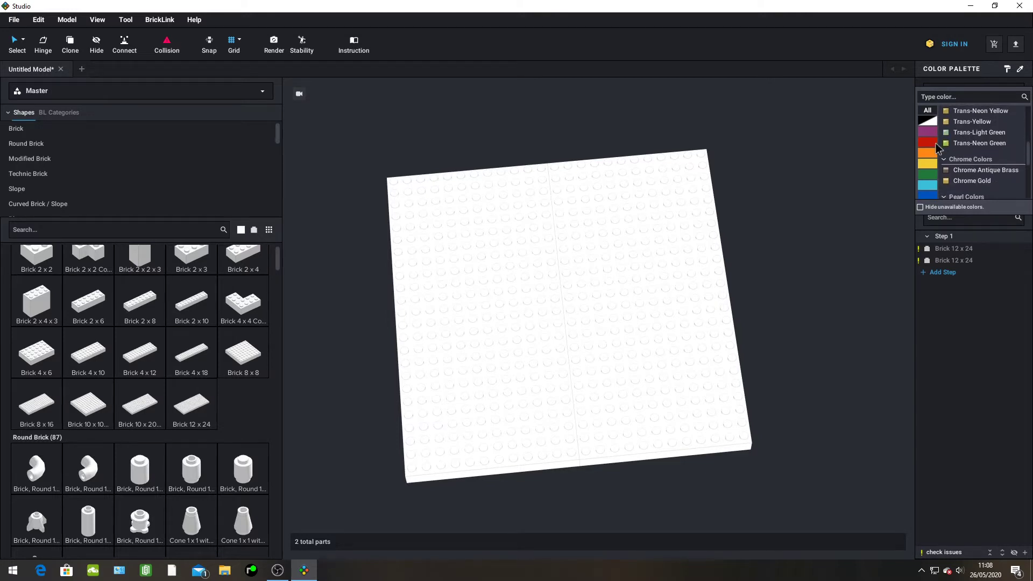
left_click(929, 138)
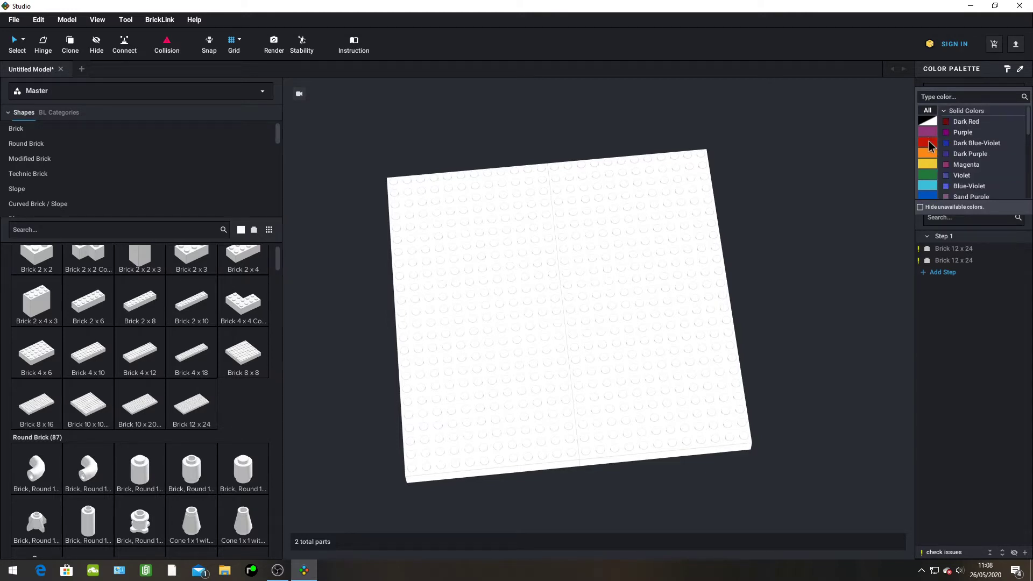
left_click(929, 144)
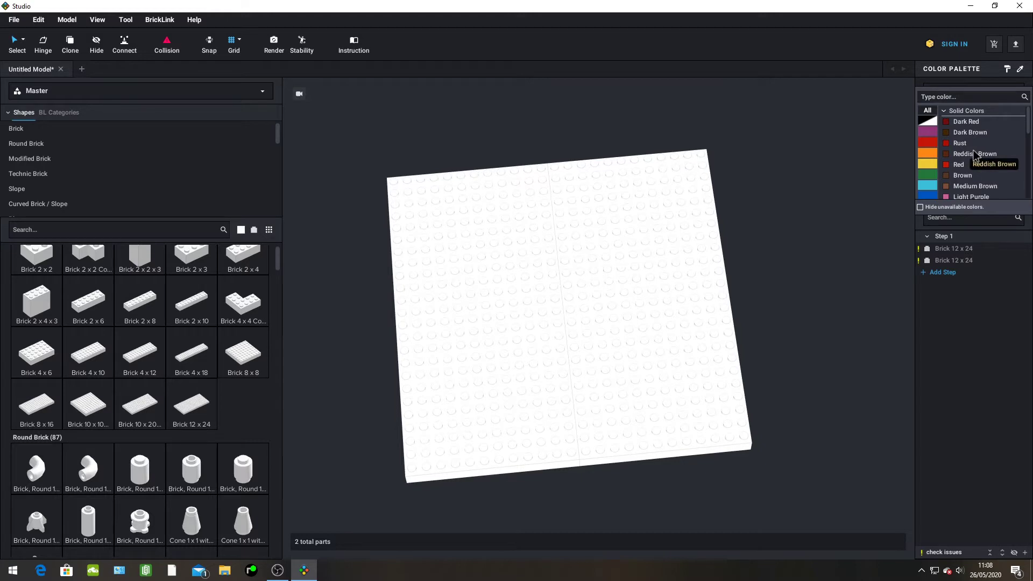
left_click(971, 154)
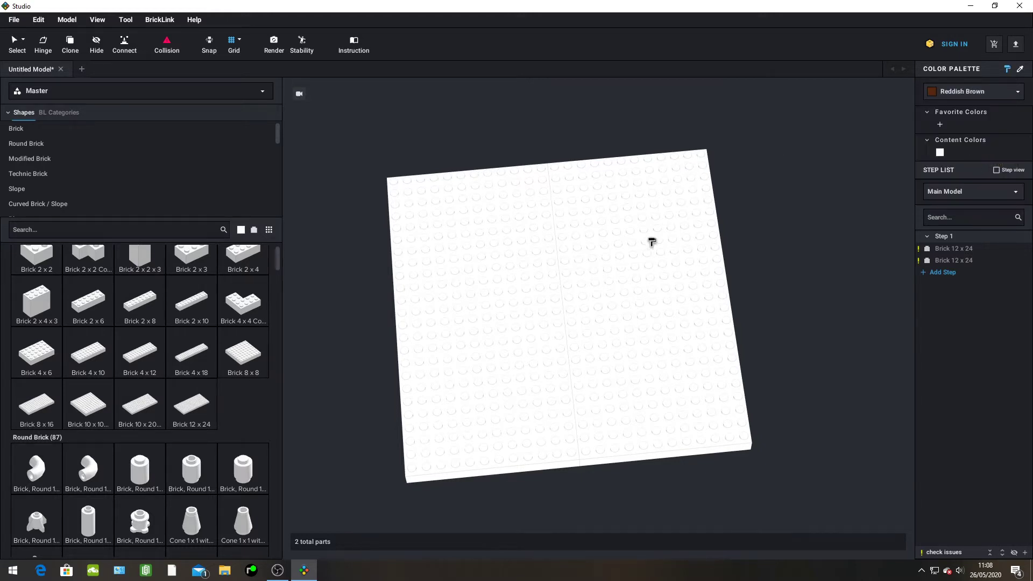
left_click(442, 293)
left_click(635, 291)
mouse_move(775, 386)
middle_mouse_down()
mouse_move(759, 327)
mouse_move(743, 381)
mouse_move(771, 376)
middle_mouse_up()
mouse_move(771, 376)
right_mouse_down()
mouse_move(757, 350)
mouse_move(765, 371)
right_mouse_up()
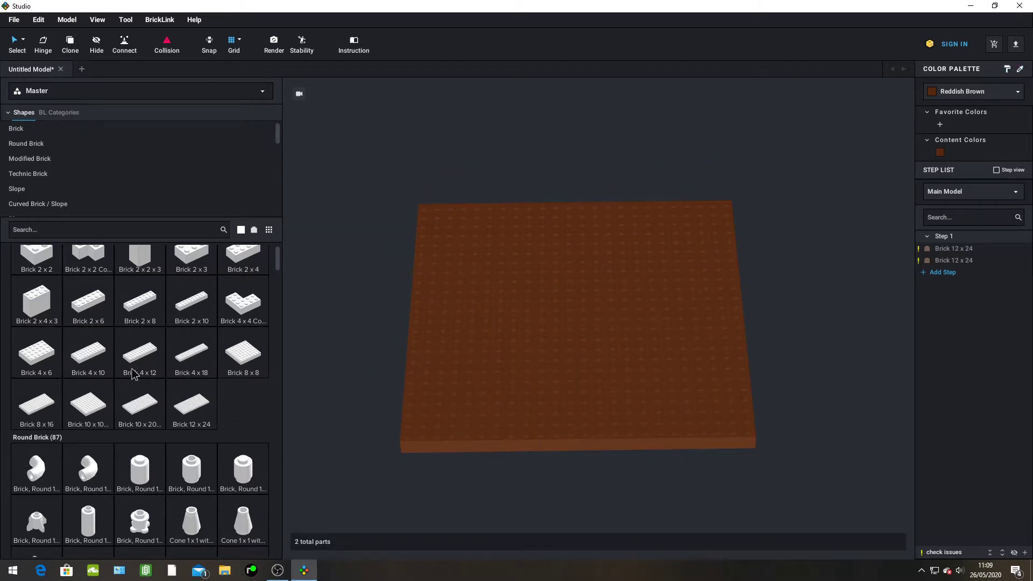
scroll(106, 376, "up", 3)
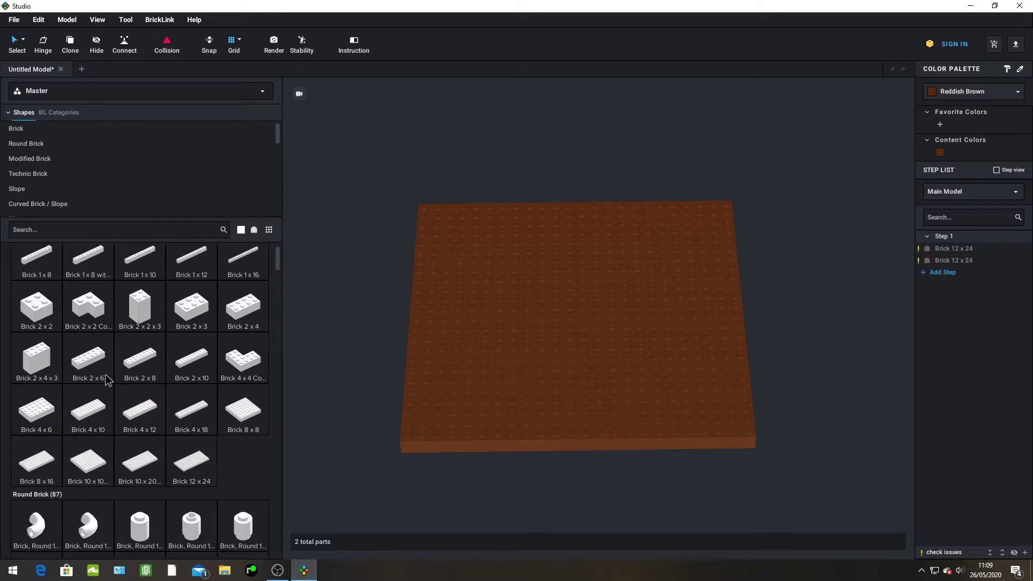
scroll(105, 370, "up", 2)
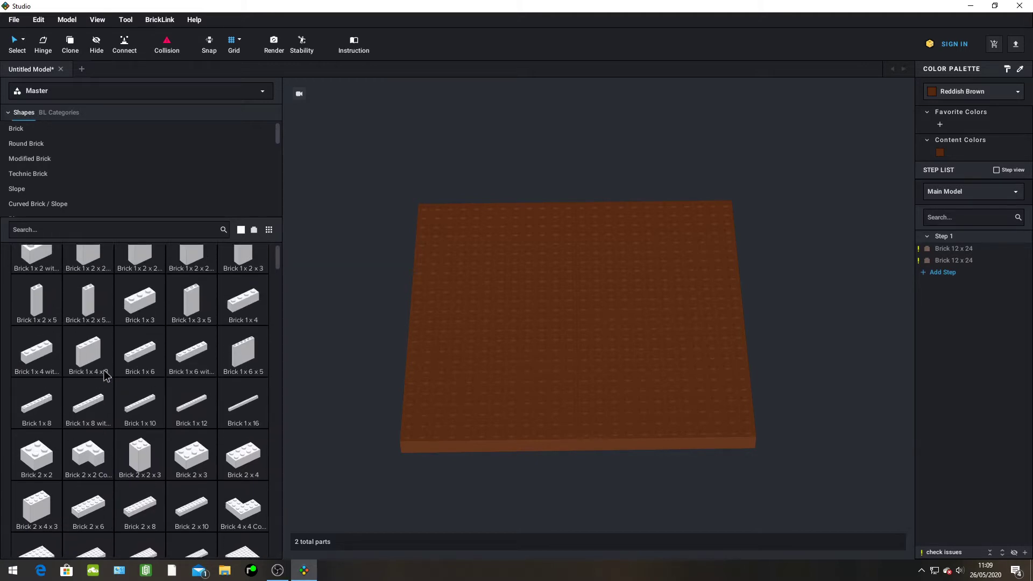
left_click_drag(259, 367, 737, 289)
key("Delete")
scroll(224, 371, "up", 2)
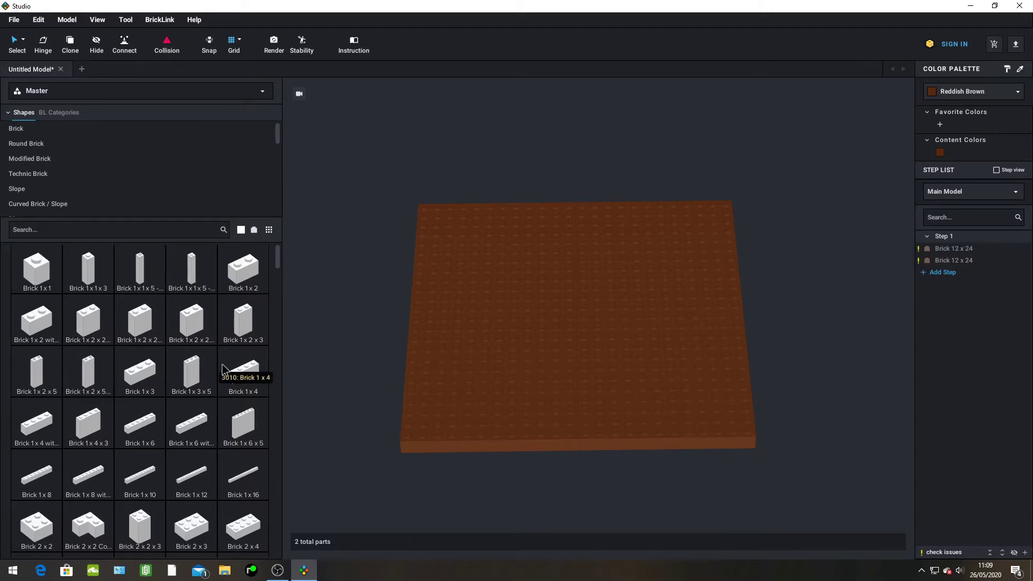
scroll(223, 370, "up", 1)
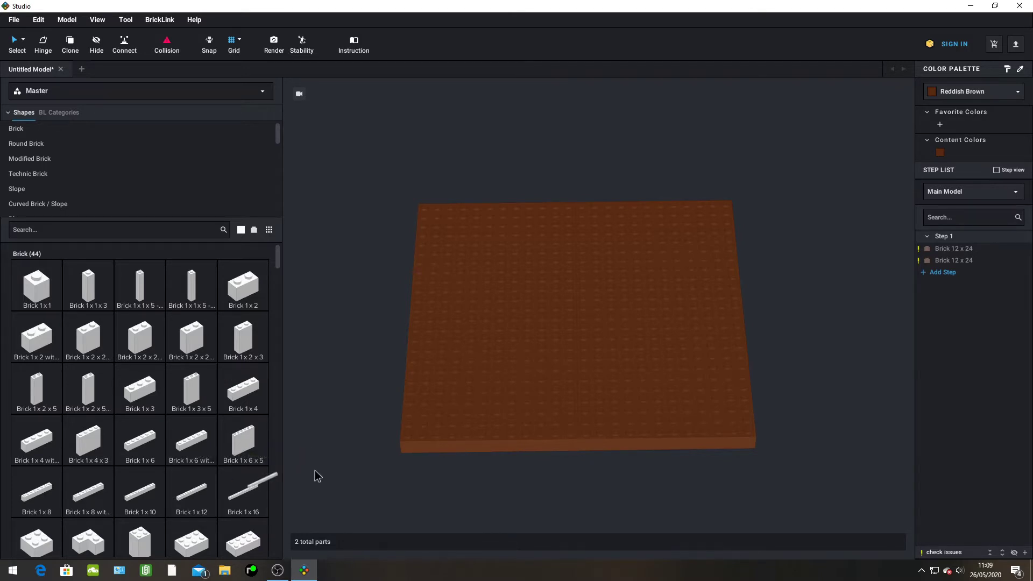
left_click_drag(318, 476, 241, 448)
key("Right")
Place two white Brick 1 x 12 parts end to end on the base, covering one full edge
left_click_drag(205, 503, 417, 386)
key("Right")
key("Right")
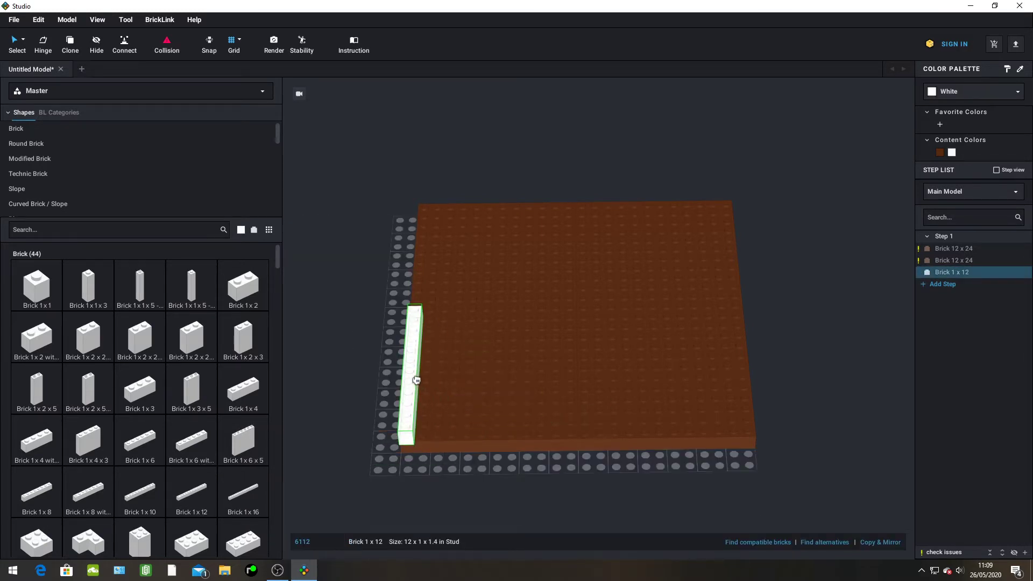
left_click(415, 376)
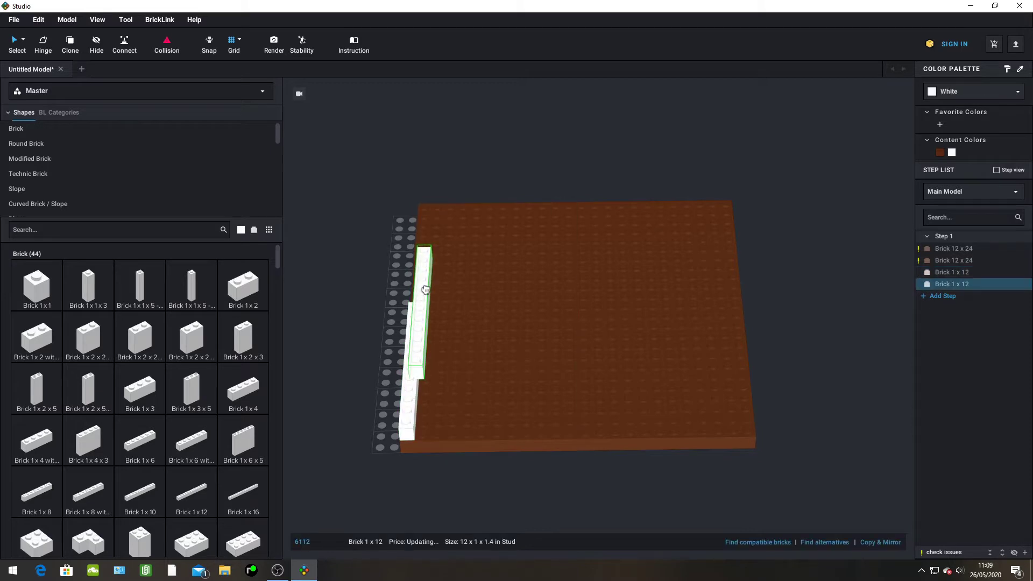
right_click_drag(515, 263, 479, 266)
left_click(651, 191)
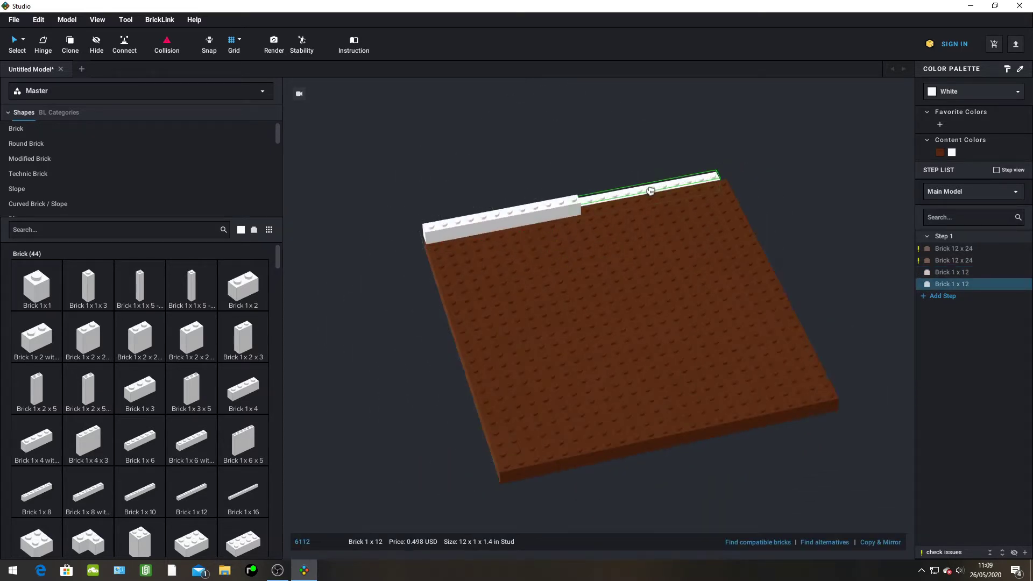
Add a Brick 1 x 12 along an adjacent edge, starting at the existing wall, and two more end to end along the opposite edge
left_click_drag(659, 198, 759, 232, "alt")
right_click_drag(780, 228, 800, 255)
key("Right")
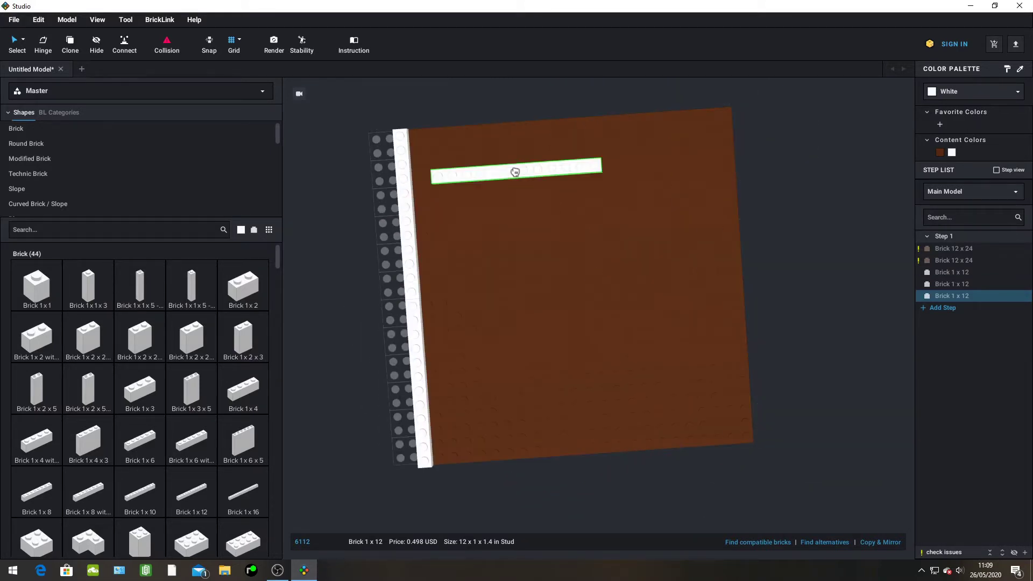
left_click_drag(494, 149, 735, 192)
left_click_drag(734, 193, 749, 362, "alt")
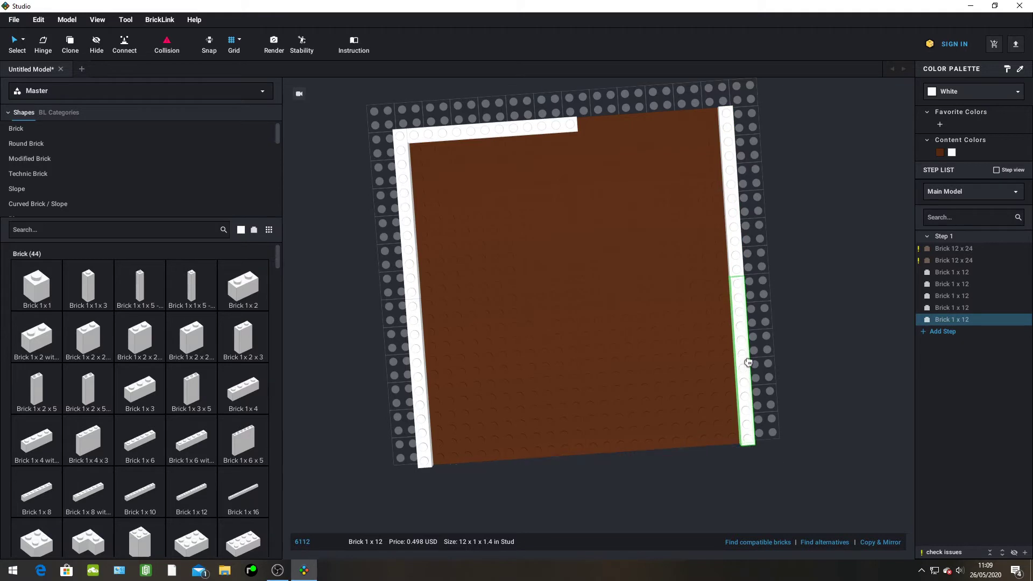
Copy a Brick 1 x 12 onto the remaining edge of the base, butted against the last two-brick wall
key("ctrl+c")
key("ctrl+v")
key("Right")
left_click(659, 444)
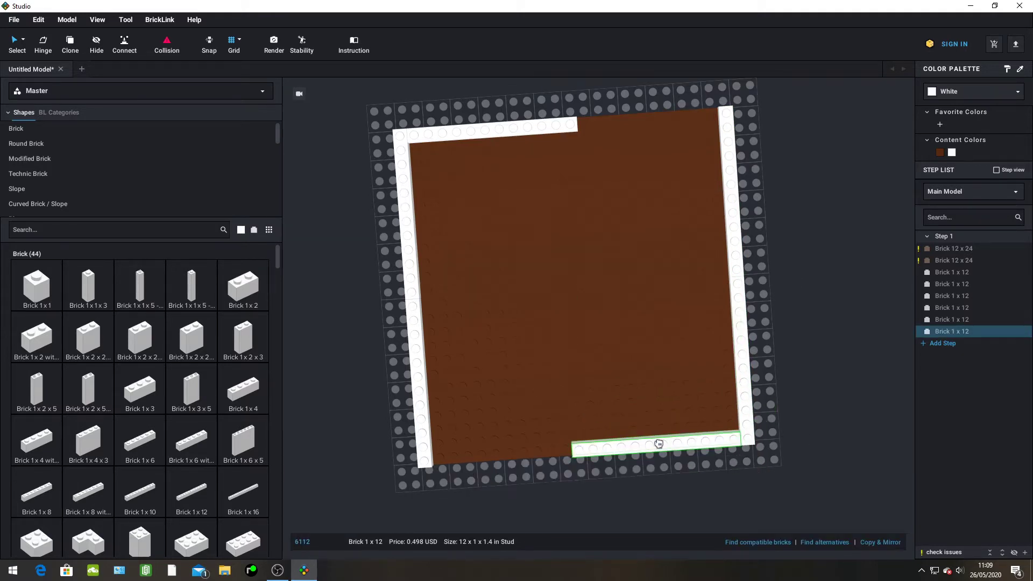
left_click_drag(658, 443, 176, 474, "alt")
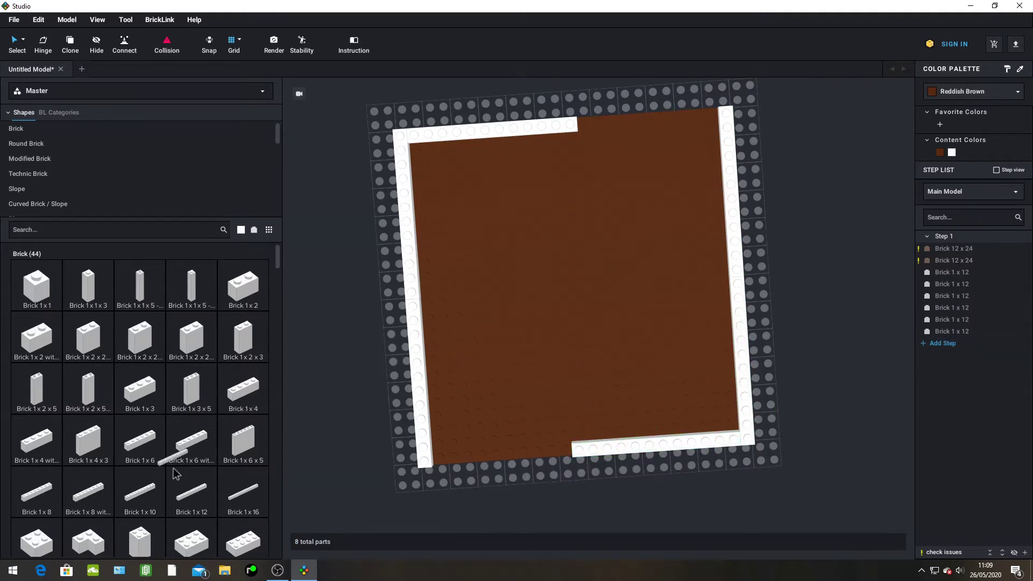
Close the two remaining wall gaps on opposite edges with one white Brick 1 x 10 each
left_click(126, 497)
left_click(652, 124)
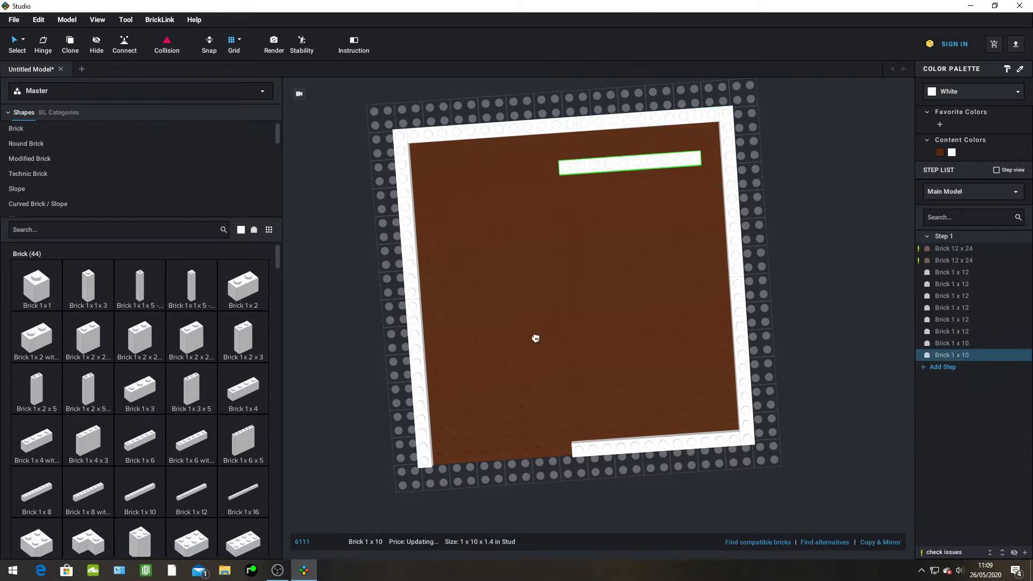
left_click_drag(535, 338, 404, 425, "alt")
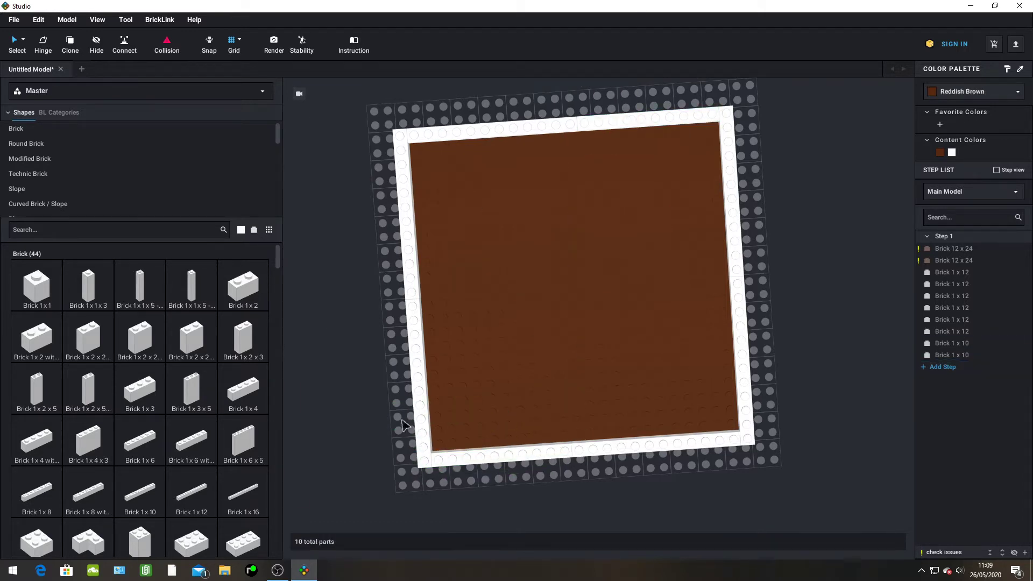
right_click_drag(403, 425, 387, 405)
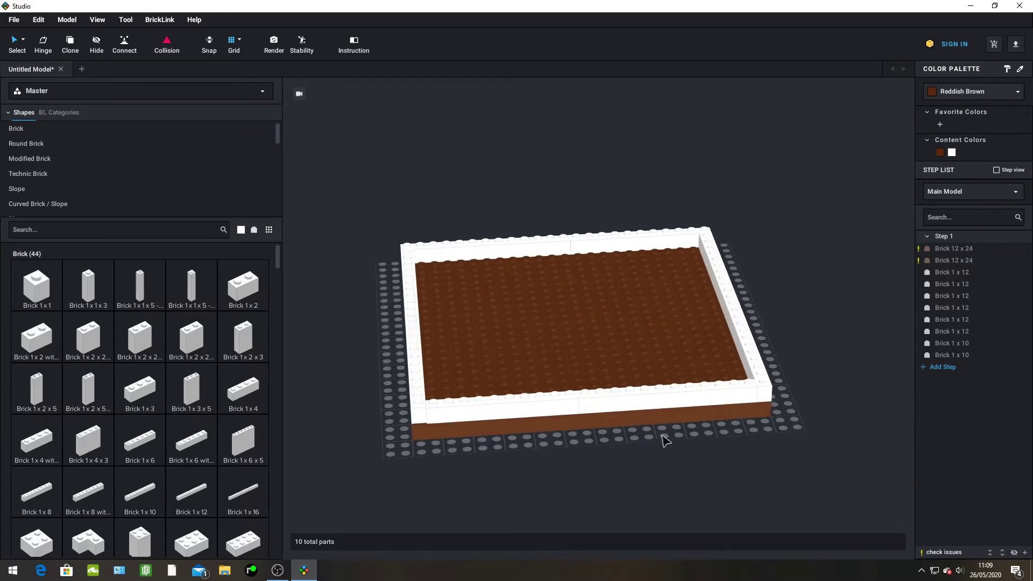
scroll(184, 314, "down", 1)
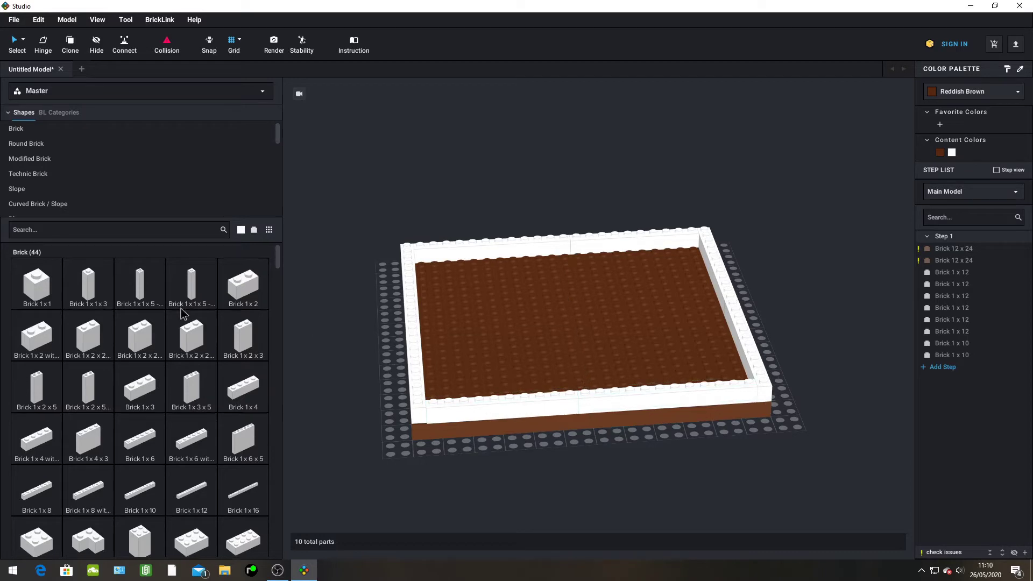
scroll(183, 314, "down", 3)
scroll(183, 314, "down", 10)
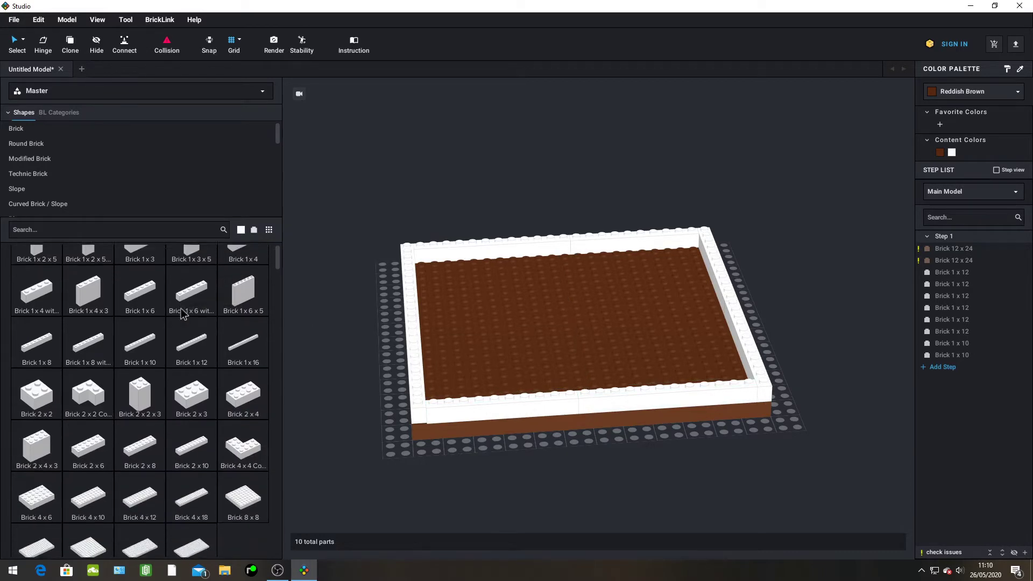
scroll(183, 314, "down", 12)
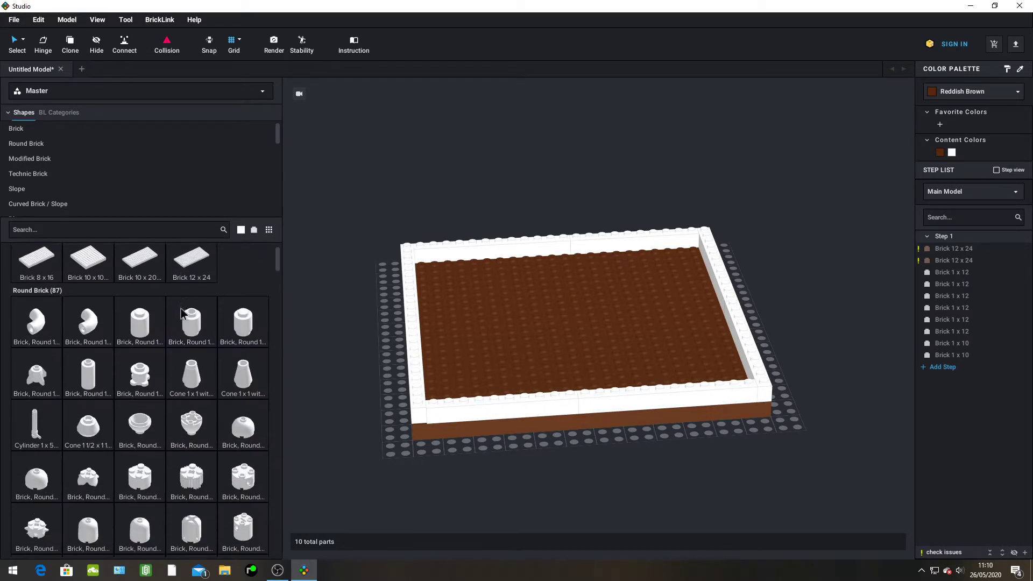
scroll(183, 314, "down", 3)
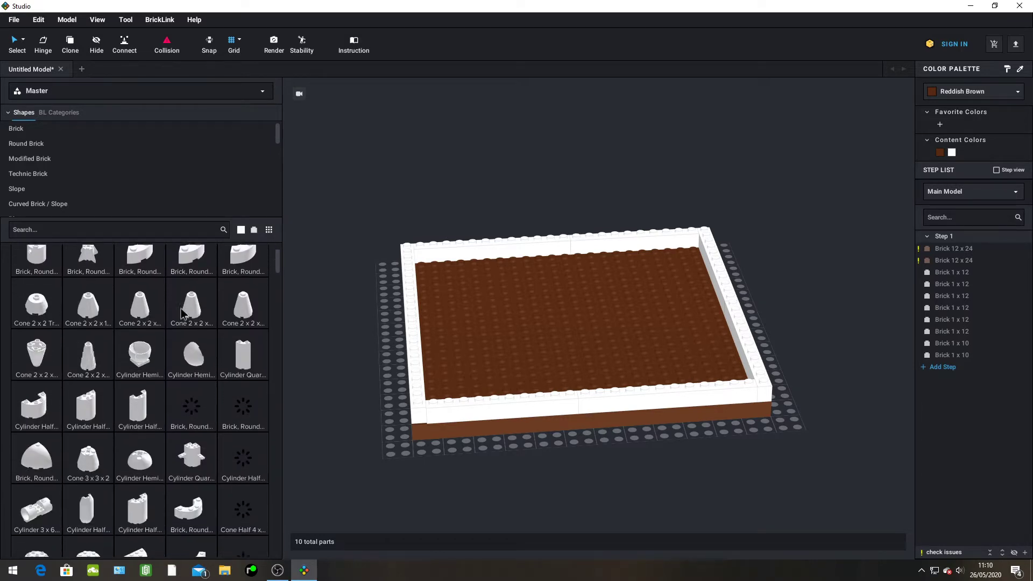
left_click(197, 405)
scroll(582, 372, "up", 5)
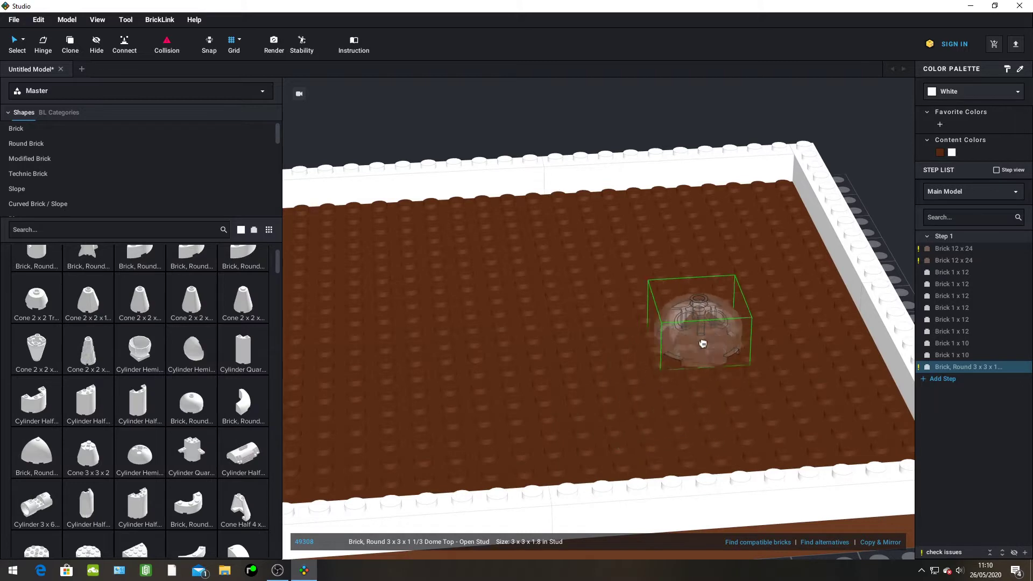
key("Escape")
scroll(135, 376, "down", 2)
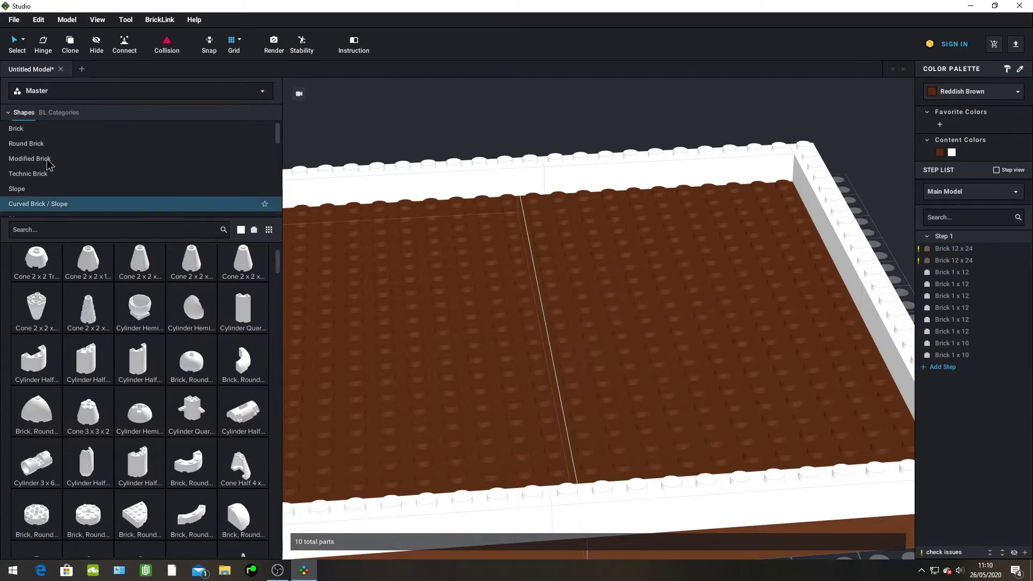
Search the parts library for "door" and look through the matching parts
left_click(35, 237)
type("doe")
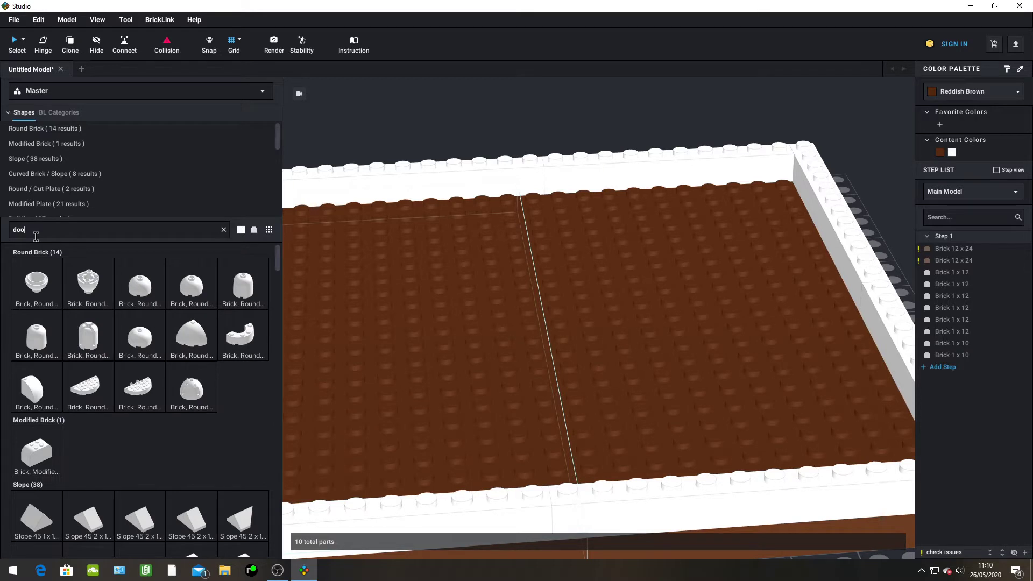
type("r")
scroll(586, 358, "down", 3)
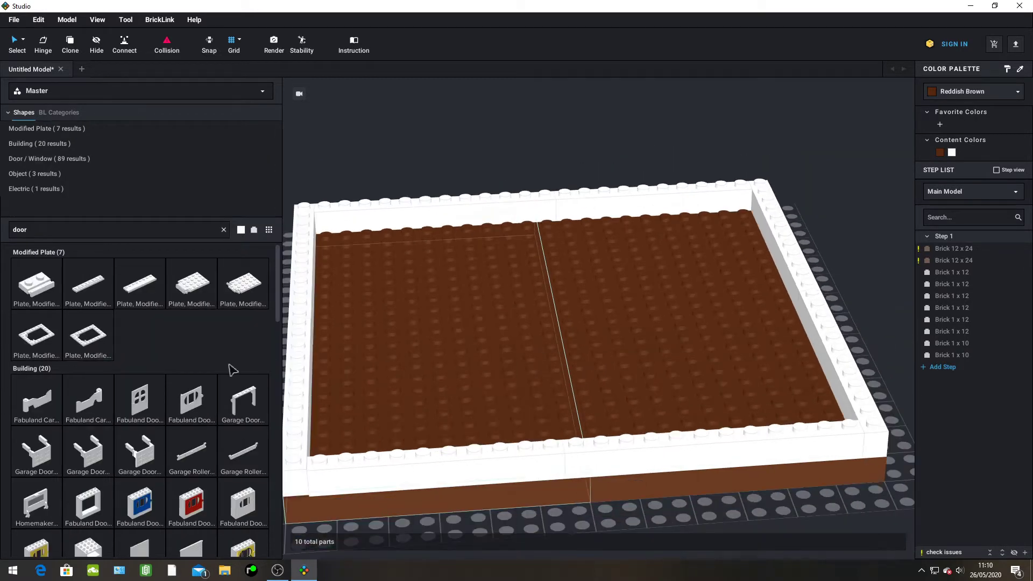
left_click_drag(339, 365, 211, 382)
scroll(161, 409, "down", 3)
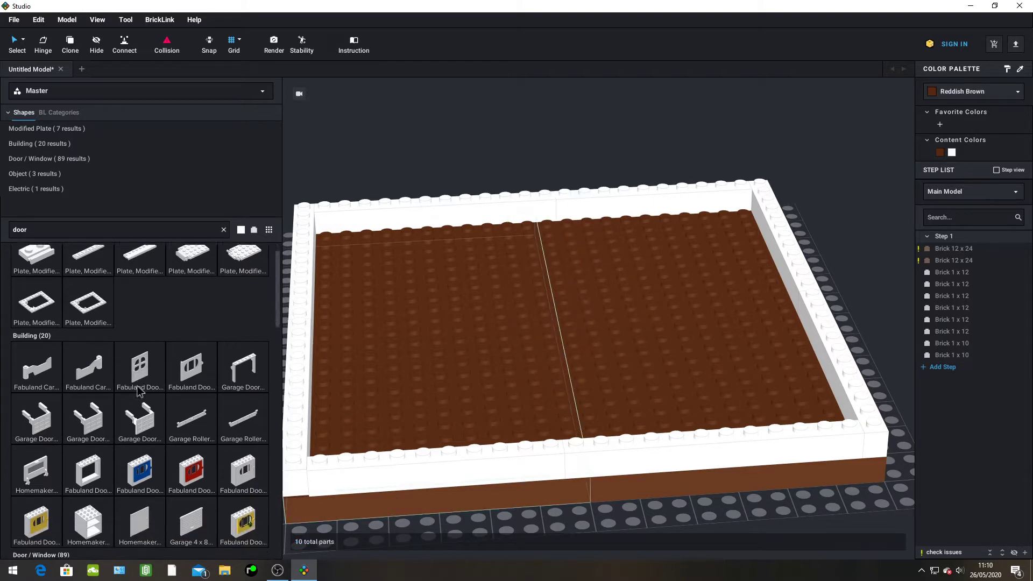
left_click(185, 451)
key("Right")
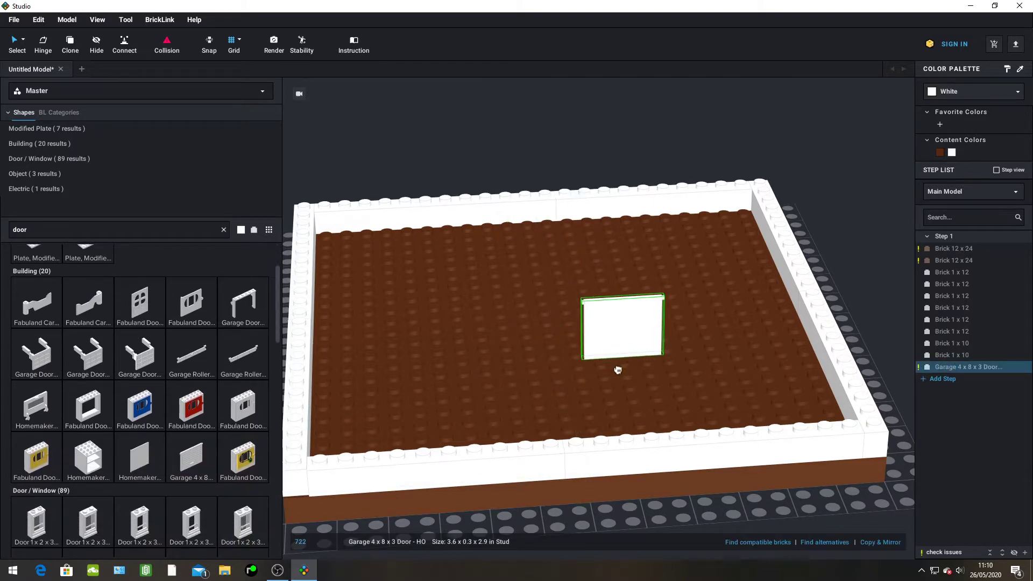
key("Escape")
scroll(196, 434, "down", 3)
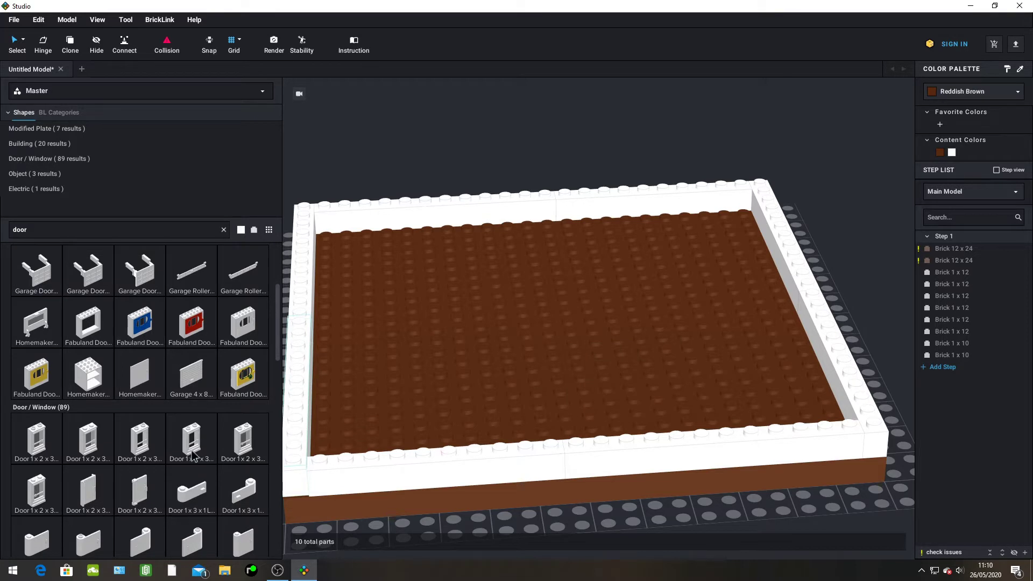
scroll(195, 456, "down", 1)
left_click(238, 429)
key("Right")
key("Right")
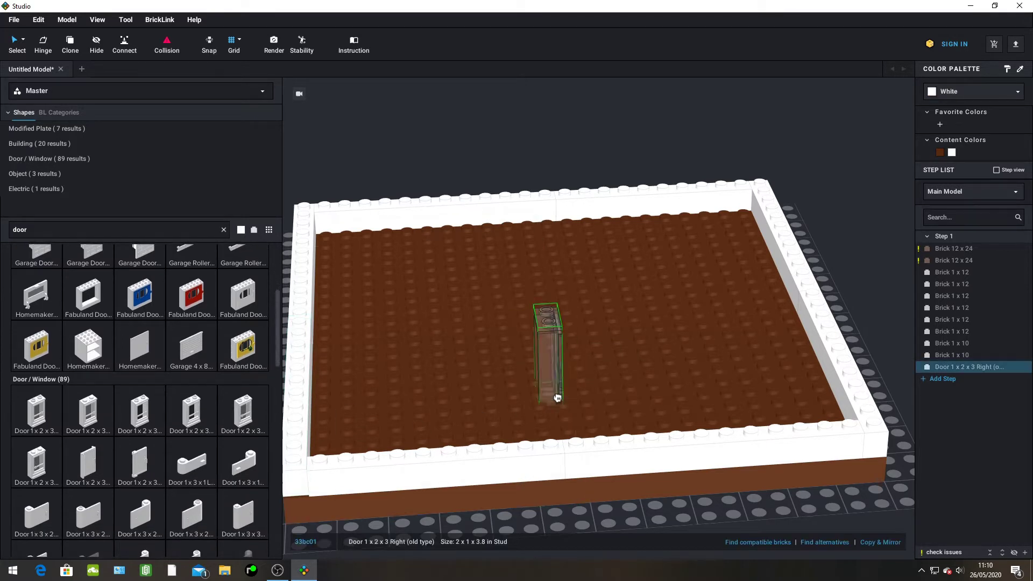
key("Right")
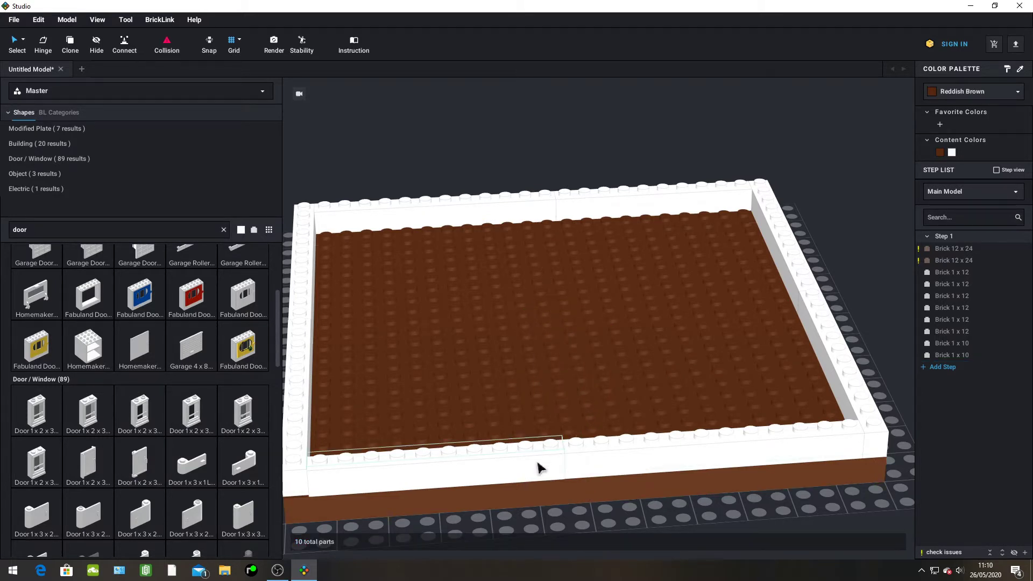
Delete the Brick 1 x 12 and the Brick 1 x 10 that form the front wall
left_click(624, 466)
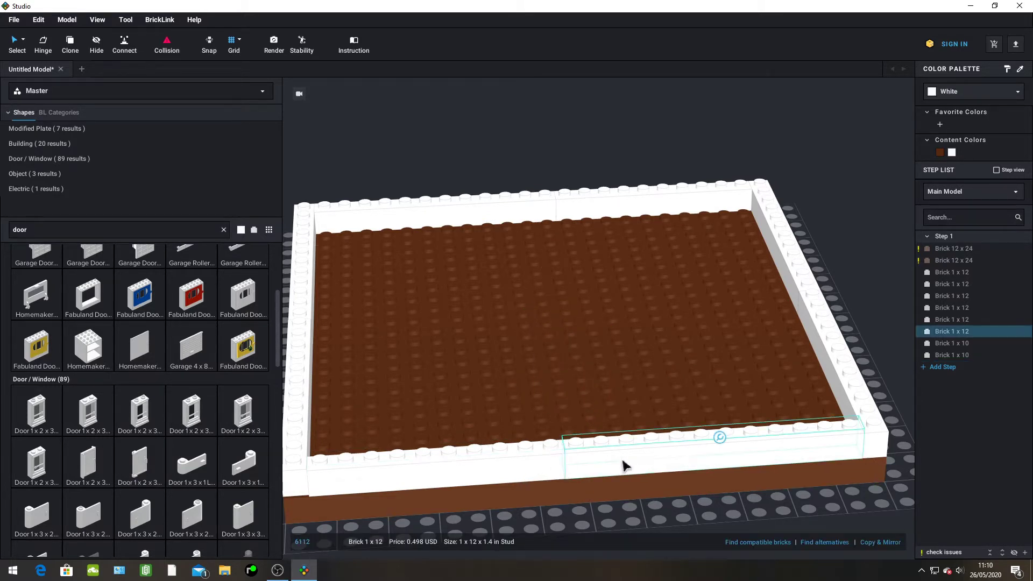
right_click(669, 458)
left_click(682, 459)
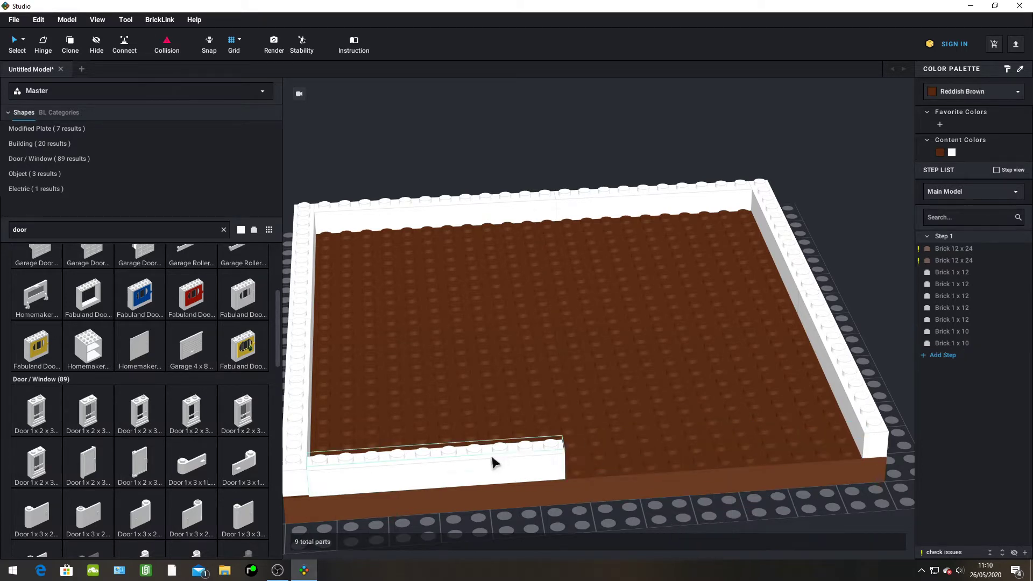
right_click(494, 462)
left_click(508, 462)
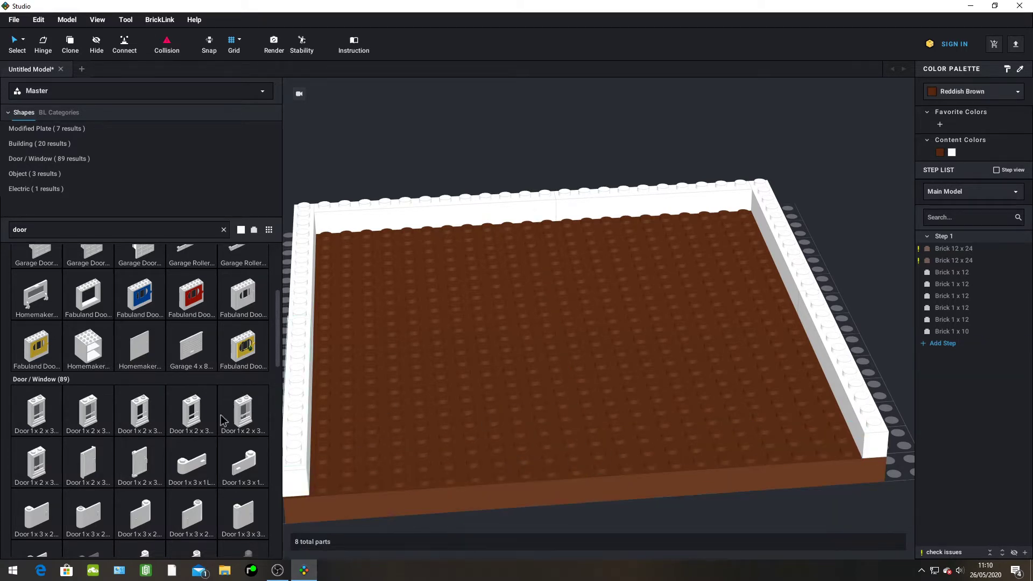
Place a white Door 1 x 2 x 3 Right (old type) midway along the open front edge, facing outward, and discard the extra copy
left_click_drag(255, 428, 589, 471)
key("Right")
key("Right")
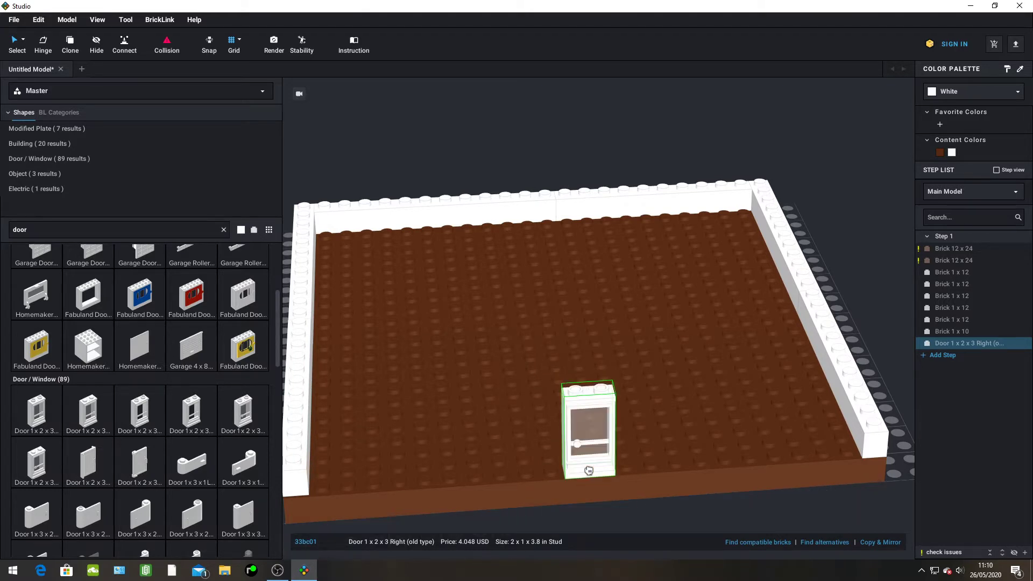
left_click(588, 471)
scroll(458, 457, "down", 1)
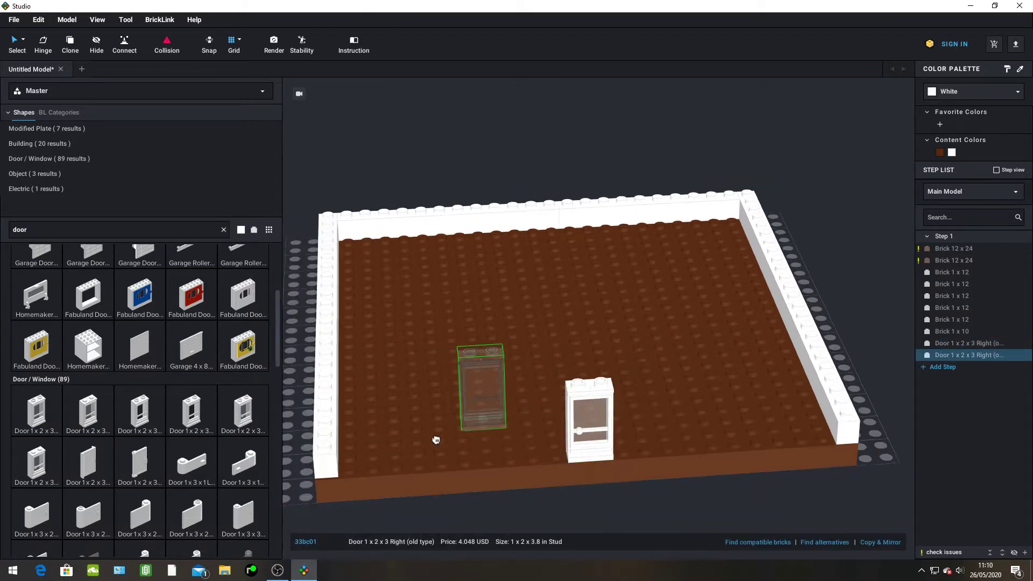
scroll(124, 347, "up", 5)
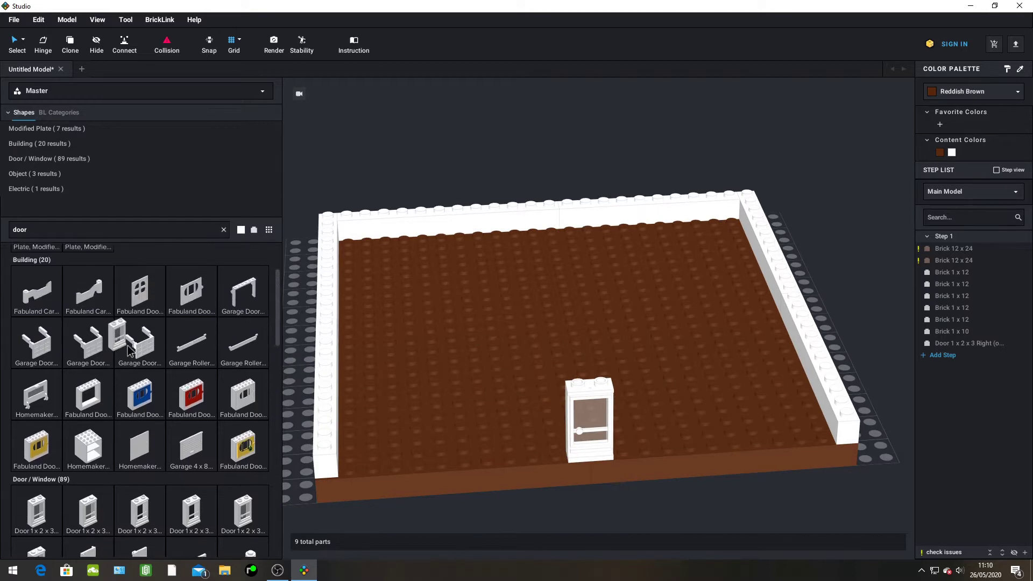
left_click_drag(129, 350, 136, 305)
scroll(161, 345, "up", 3)
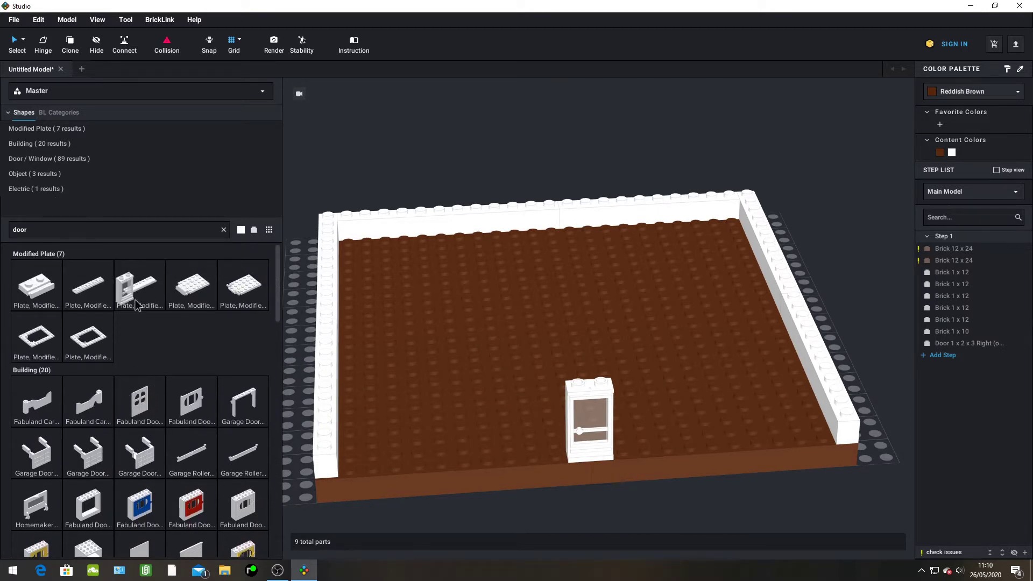
Clear the parts search and fill the front edge between the left wall and the door with a white Brick 1 x 10
left_click_drag(113, 255, 374, 190)
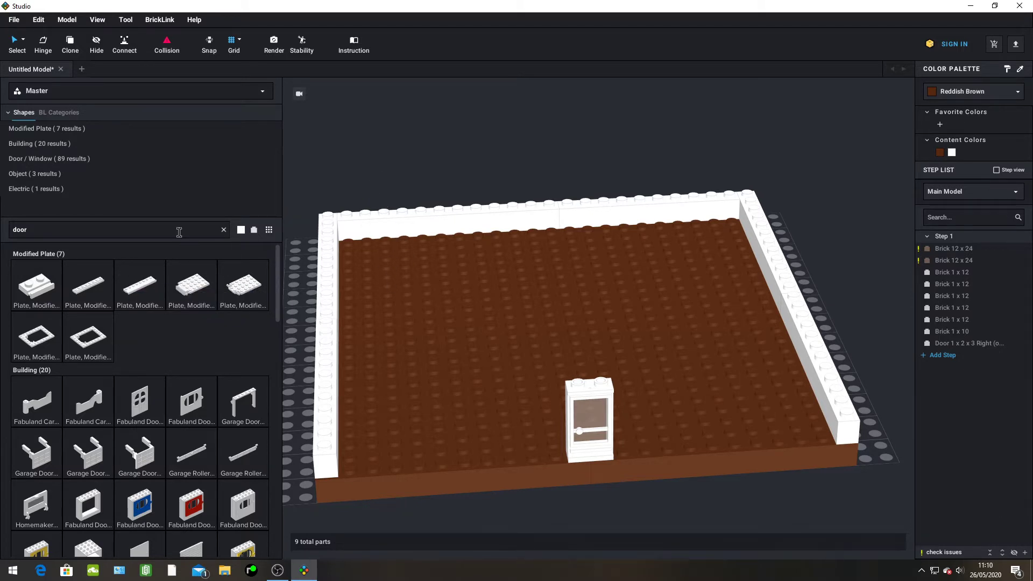
key("BackSpace")
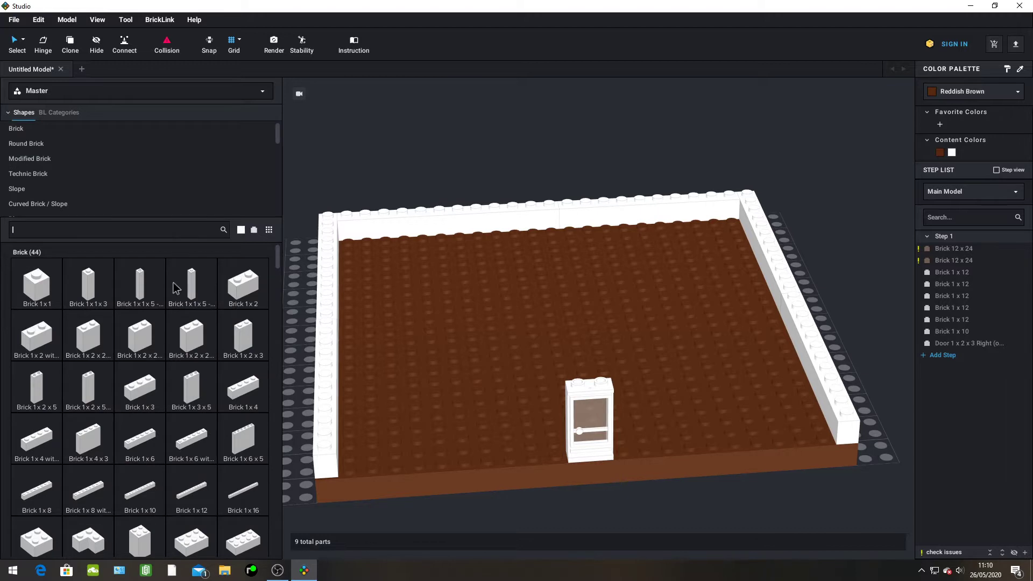
scroll(175, 287, "down", 3)
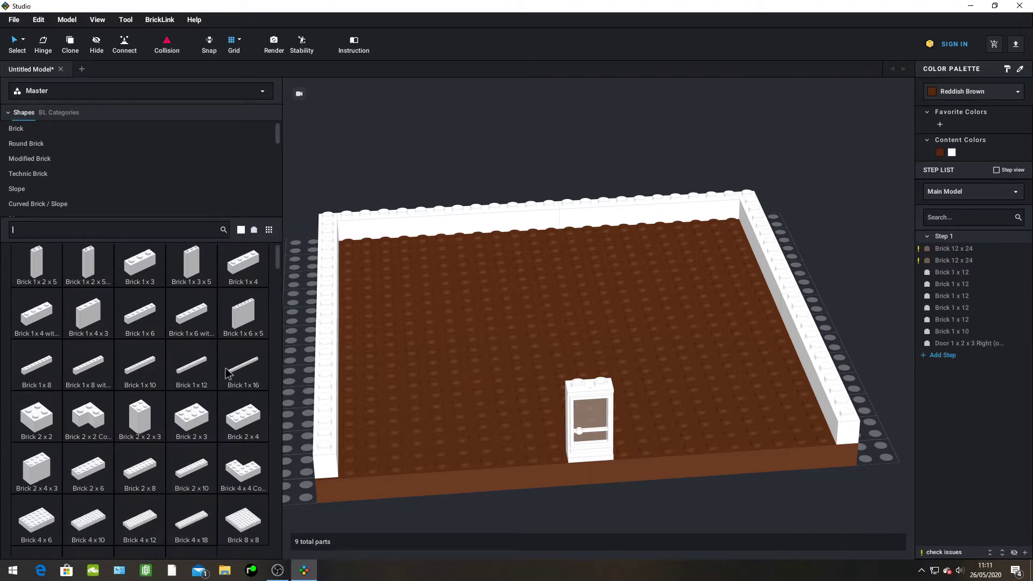
left_click_drag(146, 372, 462, 462)
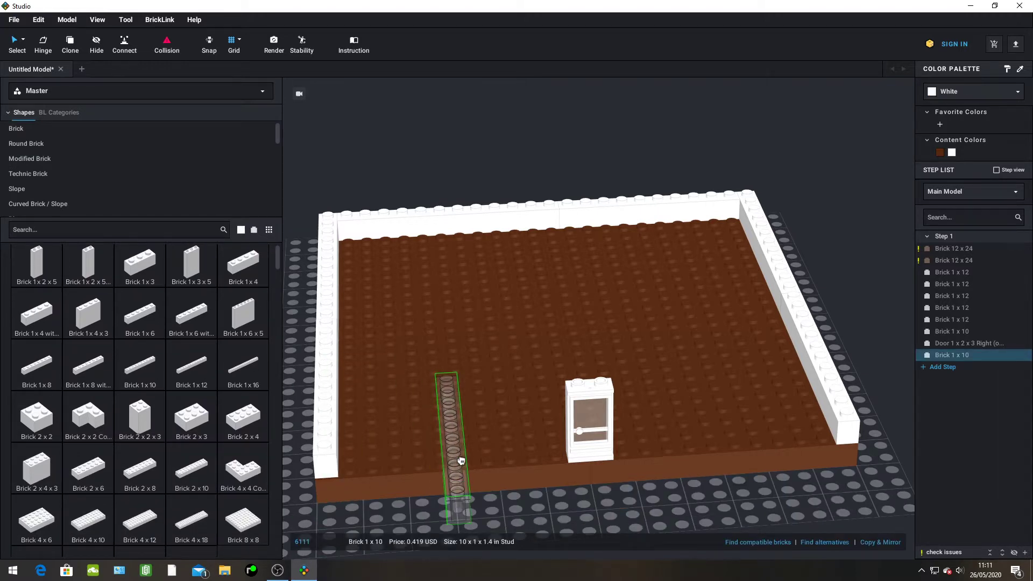
key("Right")
left_click(462, 463)
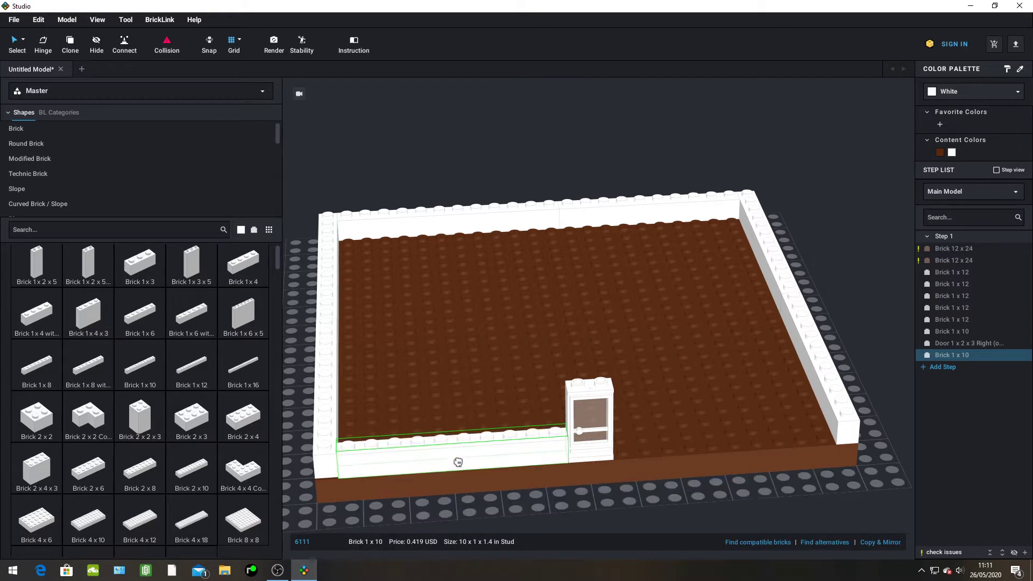
Copy the front Brick 1 x 10 into the gap between the door and the right wall
left_click(458, 462)
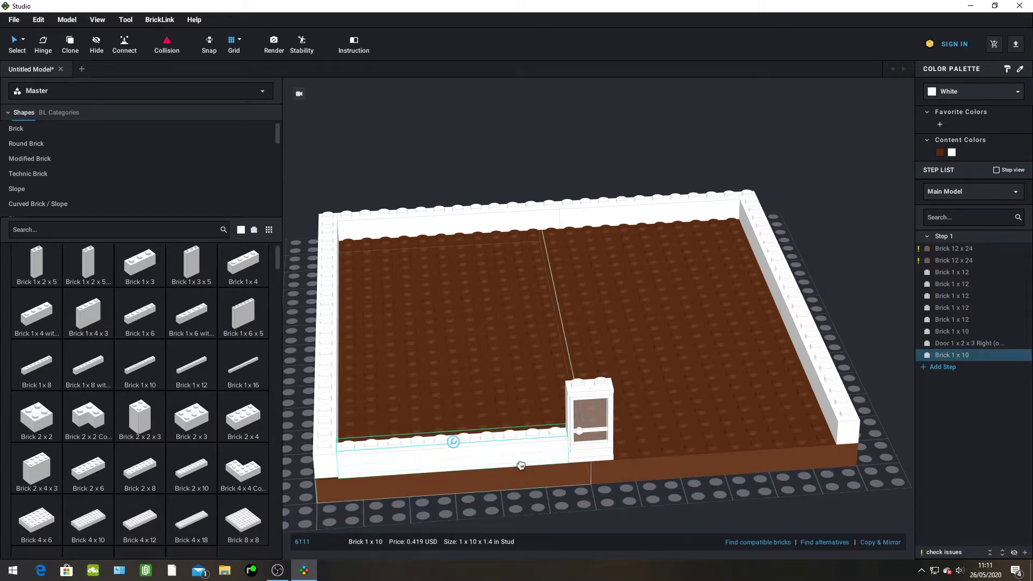
key("ctrl+c")
key("ctrl+v")
left_click(727, 449)
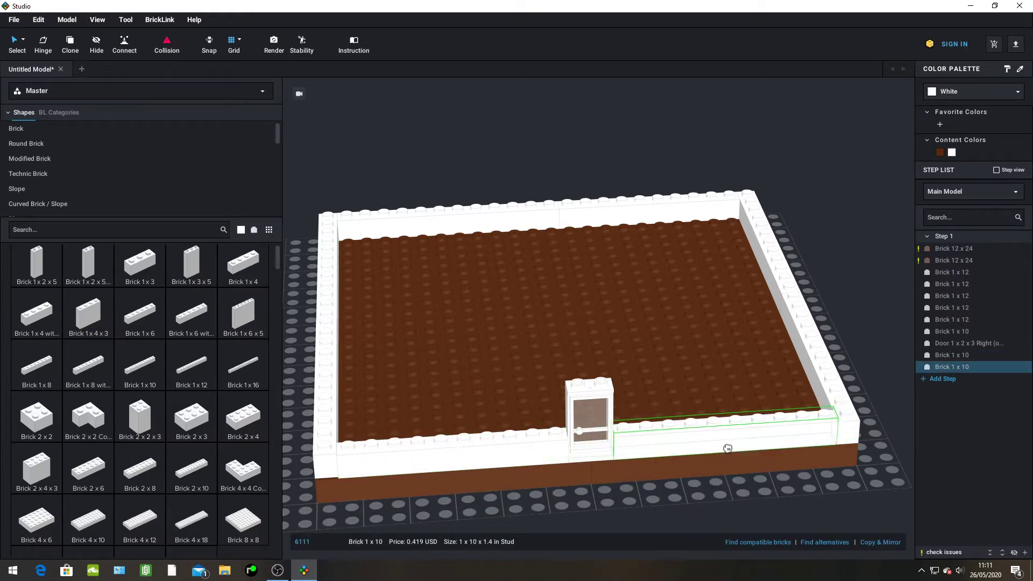
key("Escape")
right_click_drag(452, 385, 496, 376)
left_click(640, 381)
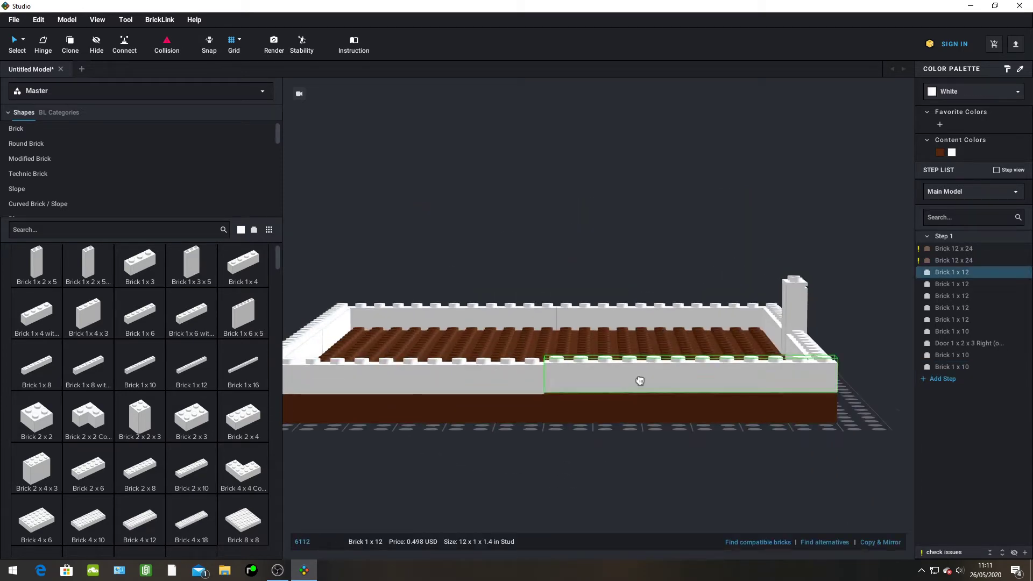
left_click_drag(640, 380, 636, 396)
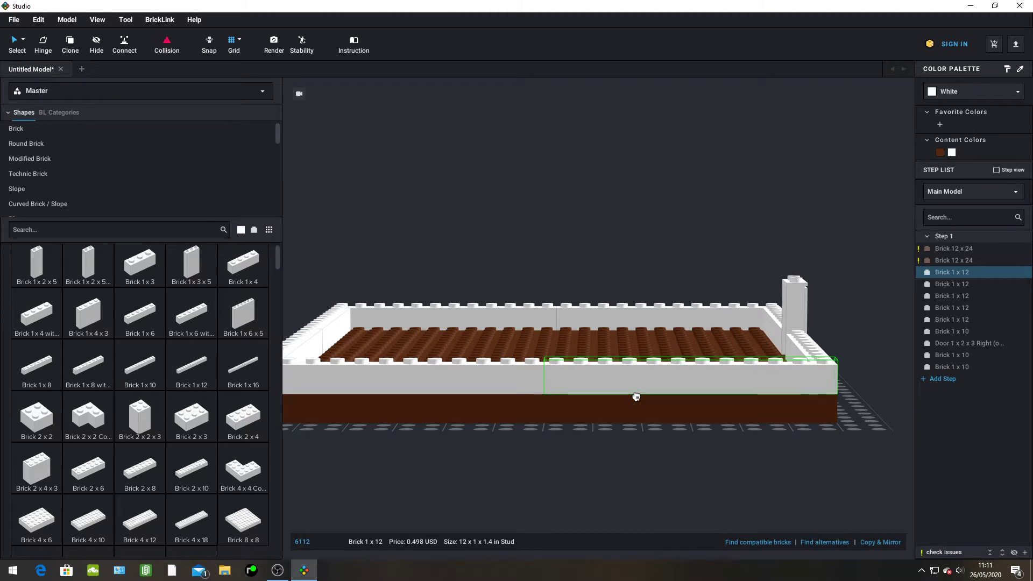
right_click_drag(617, 411, 546, 446)
left_click(532, 447)
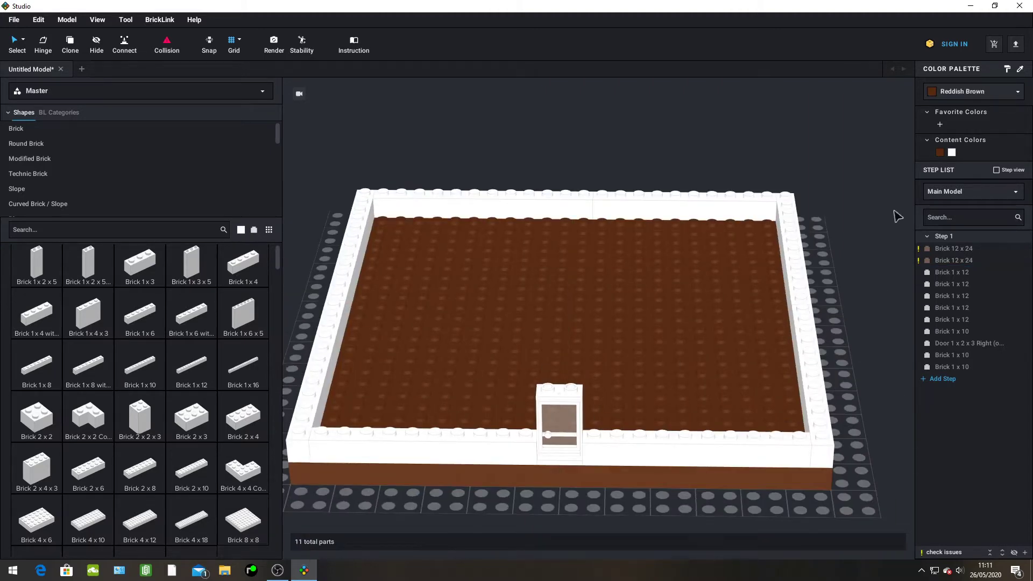
Paint the two bricks of the back wall Rubber Dark Red
left_click(968, 93)
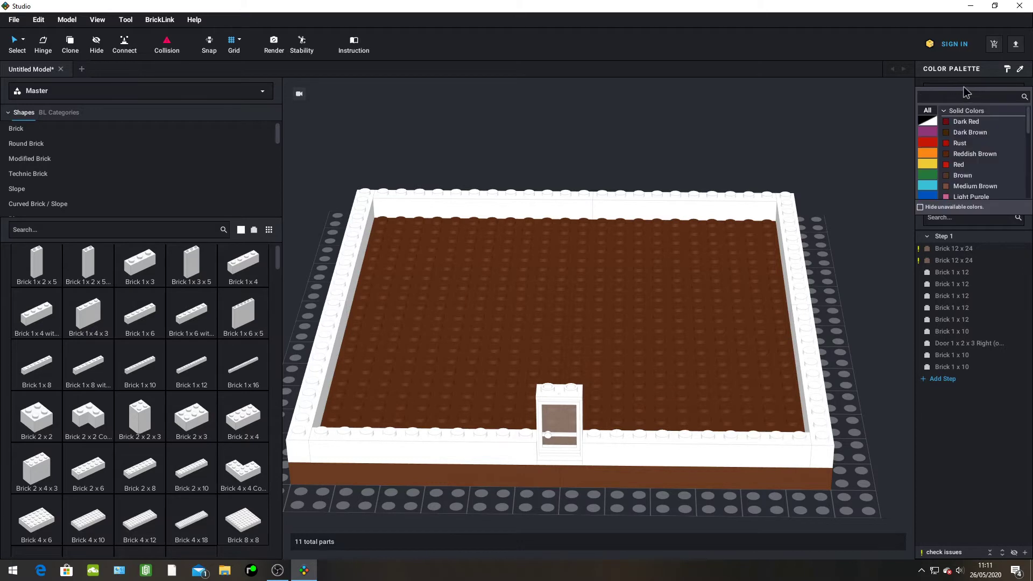
scroll(980, 144, "down", 5)
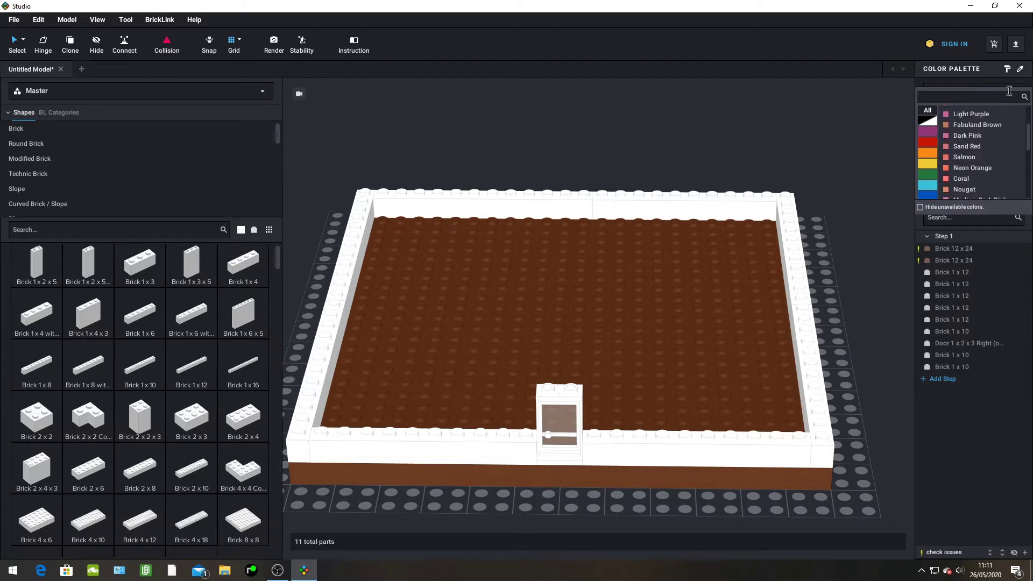
scroll(1012, 115, "down", 6)
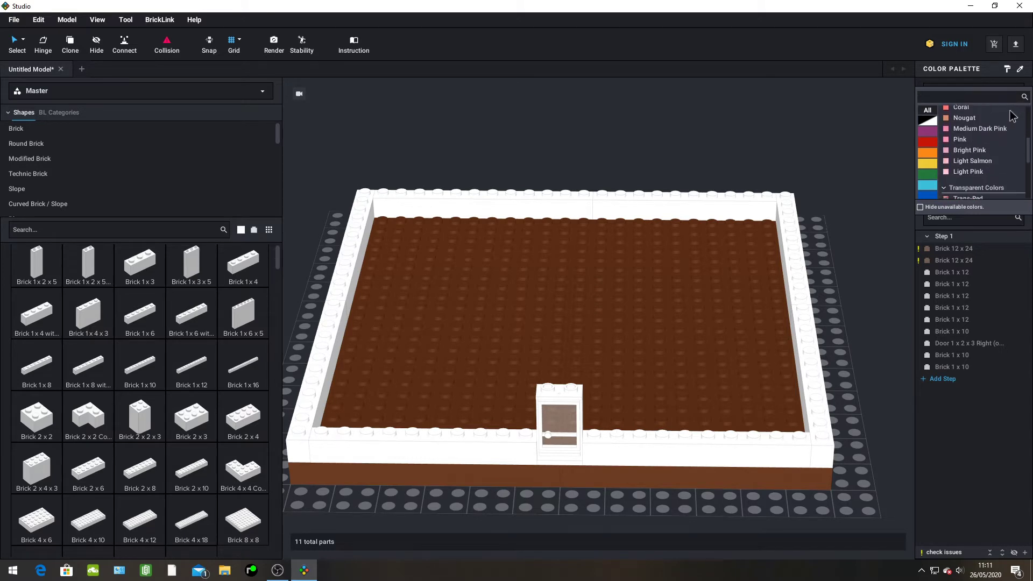
scroll(1011, 115, "down", 5)
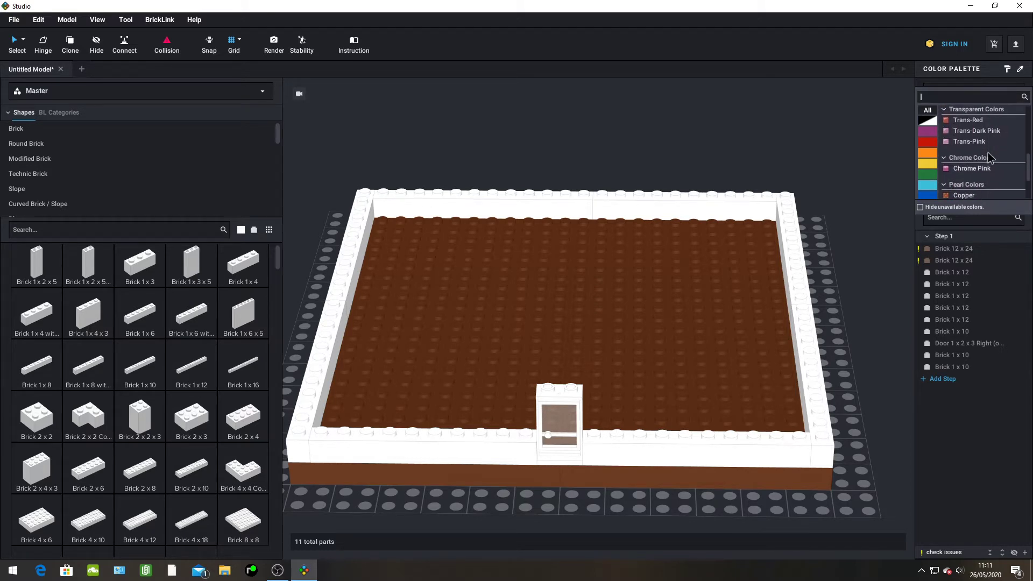
scroll(990, 158, "down", 3)
scroll(990, 157, "down", 4)
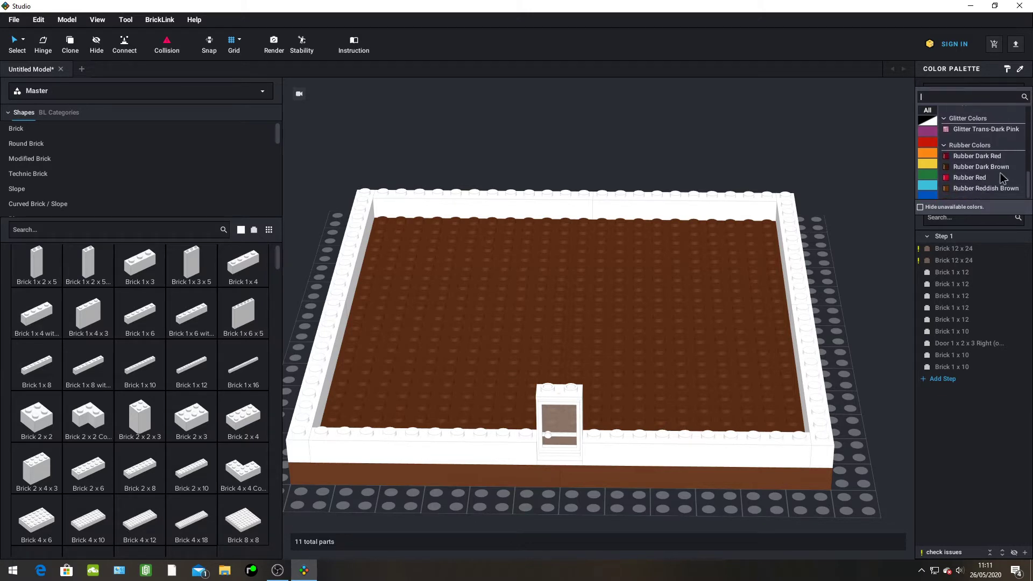
left_click(994, 156)
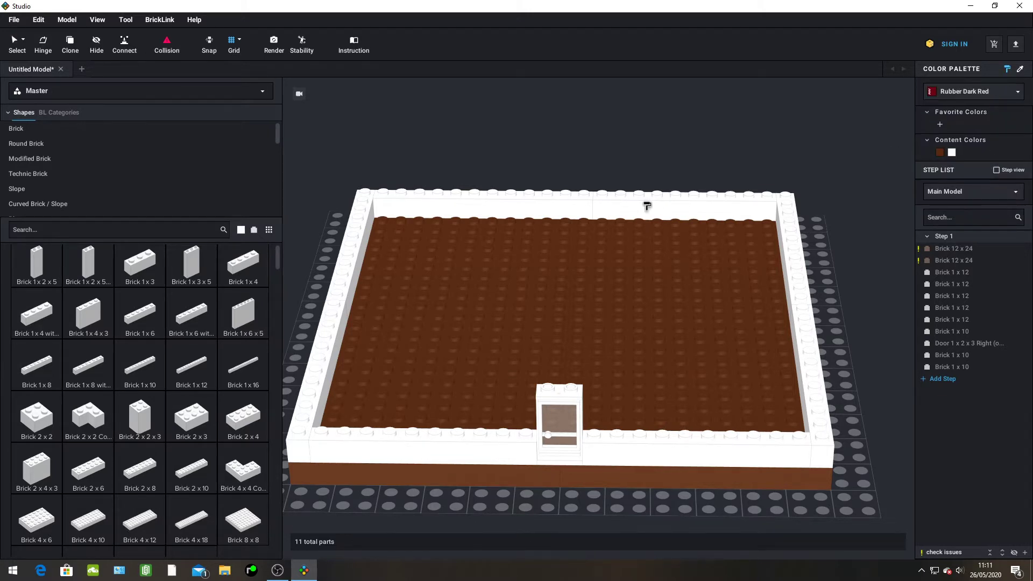
left_click(571, 206)
left_click(667, 206)
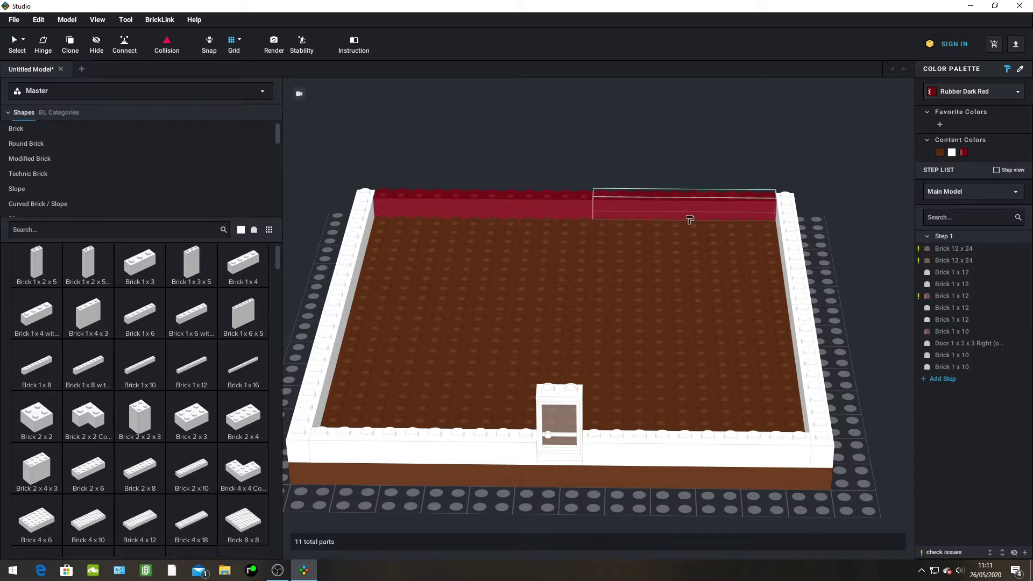
Recolor the two back wall bricks Dark Brown
left_click(980, 97)
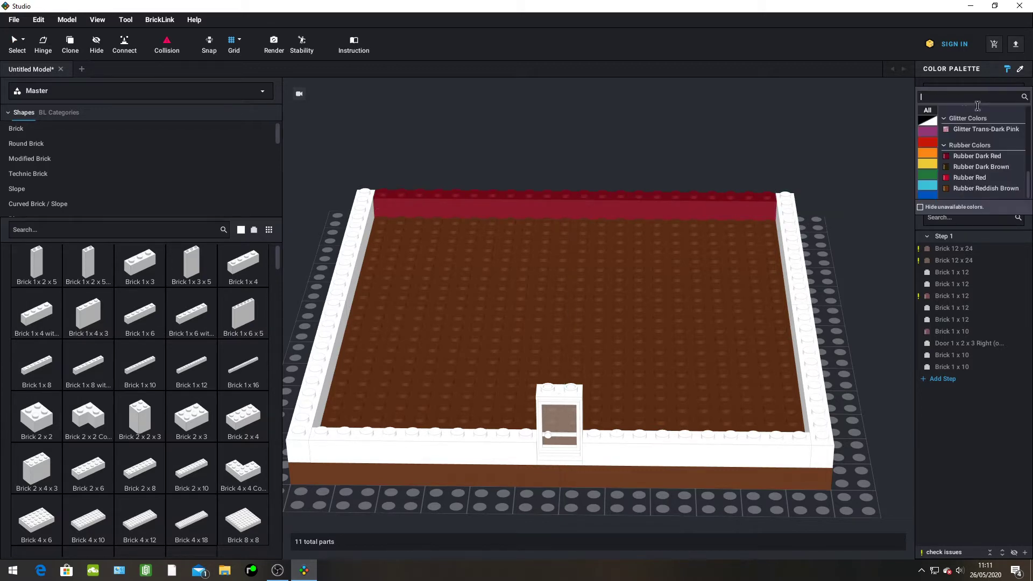
scroll(963, 151, "down", 6)
scroll(953, 171, "up", 6)
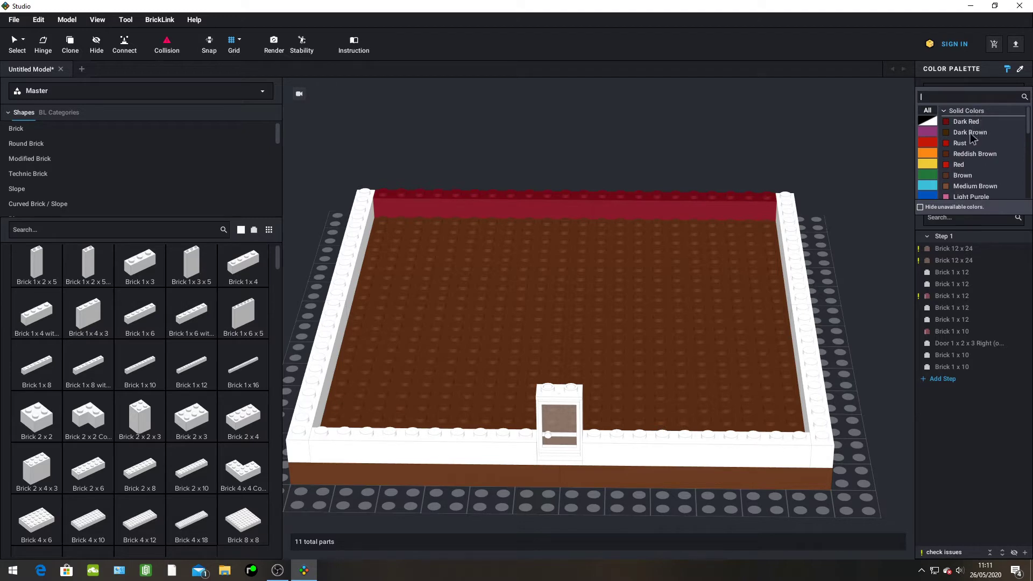
left_click(971, 133)
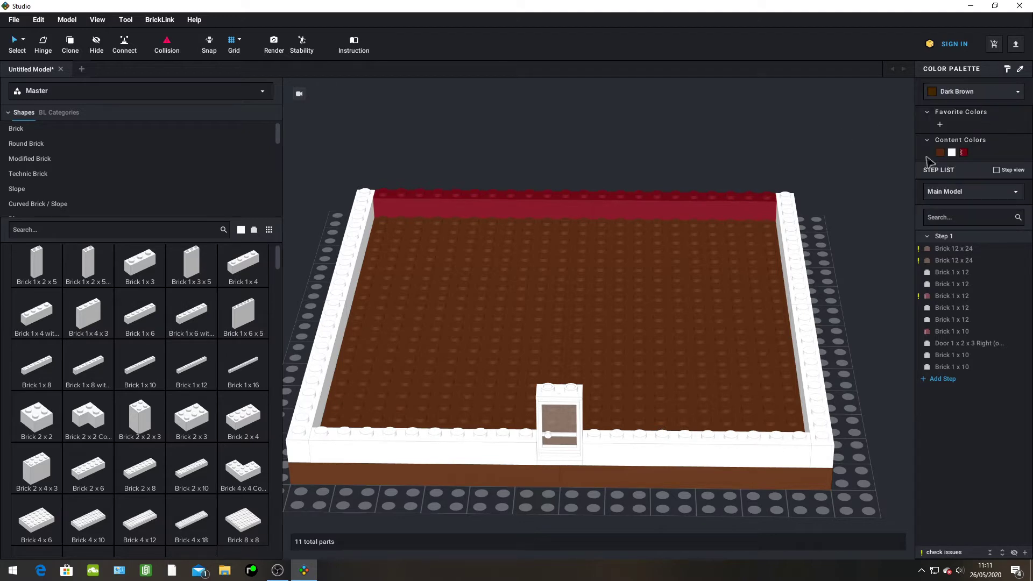
left_click(770, 195)
left_click(447, 214)
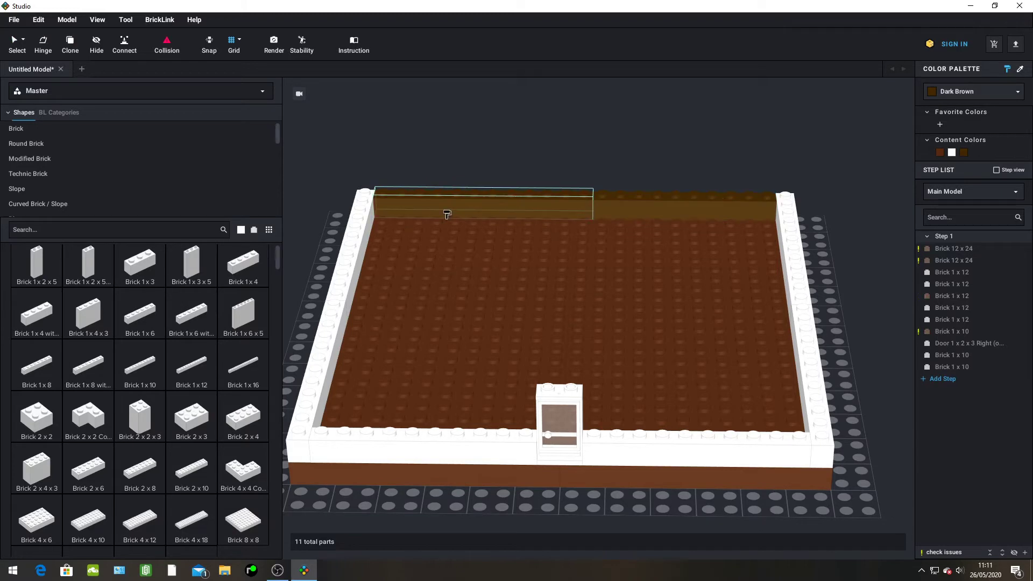
Paint the back wall, side walls, front wall, door and base bricks Medium Brown
left_click(937, 93)
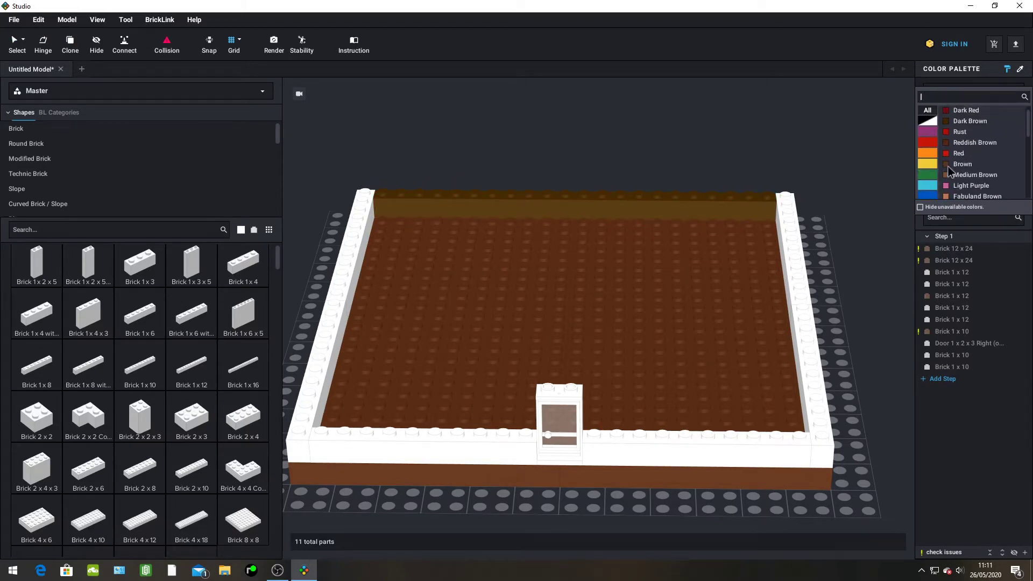
left_click(963, 185)
left_click(664, 212)
left_click(481, 220)
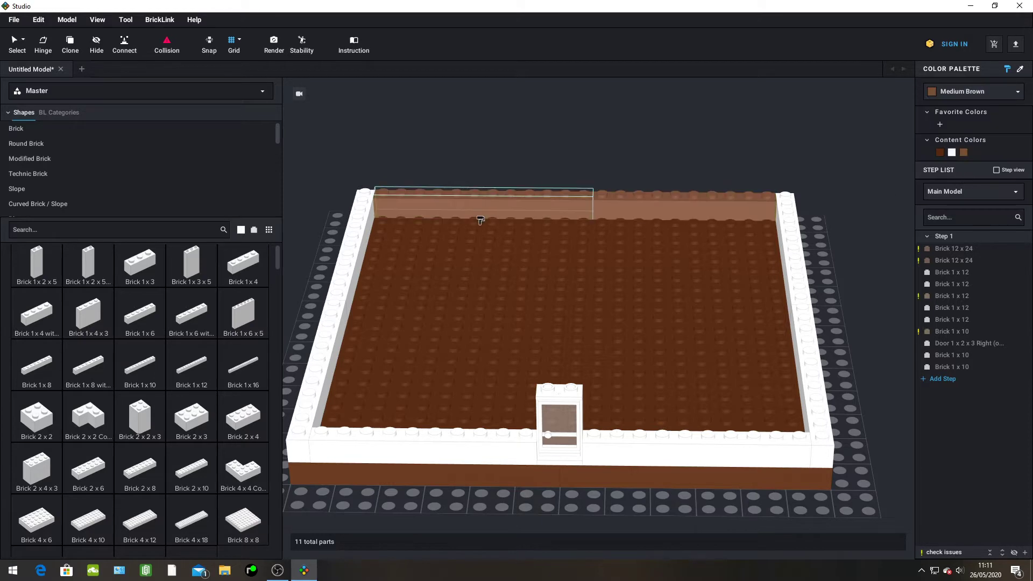
left_click(391, 231)
left_click(344, 302)
left_click(367, 457)
mouse_move(367, 457)
left_mouse_down()
mouse_move(648, 457)
mouse_move(818, 429)
mouse_move(779, 207)
left_mouse_up()
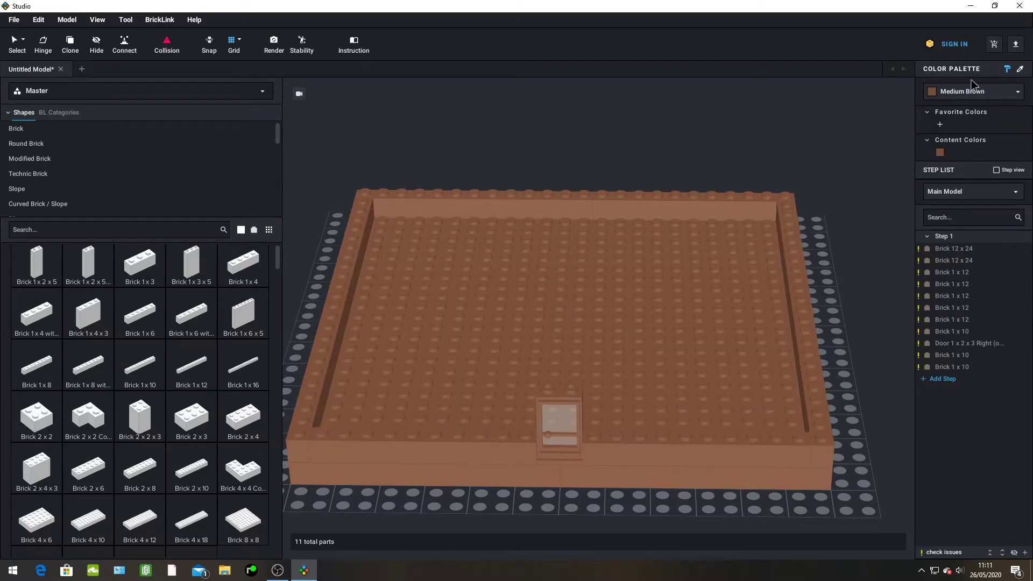
Paint the two Brick 12 x 24 base pieces Reddish Brown again
left_click(990, 94)
left_click(969, 140)
left_click(627, 299)
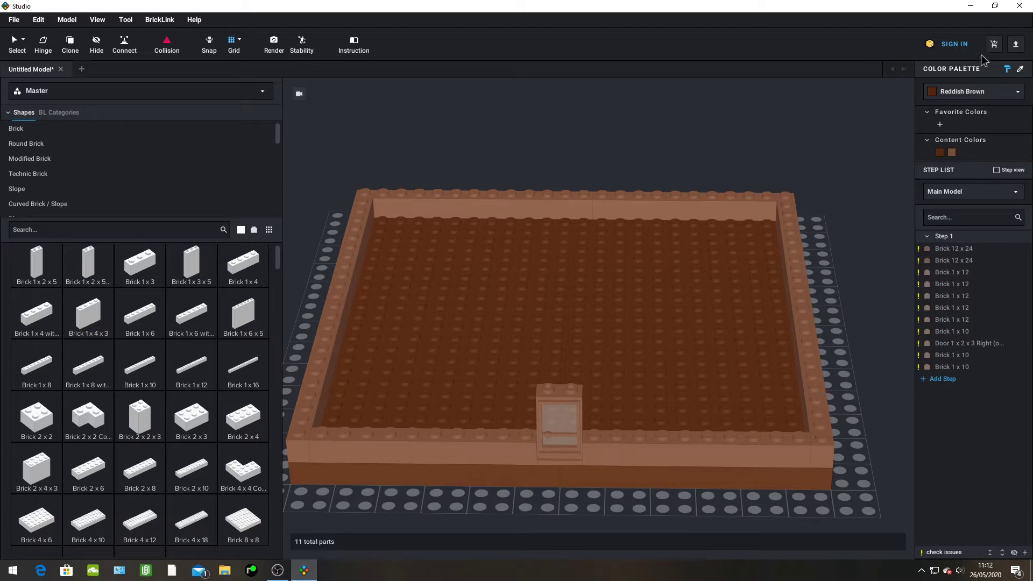
Place a white Brick 2 x 3 on the ground in front of the door as a doorstep
scroll(221, 376, "down", 2)
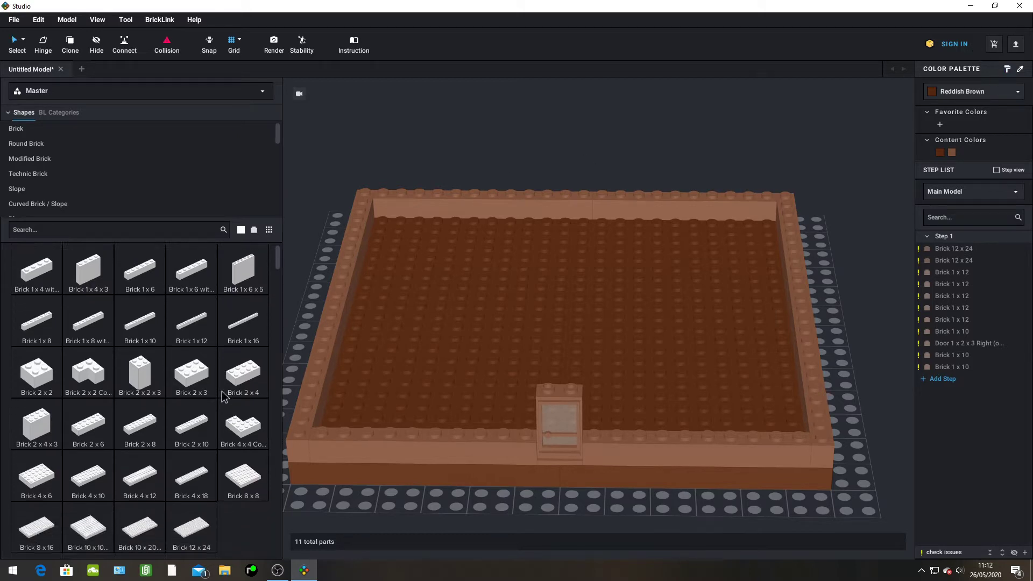
left_click_drag(207, 365, 561, 495)
right_click_drag(561, 496, 512, 536)
middle_click_drag(328, 339, 445, 351)
left_click_drag(610, 314, 629, 324)
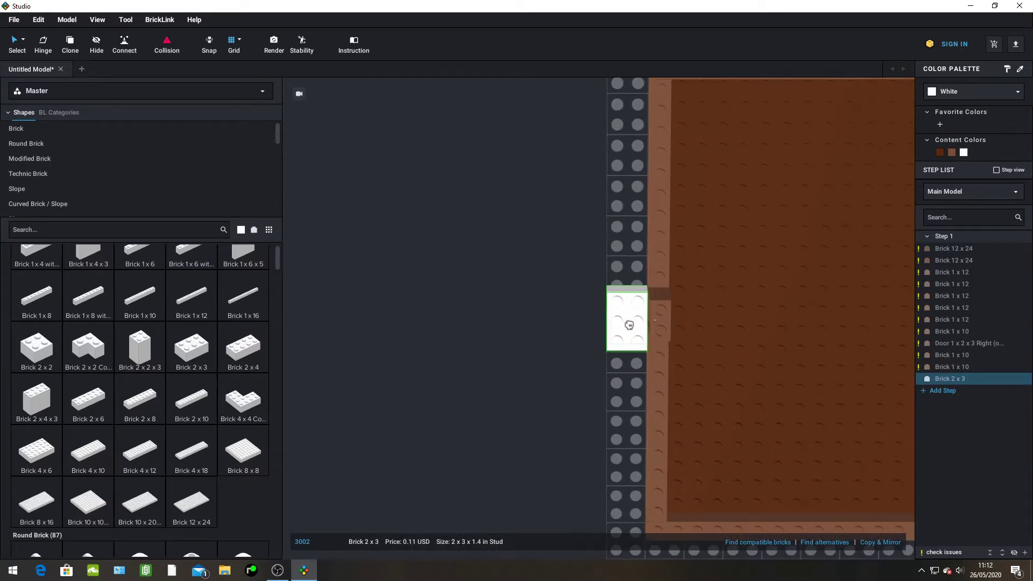
left_click(629, 324)
key("Escape")
right_click_drag(468, 383, 522, 349)
scroll(522, 355, "up", 2)
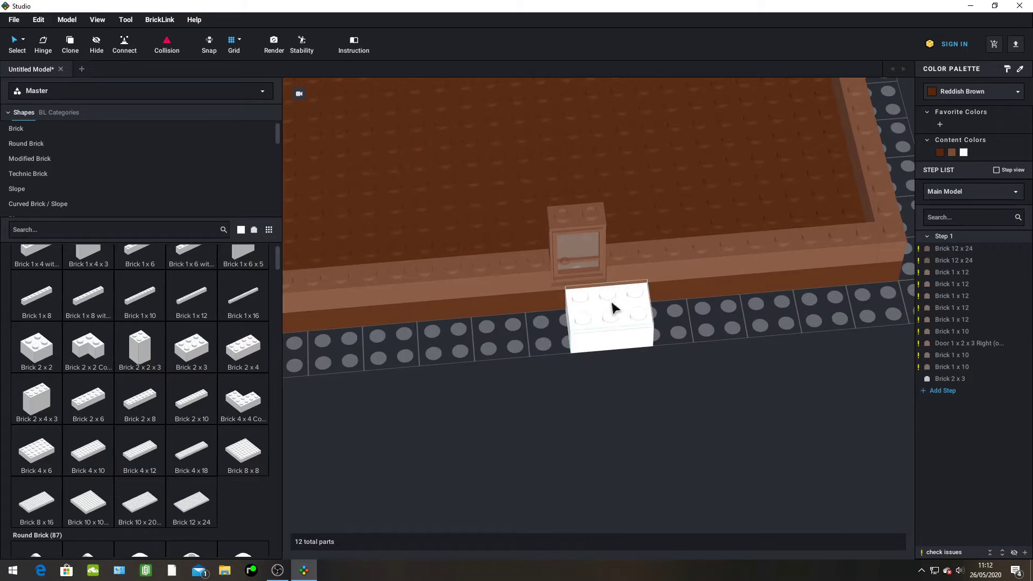
Try to centre the white Brick 2 x 3 on the door by shifting it along the front wall
left_click_drag(613, 308, 590, 318)
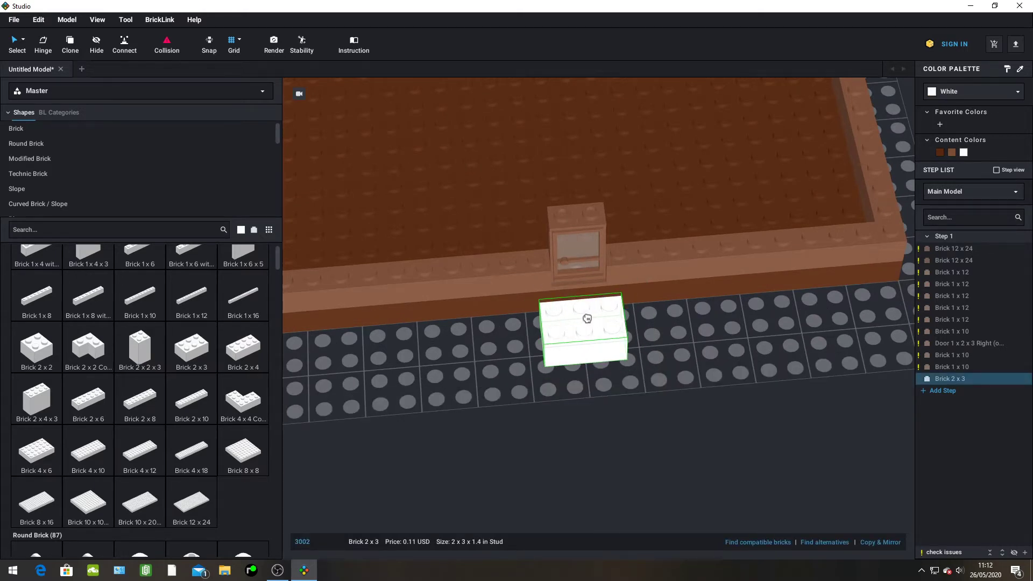
left_click(587, 318)
right_click_drag(523, 387, 568, 404)
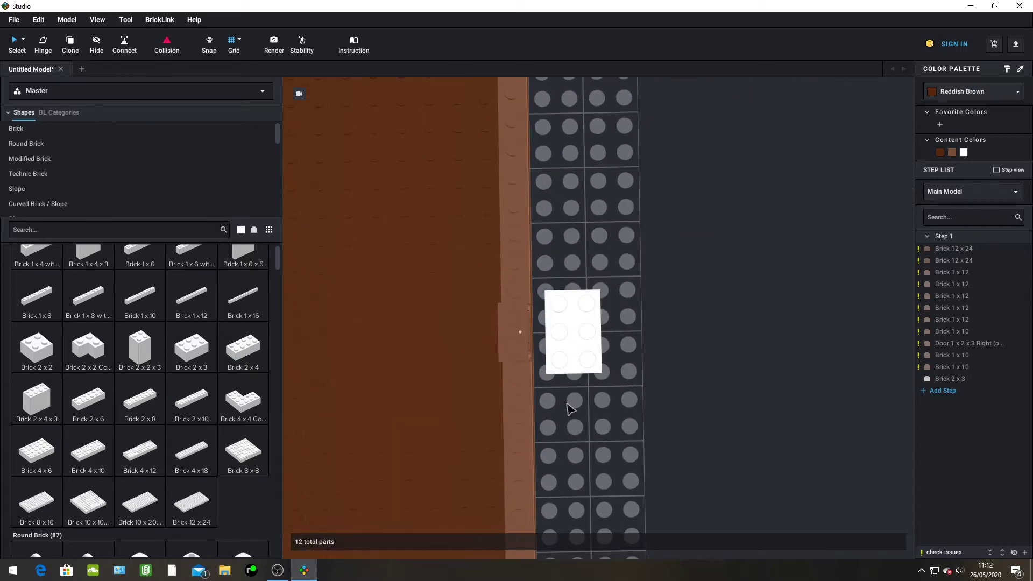
left_click_drag(561, 353, 555, 353)
Delete the white Brick 2 x 3 in front of the door
right_click_drag(629, 378, 595, 330)
right_click(594, 330)
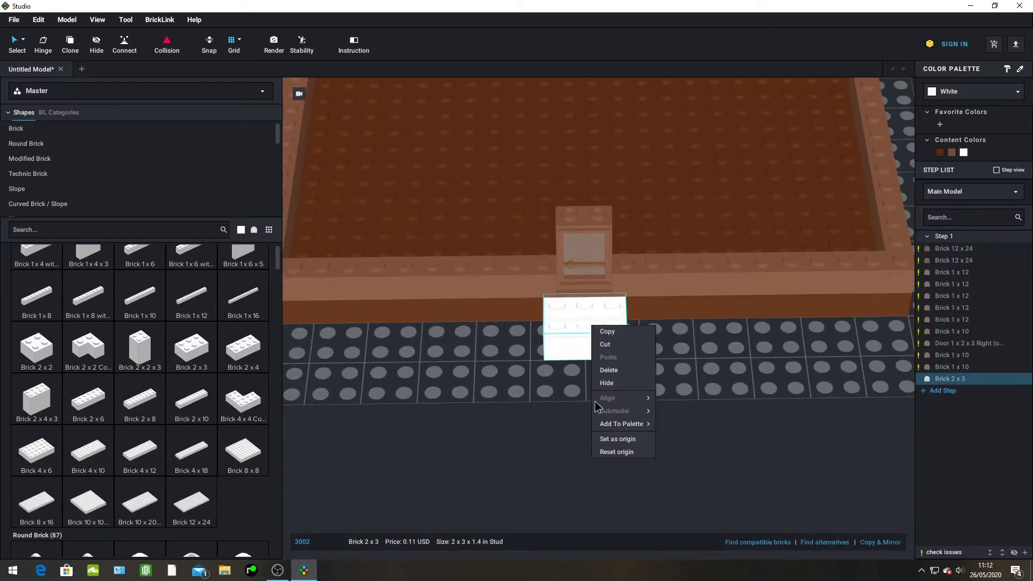
left_click(613, 370)
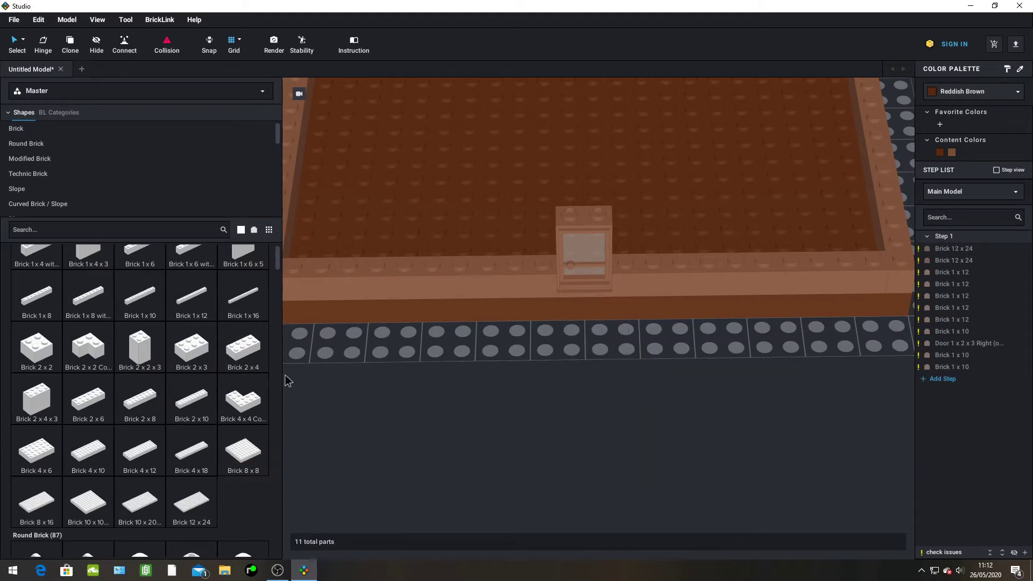
Place a white Brick 2 x 4 against the base, centred in front of the door, and discard the extra copy
left_click_drag(241, 340, 587, 330)
right_click_drag(586, 330, 584, 280)
left_click(584, 281)
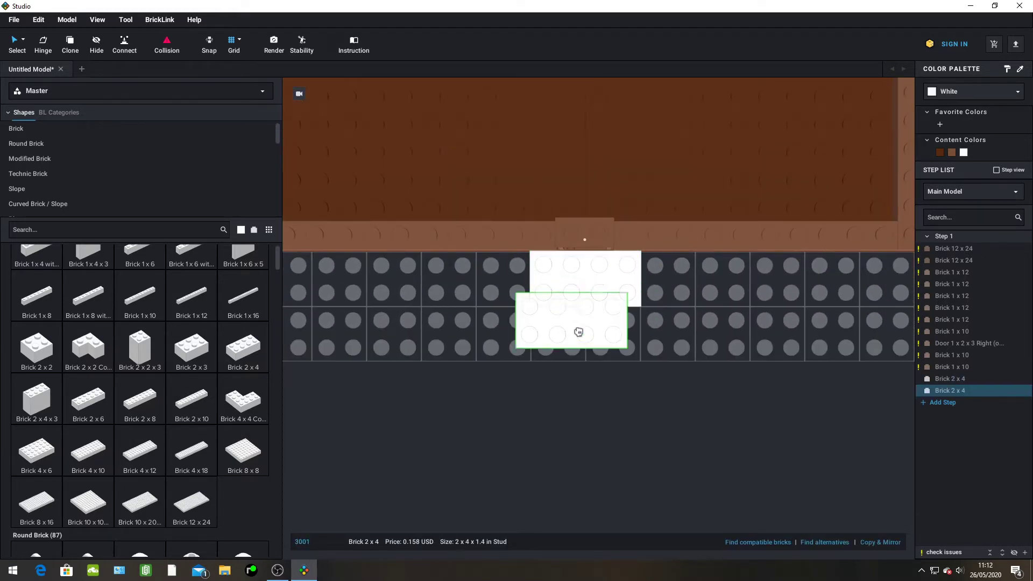
right_click_drag(576, 347, 565, 373)
key("Escape")
right_click_drag(552, 415, 586, 391)
Recolor the Brick 2 x 4 doorstep Medium Brown and deselect it
left_click(592, 311)
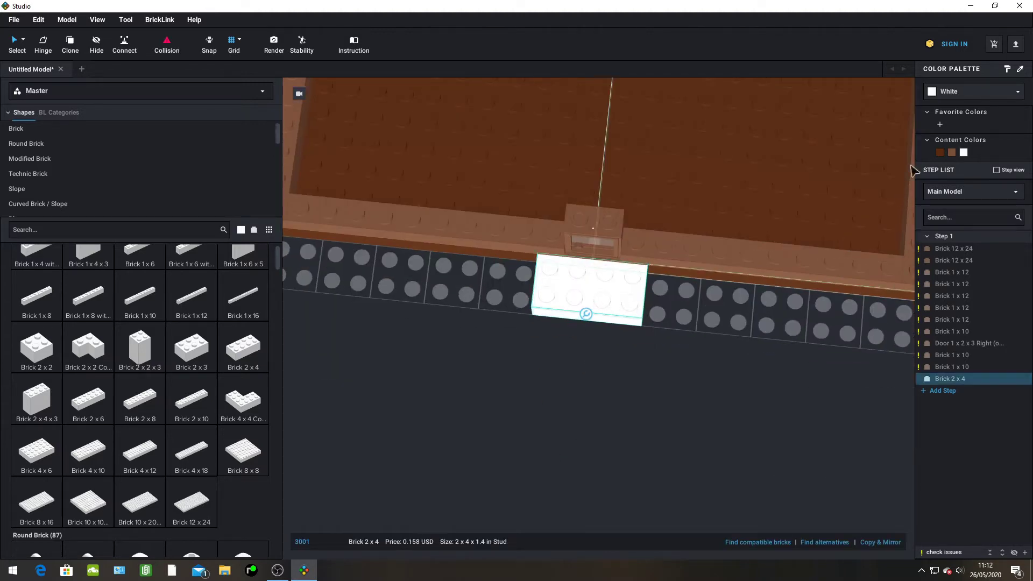
left_click(951, 153)
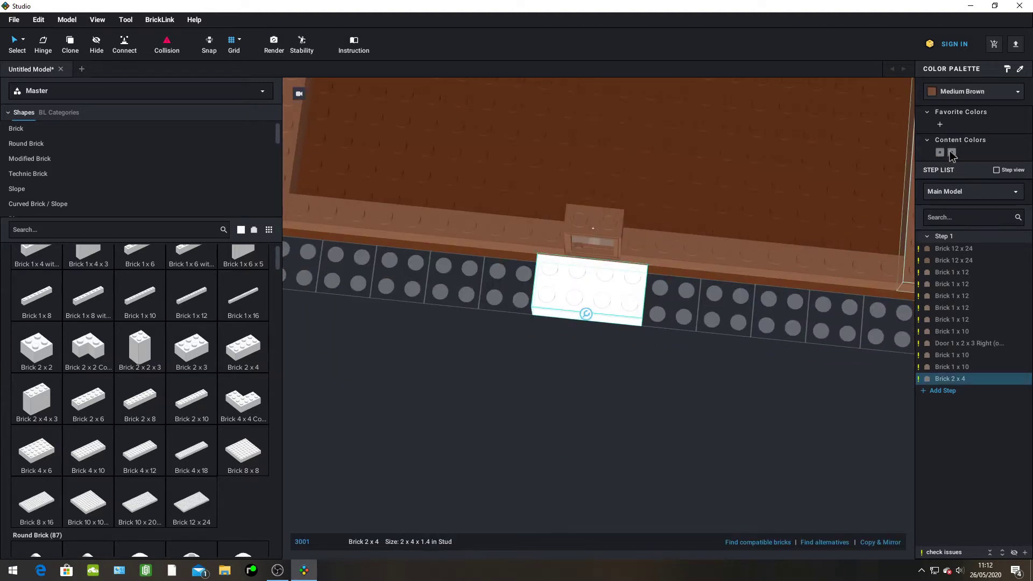
right_click(769, 374)
key("Escape")
right_click_drag(635, 464, 603, 488)
scroll(634, 451, "down", 5)
left_click(636, 441)
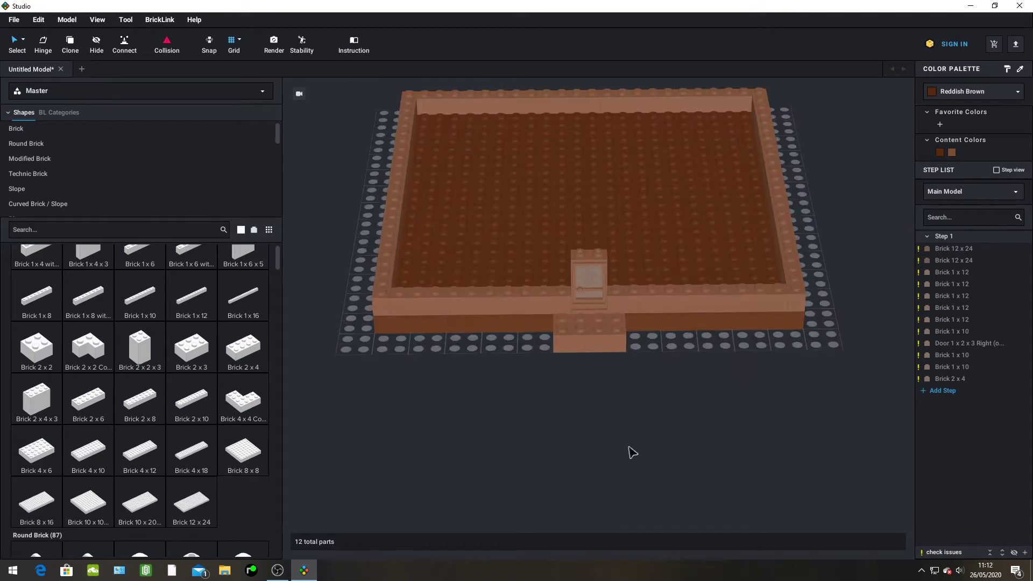
right_click_drag(662, 421, 660, 459)
scroll(662, 460, "up", 2)
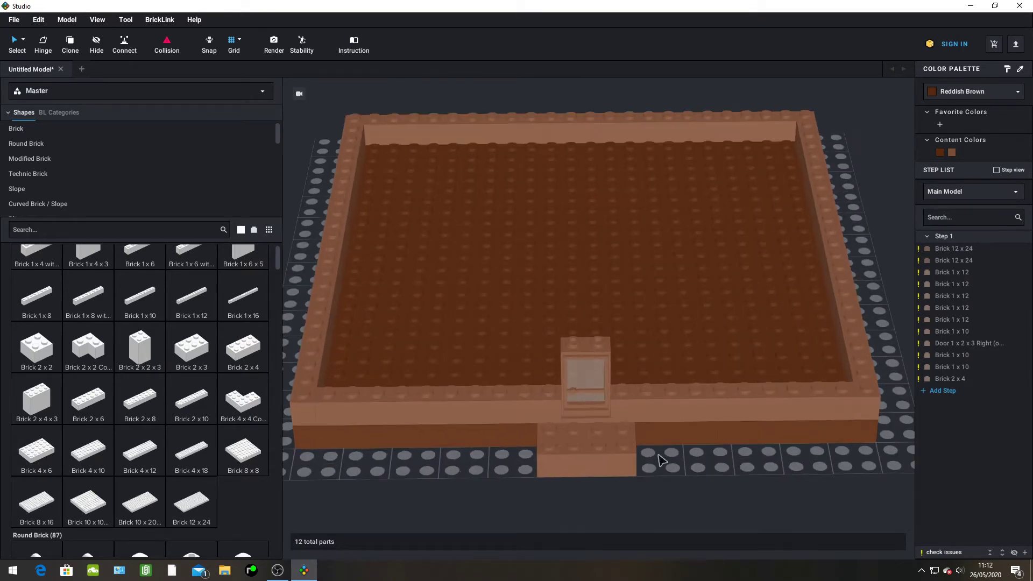
scroll(662, 460, "down", 5)
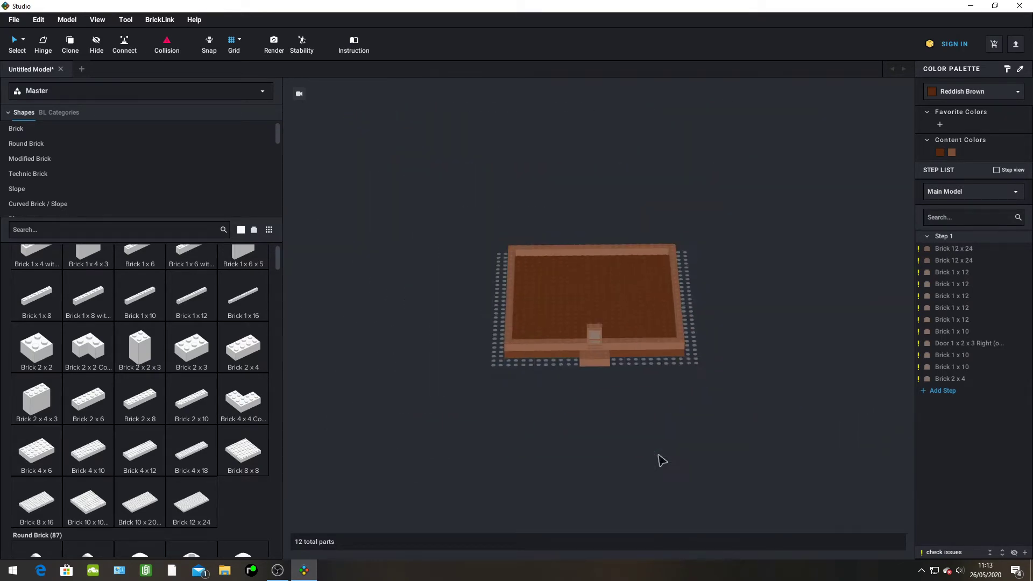
scroll(662, 460, "up", 6)
mouse_move(734, 458)
right_mouse_down()
mouse_move(696, 447)
mouse_move(714, 456)
mouse_move(806, 432)
mouse_move(741, 450)
mouse_move(750, 454)
right_mouse_up()
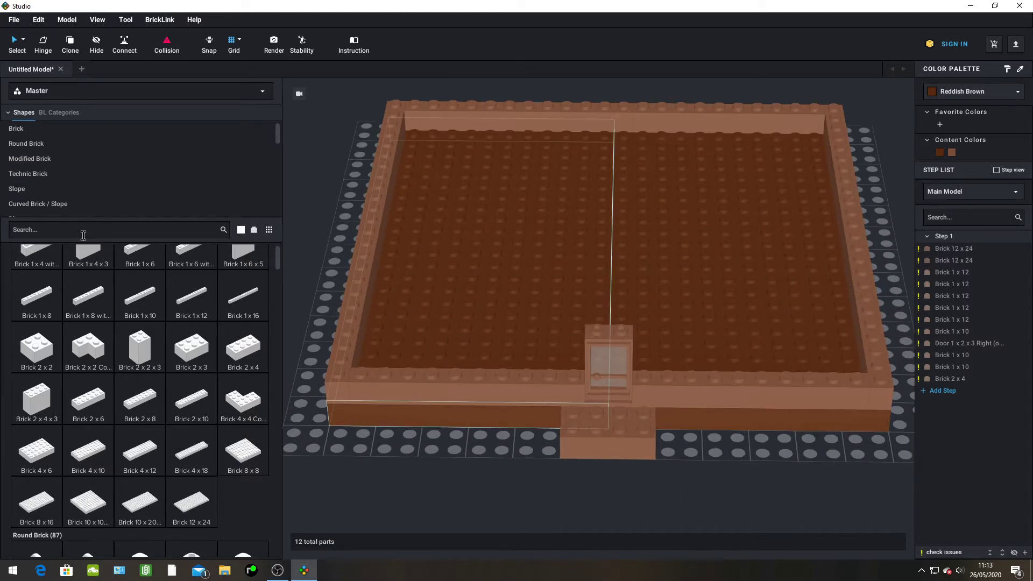
Search the parts for "flowe" and try the Plate, Modified 6 x 6 with 14 Gear Teeth / Flower Petals on the floor
left_click(83, 235)
type("flowe")
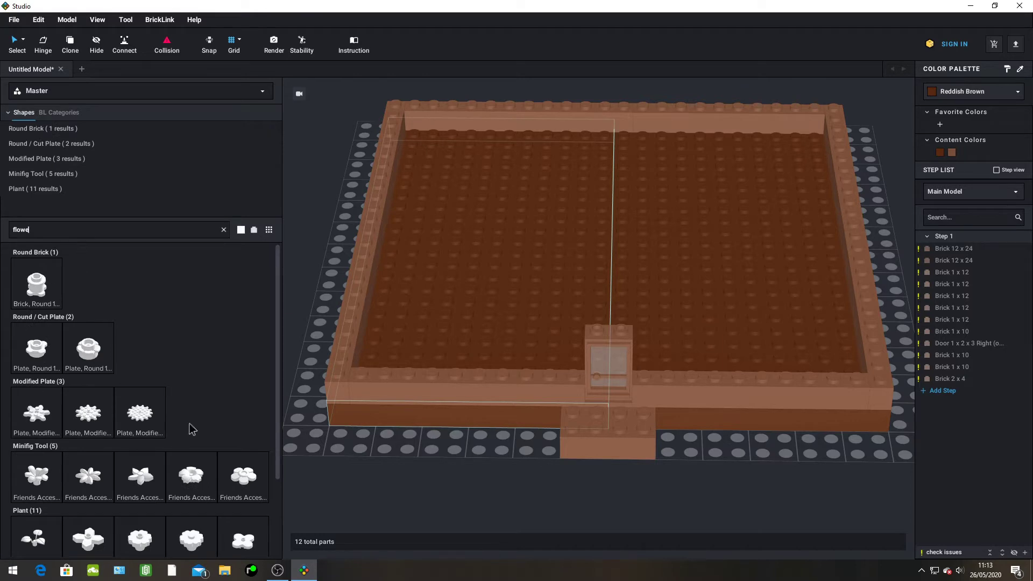
left_click_drag(163, 430, 592, 256)
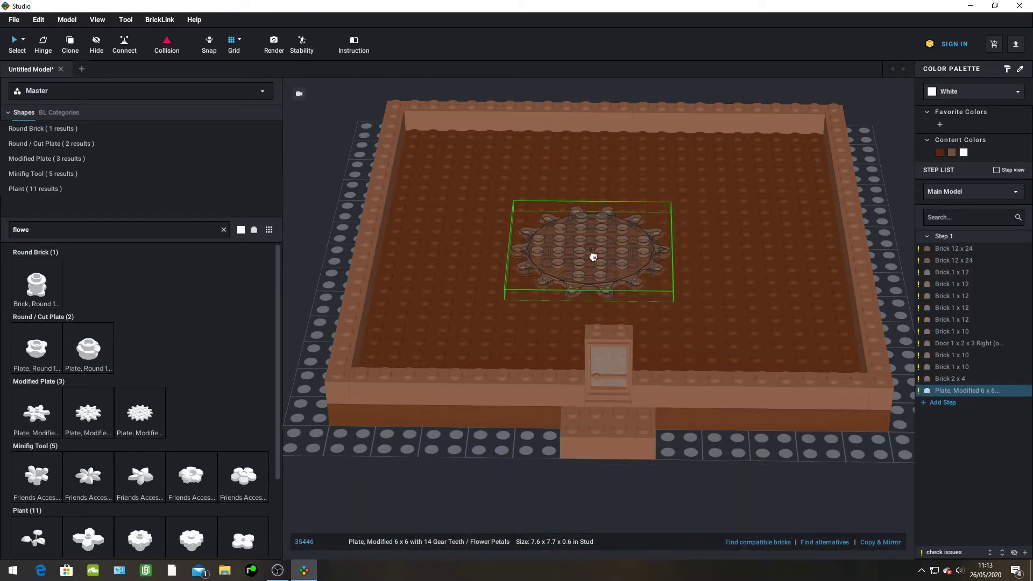
key("Escape")
Try the Friends Accessories Hair Decoration, Flower with Serrated Petals and Pin on the ground in front of the house
scroll(220, 309, "down", 2)
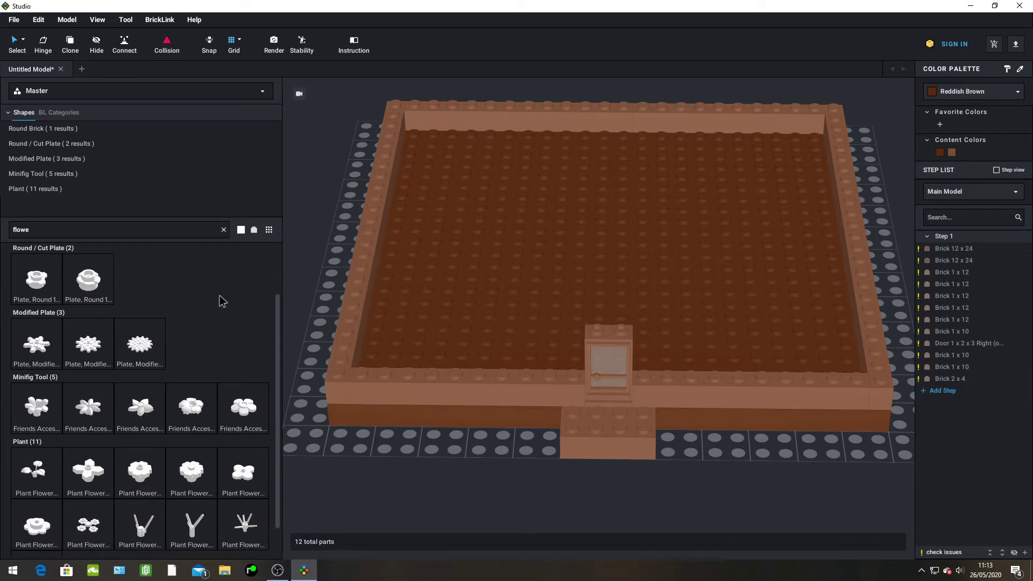
left_click_drag(152, 475, 106, 285)
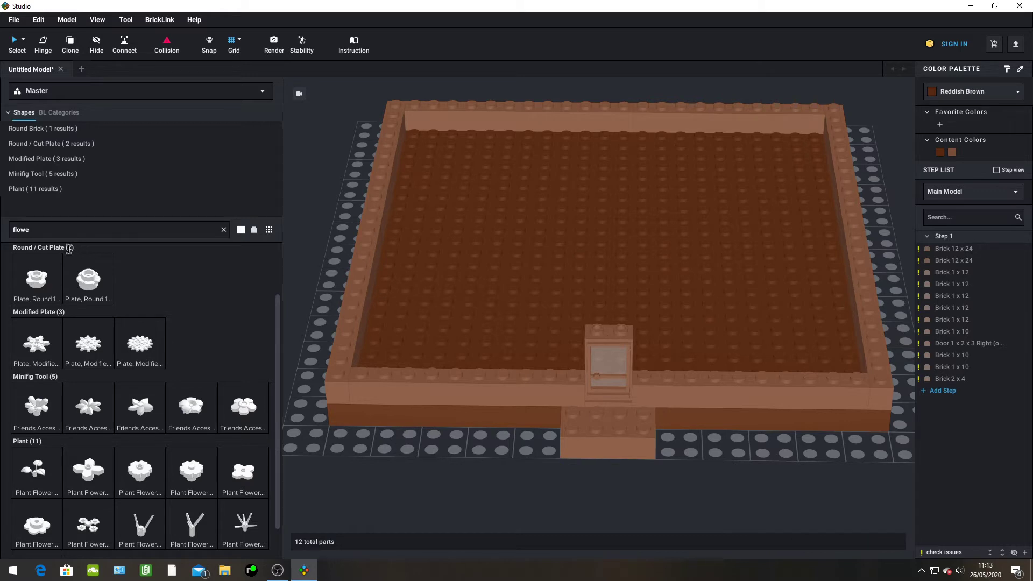
scroll(88, 323, "down", 1)
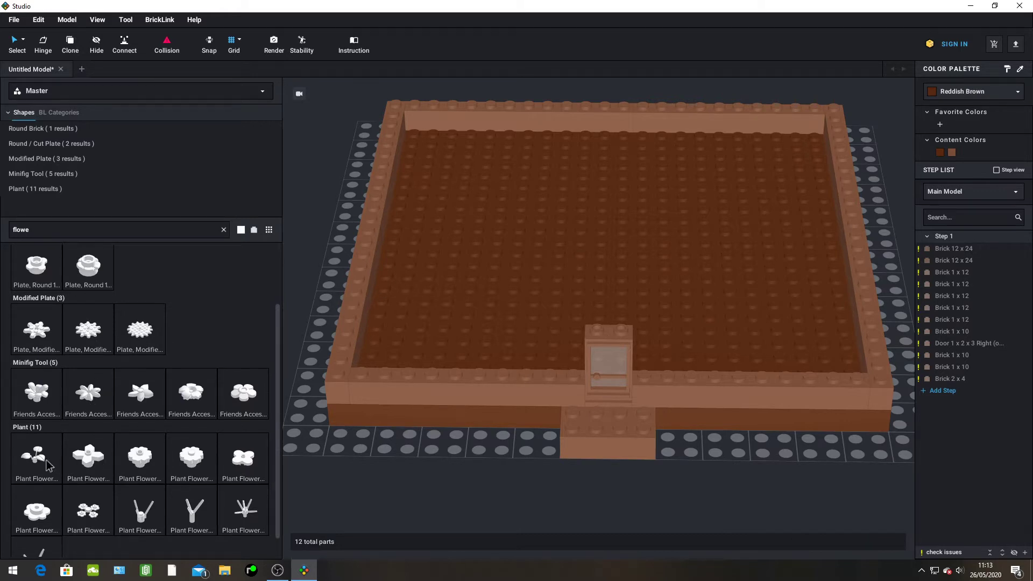
left_click_drag(104, 471, 179, 405)
right_click(178, 406)
right_click(446, 472)
left_click(191, 398)
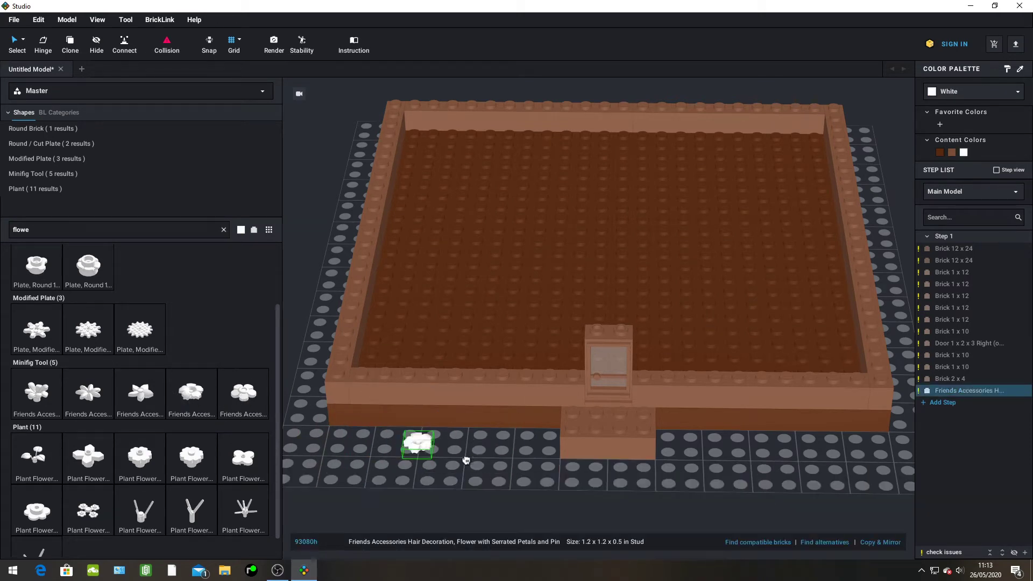
scroll(470, 461, "up", 3)
Try the Plant Flower 4 x 4 Rounded Petals in front of the house and delete it
left_click_drag(468, 514, 234, 428)
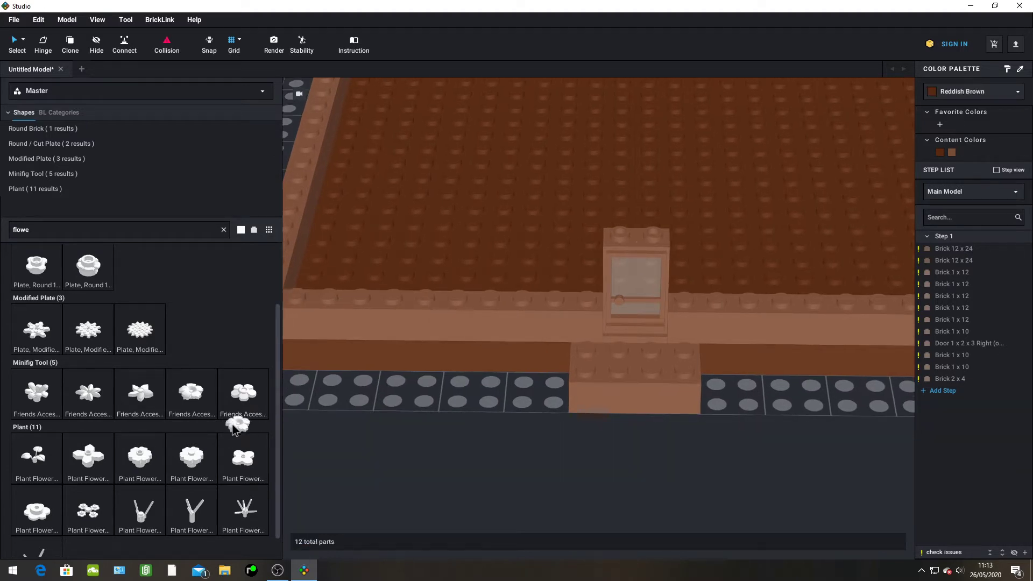
left_click_drag(331, 443, 459, 425)
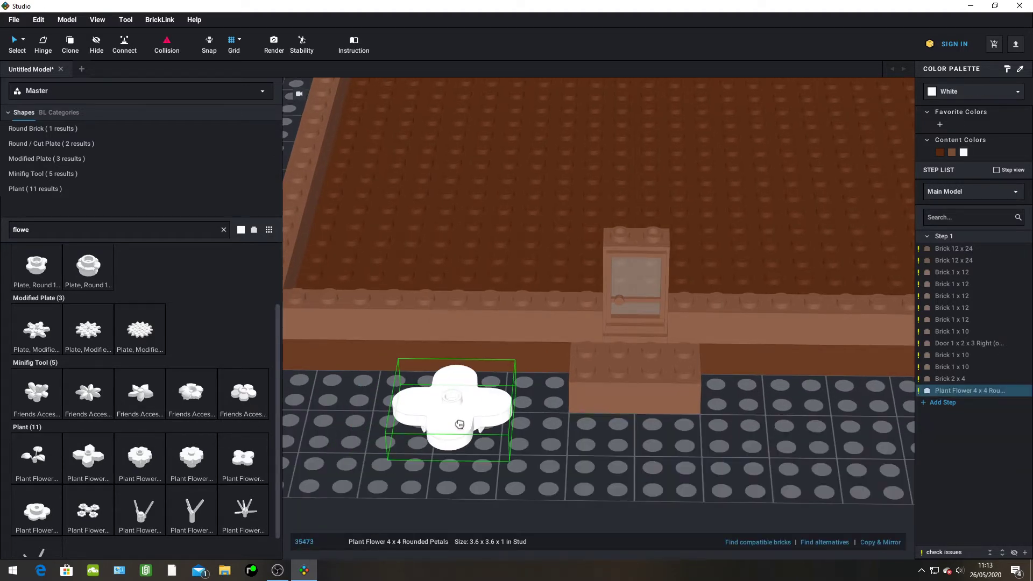
key("Delete")
Place a white Friends Accessories Flower with 7 Thick Petals and Pin on the ground in front of the base, left of the doorstep
scroll(210, 454, "down", 1)
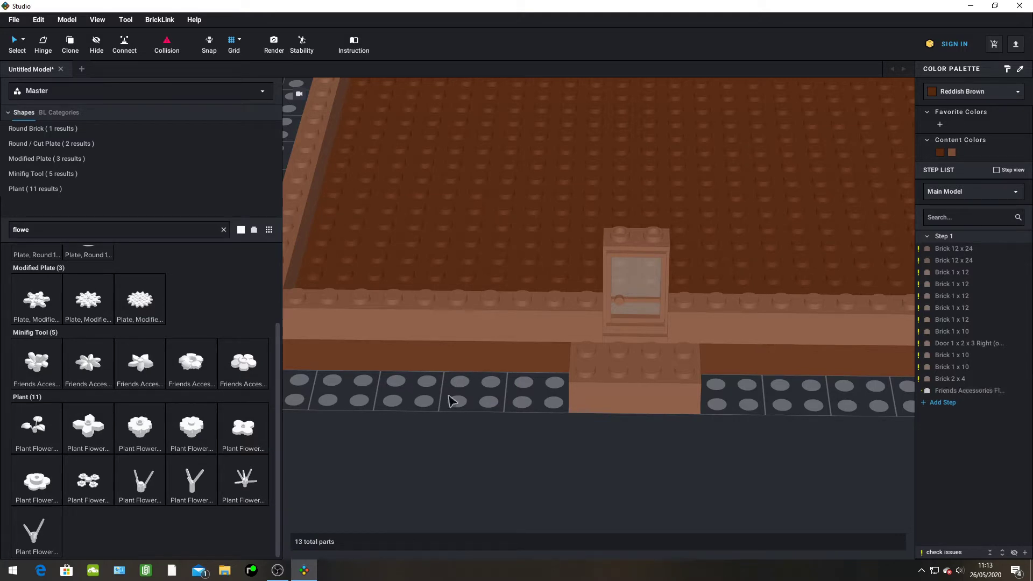
left_click_drag(451, 401, 483, 399)
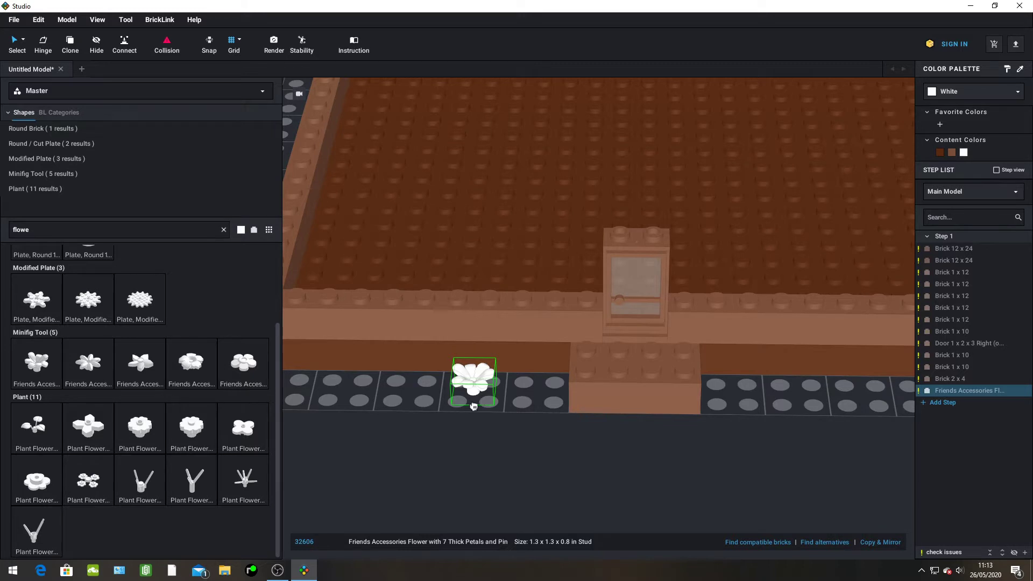
left_click(418, 443)
key("Escape")
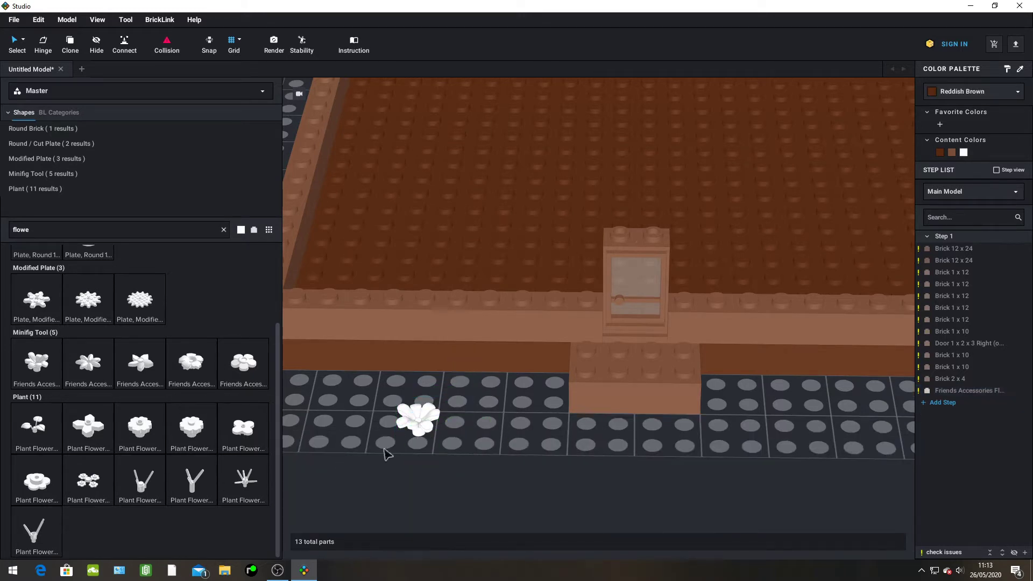
Search the parts for "pot" and try utensil pieces in front of the house, deleting each one
type("pot")
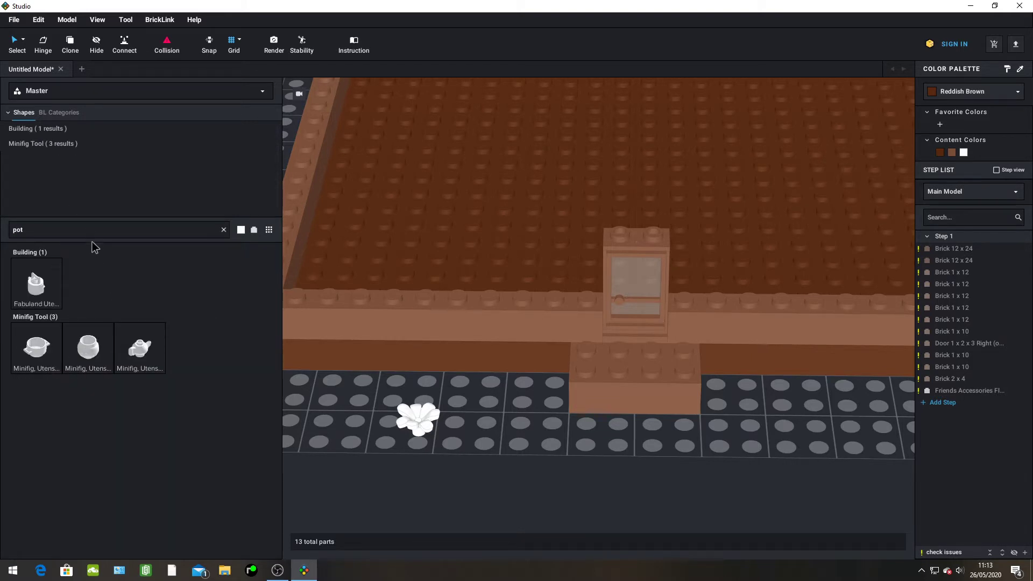
left_click_drag(487, 445, 615, 475)
key("Delete")
left_click_drag(135, 355, 636, 467)
key("Delete")
Place a Minifig, Utensil Pot Small with Handle Holders on the ground between the flower and the doorstep
left_click_drag(86, 366, 686, 493)
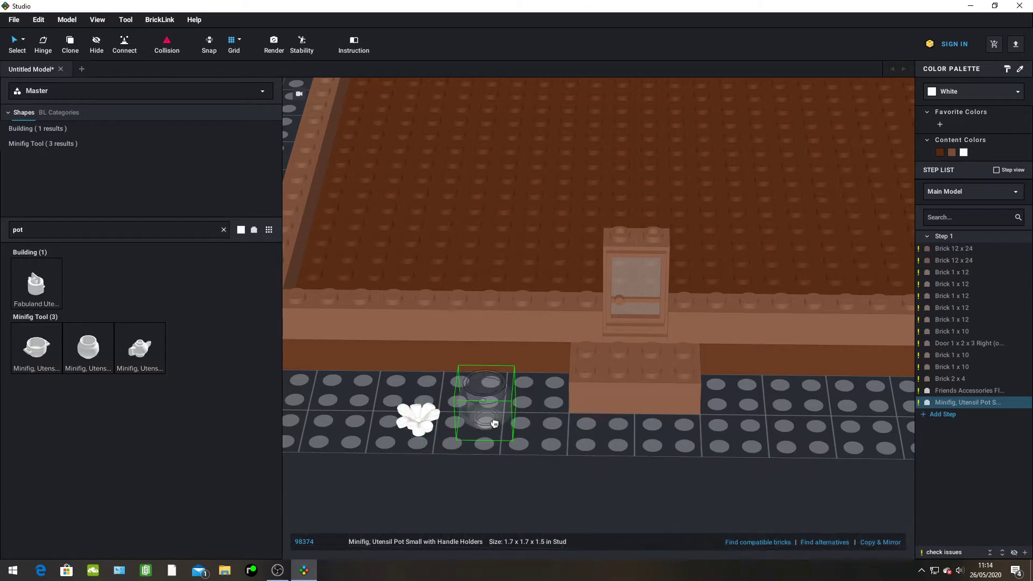
left_click(493, 424)
key("Escape")
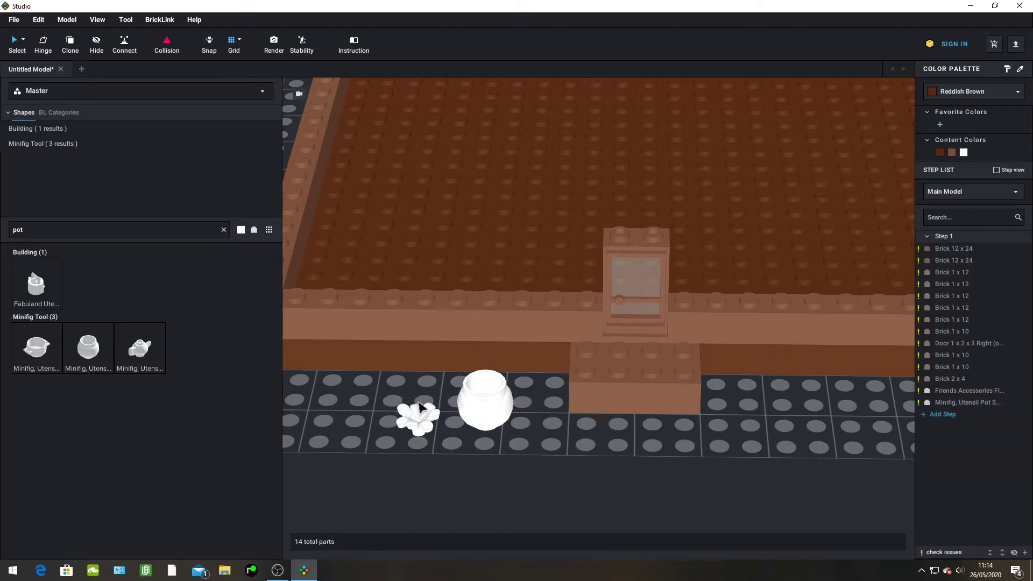
Try to bring the flower and the pot together, and delete the pot
left_click(422, 410)
left_click(497, 391, "ctrl")
mouse_move(425, 431)
left_mouse_down()
mouse_move(446, 419)
mouse_move(393, 407)
mouse_move(458, 380)
mouse_move(417, 436)
left_mouse_up()
left_click(417, 474)
right_click(454, 387)
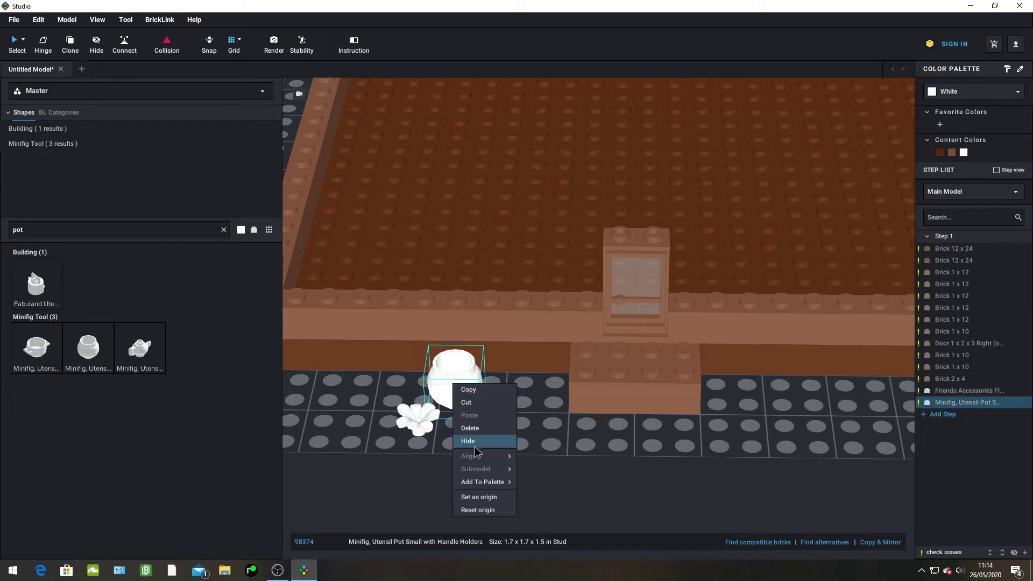
left_click(474, 427)
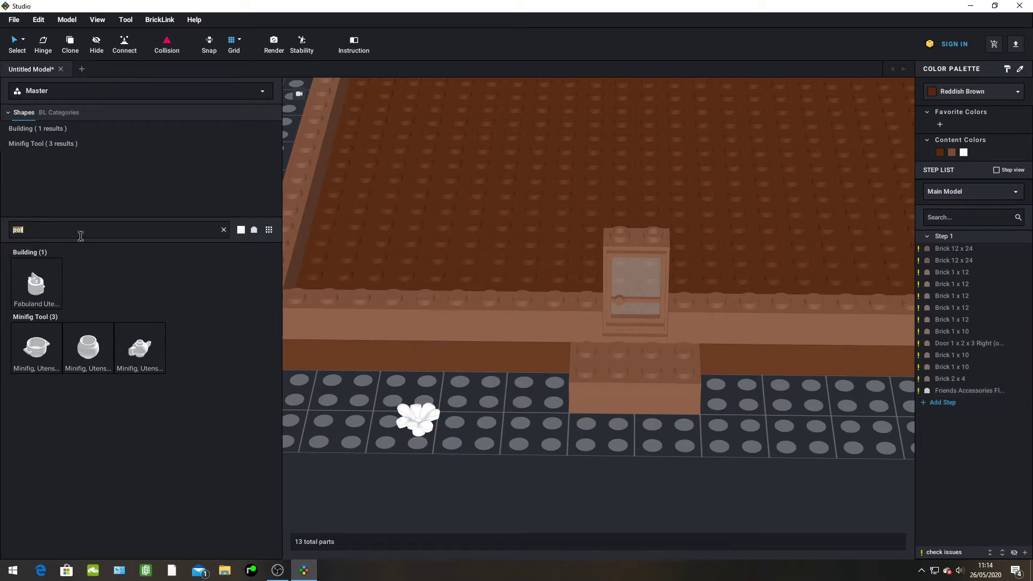
Clear the parts search and examine the Door / Window and Building parts, including the fences, supports and Fabuland utensils
key("BackSpace")
scroll(112, 259, "down", 3)
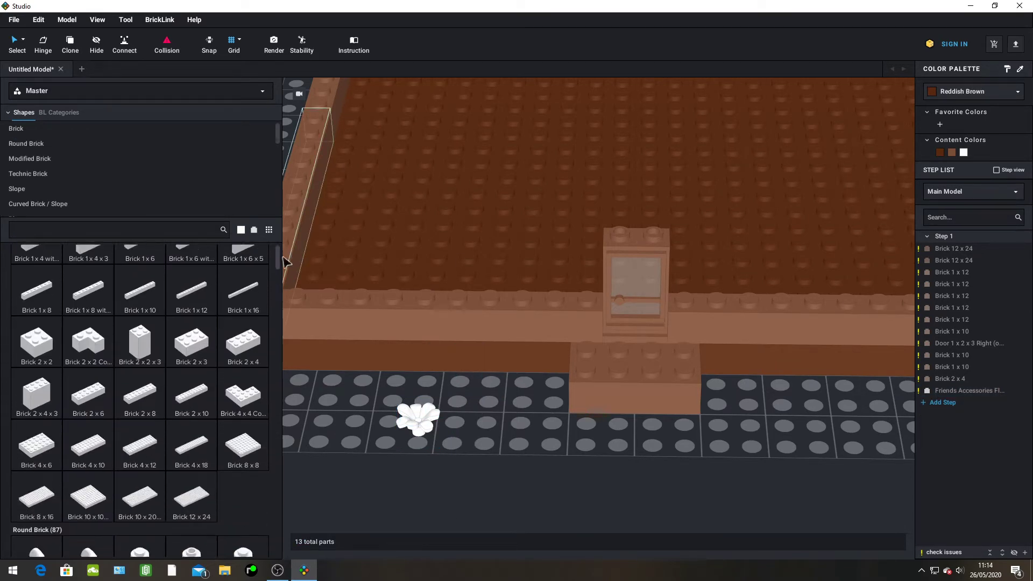
left_click_drag(280, 264, 279, 342)
scroll(213, 337, "up", 10)
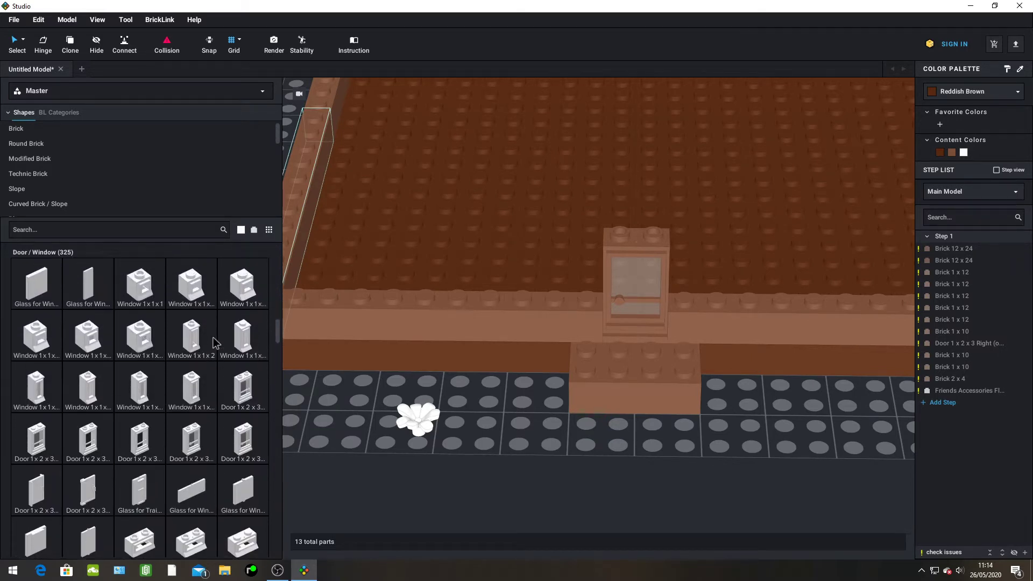
scroll(214, 341, "down", 6)
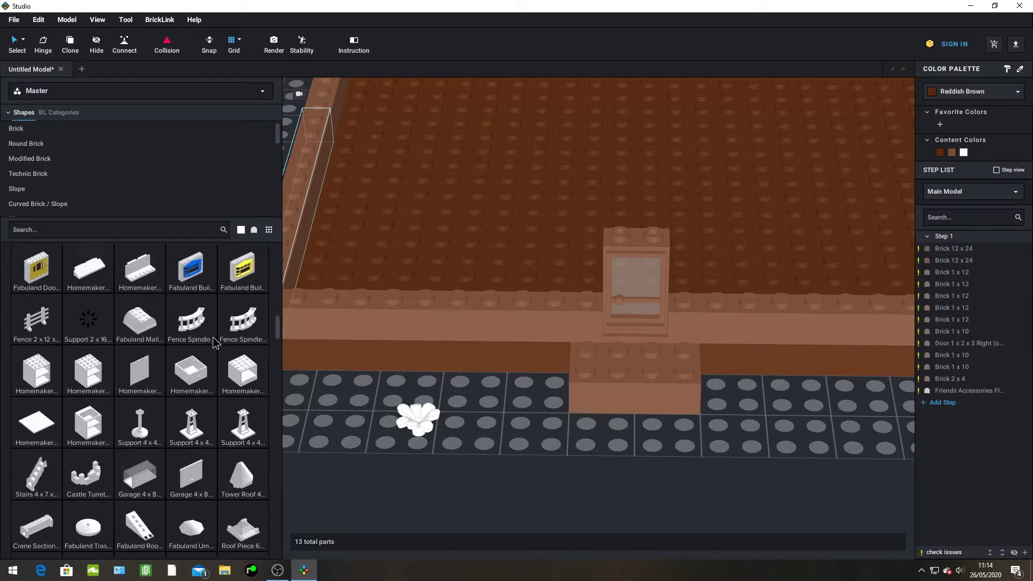
scroll(214, 342, "down", 8)
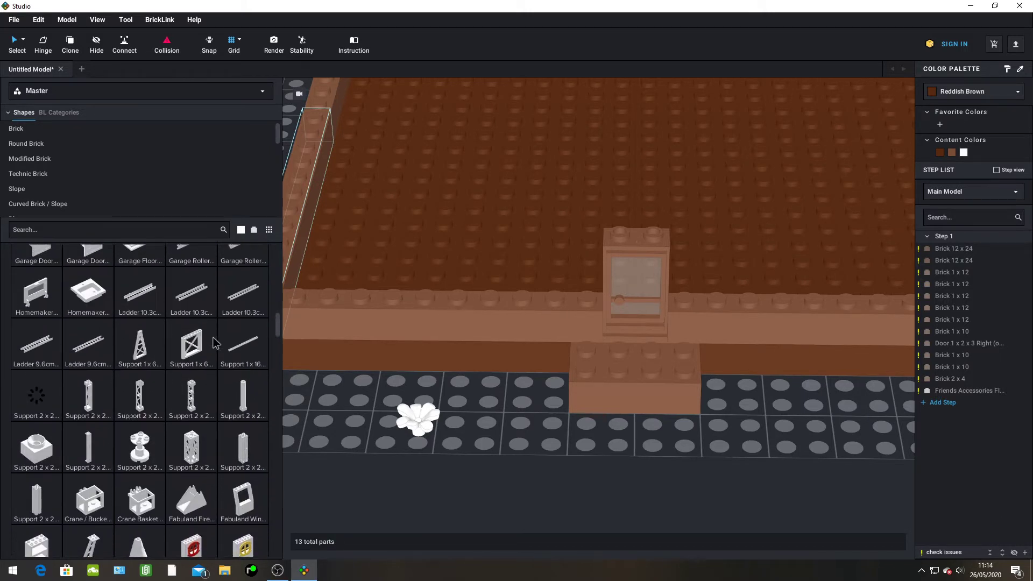
scroll(214, 342, "up", 4)
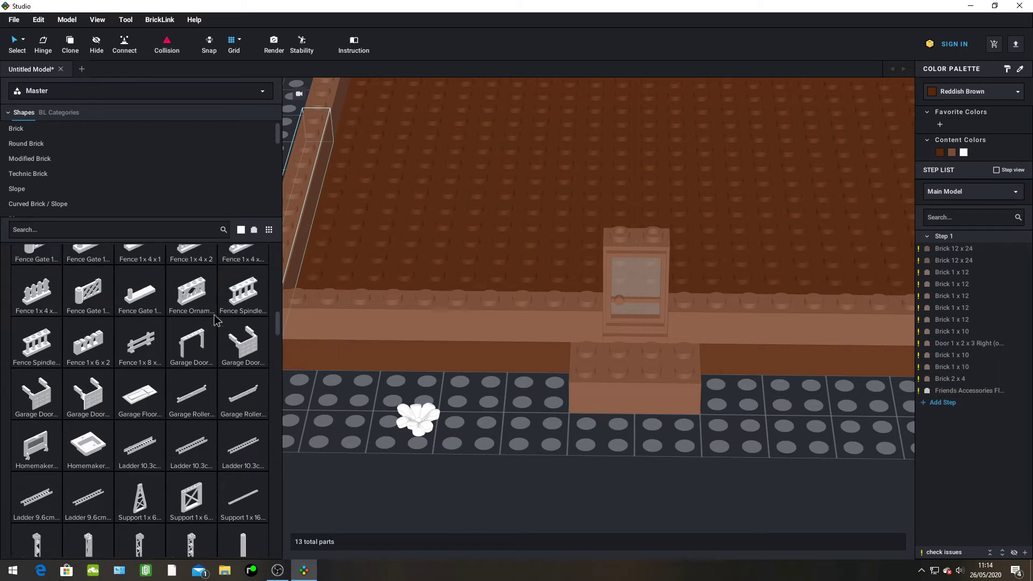
scroll(214, 320, "up", 2)
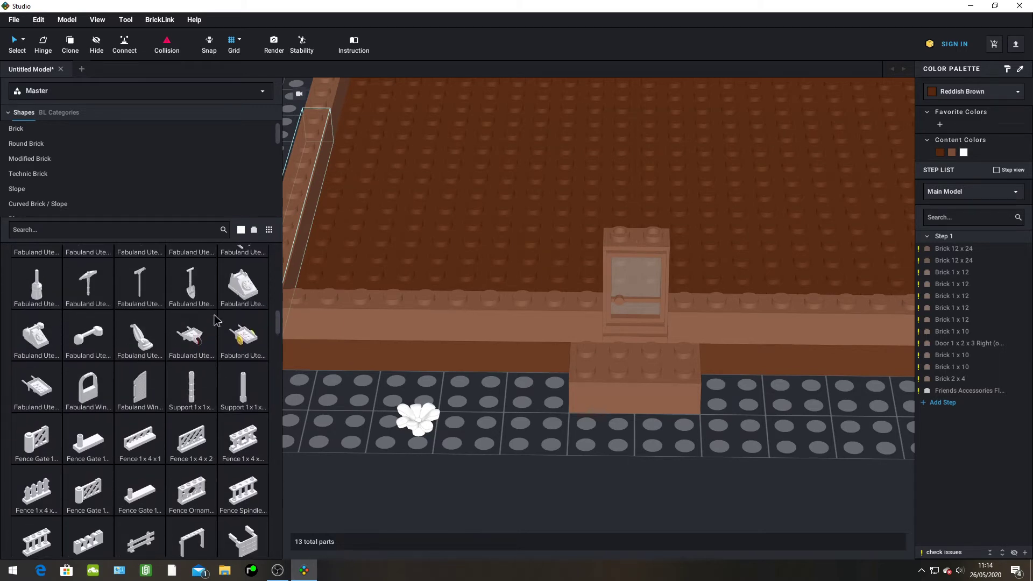
scroll(214, 320, "up", 1)
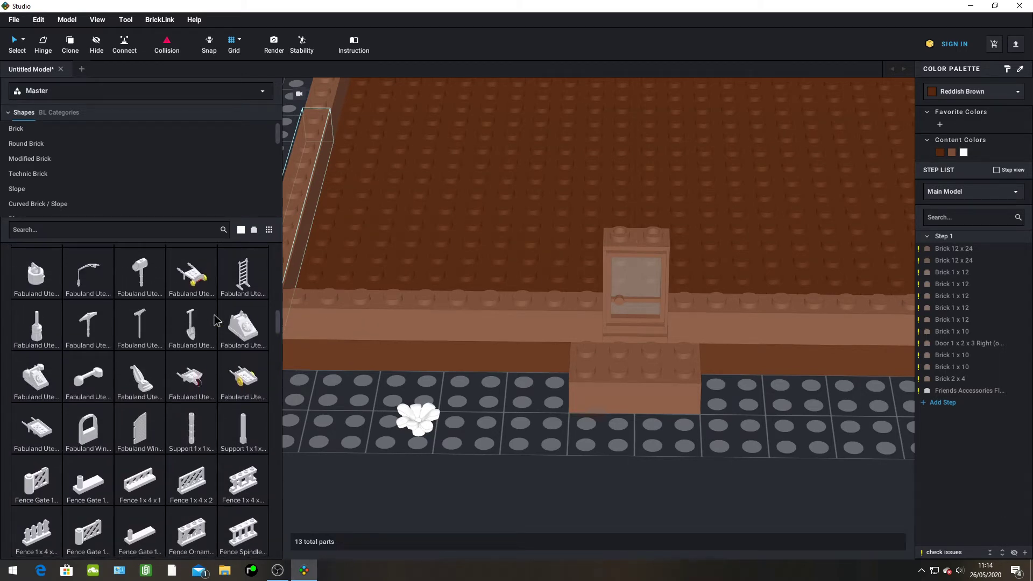
scroll(149, 380, "up", 5)
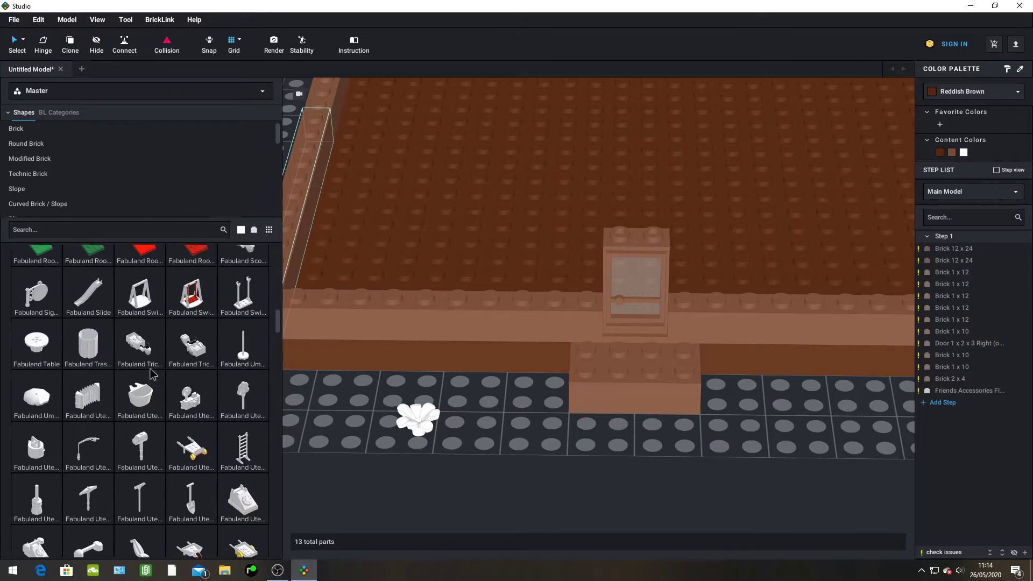
scroll(153, 373, "up", 1)
Try a Fabuland swing and the Fabuland Roof Support with Green Roof Slope without Chimney Hole on the house, discarding both
left_click(191, 410)
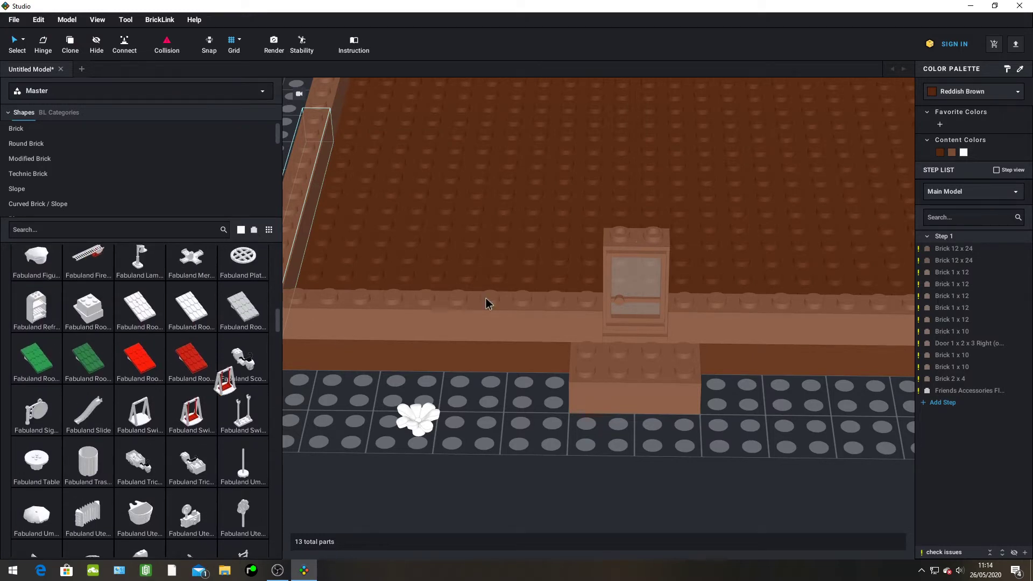
key("Escape")
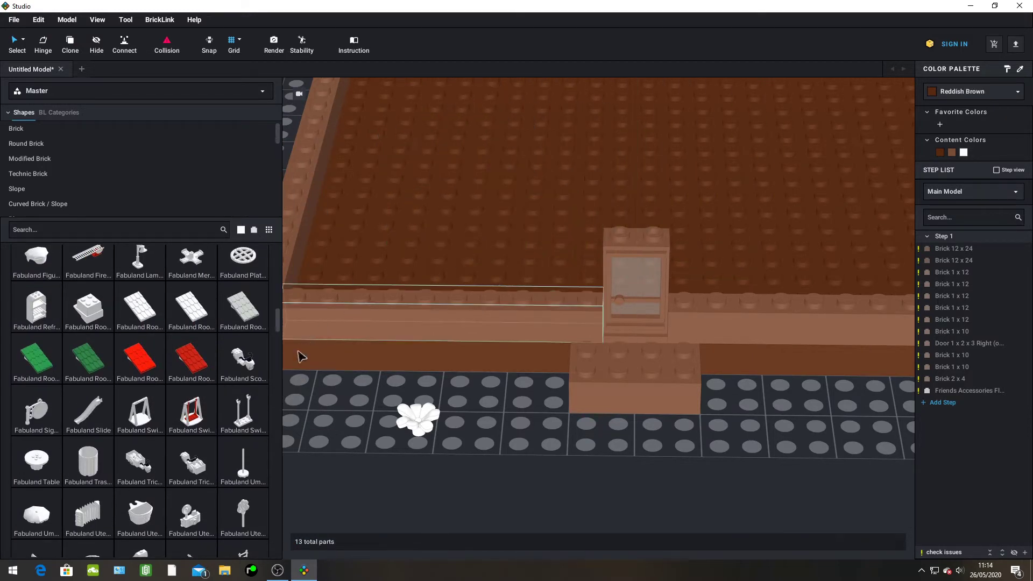
scroll(91, 382, "up", 1)
left_click(90, 379)
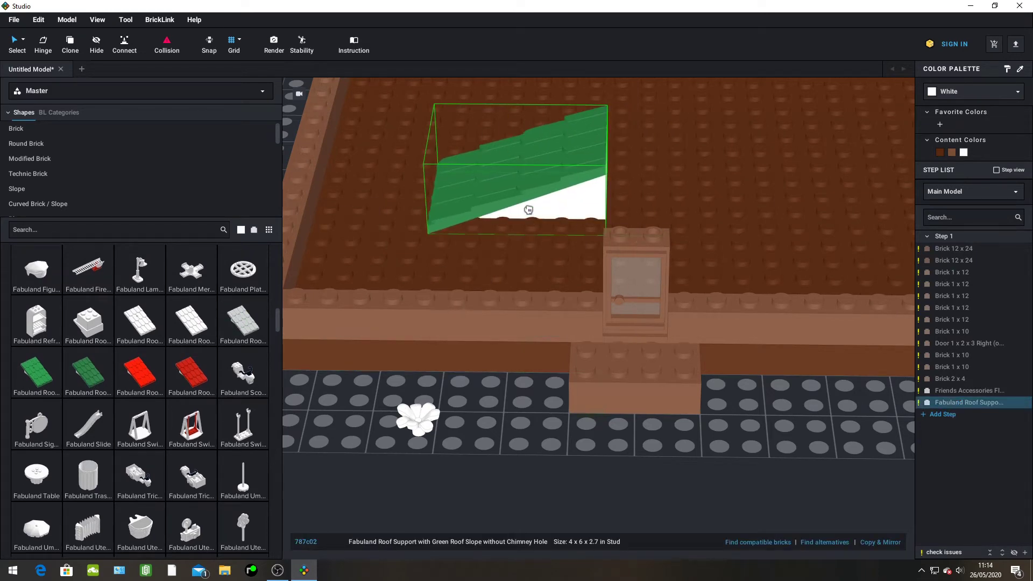
right_click_drag(528, 210, 517, 251)
key("Escape")
scroll(533, 202, "down", 3)
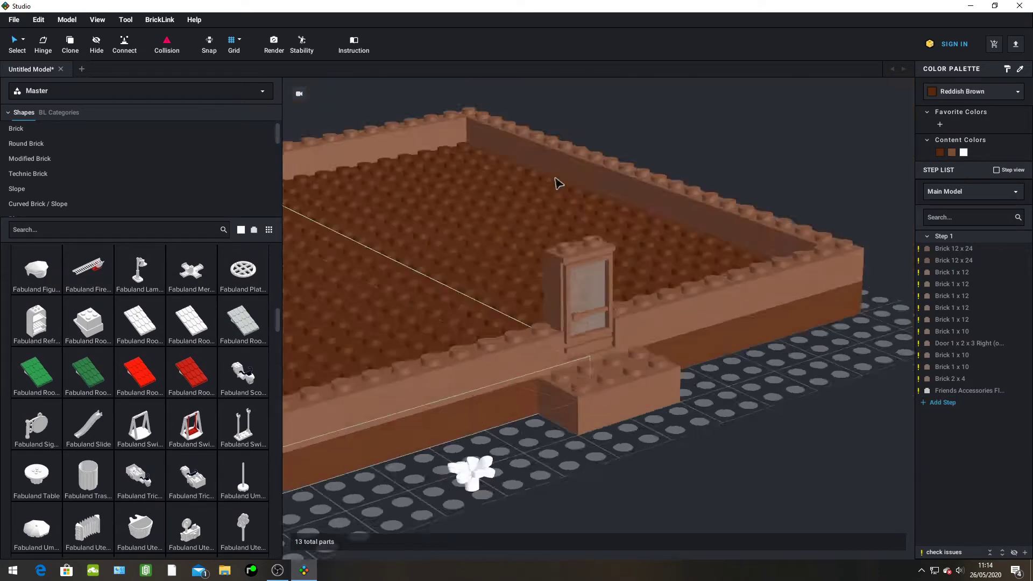
Examine the Fabuland and crane pieces up to the beginning of the Building parts
scroll(548, 183, "up", 3)
scroll(536, 188, "up", 2)
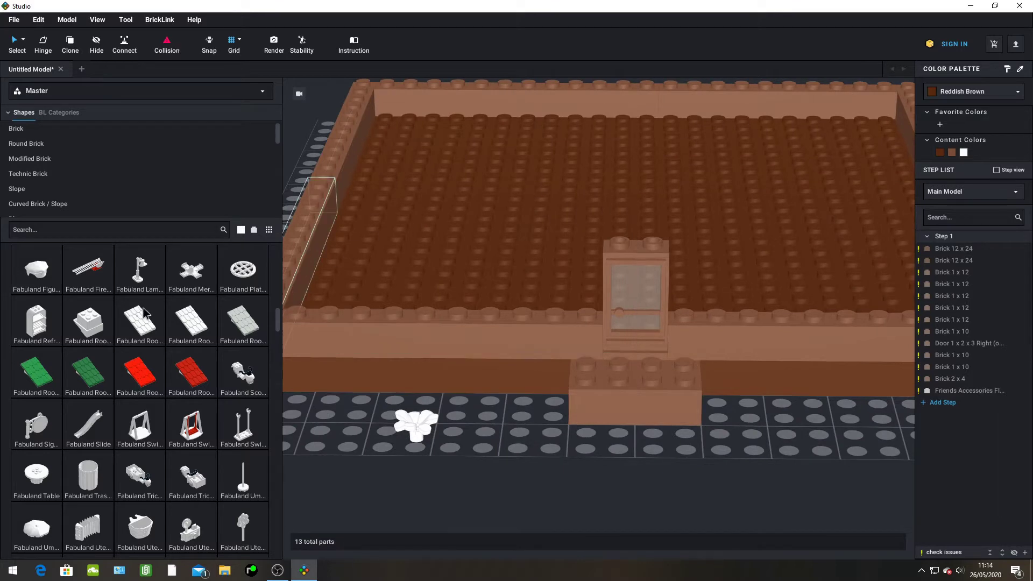
scroll(143, 307, "up", 3)
scroll(144, 308, "up", 2)
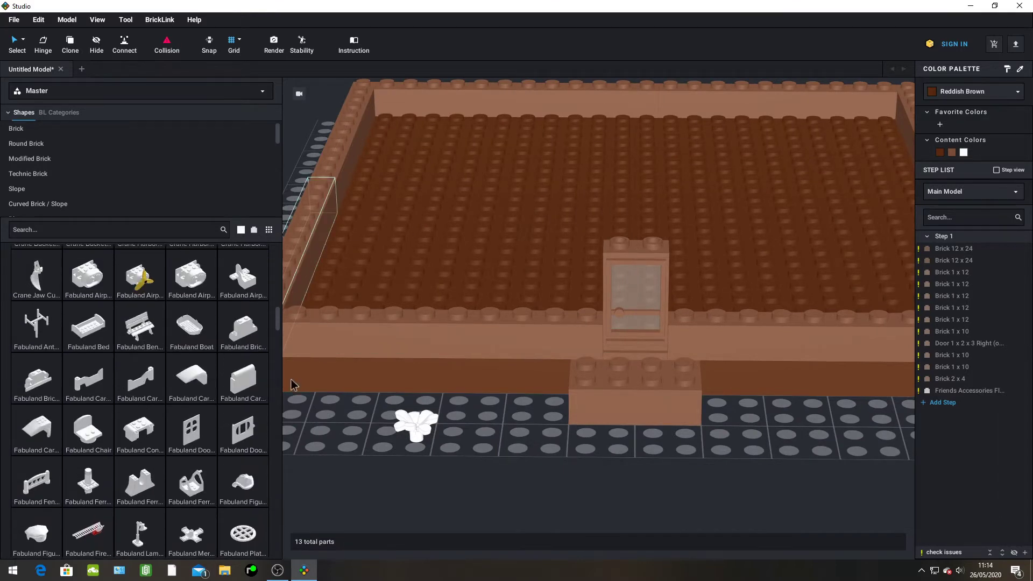
scroll(382, 413, "up", 2)
scroll(392, 424, "down", 3)
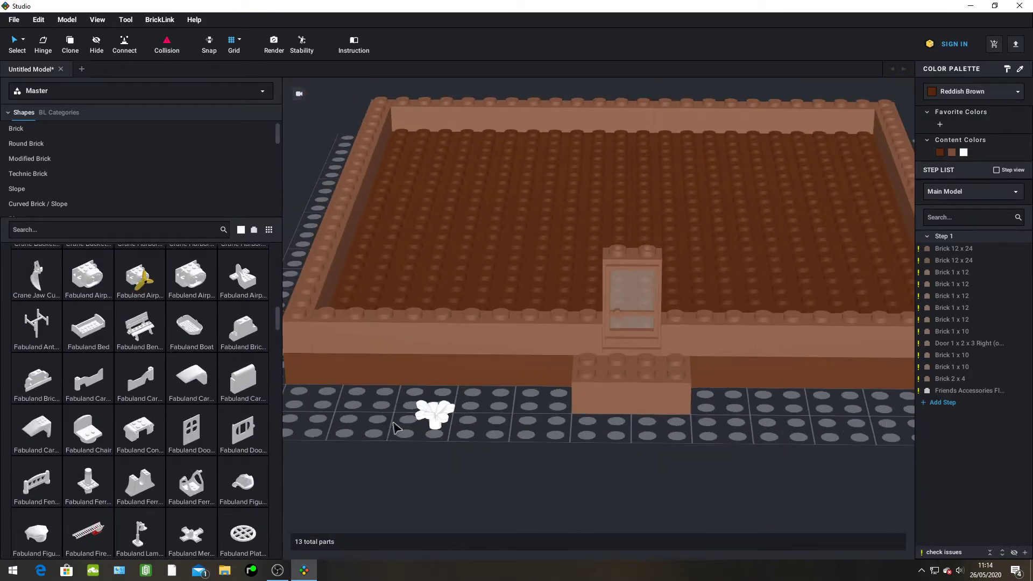
scroll(237, 344, "up", 2)
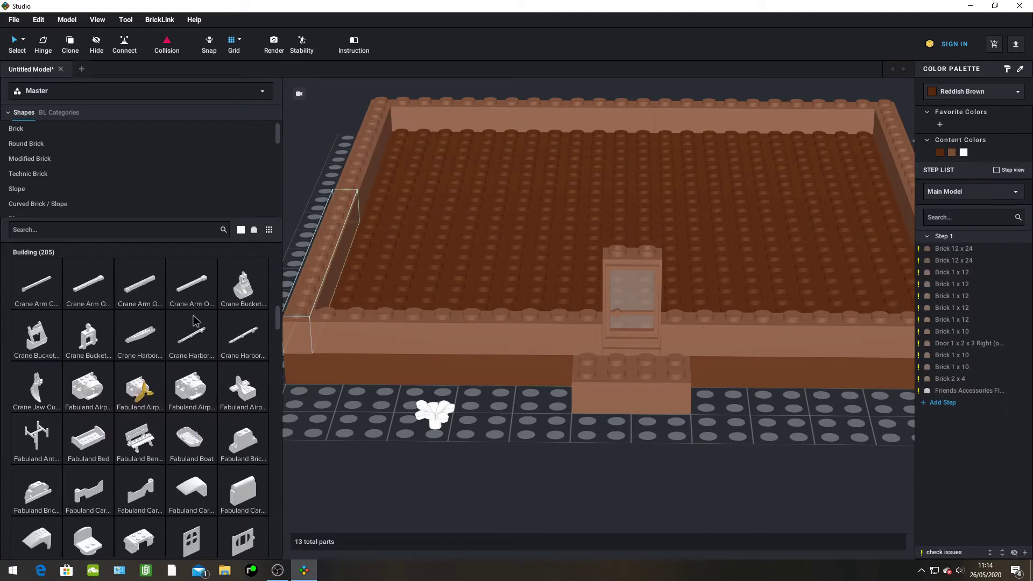
Browse the shape categories and show the Vehicle - Land and Vehicle - Rail parts
scroll(131, 196, "down", 5)
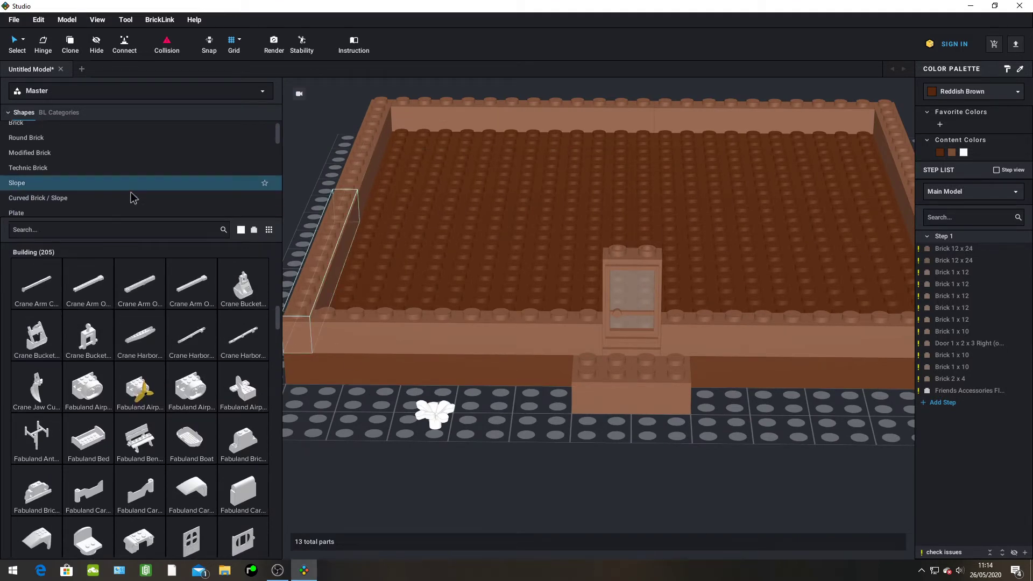
scroll(131, 195, "down", 5)
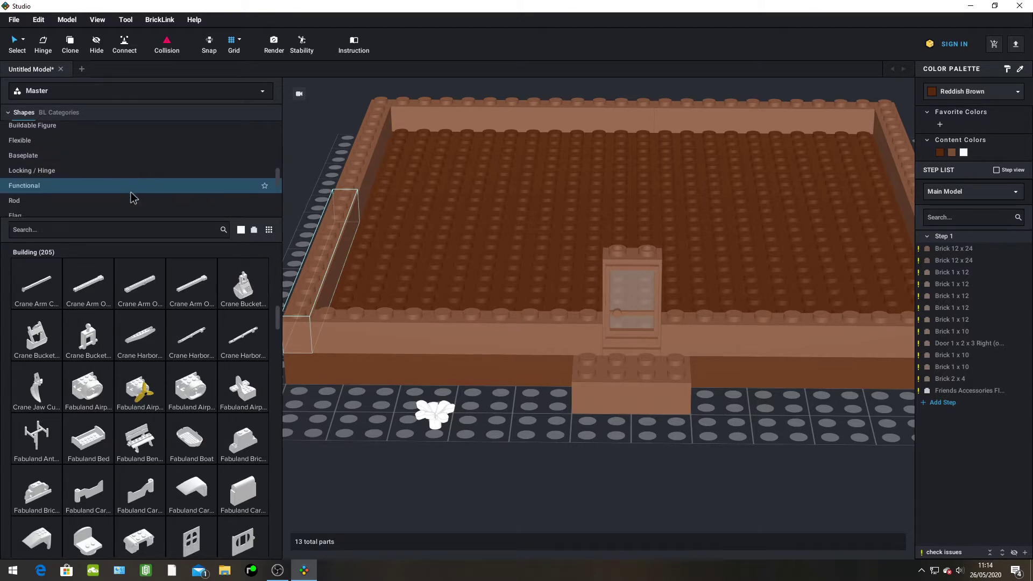
scroll(134, 195, "down", 4)
scroll(63, 172, "down", 3)
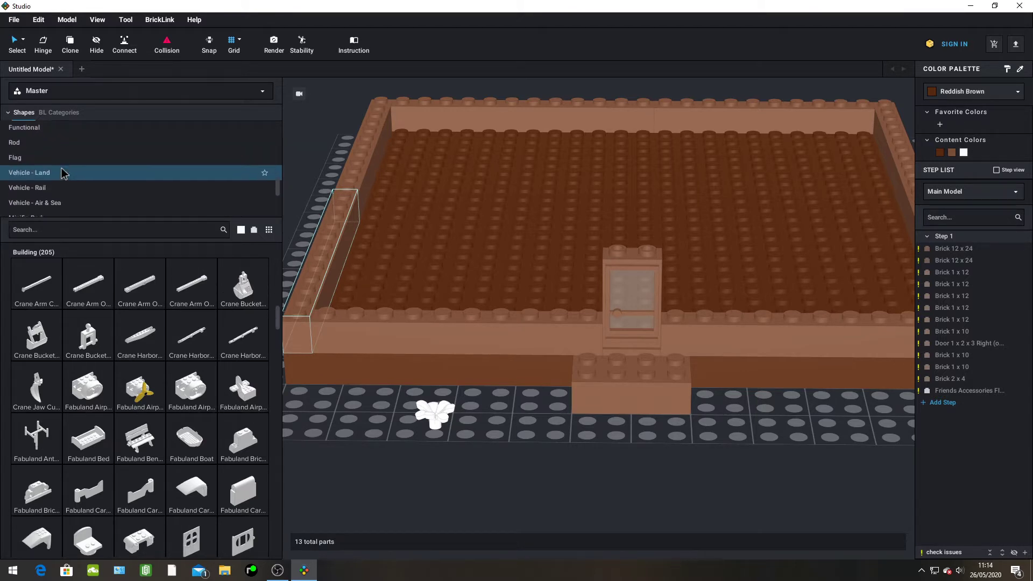
left_click(74, 157)
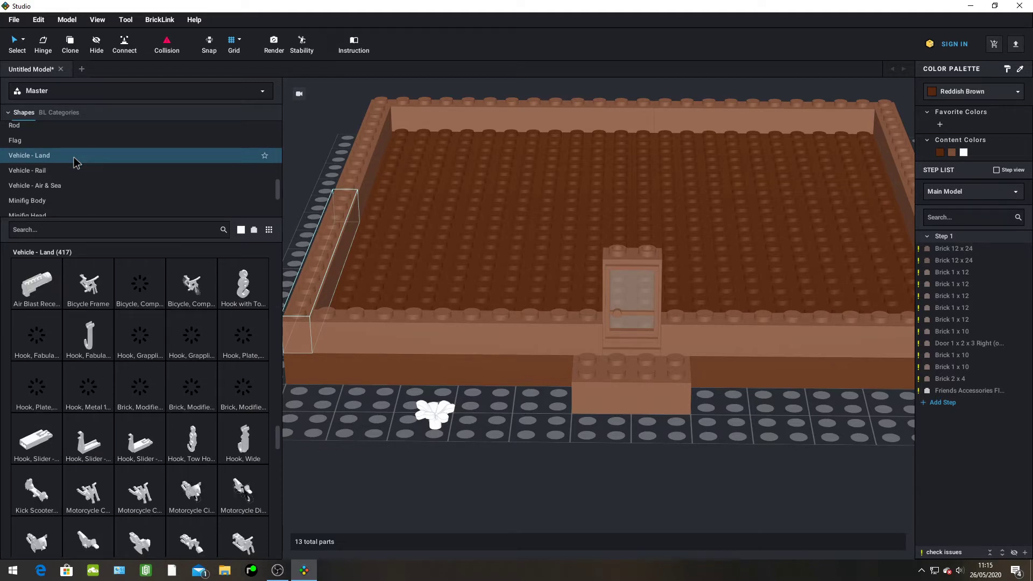
left_click(58, 171)
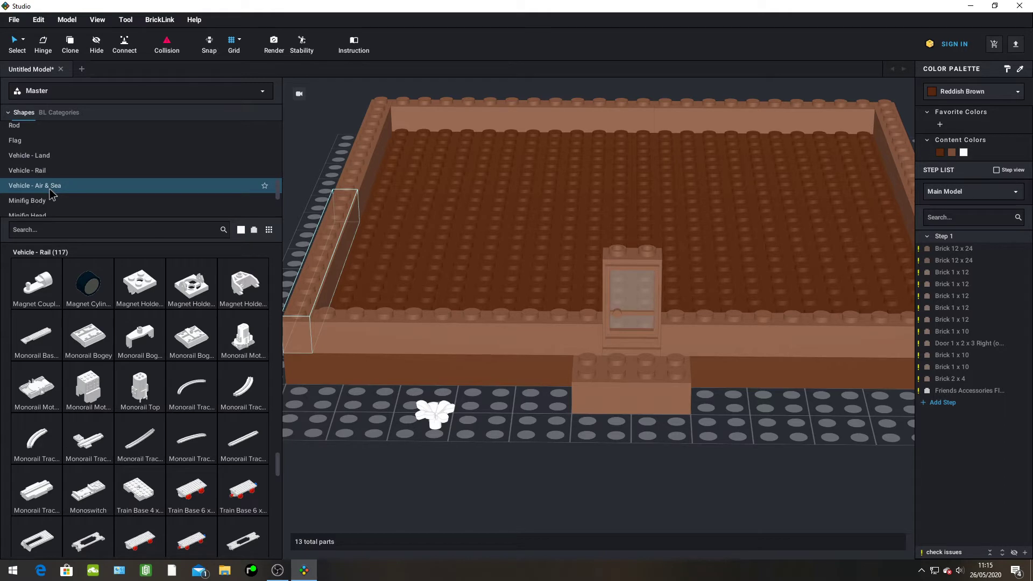
Look through the Vehicle - Air & Sea and Brick parts, and show the plant parts at the end of the library
left_click(49, 189)
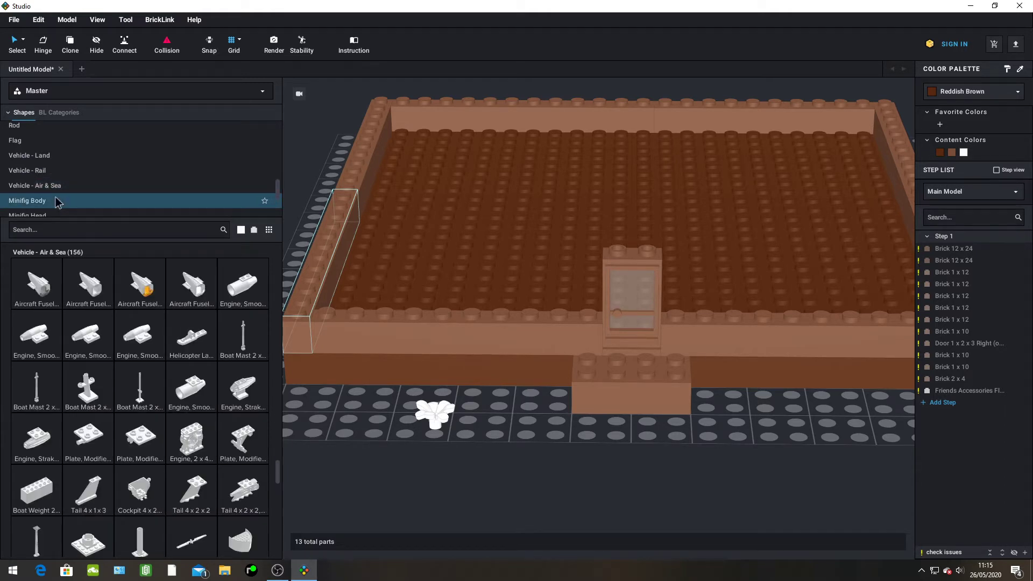
scroll(128, 196, "up", 8)
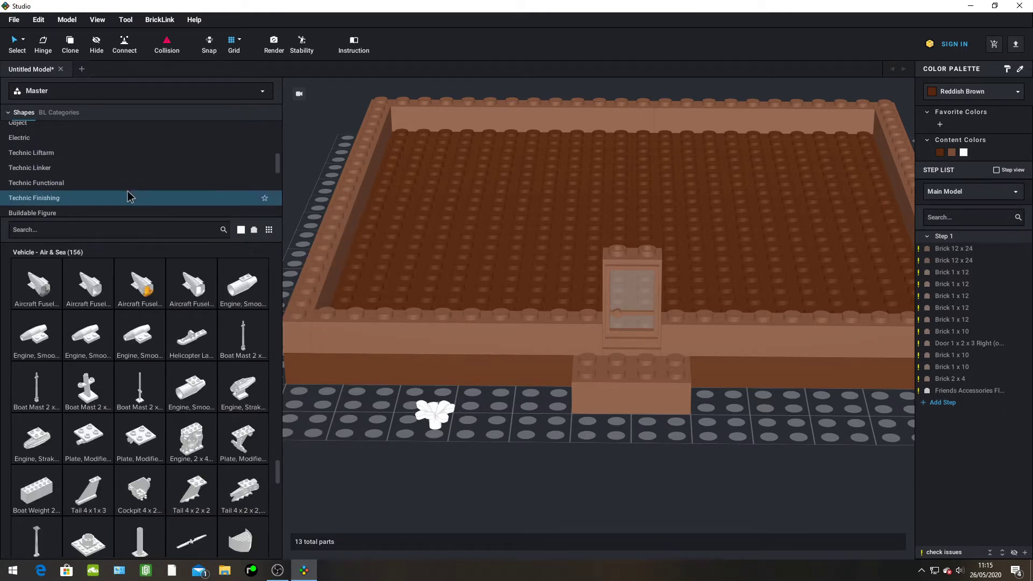
scroll(127, 192, "up", 2)
left_click(77, 129)
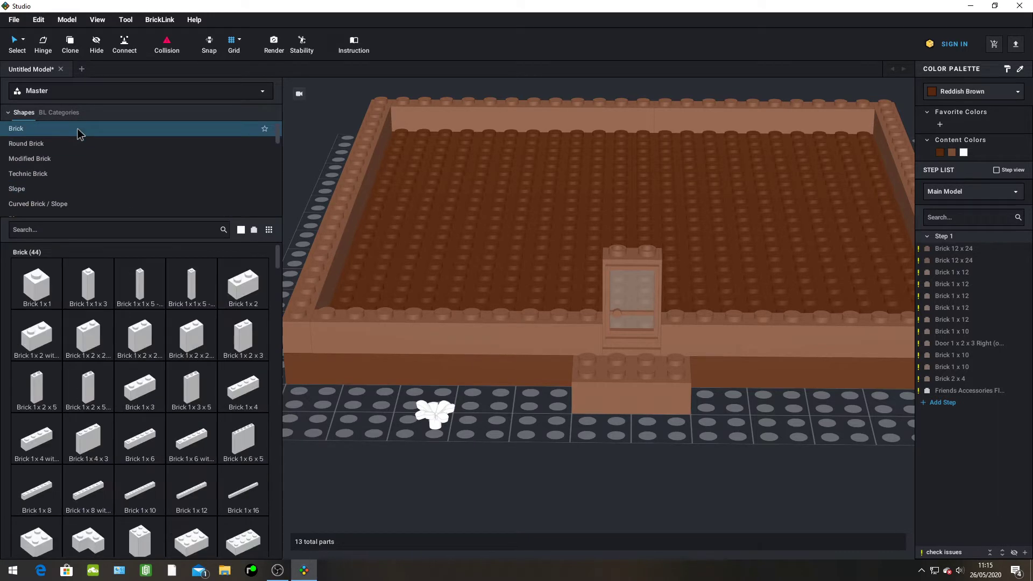
scroll(94, 263, "down", 3)
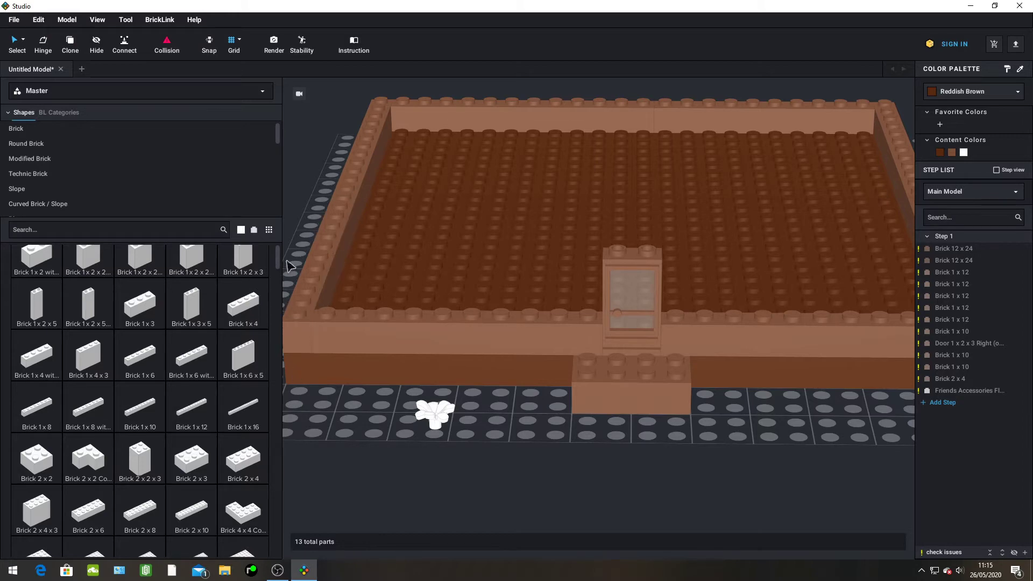
left_click_drag(280, 259, 280, 566)
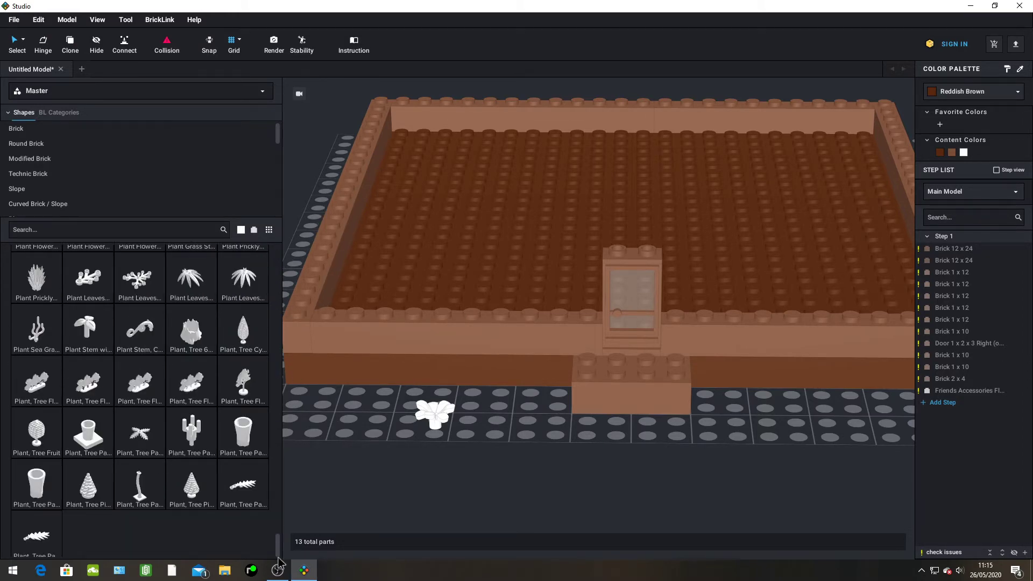
Discard a trial Plant, Tree Palm Trunk and place one Plant, Tree Palm Base against the front wall beside the doorstep
left_click_drag(343, 457, 456, 451)
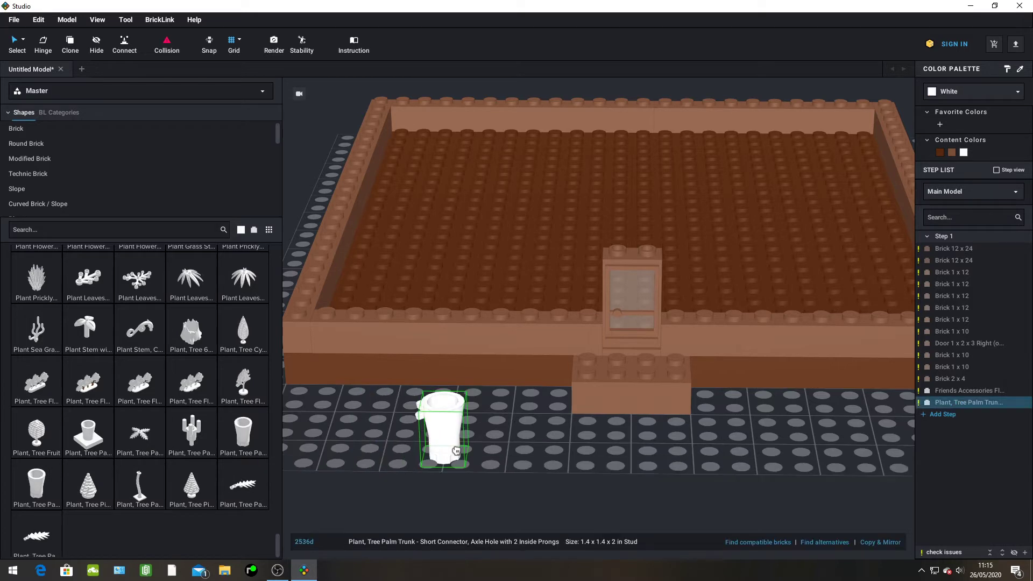
key("Delete")
mouse_move(494, 413)
right_mouse_down()
mouse_move(493, 434)
mouse_move(502, 404)
mouse_move(505, 434)
mouse_move(502, 425)
right_mouse_up()
left_click(100, 440)
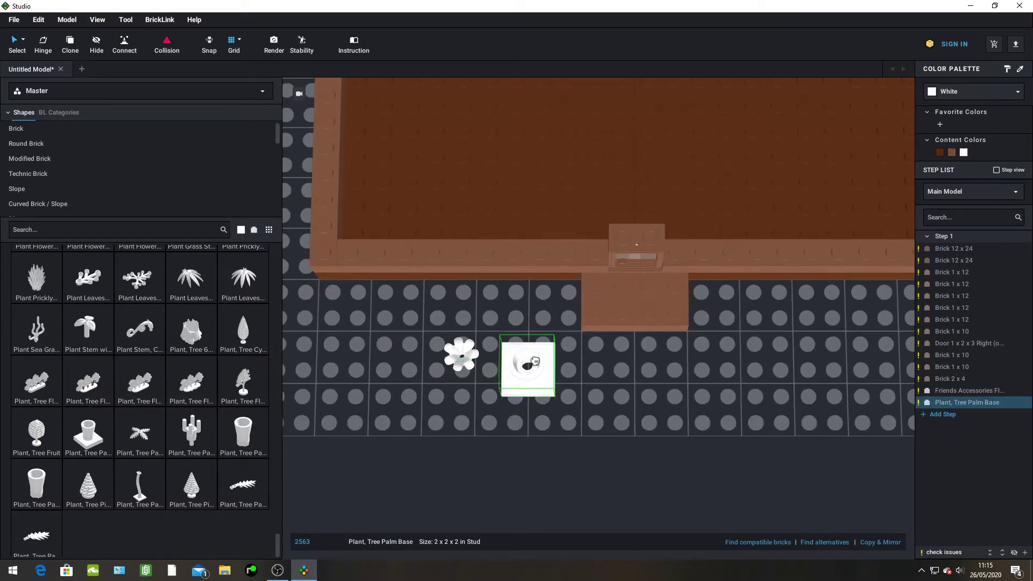
left_click(560, 312)
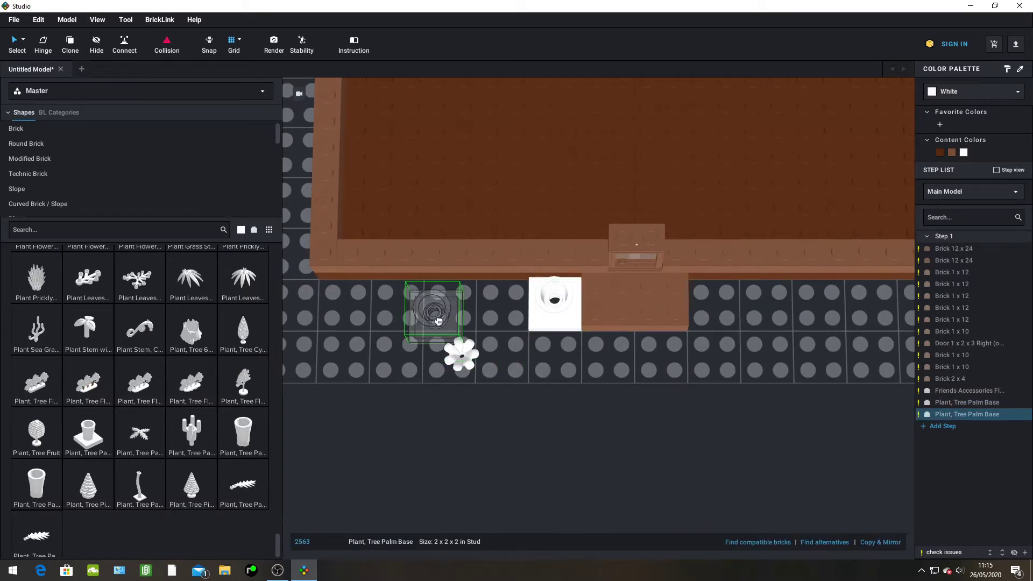
key("Escape")
Seat the Friends Accessories Flower with 7 Thick Petals and Pin inside the opening of the palm base
mouse_move(458, 354)
left_mouse_down()
mouse_move(553, 299)
mouse_move(472, 362)
left_mouse_up()
right_click_drag(471, 361, 466, 339)
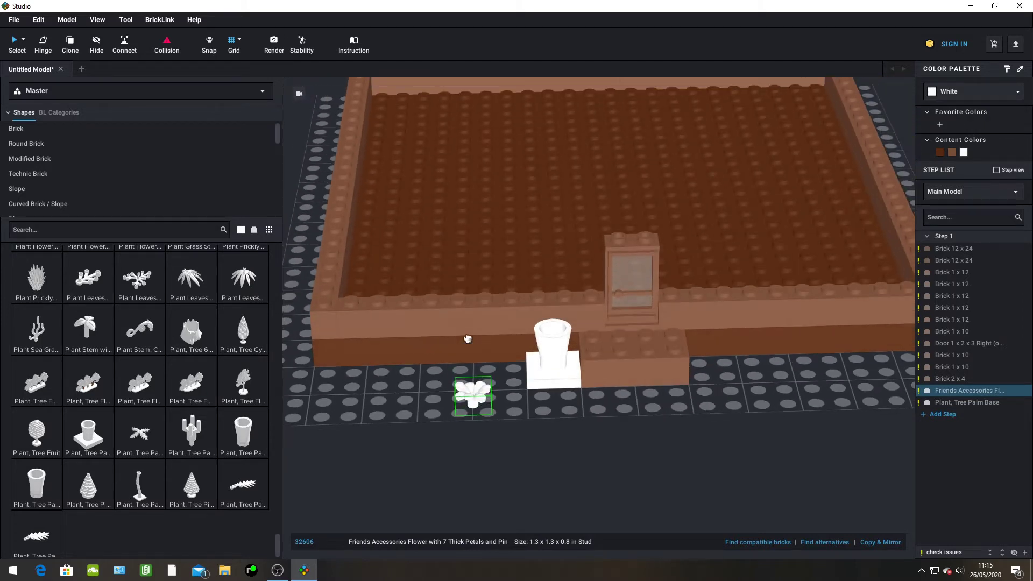
left_click_drag(471, 394, 553, 338)
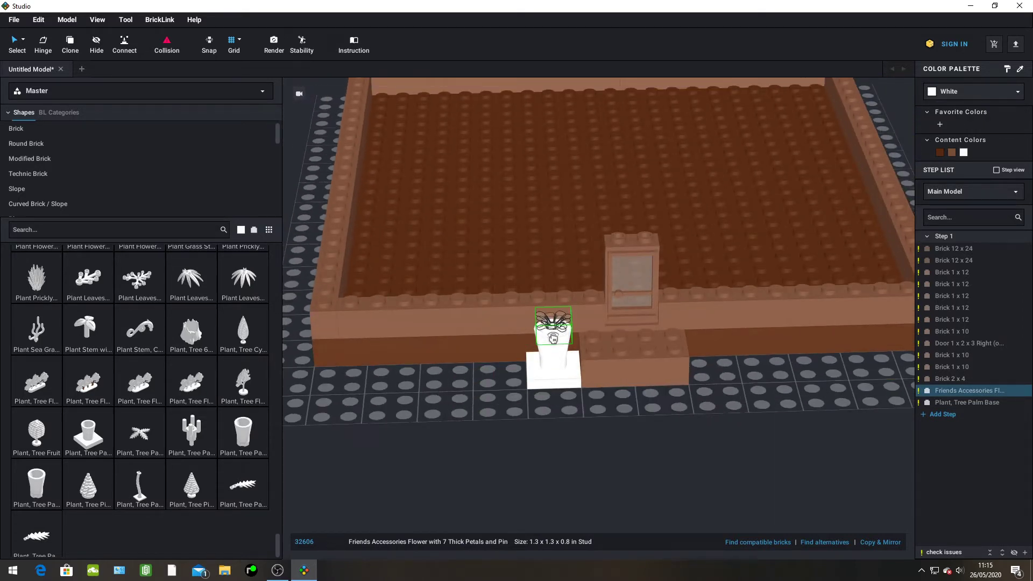
right_click_drag(487, 393, 592, 390)
left_click(466, 397)
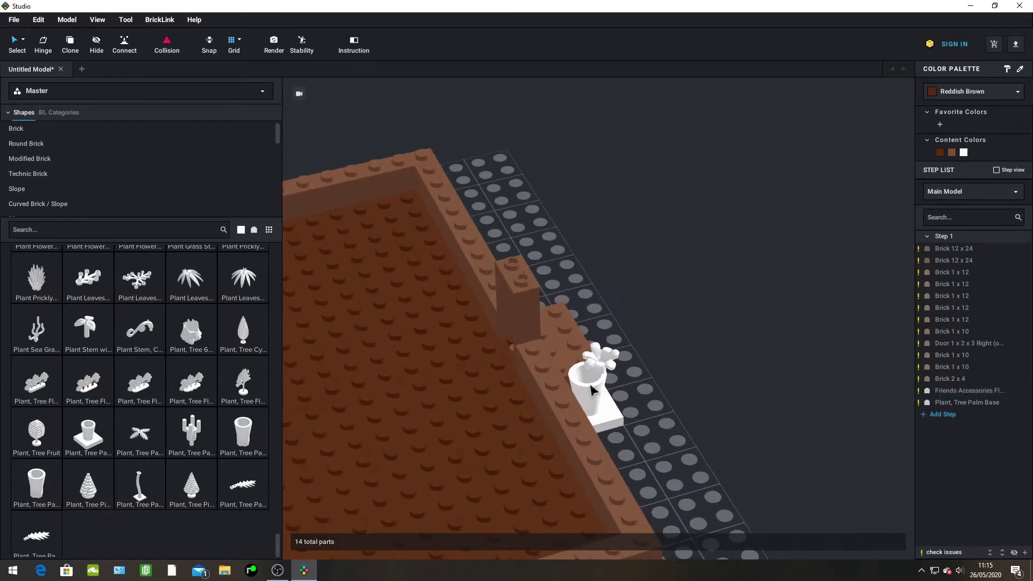
left_click_drag(604, 366, 581, 380)
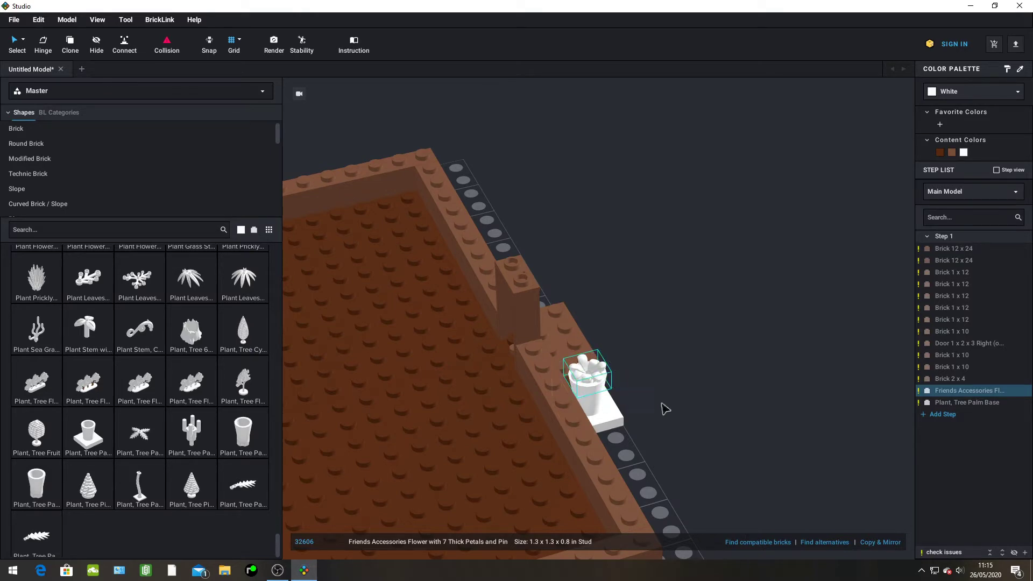
right_click_drag(665, 409, 602, 417)
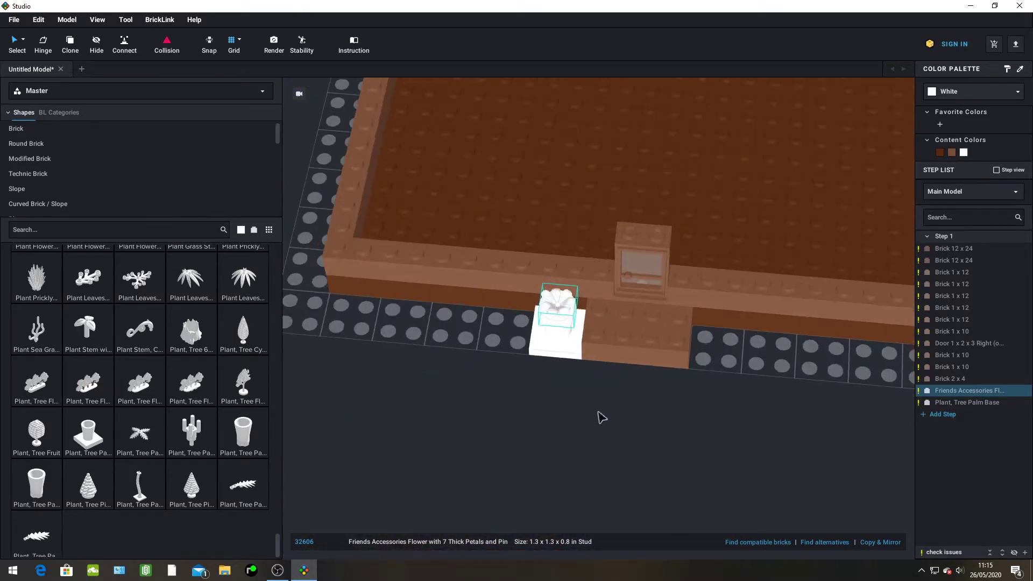
Recolour the palm base Reddish Brown and the flower inside it Green
left_click(556, 352)
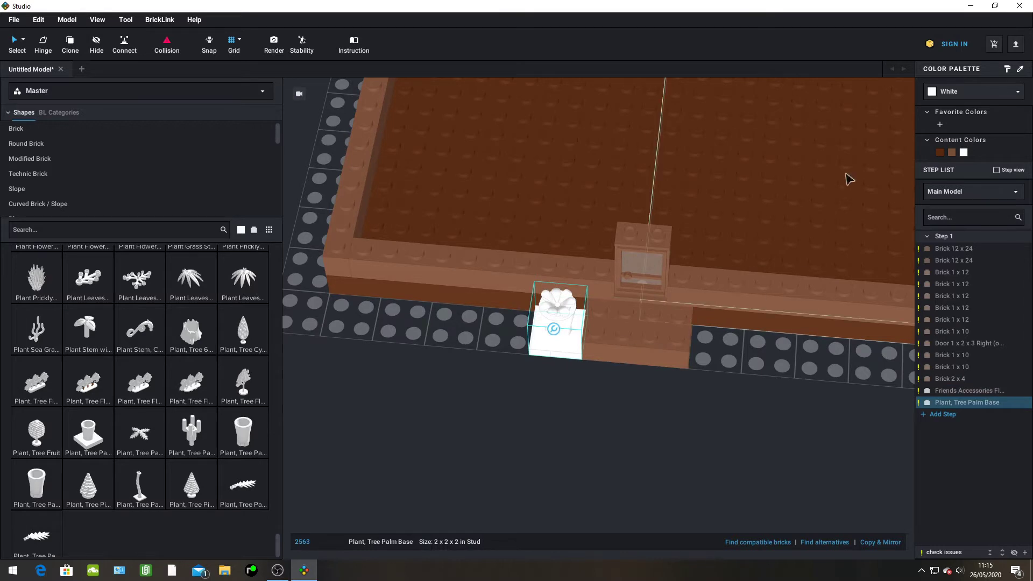
left_click(940, 153)
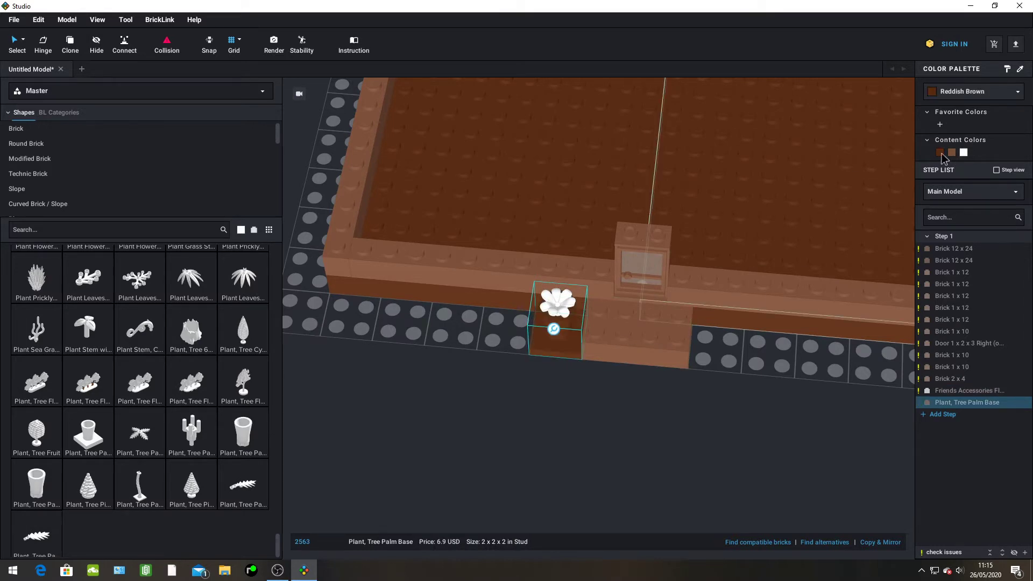
left_click(557, 302)
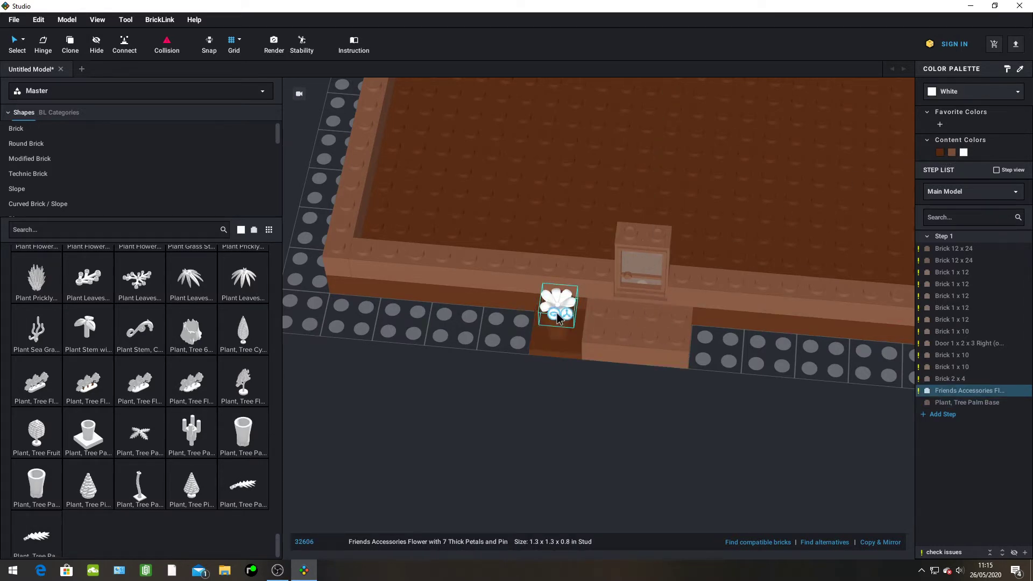
left_click(1011, 92)
left_click(926, 178)
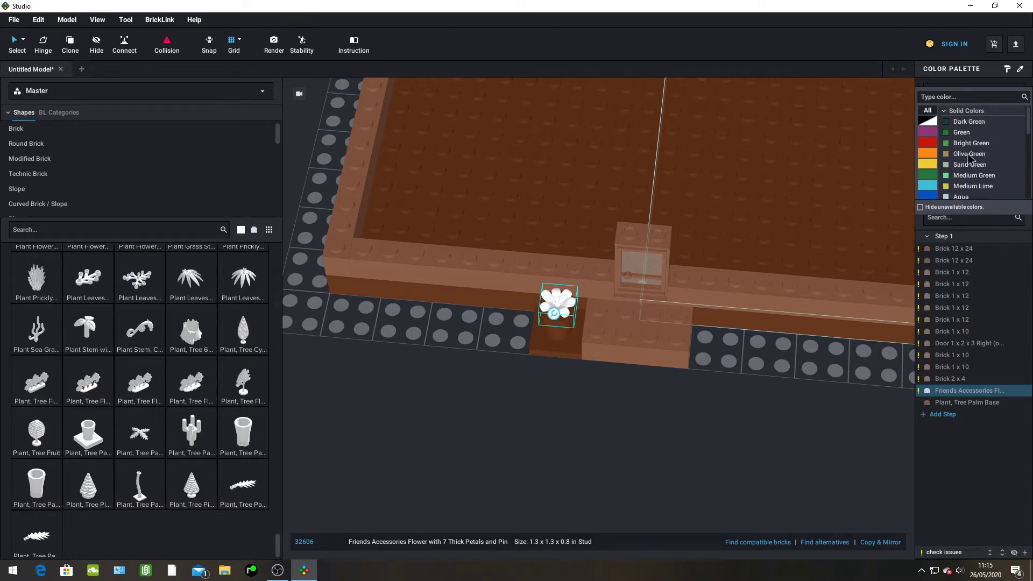
scroll(969, 158, "down", 5)
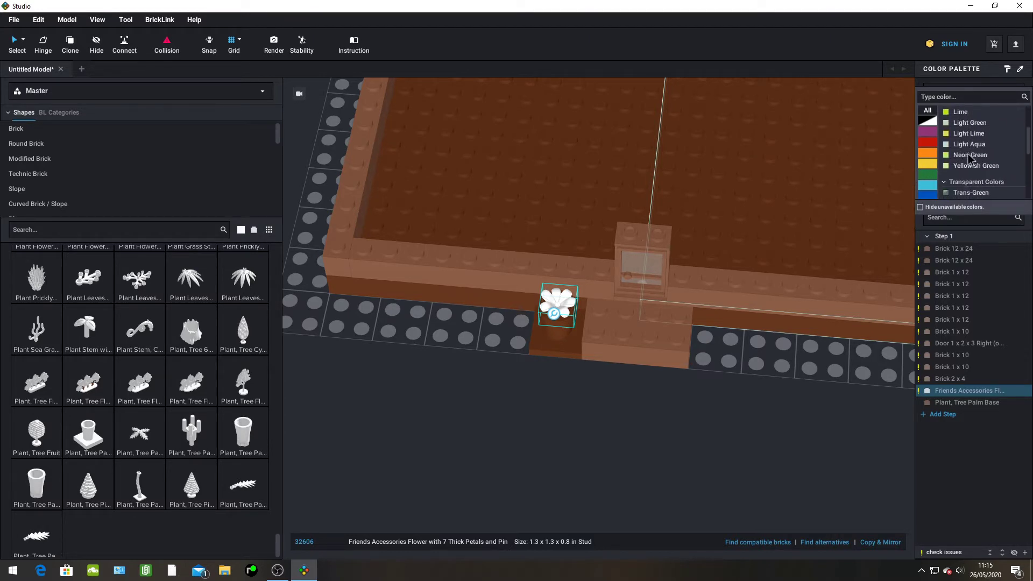
scroll(970, 158, "up", 3)
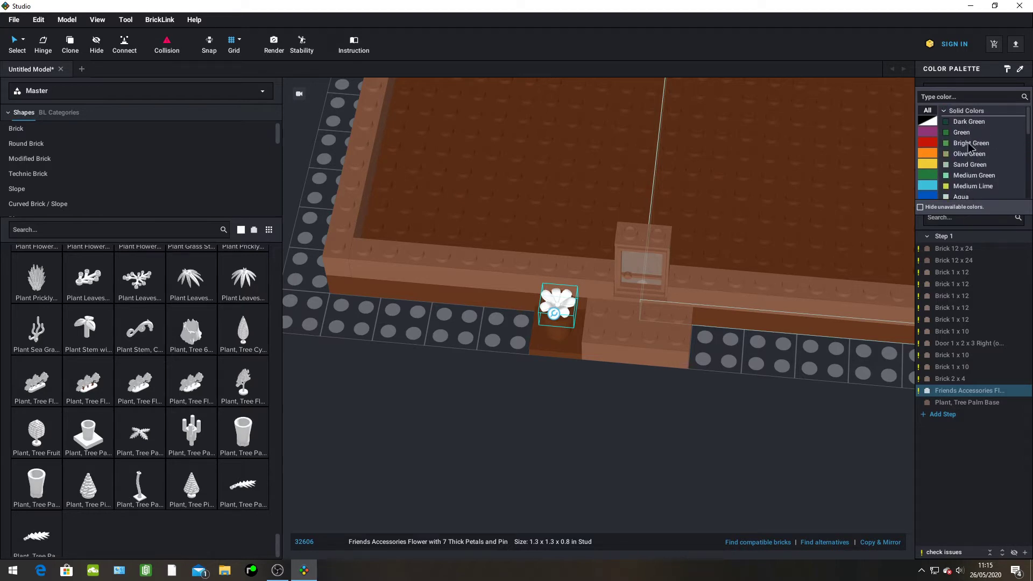
left_click(970, 143)
left_click(971, 92)
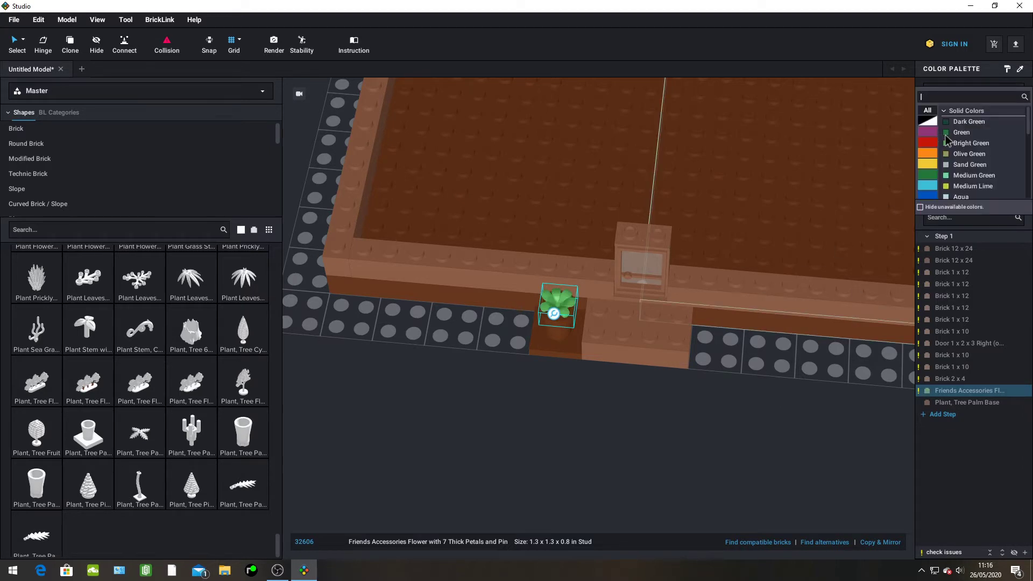
left_click(949, 141)
right_click_drag(698, 448, 783, 428)
left_click(731, 409)
left_click(770, 423)
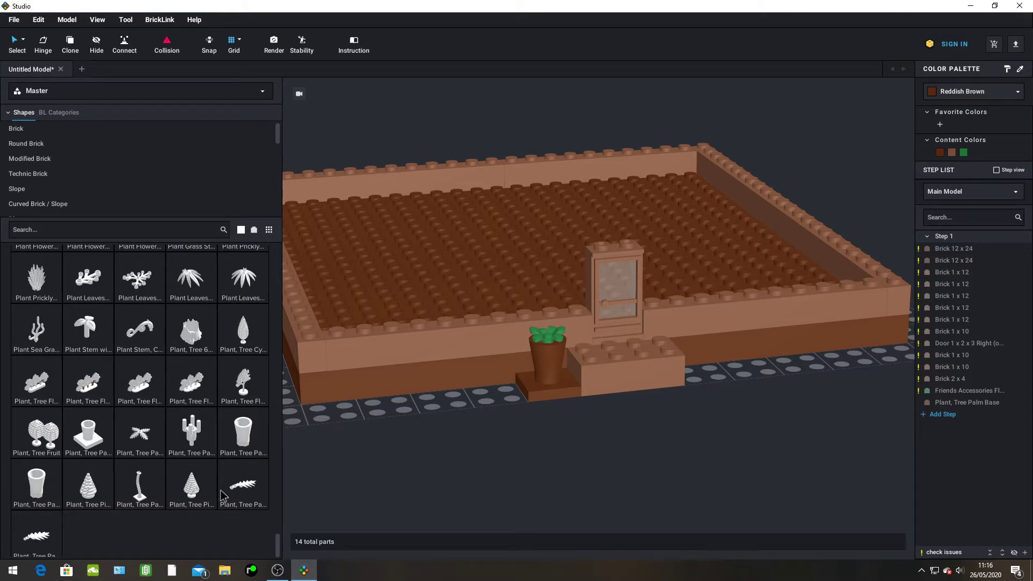
Try a Plant, Tree Fruit and a palm tree leaf part on the model, discarding both
left_click_drag(222, 495, 773, 384)
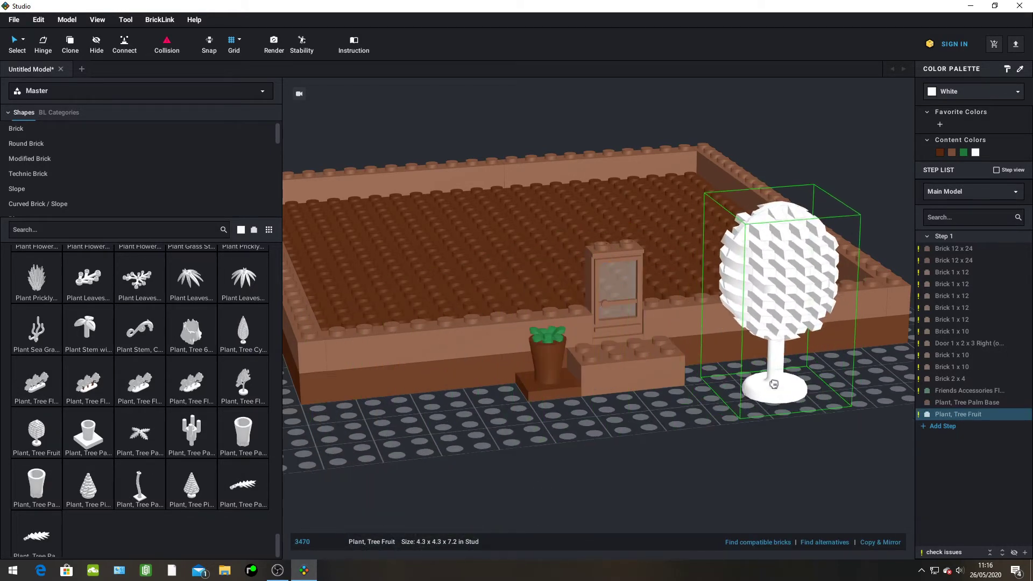
key("Delete")
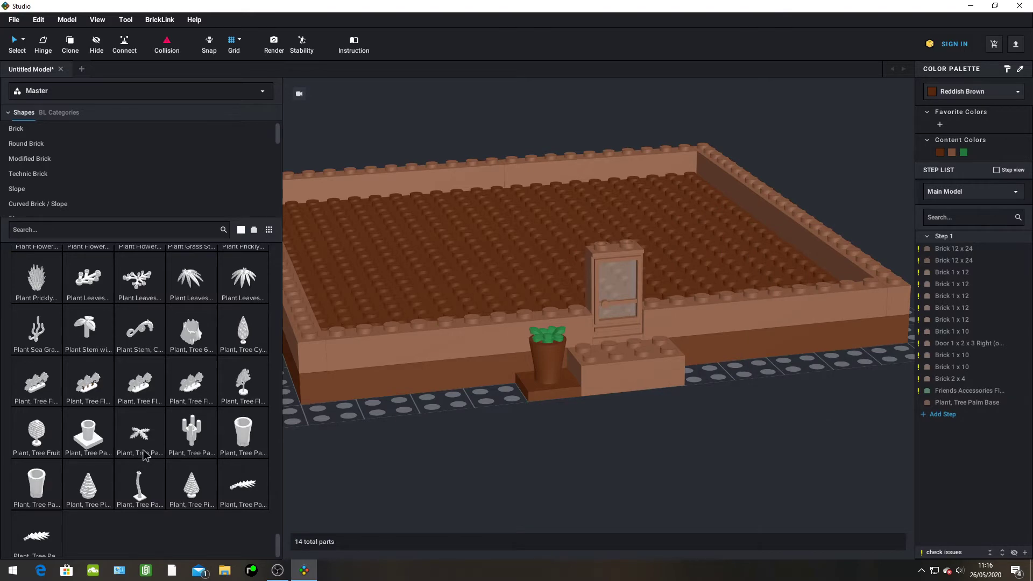
left_click_drag(144, 453, 530, 242)
key("Delete")
Place two parallel white Brick 1 x 6 parts on the floor, running inward on either side of the front door
left_click_drag(281, 545, 265, 231)
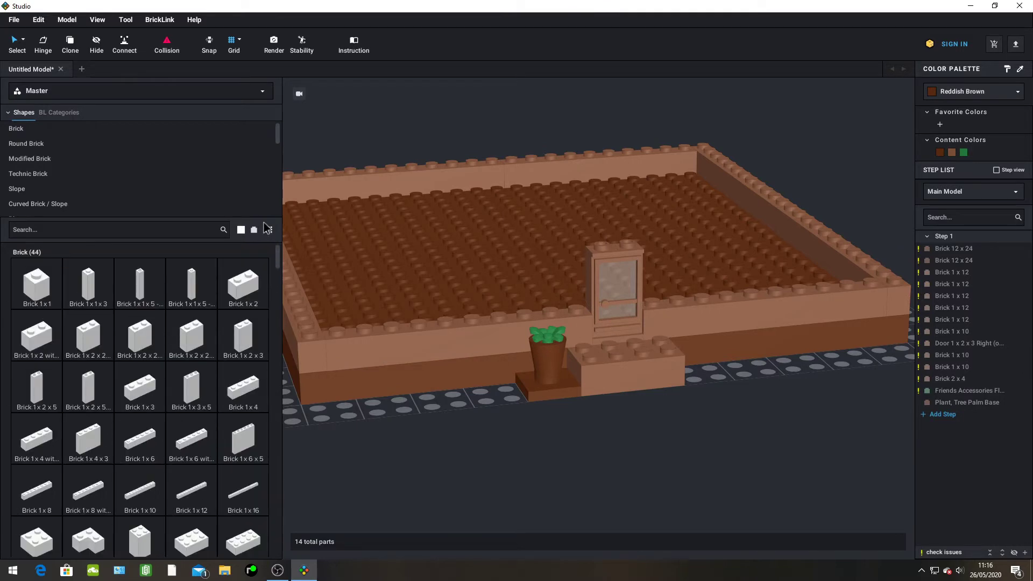
right_click_drag(576, 397, 577, 438)
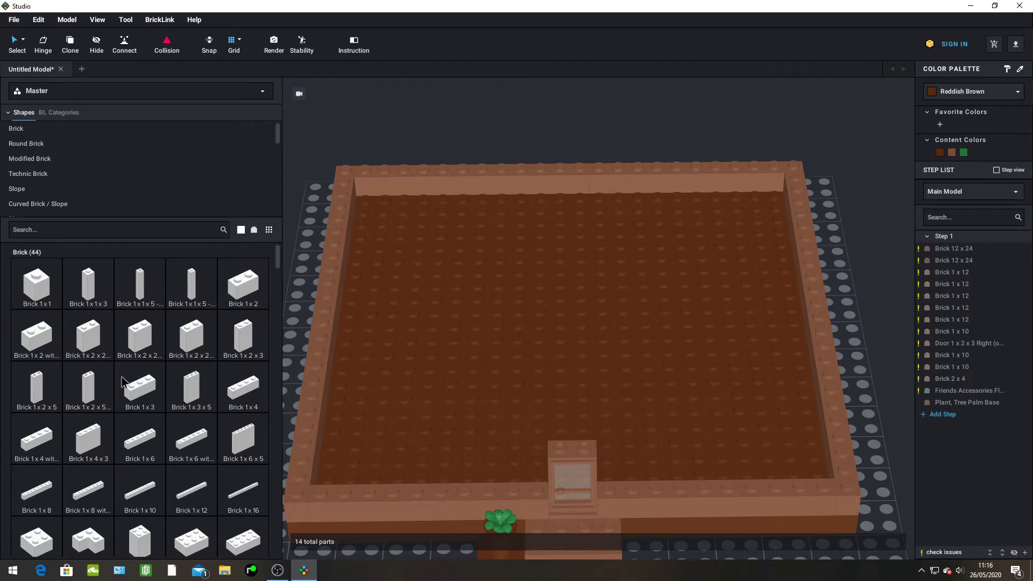
left_click_drag(130, 447, 539, 458)
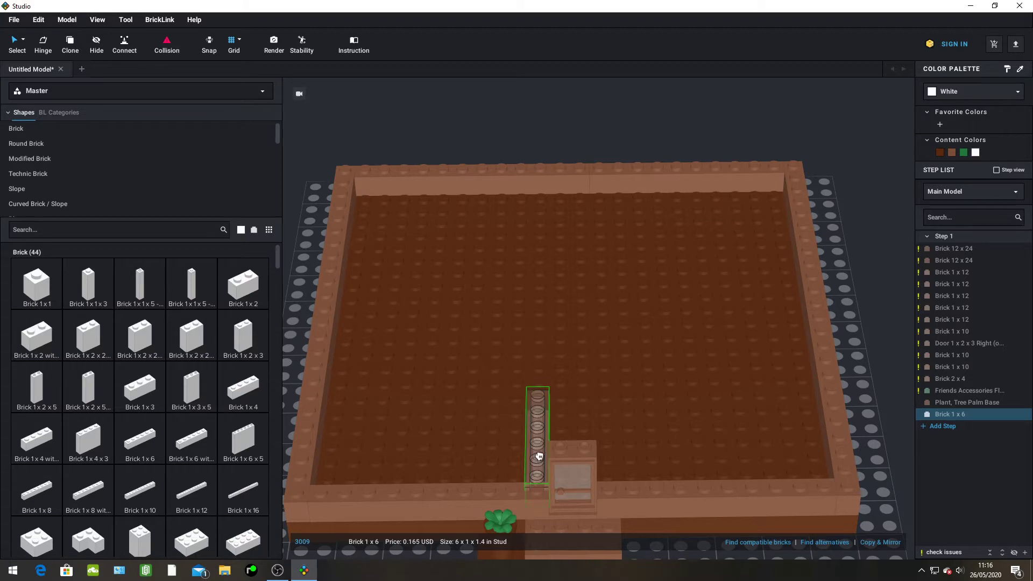
right_click_drag(539, 457, 510, 482)
left_click_drag(510, 482, 551, 307)
right_click_drag(551, 307, 541, 279)
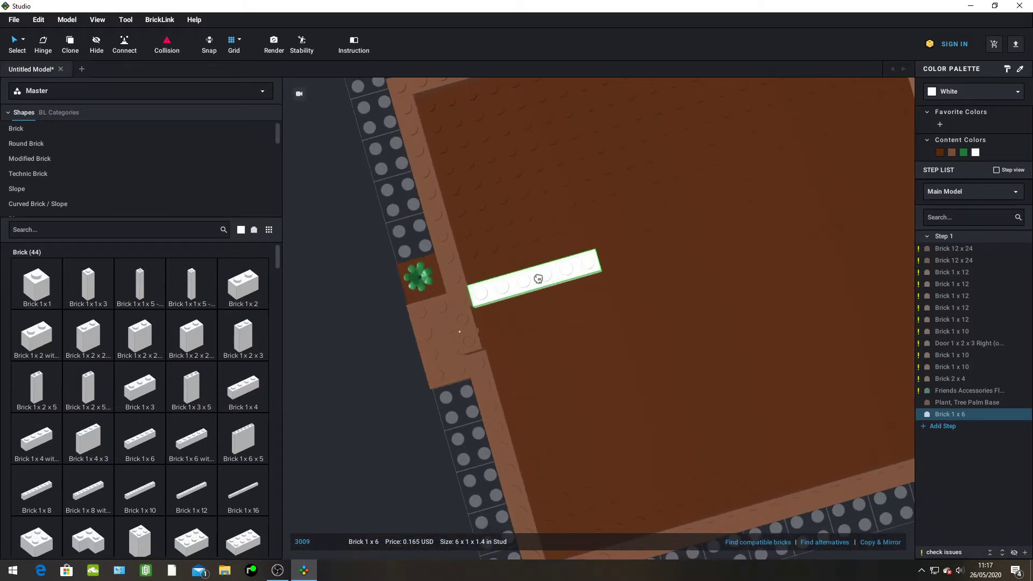
left_click(539, 279)
scroll(574, 261, "down", 3)
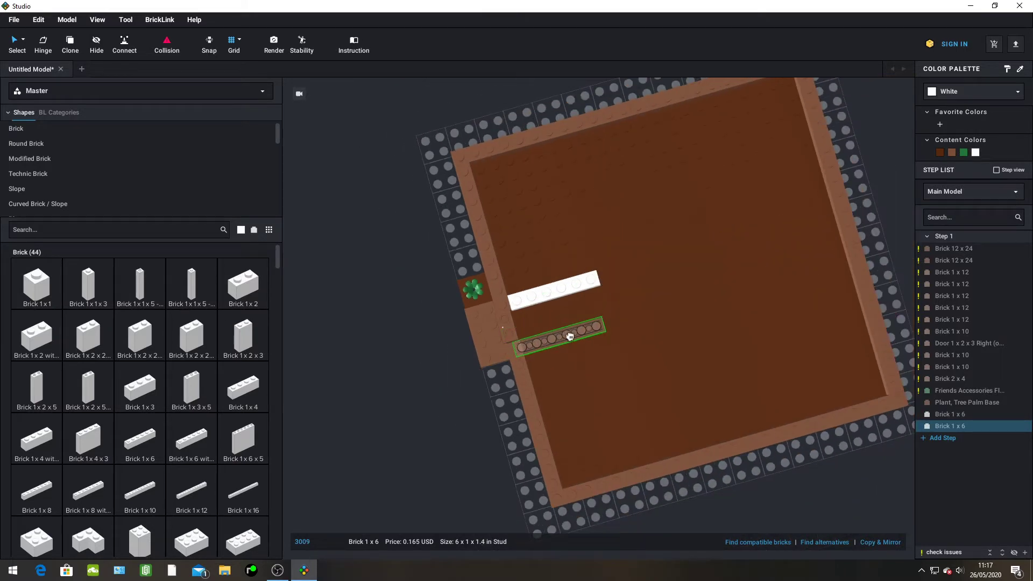
left_click(571, 337)
Add a copy of the Brick 1 x 6 farther inside the house, turned perpendicular to the two entrance bricks
key("ctrl+v")
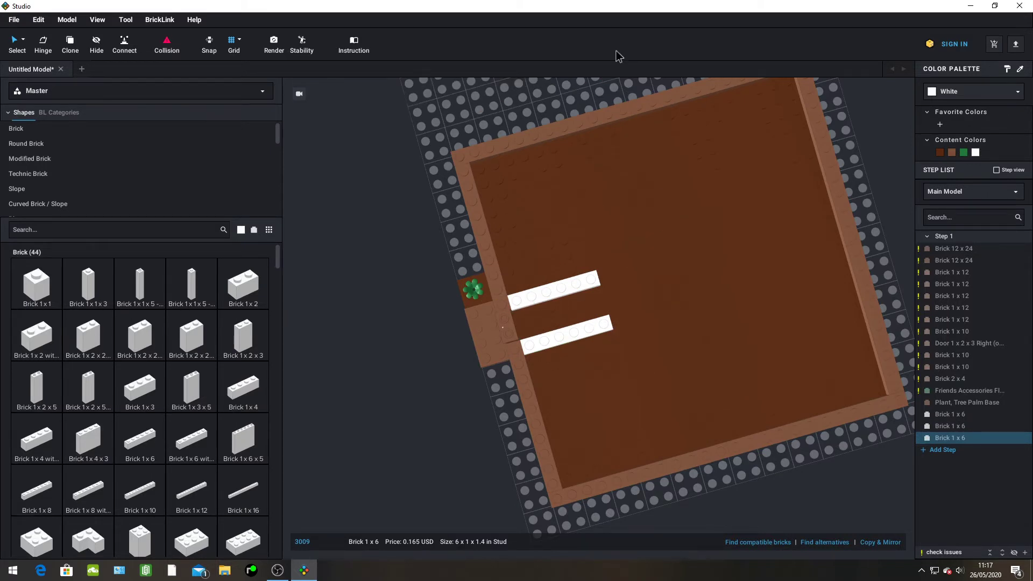
key("Right")
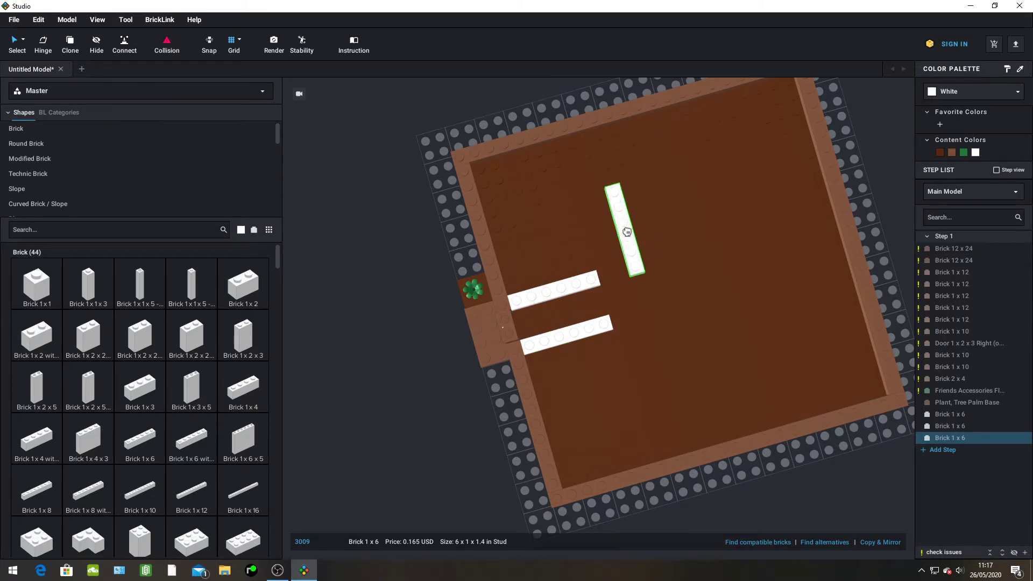
left_click(627, 232)
Add another Brick 1 x 6 copy deeper inside the house, parallel to the crosswise brick and separated from it by a gap
key("ctrl+v")
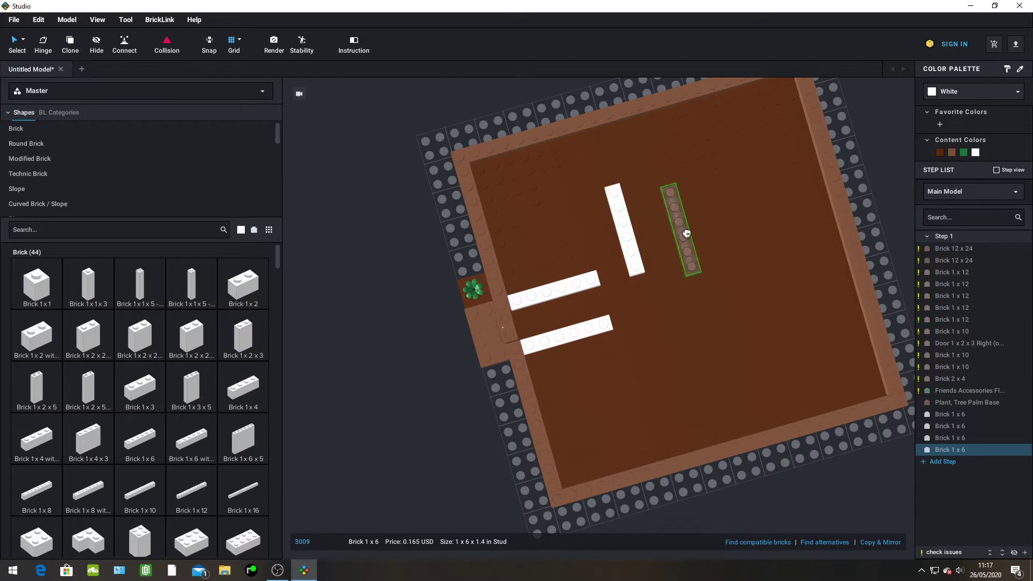
left_click(676, 229)
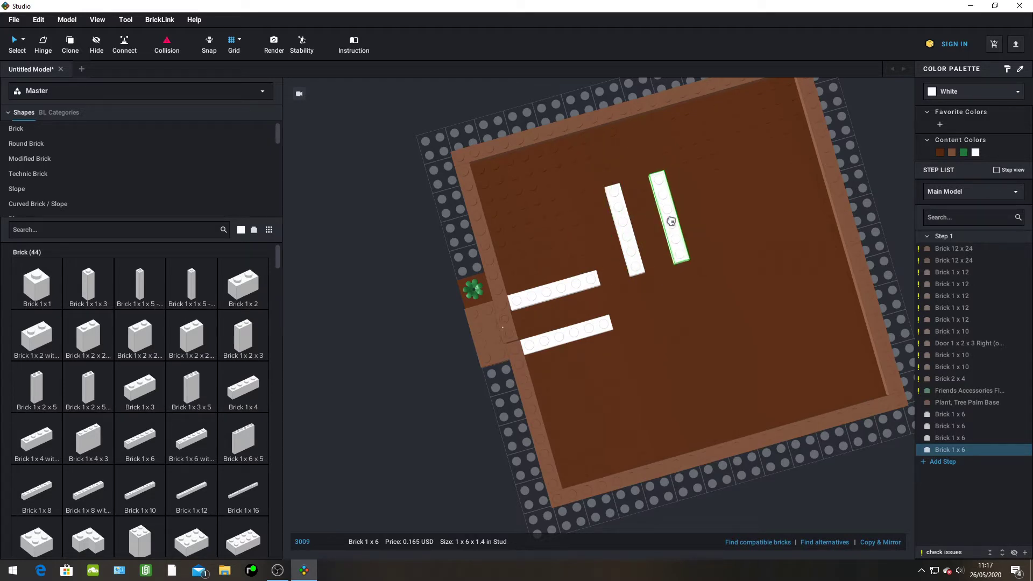
left_click_drag(669, 223, 693, 253)
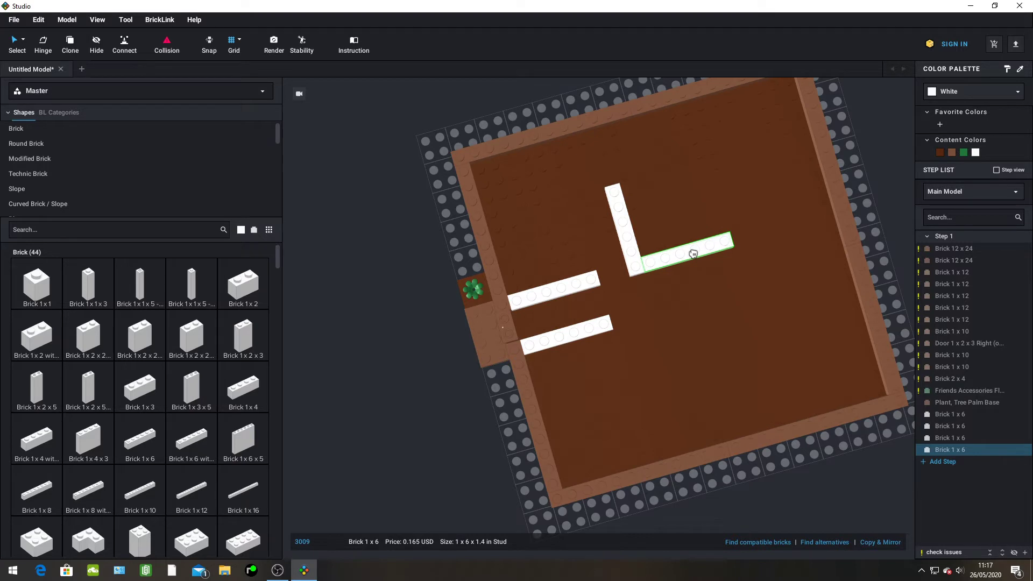
left_click_drag(693, 252, 721, 211)
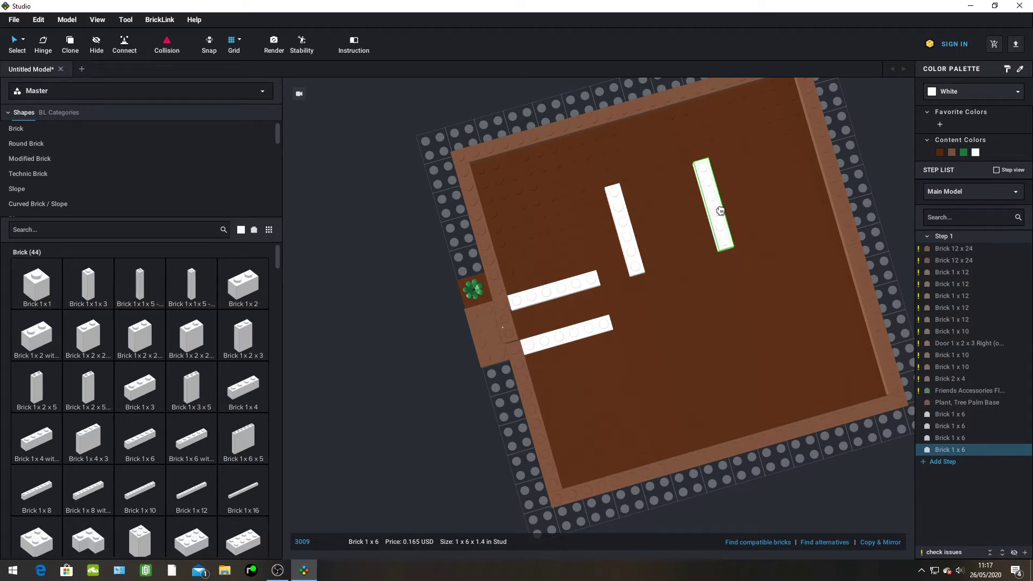
Add two Brick 1 x 6 copies at right angles to the deeper brick's ends, forming a U open toward the back wall
key("ctrl+v")
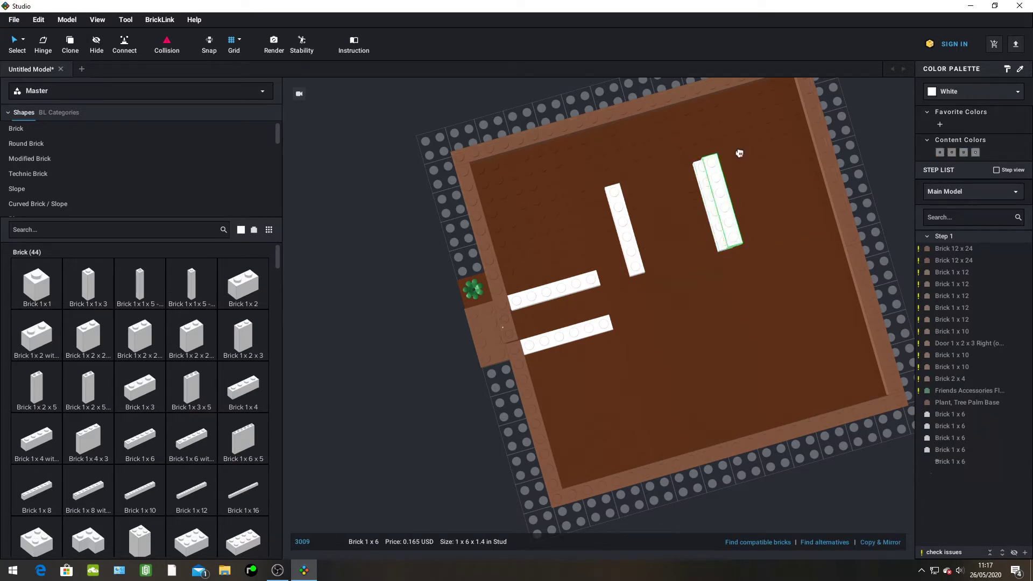
key("Right")
left_click(758, 155)
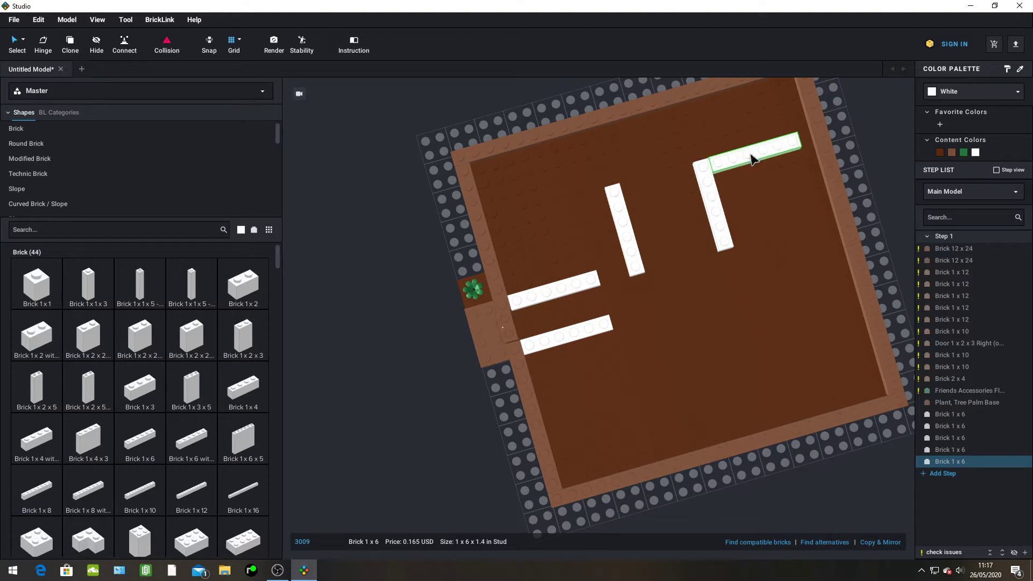
left_click(751, 157)
key("ctrl+v")
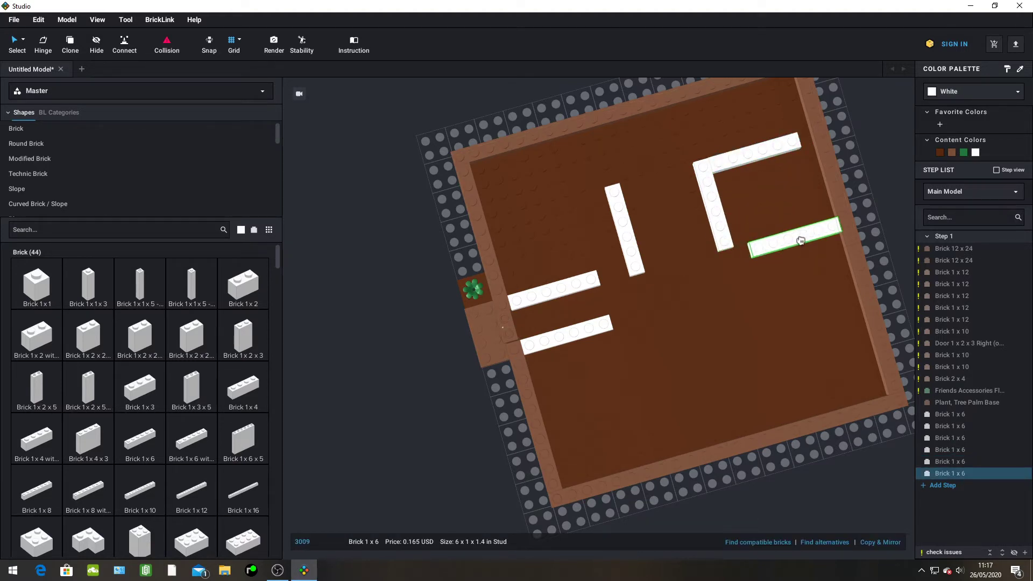
left_click(786, 245)
key("ctrl+v")
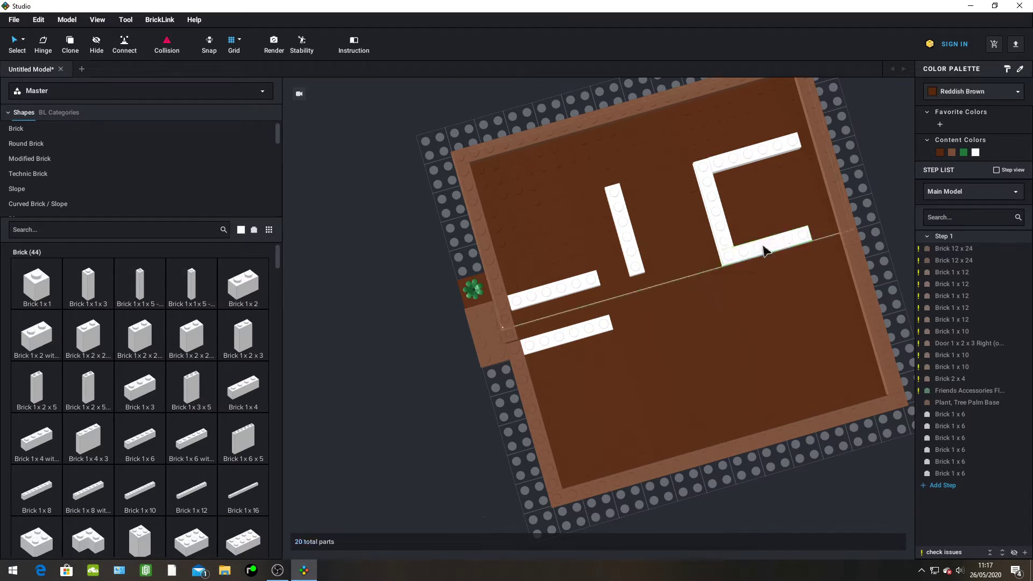
key("Escape")
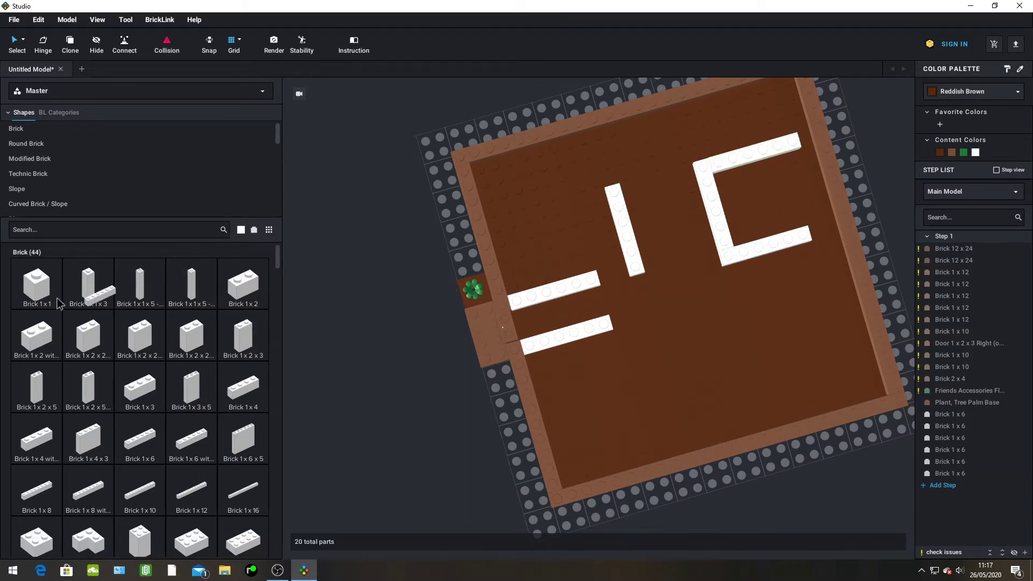
Place a white Brick 1 x 1 between the back wall and the free end of the U's arm nearest the side wall
left_click(36, 285)
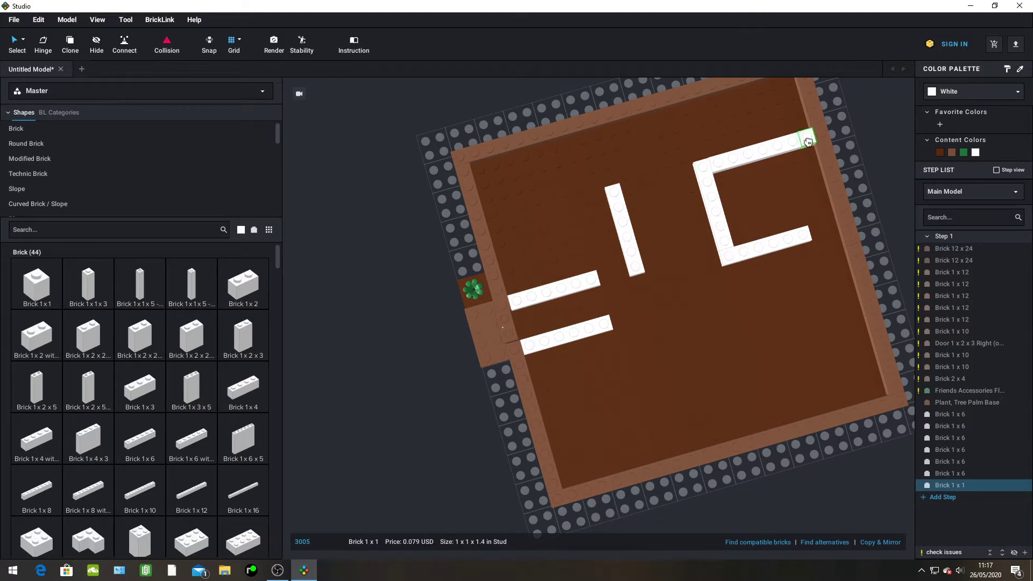
left_click(809, 142)
key("Escape")
Lower the raised Brick 1 x 6 in the U's arm nearest the side wall onto the floor
right_click_drag(546, 223, 568, 201)
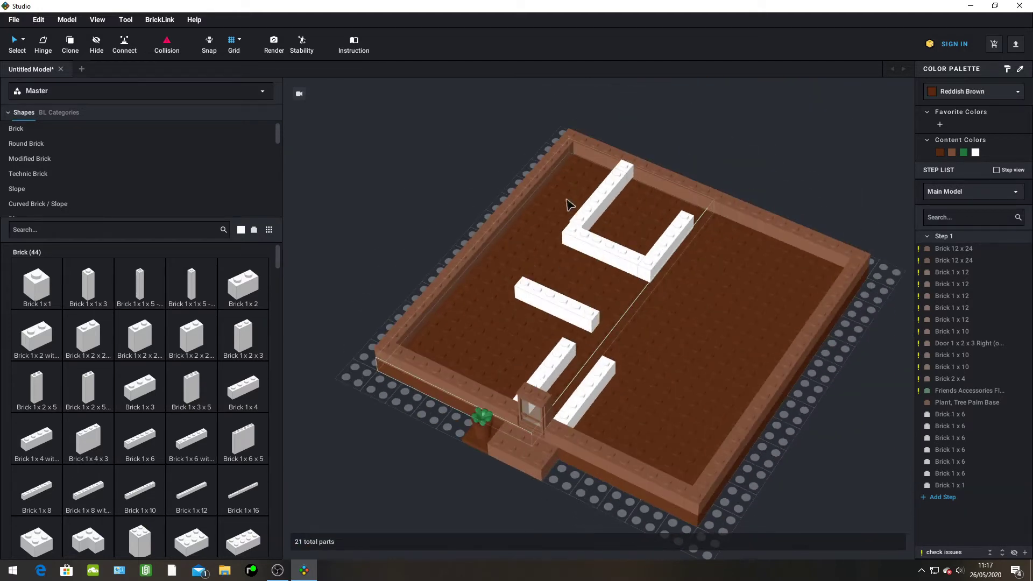
right_click_drag(674, 195, 622, 202)
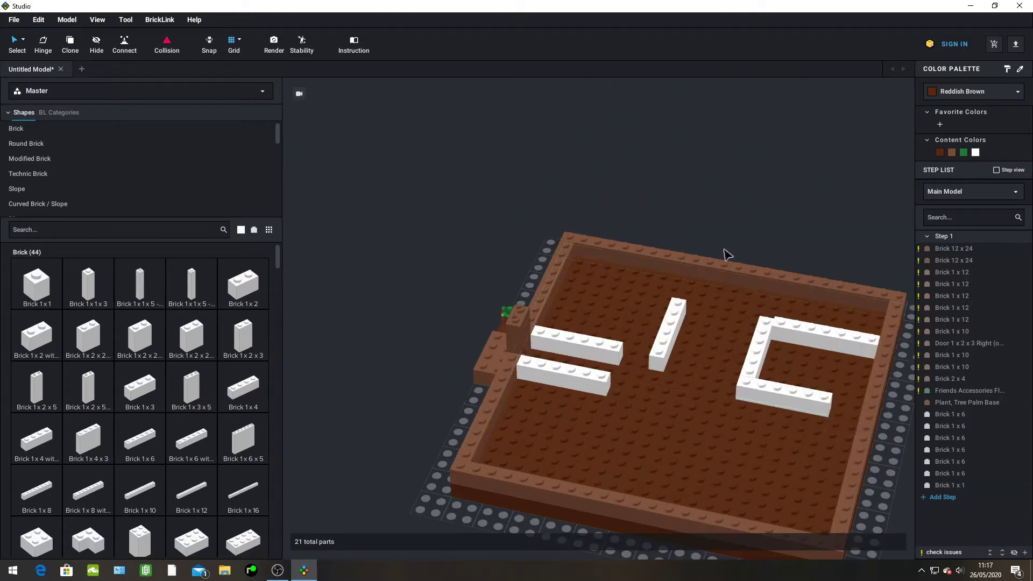
right_click_drag(800, 345, 708, 323)
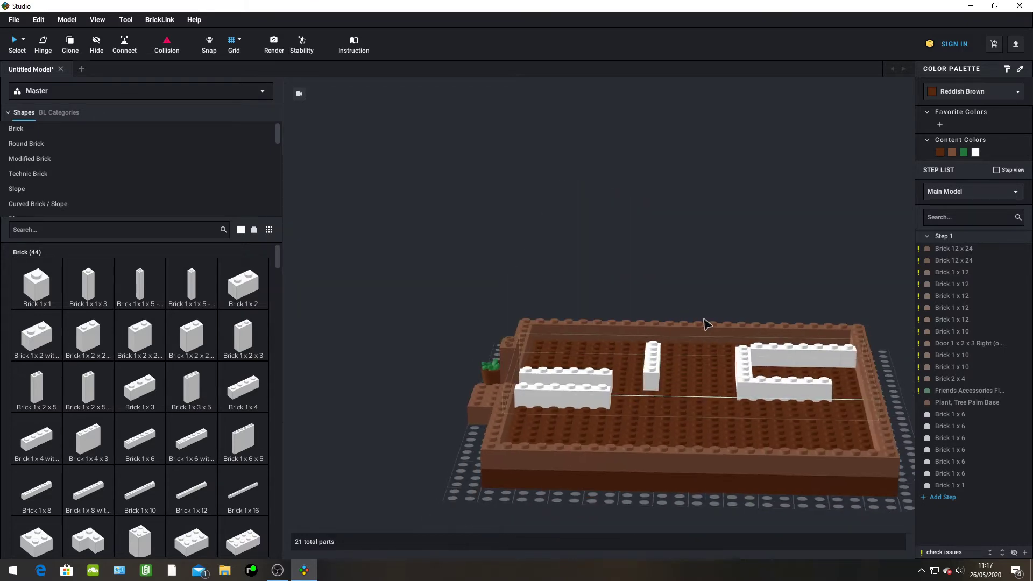
left_click(808, 366)
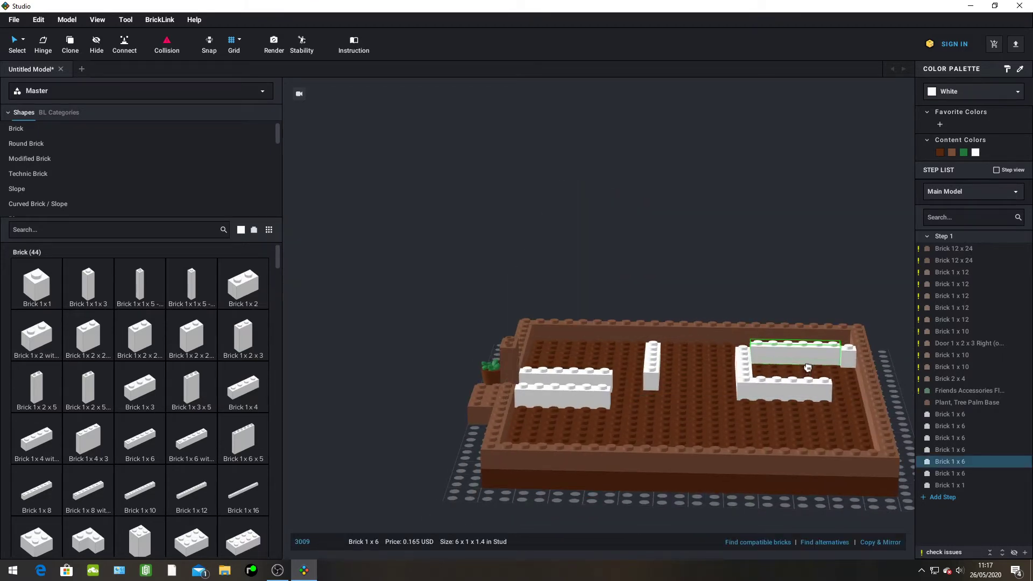
left_click_drag(808, 368, 714, 324)
right_click_drag(713, 324, 714, 358)
left_click_drag(713, 358, 815, 218)
right_click(689, 247)
left_click(686, 257)
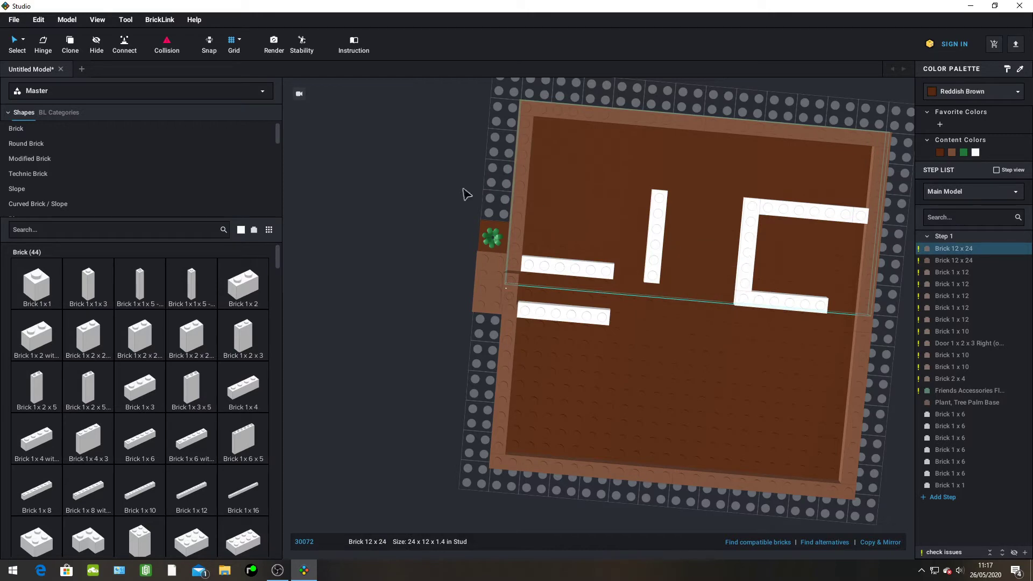
right_click_drag(435, 184, 548, 157)
left_click_drag(468, 484, 471, 503)
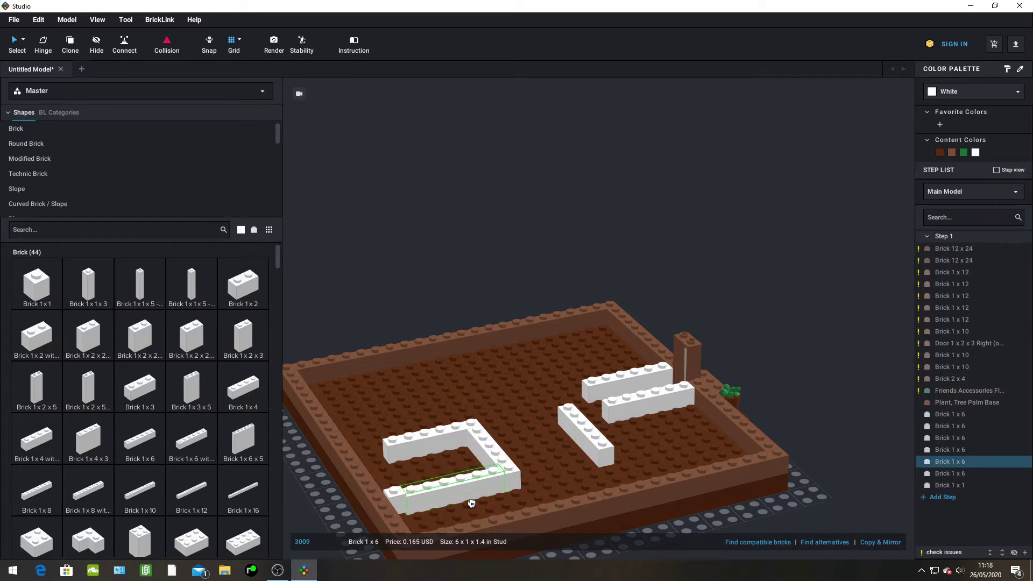
Reposition the Brick 1 x 1 at the end of the lowered arm, seated on the floor against the back wall
left_click(396, 514)
left_click_drag(397, 515, 435, 443)
right_click_drag(436, 442, 422, 460)
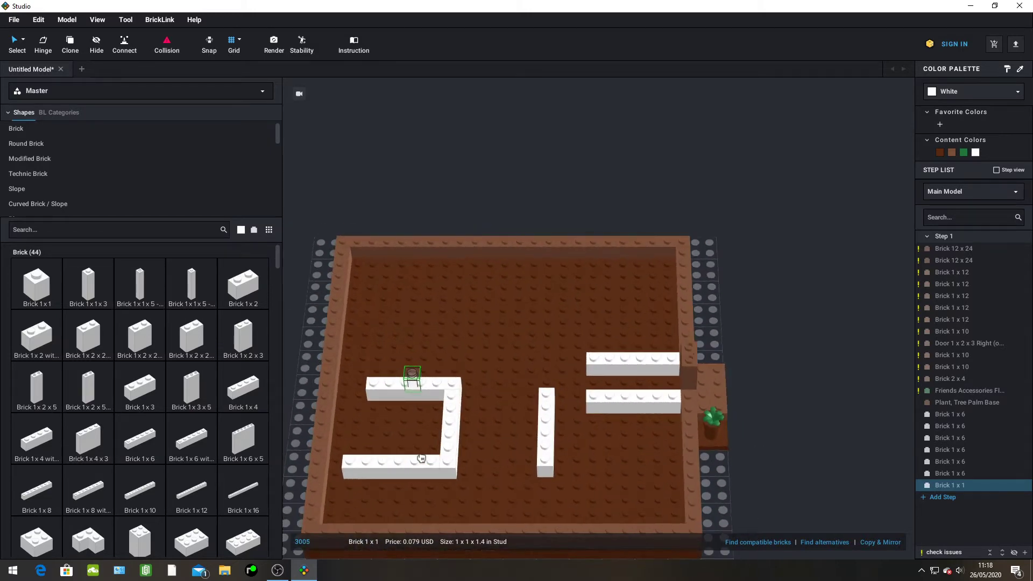
left_click_drag(422, 459, 331, 478)
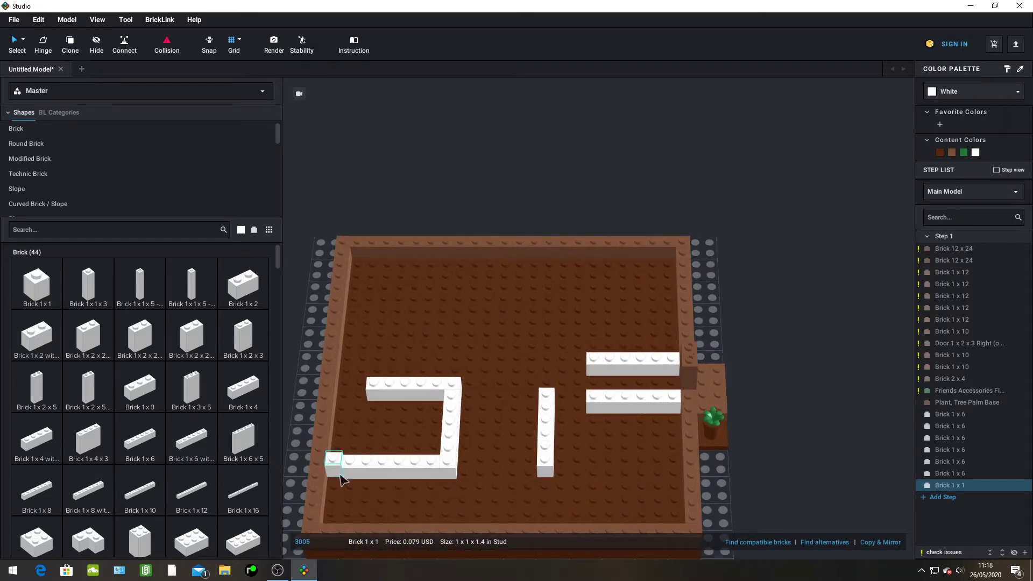
right_click_drag(353, 481, 387, 475)
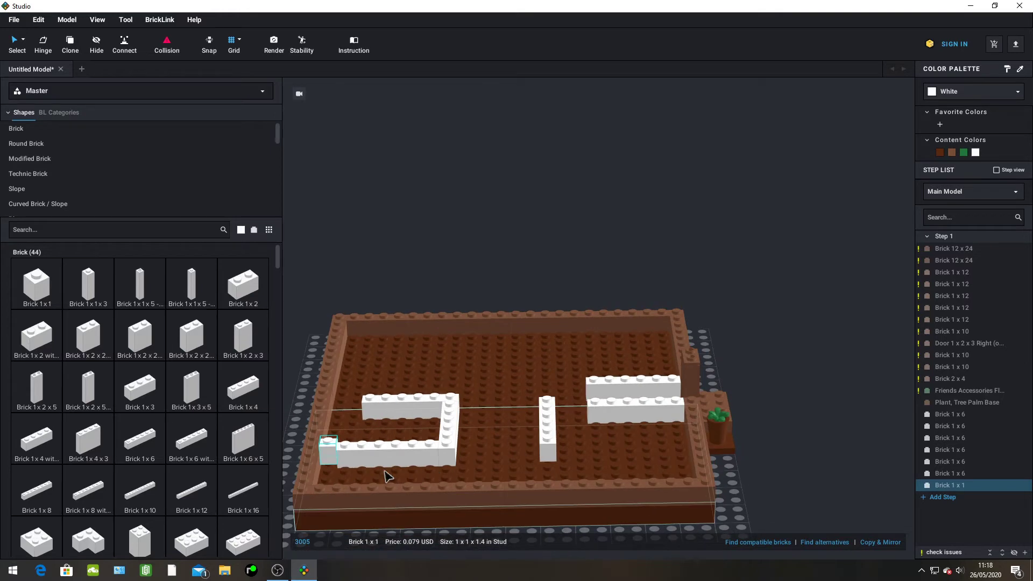
scroll(386, 341, "up", 5)
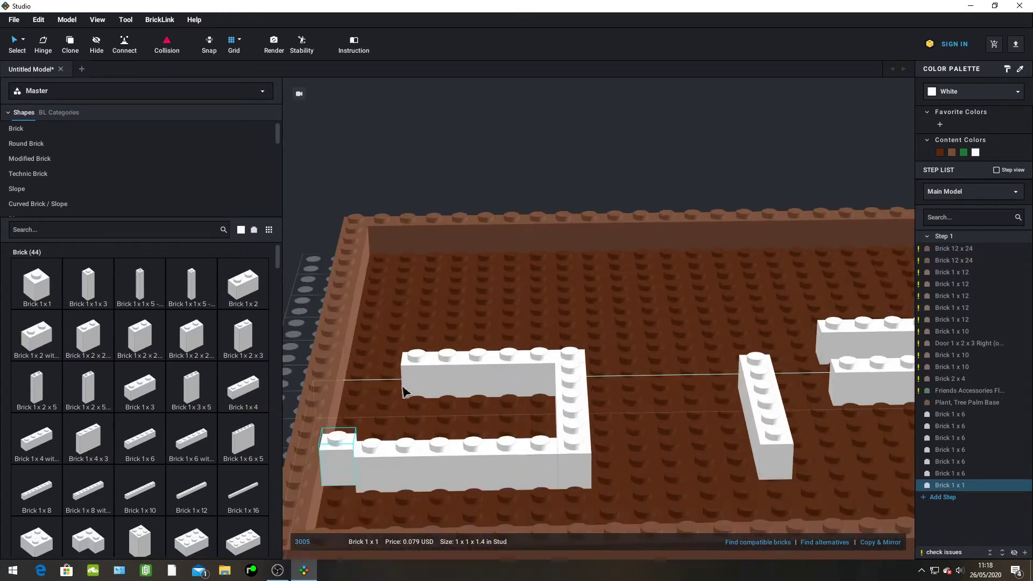
scroll(447, 382, "down", 4)
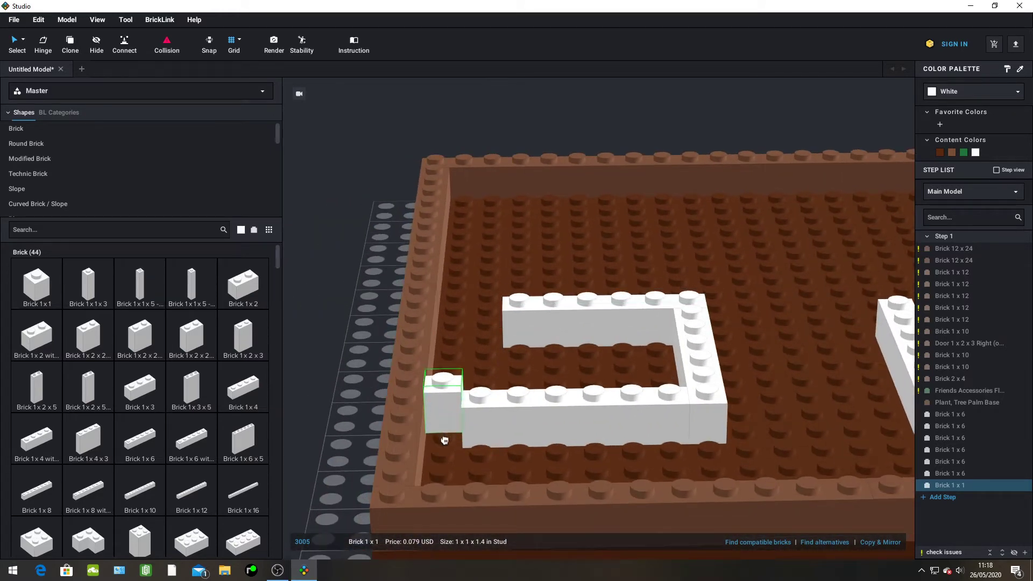
left_click_drag(445, 446, 445, 446)
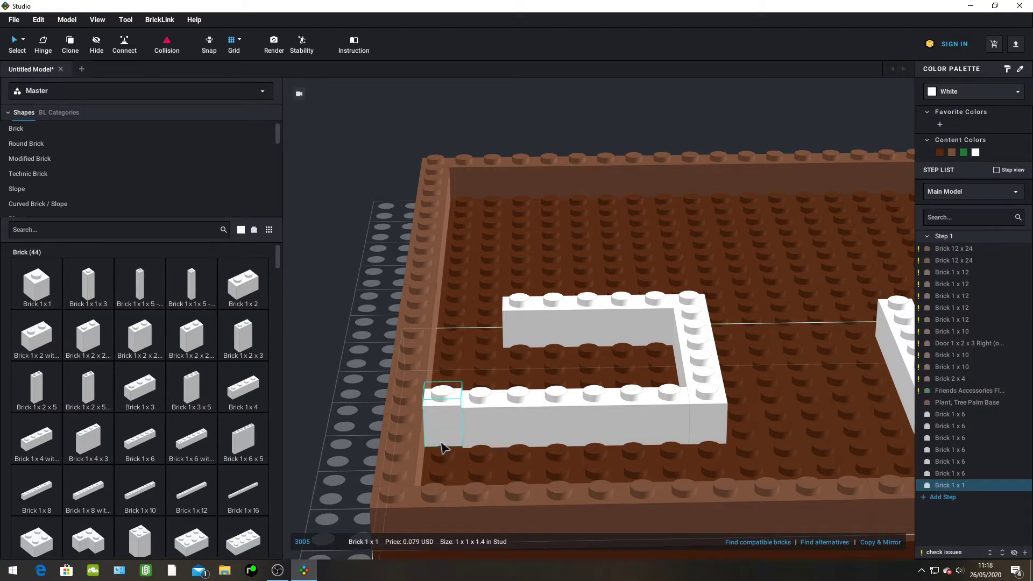
Extend the single crosswise Brick 1 x 6 to the side wall with a Brick 1 x 4
scroll(518, 307, "down", 1)
left_click(554, 233)
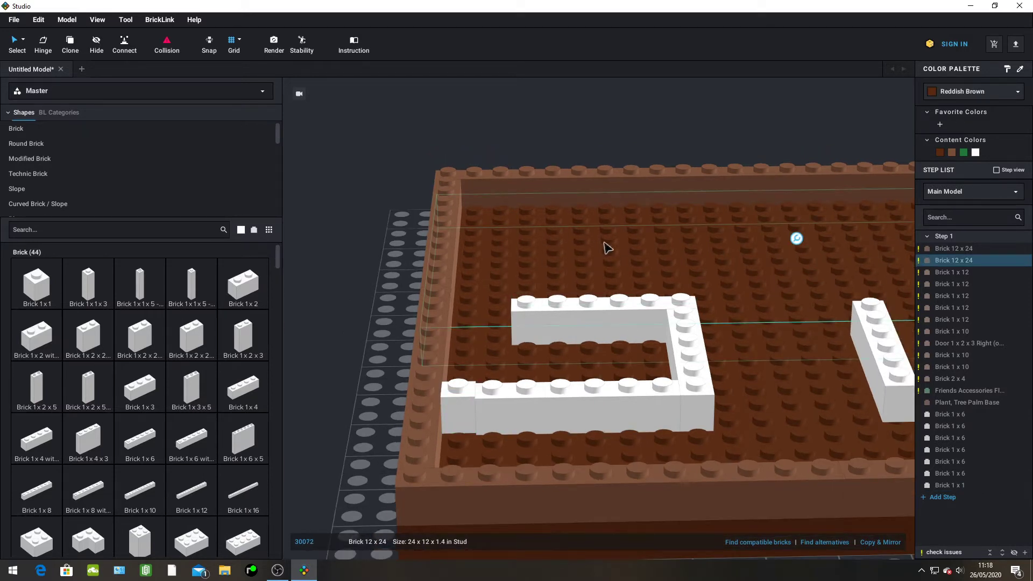
right_click_drag(607, 247, 677, 300)
scroll(719, 271, "down", 3)
scroll(692, 269, "up", 3)
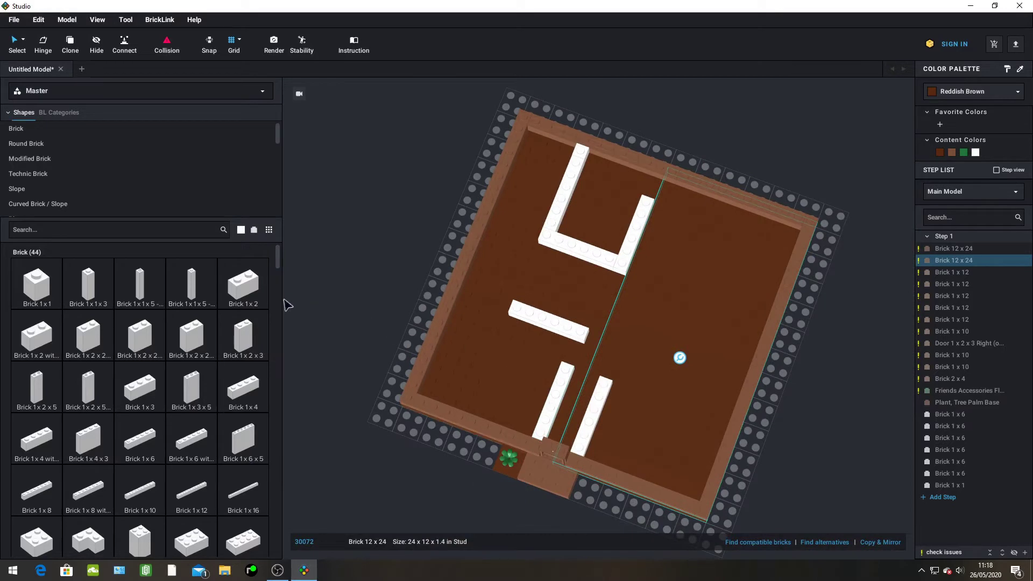
left_click_drag(275, 375, 493, 302)
left_click(493, 302)
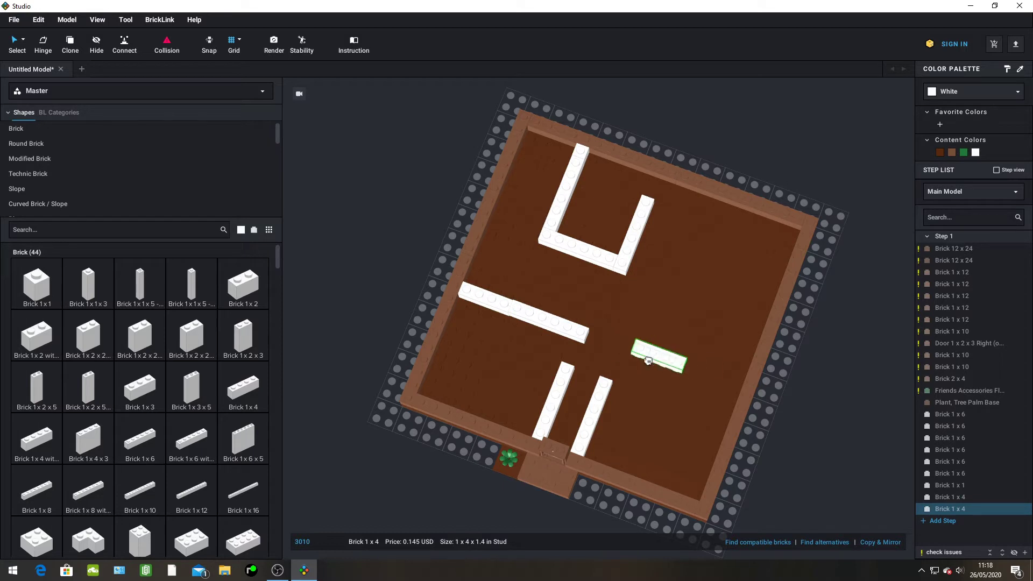
Lay two Brick 1 x 4 parts end to end crosswise on the other side of the hallway, leaving a passage between the walls
left_click(646, 360)
key("ctrl+v")
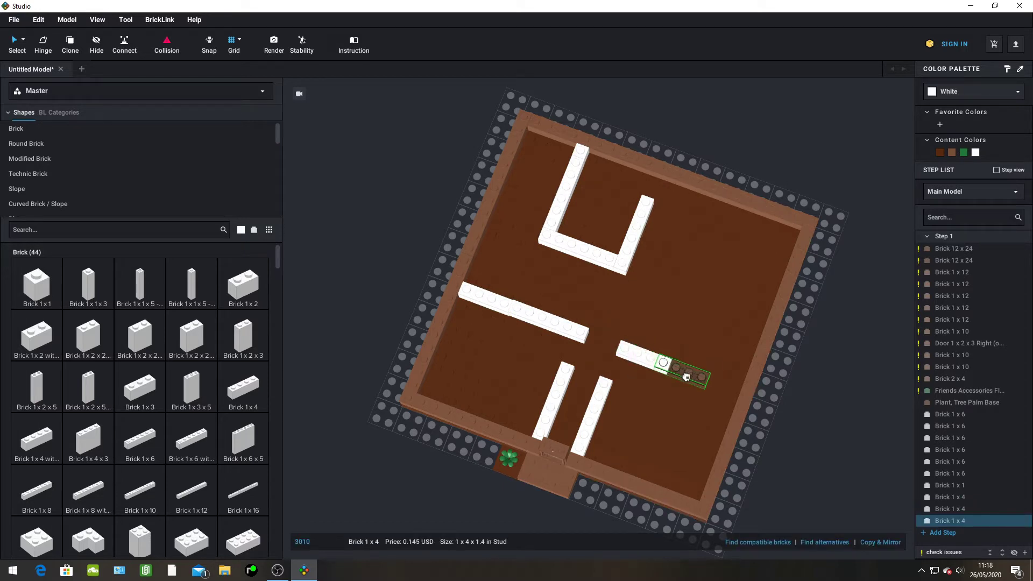
left_click(696, 381)
Add a rotated Brick 1 x 4 parallel to the entrance bricks, in the space between the two-brick wall and the front wall
key("ctrl+v")
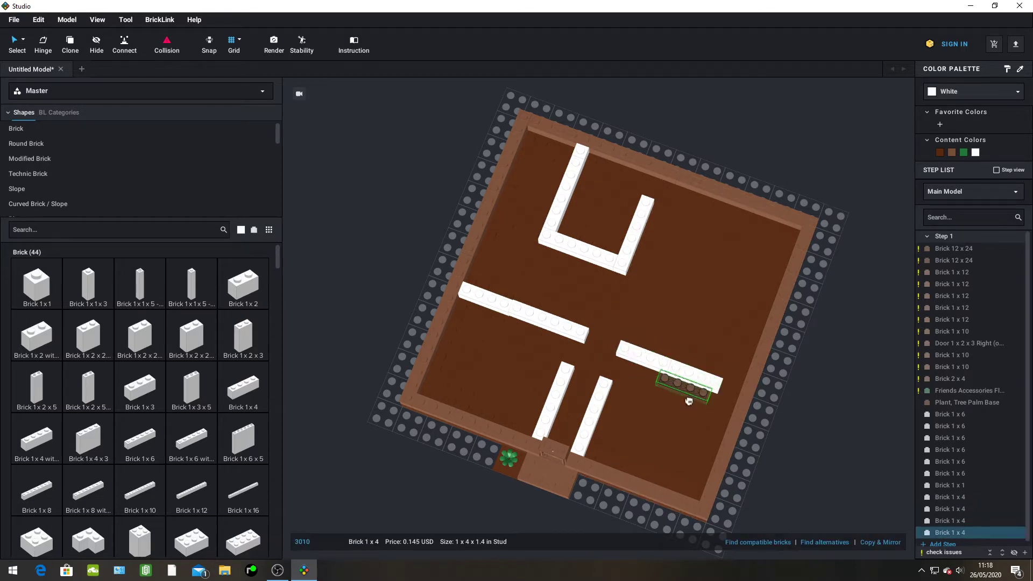
key("Right")
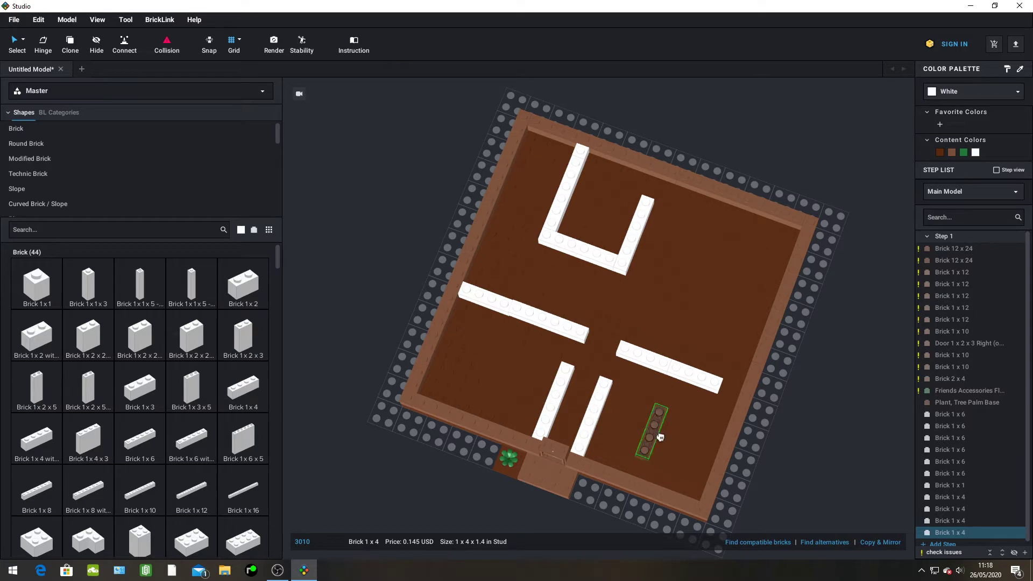
left_click(662, 430)
key("ctrl+v")
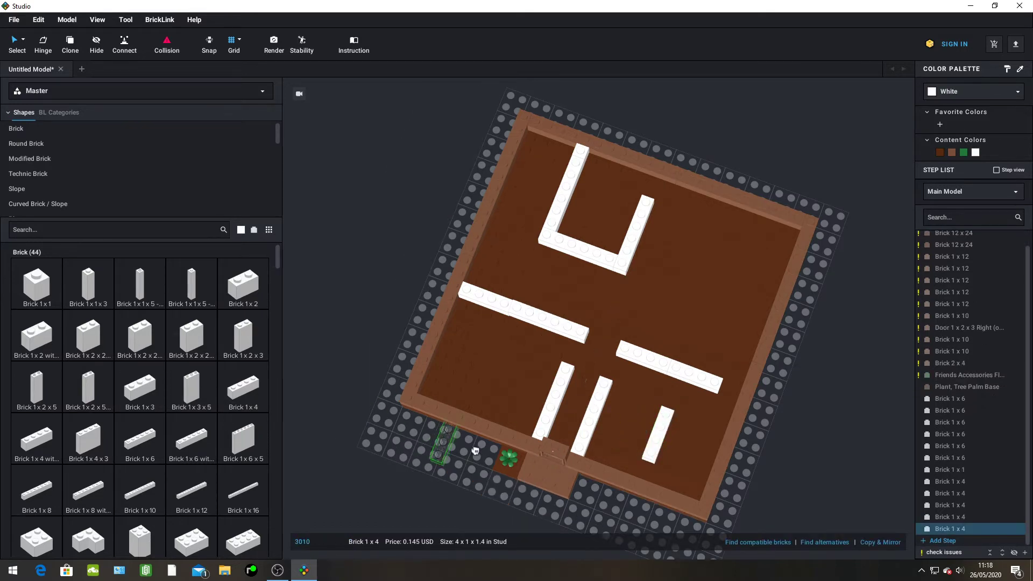
right_click_drag(474, 450, 431, 442)
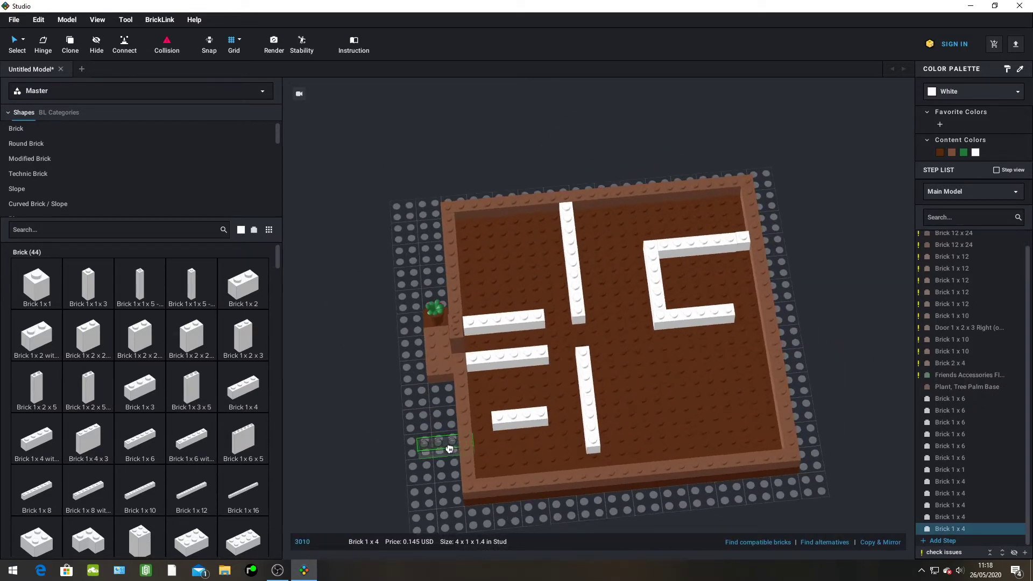
key("Escape")
left_click(541, 426)
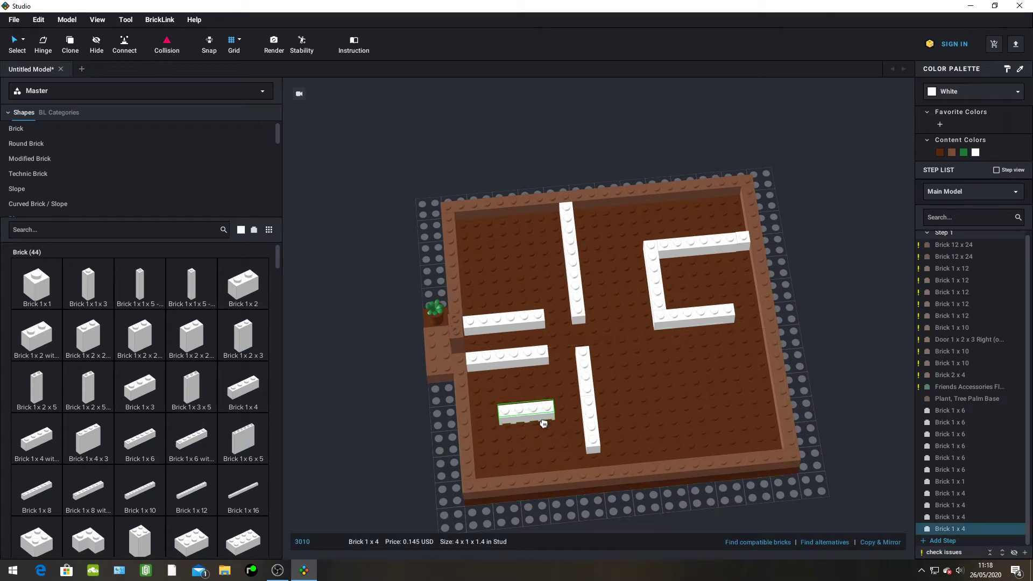
left_click_drag(542, 429, 544, 428)
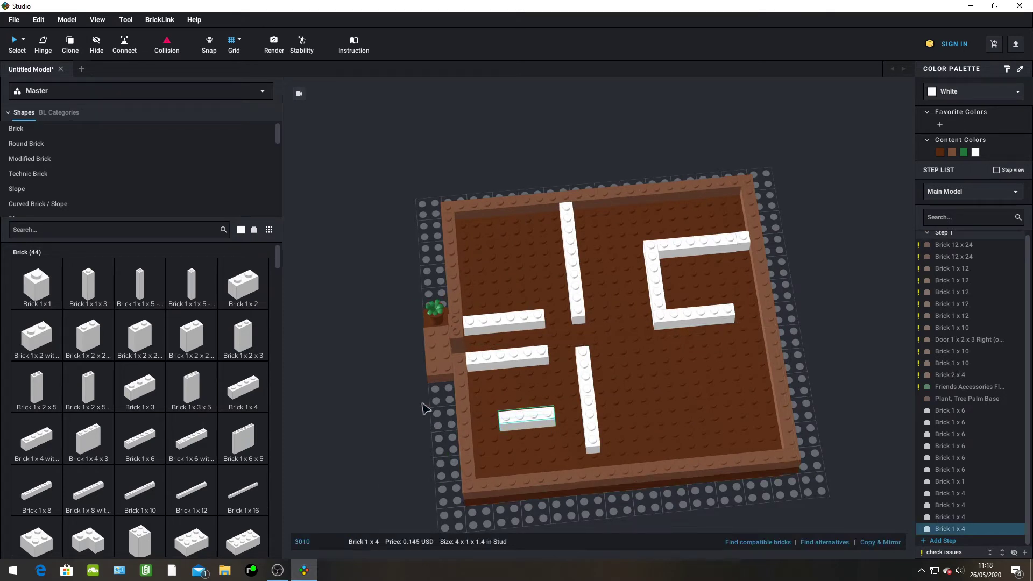
Fill the gap between the rotated Brick 1 x 4 and the front wall with a Brick 1 x 2
left_click(242, 301)
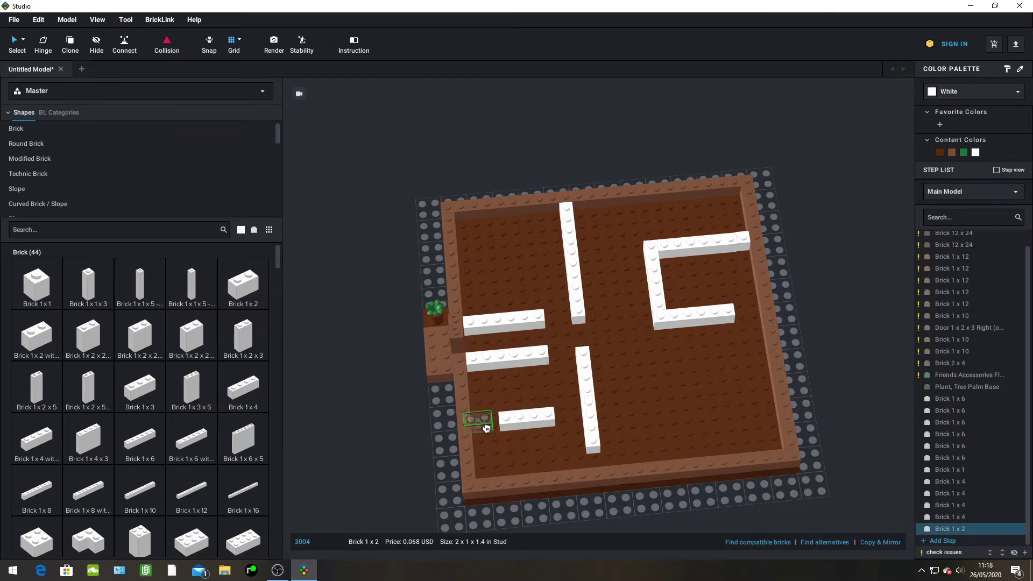
left_click(486, 428)
key("Escape")
Extend the crosswise wall made of two Brick 1 x 4 parts to the side wall with a Brick 1 x 2
right_click_drag(407, 441, 454, 452)
scroll(722, 358, "up", 2)
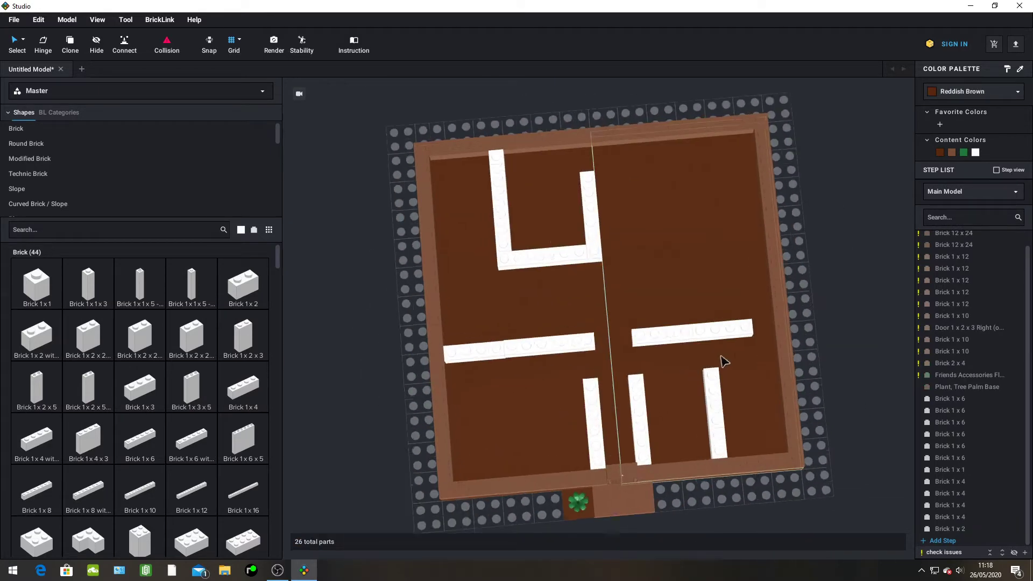
left_click_drag(680, 345, 704, 337)
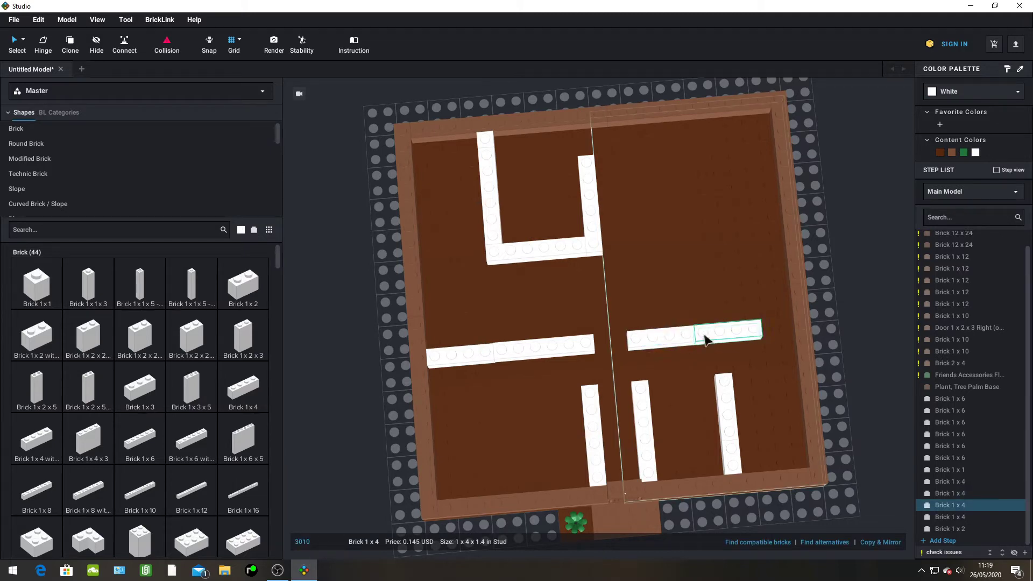
mouse_move(818, 265)
right_mouse_down()
mouse_move(819, 212)
mouse_move(826, 280)
right_mouse_up()
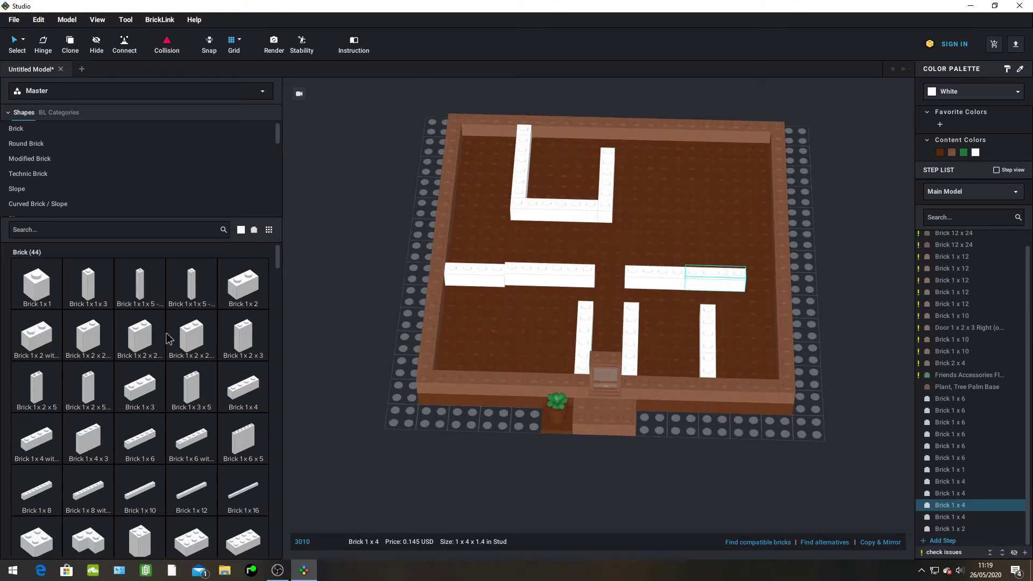
left_click_drag(226, 294, 765, 290)
key("ctrl+c")
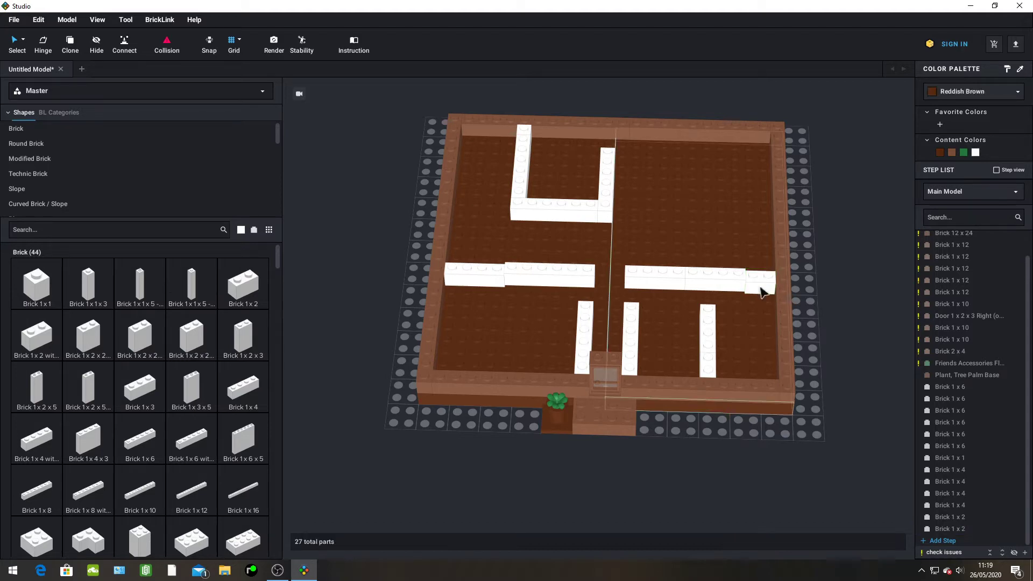
key("ctrl+v")
left_click(832, 276)
key("Delete")
Realign the Brick 1 x 4 parts and the Brick 1 x 6 so the crosswise walls on both sides of the hallway run straight
mouse_move(831, 273)
right_mouse_down()
mouse_move(824, 306)
mouse_move(825, 266)
mouse_move(830, 278)
right_mouse_up()
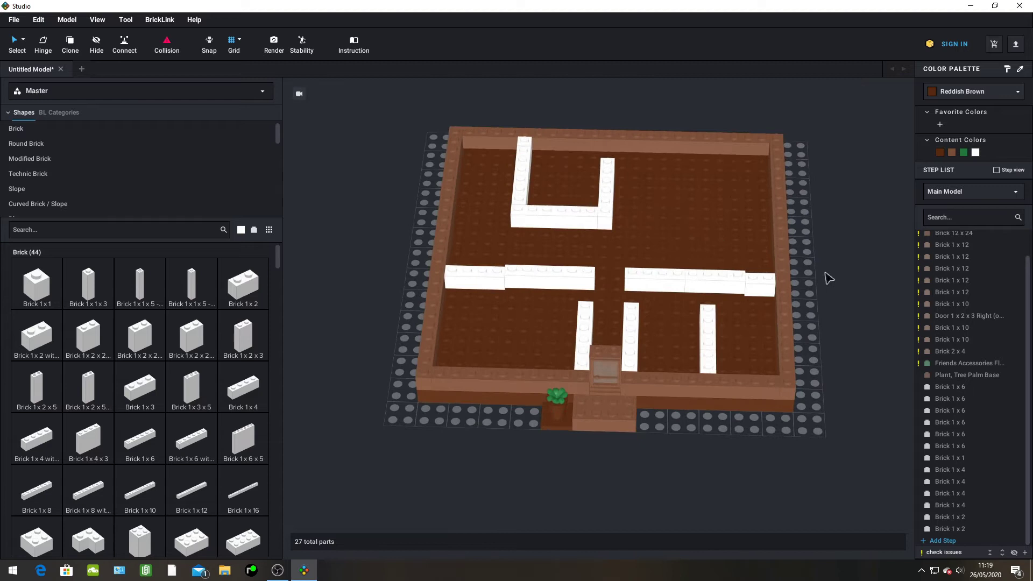
left_click(720, 295)
left_click(656, 290)
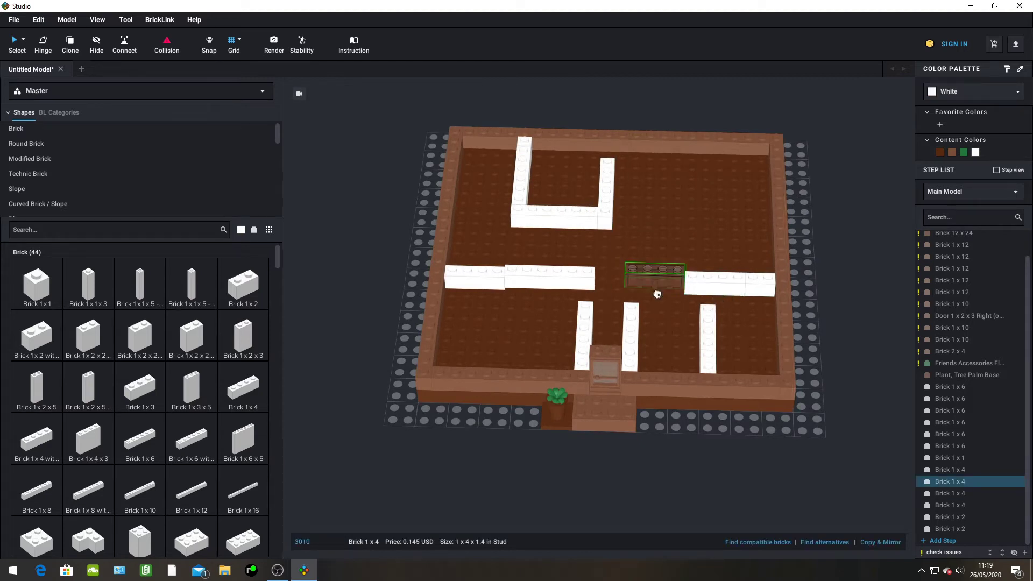
left_click(538, 293)
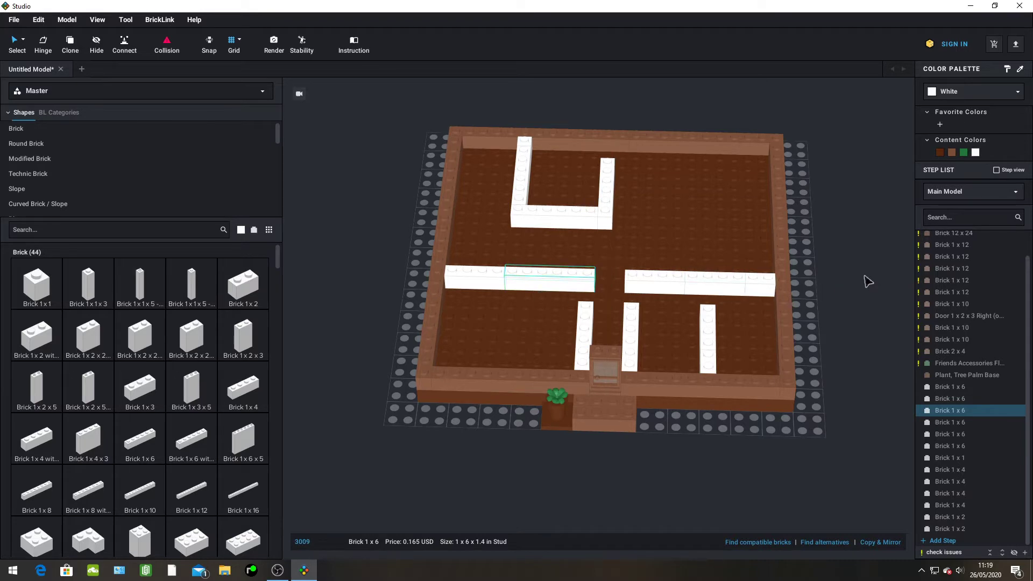
mouse_move(867, 275)
right_mouse_down()
mouse_move(773, 257)
mouse_move(879, 281)
mouse_move(862, 292)
mouse_move(871, 299)
mouse_move(872, 254)
mouse_move(872, 271)
right_mouse_up()
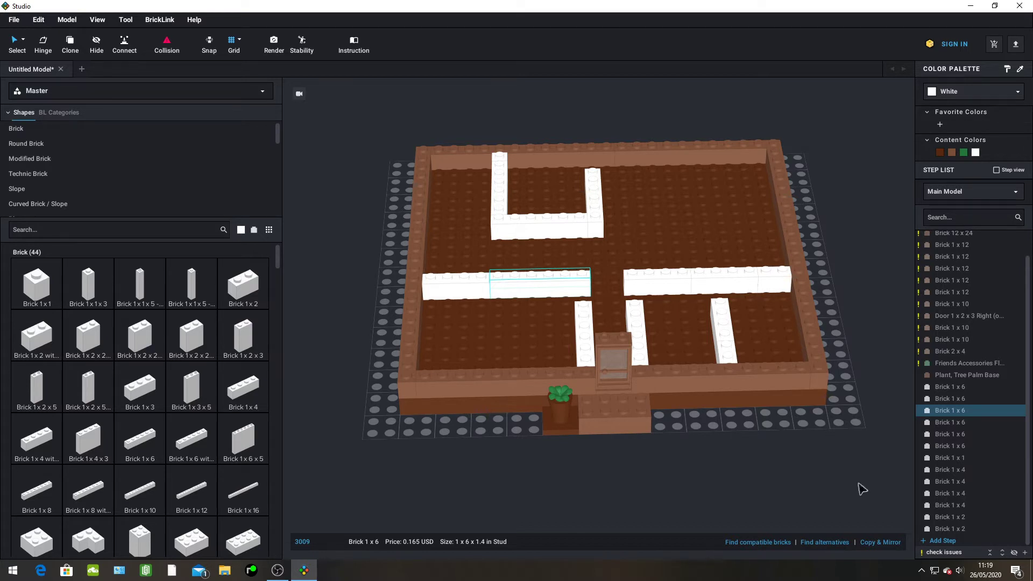
Filter the step list to parts with issues, read the warning on the plant accessory, and clear the filter
left_click(944, 552)
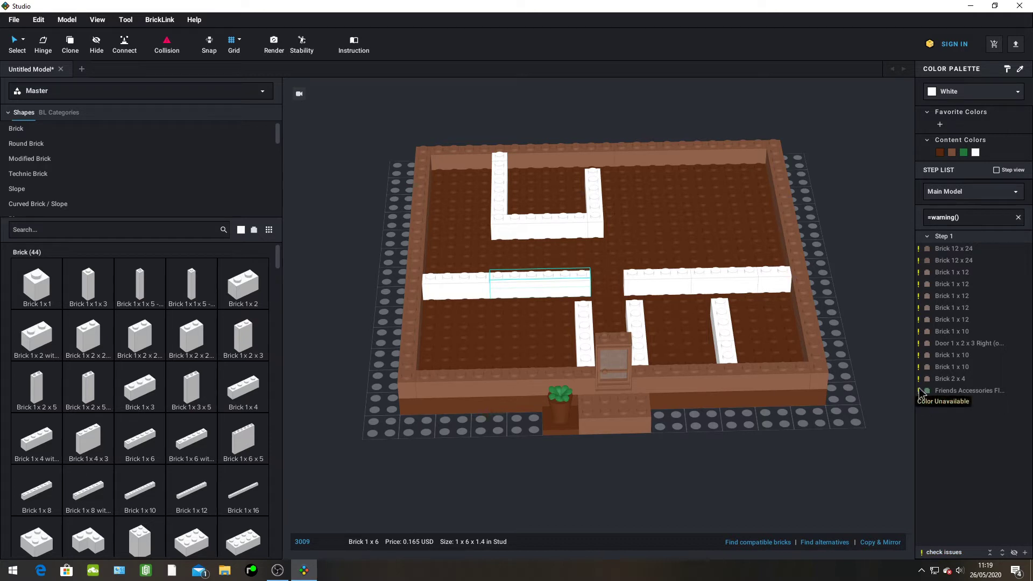
mouse_move(919, 380)
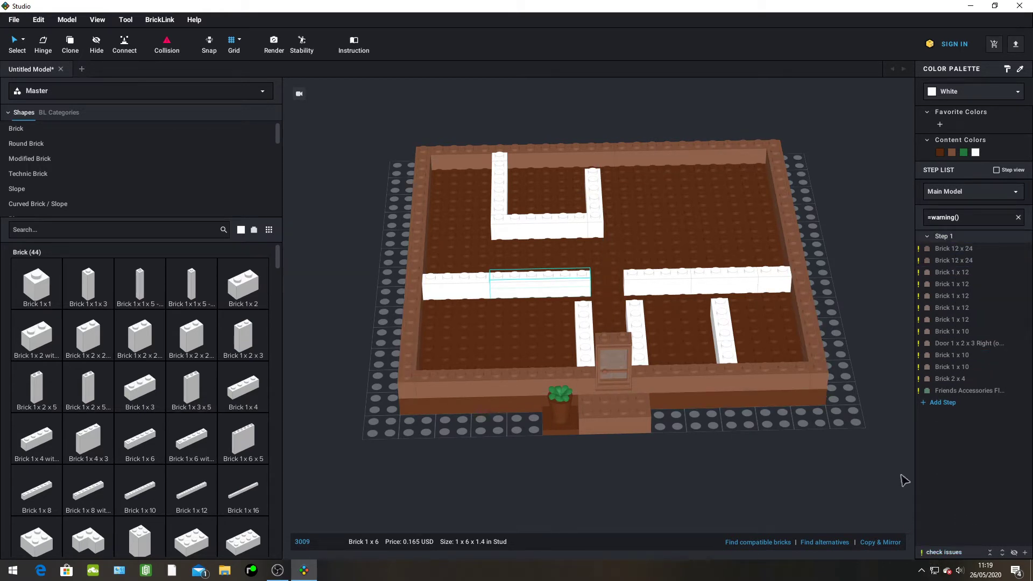
left_click(1018, 217)
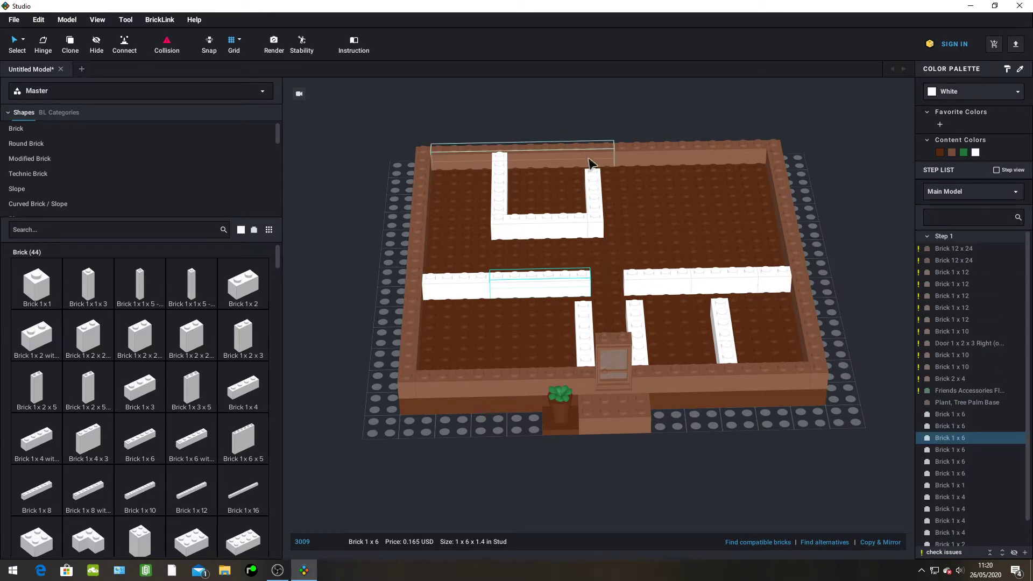
Place a Brick 1 x 6 crosswise in the open back area and a Brick 1 x 1 in line against the side wall, leaving a doorway
left_click(796, 159)
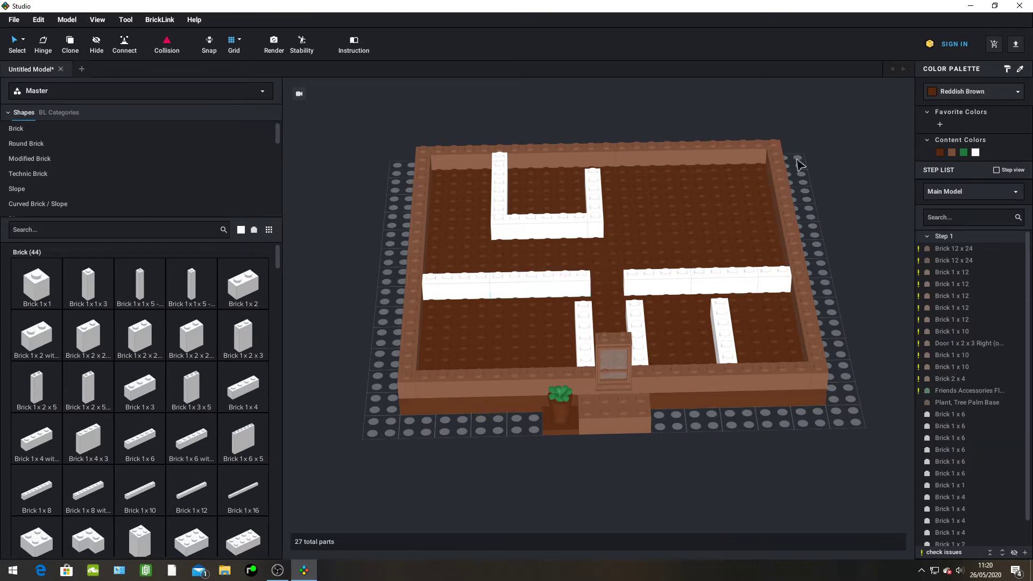
right_click_drag(797, 159, 796, 172)
scroll(797, 175, "down", 3)
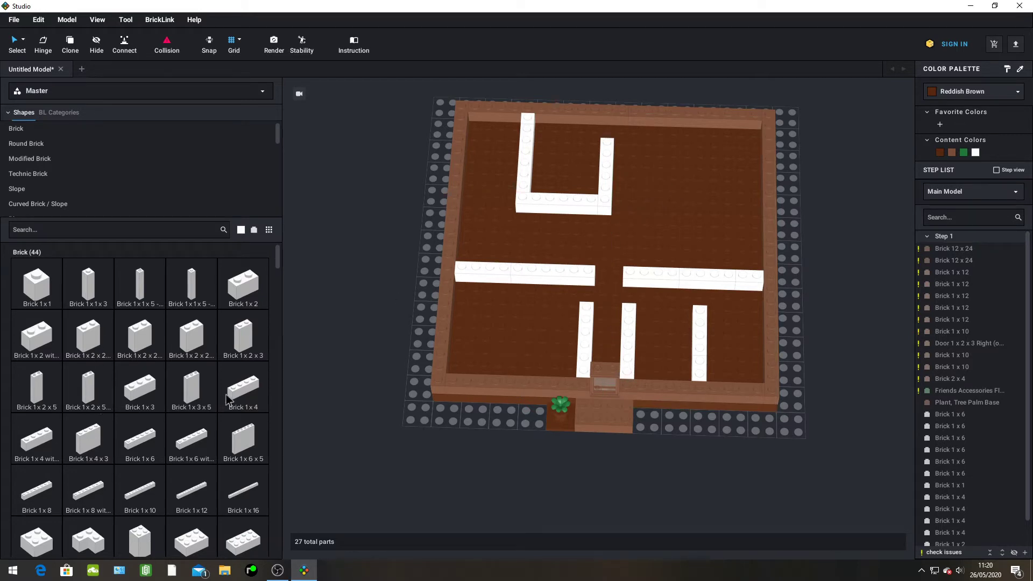
left_click_drag(136, 454, 681, 204)
key("Right")
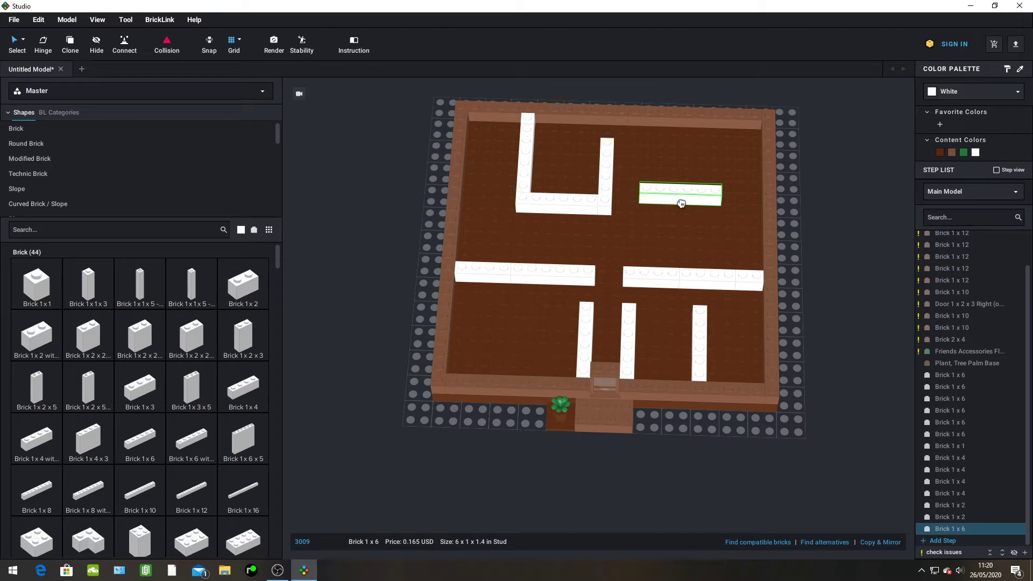
left_click(678, 201)
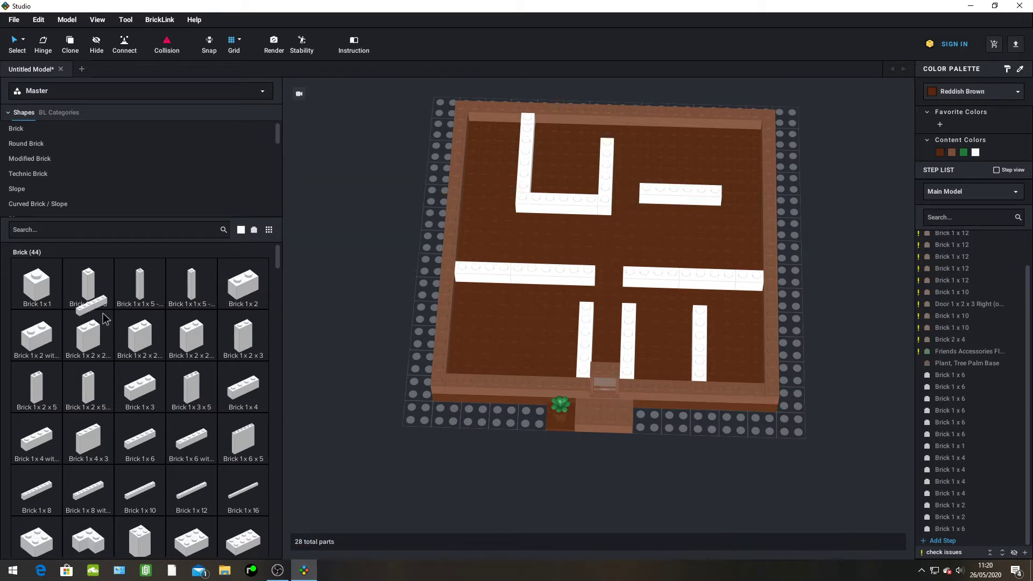
left_click(37, 284)
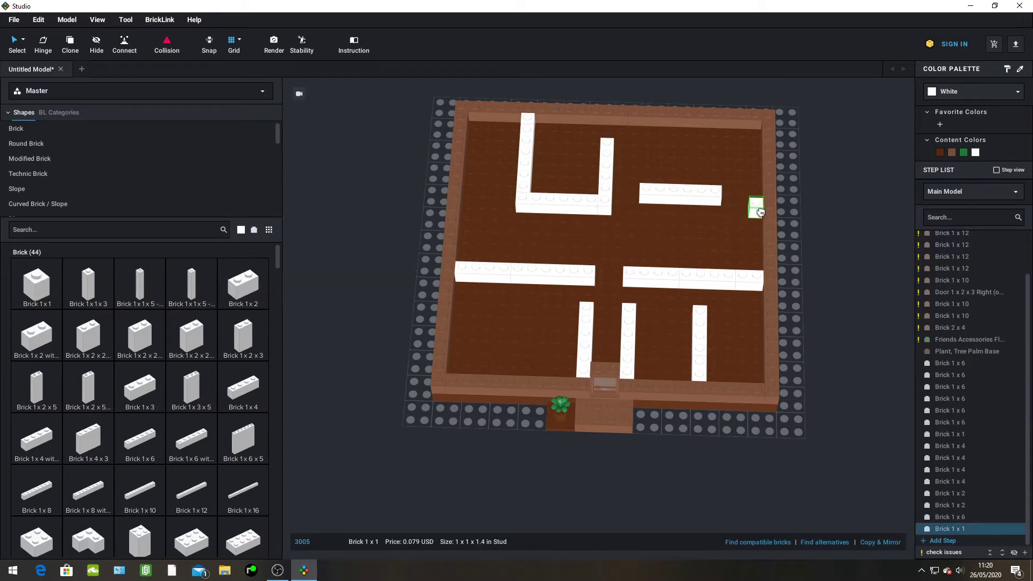
left_click(760, 206)
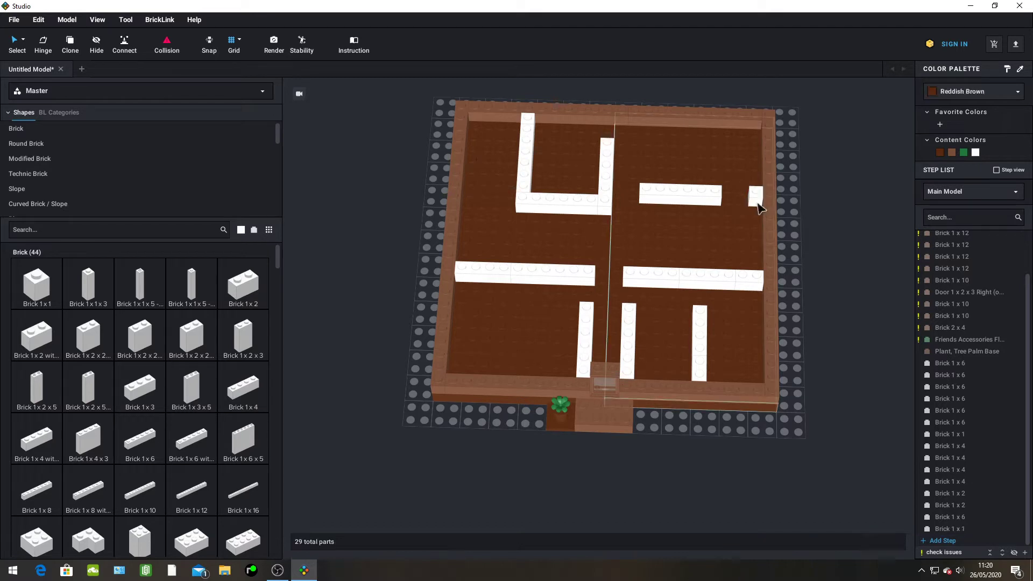
Run a Brick 1 x 4 and a Brick 1 x 2 from the inner end of the new Brick 1 x 6 to the back wall
left_click(248, 390)
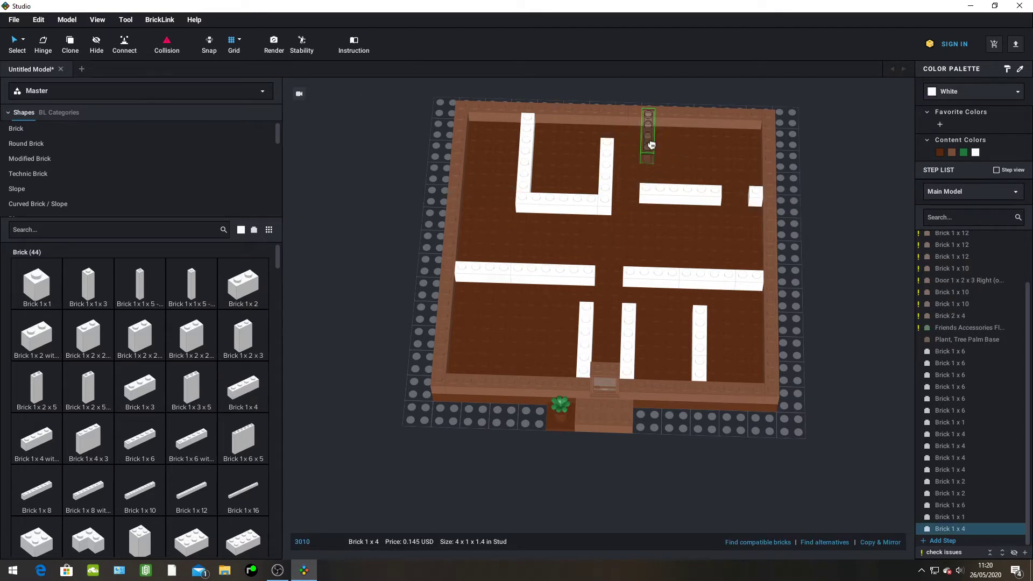
right_click_drag(661, 146, 567, 182)
middle_click_drag(566, 182, 474, 187)
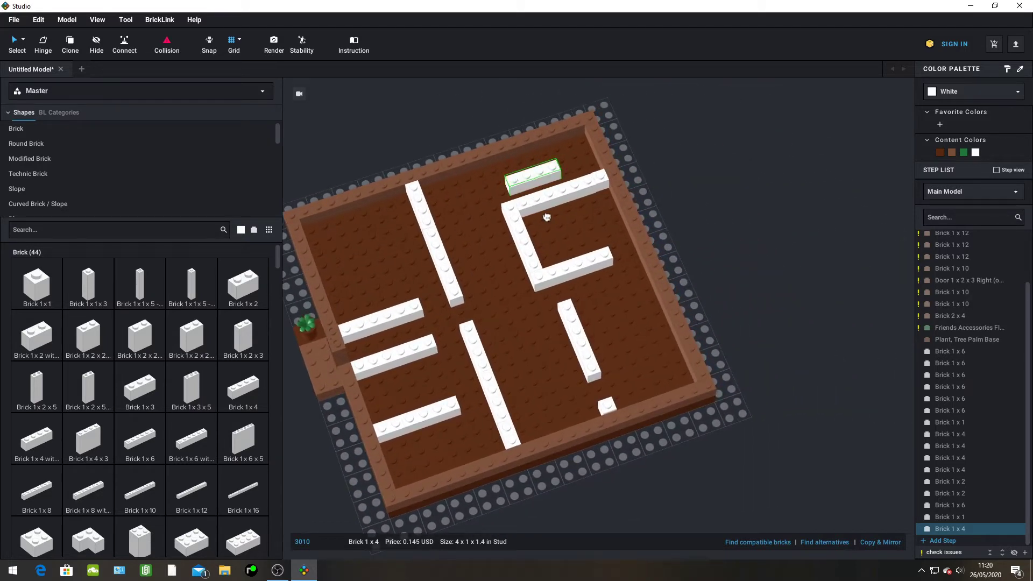
left_click(604, 297)
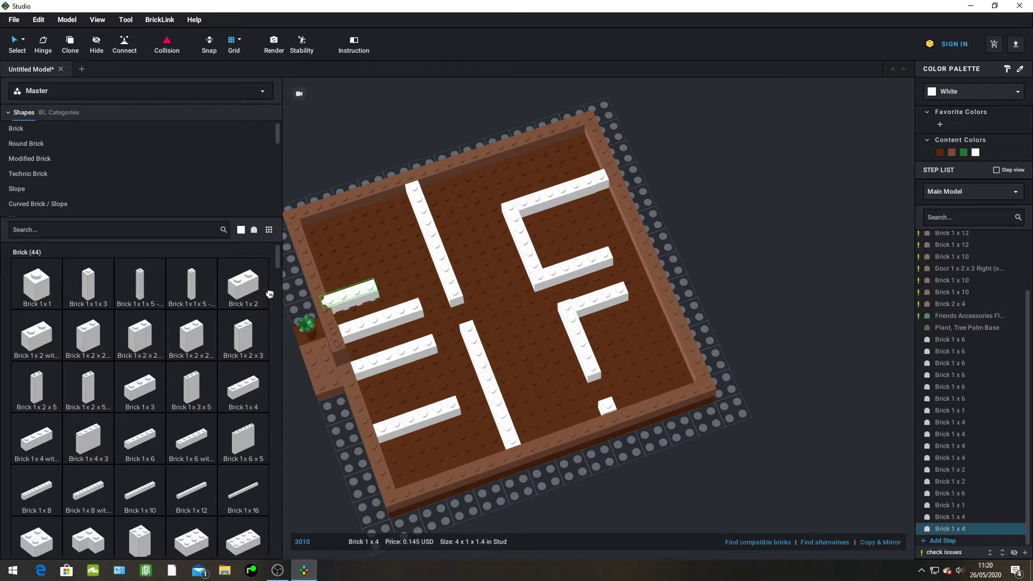
left_click(267, 294)
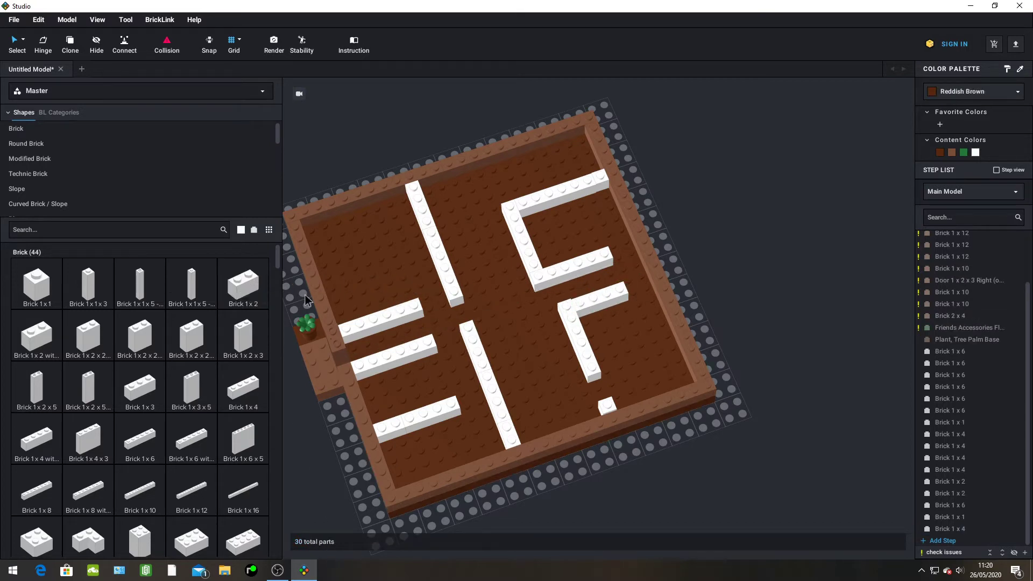
left_click(644, 293)
key("Escape")
Reseat the Brick 1 x 6 and the Brick 1 x 1 beside the doorway gap in line with the new room wall
right_click_drag(721, 289, 773, 270)
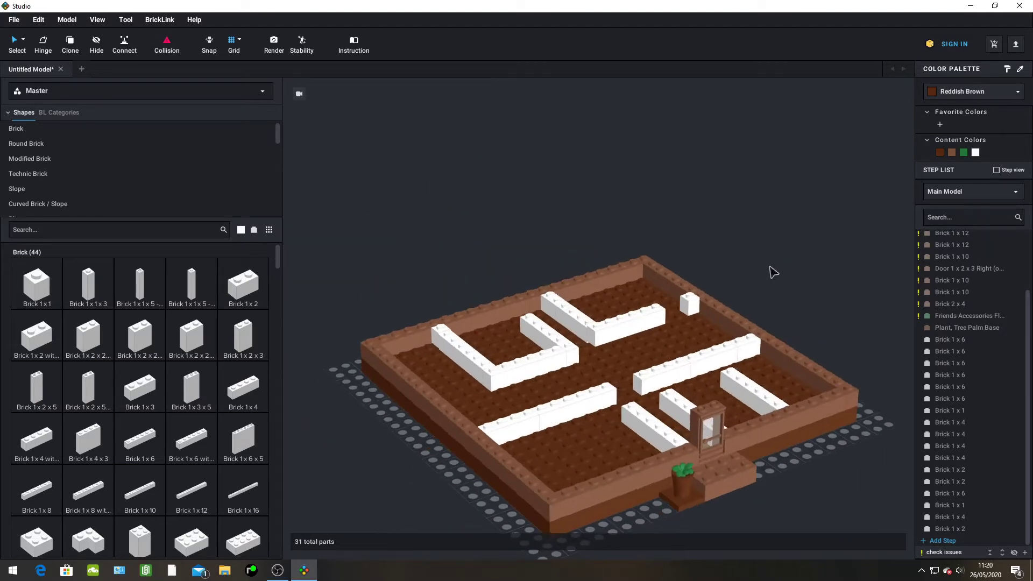
left_click(629, 329)
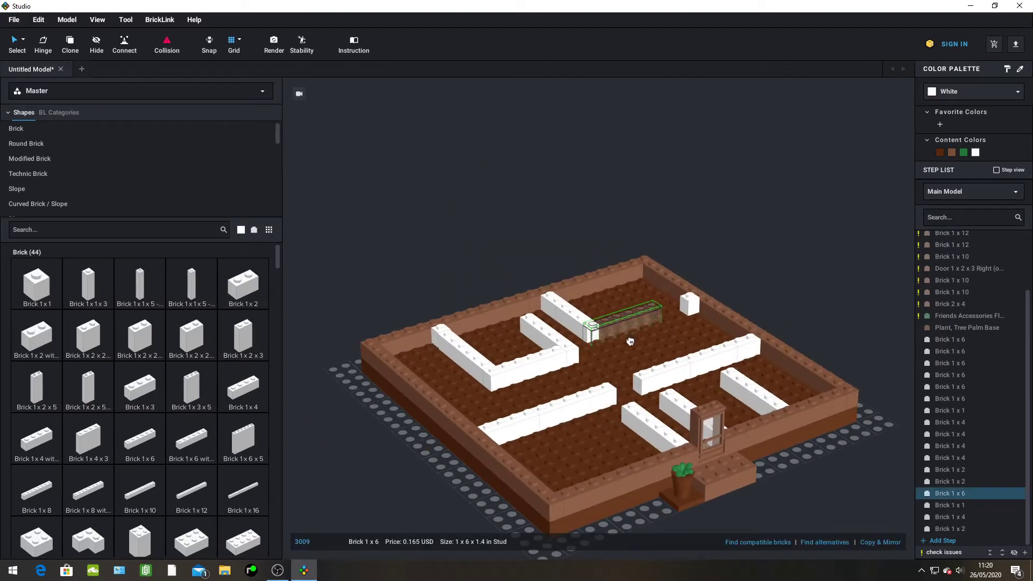
left_click_drag(631, 341, 628, 340)
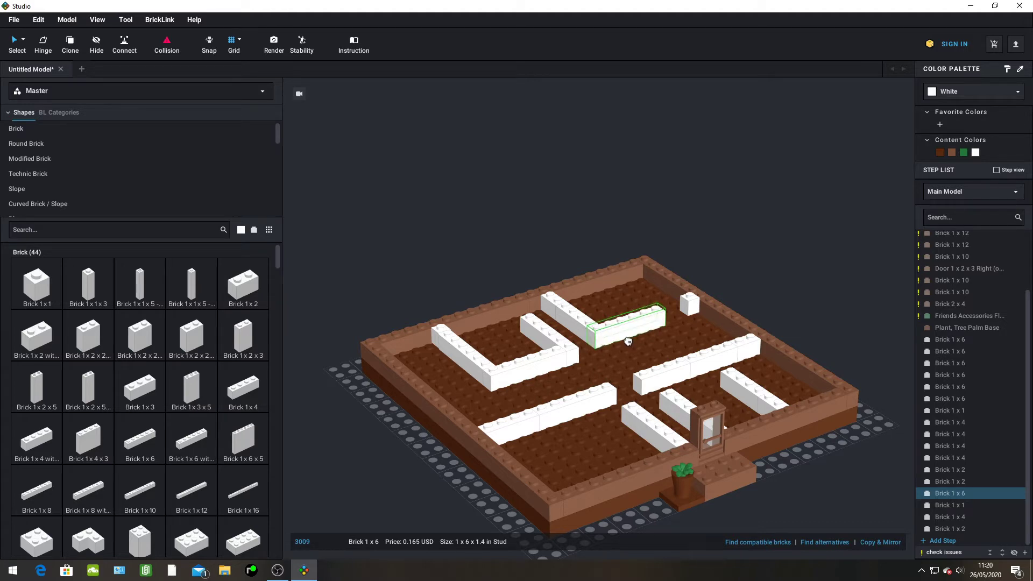
left_click(694, 318)
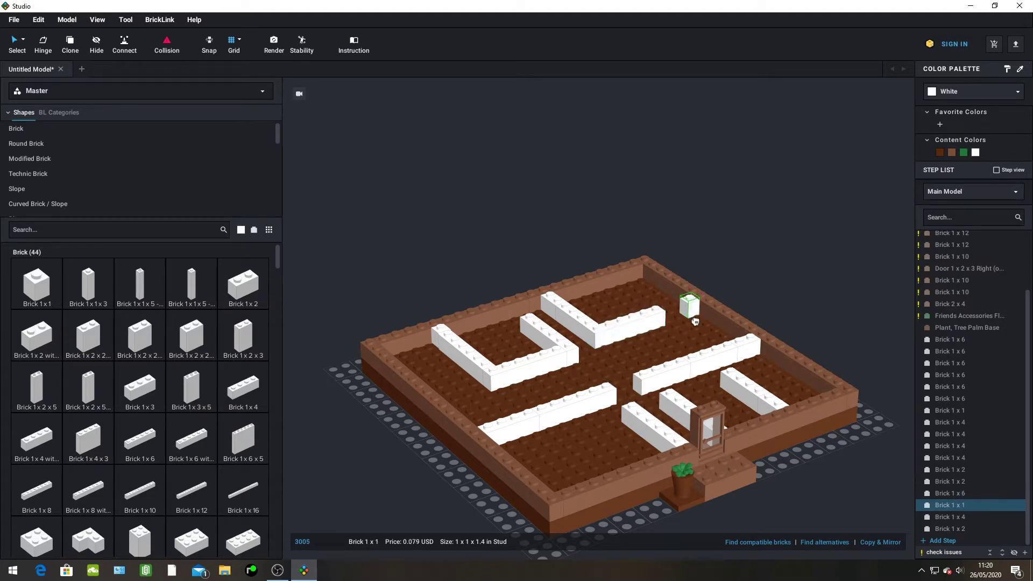
Lengthen the side of the U-shaped room nearest the hallway with a Brick 1 x 2 without Bottom Tube, toward the front
right_click_drag(811, 276, 798, 309)
scroll(798, 309, "up", 3)
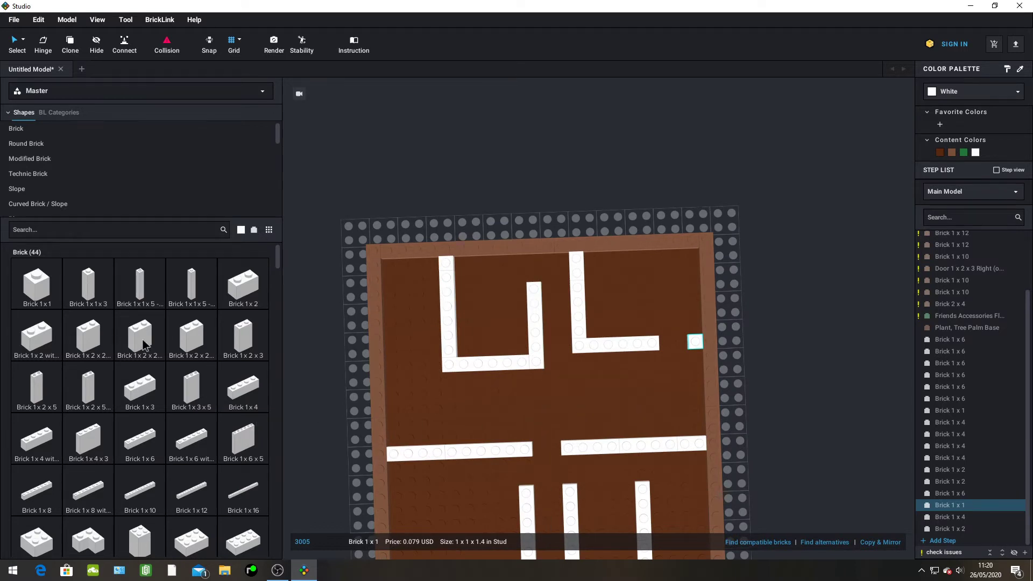
left_click_drag(61, 339, 544, 387)
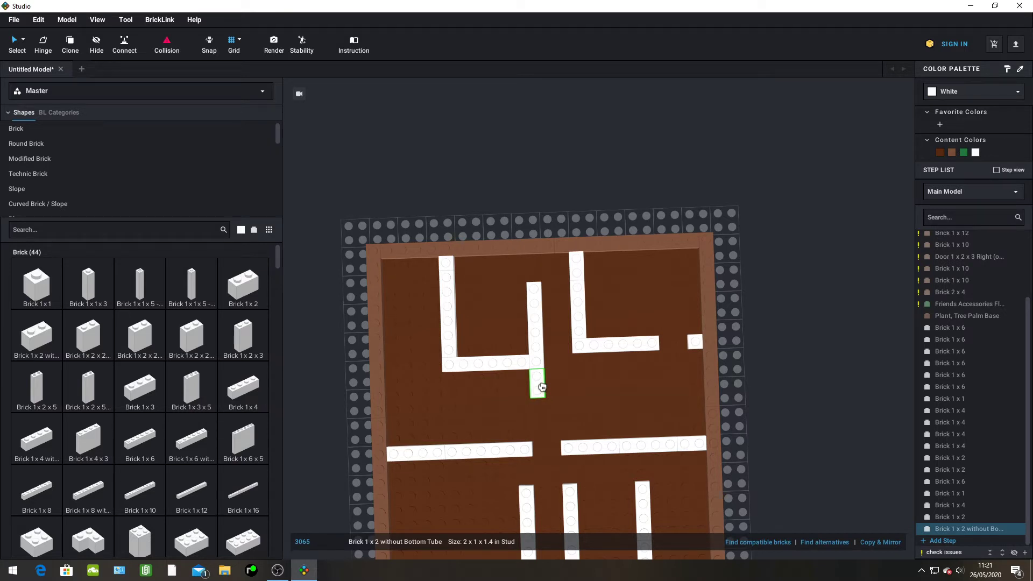
left_click(539, 388)
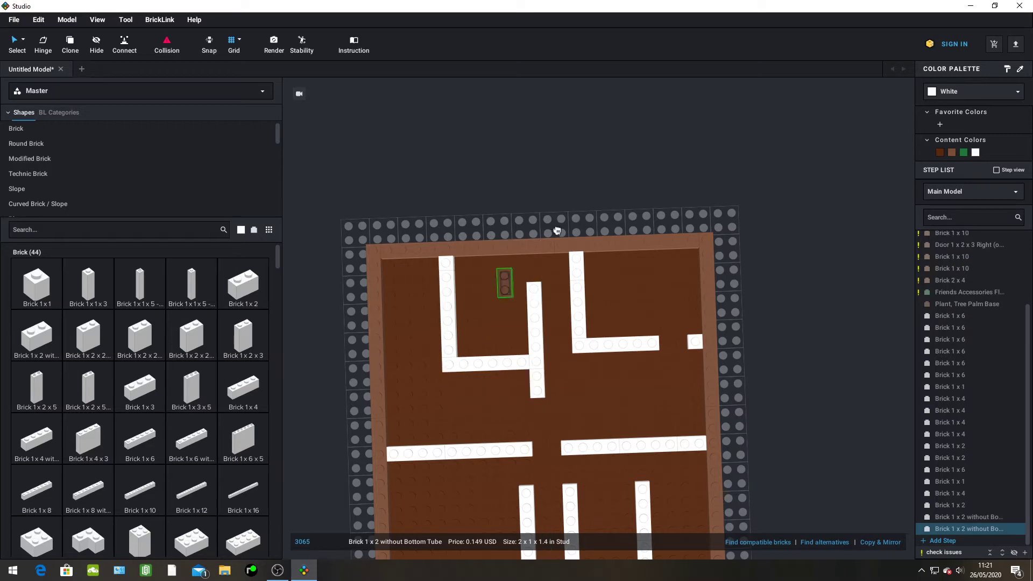
key("Escape")
Examine the interior wall layout and doorway gaps from the front, above and the back of the house
scroll(595, 192, "down", 2)
mouse_move(692, 399)
right_mouse_down()
mouse_move(692, 384)
mouse_move(586, 392)
mouse_move(692, 385)
right_mouse_up()
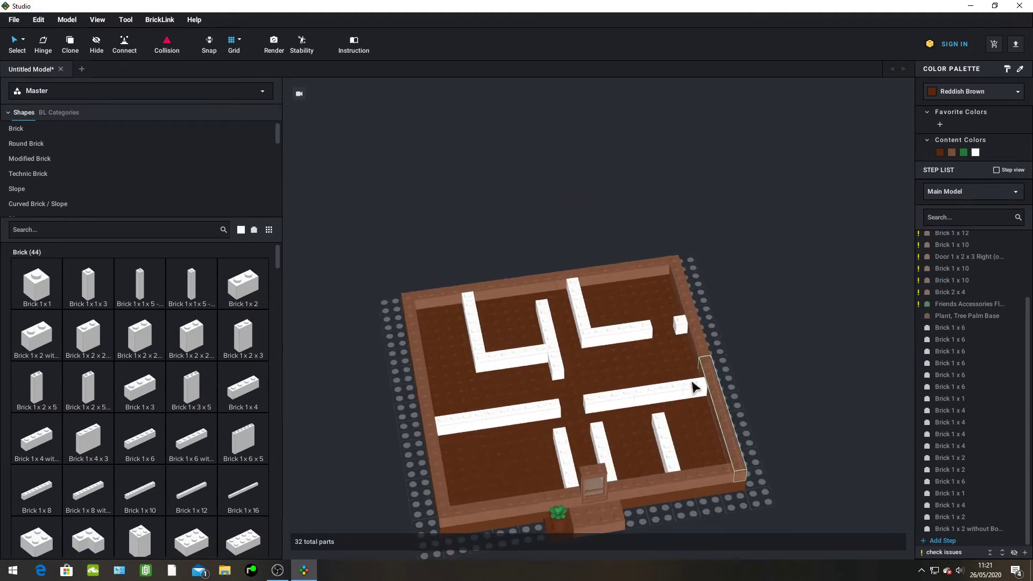
scroll(695, 388, "up", 3)
left_click(811, 402)
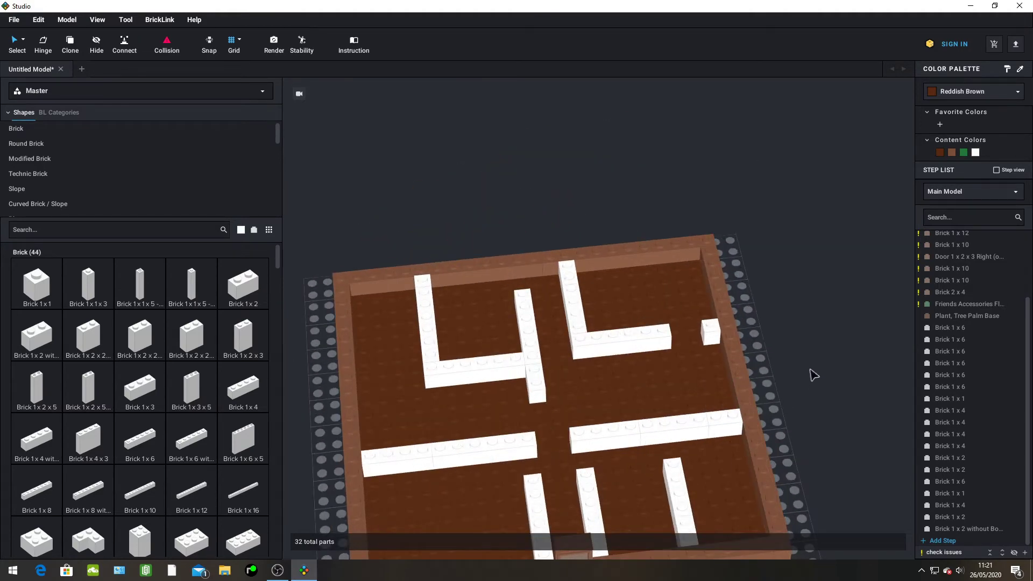
middle_click_drag(808, 382, 800, 313)
scroll(800, 313, "up", 1)
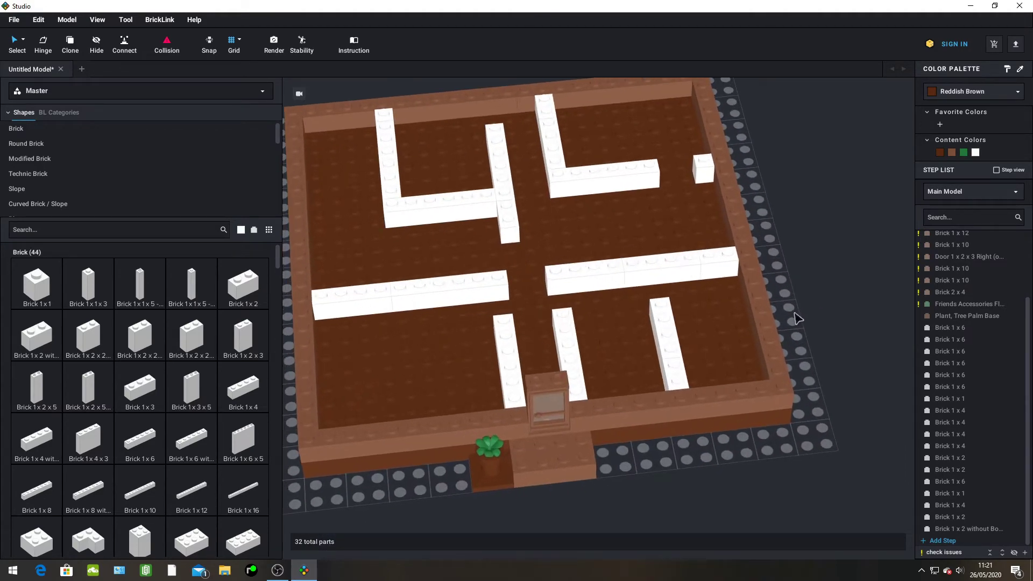
scroll(806, 327, "up", 1)
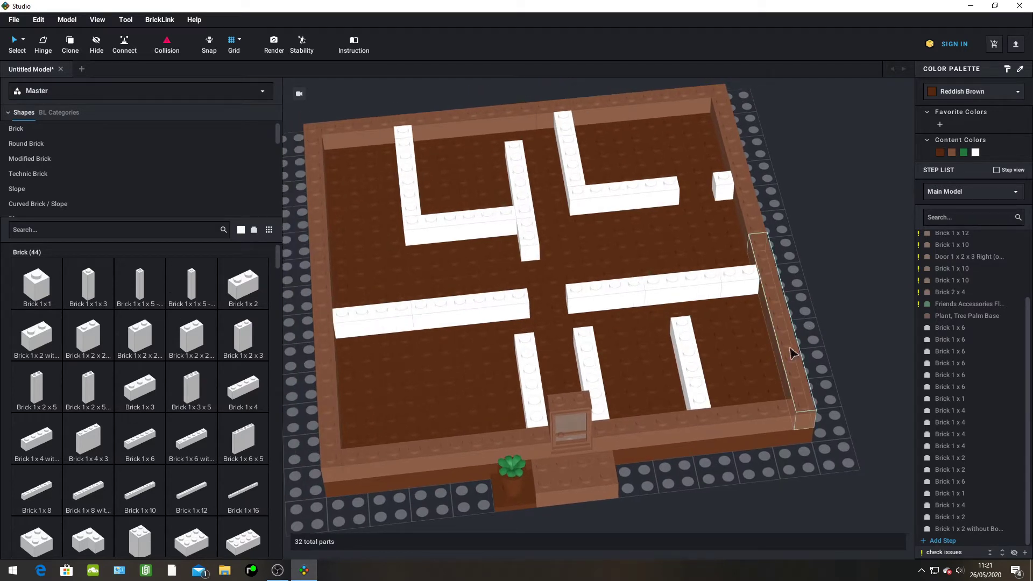
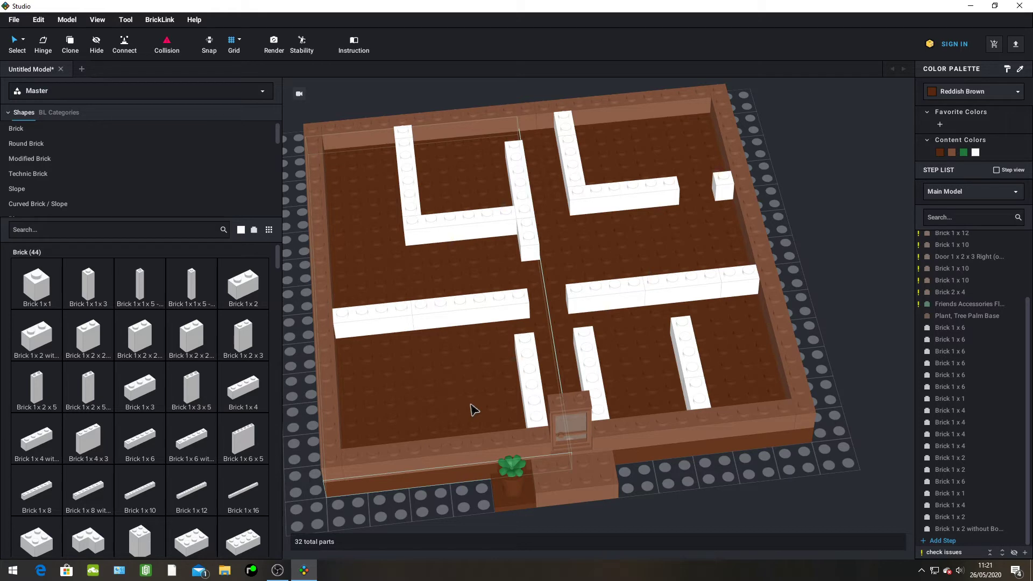
right_click_drag(470, 398, 469, 397)
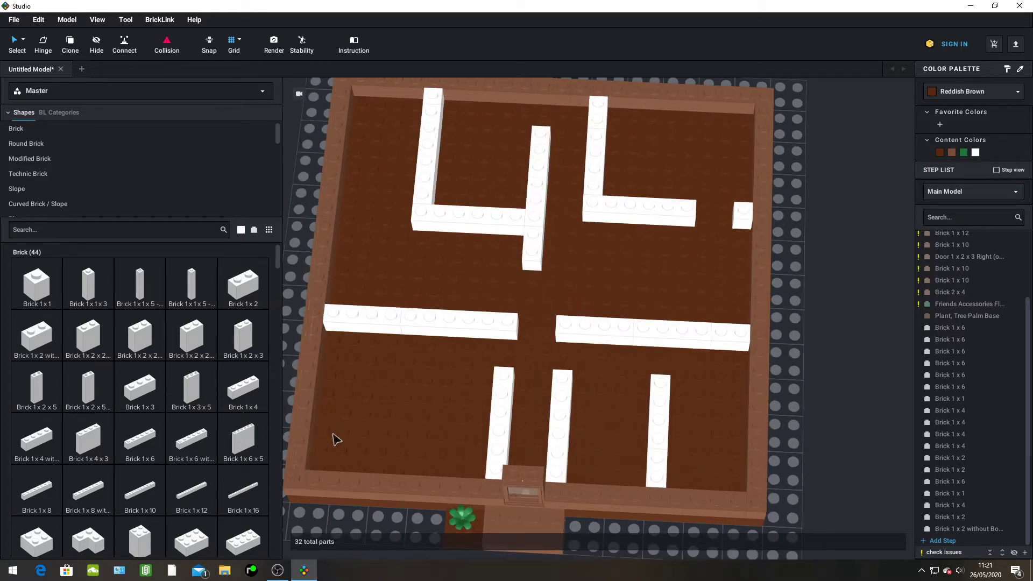
right_click_drag(346, 429, 265, 418)
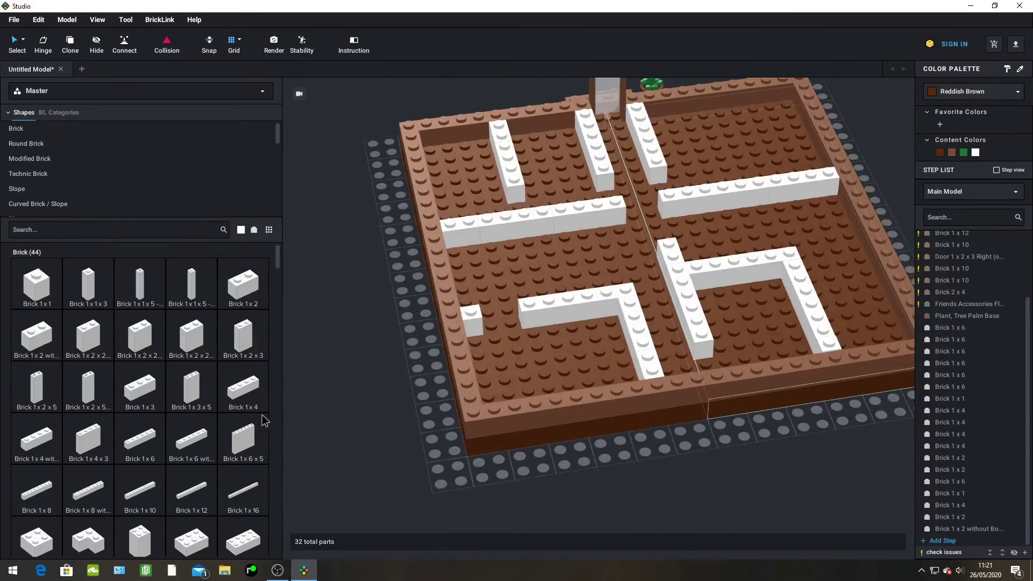
Browse the standard Brick parts and switch the library to the Modified Brick category
scroll(630, 304, "up", 3)
scroll(643, 274, "up", 1)
scroll(573, 350, "down", 3)
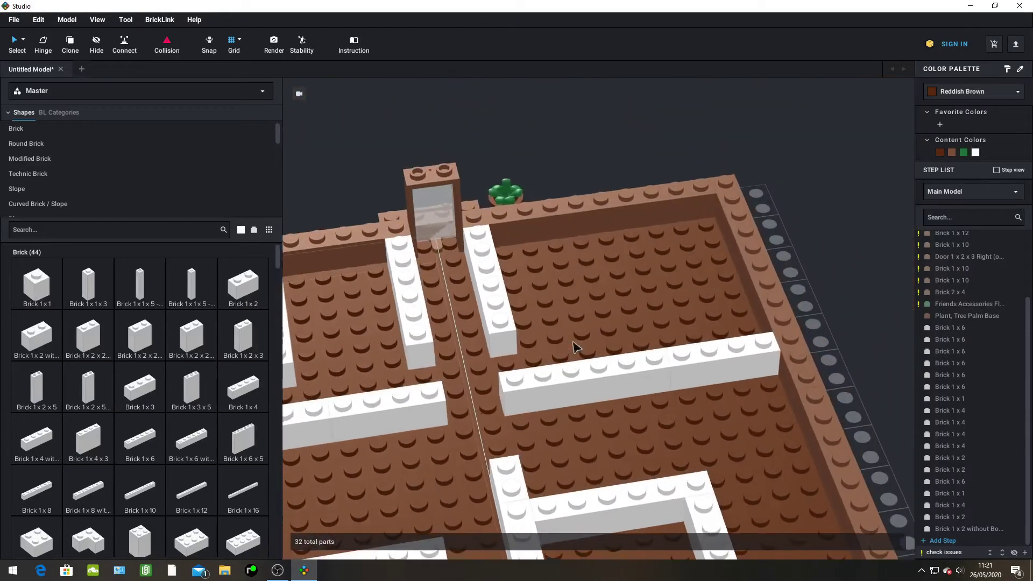
scroll(568, 357, "up", 4)
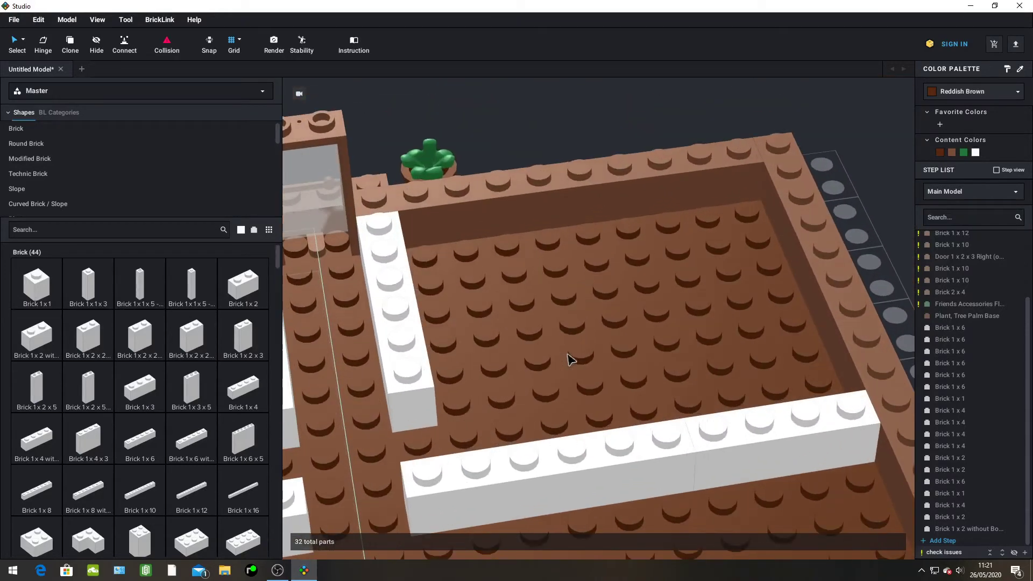
scroll(145, 264, "down", 5)
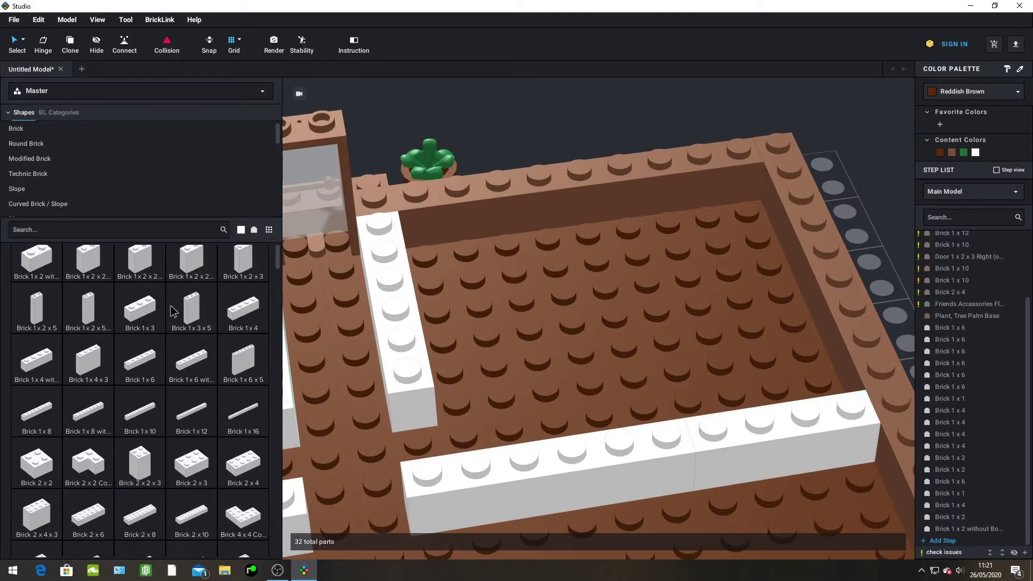
left_click(46, 161)
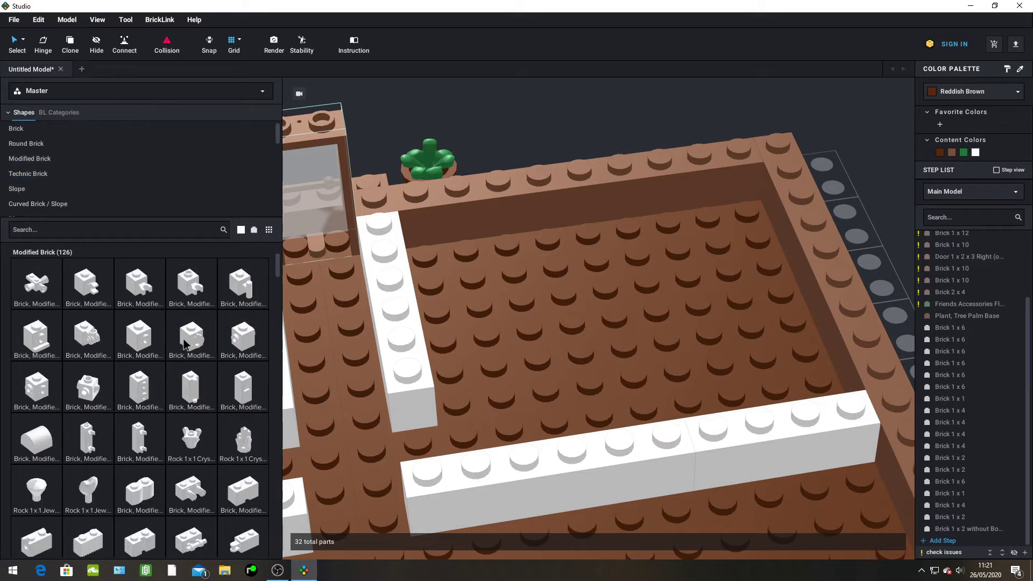
right_click(231, 344)
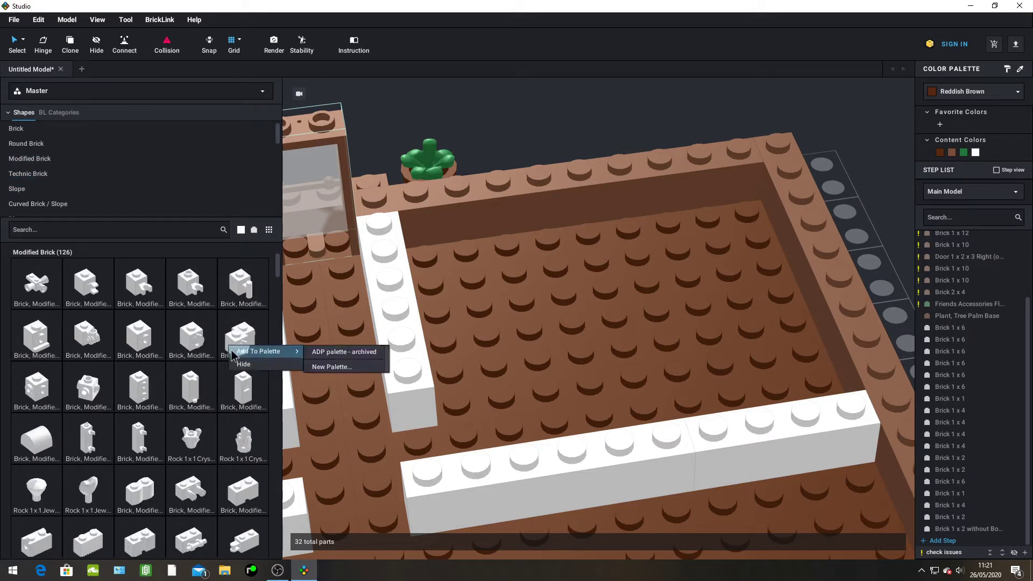
left_click(511, 145)
left_click(539, 139)
key("Delete")
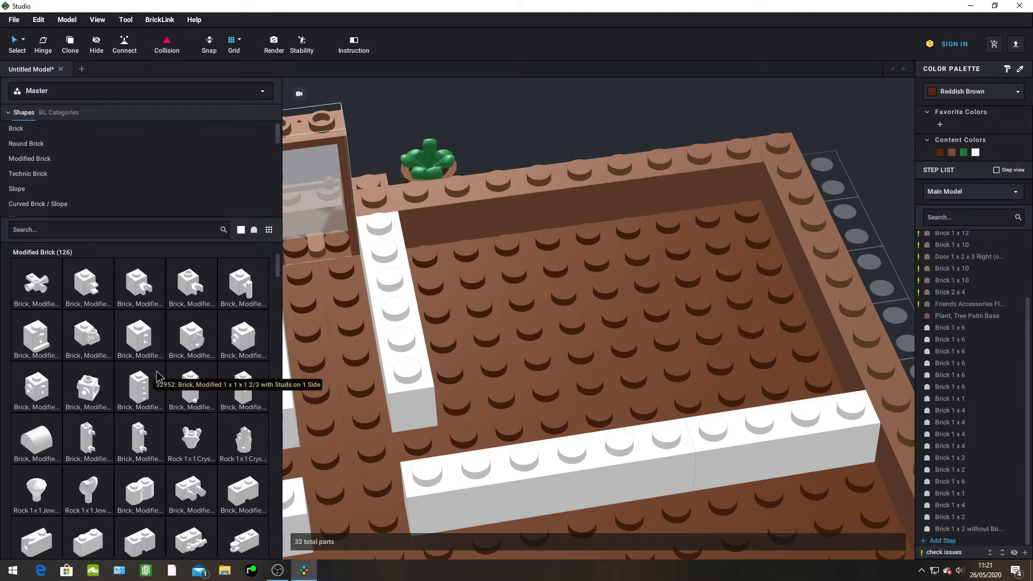
Place a Brick, Modified 1 x 1 with Headlight against the front wall's inner side, turned so its slotted back faces the room
left_click_drag(59, 335, 545, 330)
key("Left")
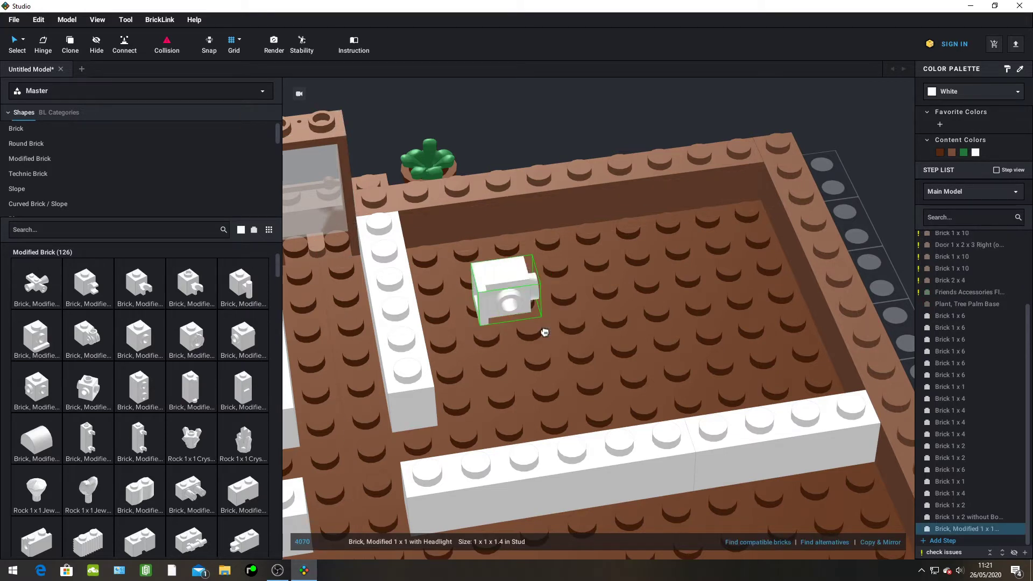
key("Left")
key("Up")
key("Left")
key("Left")
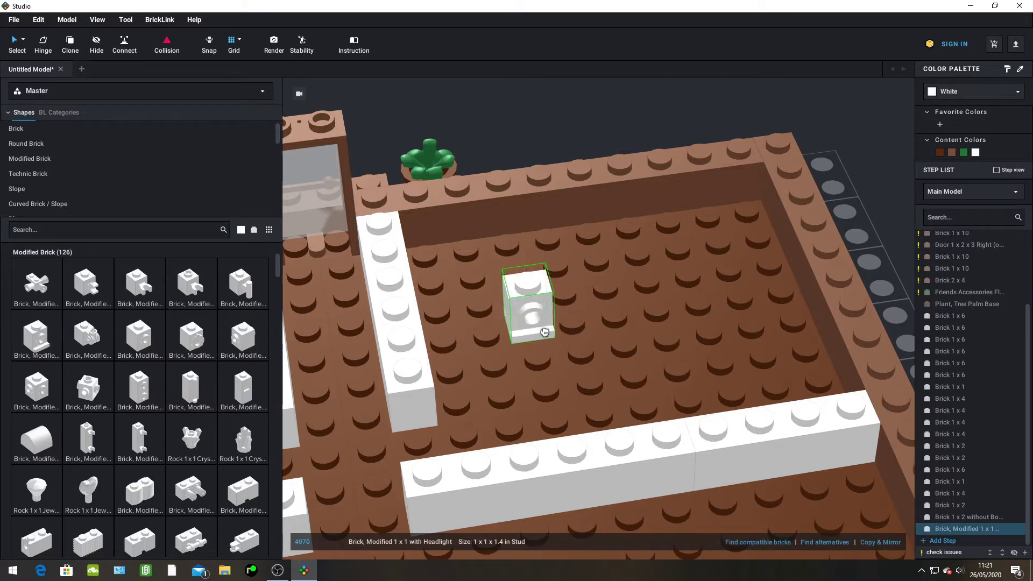
left_click_drag(545, 332, 630, 233)
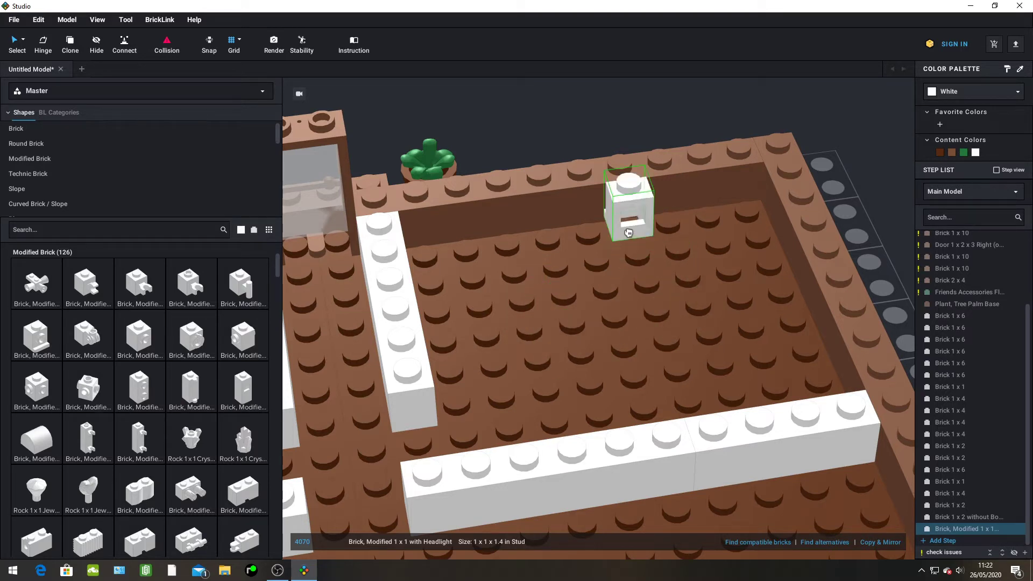
left_click(628, 233)
key("Escape")
left_click(629, 213)
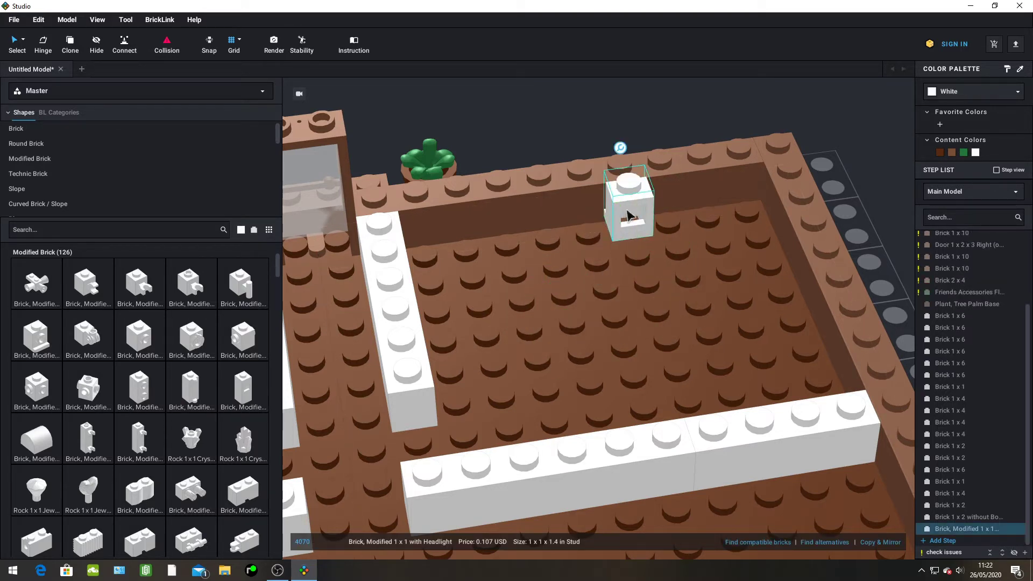
Recolour the headlight brick at the front wall to Black
left_click(965, 97)
left_click(930, 122)
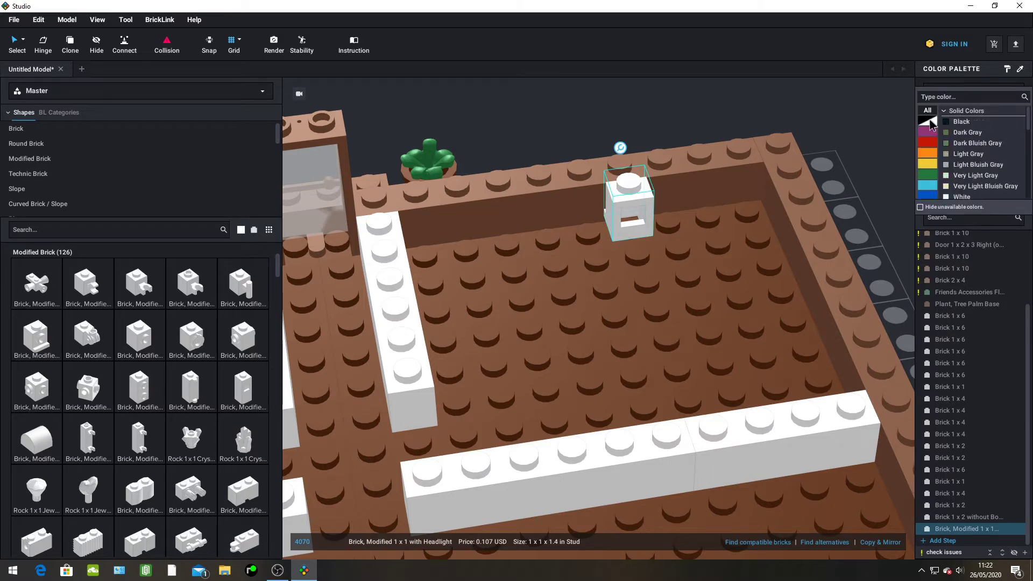
left_click(945, 123)
left_click(852, 133)
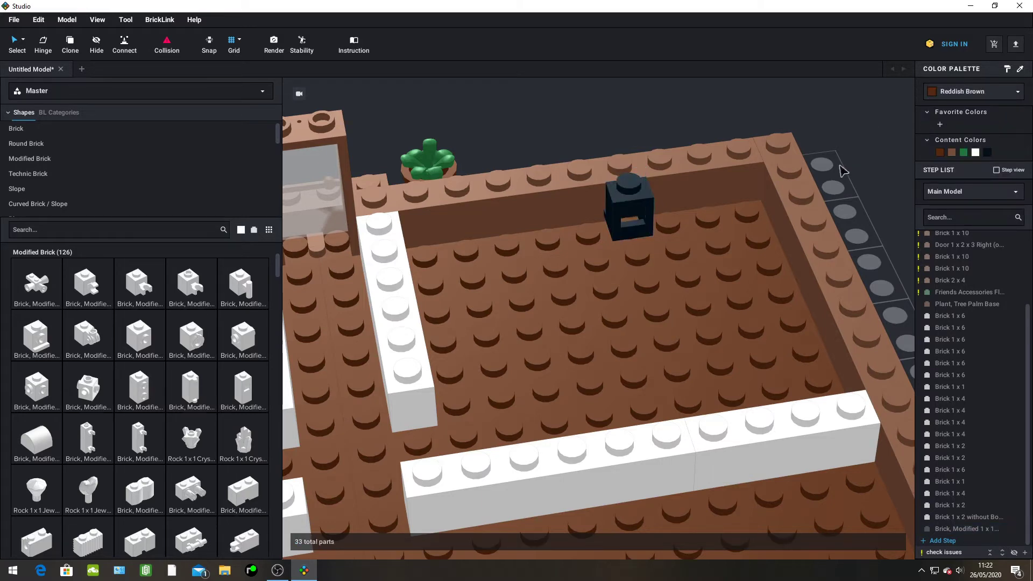
mouse_move(843, 172)
right_mouse_down()
mouse_move(841, 159)
mouse_move(842, 171)
mouse_move(826, 174)
right_mouse_up()
right_click_drag(753, 184, 729, 185)
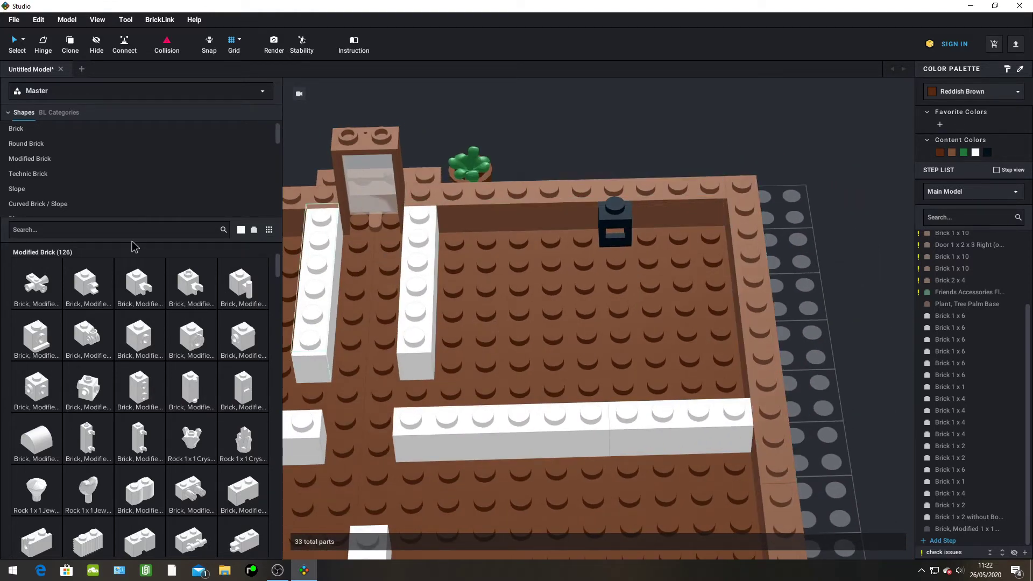
scroll(142, 319, "down", 5)
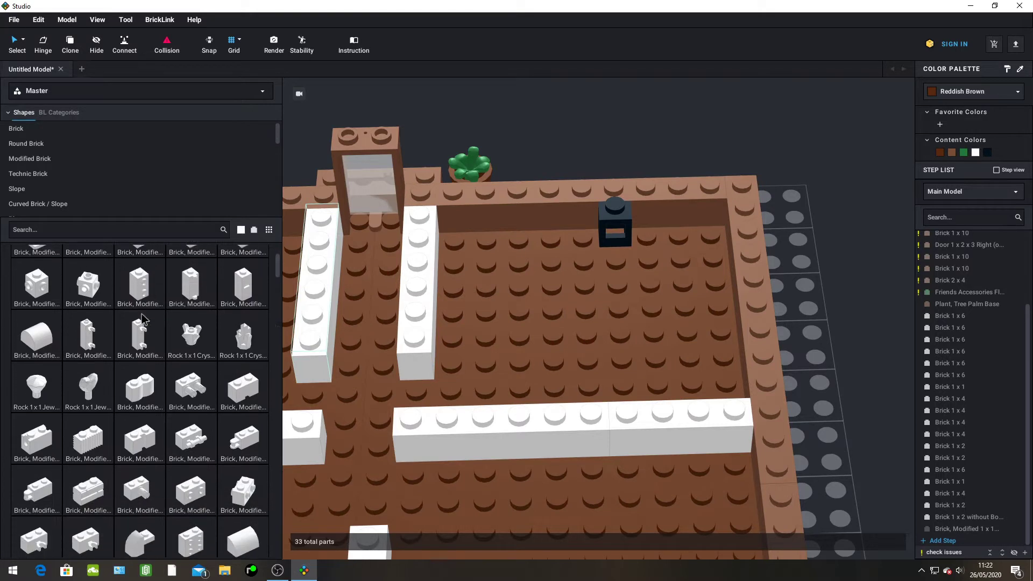
scroll(142, 319, "down", 5)
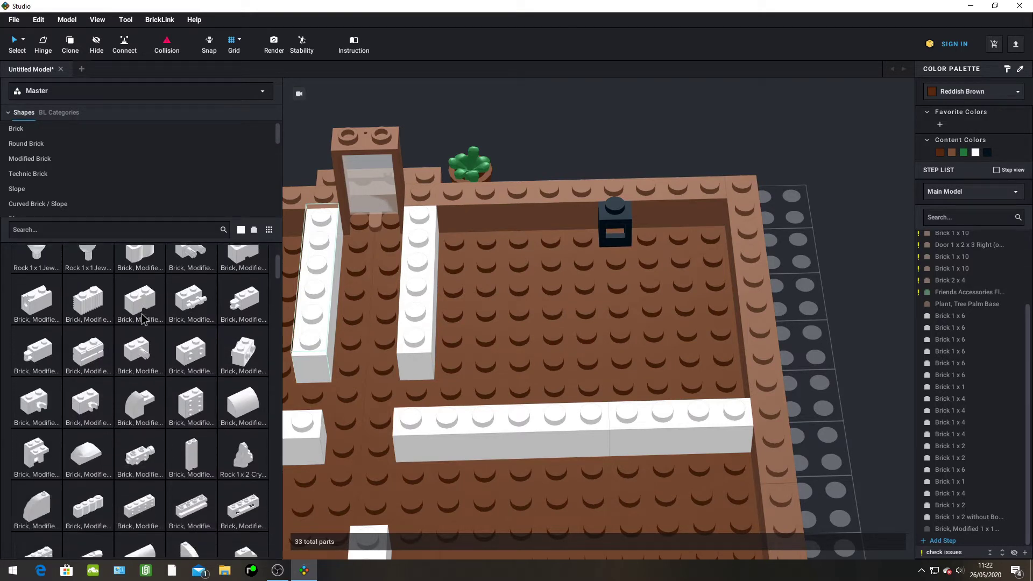
left_click(24, 129)
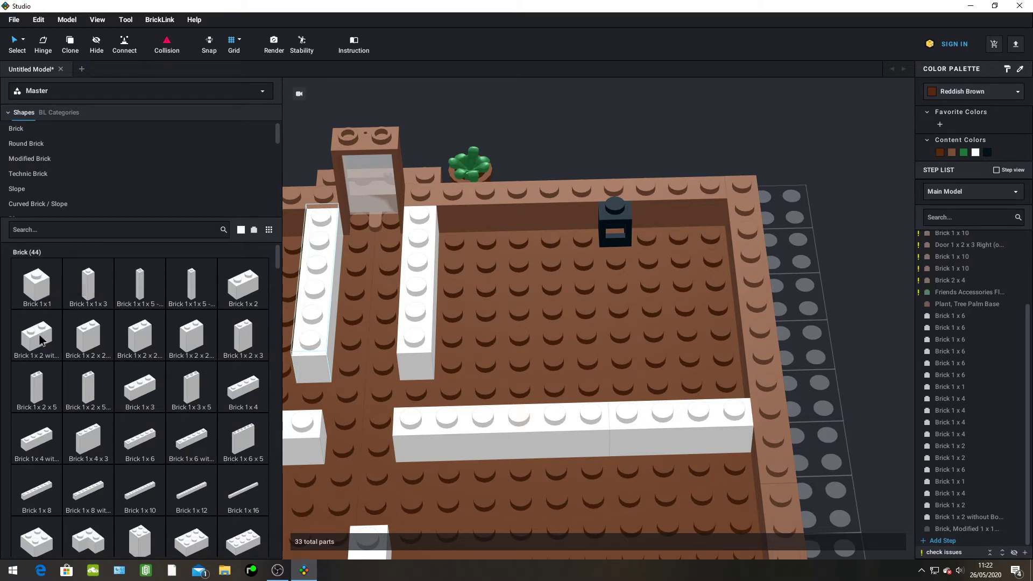
left_click_drag(41, 337, 585, 249)
key("Delete")
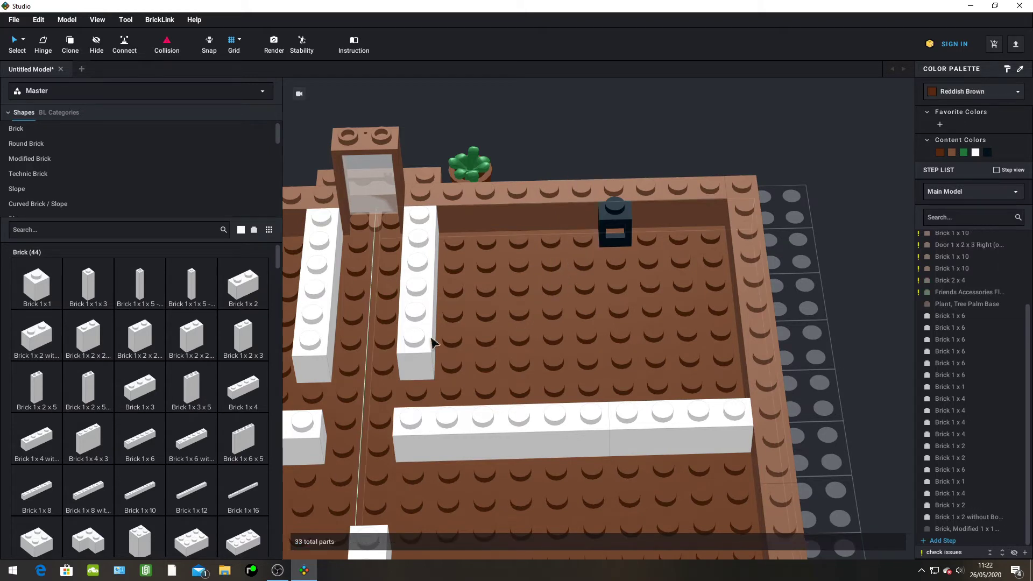
Search the parts for "1 x 1 x 2" and place a Brick, Modified 1 x 1 x 1 2/3 with Studs on 1 Side beside the black brick
scroll(110, 404, "down", 4)
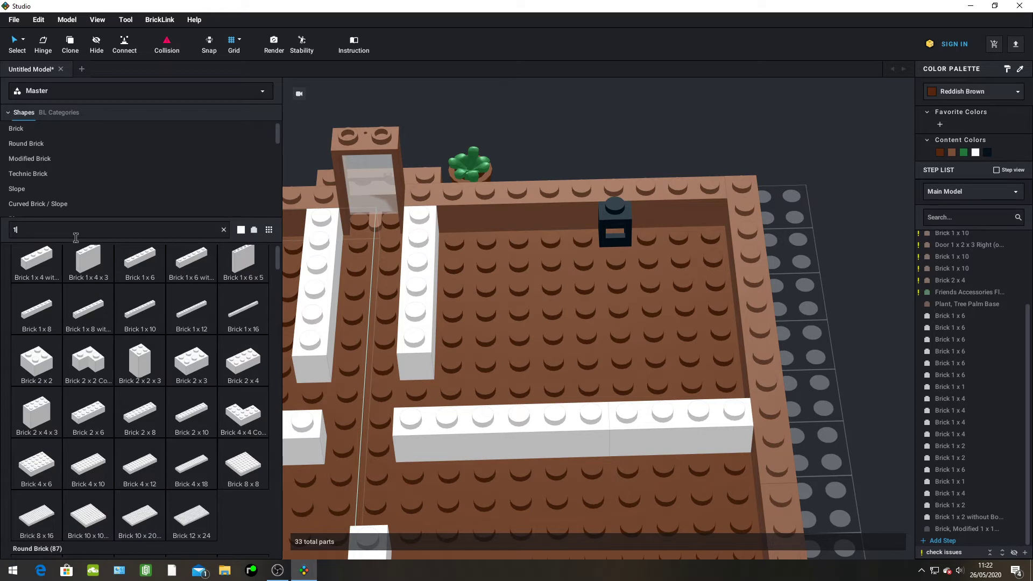
type("2")
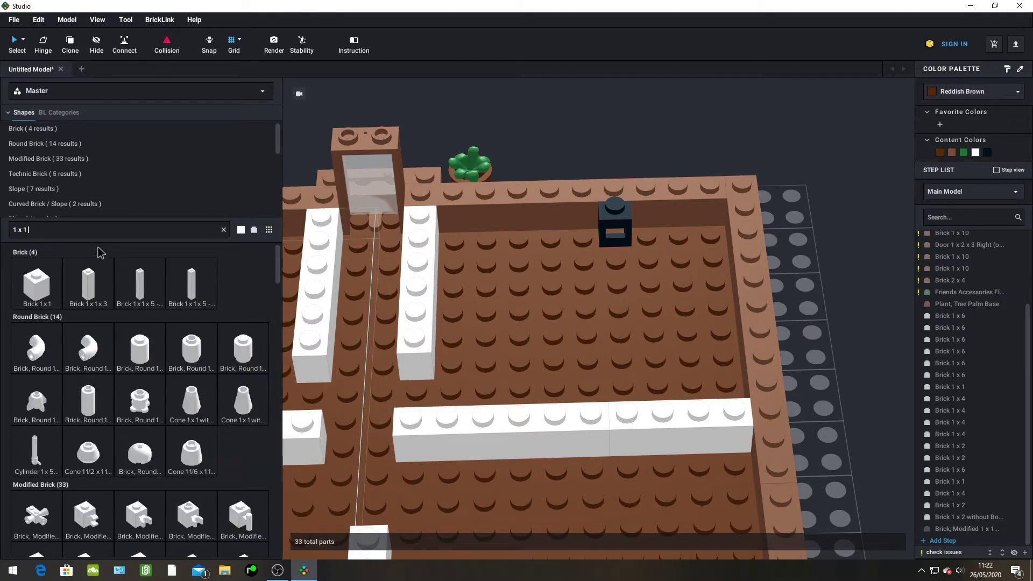
type("2")
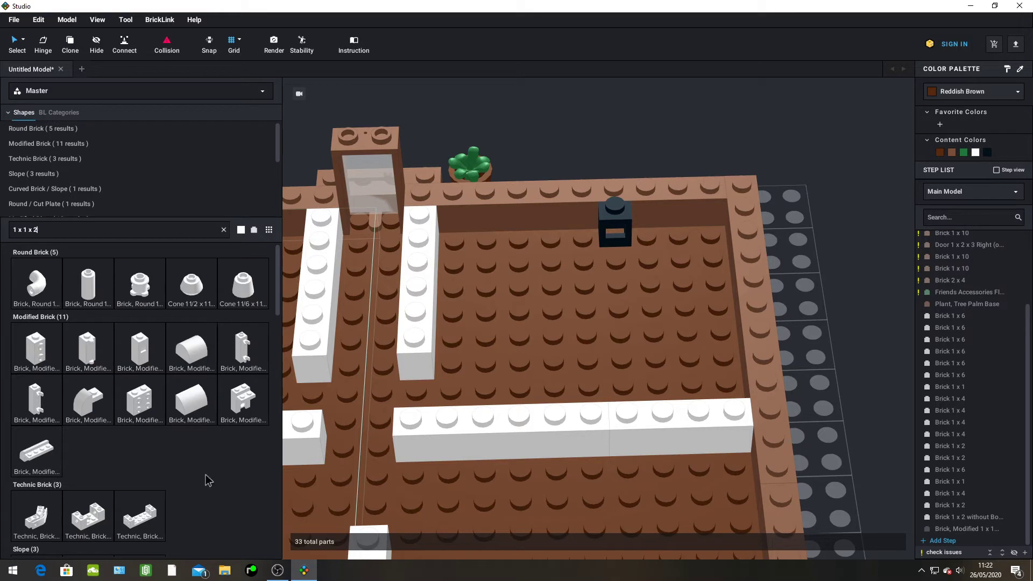
left_click(35, 347)
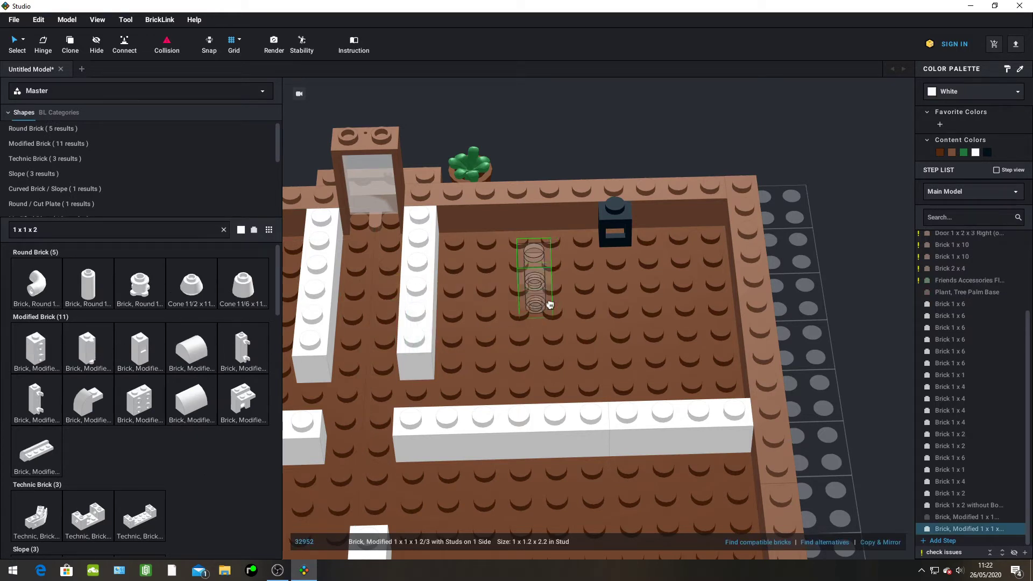
left_click(586, 240)
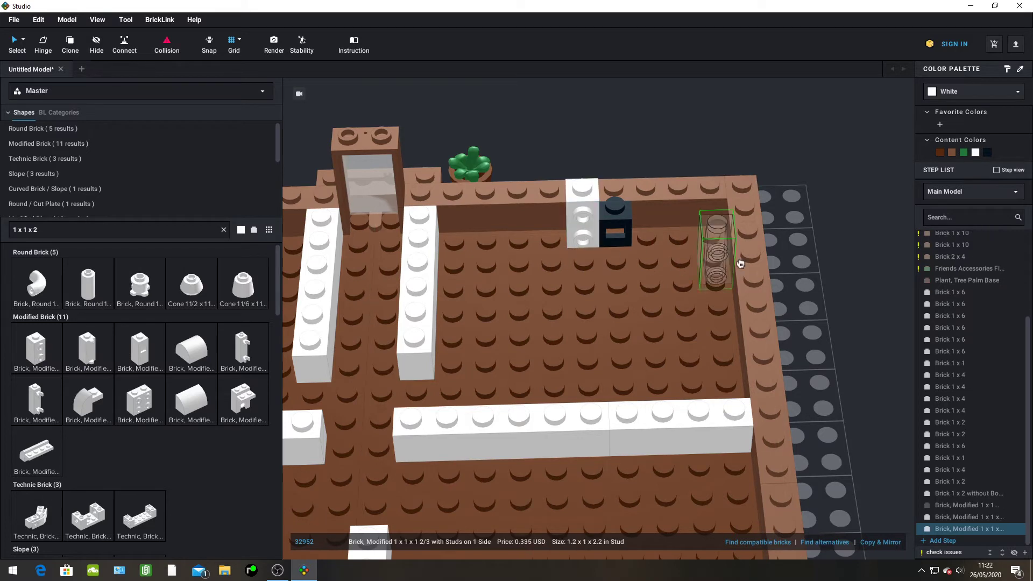
Search the parts for "tile" and attach a Tile 1 x 2 with Groove upright to the white modified brick's side studs
left_click(55, 230)
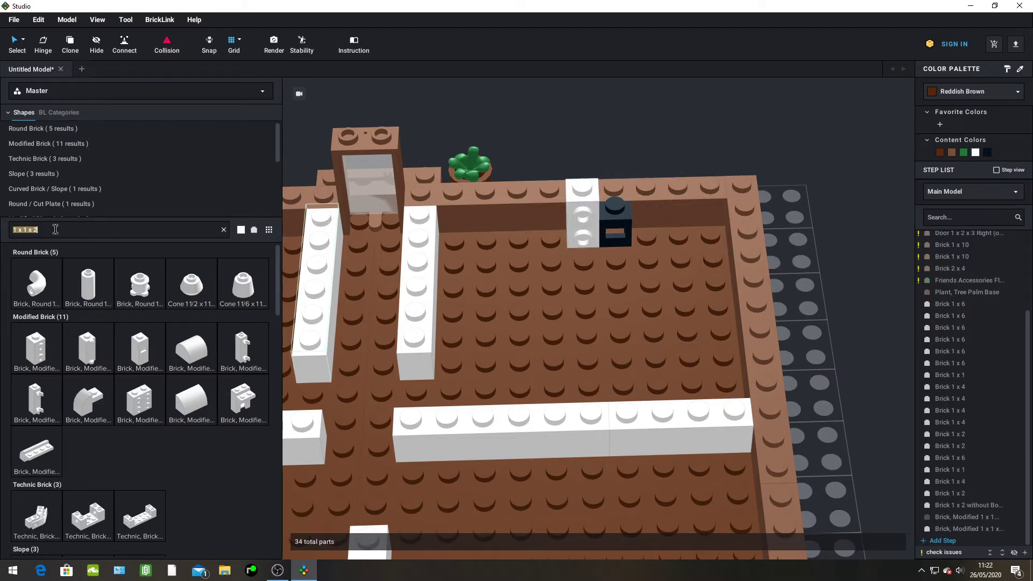
type("tilre")
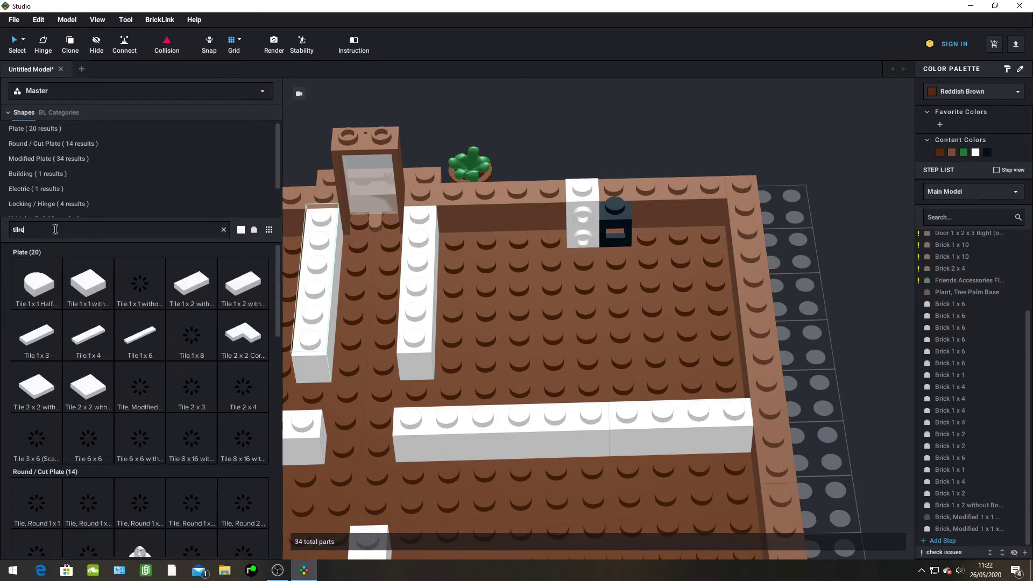
key("BackSpace")
key("BackSpace")
type("e")
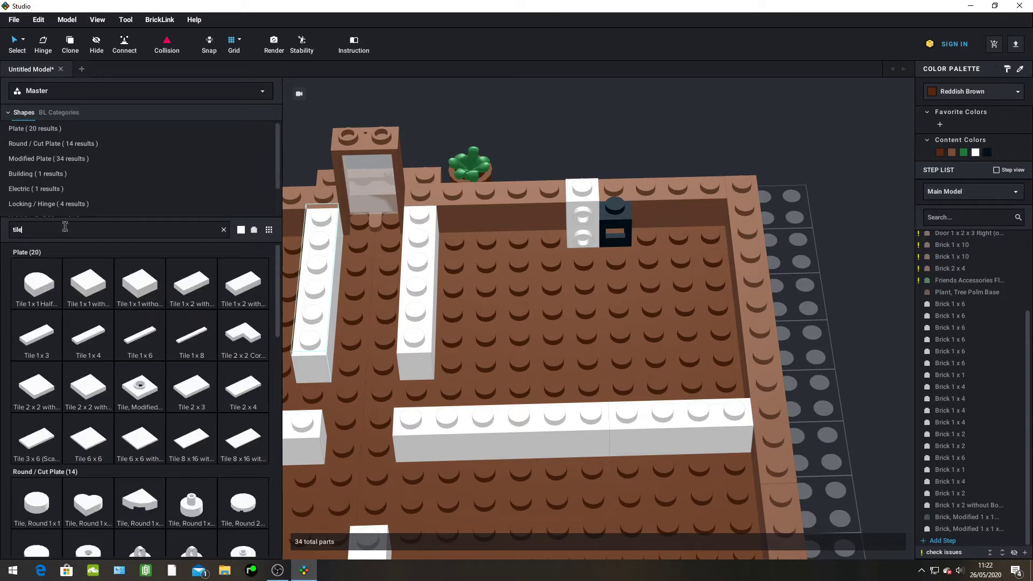
left_click_drag(197, 291, 583, 268)
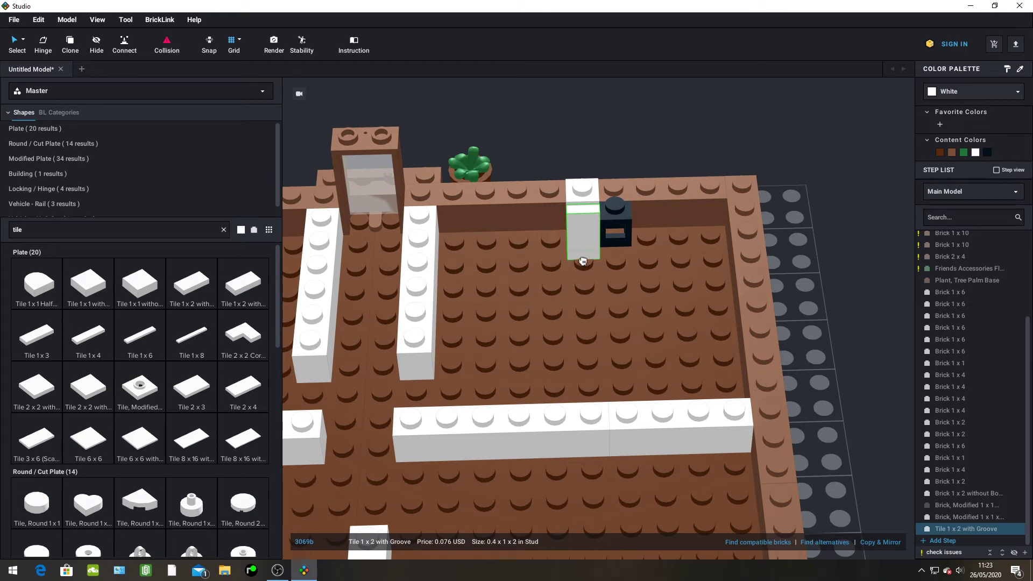
left_click(583, 263)
key("Escape")
Try to reseat the upright Tile 1 x 2 flush against the side studs of the white modified brick
right_click_drag(533, 297, 571, 302)
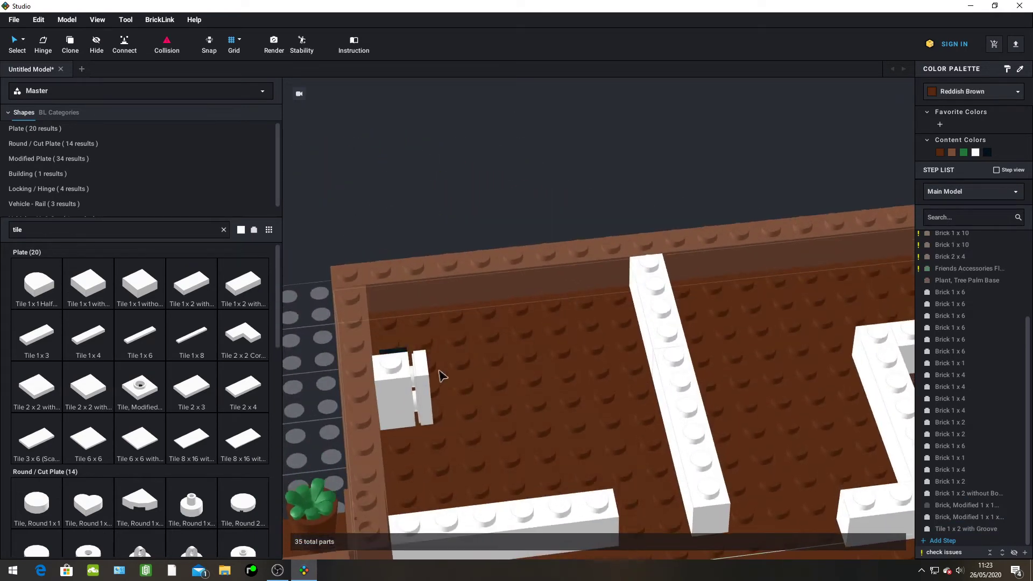
left_click_drag(425, 384, 459, 387)
mouse_move(459, 387)
right_mouse_down()
mouse_move(459, 421)
mouse_move(460, 399)
right_mouse_up()
left_click_drag(460, 399, 426, 383)
mouse_move(483, 396)
right_mouse_down()
mouse_move(427, 386)
mouse_move(498, 396)
right_mouse_up()
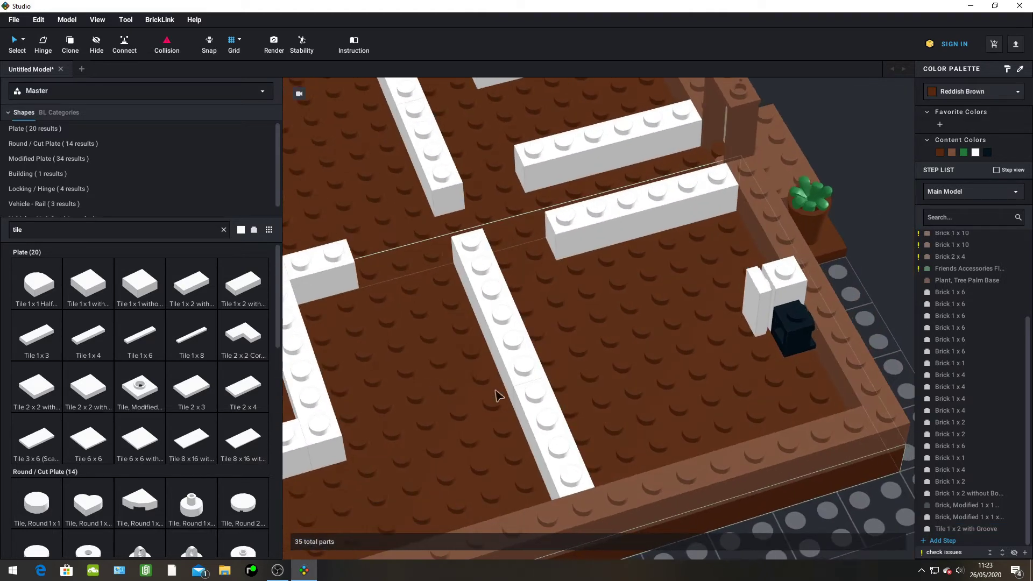
right_click_drag(622, 394, 565, 422)
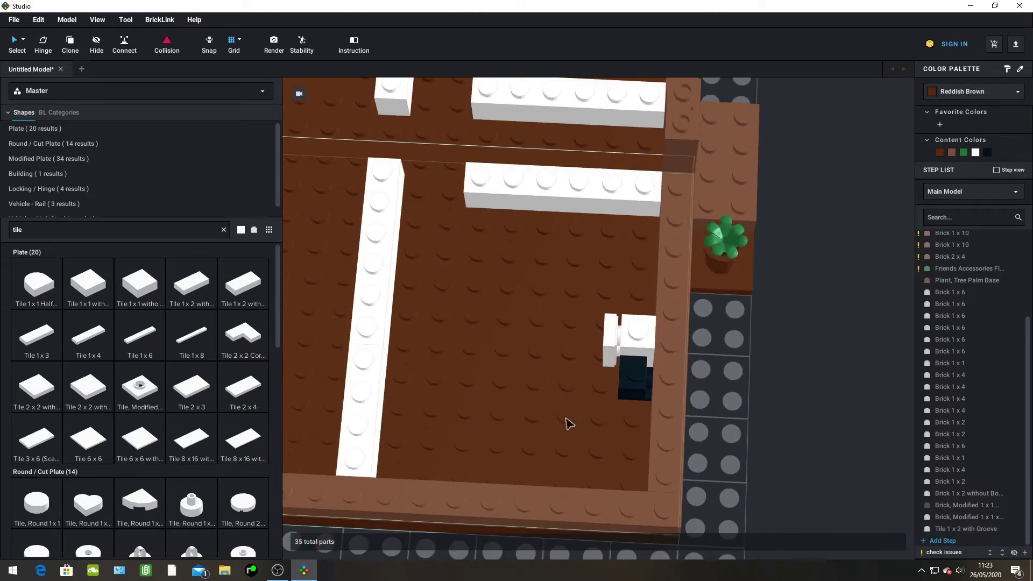
left_click_drag(612, 360, 563, 400)
right_click_drag(564, 400, 612, 388)
left_click_drag(612, 387, 599, 417)
right_click(533, 319)
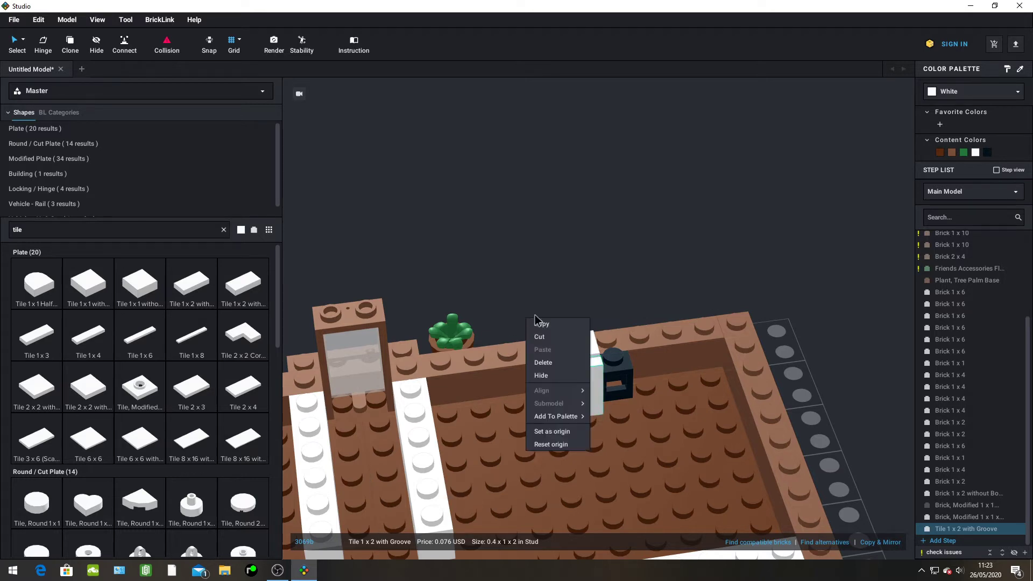
left_click(528, 295)
right_click_drag(522, 260, 542, 267)
left_click(487, 260)
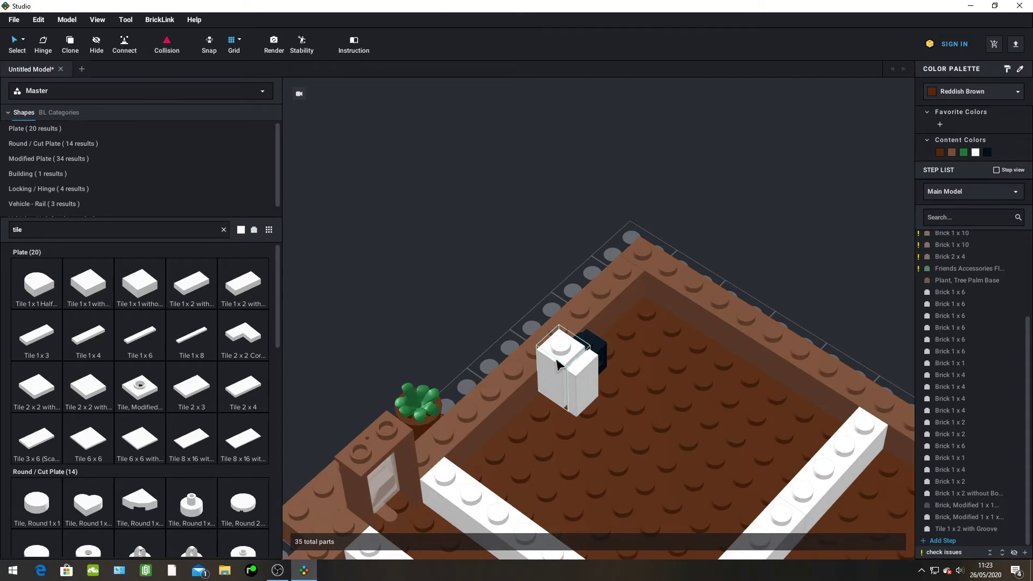
Try to shift the white modified brick behind the upright tile
left_click_drag(558, 364, 563, 401)
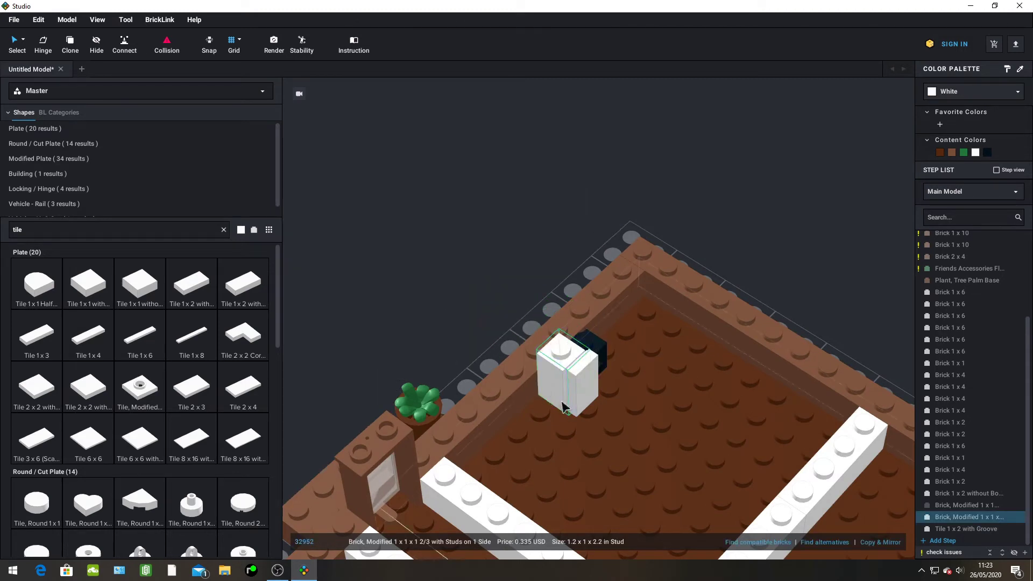
right_click(413, 297)
left_click(341, 258)
left_click(625, 401)
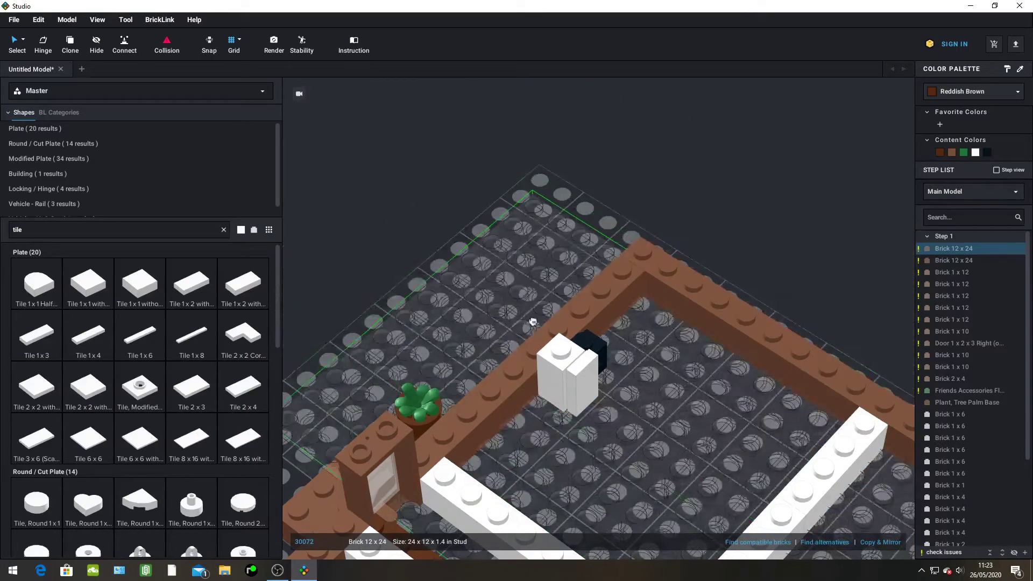
key("Escape")
Delete the white modified brick with side studs from behind the upright tile
right_click_drag(521, 264, 480, 261)
left_click(600, 323)
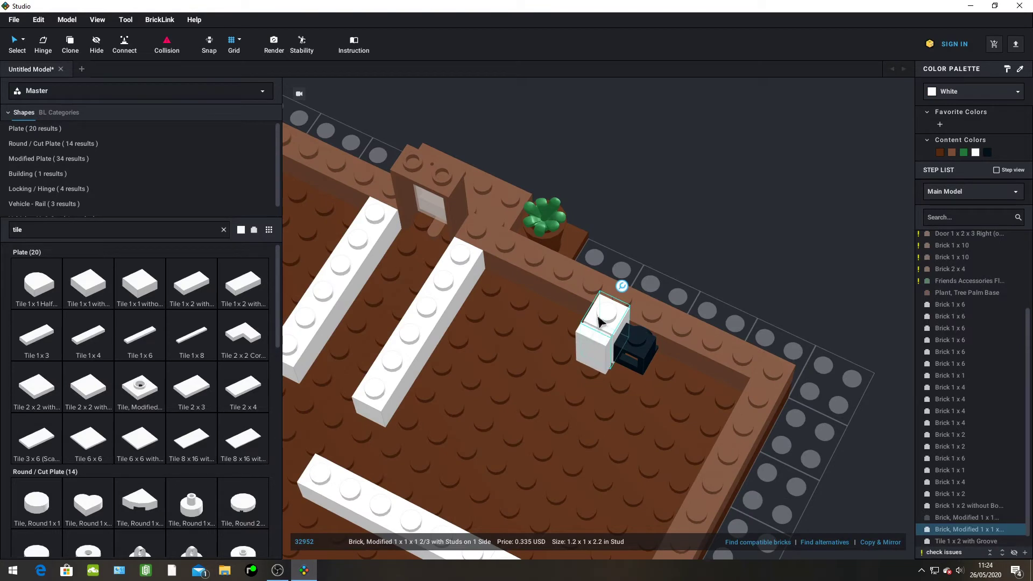
right_click(600, 323)
left_click(617, 371)
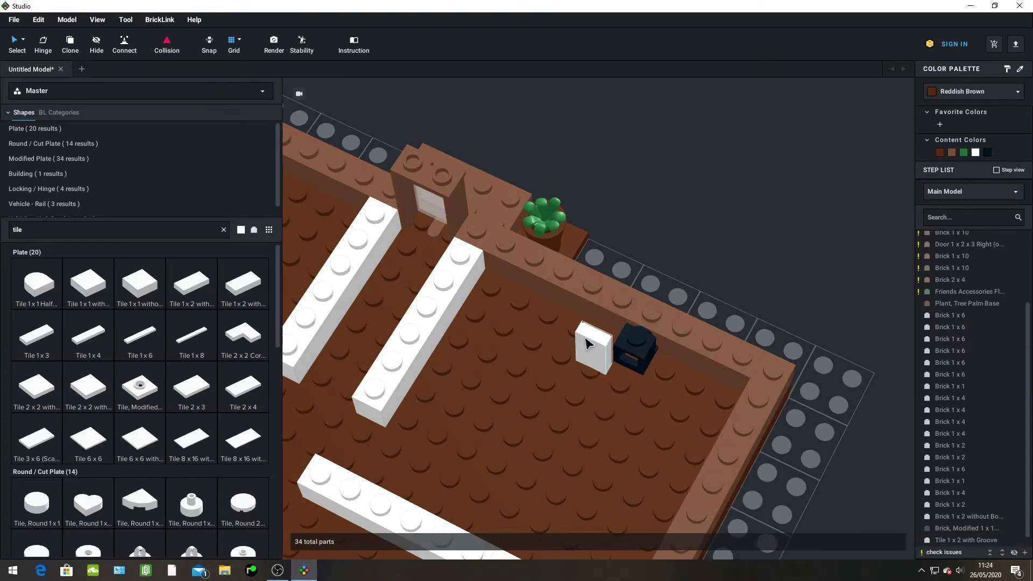
Delete the upright tile beside the black modified brick and search the parts for "1 x 1 x 2"
right_click(588, 343)
left_click(591, 388)
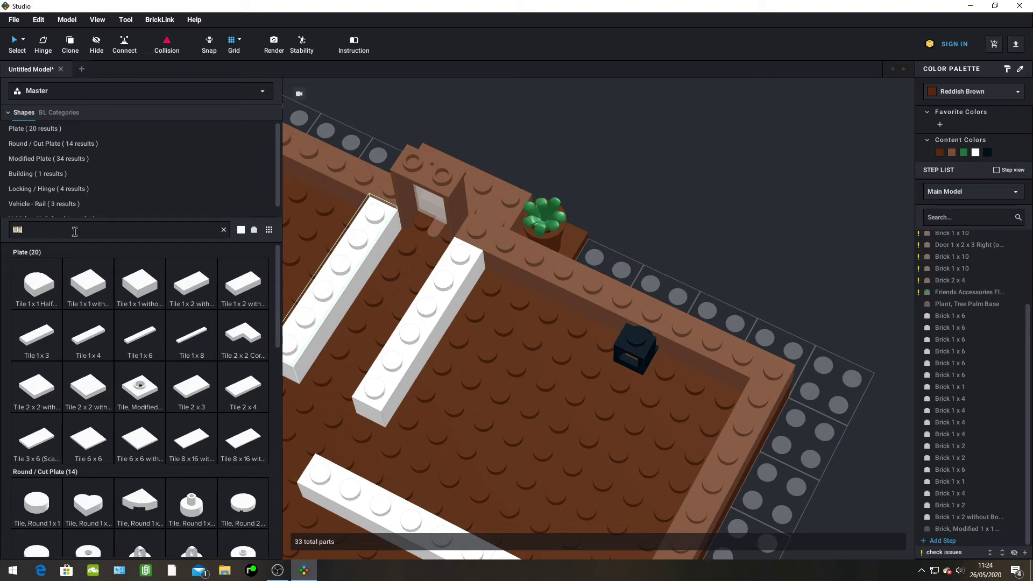
key("BackSpace")
type("1 x 1 x 2")
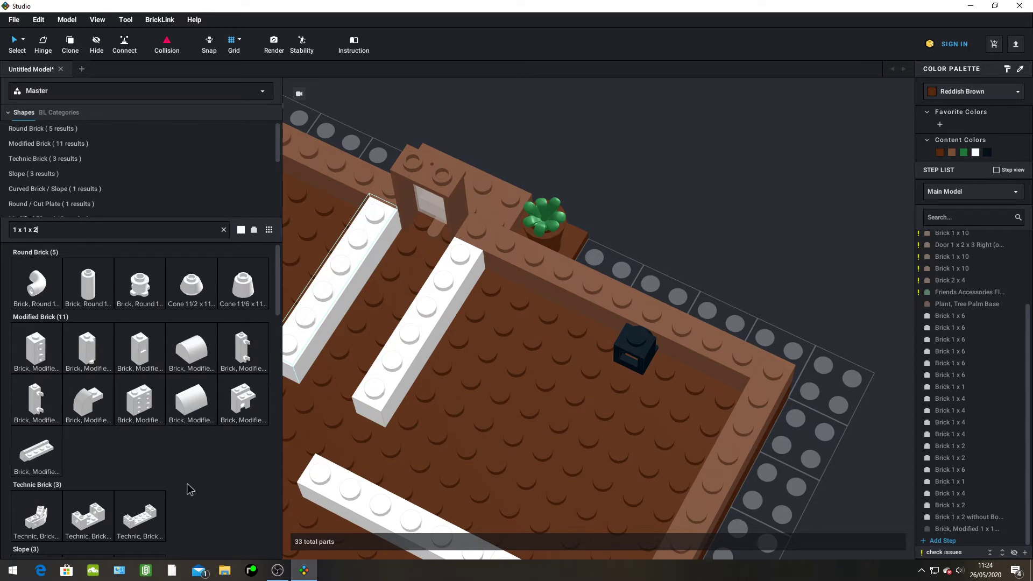
Look through the matching bricks, brackets, windows, doors and vehicle parts for one that suits the furniture
scroll(177, 480, "down", 2)
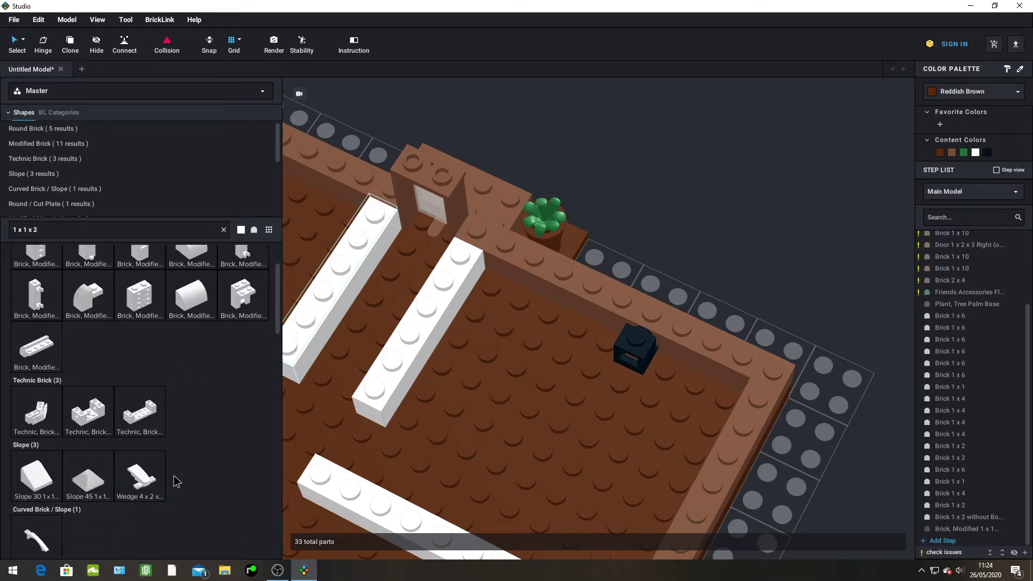
scroll(178, 481, "down", 9)
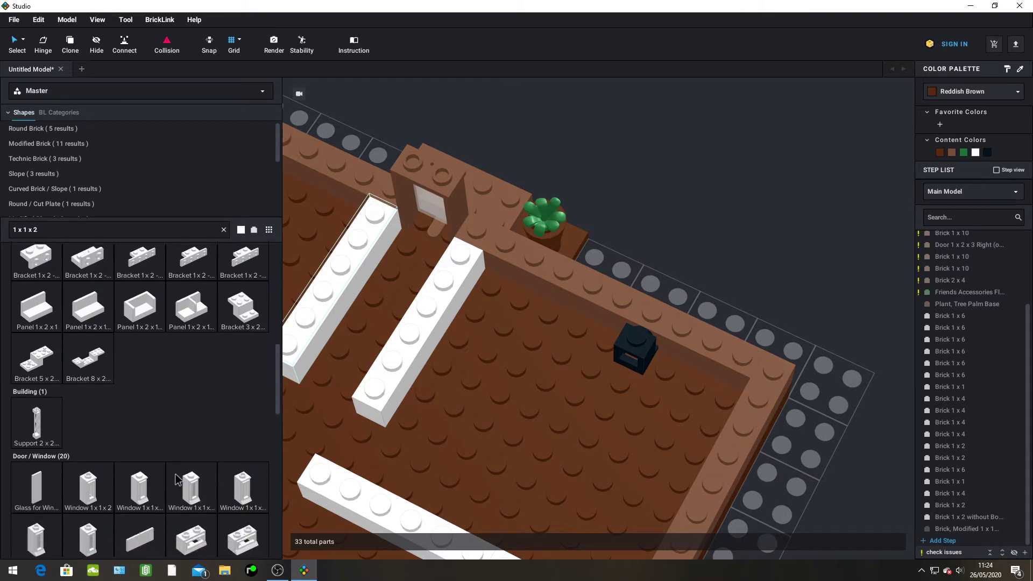
scroll(178, 481, "down", 1)
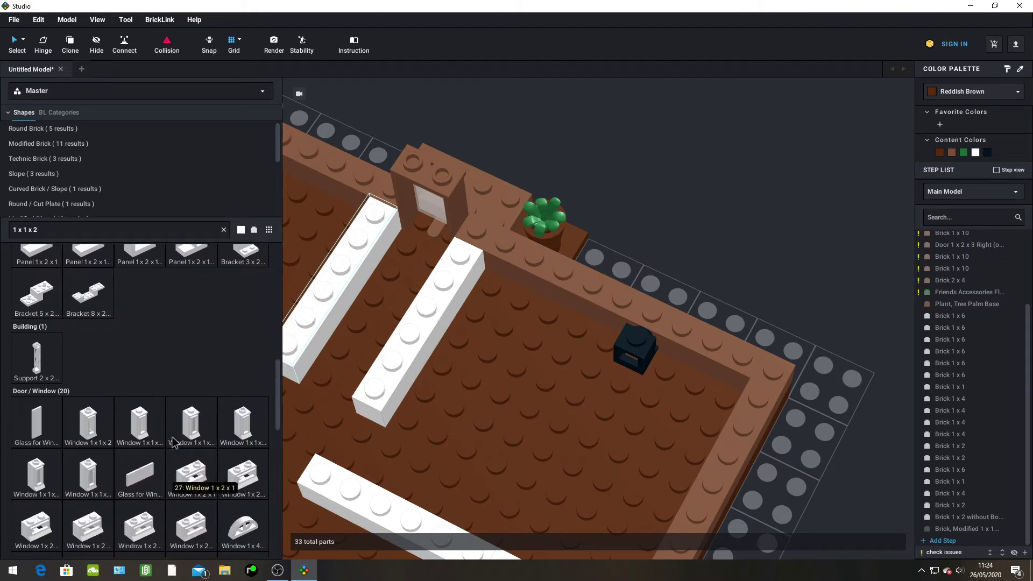
scroll(178, 376, "down", 2)
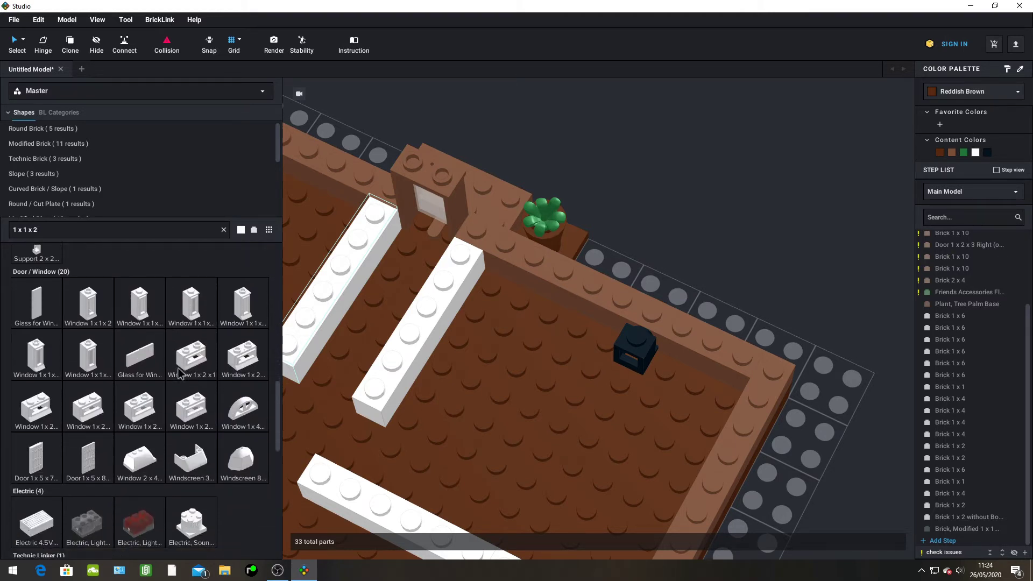
scroll(179, 373, "down", 1)
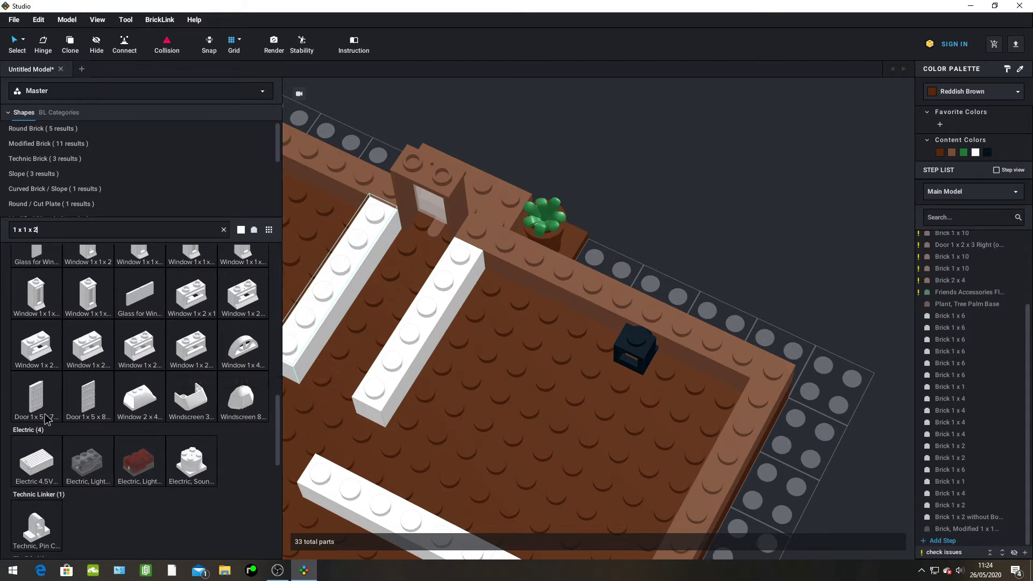
left_click(102, 403)
key("Escape")
scroll(103, 387, "down", 1)
scroll(124, 383, "down", 7)
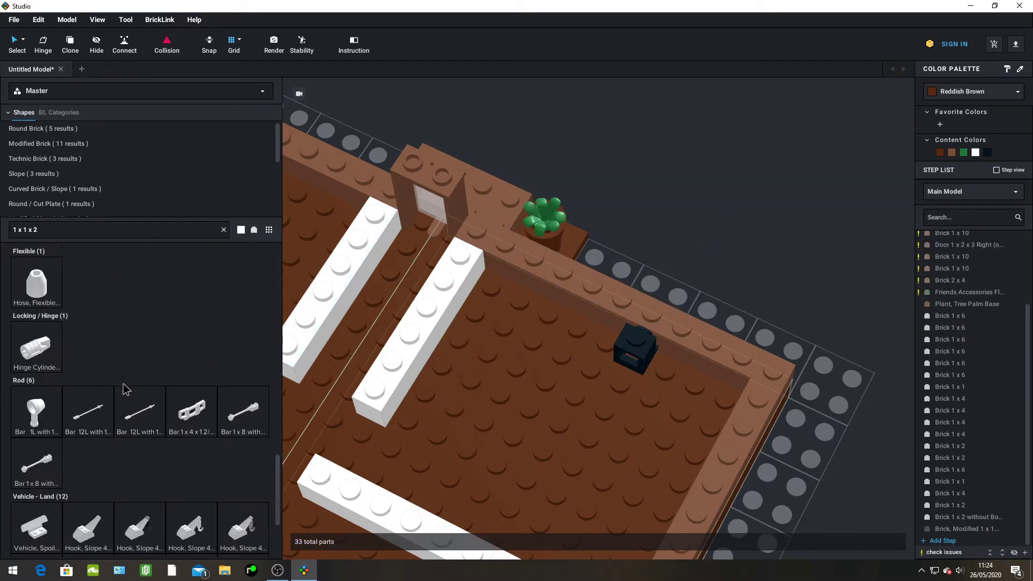
left_click_drag(192, 317, 635, 300)
scroll(203, 362, "down", 3)
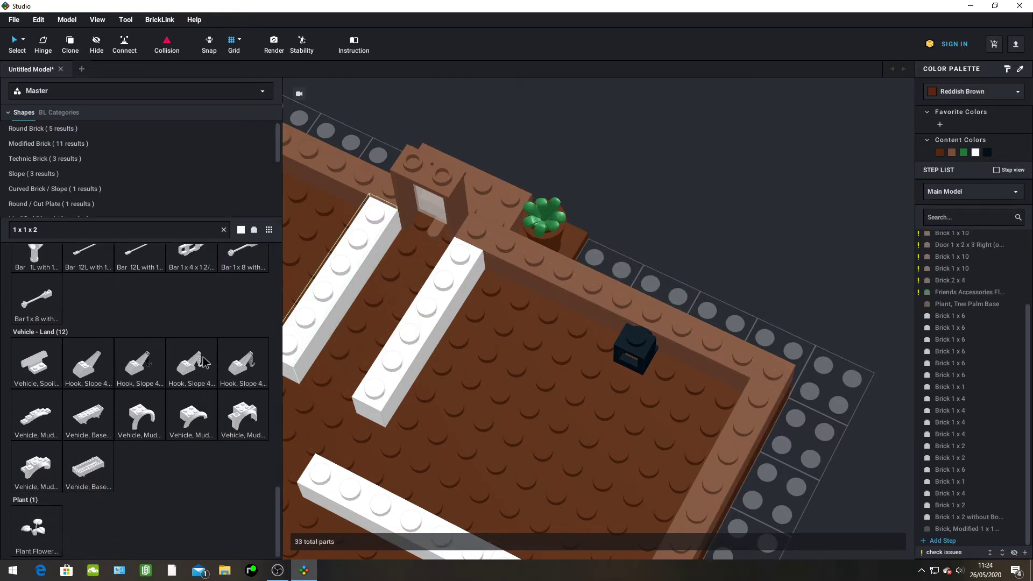
scroll(203, 362, "up", 6)
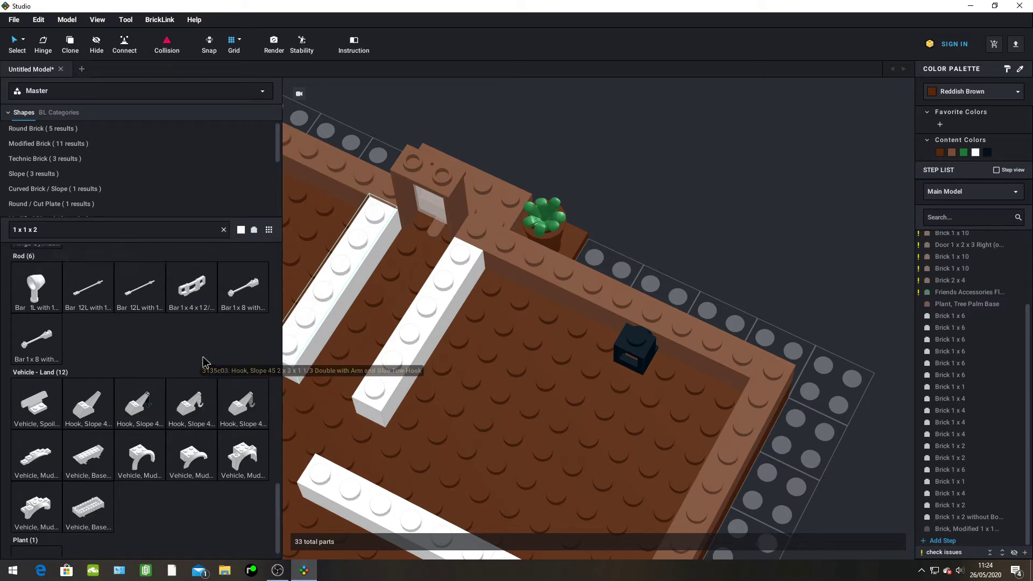
scroll(203, 362, "up", 5)
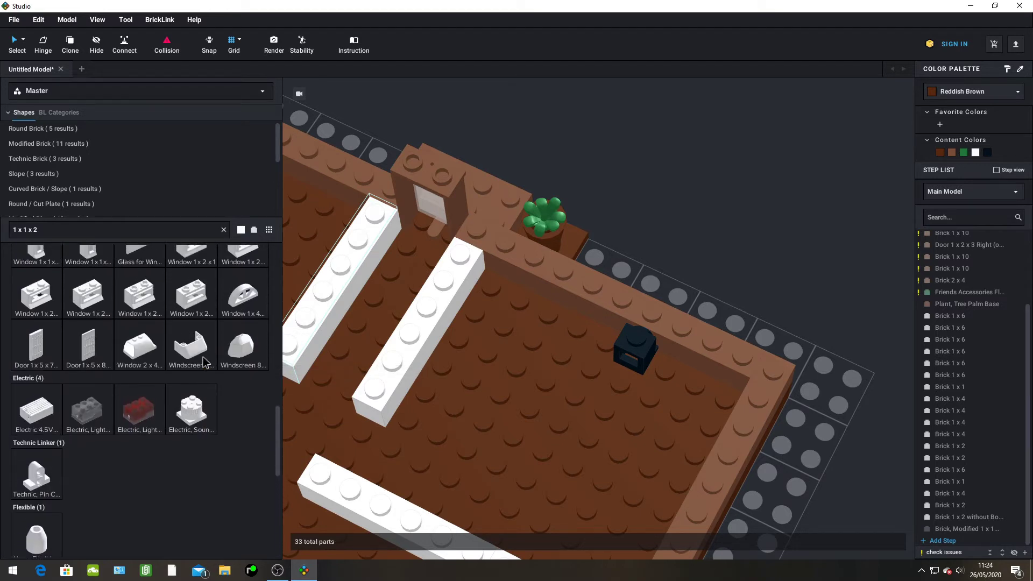
scroll(203, 362, "up", 6)
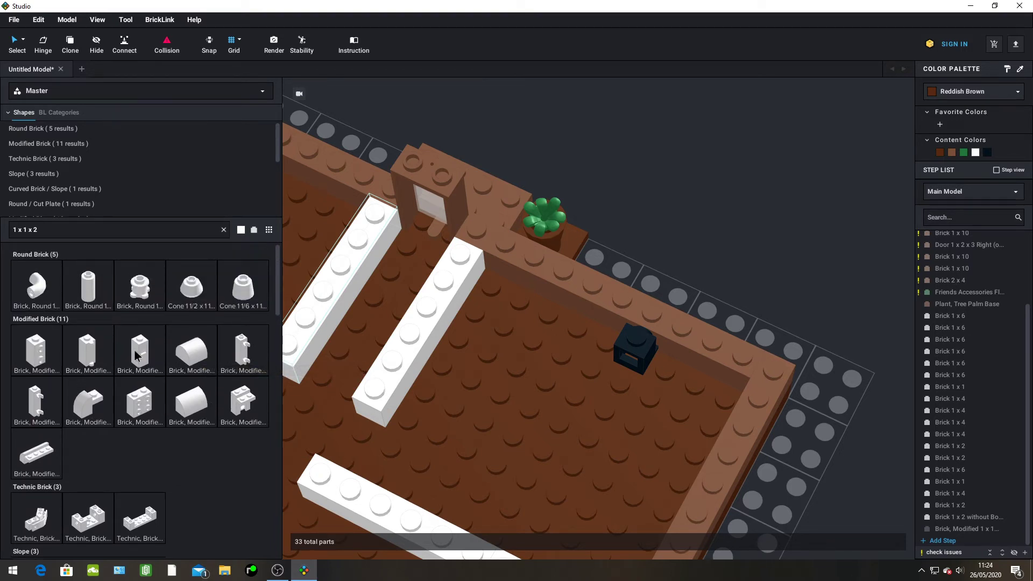
Try a Brick, Modified 1 x 1 x 2 with Square Hole on the room floor and remove it
left_click_drag(136, 355, 499, 396)
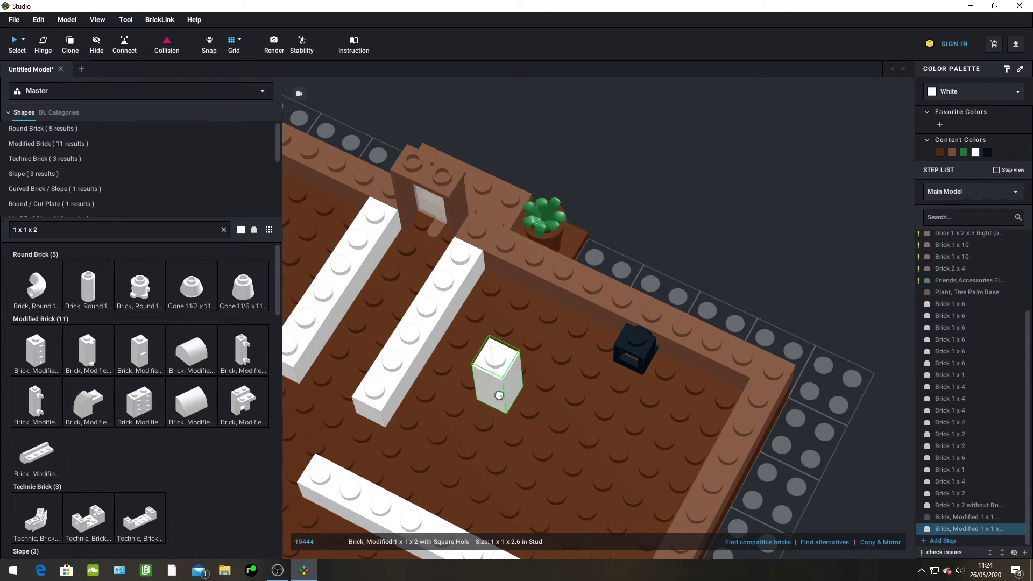
middle_click_drag(510, 398, 532, 383)
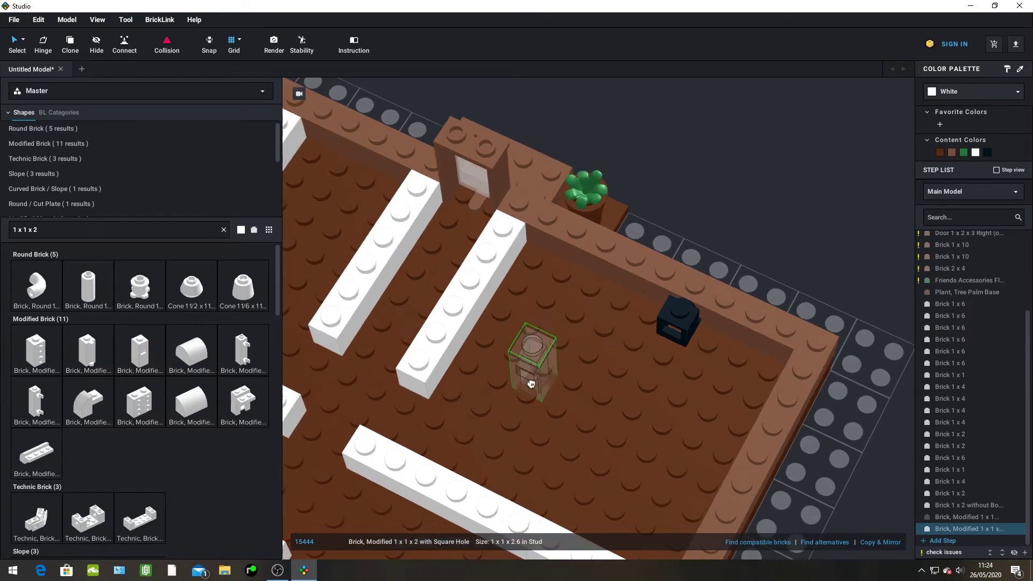
right_click_drag(532, 383, 548, 370)
key("Delete")
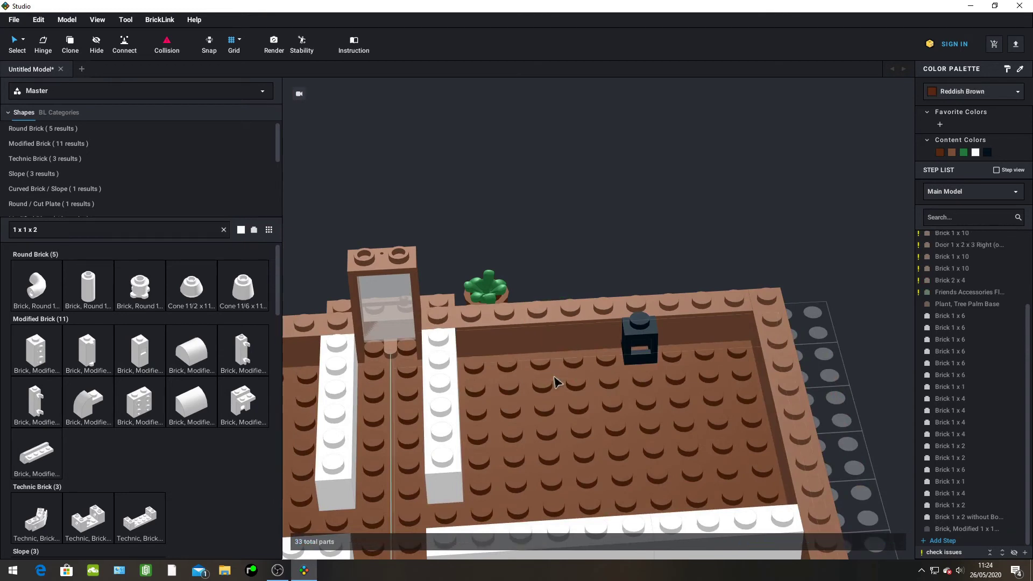
Bring in a white Brick, Modified 1 x 1 x 1 2/3 with Studs on 1 Side and carry it outside the house walls
left_click_drag(41, 345, 563, 413)
key("Right")
key("Right")
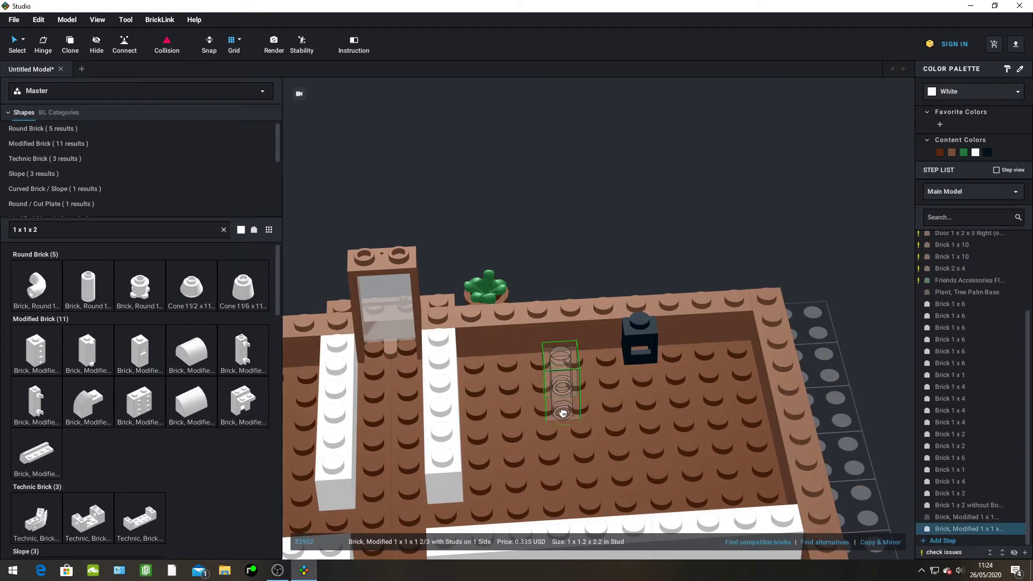
mouse_move(592, 425)
right_mouse_down()
mouse_move(599, 447)
mouse_move(608, 414)
right_mouse_up()
right_click_drag(686, 413, 674, 435)
left_click_drag(745, 445, 836, 408)
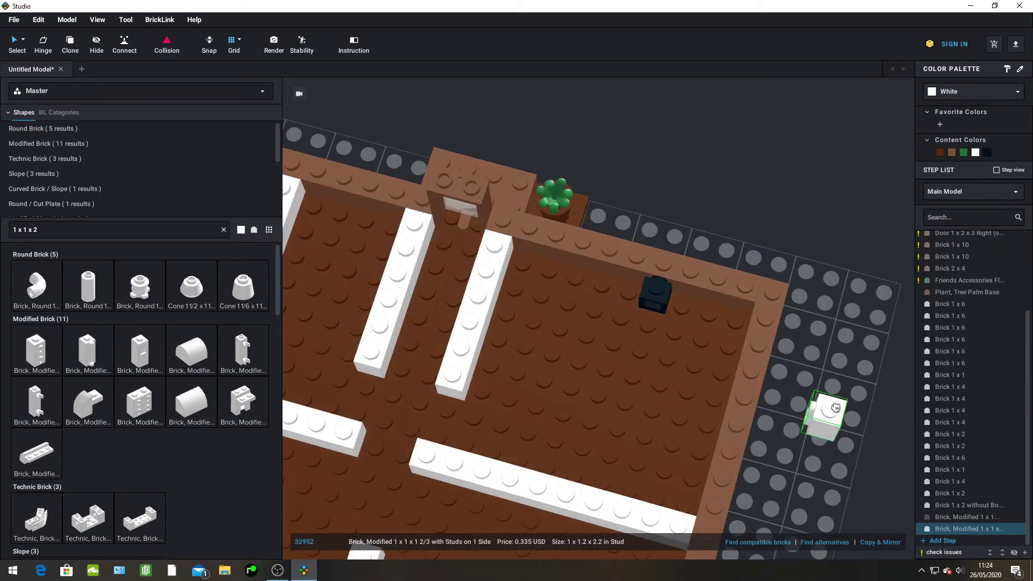
Rotate the brick with side studs and place a single copy on the empty grid outside the house
key("Right")
mouse_move(835, 408)
right_mouse_down()
mouse_move(808, 401)
mouse_move(848, 410)
right_mouse_up()
left_click_drag(856, 407, 859, 378)
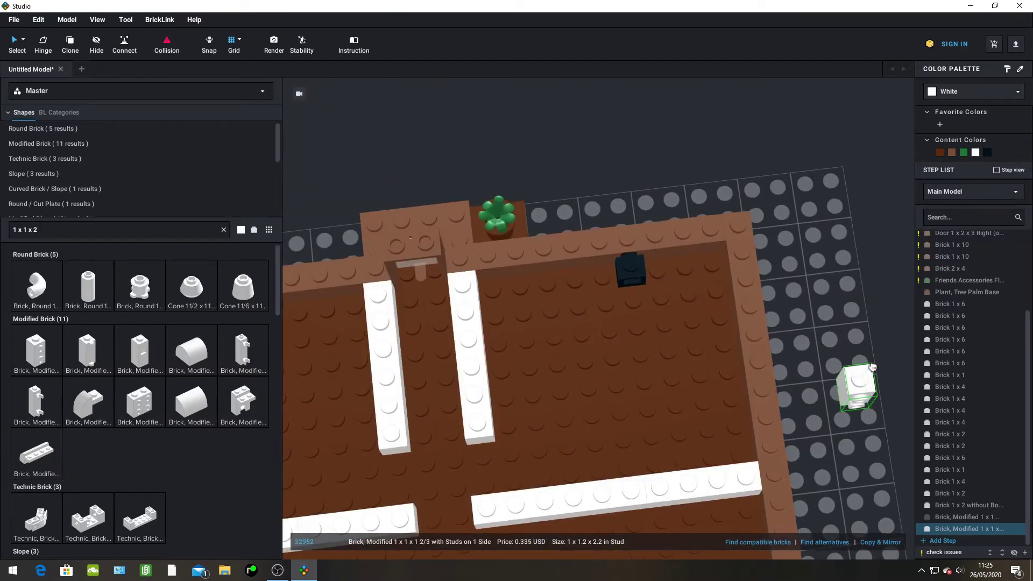
middle_click_drag(885, 371, 749, 352)
left_click_drag(748, 353, 706, 316)
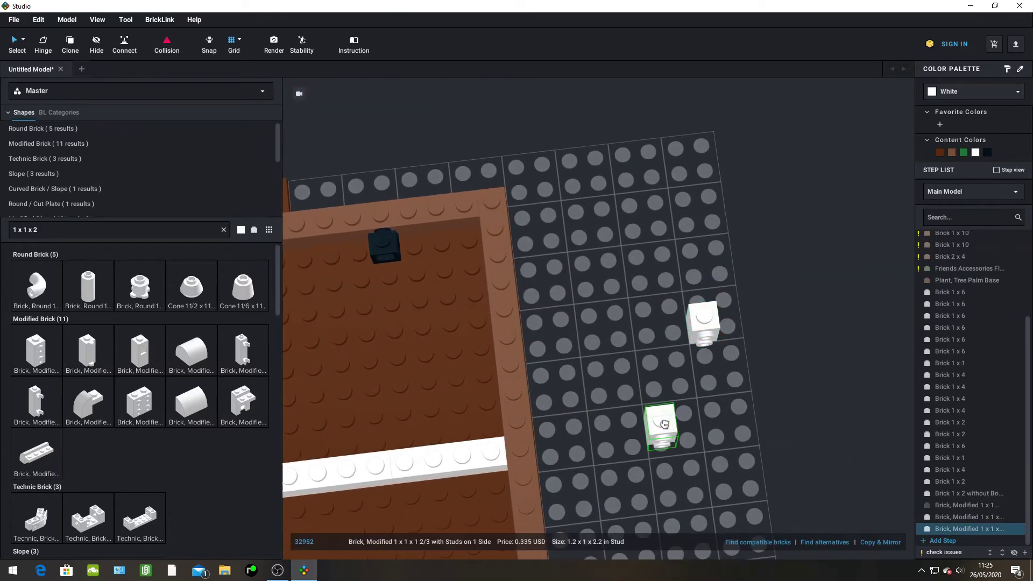
scroll(665, 415, "up", 3)
key("Escape")
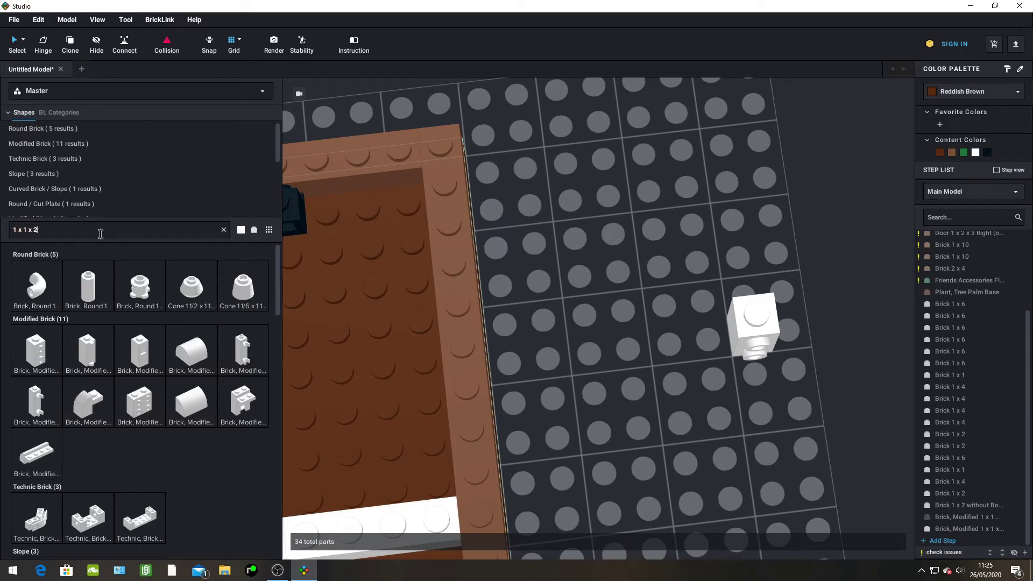
Search the parts for "tile" and bring a Tile 1 x 2 with Groove next to the brick's side studs
left_click(159, 174)
left_click(123, 229)
type("tile")
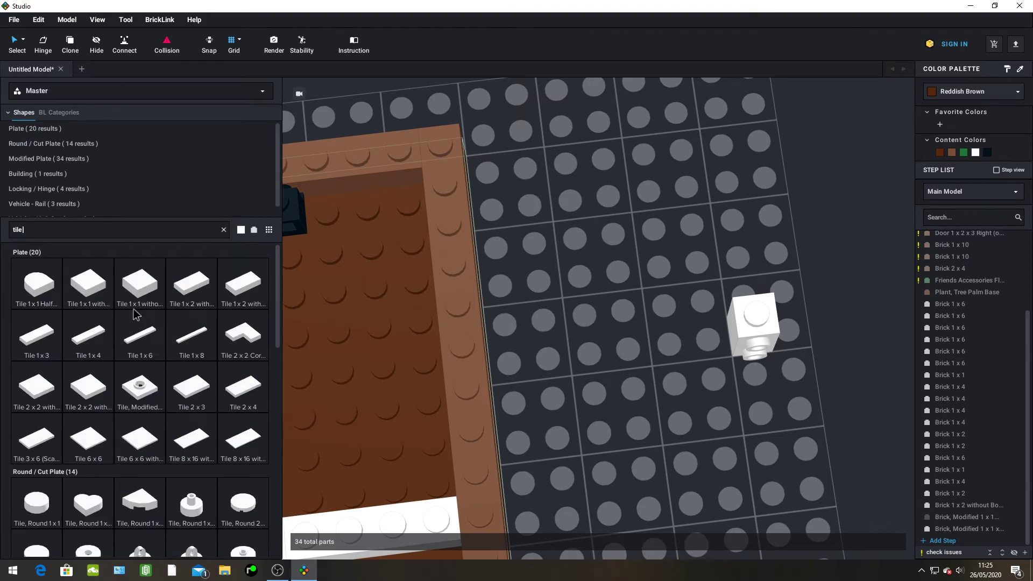
left_click(189, 297)
right_click_drag(682, 415, 618, 413)
middle_click_drag(618, 409, 663, 380)
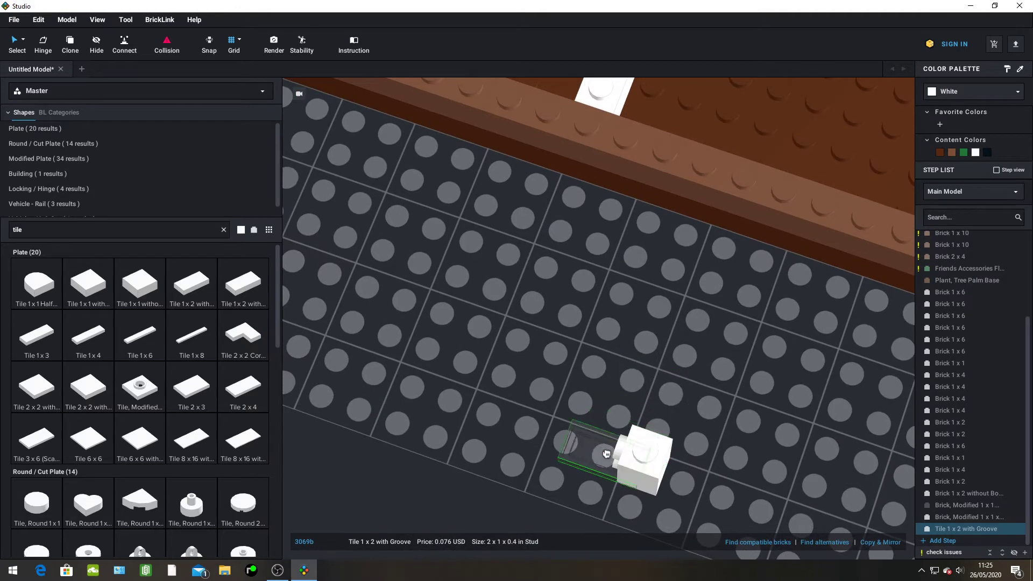
Try to rotate the Tile 1 x 2 with Groove upright to face the brick's side studs
key("Up")
key("Up")
key("Up")
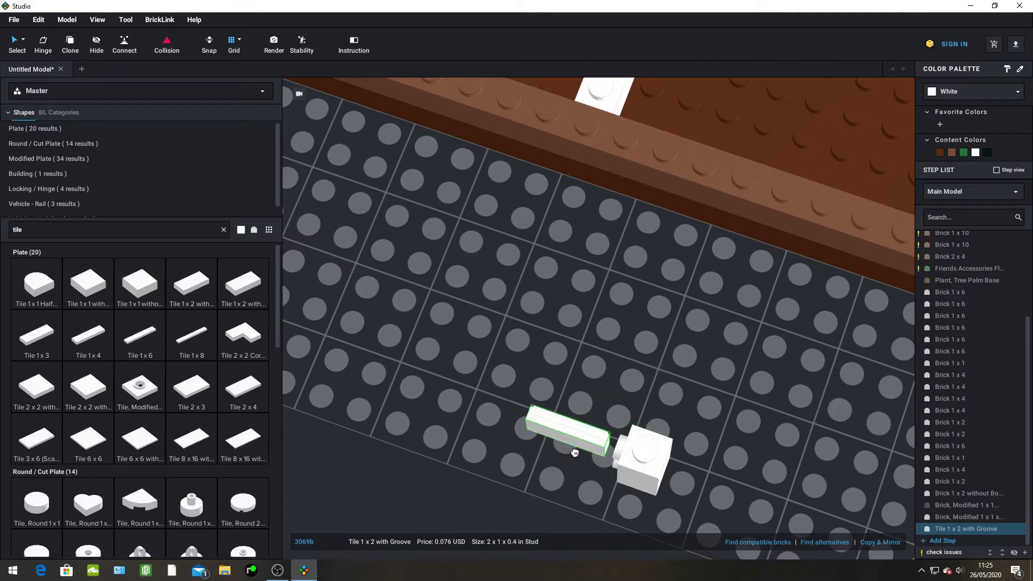
key("Down")
key("Right")
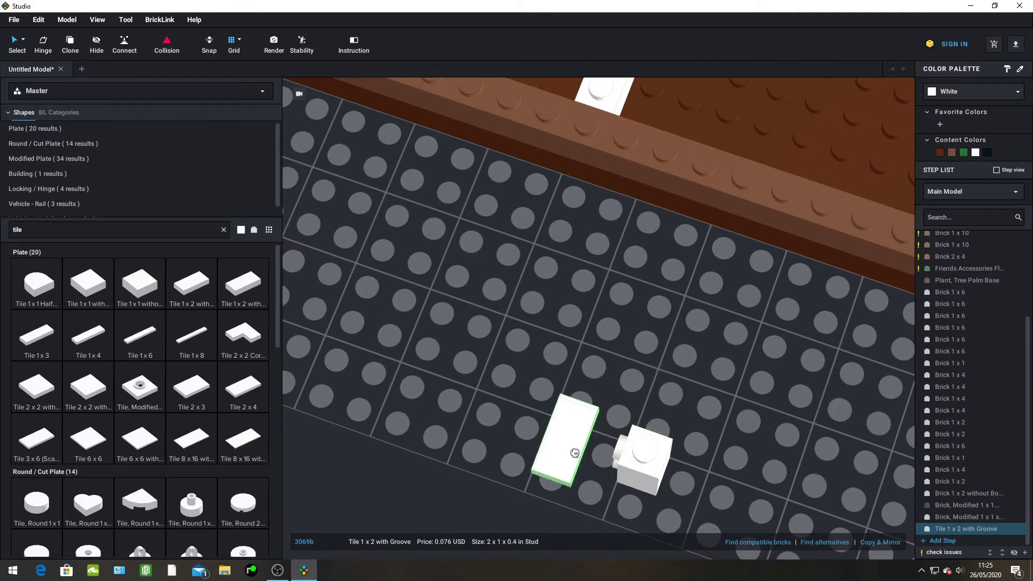
key("Right")
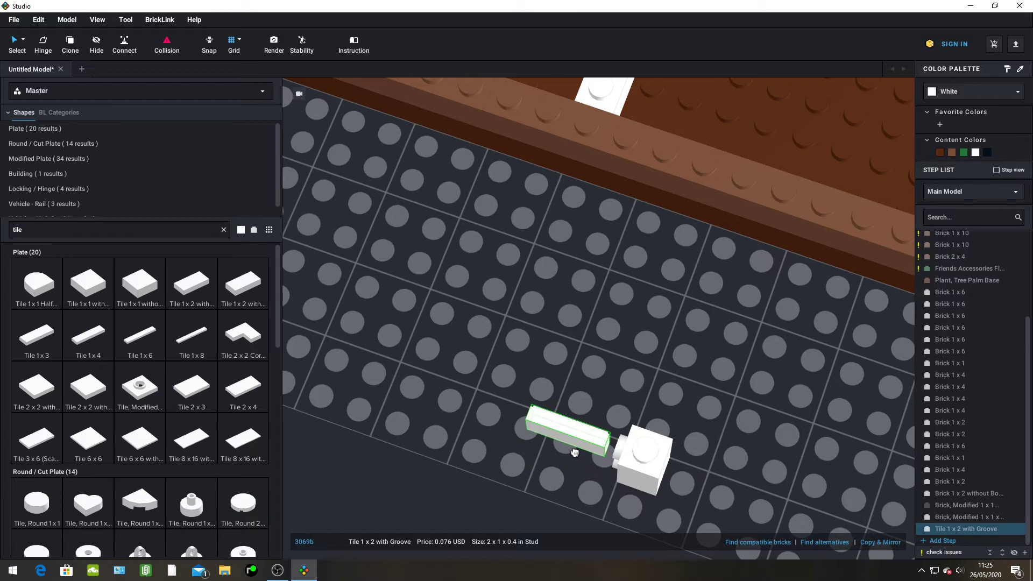
Try other orientations of the grooved tile in front of the side studs, and delete the tile
right_click_drag(575, 453, 633, 442)
key("Right")
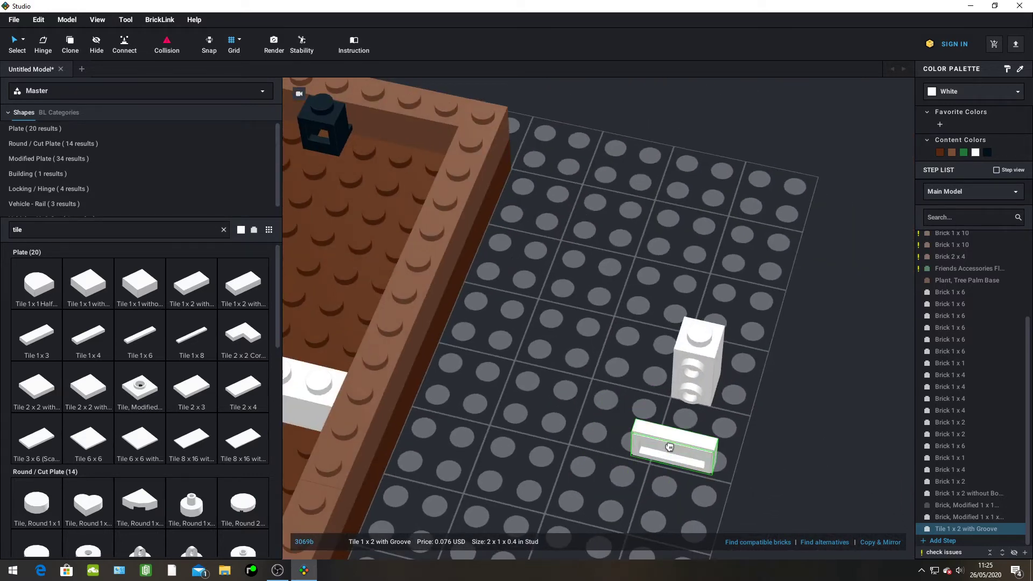
key("Up")
key("Up")
key("Right")
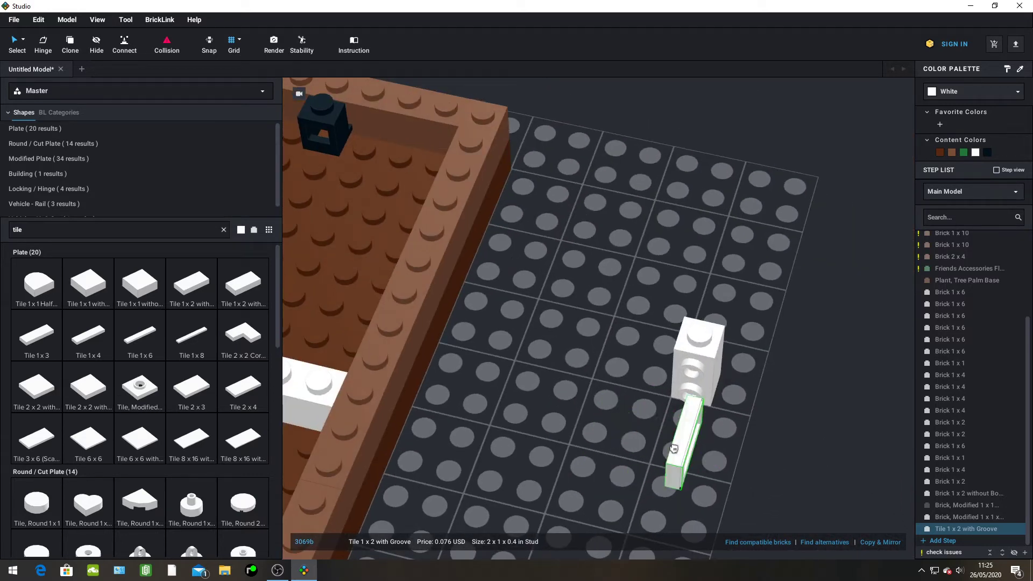
key("Down")
key("Up")
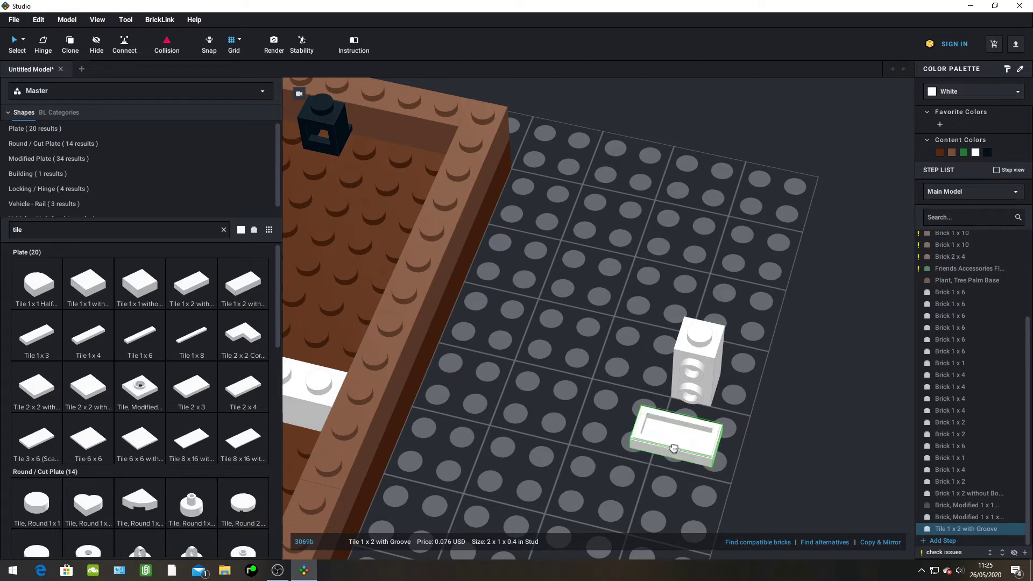
key("Up")
key("Left")
key("Right")
key("Right")
key("Right")
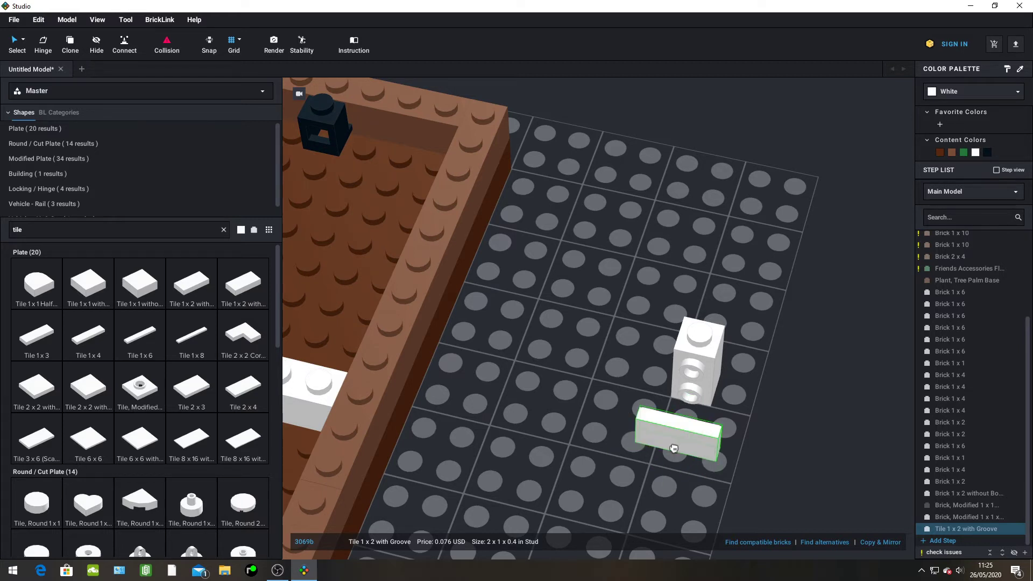
key("Down")
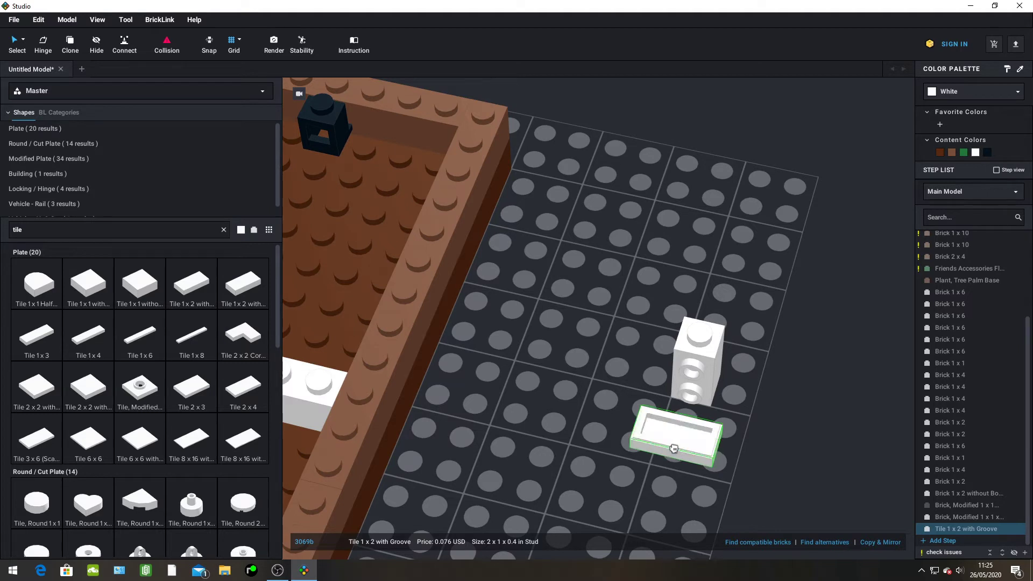
key("Delete")
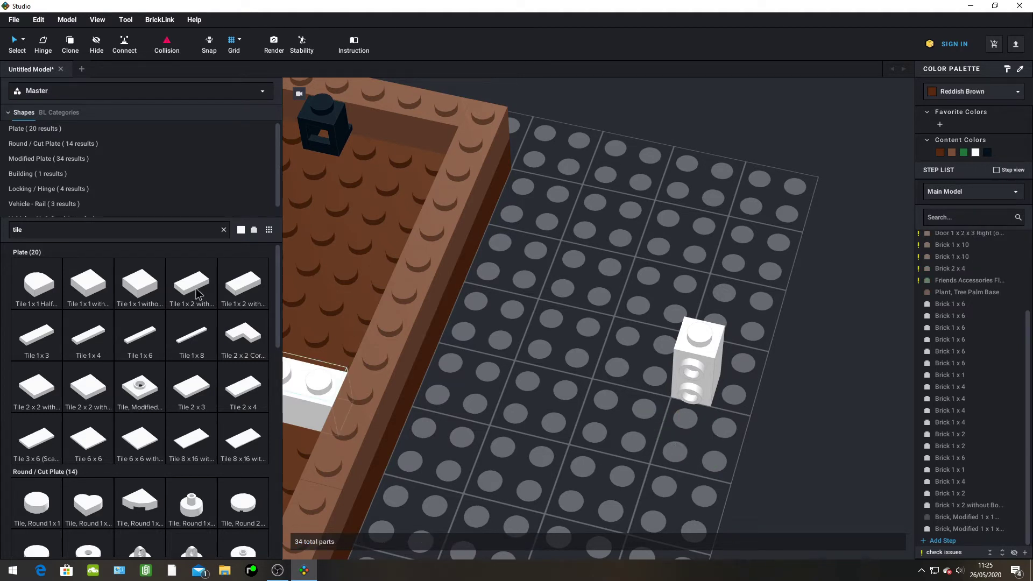
Try a fresh Tile 1 x 2 with Groove against the white brick's side studs and delete it
left_click_drag(197, 294, 692, 409)
right_click_drag(692, 409, 660, 428)
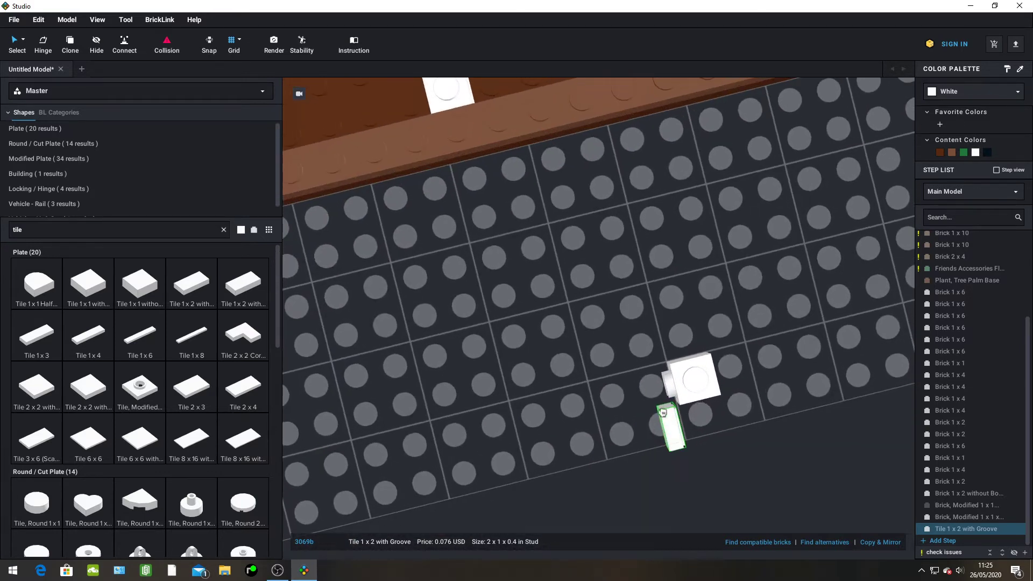
left_click_drag(663, 413, 661, 396)
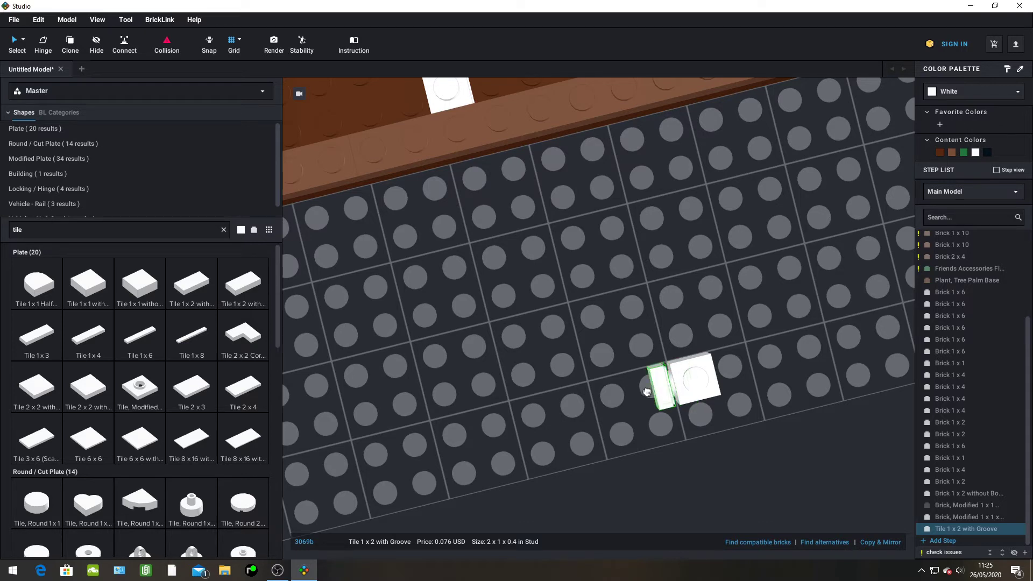
key("Delete")
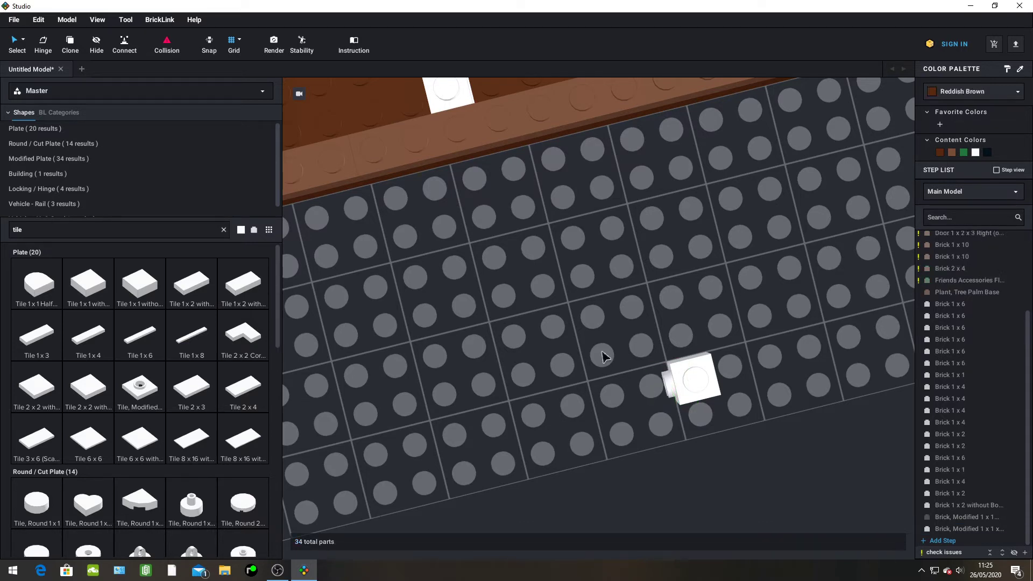
Bring in a white Tile 1 x 2 without Groove, rotate it upright and attach it to the white brick's side studs
left_click_drag(625, 345, 557, 305)
left_click_drag(246, 285, 620, 409)
key("Down")
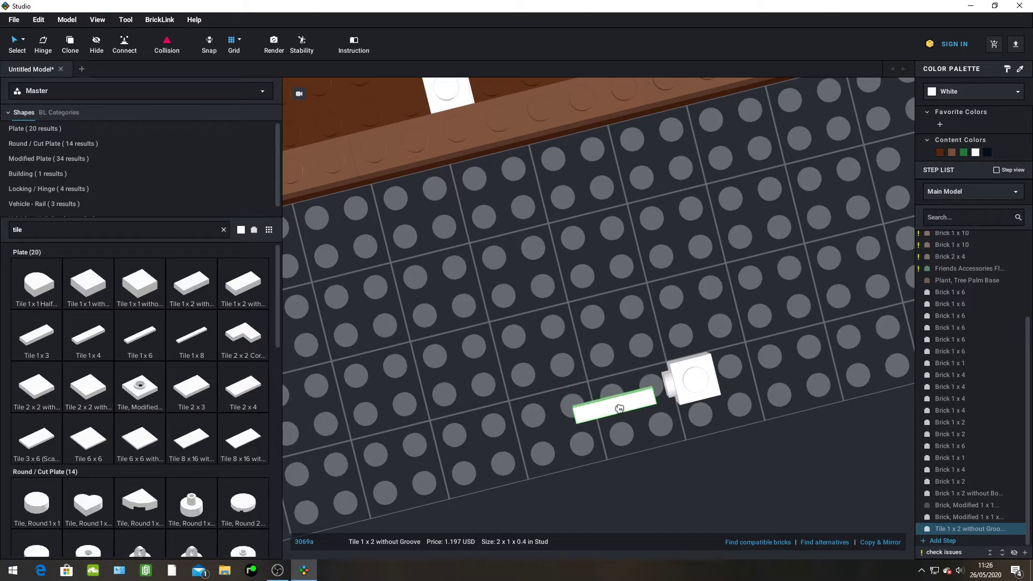
key("Down")
key("Right")
key("Right")
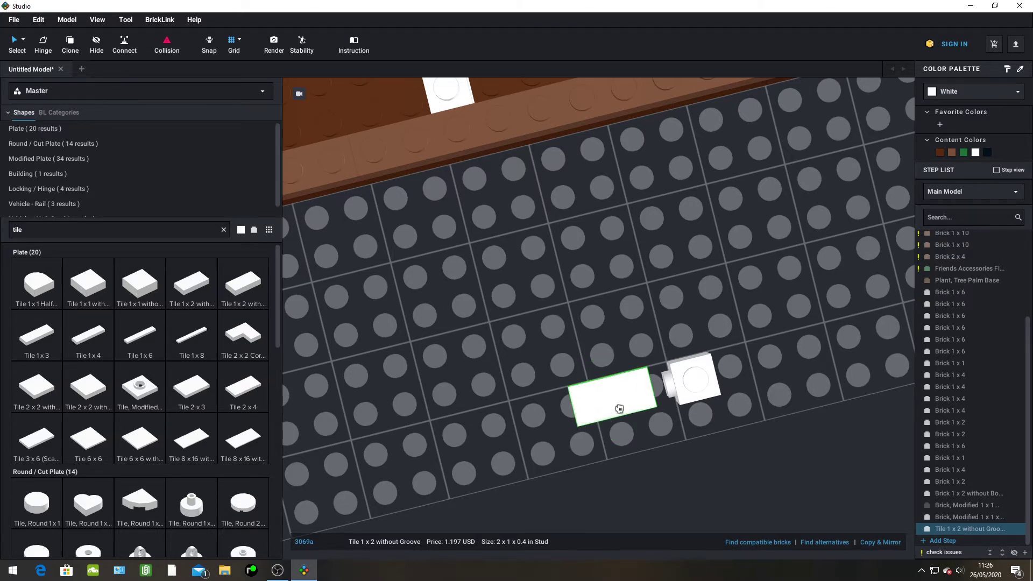
right_click_drag(628, 395, 671, 397)
key("Down")
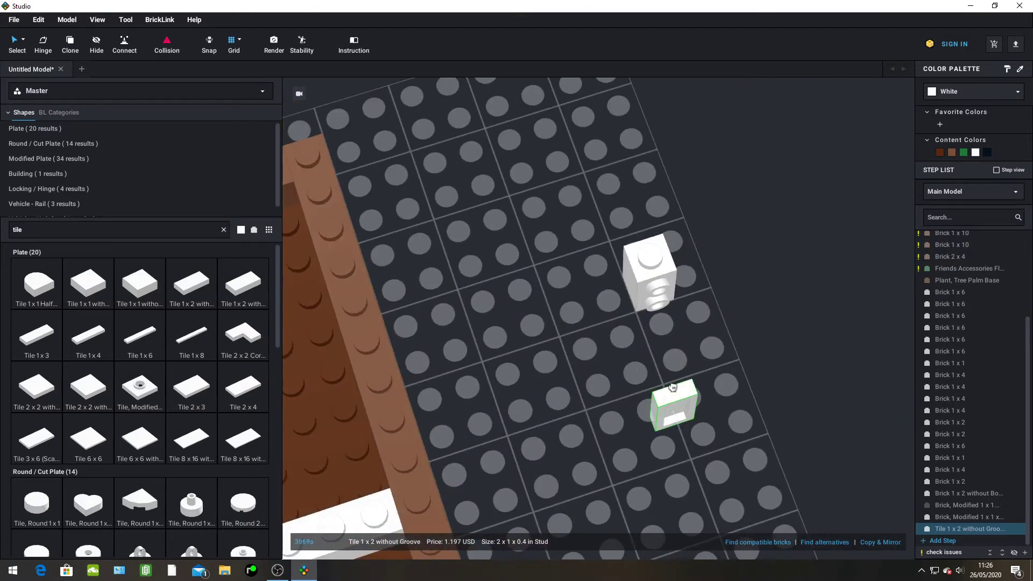
key("Down")
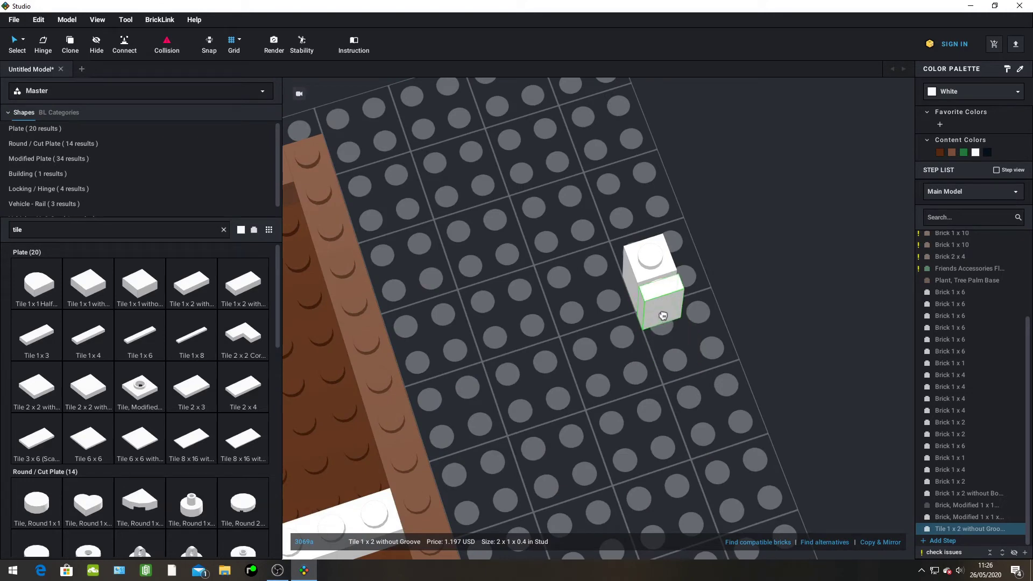
left_click(661, 318)
key("Escape")
Select the white side-stud brick together with its attached tile outside the house and delete both
left_click_drag(546, 182, 735, 339)
scroll(735, 338, "down", 1)
scroll(737, 340, "down", 2)
left_click_drag(637, 286, 512, 323)
middle_click_drag(513, 323, 646, 313)
left_click_drag(645, 314, 794, 275)
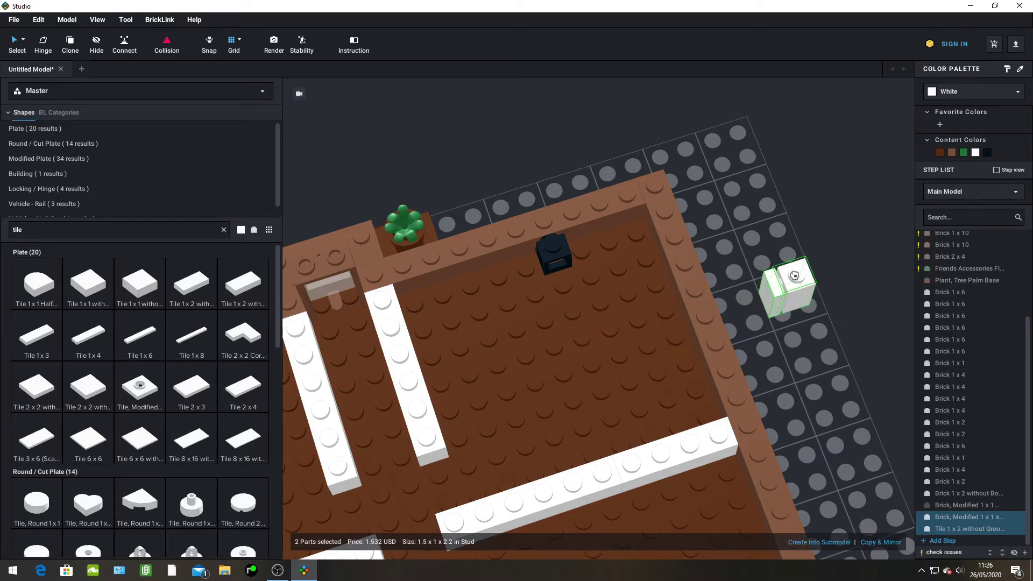
right_click(770, 304)
left_click(792, 354)
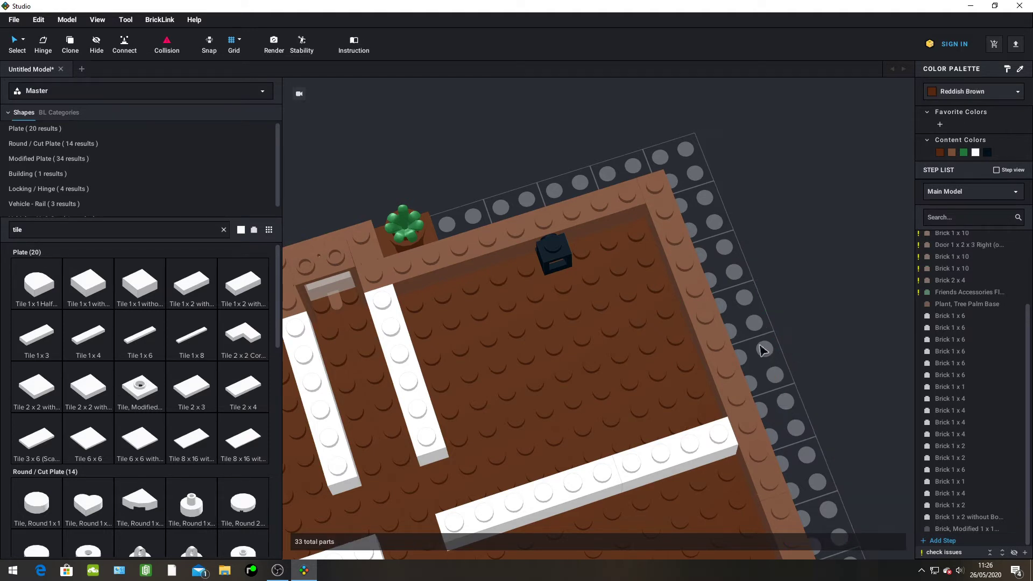
Search the parts for "1 x 1", place a white Brick, Modified 1 x 1 x 1 2/3 with Studs on 1 Side against the room's side wall, and delete the extra copy
left_click(74, 235)
key("BackSpace")
type("1x")
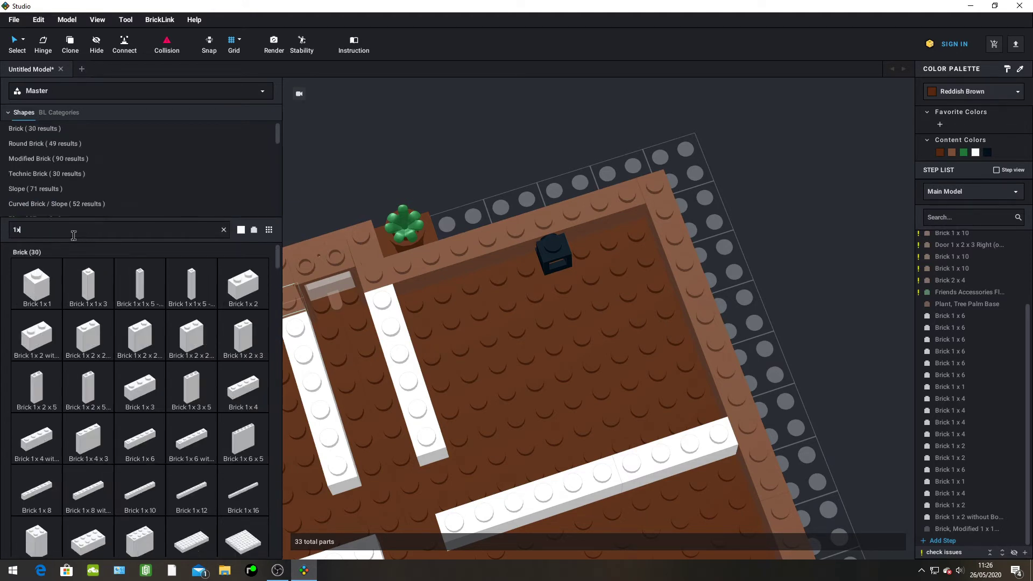
key("BackSpace")
type("x")
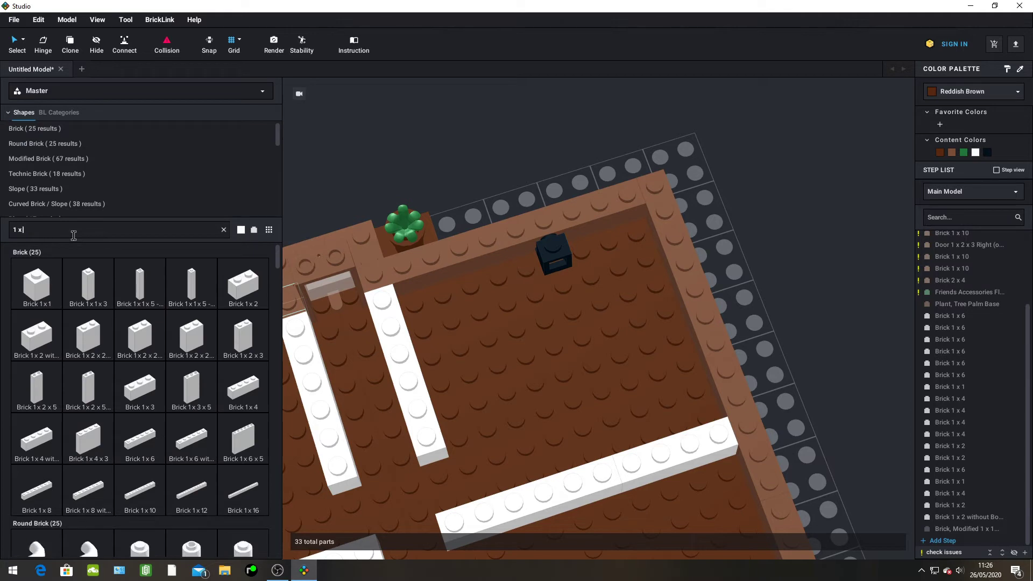
type(" 1")
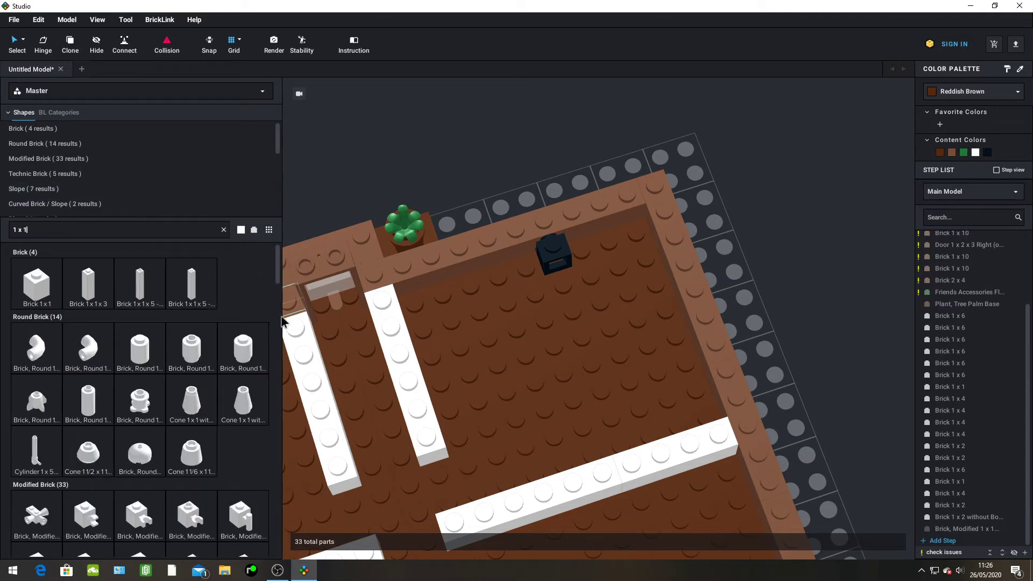
scroll(253, 293, "down", 3)
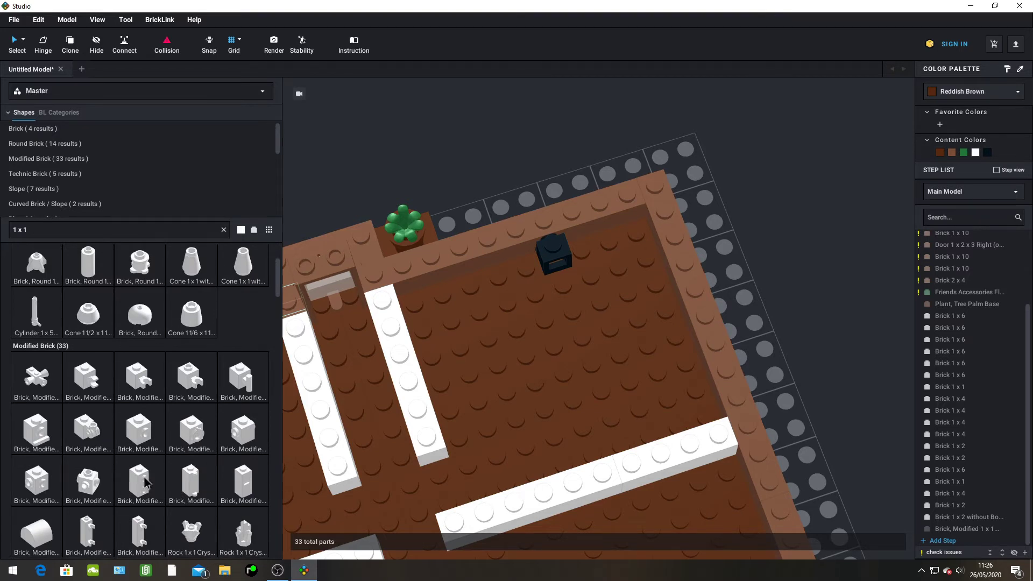
left_click_drag(146, 483, 665, 302)
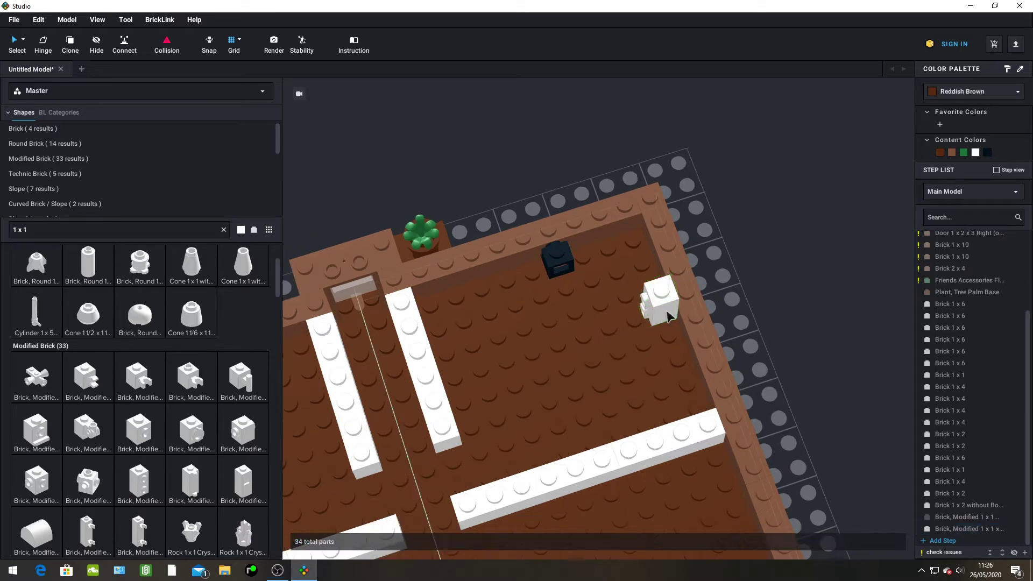
right_click(786, 305)
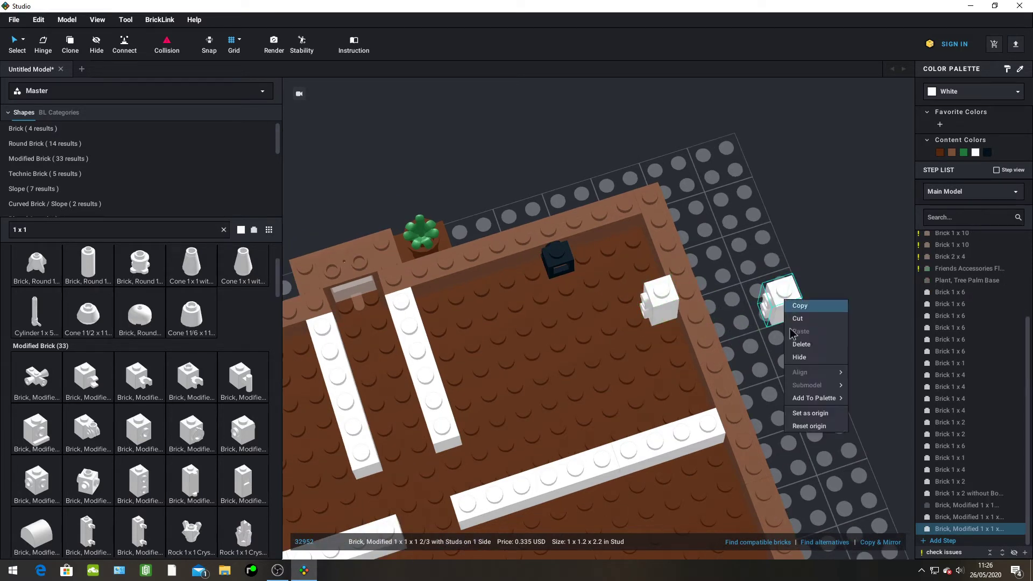
left_click(798, 368)
scroll(795, 369, "down", 2)
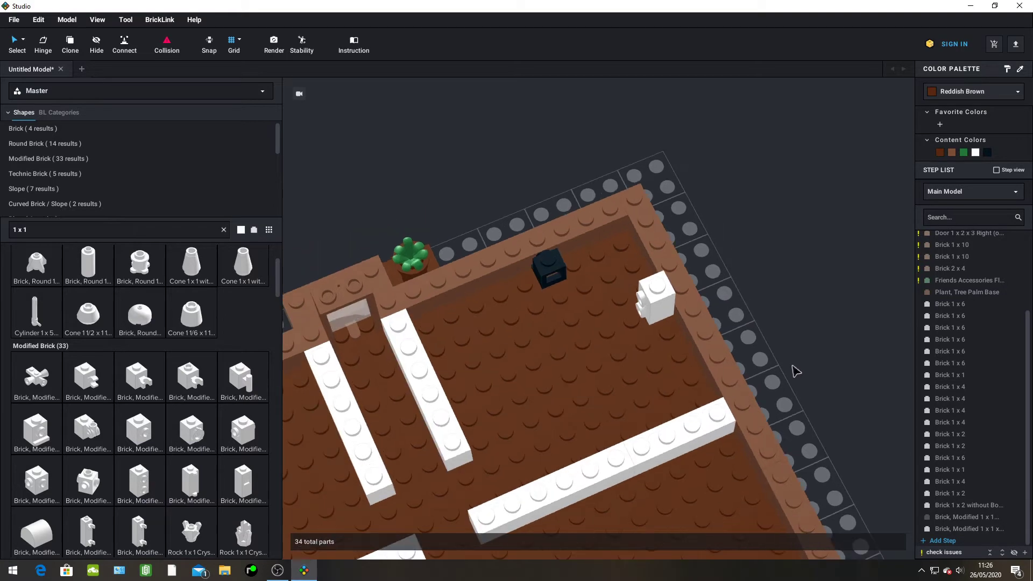
Try another modified 1 x 1 brick in the room with the black brick and delete it
right_click_drag(669, 415, 840, 418)
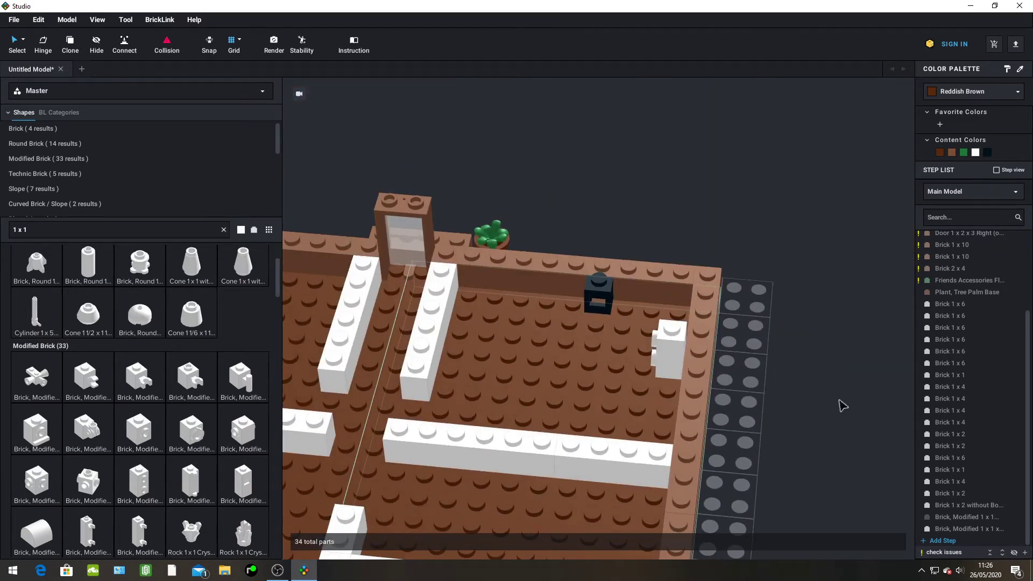
right_click_drag(845, 365, 800, 364)
left_click_drag(206, 440, 533, 385)
scroll(497, 397, "down", 2)
key("Delete")
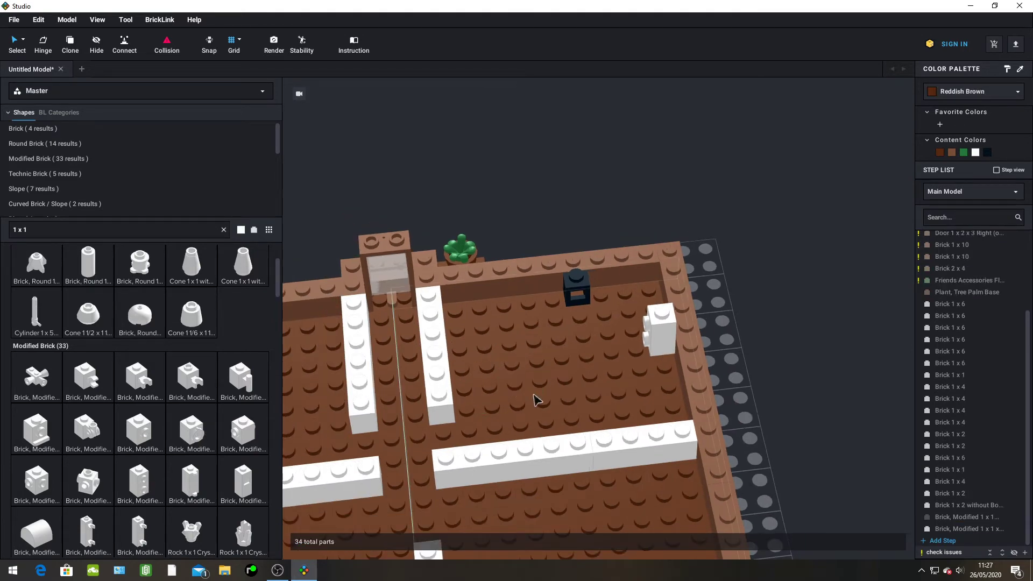
scroll(534, 396, "up", 3)
right_click_drag(504, 417, 511, 417)
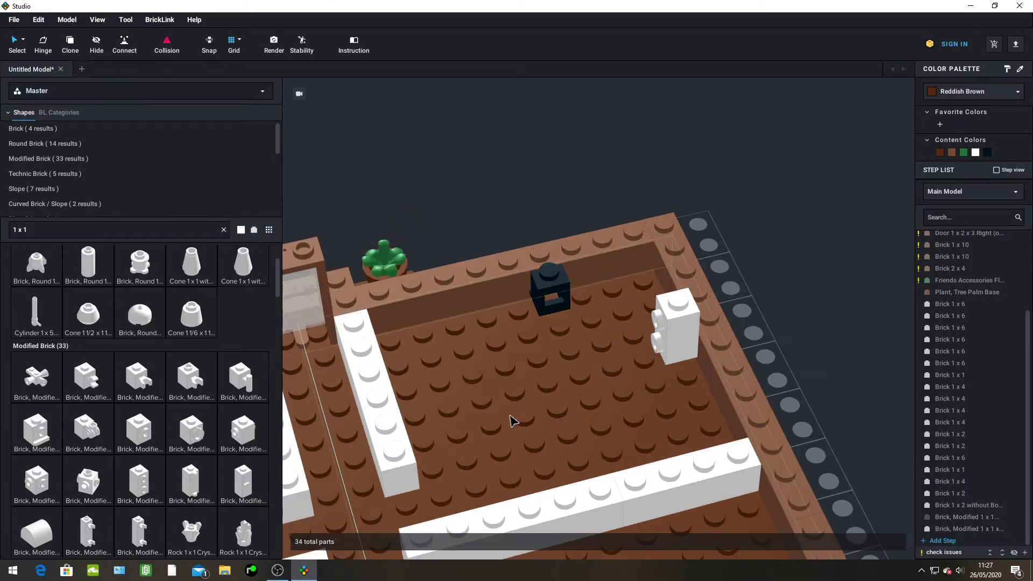
Try the Brick, Modified 1 x 2 x 1 2/3 with Studs on 1 Side and another modified brick in the room, deleting each
scroll(237, 376, "down", 3)
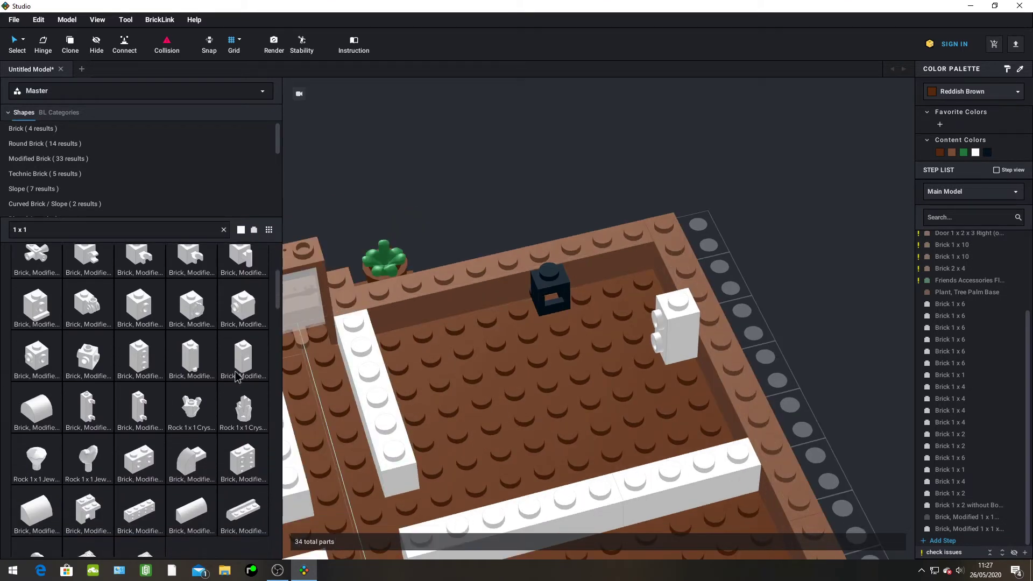
left_click(259, 473)
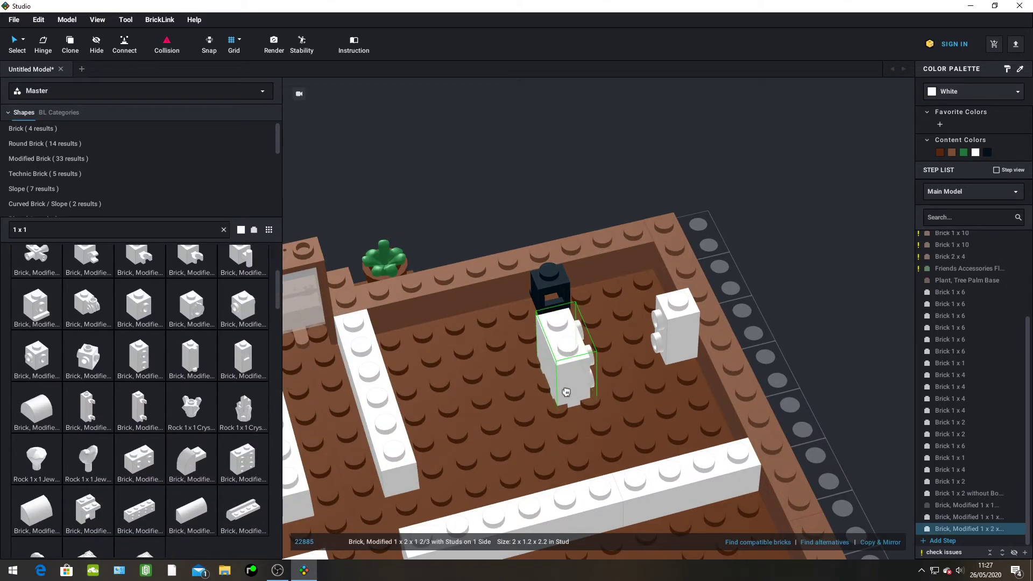
key("Delete")
scroll(155, 412, "down", 1)
scroll(159, 404, "down", 1)
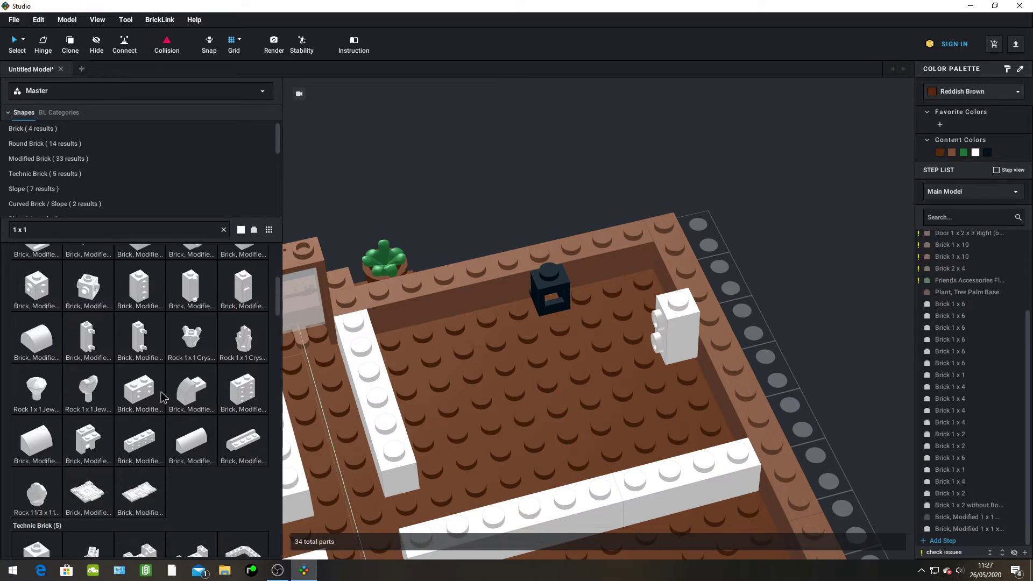
left_click(90, 440)
key("Delete")
Clear the part search and place a white Brick 1 x 3, turned parallel to the front wall, between the white room divider and the black brick
scroll(150, 357, "up", 5)
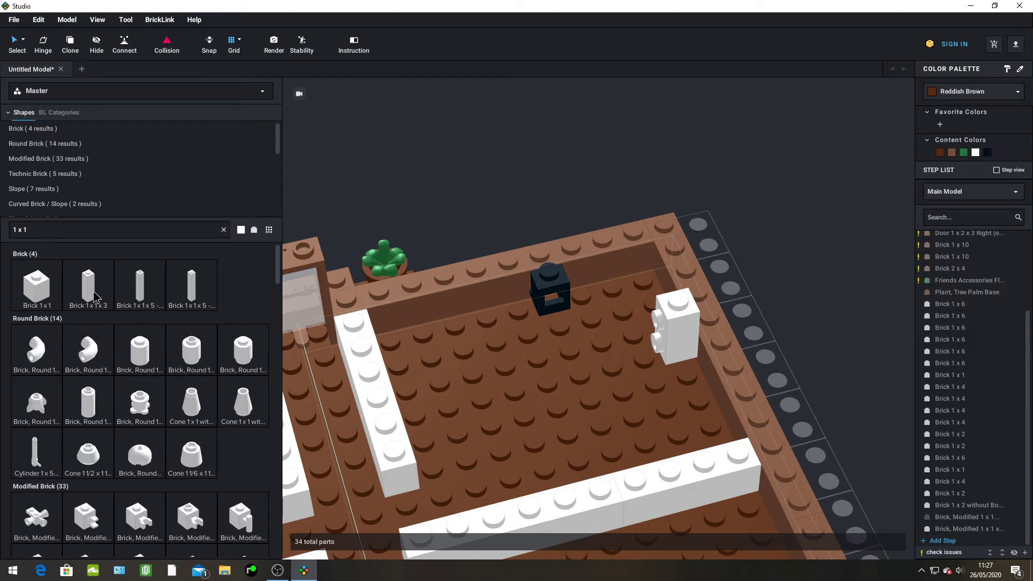
left_click(63, 226)
key("BackSpace")
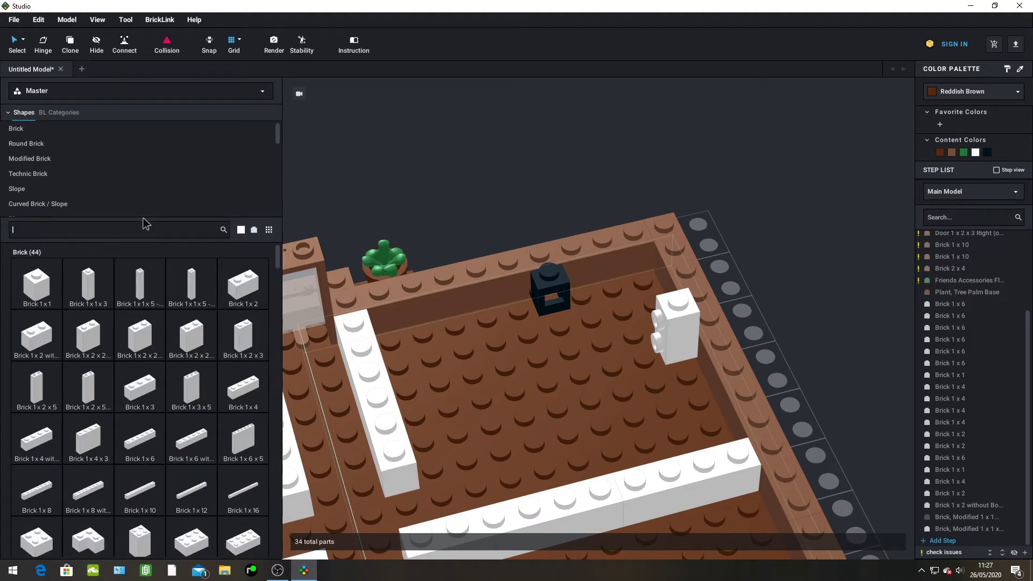
left_click(160, 389)
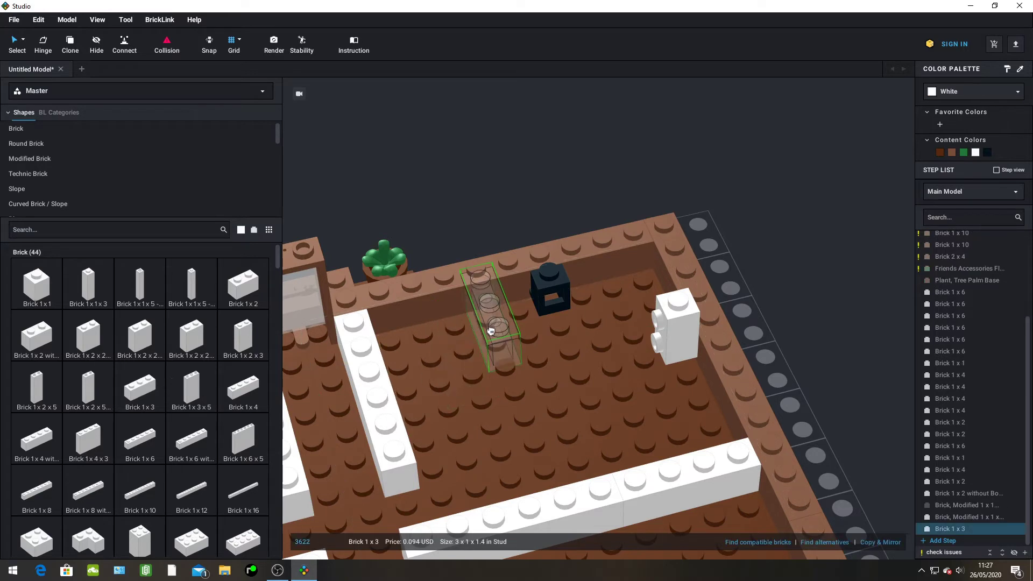
key("Left")
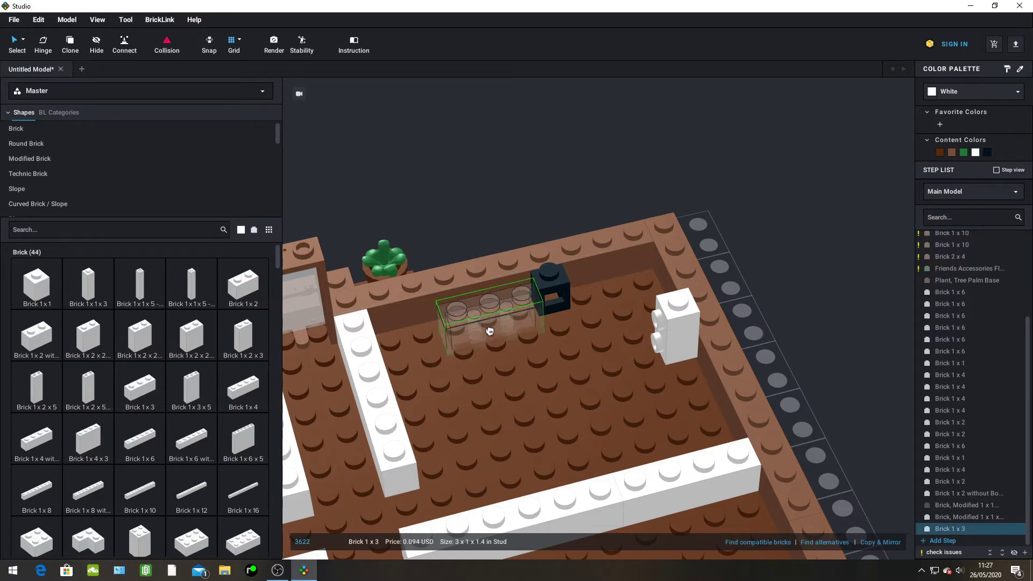
left_click(459, 329)
left_click(459, 329)
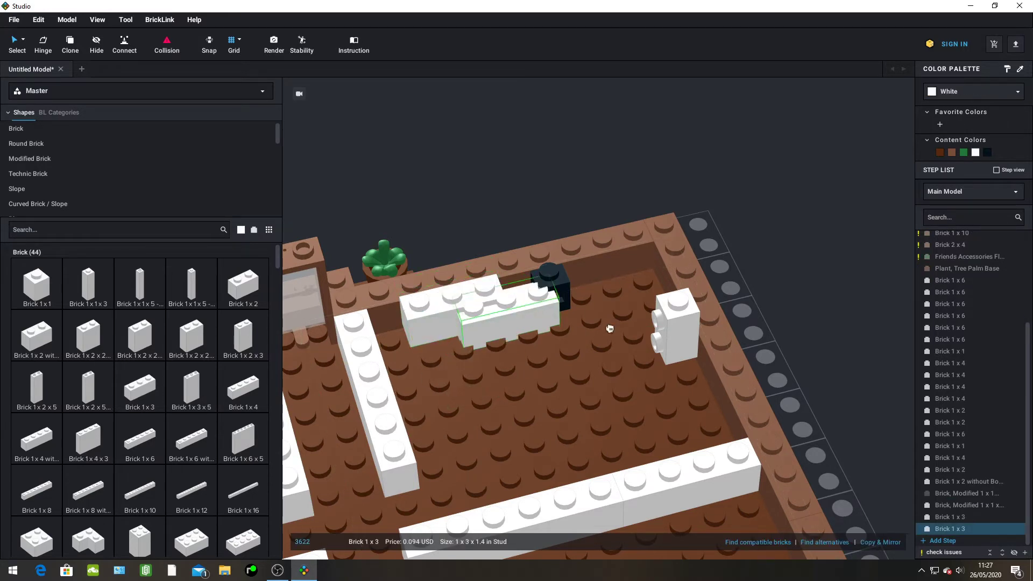
Place a white Brick 1 x 3 along the back wall, between the black headlight brick and the room's corner
left_click(617, 286)
key("ctrl+v")
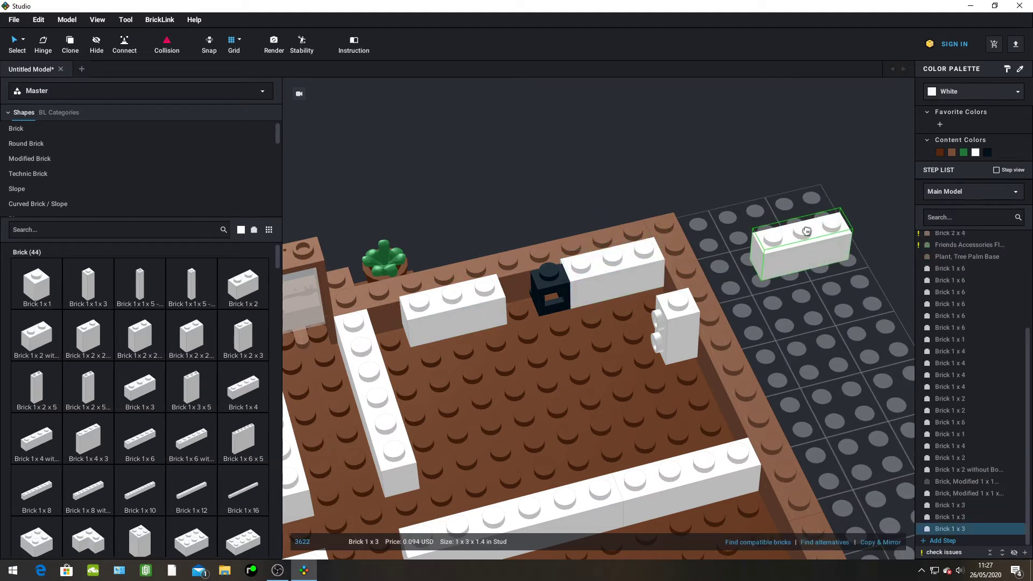
key("Escape")
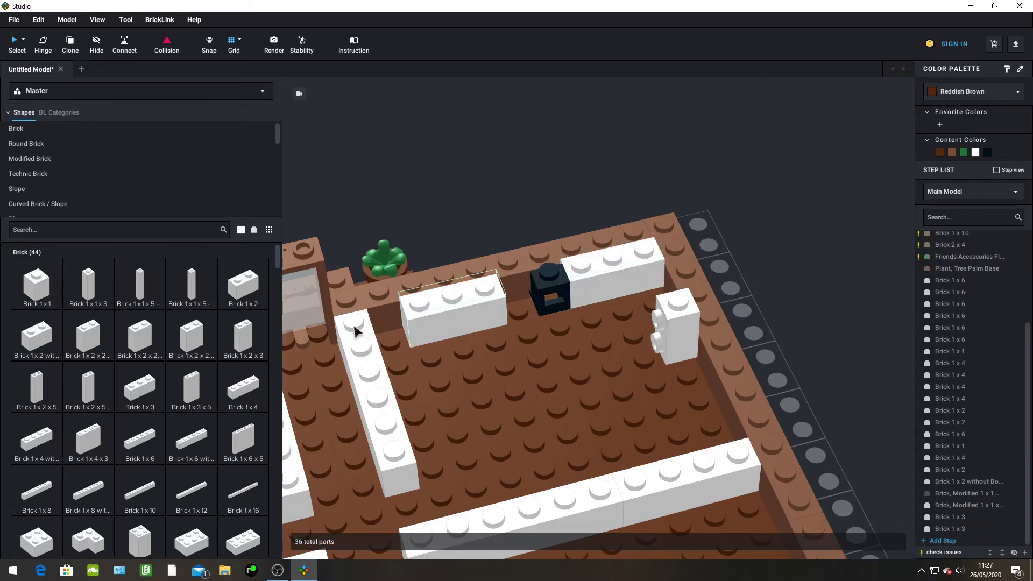
Search the parts for "tile" and place a Tile, Round 1 x 1 on top of the black headlight brick
left_click(40, 228)
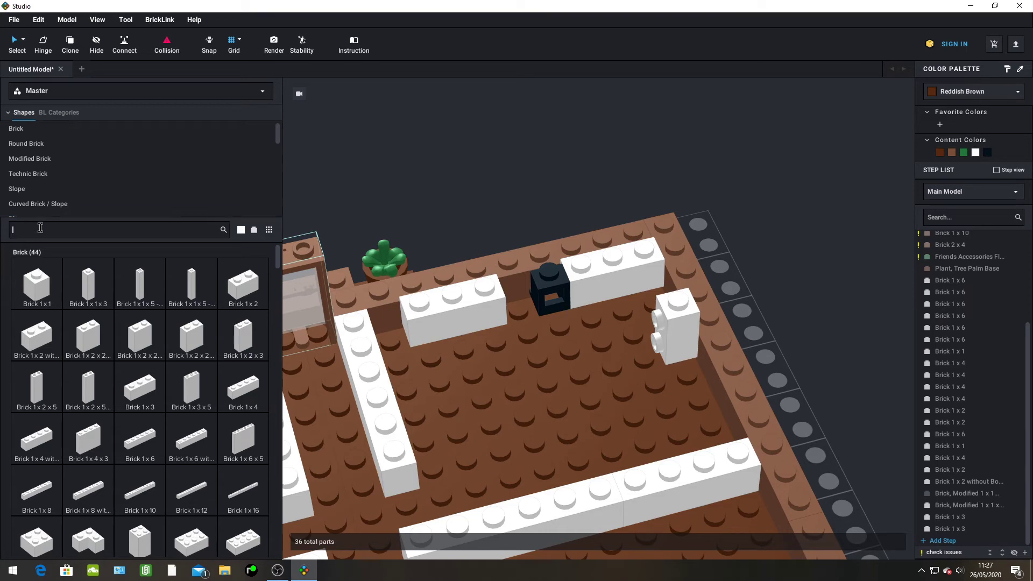
type("yile")
type("tile")
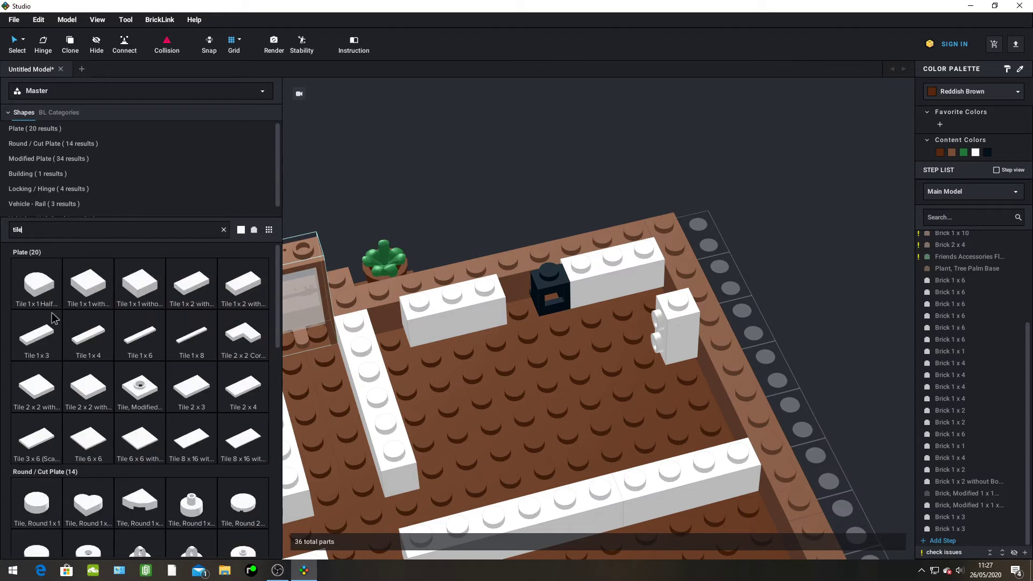
left_click(36, 503)
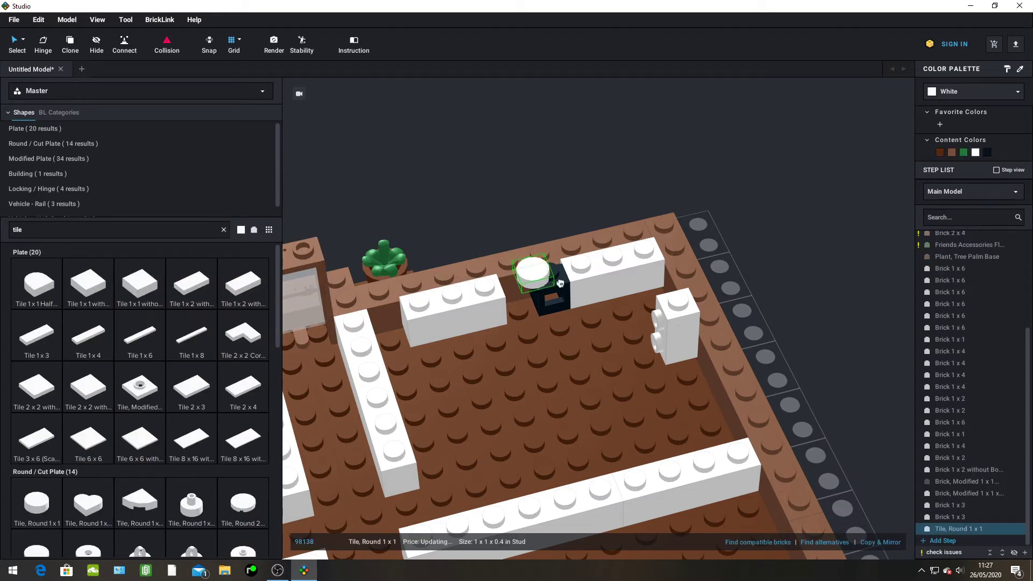
left_click(549, 262)
key("Escape")
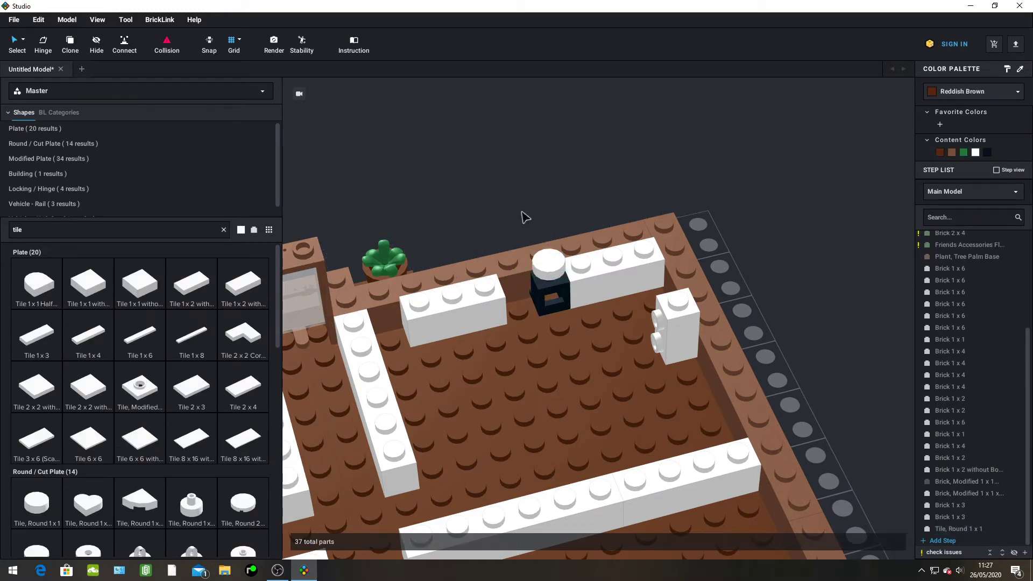
Recolor the round 1 x 1 tile on the headlight brick to black
right_click_drag(569, 357, 553, 318)
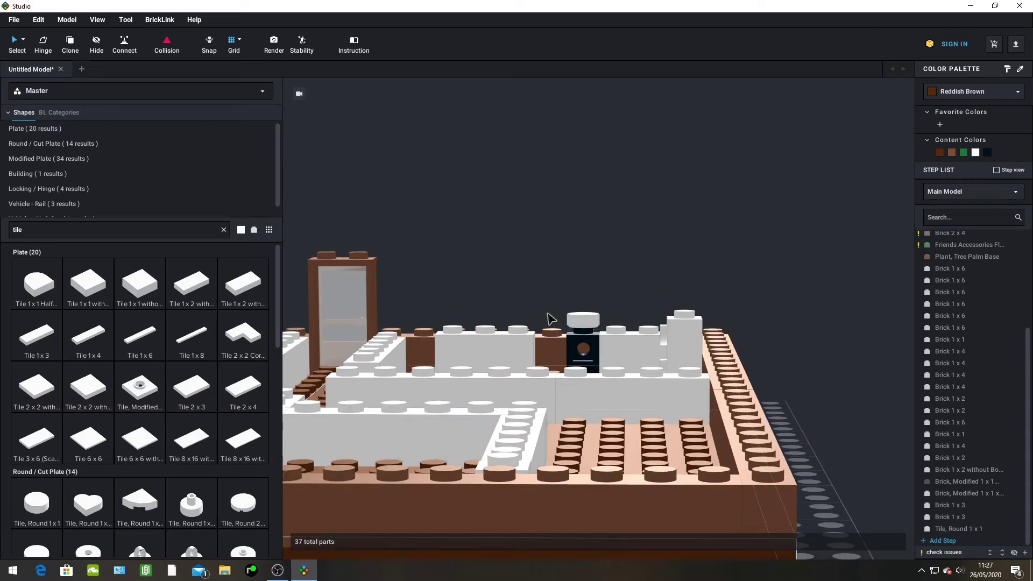
left_click(588, 334)
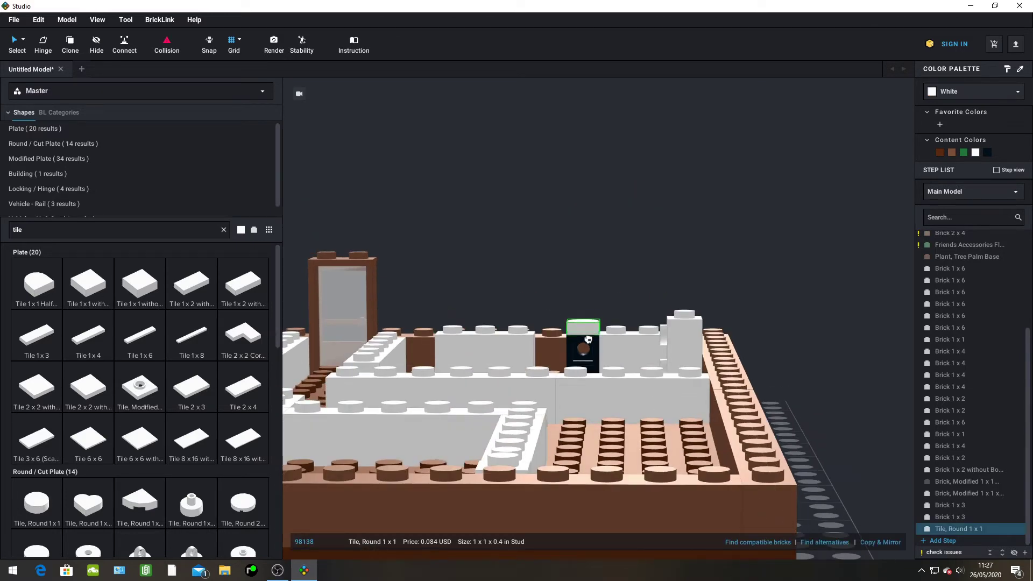
right_click_drag(549, 266, 552, 278)
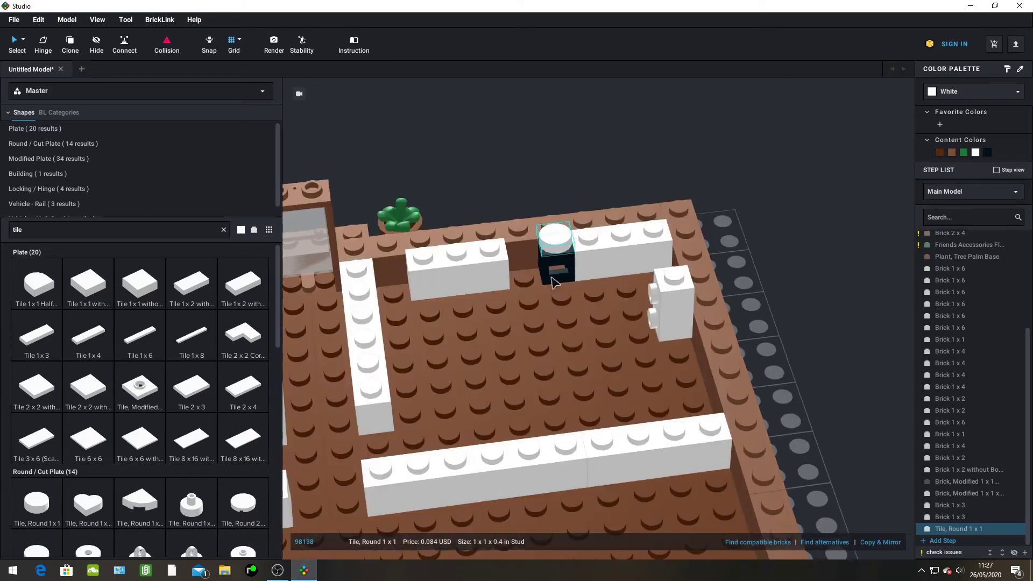
scroll(552, 278, "down", 1)
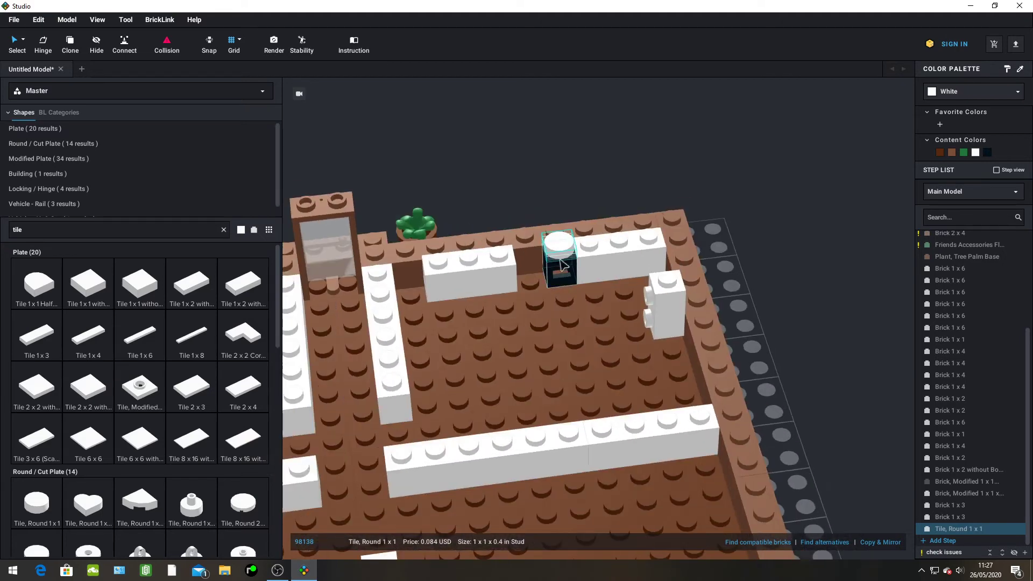
left_click(988, 153)
left_click(814, 198)
Clear the part search and place a white Brick 1 x 1 in the gap between the 1 x 3 brick and the black headlight brick
scroll(776, 223, "up", 2)
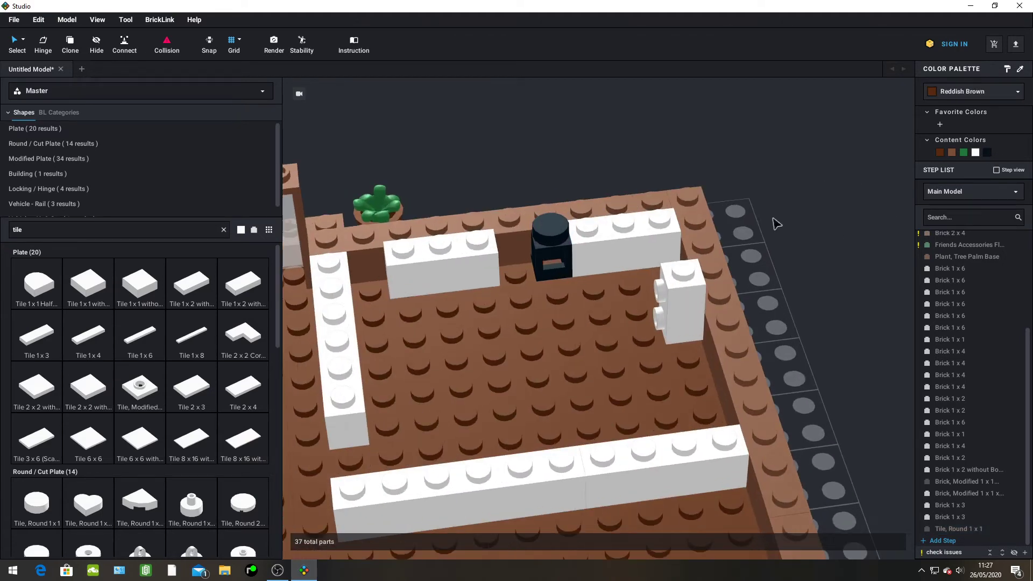
scroll(599, 193, "up", 1)
middle_click_drag(598, 193, 640, 222)
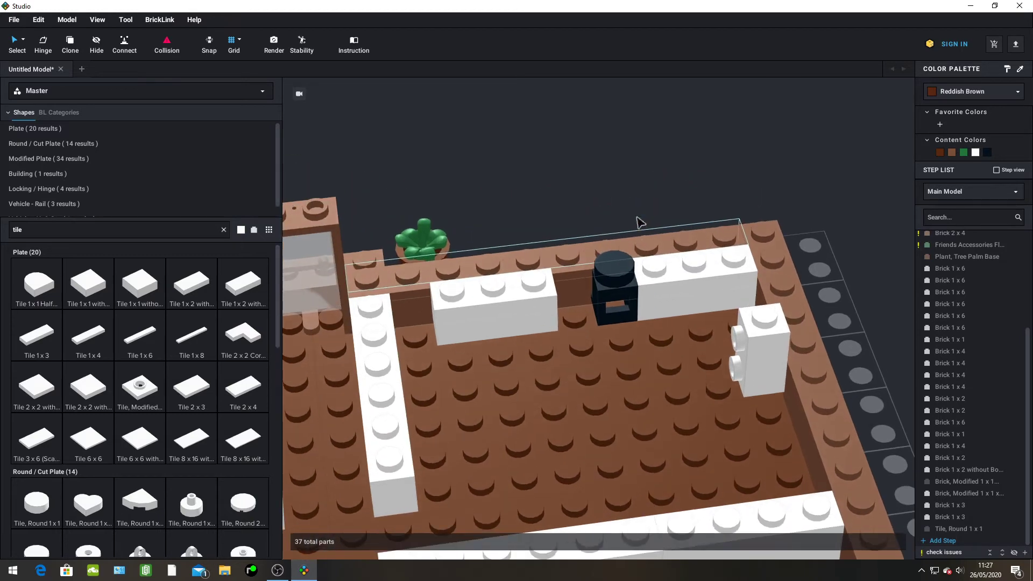
scroll(640, 219, "down", 2)
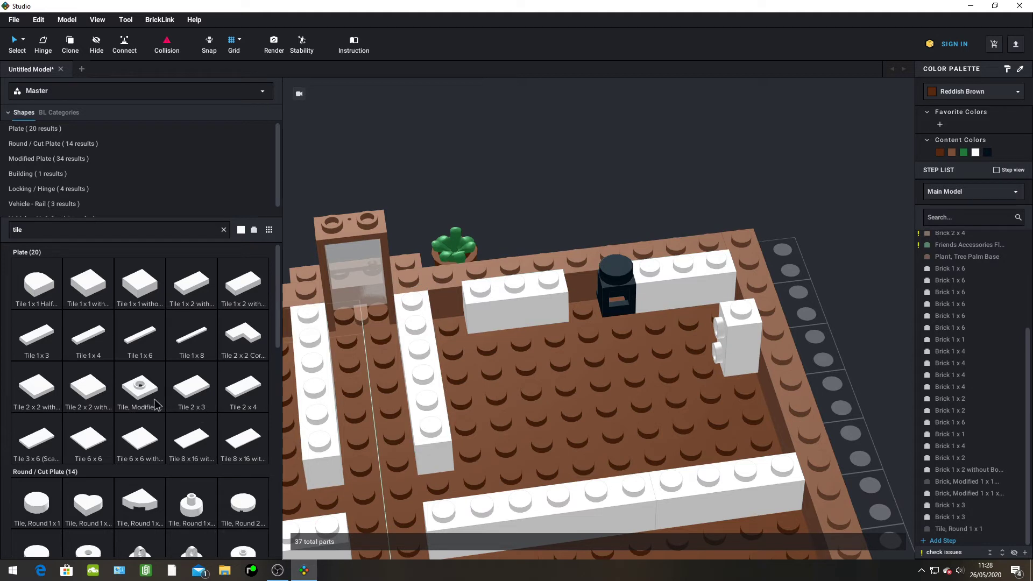
scroll(154, 399, "down", 1)
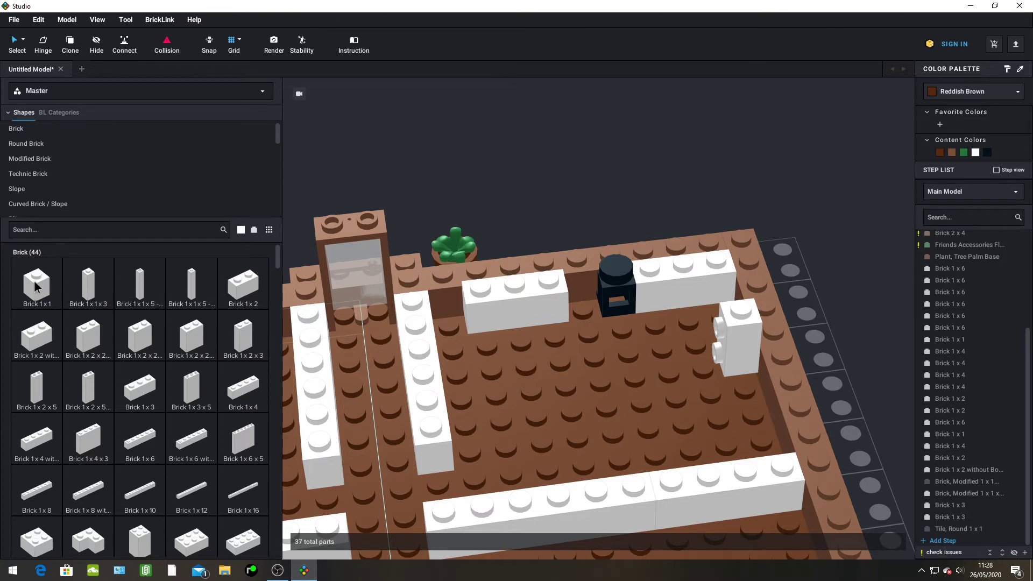
left_click_drag(37, 285, 587, 315)
left_click(587, 314)
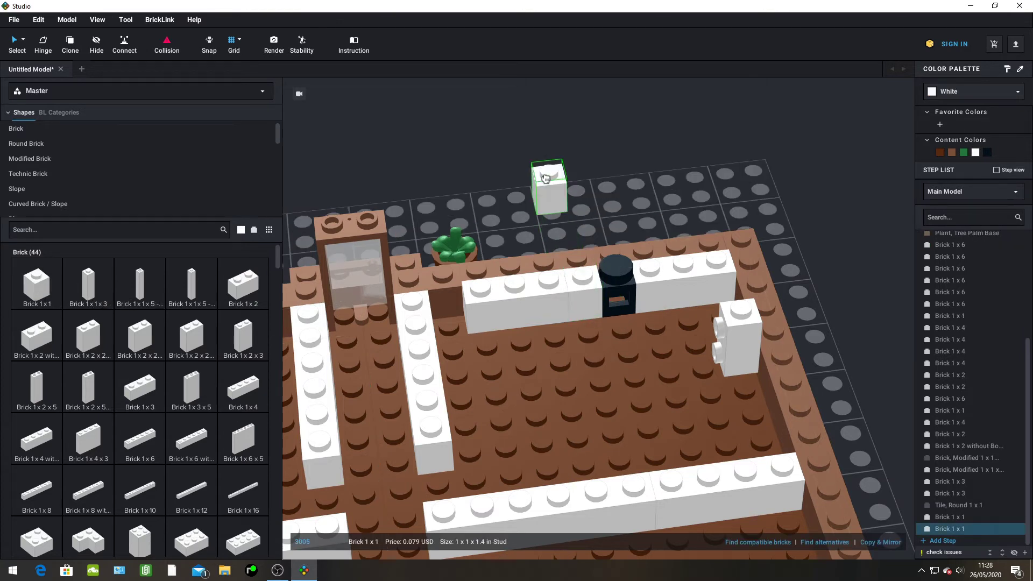
key("Escape")
Search the parts for "tile" and place a Tile 1 x 1 without Groove on the white 1 x 1 brick beside the headlight brick
scroll(119, 348, "down", 2)
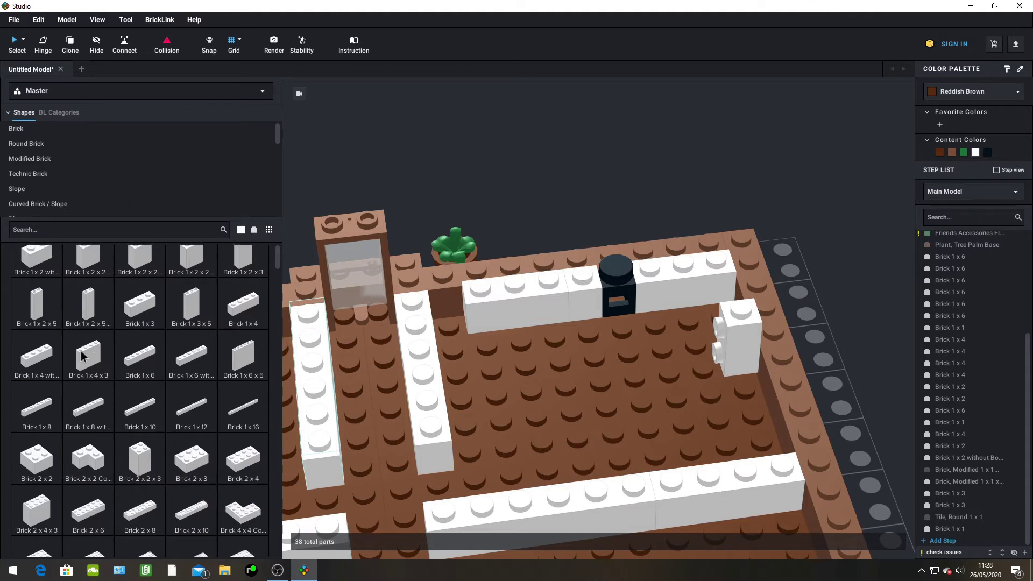
scroll(80, 355, "down", 6)
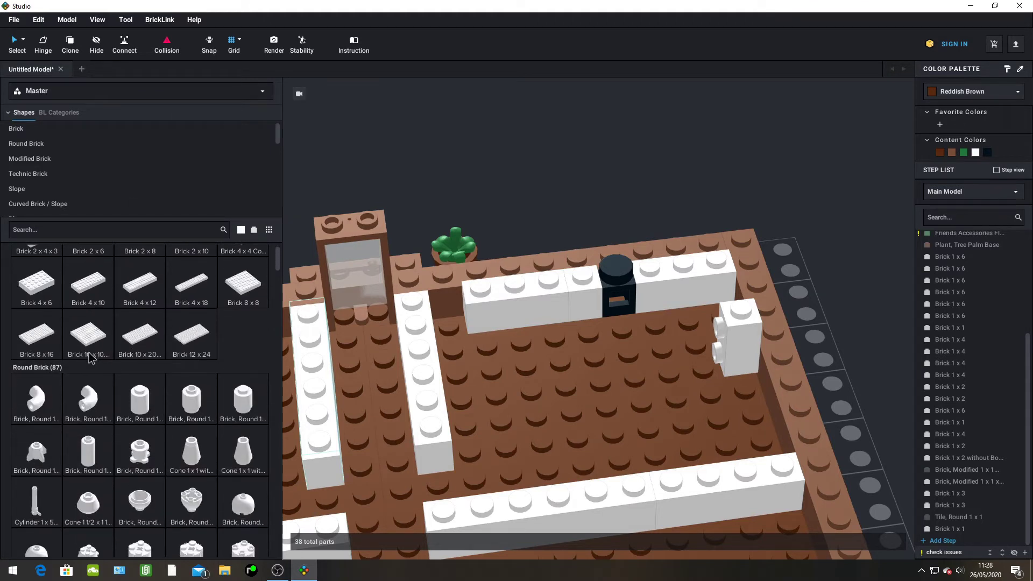
scroll(90, 357, "down", 1)
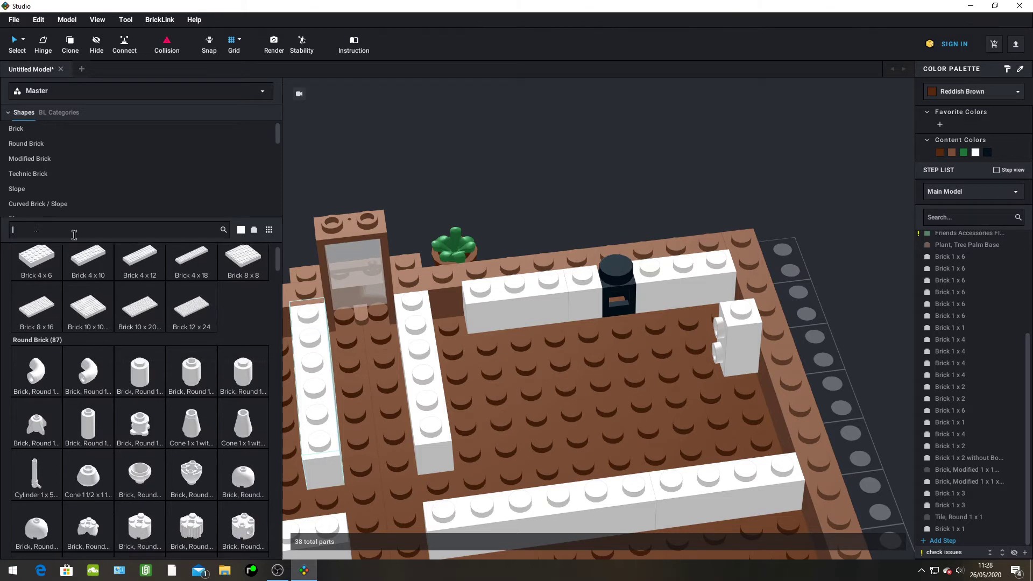
type("iol")
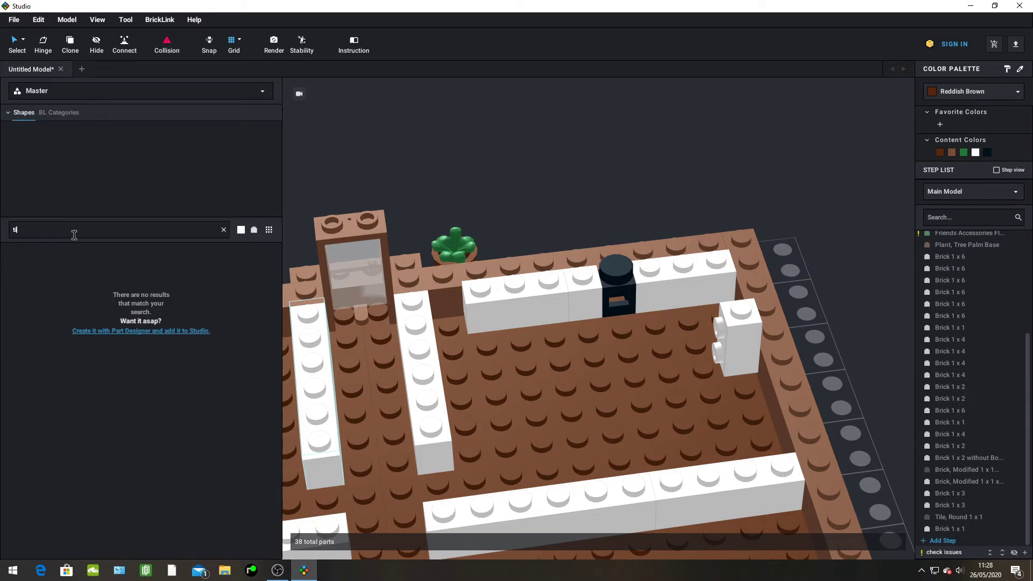
type("le")
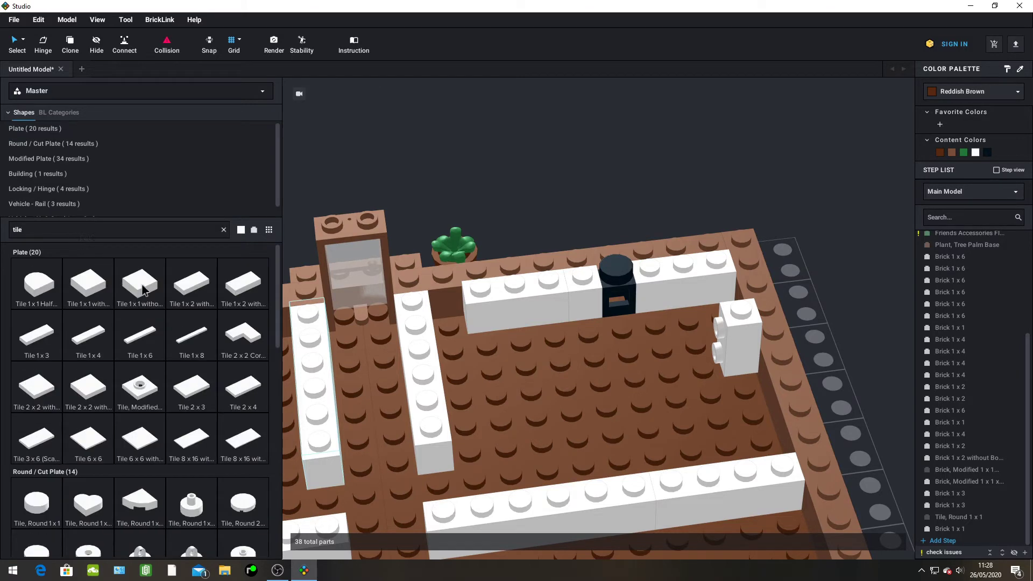
left_click_drag(141, 285, 580, 291)
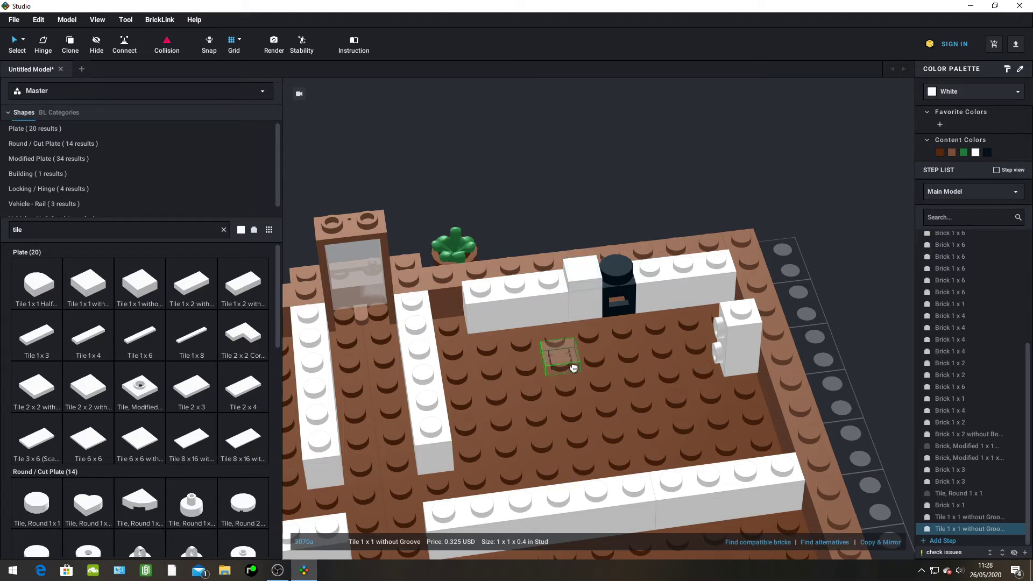
key("Escape")
Recolor the square 1 x 1 tile beside the headlight brick to a brown matching the outer wall
left_click(590, 279)
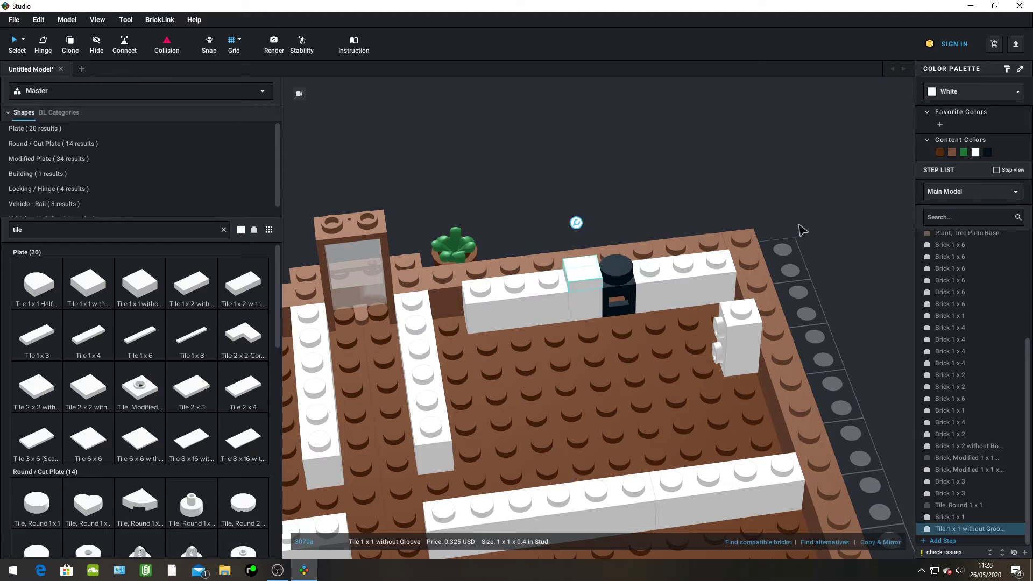
left_click(996, 103)
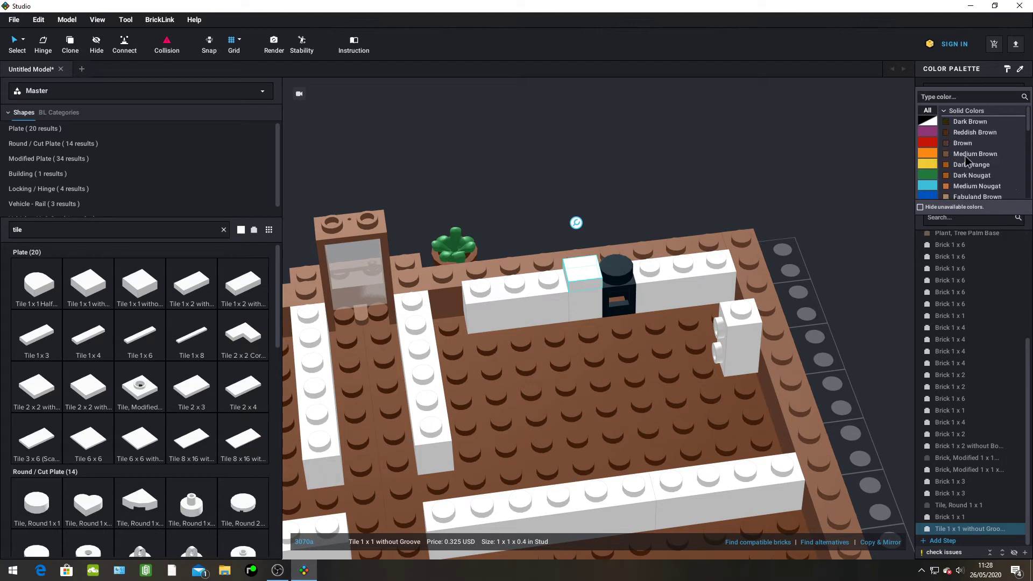
scroll(963, 162, "down", 4)
scroll(967, 161, "up", 1)
left_click(967, 153)
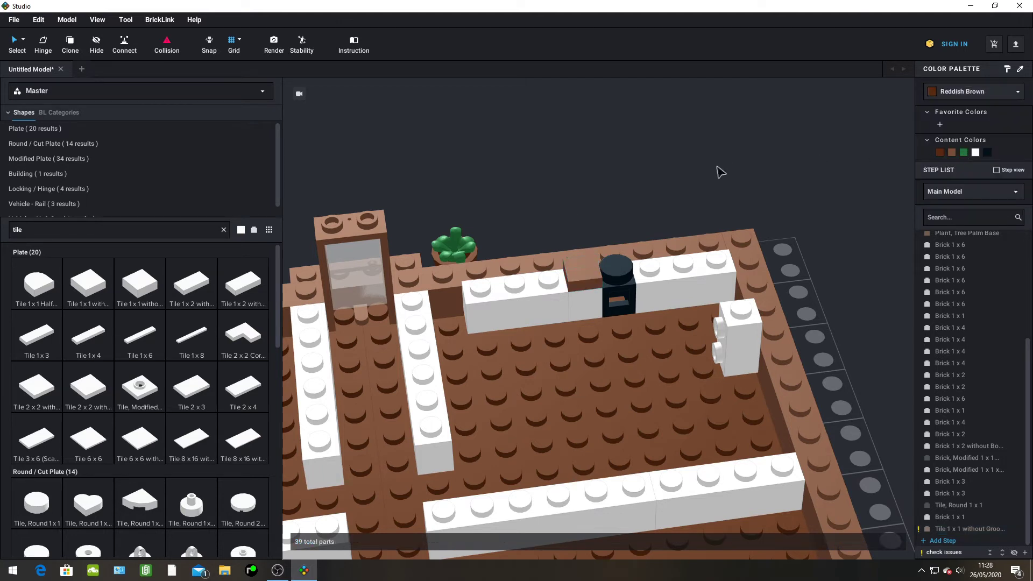
mouse_move(721, 172)
right_mouse_down()
mouse_move(712, 157)
mouse_move(721, 182)
right_mouse_up()
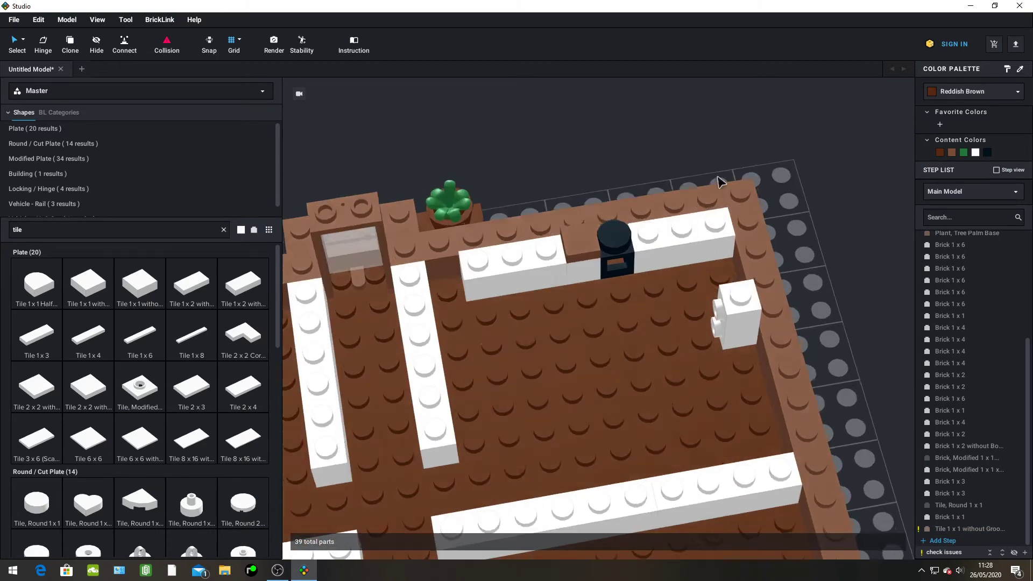
Recolor both white 1 x 3 bricks along the back wall to Reddish Brown
left_click(502, 265)
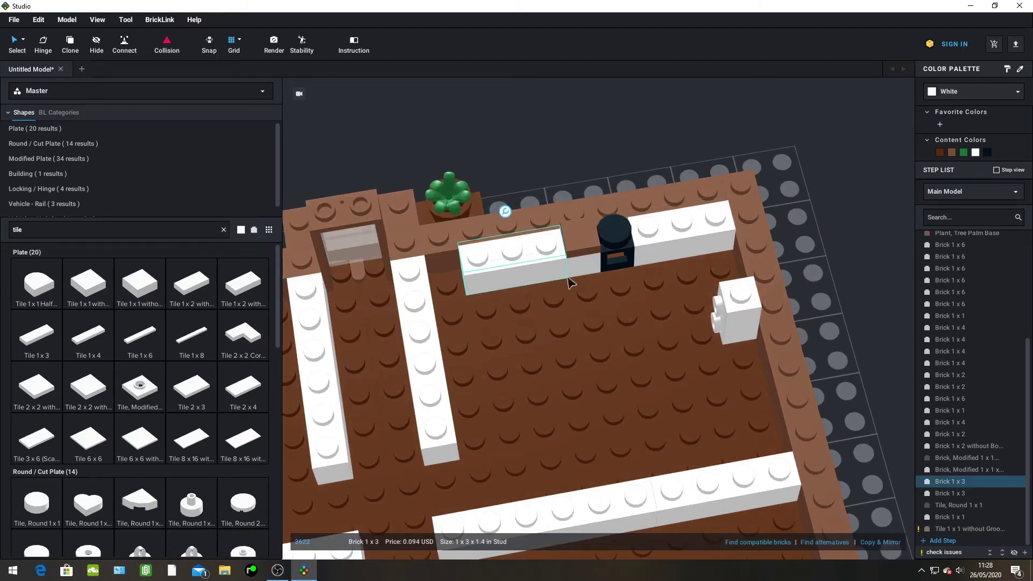
left_click(941, 153)
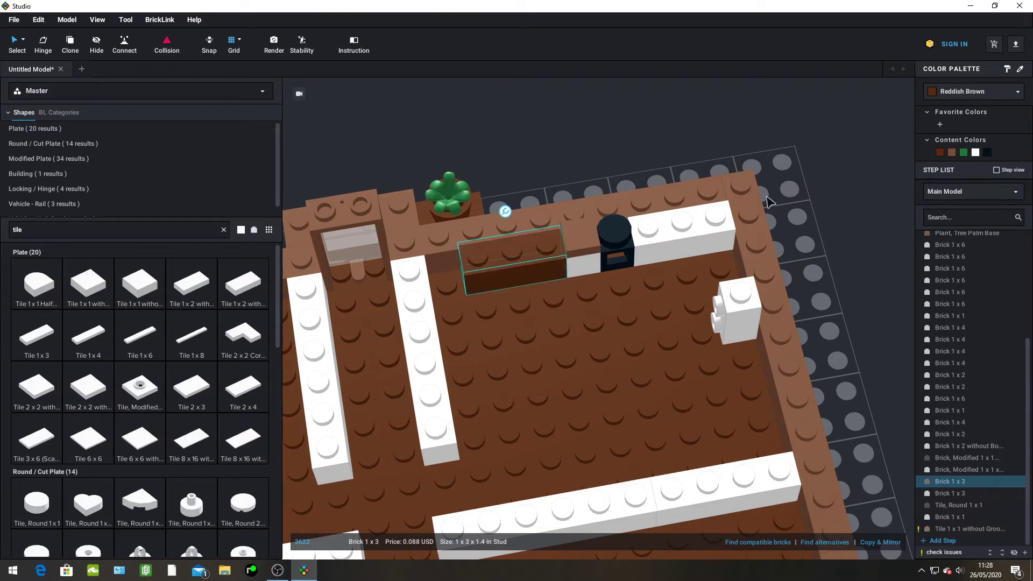
left_click(681, 232)
left_click(941, 152)
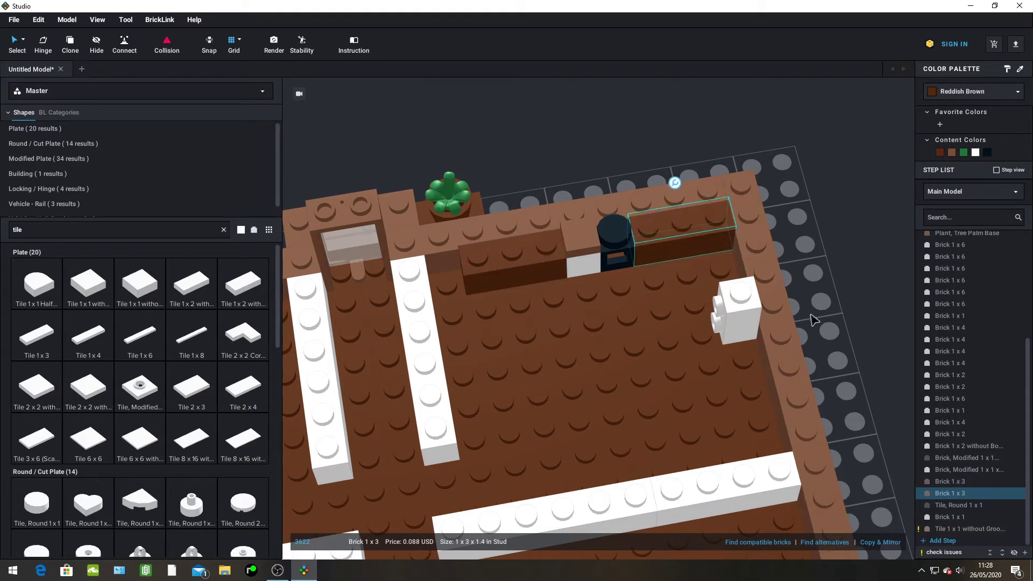
left_click(878, 286)
Recolor the white modified 1 x 1 x 1 2/3 brick with side studs near the outer wall to gray
left_click(742, 313)
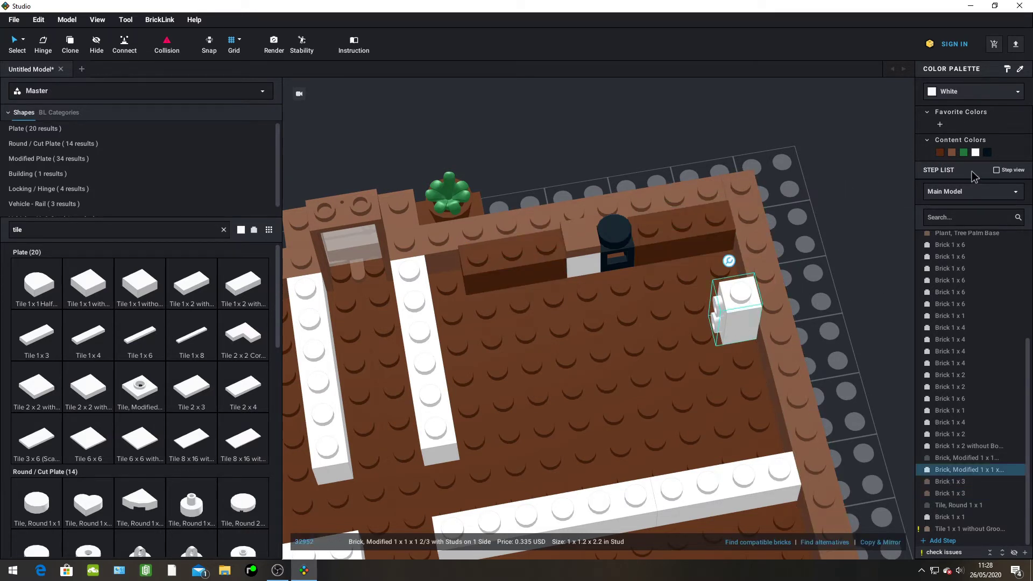
left_click(987, 89)
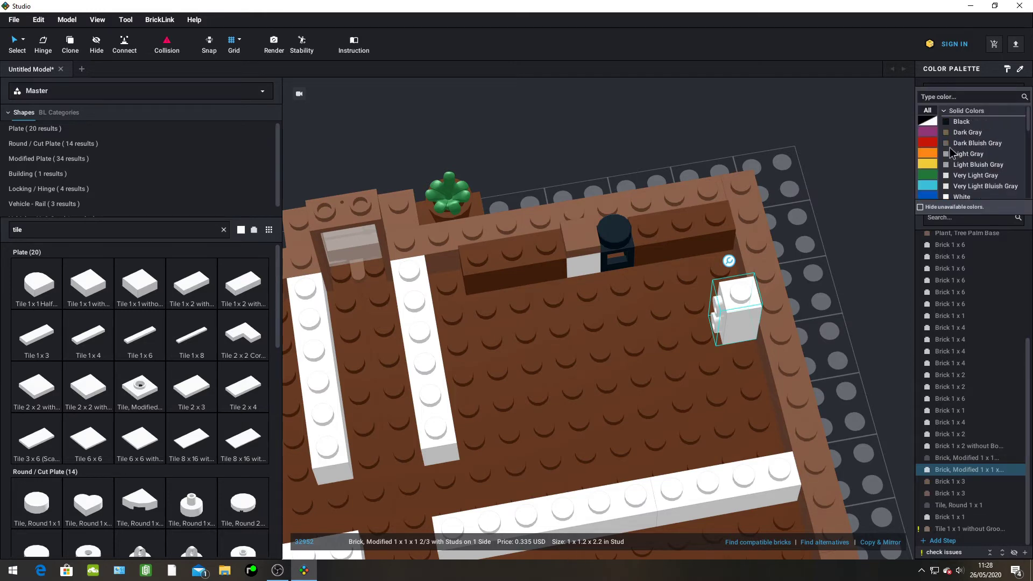
left_click(950, 153)
left_click(867, 175)
mouse_move(856, 191)
right_mouse_down()
mouse_move(906, 230)
mouse_move(905, 169)
mouse_move(846, 168)
mouse_move(844, 176)
right_mouse_up()
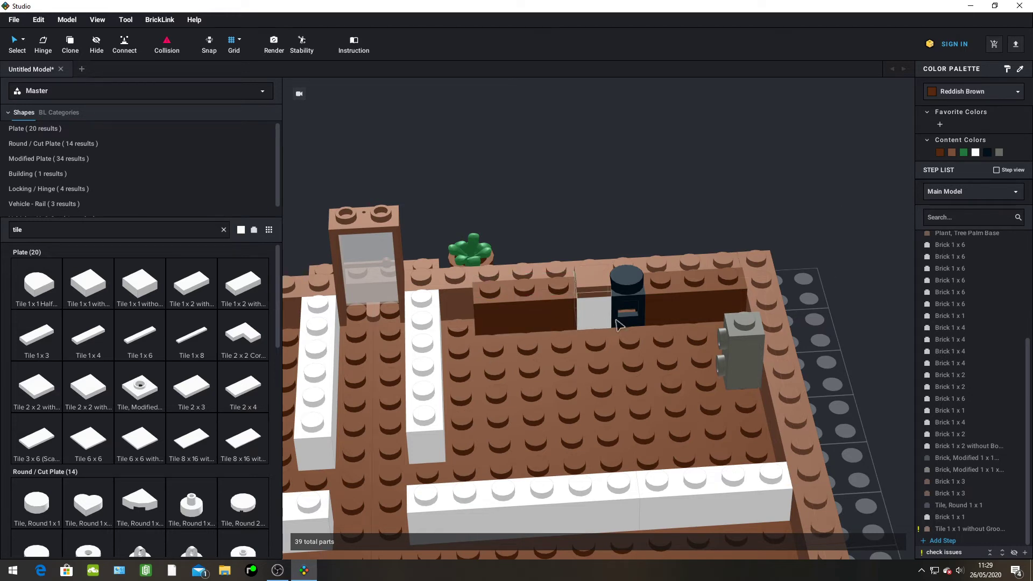
Clear the part search and duplicate the black headlight brick onto the end stud of the Reddish Brown 1 x 3 brick nearest the white partition
scroll(191, 407, "up", 1)
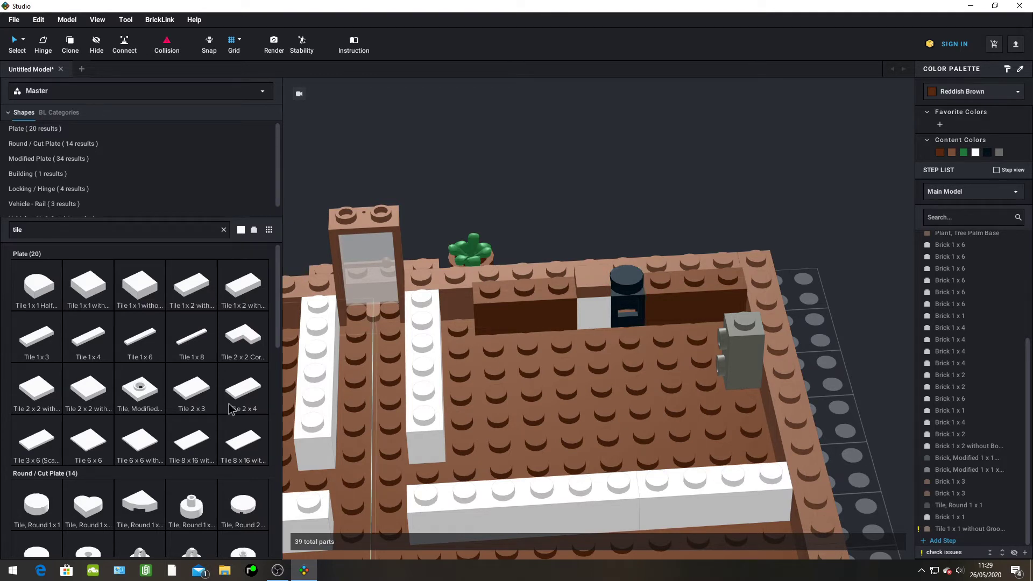
left_click(115, 229)
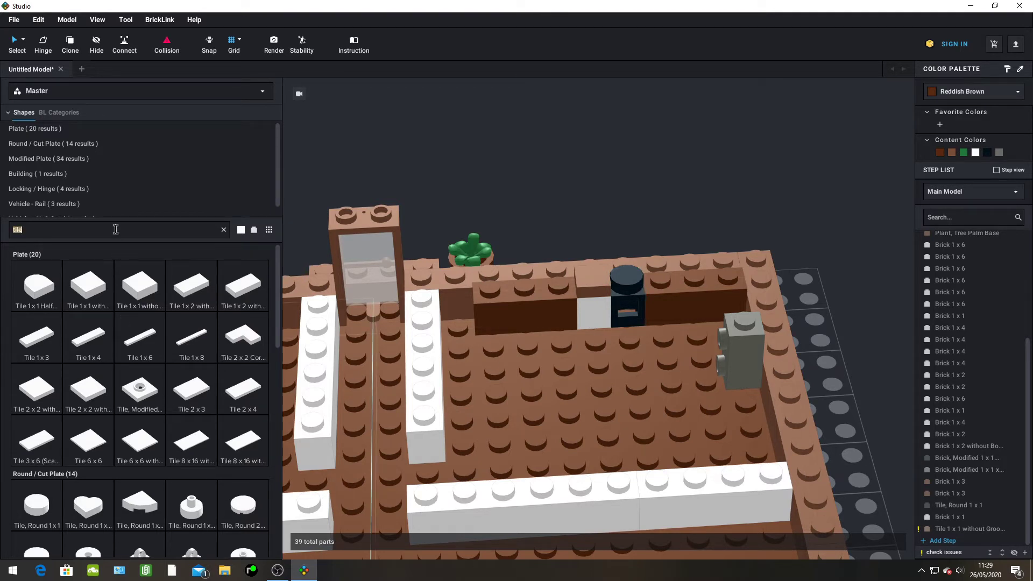
key("BackSpace")
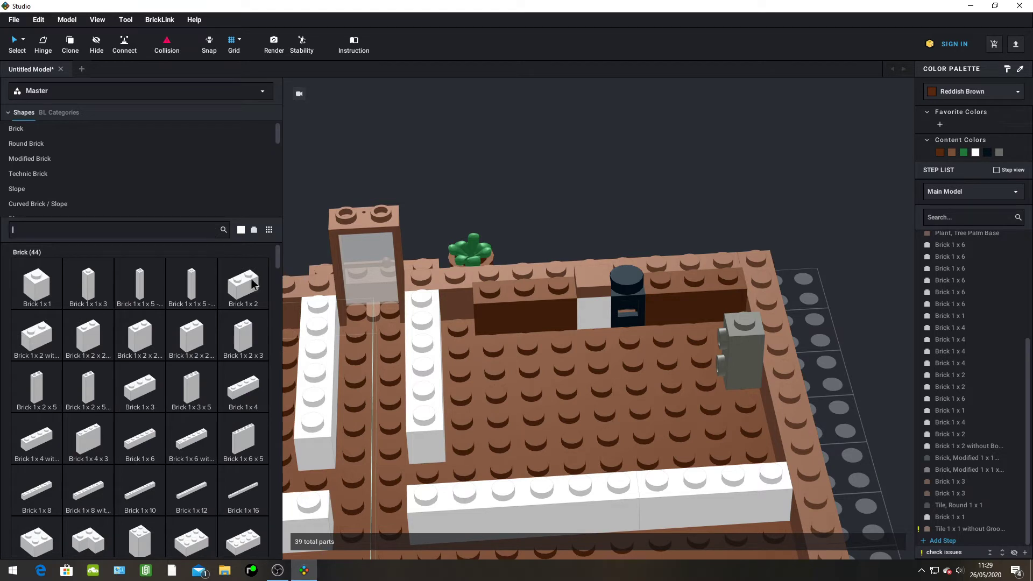
right_click(641, 325)
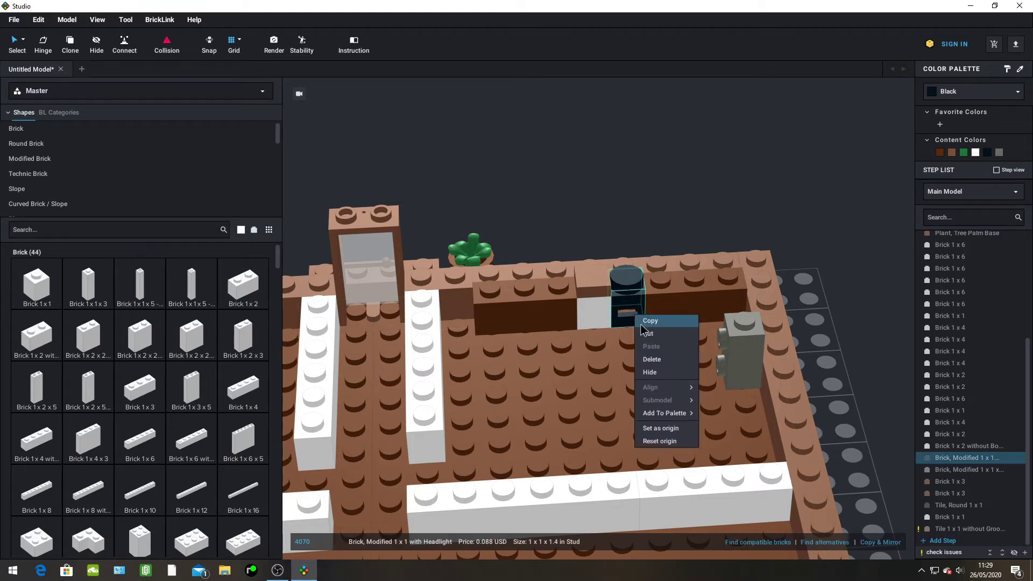
left_click(587, 351)
right_click(547, 373)
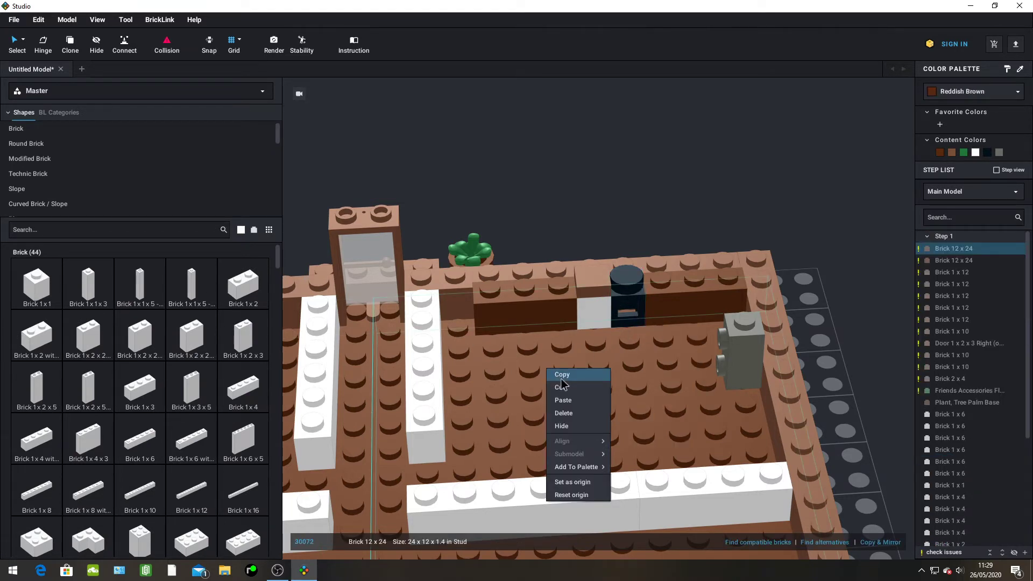
left_click(563, 399)
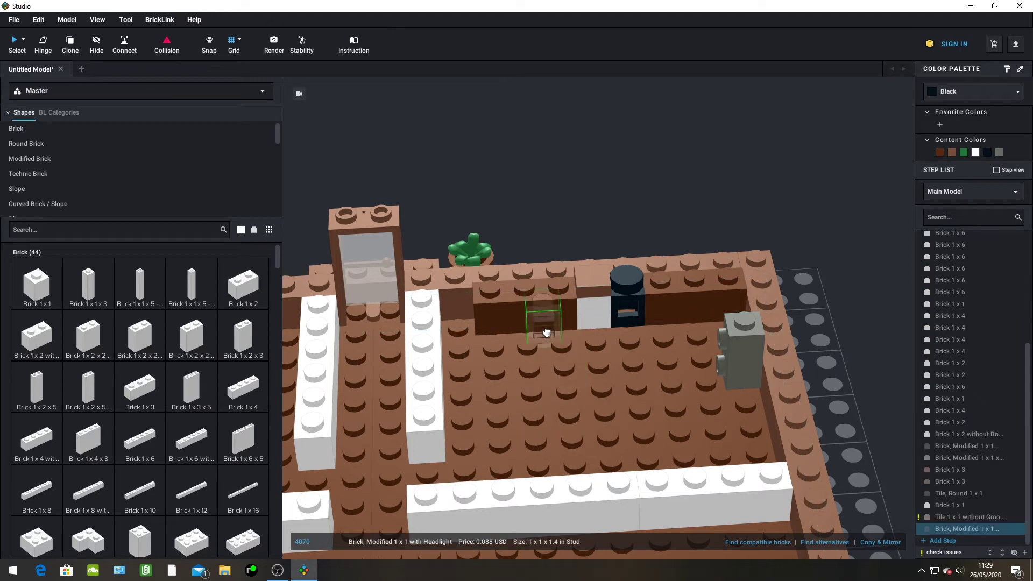
left_click(560, 291)
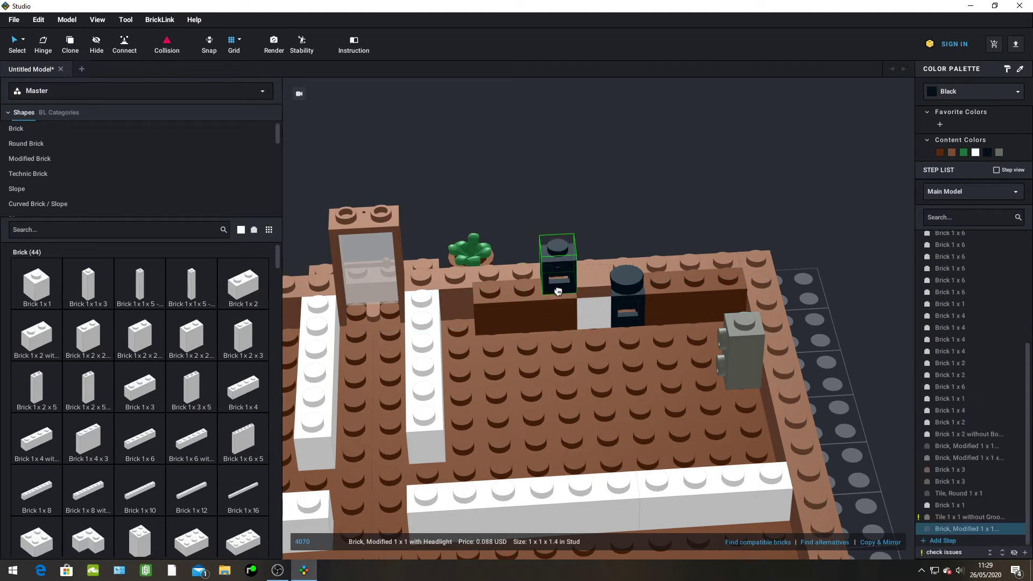
left_click_drag(558, 291, 489, 292)
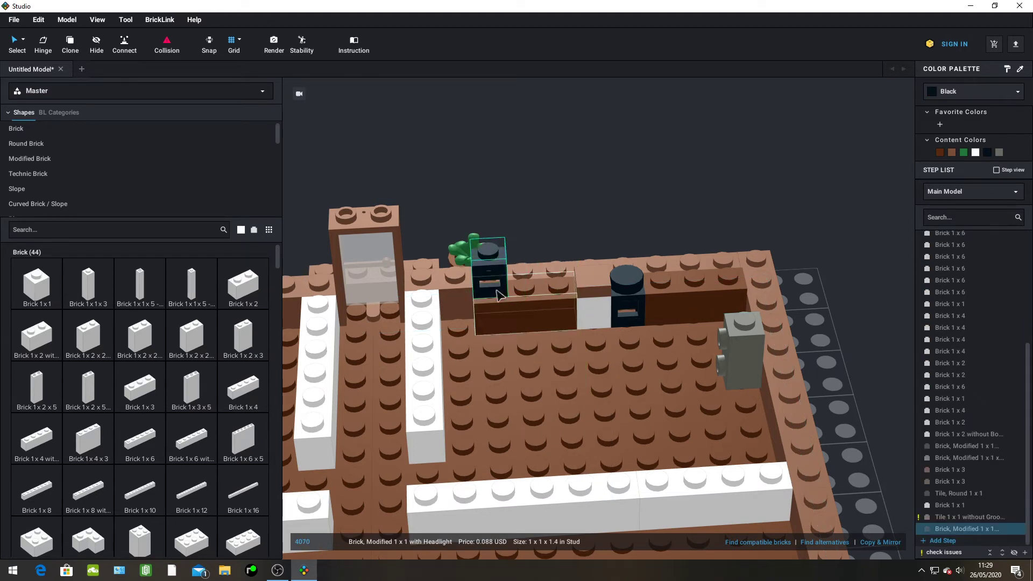
right_click(625, 165)
left_click(556, 195)
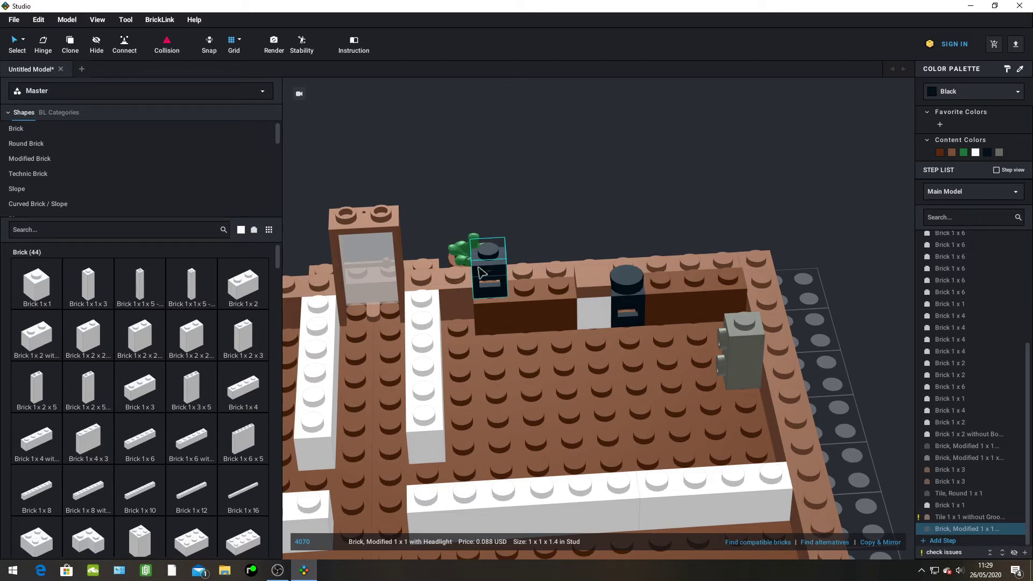
Try Trans-Black, Speckle Black-Silver and Light Gray as colors for the copied headlight brick
left_click(479, 267)
left_click(988, 92)
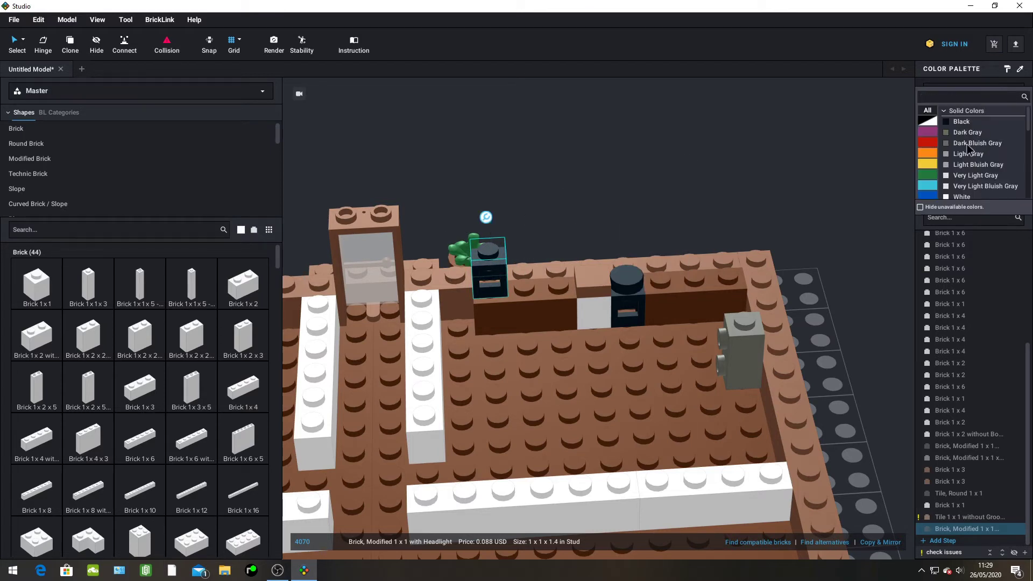
scroll(960, 139, "down", 8)
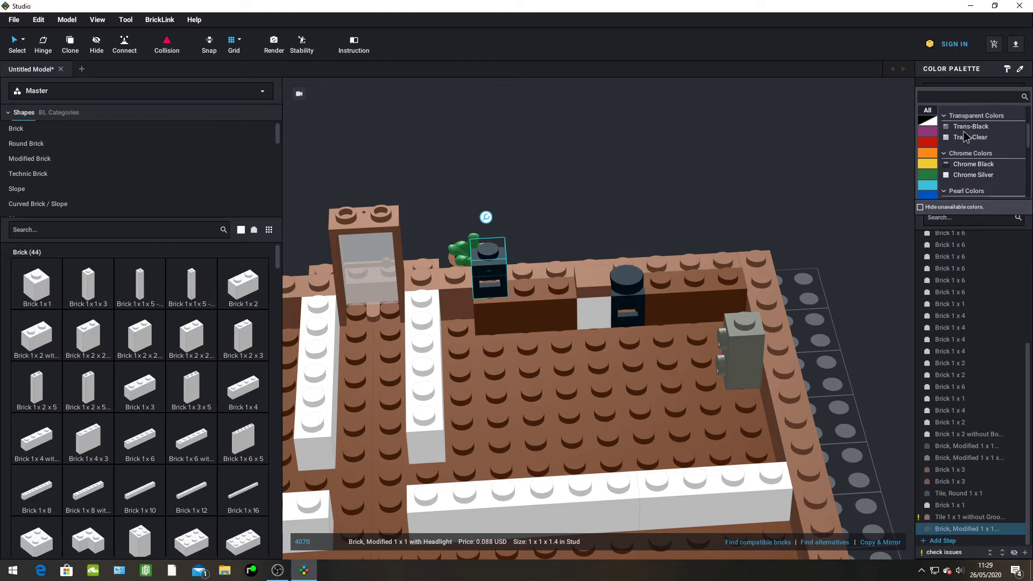
left_click(969, 128)
left_click(961, 97)
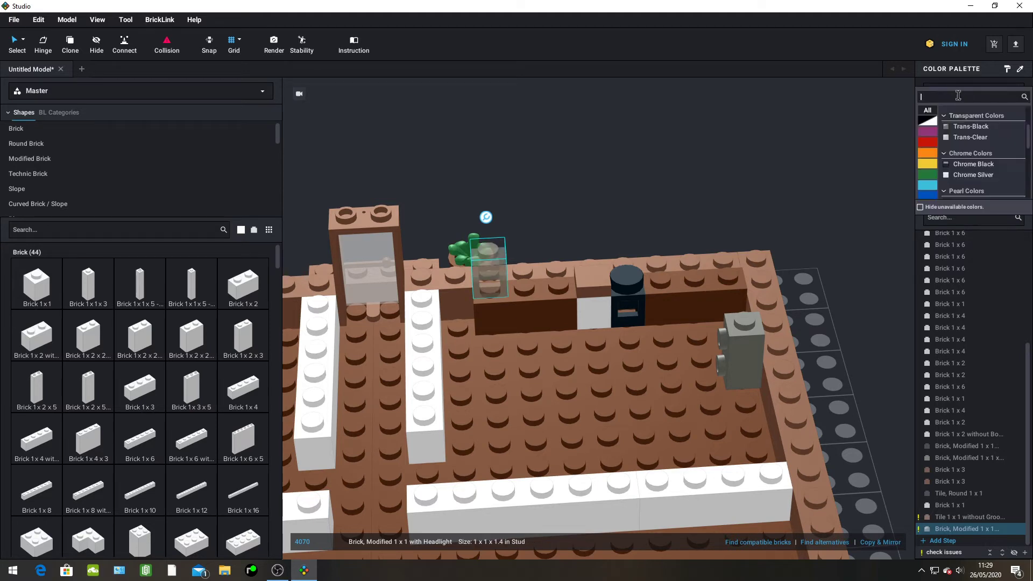
scroll(960, 137, "down", 1)
scroll(961, 137, "down", 6)
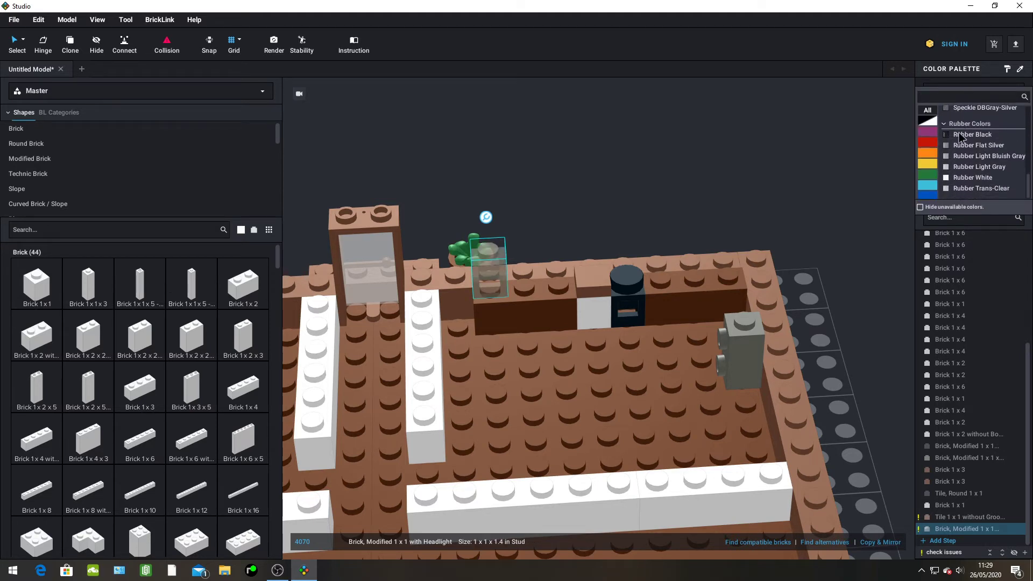
scroll(960, 139, "up", 3)
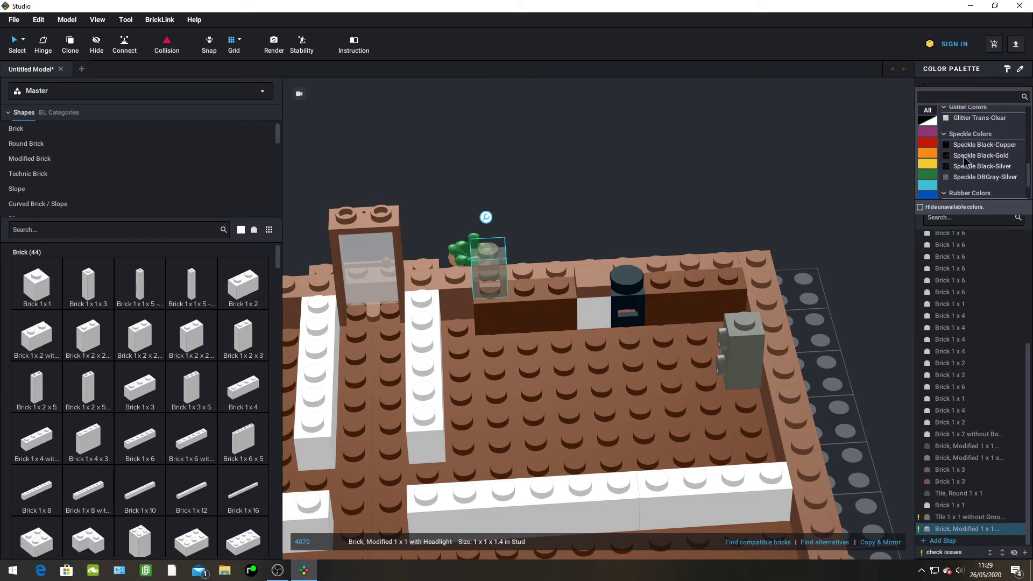
left_click(969, 154)
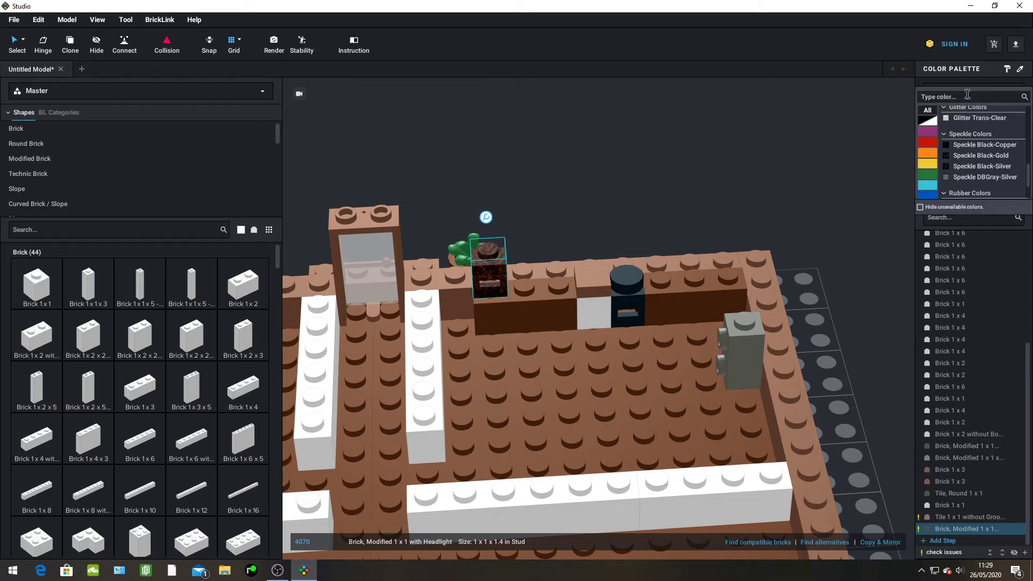
left_click(964, 92)
left_click(966, 167)
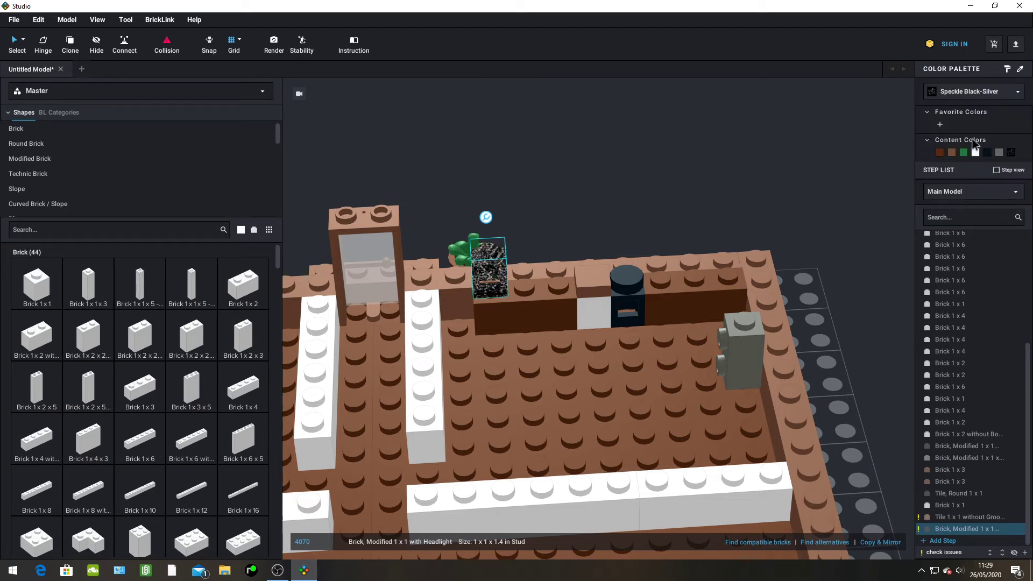
left_click(989, 94)
left_click(926, 127)
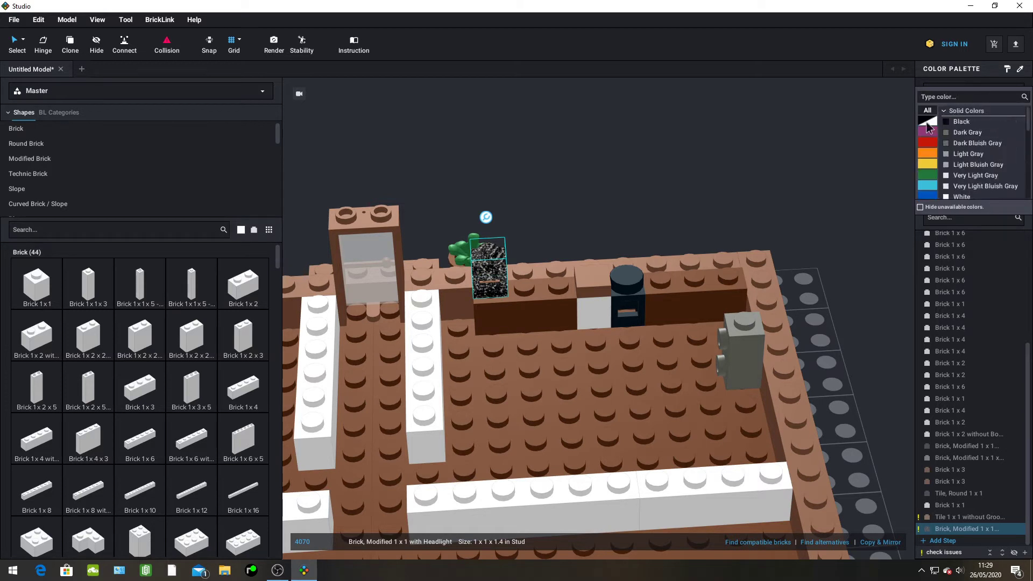
left_click(964, 155)
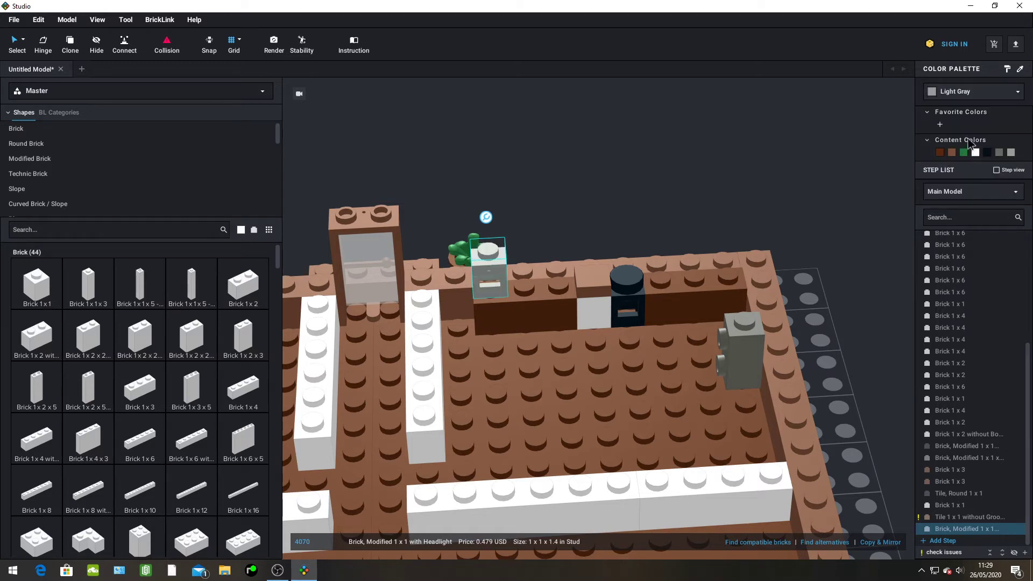
Recolor the copied headlight brick on the 1 x 3 brick to Dark Gray
left_click(975, 90)
right_click_drag(779, 159, 788, 141)
left_click_drag(481, 342, 481, 251)
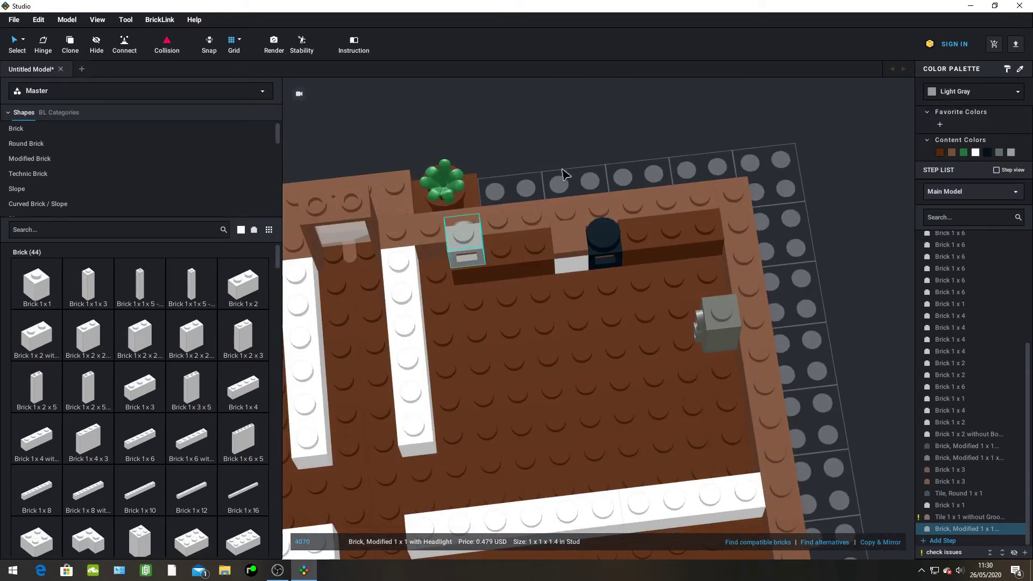
left_click(1015, 94)
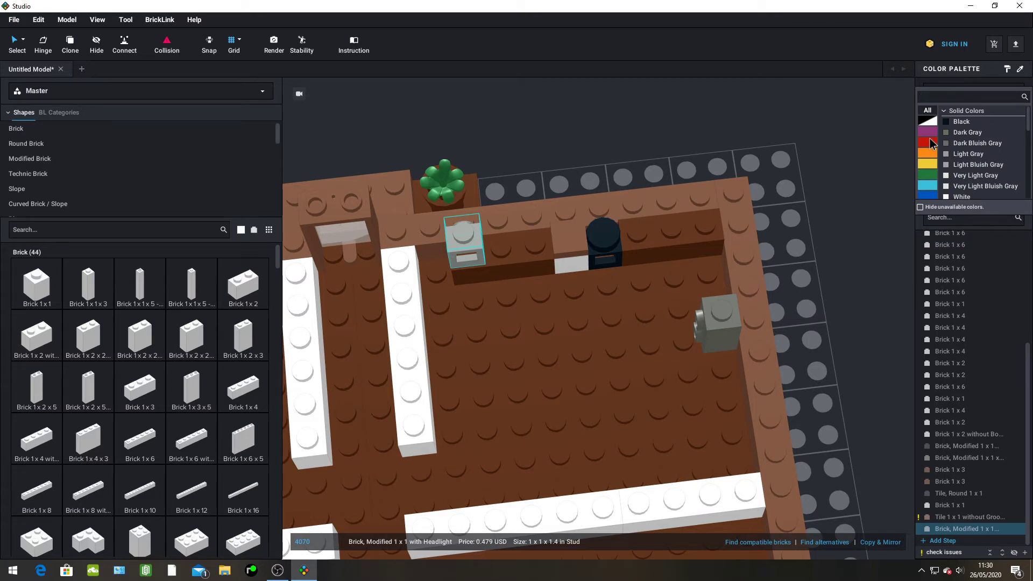
left_click(954, 133)
left_click(828, 141)
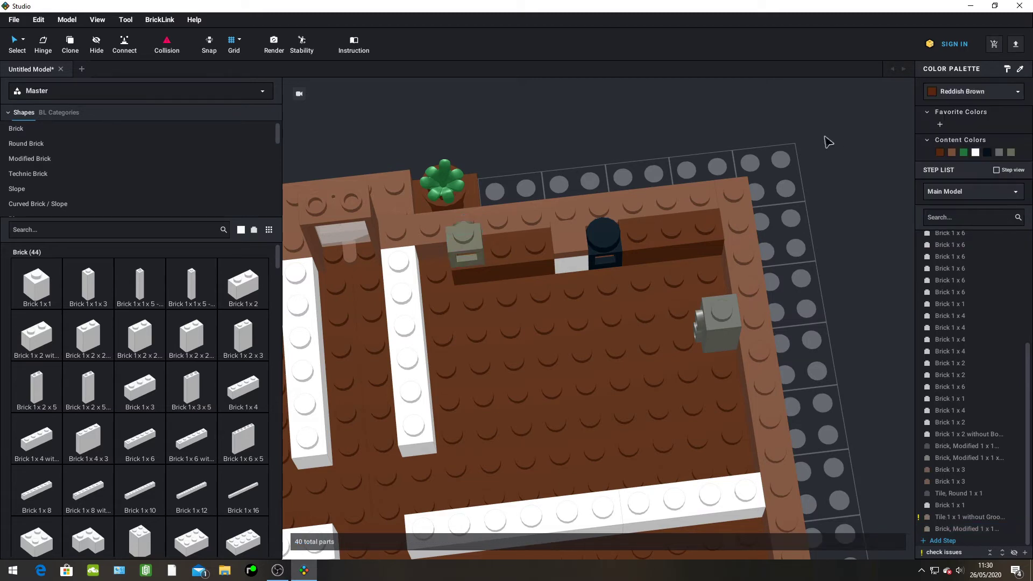
Lower the Dark Gray headlight brick so it sits directly on the Reddish Brown 1 x 3 brick
right_click_drag(829, 141, 870, 157)
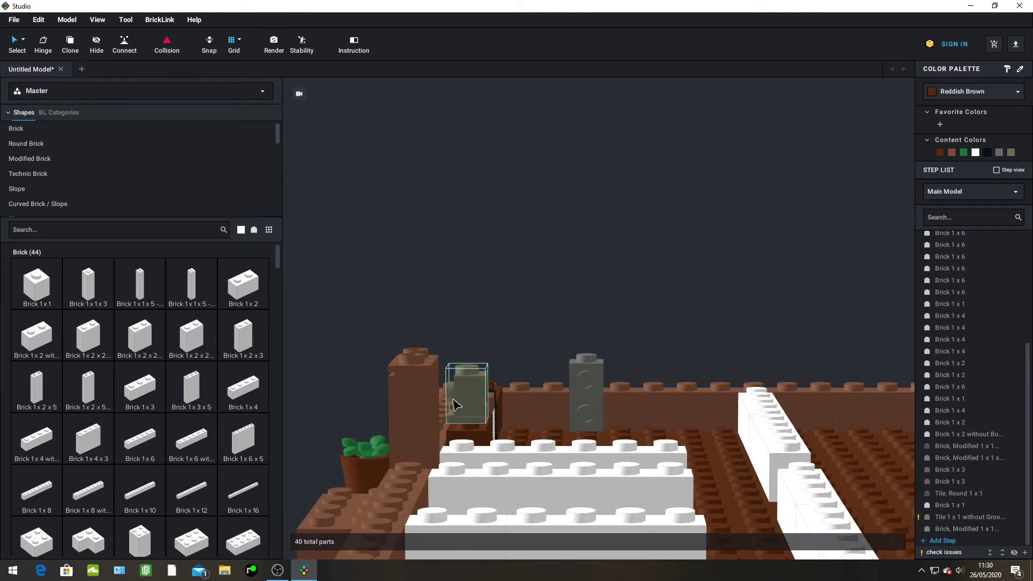
left_click_drag(454, 404, 463, 432)
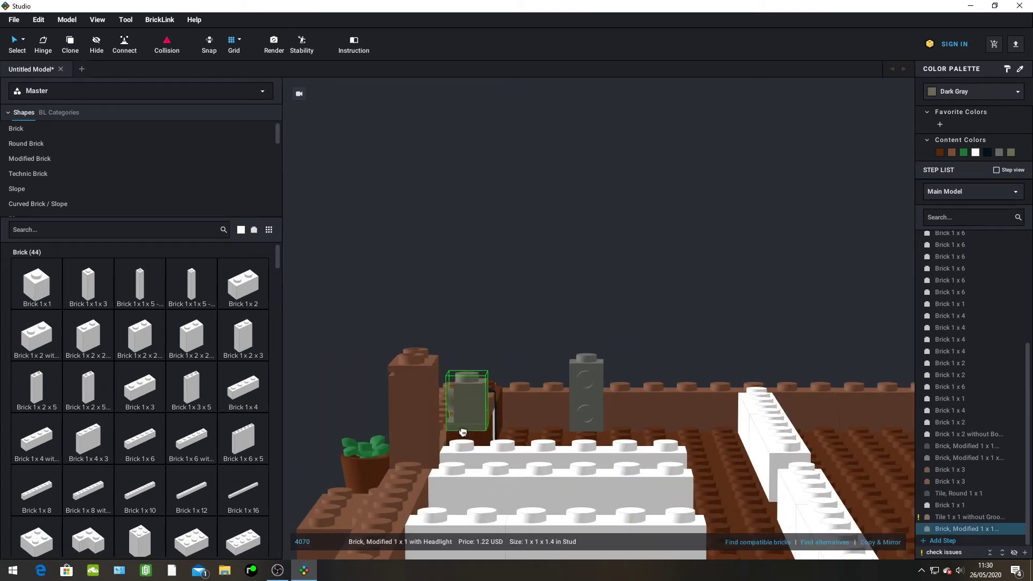
right_click(681, 296)
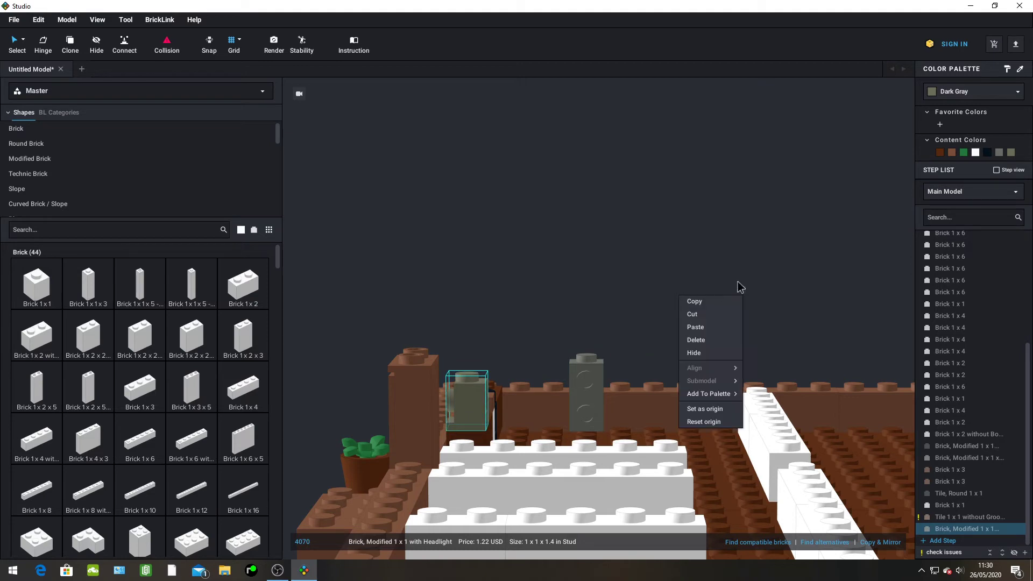
left_click(753, 272)
left_click(759, 268)
right_click_drag(759, 268, 737, 295)
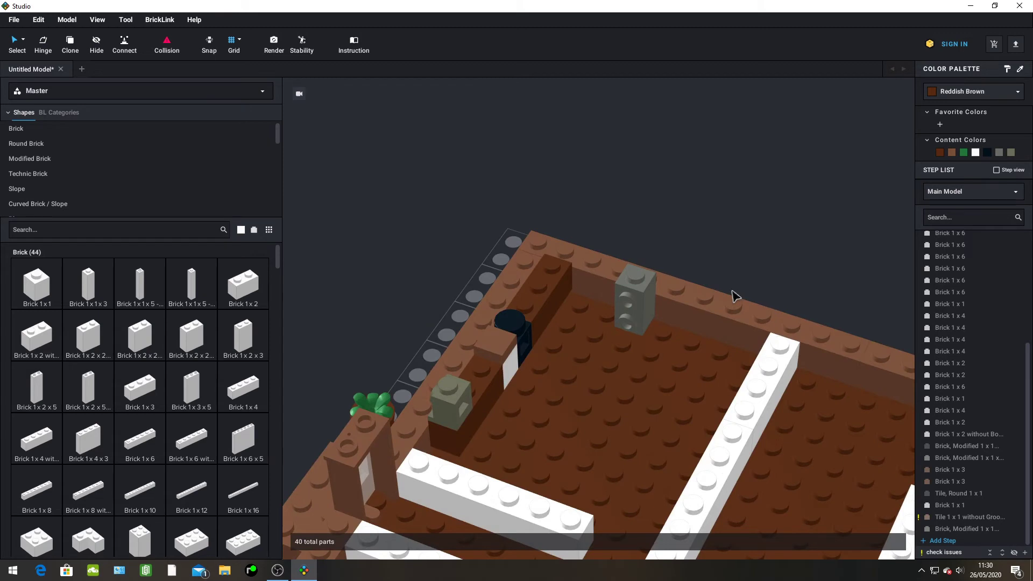
Search the parts for "1 x 1" and place a white Brick 1 x 1 on the empty grid outside the outer wall
left_click(91, 232)
type("1 x 1")
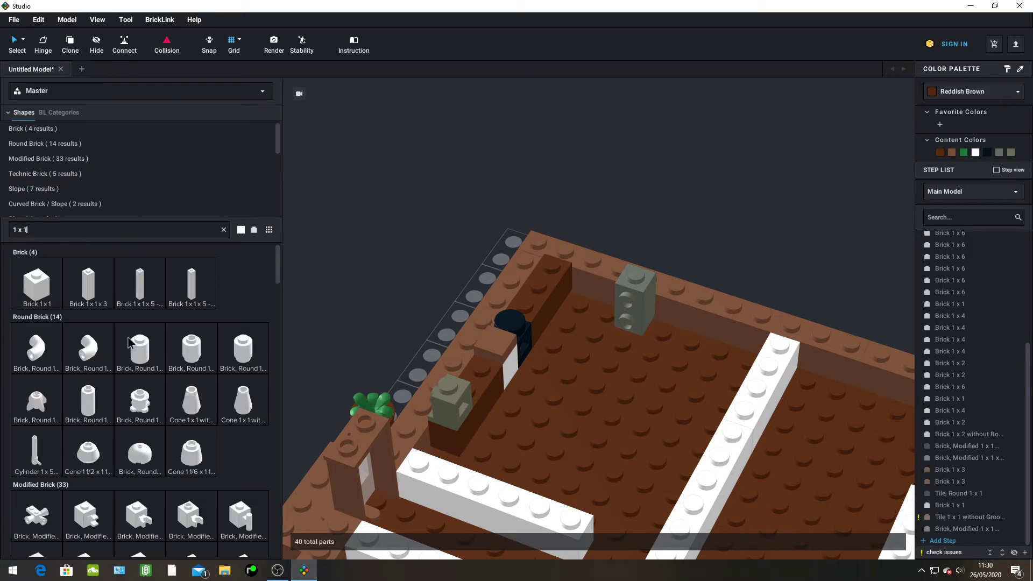
scroll(189, 372, "down", 3)
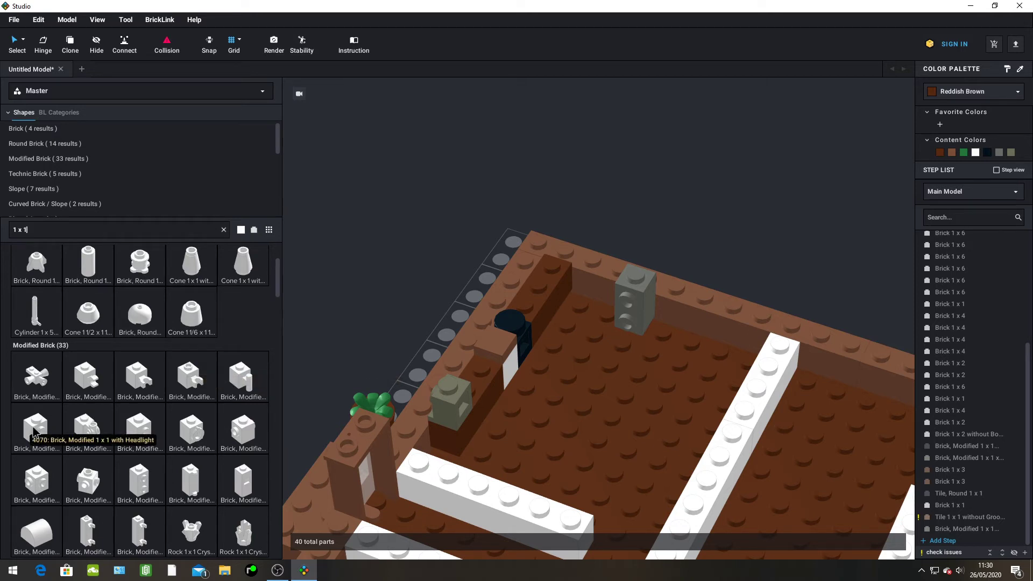
scroll(33, 430, "up", 3)
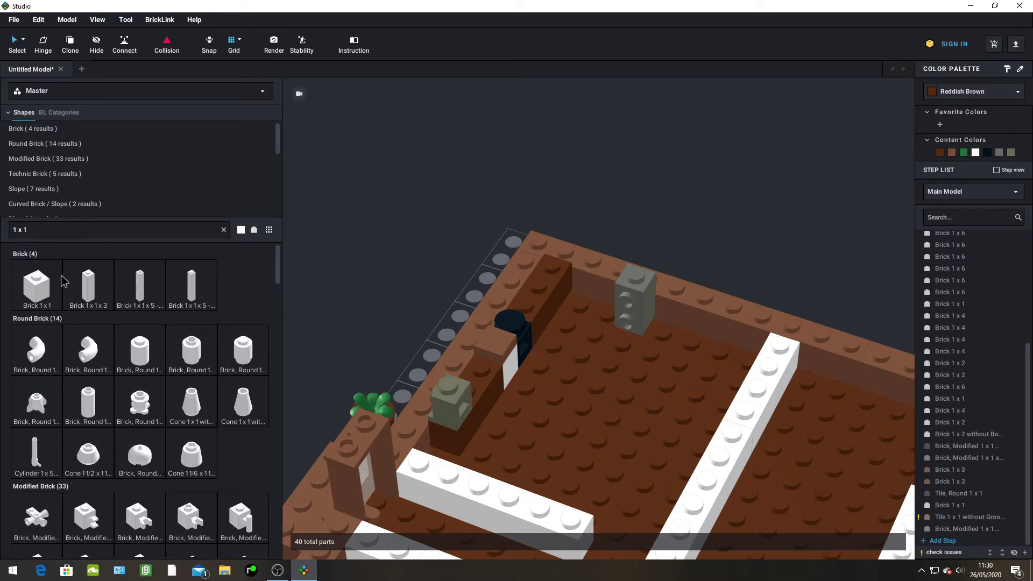
left_click_drag(61, 277, 685, 230)
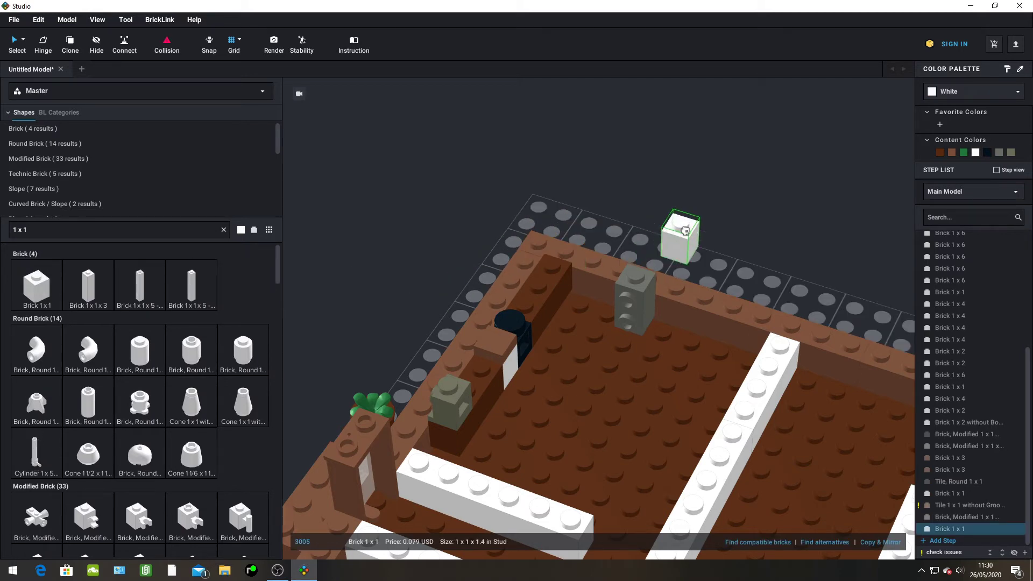
left_click(695, 233)
key("Escape")
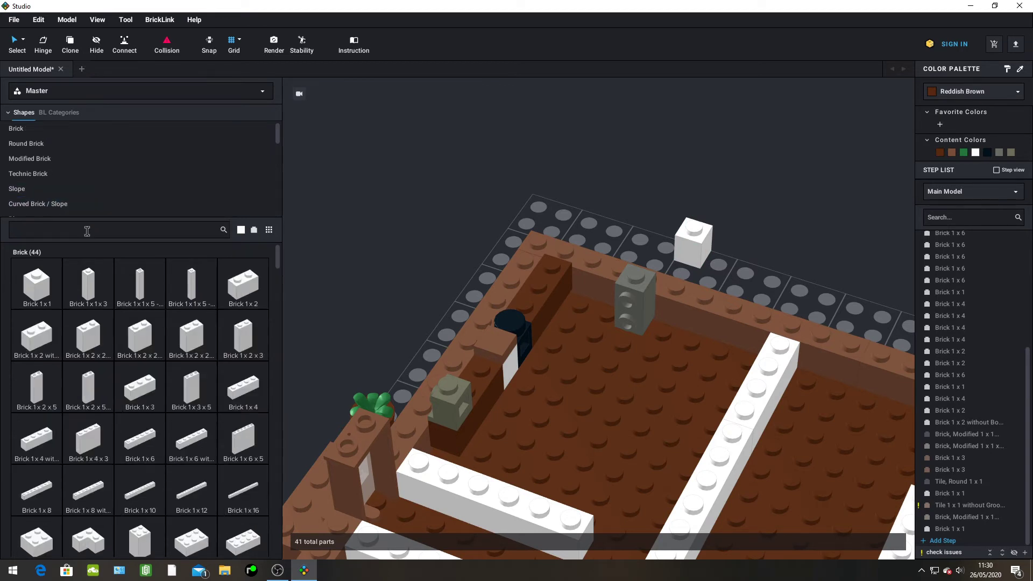
Search the parts for "tile" and place a Tile 1 x 1 with Groove on the white 1 x 1 brick outside the wall
left_click(87, 231)
type("tile")
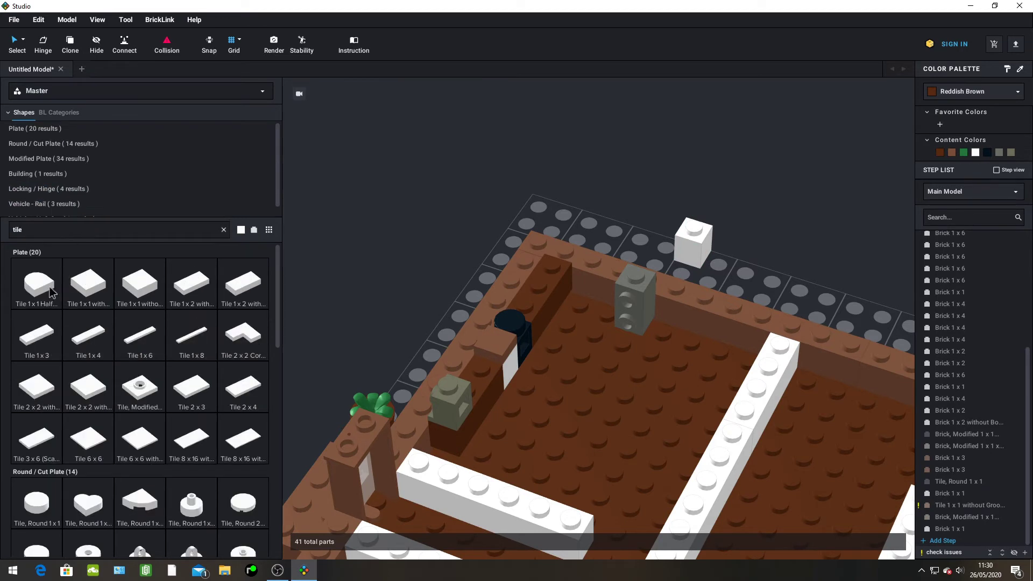
left_click_drag(74, 287, 703, 235)
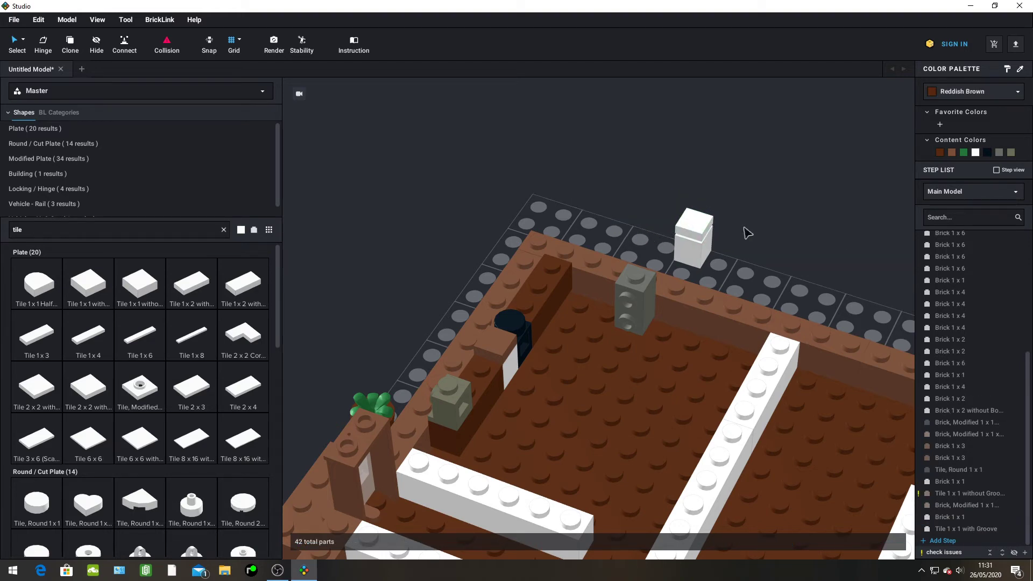
scroll(753, 229, "up", 3)
scroll(766, 232, "up", 5)
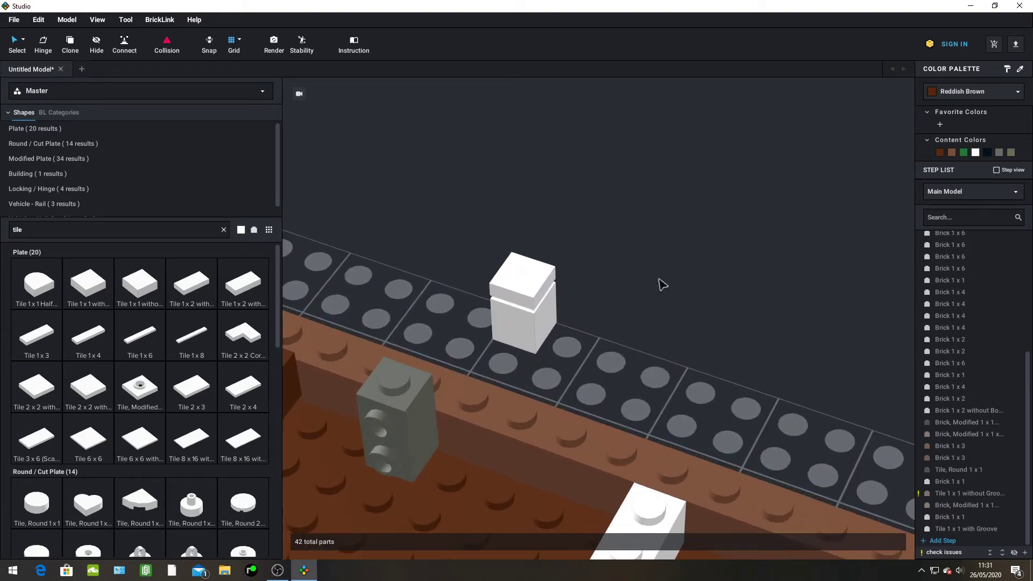
scroll(581, 339, "up", 4)
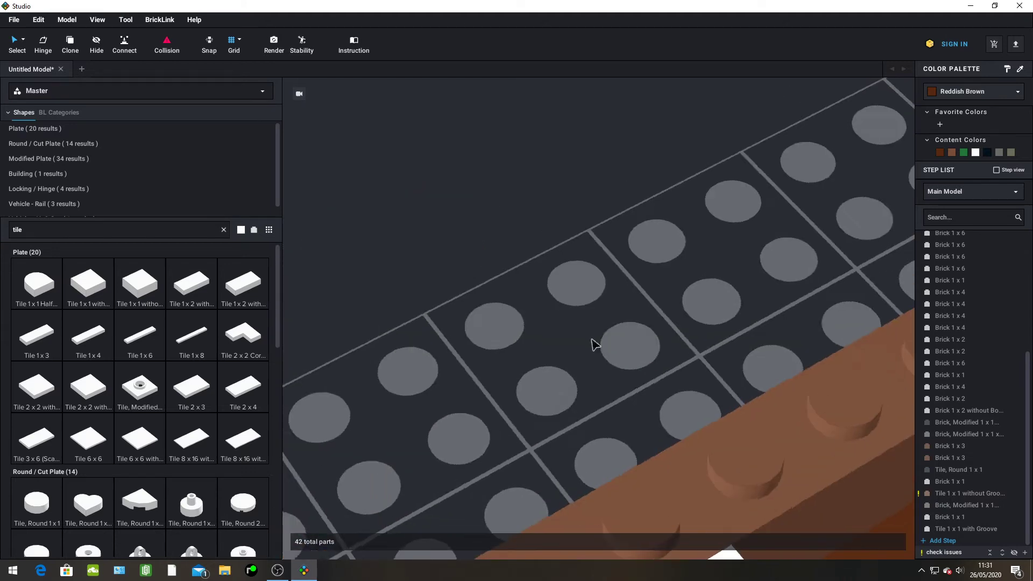
left_click(570, 344)
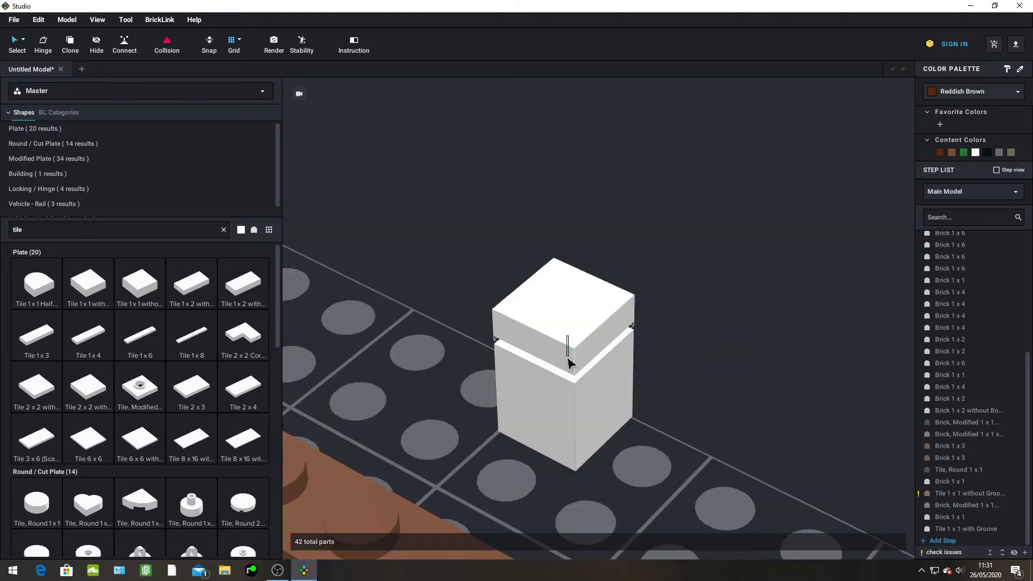
Seat the tile on the white 1 x 1 brick outside the wall and tip both parts onto their side
left_click_drag(569, 359, 558, 381)
right_click_drag(553, 386, 483, 260)
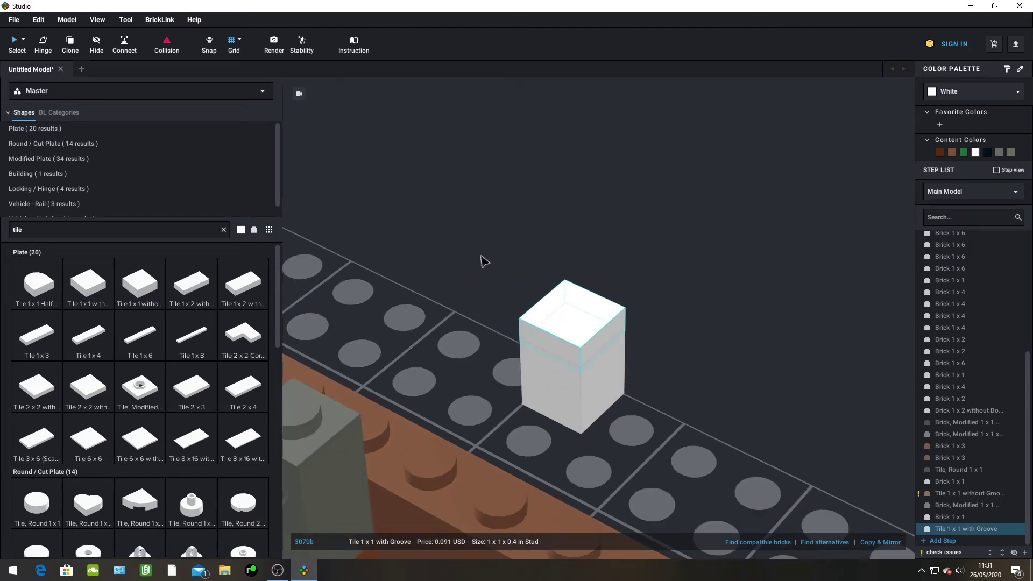
left_click_drag(481, 256, 666, 385)
key("Up")
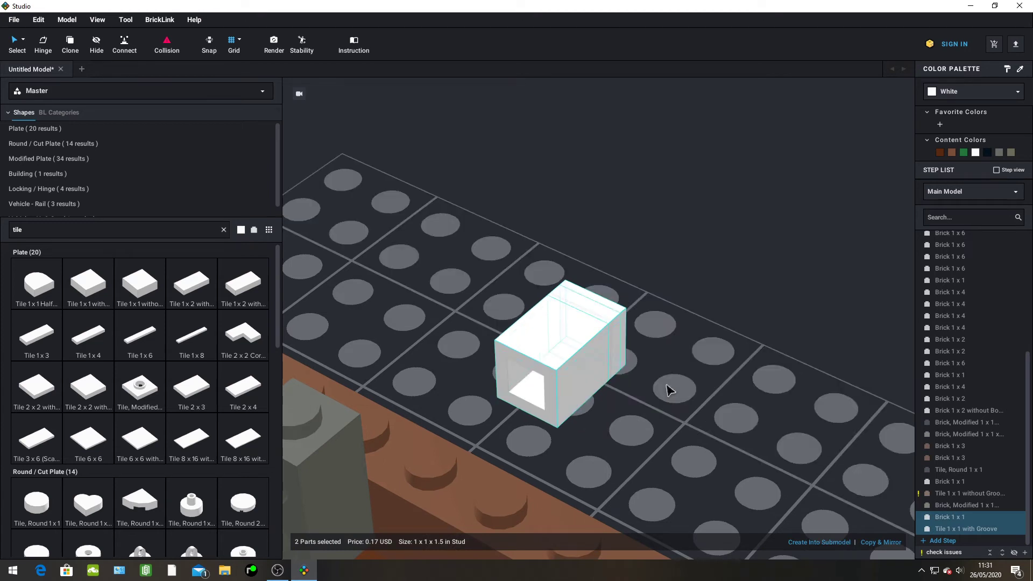
key("Up")
key("Up")
right_click_drag(668, 392, 574, 322)
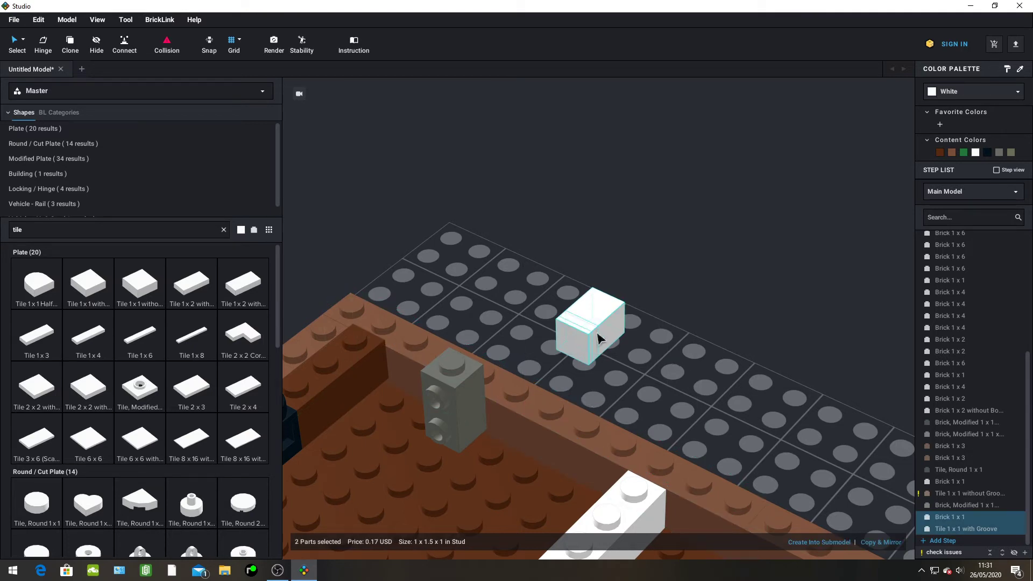
Try to move and turn the white brick and tile pair on the grid outside the wall
left_click_drag(602, 341, 656, 315)
key("Left")
key("Left")
key("Left")
key("Left")
key("Up")
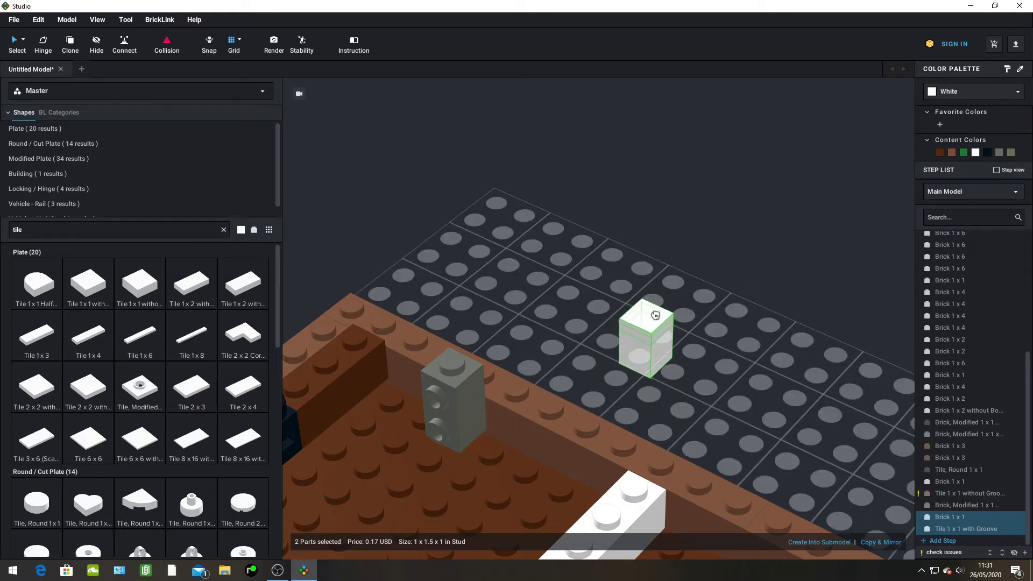
key("Escape")
Delete the white 1 x 1 brick and its tile from the grid outside the wall
scroll(614, 317, "down", 2)
left_click(585, 346)
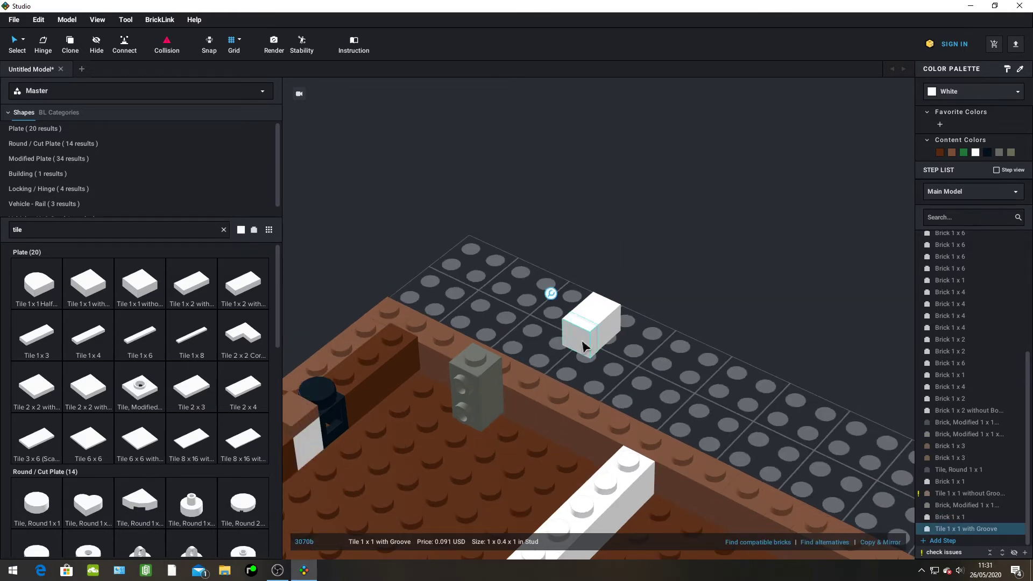
left_click(600, 317, "shift")
right_click(602, 326)
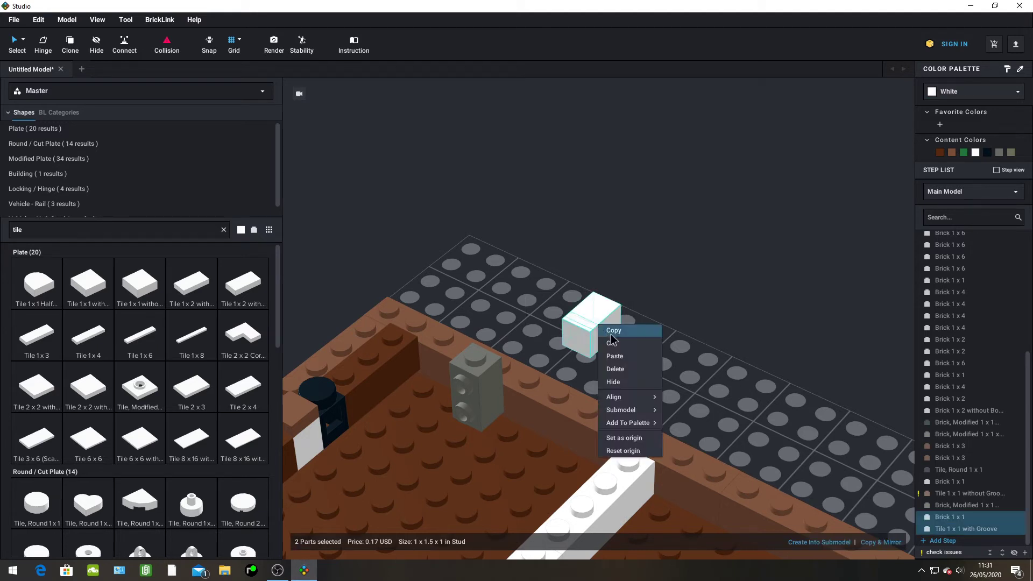
left_click(614, 369)
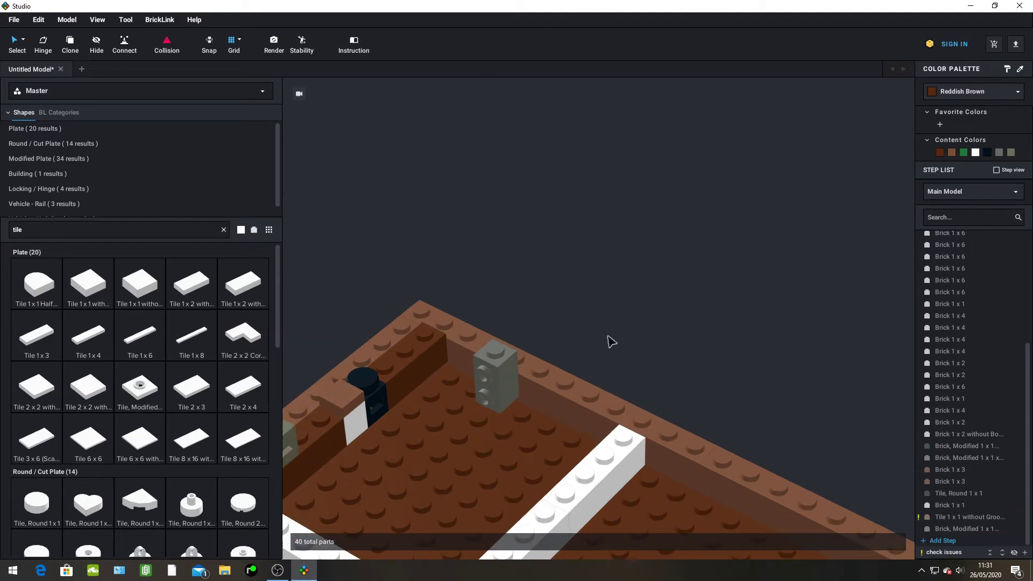
Search the parts for "1x1" and place a white Brick 1 x 1 on the floor beside the gray modified bricks along the wall
scroll(612, 342, "down", 1)
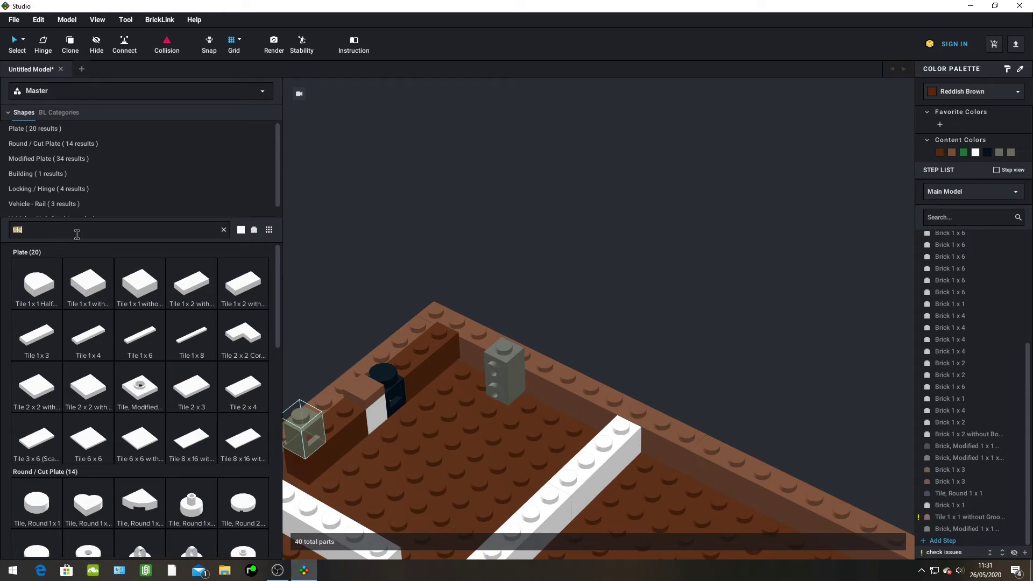
type("1x1")
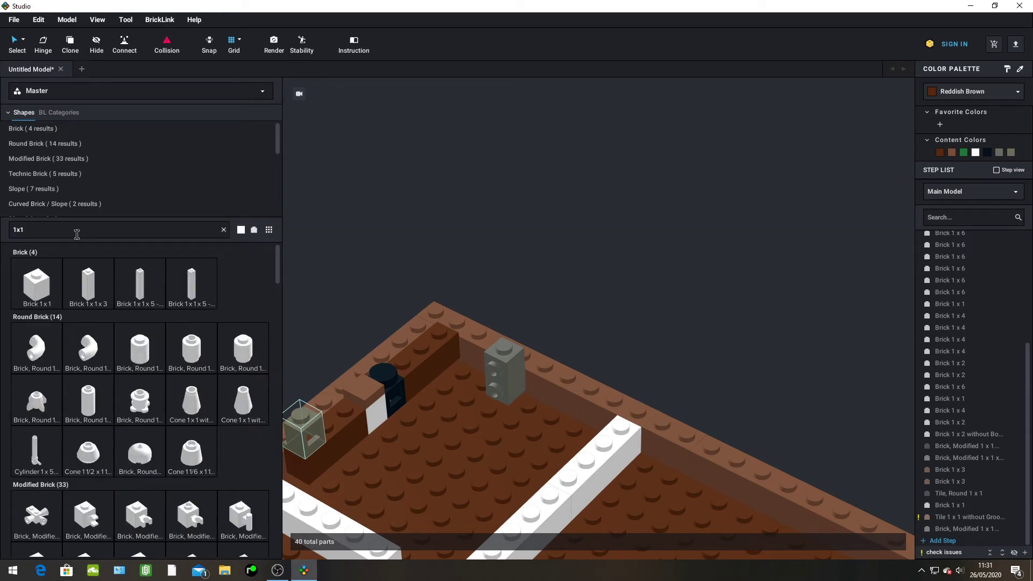
left_click_drag(25, 291, 530, 412)
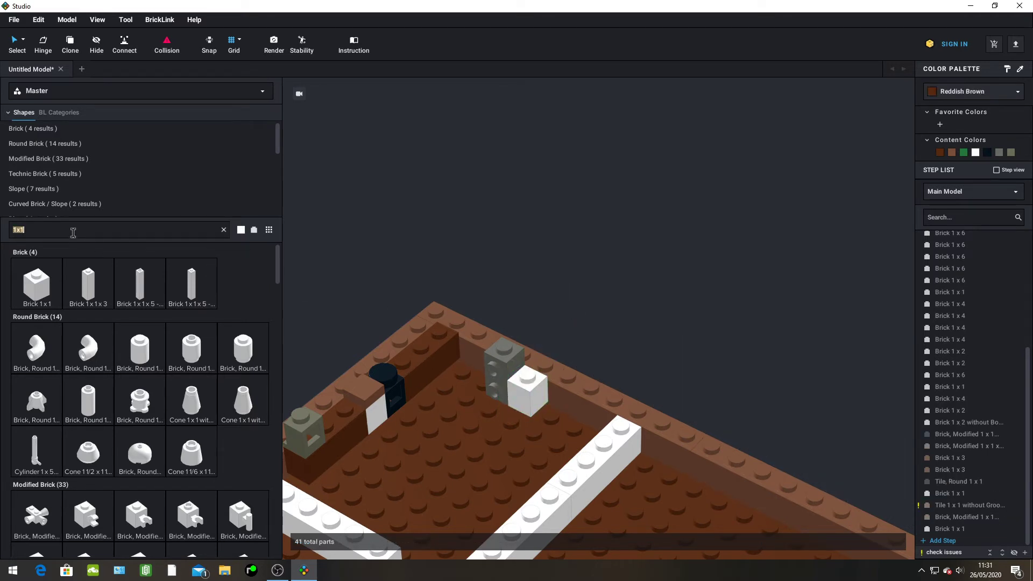
Search the parts for "til" and seat a Tile 1 x 1 with Groove on top of the new white 1 x 1 brick
type("tilo")
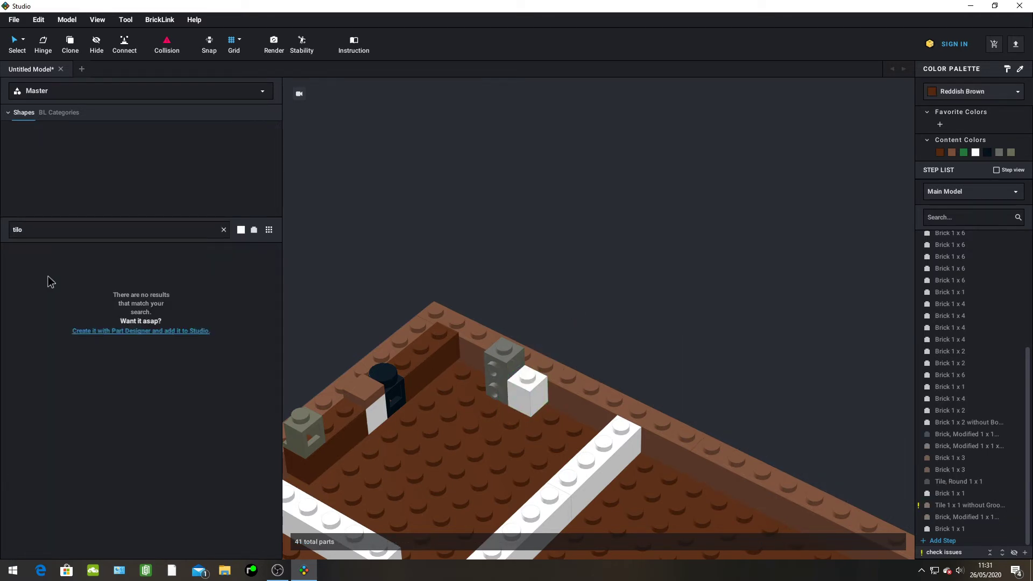
key("BackSpace")
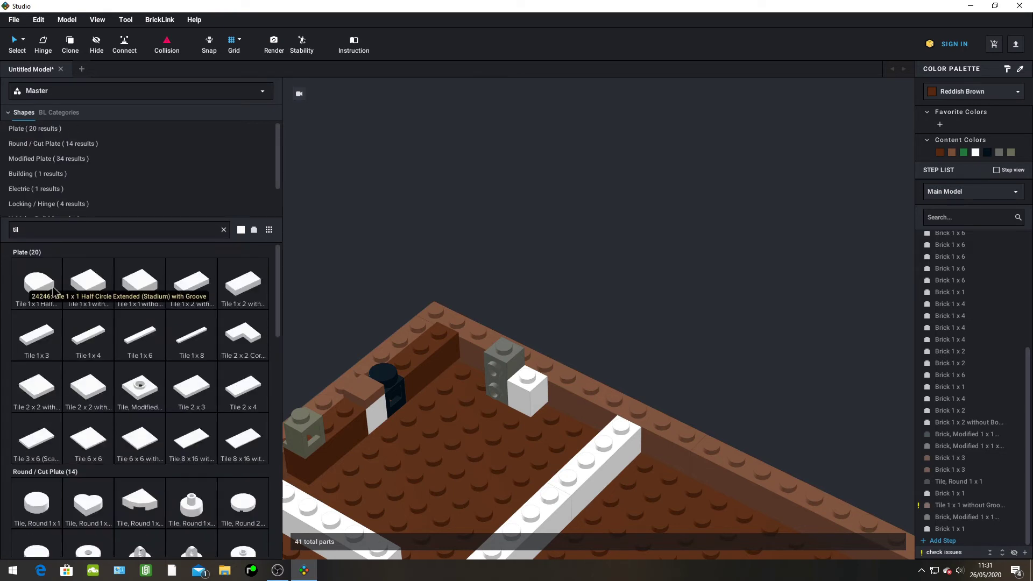
left_click_drag(88, 284, 534, 383)
left_click(546, 351)
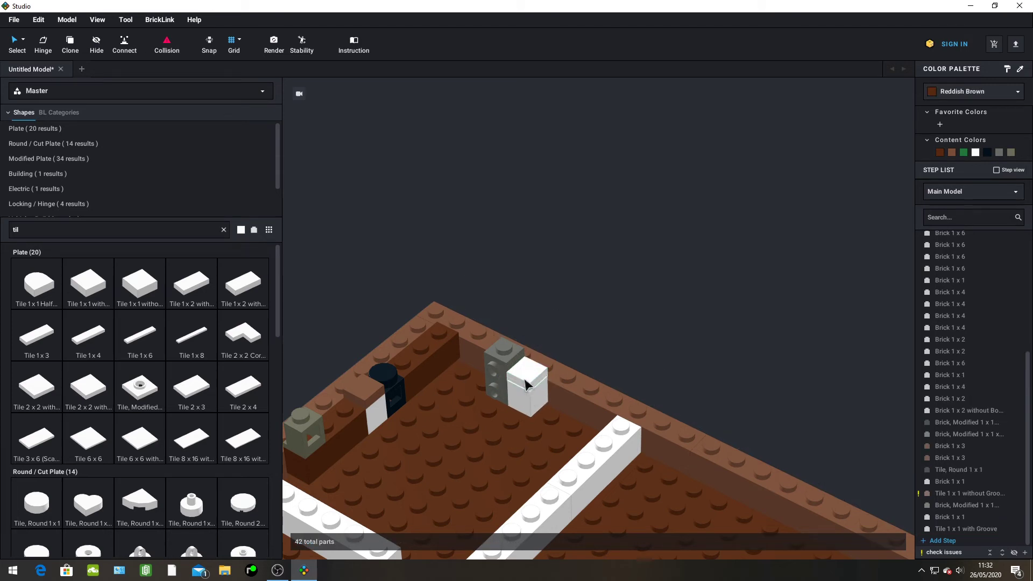
left_click(527, 386)
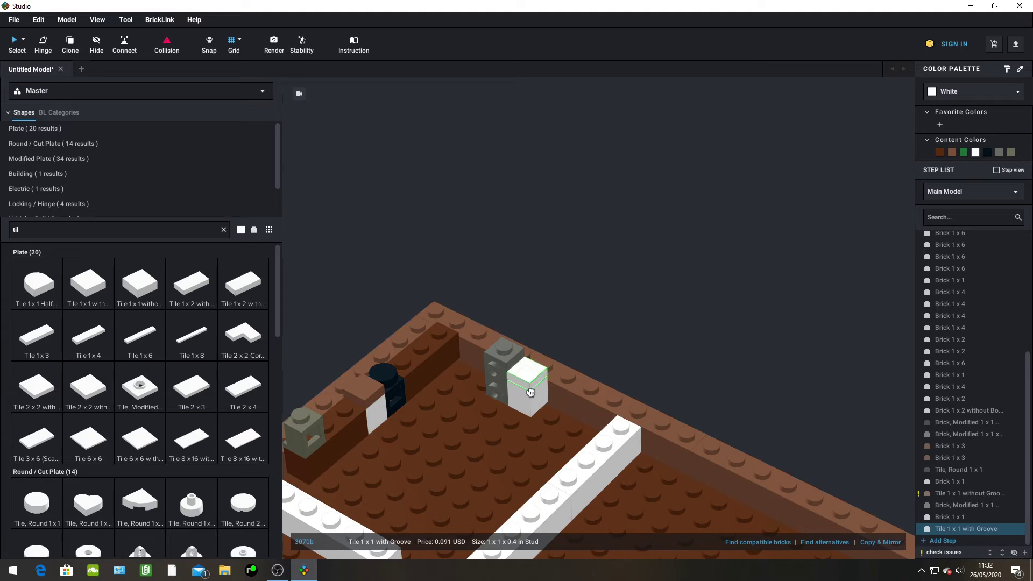
mouse_move(531, 393)
left_mouse_down()
mouse_move(586, 323)
mouse_move(529, 393)
left_mouse_up()
left_click(565, 357)
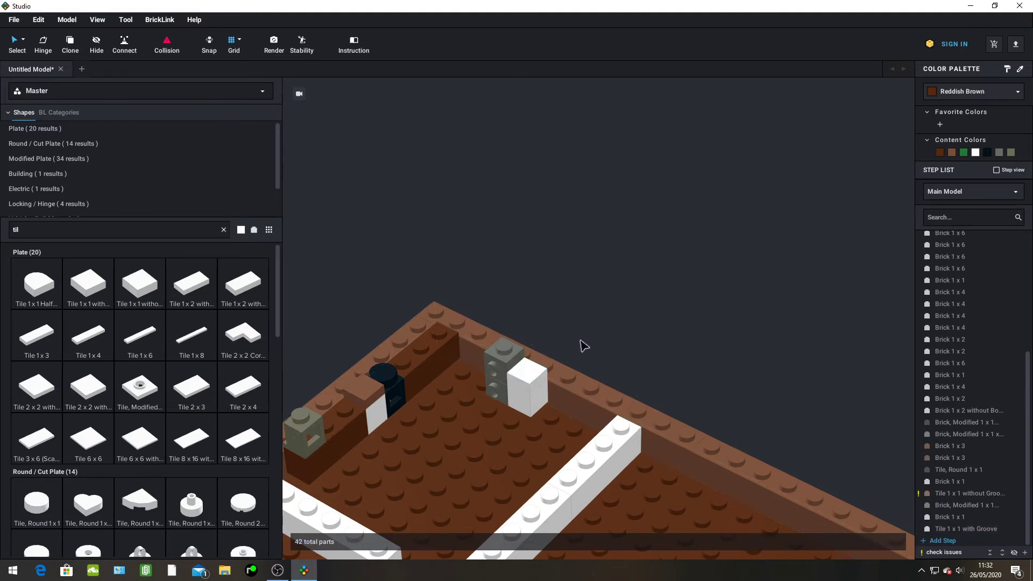
Recolor the tile on the white 1 x 1 brick to the near-black color already used in the model
left_click(529, 373)
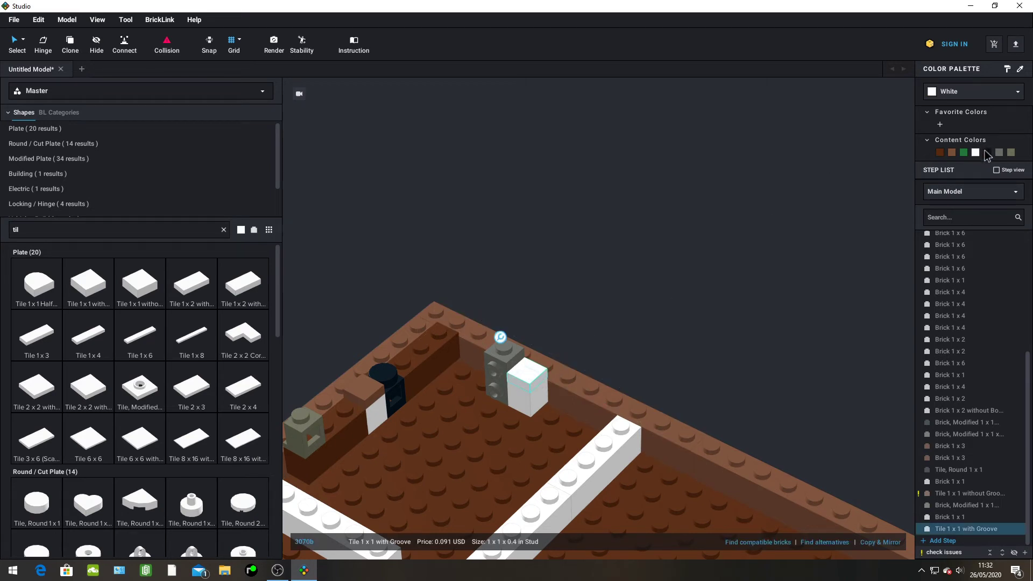
left_click(986, 153)
left_click(537, 401)
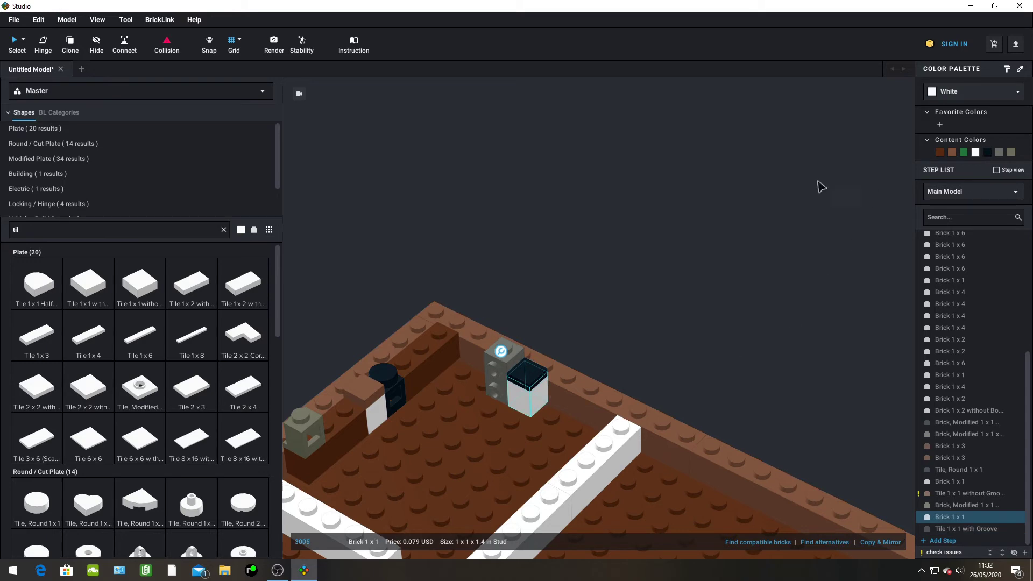
left_click(805, 183)
Search the parts for "window" and find the small window pieces in the Door / Window group
mouse_move(667, 261)
right_mouse_down()
mouse_move(714, 240)
mouse_move(613, 258)
mouse_move(677, 248)
mouse_move(652, 252)
right_mouse_up()
scroll(651, 254, "up", 3)
scroll(651, 253, "up", 1)
scroll(590, 250, "down", 3)
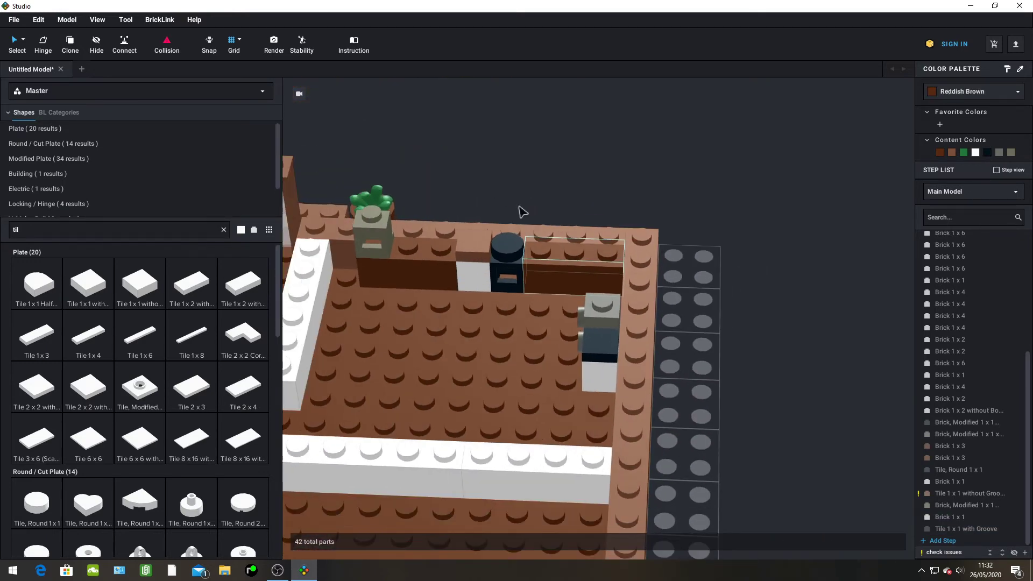
middle_click_drag(526, 175, 573, 169)
scroll(572, 169, "up", 1)
right_click_drag(573, 169, 572, 175)
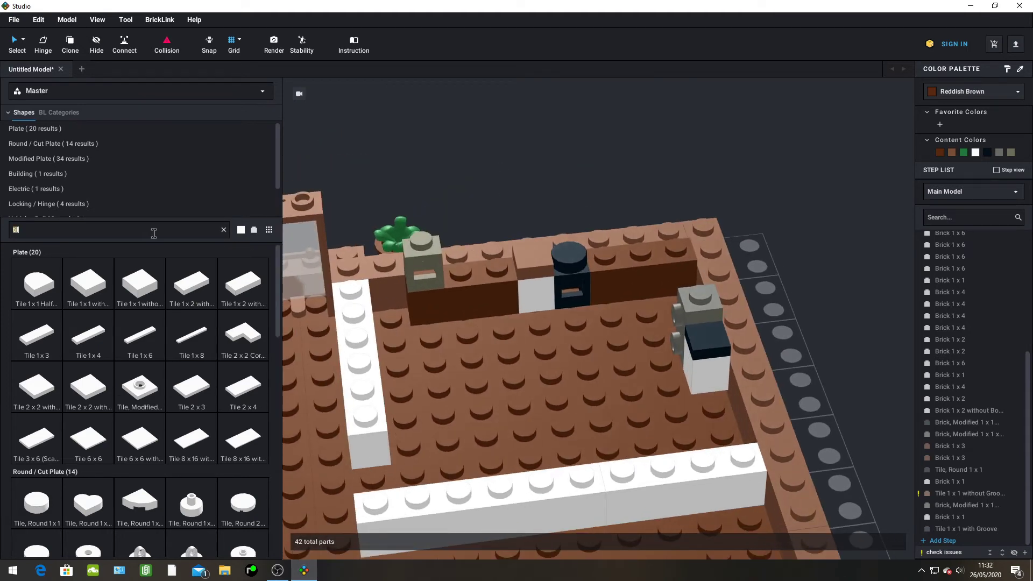
key("BackSpace")
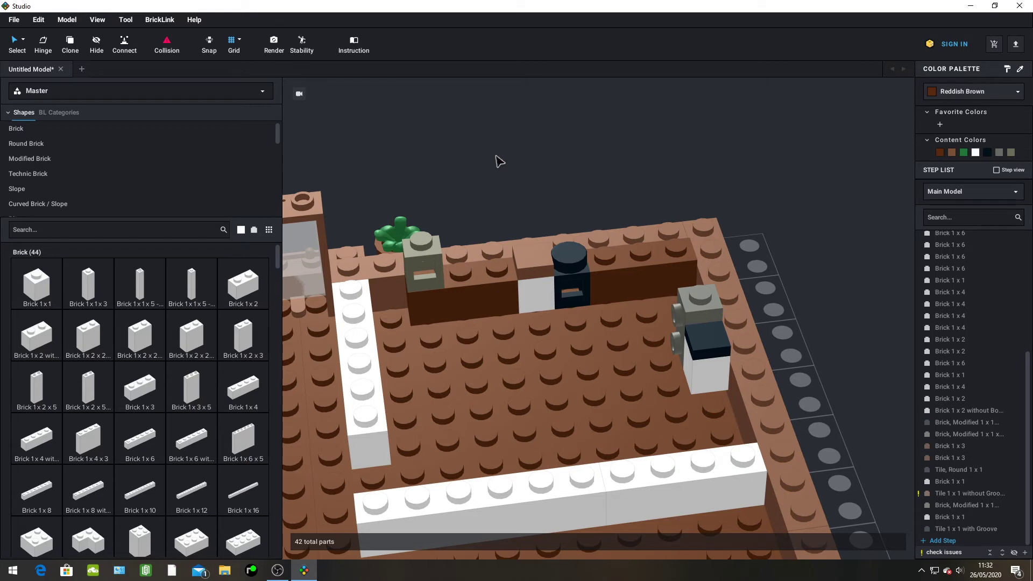
left_click(154, 230)
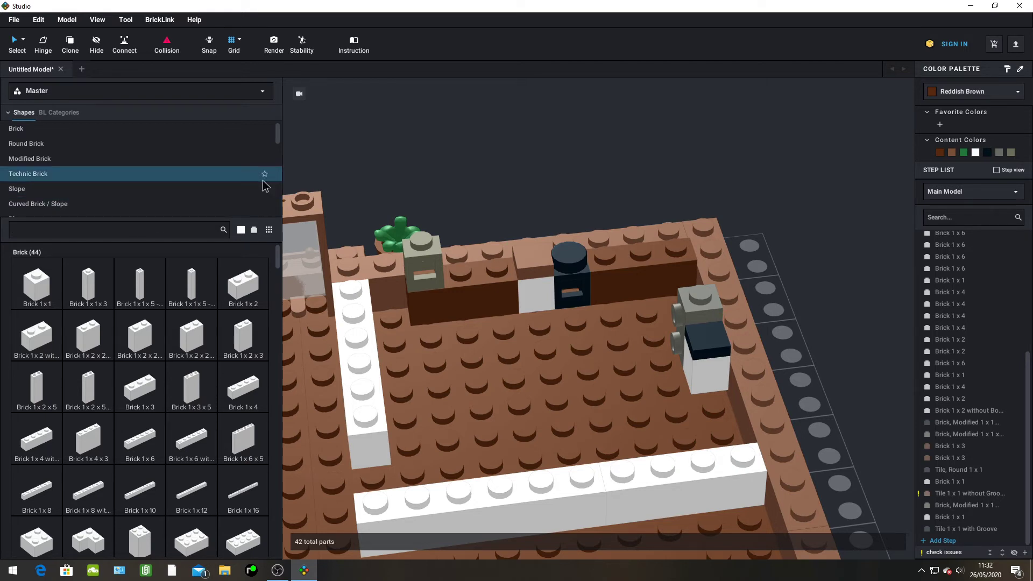
type("window")
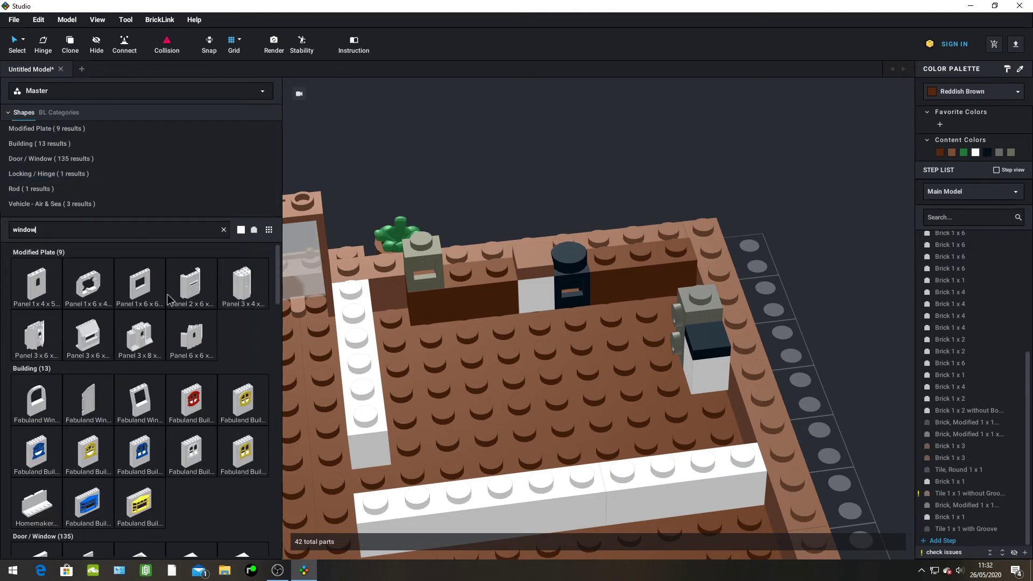
scroll(183, 381, "down", 3)
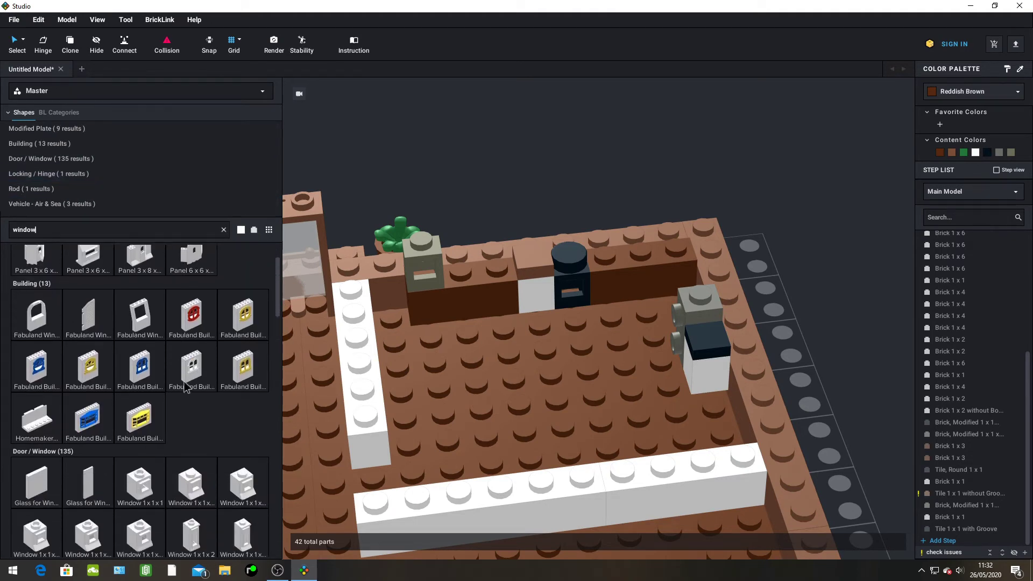
scroll(183, 379, "down", 1)
Try a Window 1 x 1 x 1, and place a white Window 1 x 2 x 1 on the wall behind the near-black round tile instead
left_click(181, 367)
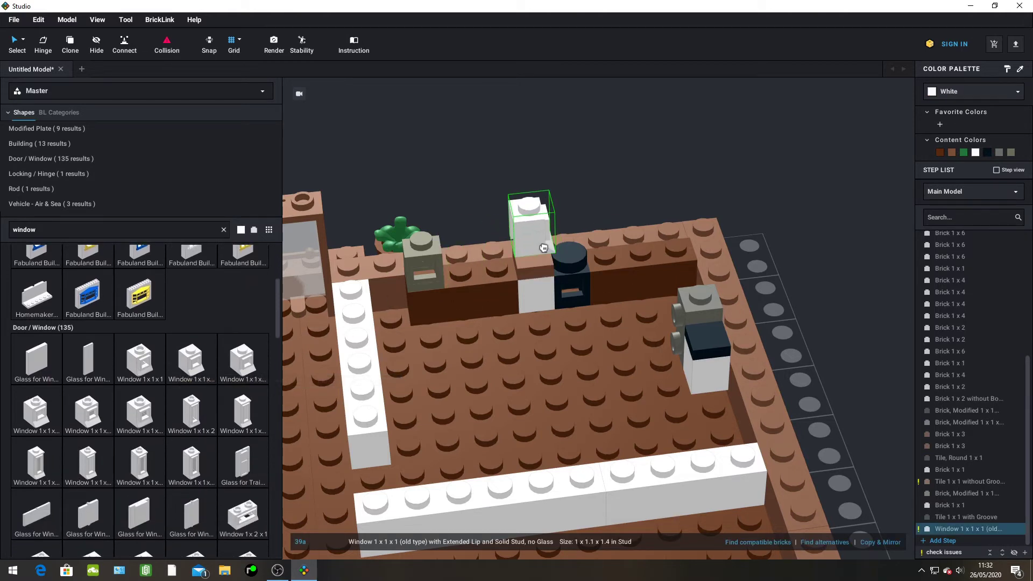
key("Right")
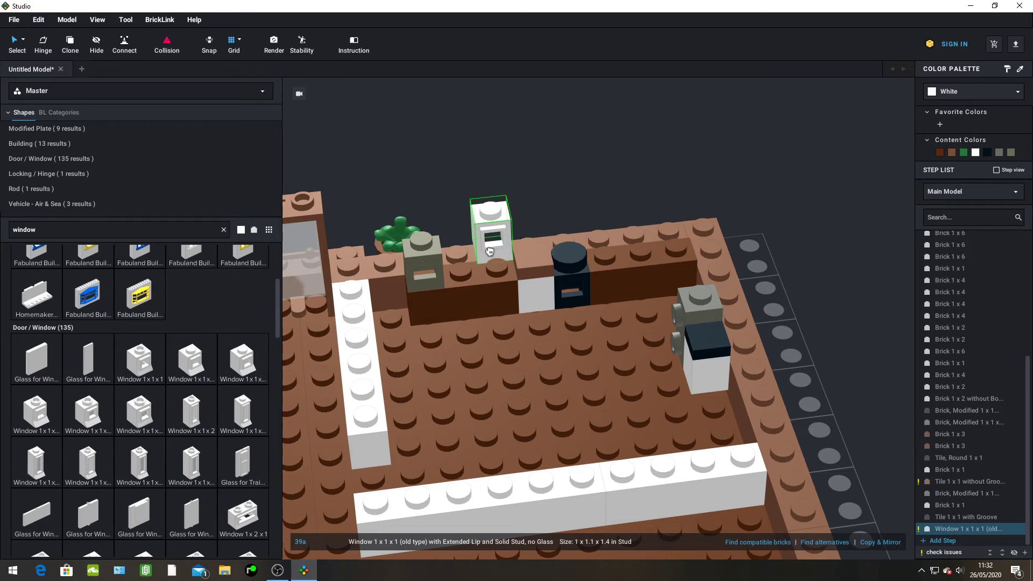
left_click(240, 514)
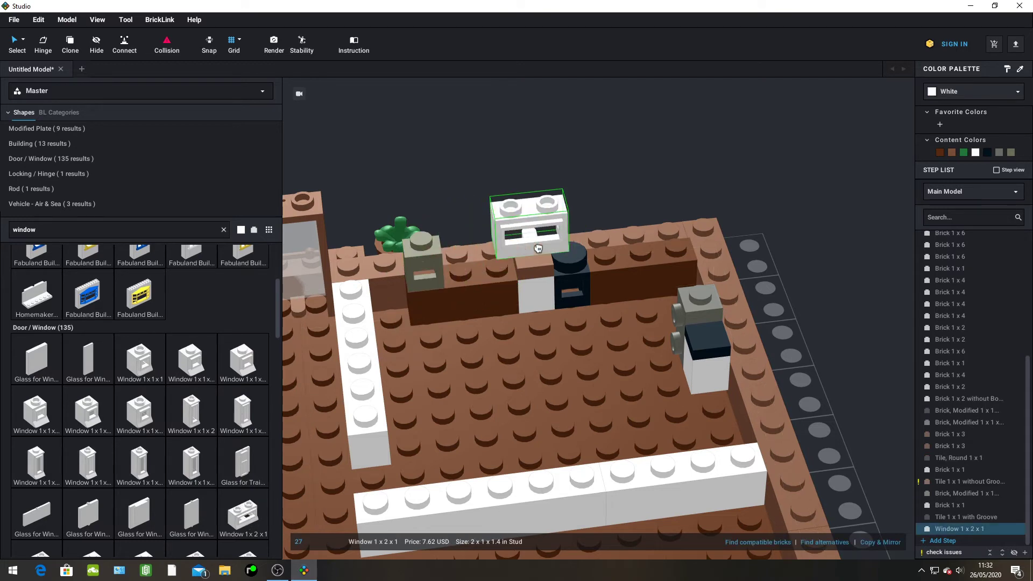
left_click(538, 248)
key("Escape")
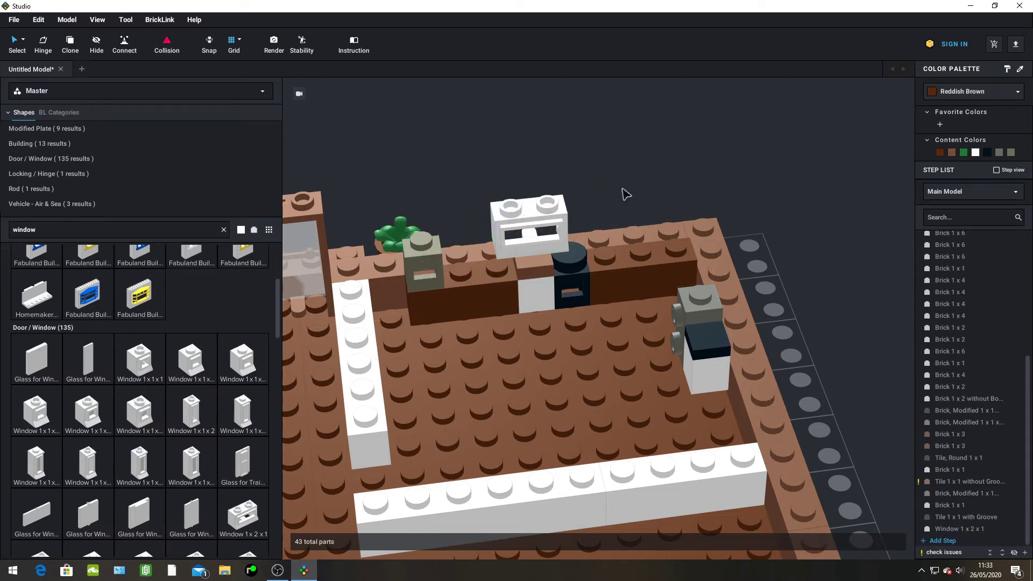
Place a white Window 1 x 2 x 1 (old type) with Extended Lip, with Glass on the adjacent wall near the corner
scroll(200, 344, "down", 1)
scroll(199, 345, "down", 3)
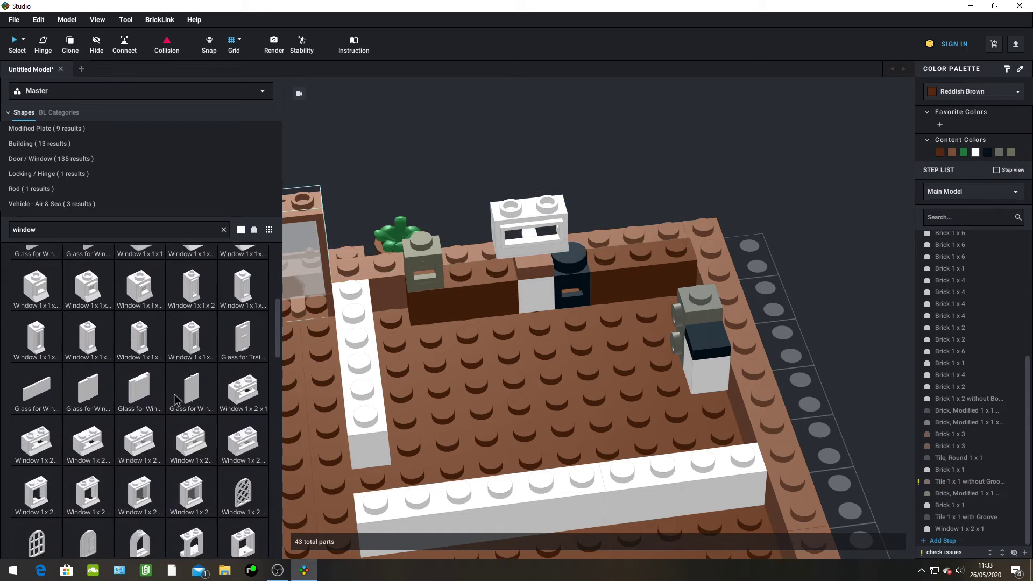
left_click(203, 458)
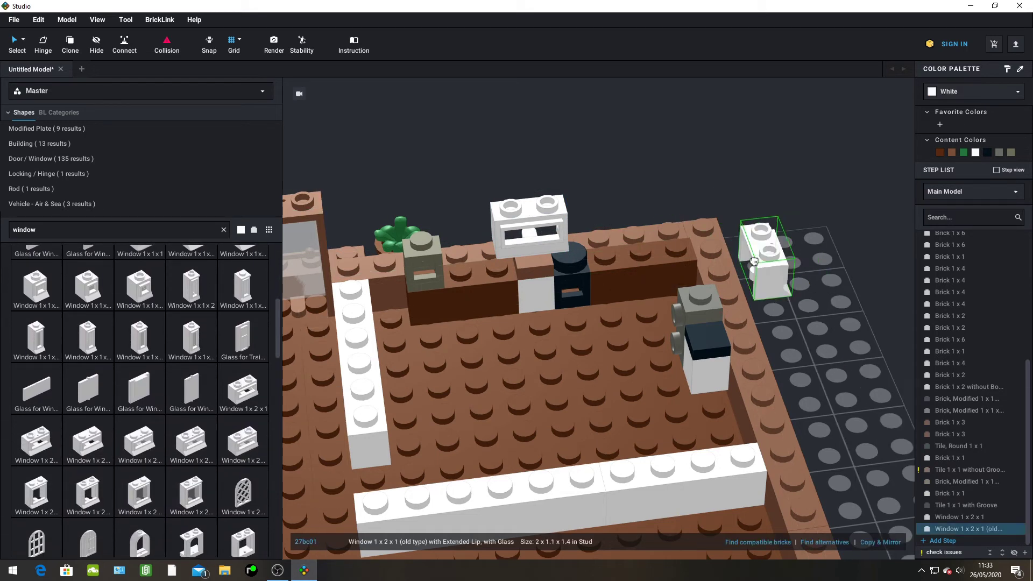
left_click(731, 284)
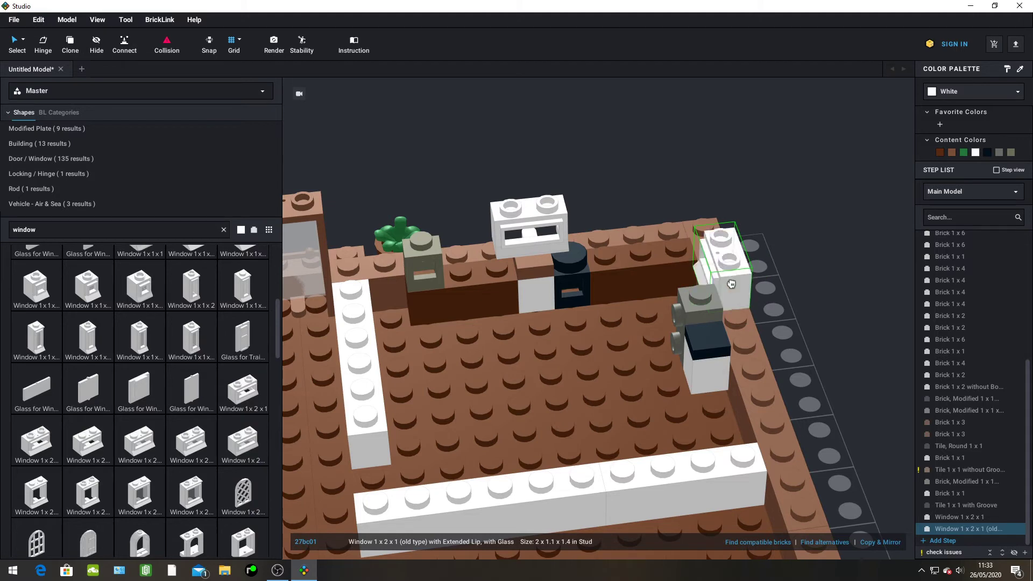
key("Escape")
key("Escape")
Recolor both white 1 x 2 x 1 windows on the outer walls to Medium Brown
scroll(710, 248, "down", 2)
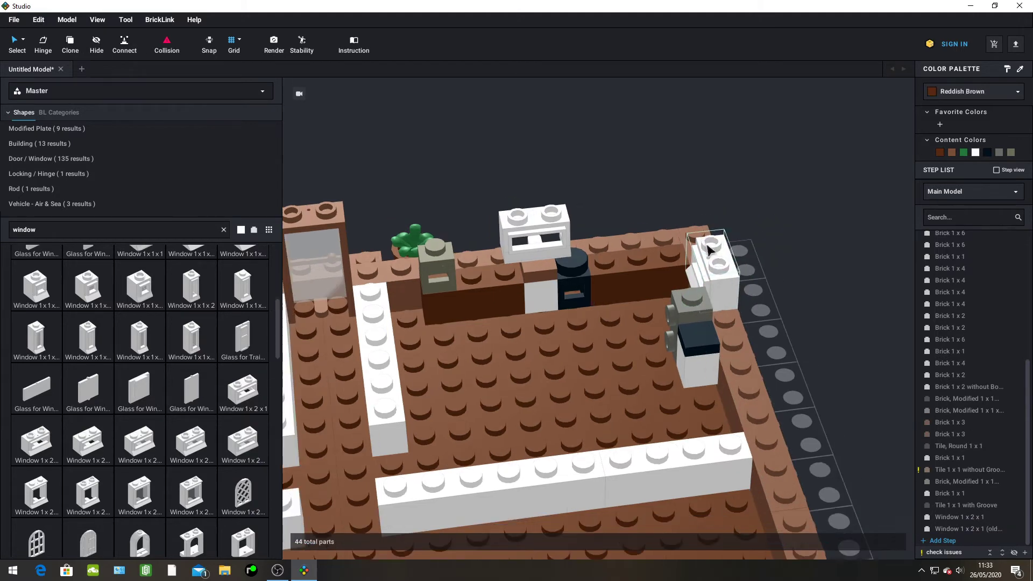
right_click_drag(709, 250, 701, 290)
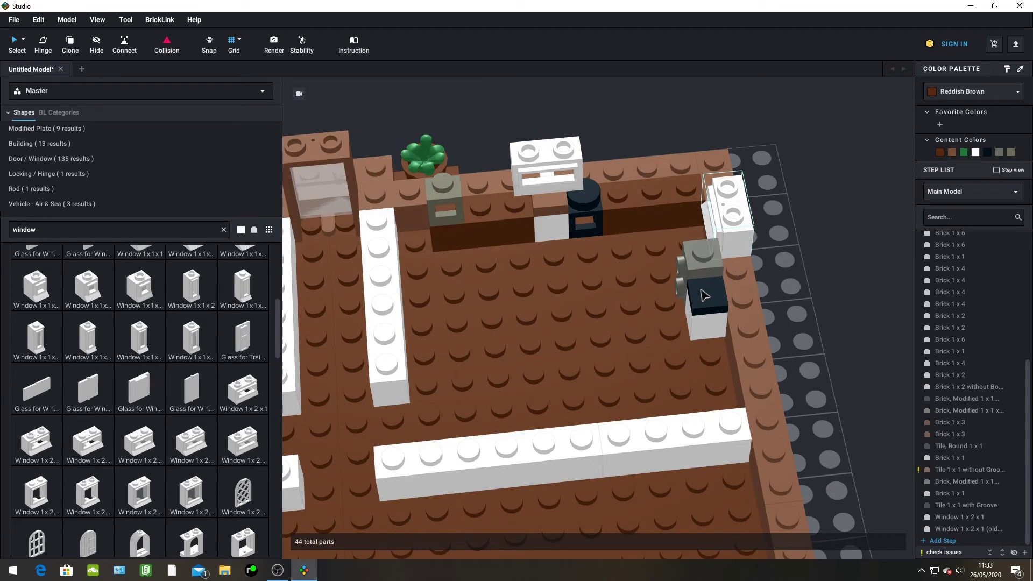
left_click(547, 164)
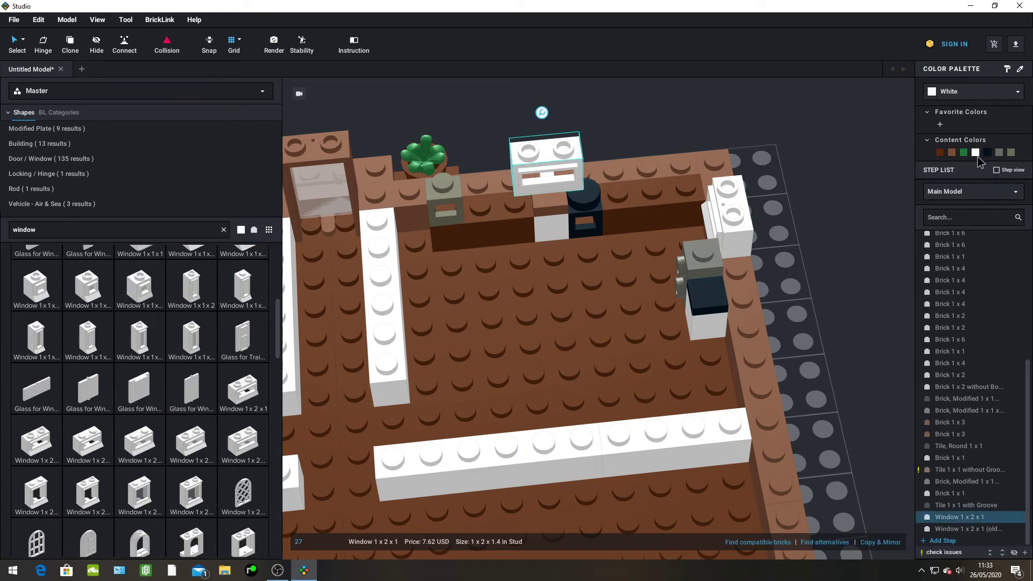
left_click(818, 188)
left_click(519, 178)
left_click(952, 153)
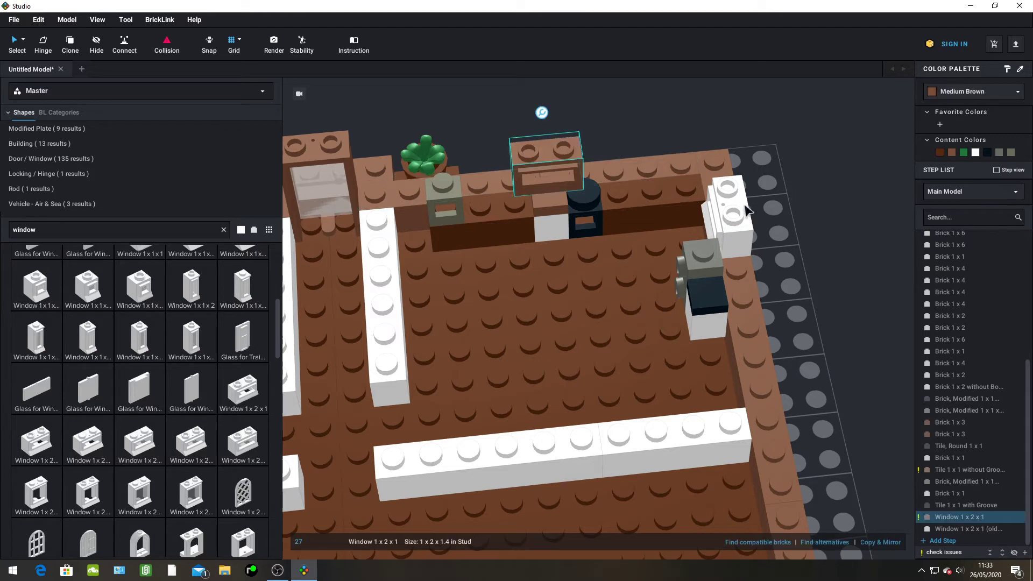
left_click(744, 210)
left_click(951, 154)
left_click(851, 181)
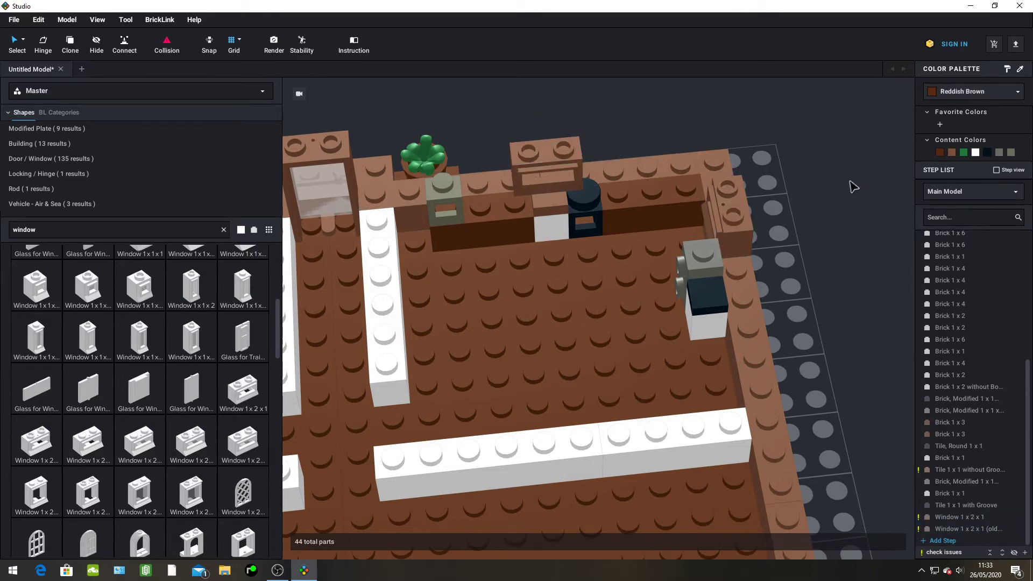
Clear the "window" part search so the full parts library is listed again
mouse_move(851, 182)
right_mouse_down()
mouse_move(882, 175)
mouse_move(788, 199)
mouse_move(777, 168)
mouse_move(833, 179)
right_mouse_up()
scroll(832, 179, "down", 2)
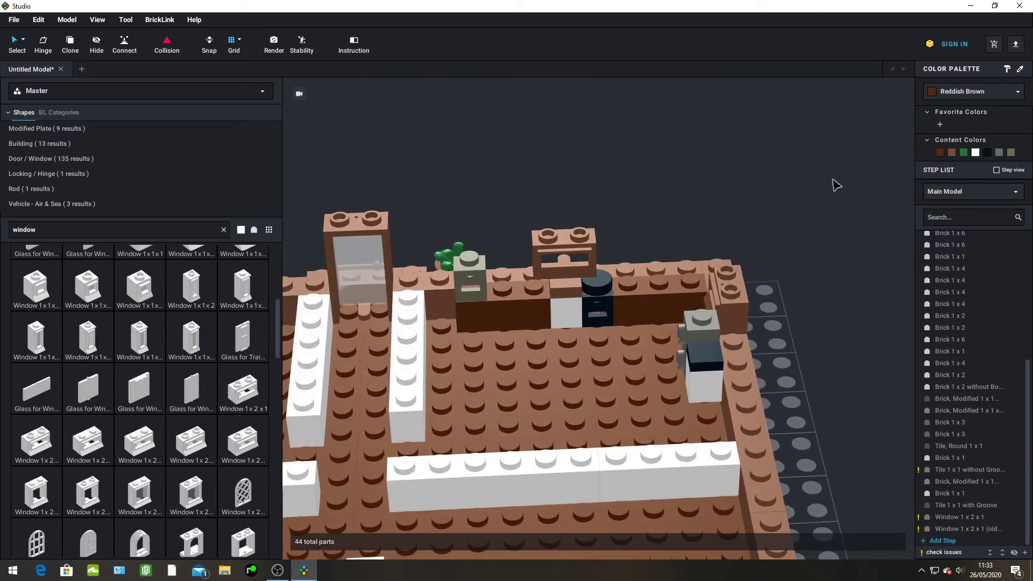
scroll(724, 165, "up", 2)
scroll(723, 165, "up", 1)
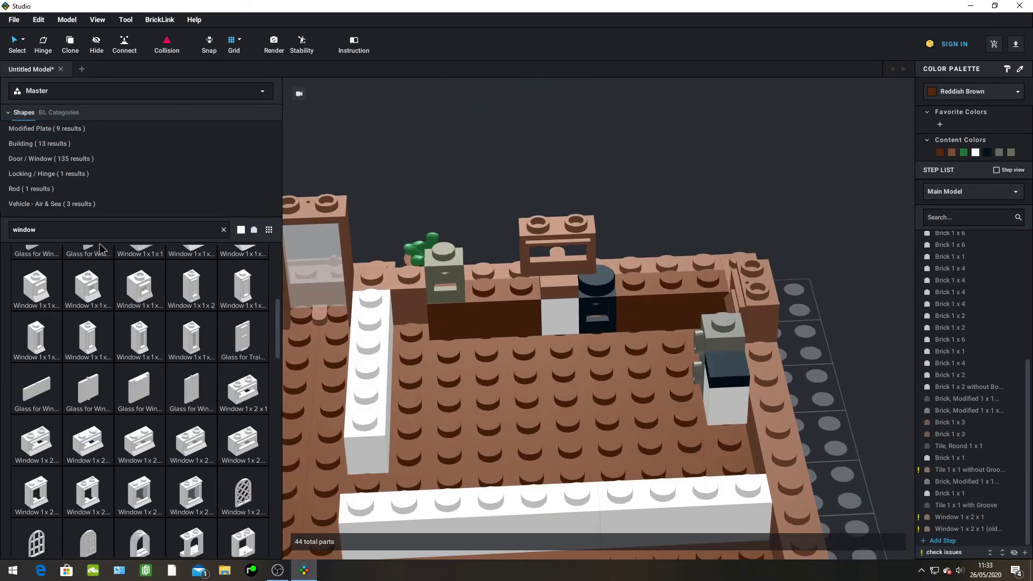
key("BackSpace")
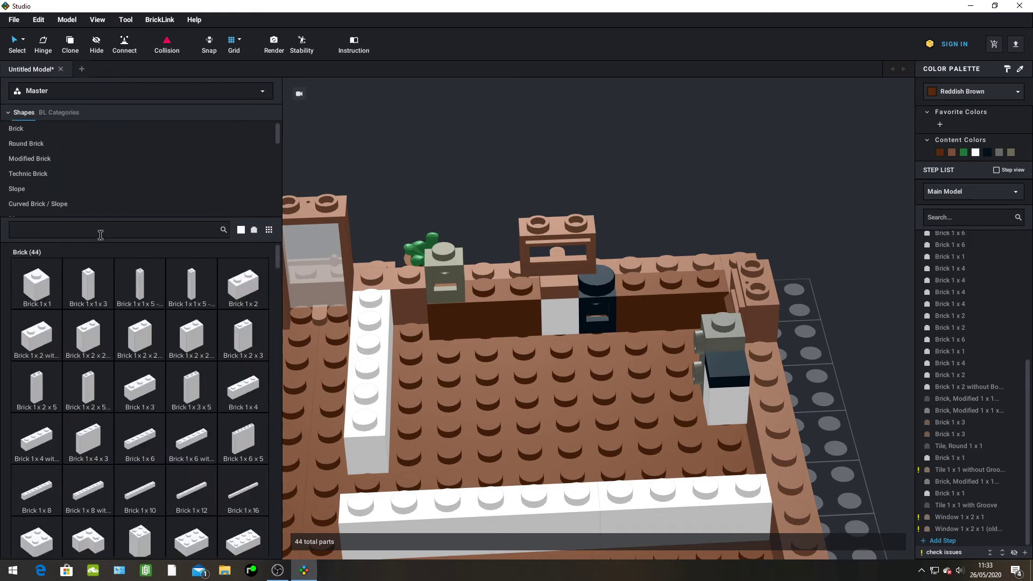
left_click(428, 143)
Move the Medium Brown Window 1 x 2 x 1 behind the near-black round tile outward onto the outer wall
right_click_drag(410, 160, 483, 162)
scroll(460, 274, "down", 2)
right_click_drag(468, 328, 484, 319)
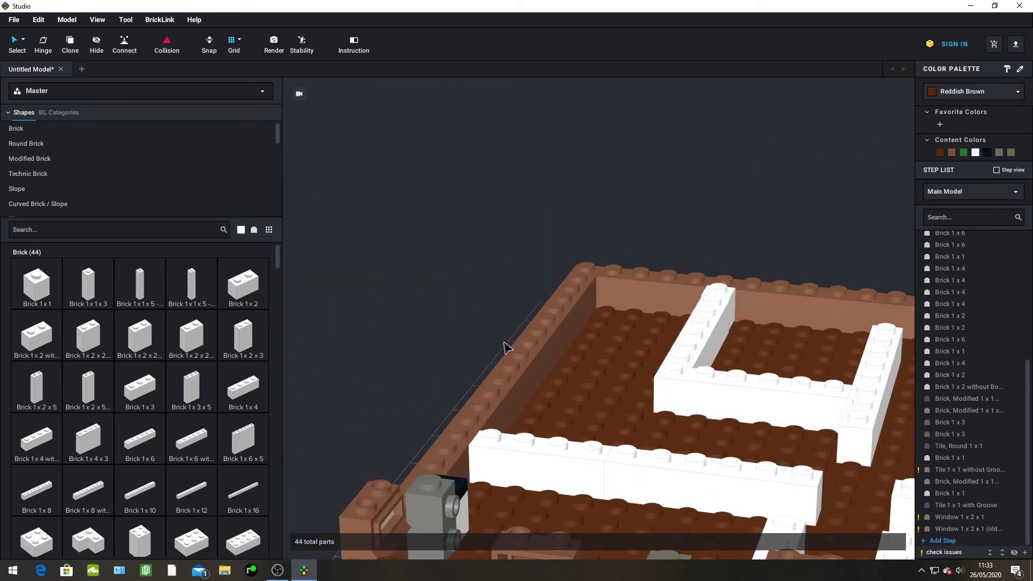
scroll(474, 415, "up", 1)
middle_click_drag(475, 416, 519, 263)
scroll(557, 359, "up", 1)
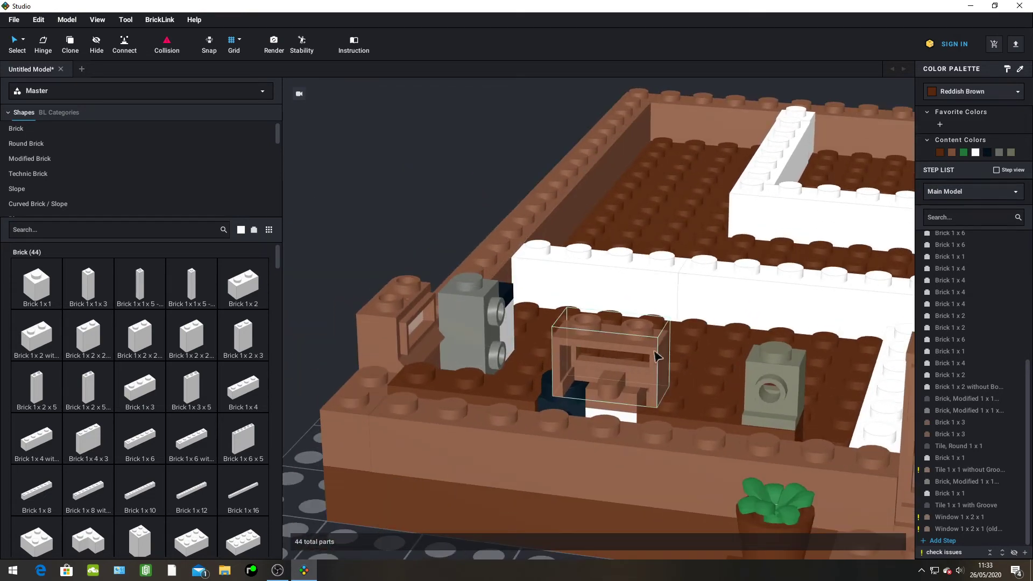
left_click_drag(657, 356, 644, 417)
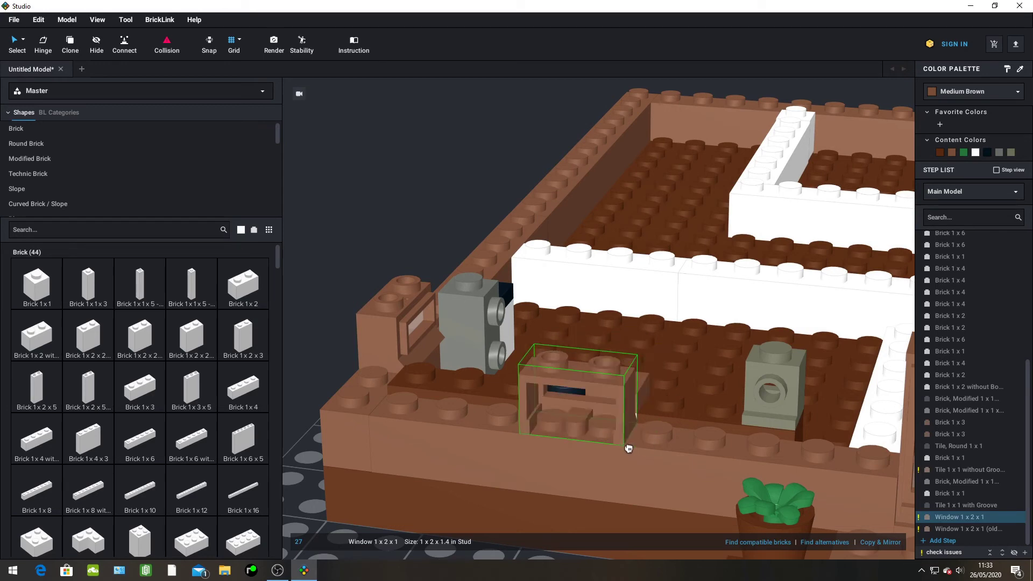
right_click_drag(685, 286, 619, 256)
scroll(617, 256, "down", 2)
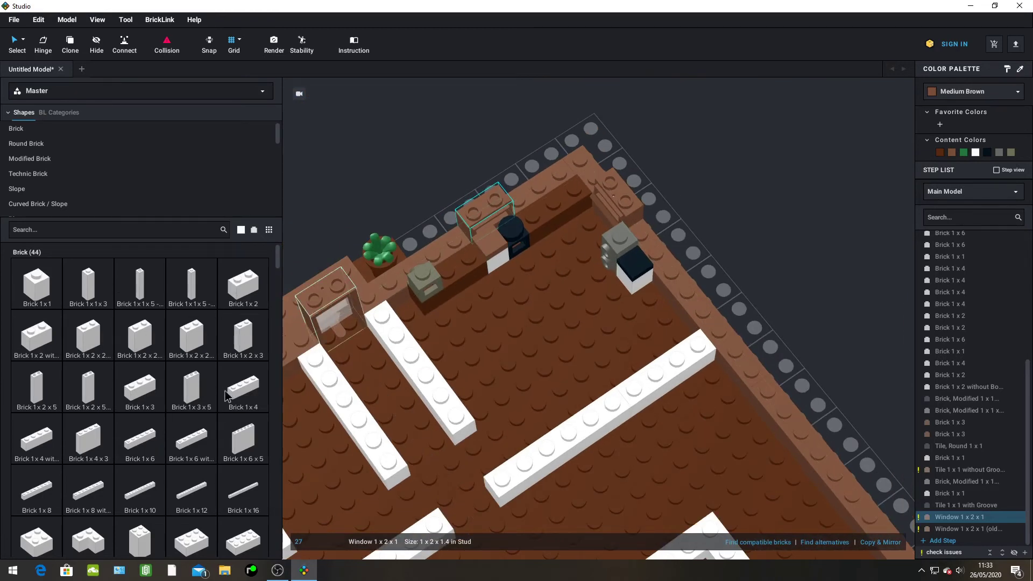
Place four white Brick 1 x 4 pieces on top of the two outer walls beside the windows
left_click(225, 397)
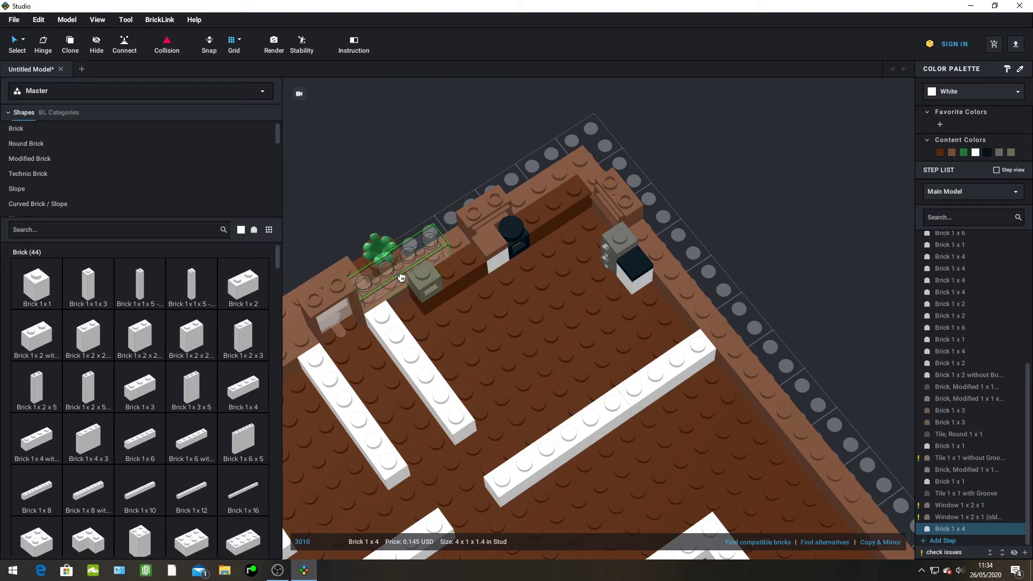
left_click(405, 267)
left_click(546, 179)
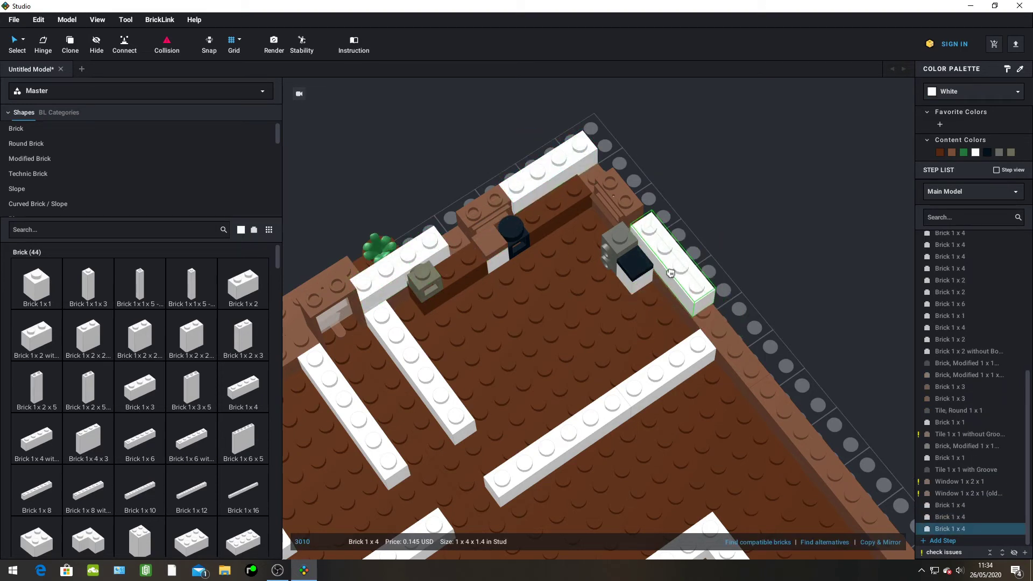
left_click(663, 266)
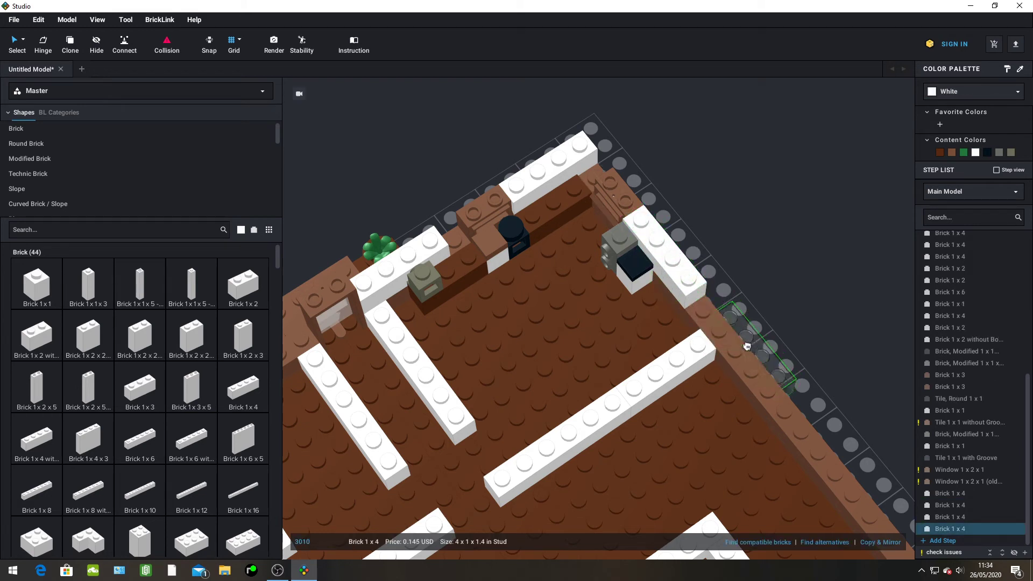
left_click(737, 345)
key("Escape")
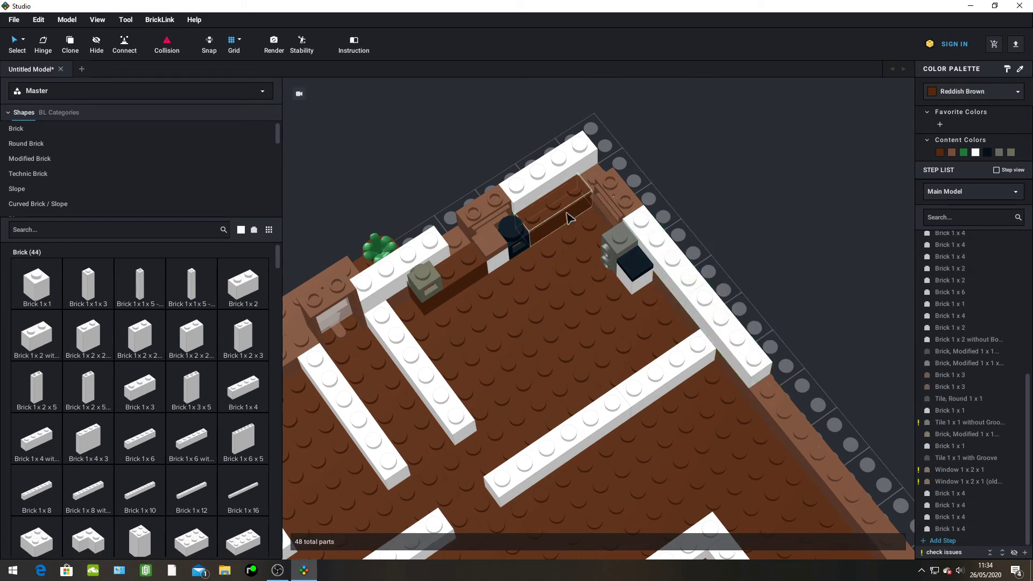
Place two white Brick 1 x 1 pieces on the outer walls, one beside the Window 1 x 2 x 1 and one at the corner
left_click(38, 285)
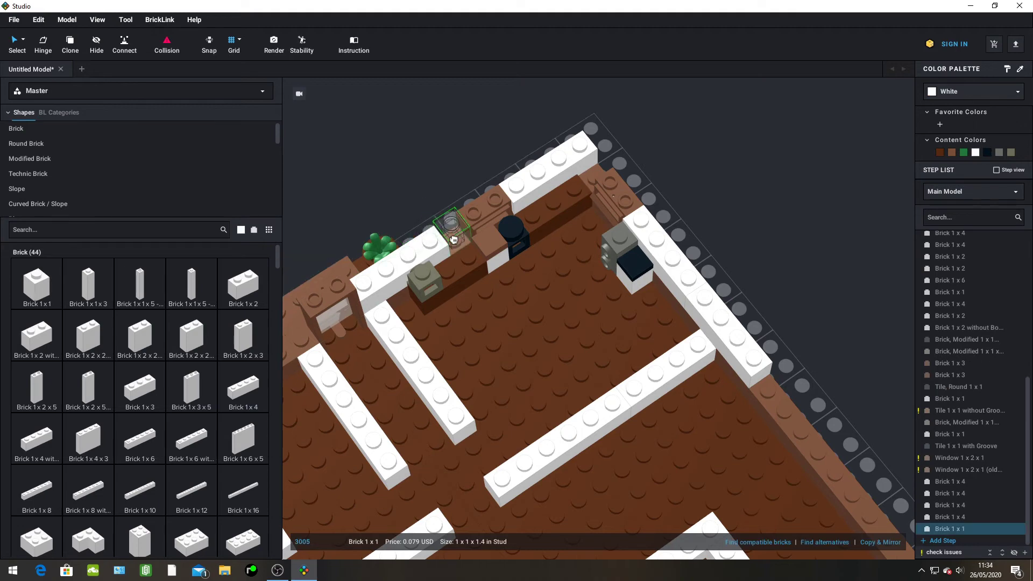
left_click(457, 239)
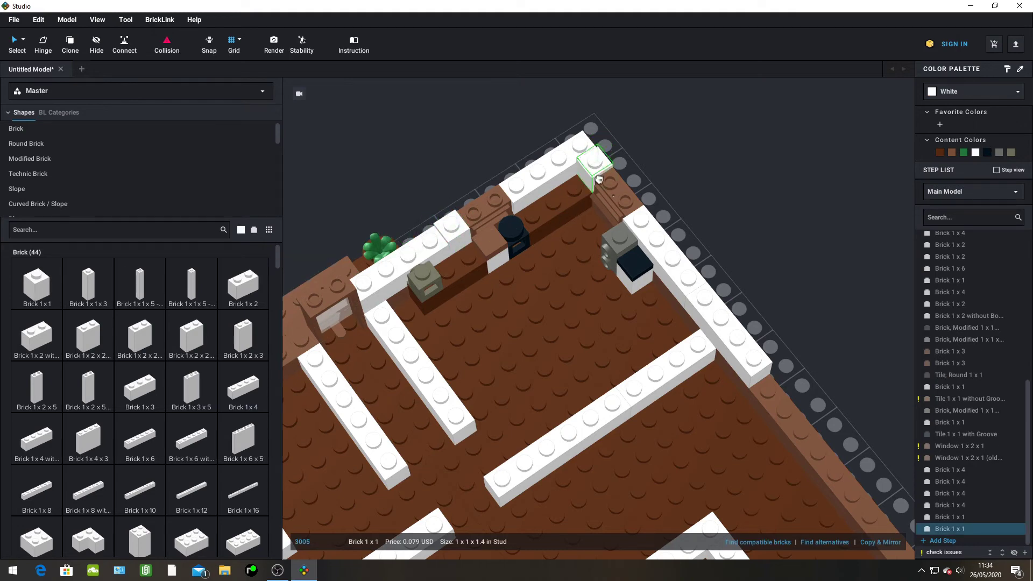
left_click(599, 177)
key("Escape")
Seat the two white 1 x 1 bricks flush in the outer walls, in the gaps beside the windows
right_click_drag(422, 175, 657, 329)
left_click(665, 426)
mouse_move(665, 426)
left_mouse_down()
mouse_move(641, 436)
mouse_move(671, 430)
left_mouse_up()
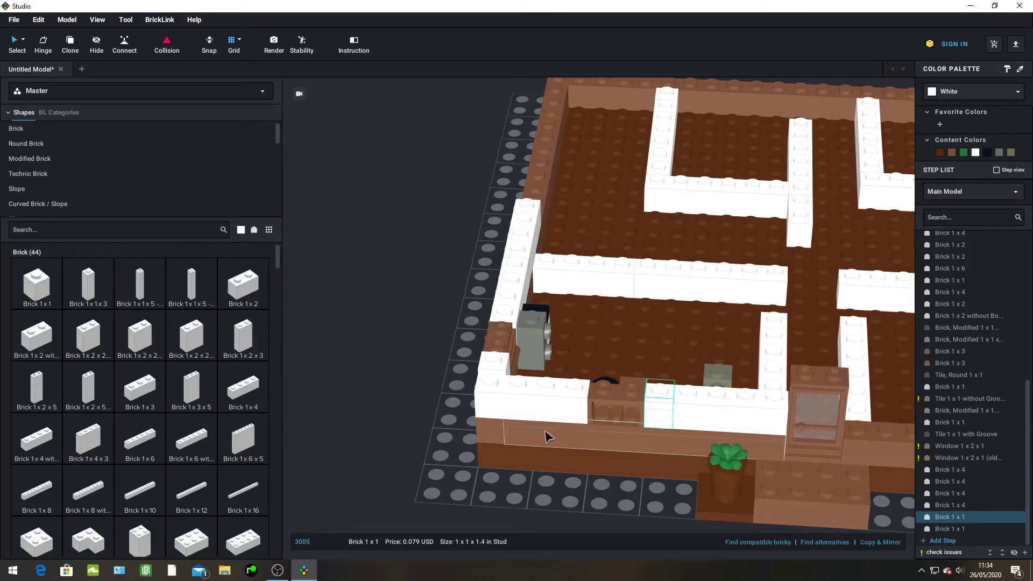
right_click_drag(371, 455, 675, 431)
left_click(681, 400)
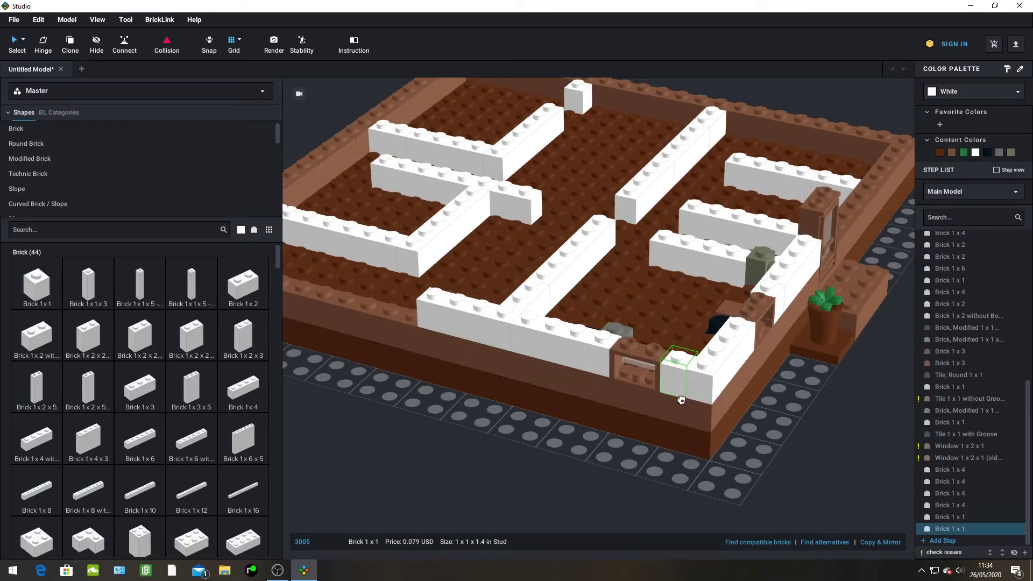
Recolor the new white 1 x 1 and 1 x 4 bricks on the outer walls to Medium Brown
right_click_drag(531, 431, 782, 337)
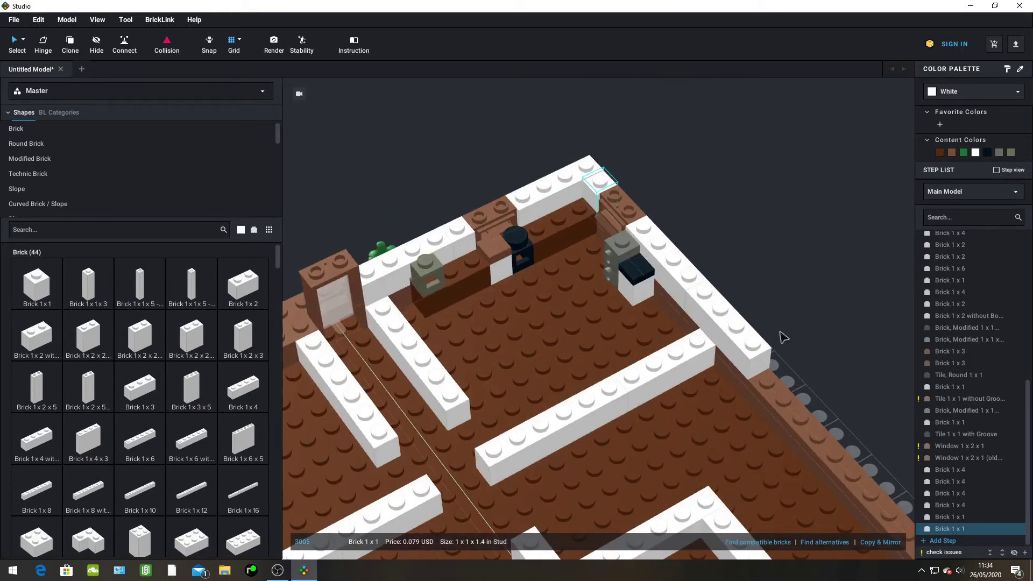
left_click(951, 153)
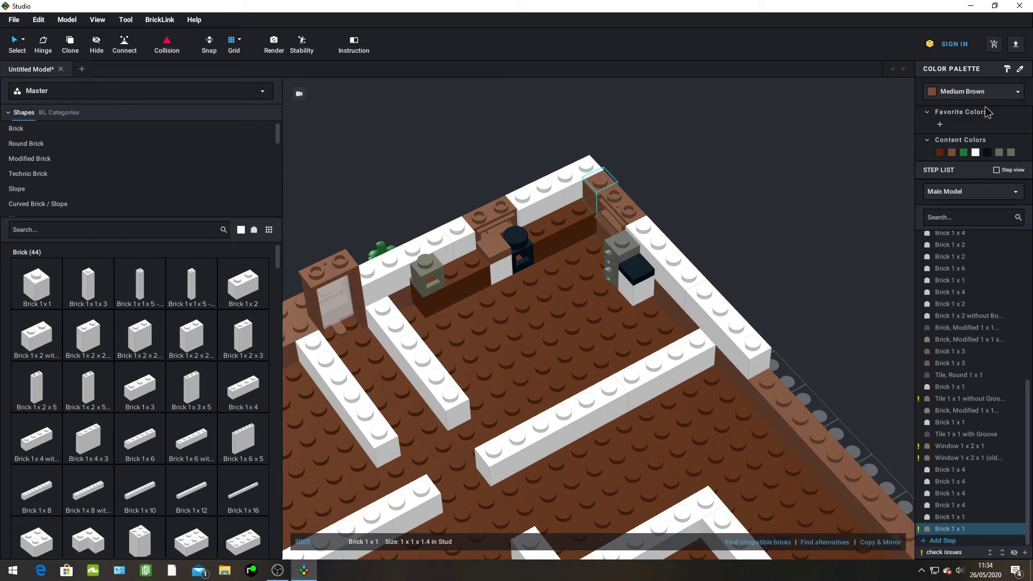
left_click(1008, 70)
left_click(693, 293)
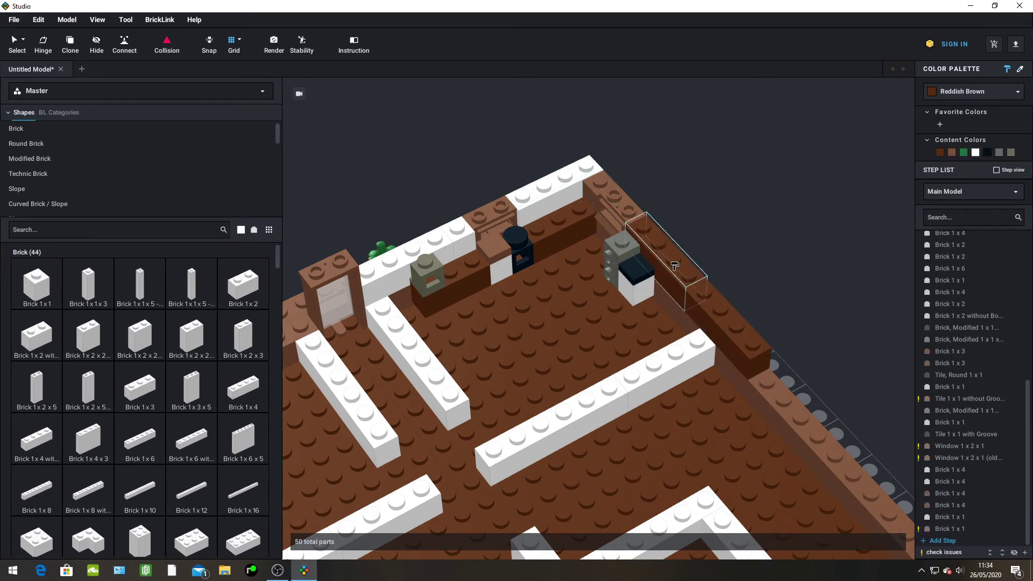
left_click(951, 153)
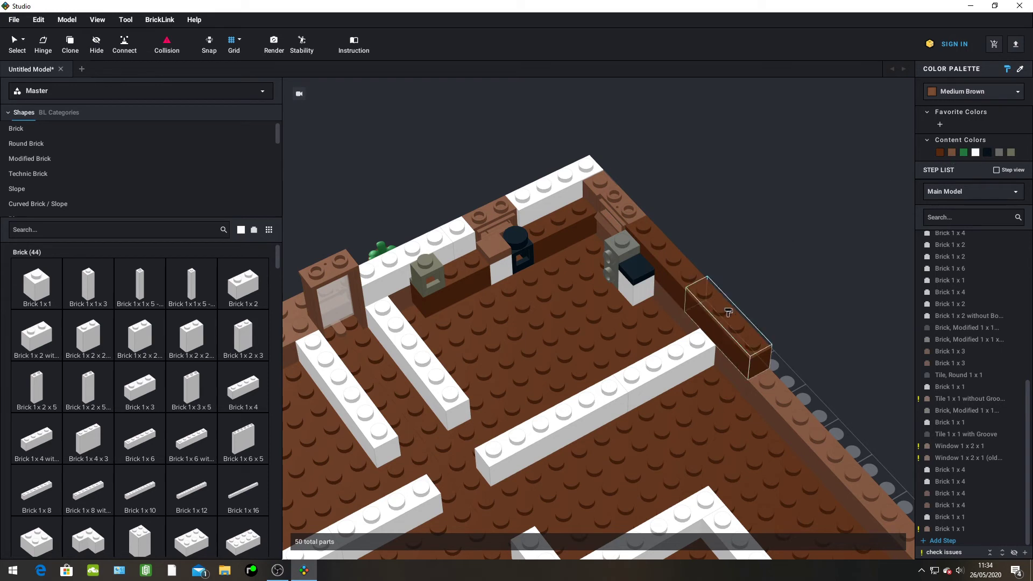
left_click(686, 274)
left_click(524, 190)
left_click(404, 255)
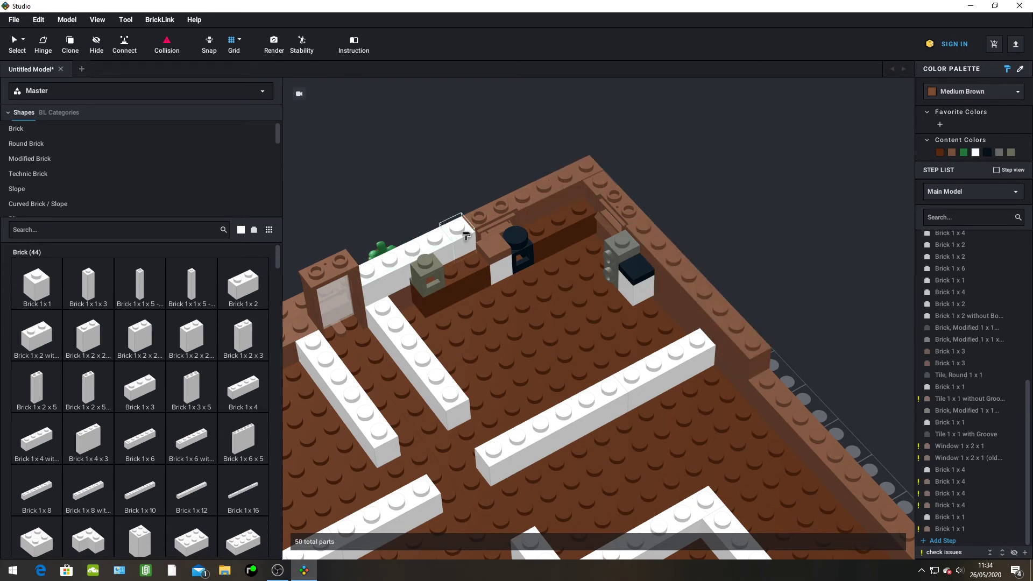
left_click(464, 236)
left_click(1007, 71)
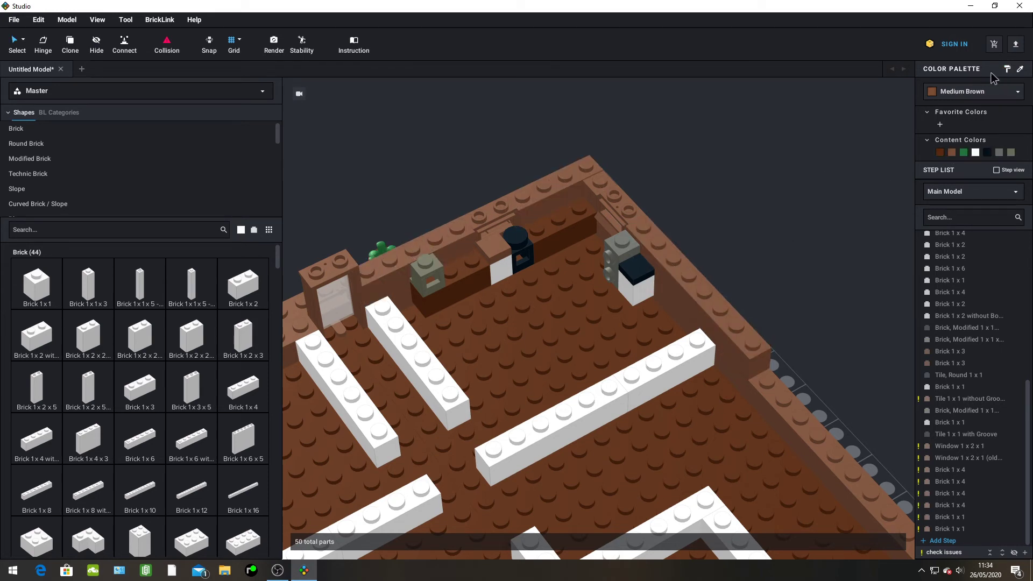
Recolor the white 1 x 1 brick beside the near-black stove piece to Reddish Brown
scroll(656, 156, "up", 3)
right_click_drag(702, 177, 673, 174)
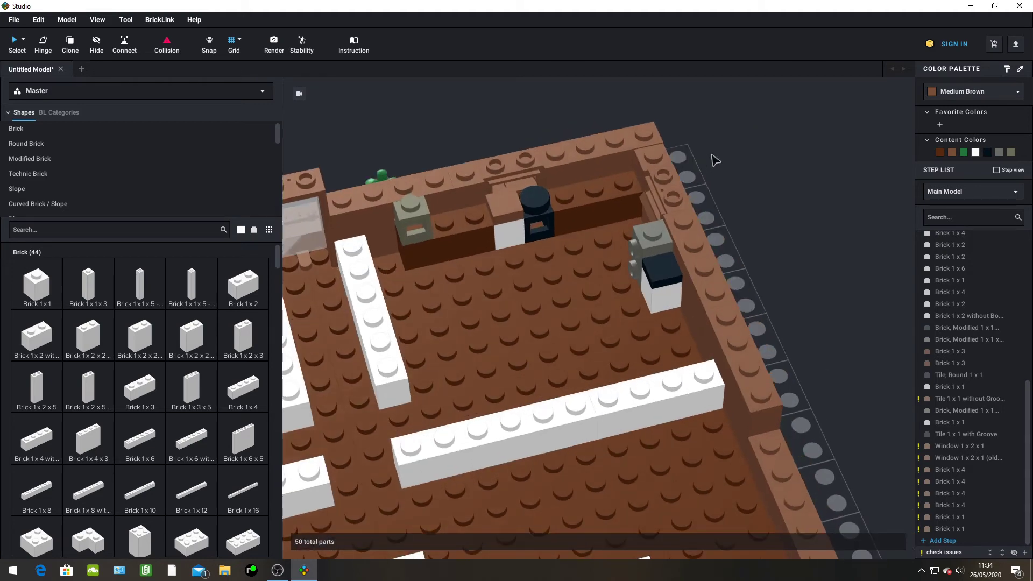
middle_click_drag(712, 155, 759, 174)
scroll(759, 174, "down", 2)
scroll(628, 248, "down", 3)
scroll(598, 323, "up", 4)
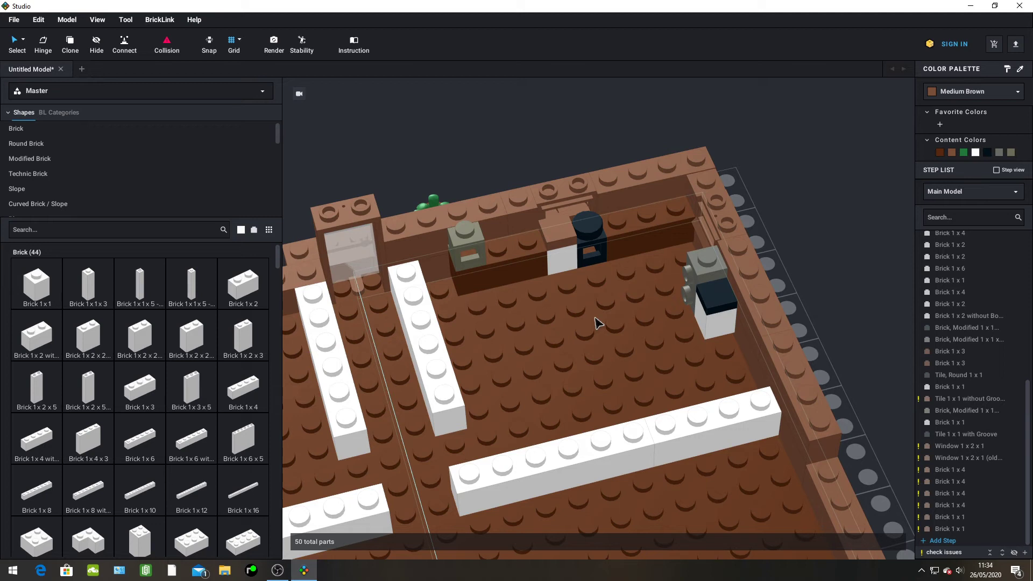
left_click(562, 257)
left_click(945, 150)
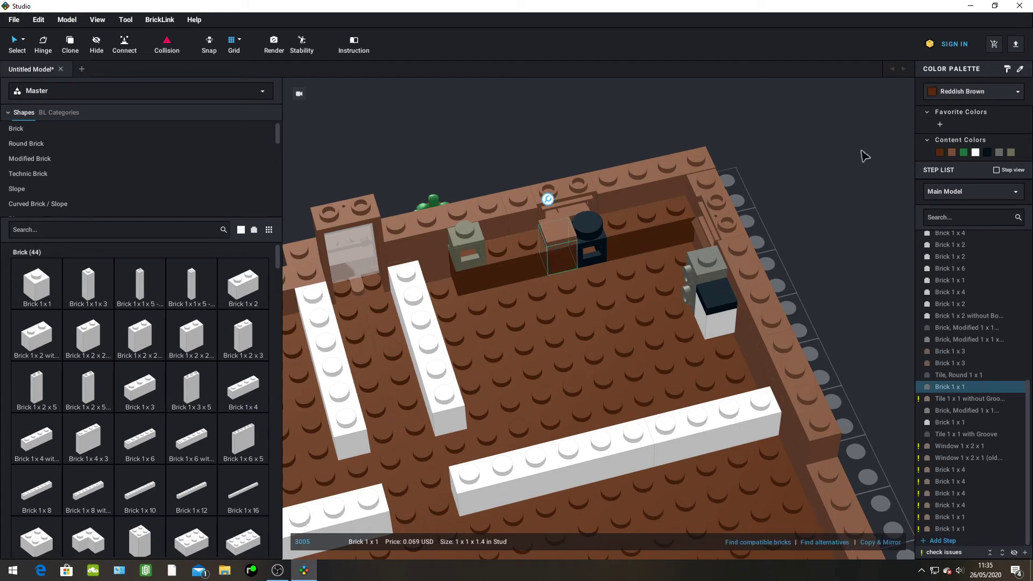
left_click(858, 156)
Search the parts for "sink" and try out the two sink pieces in the corner room
scroll(818, 196, "up", 3)
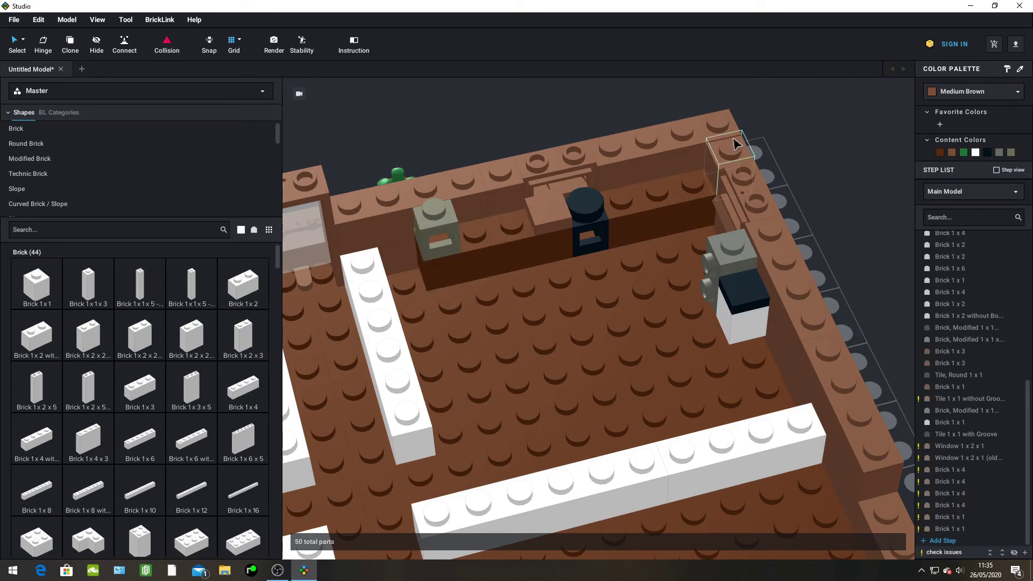
right_click_drag(591, 211, 574, 232)
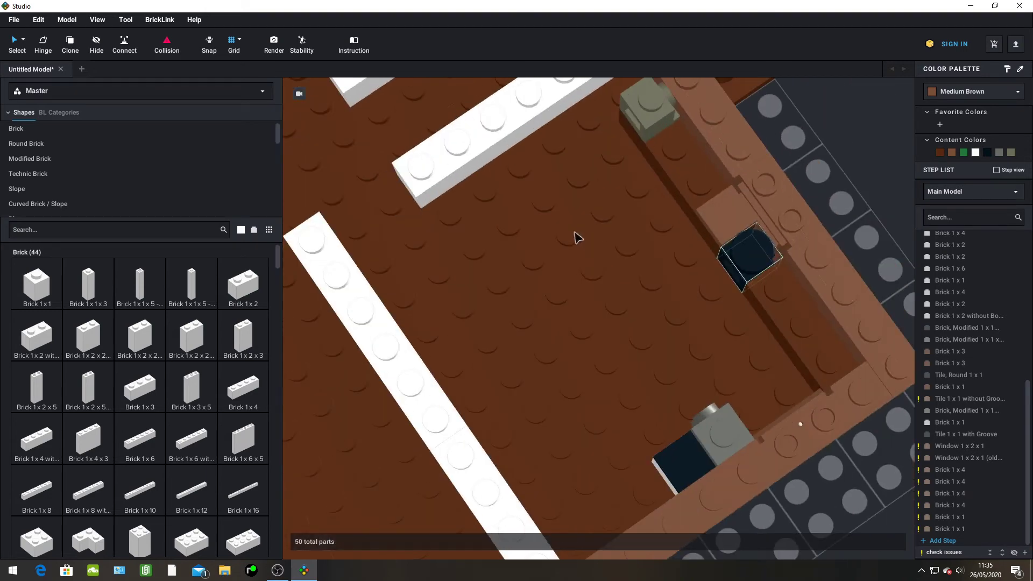
left_click(208, 223)
type("s")
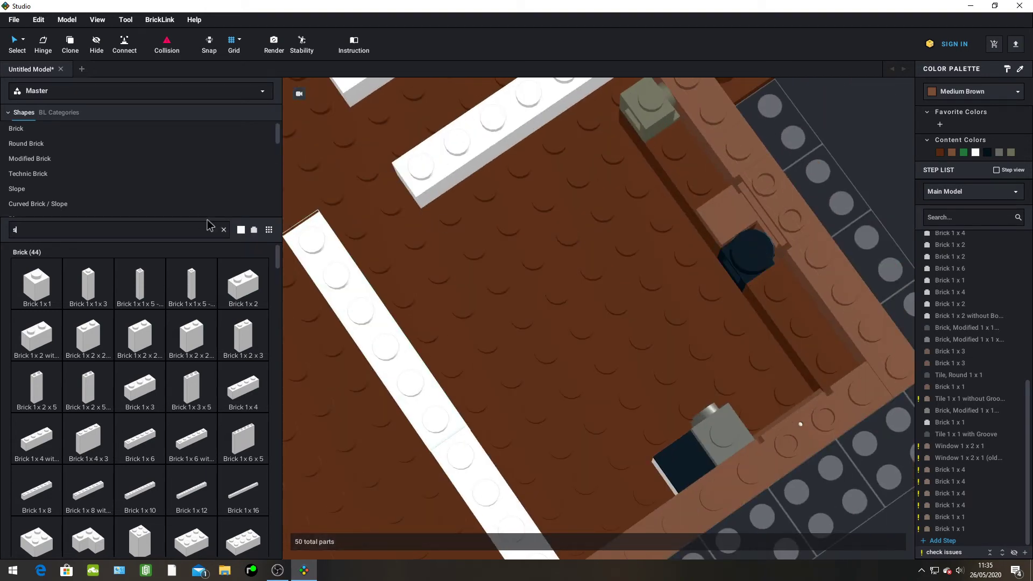
type("ink")
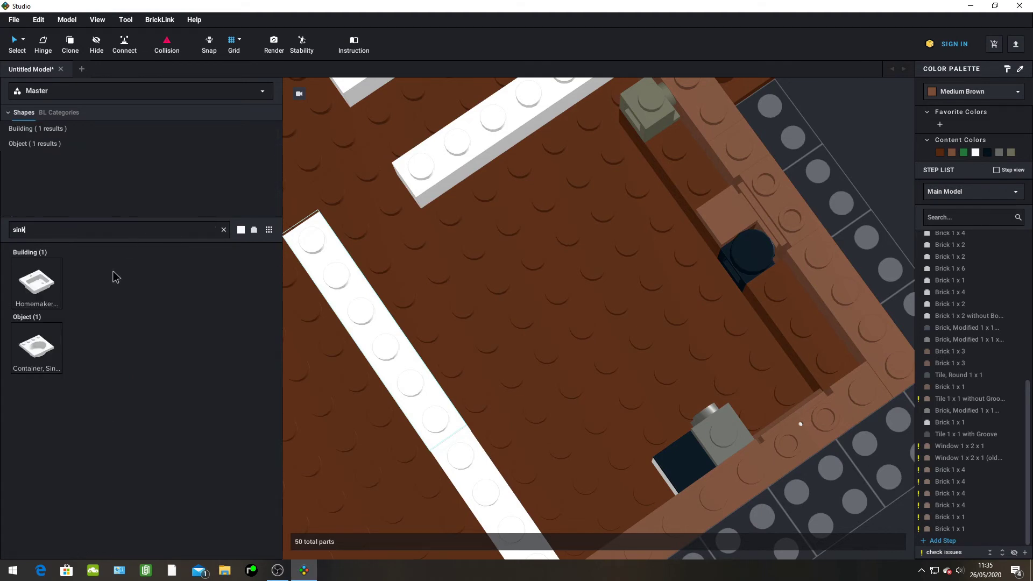
left_click_drag(40, 365, 201, 326)
left_click_drag(43, 303, 553, 229)
key("Escape")
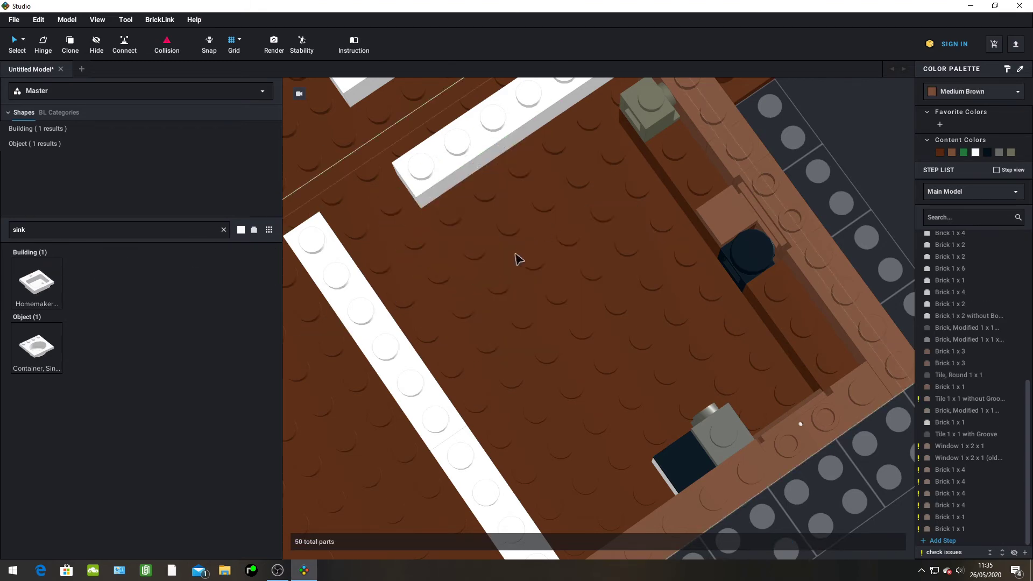
Examine the furnished corner room and the overall room layout of the house from several angles
scroll(518, 258, "down", 3)
right_click_drag(519, 255, 537, 240)
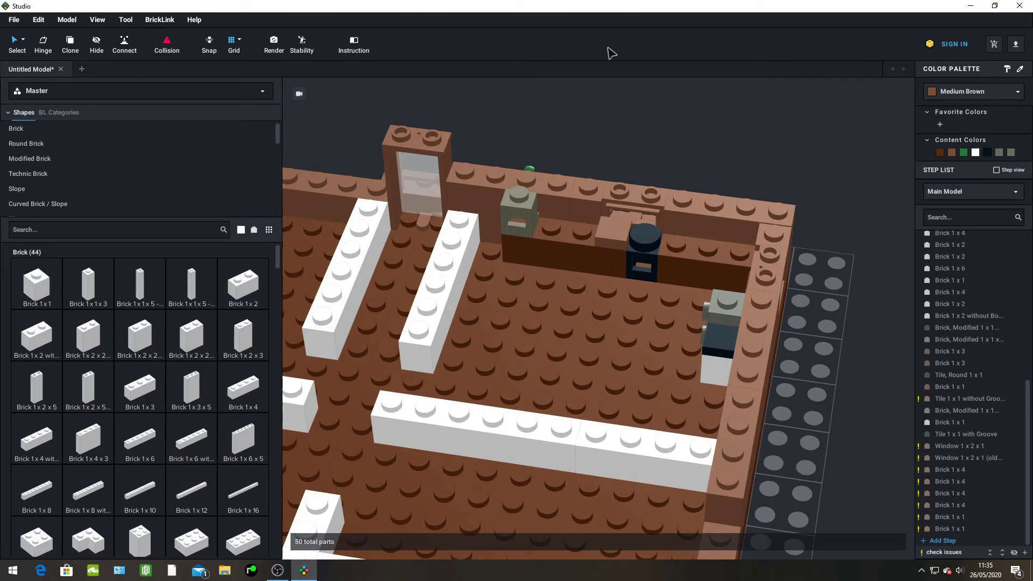
scroll(358, 277, "up", 4)
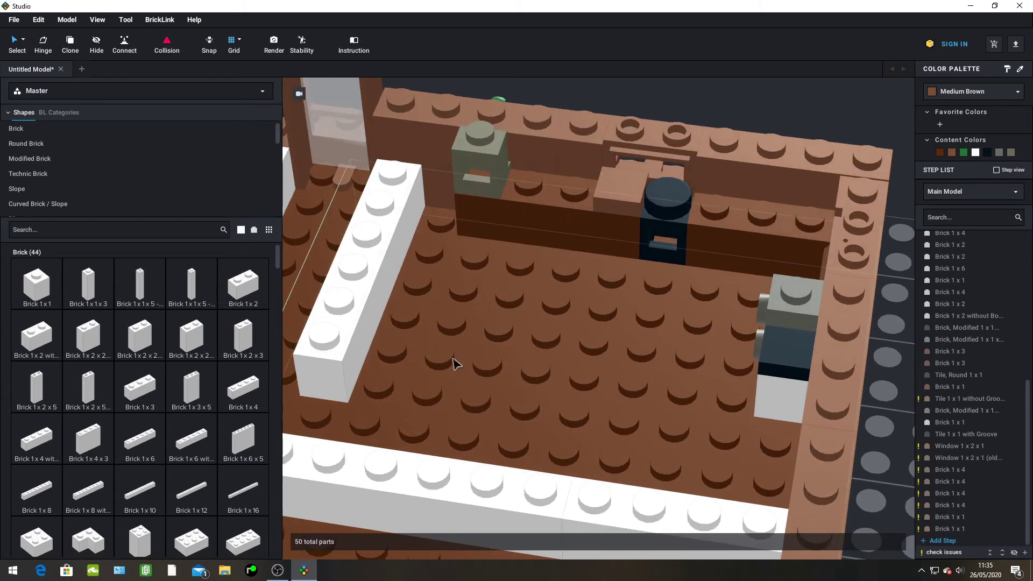
right_click_drag(448, 272, 464, 277)
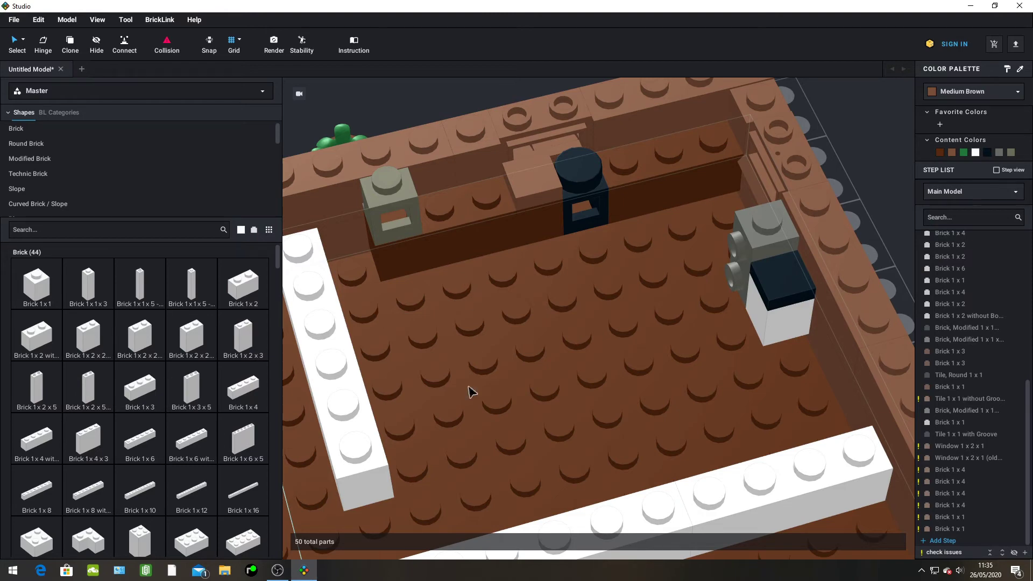
scroll(508, 346, "down", 2)
right_click_drag(516, 363, 484, 360)
scroll(500, 354, "up", 2)
scroll(483, 361, "down", 6)
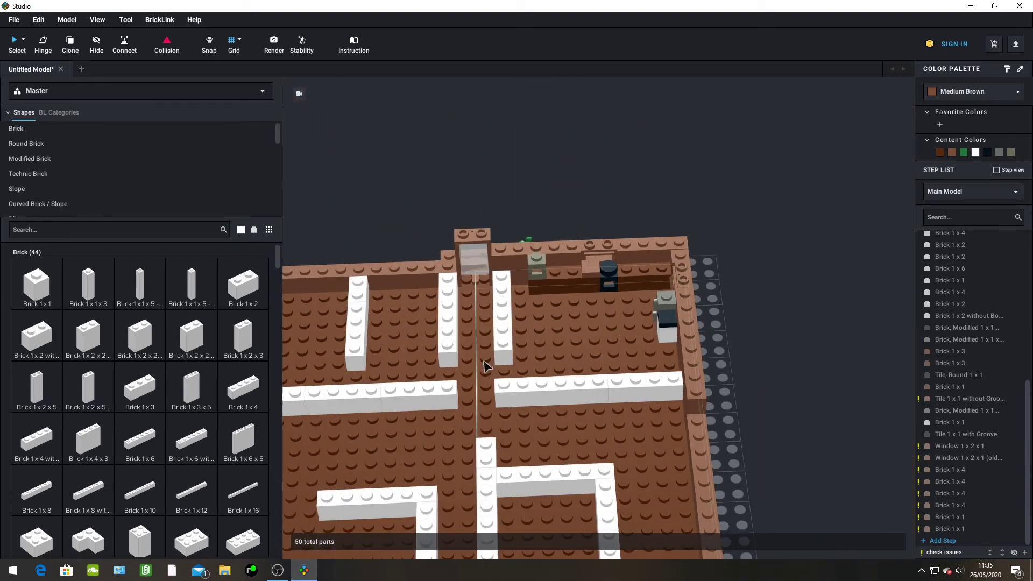
scroll(613, 344, "down", 5)
scroll(613, 347, "up", 3)
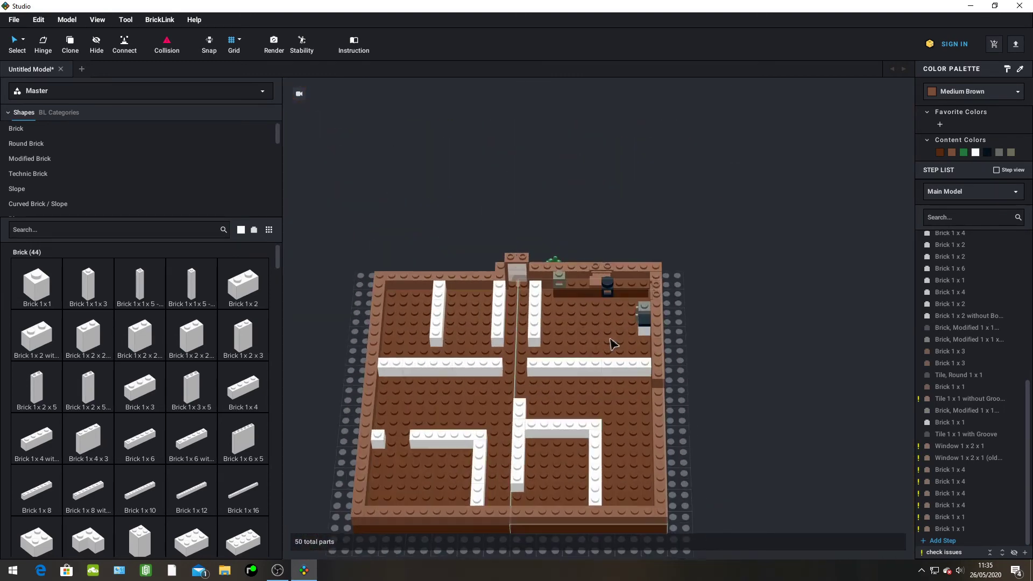
scroll(613, 345, "up", 2)
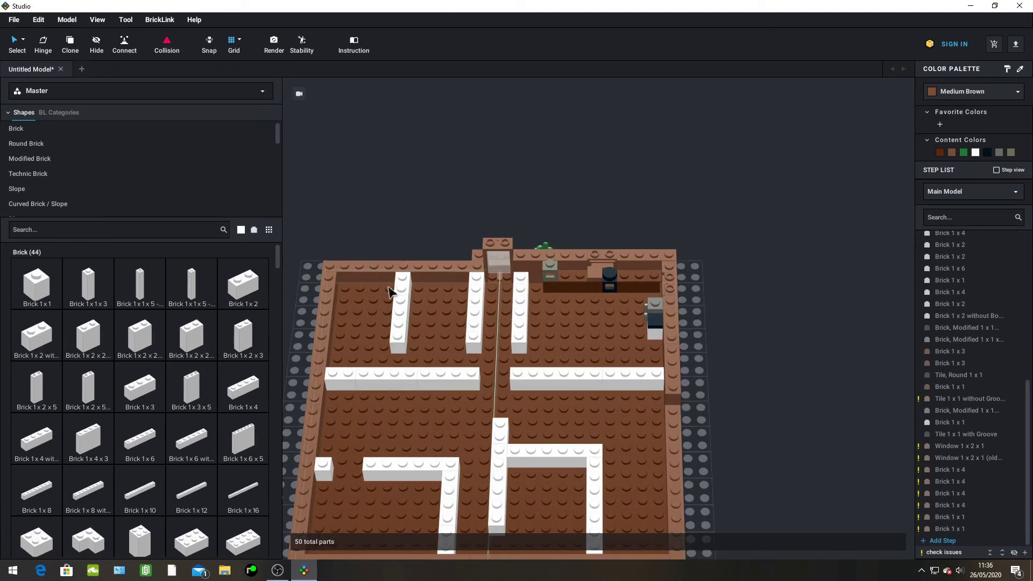
Try out a Brick 10 x 20 on the ground directly against the outside of the house's front wall
scroll(381, 322, "up", 1)
right_click_drag(397, 228, 360, 225)
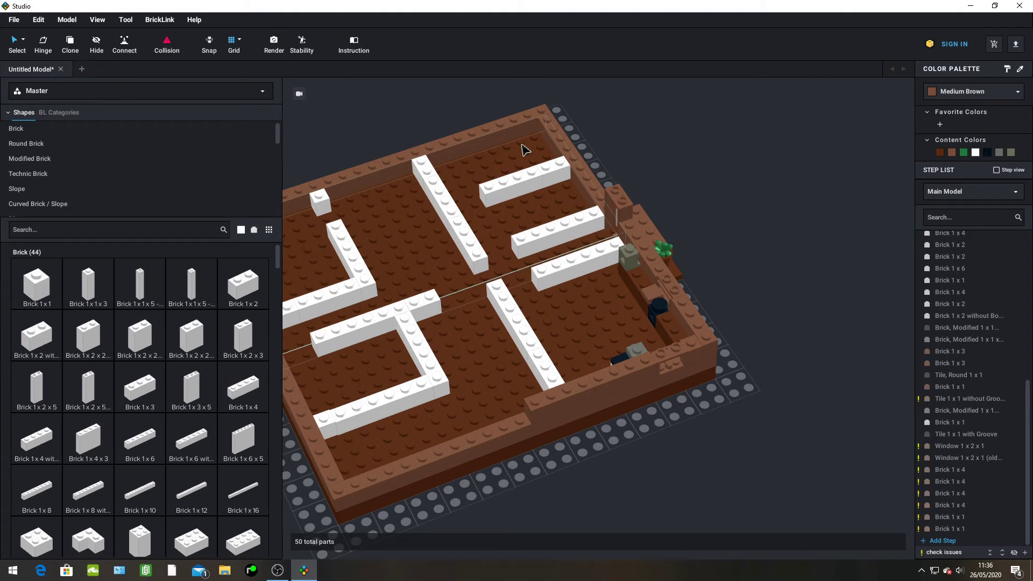
scroll(525, 150, "down", 5)
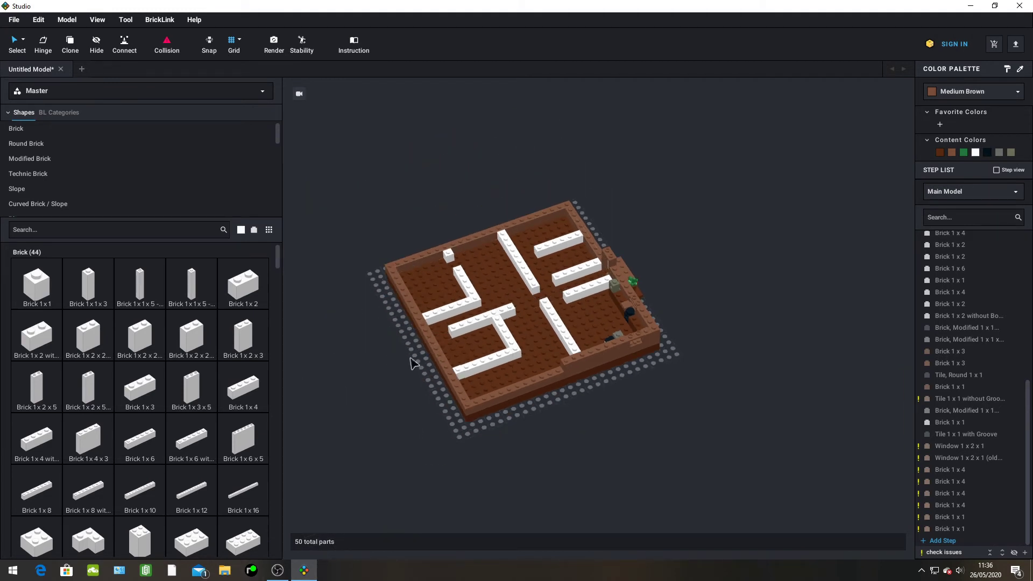
scroll(454, 332, "up", 1)
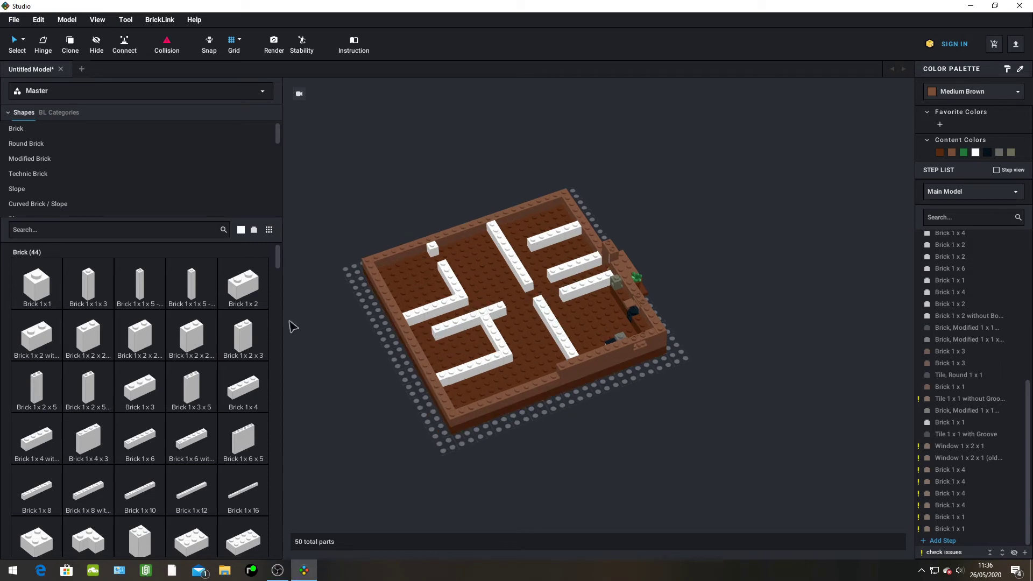
scroll(231, 366, "down", 5)
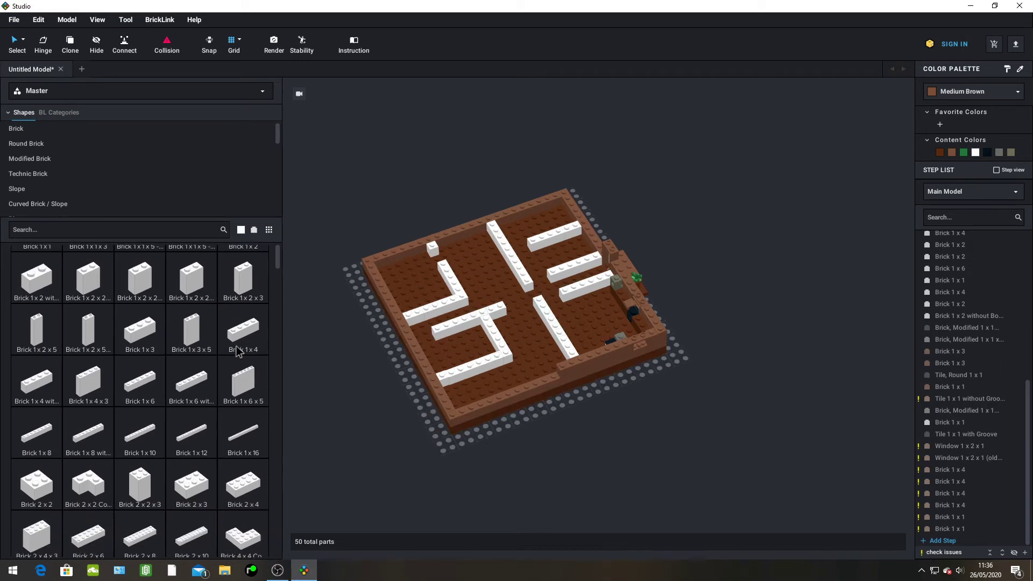
left_click_drag(243, 394, 360, 313)
left_click(360, 313)
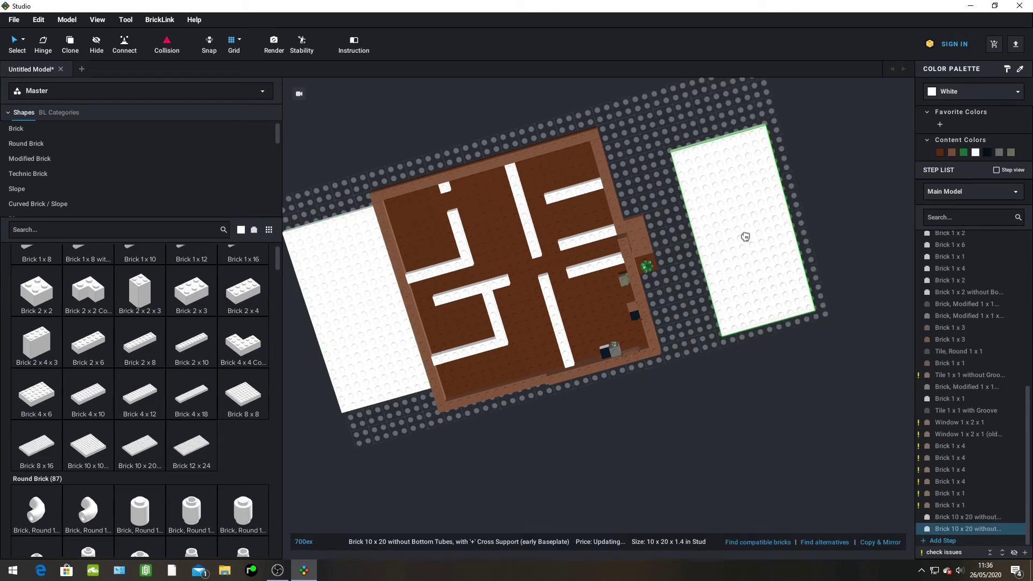
key("Escape")
Recolor the white Brick 10 x 20 beside the house to Green
left_click(357, 272)
left_click(964, 153)
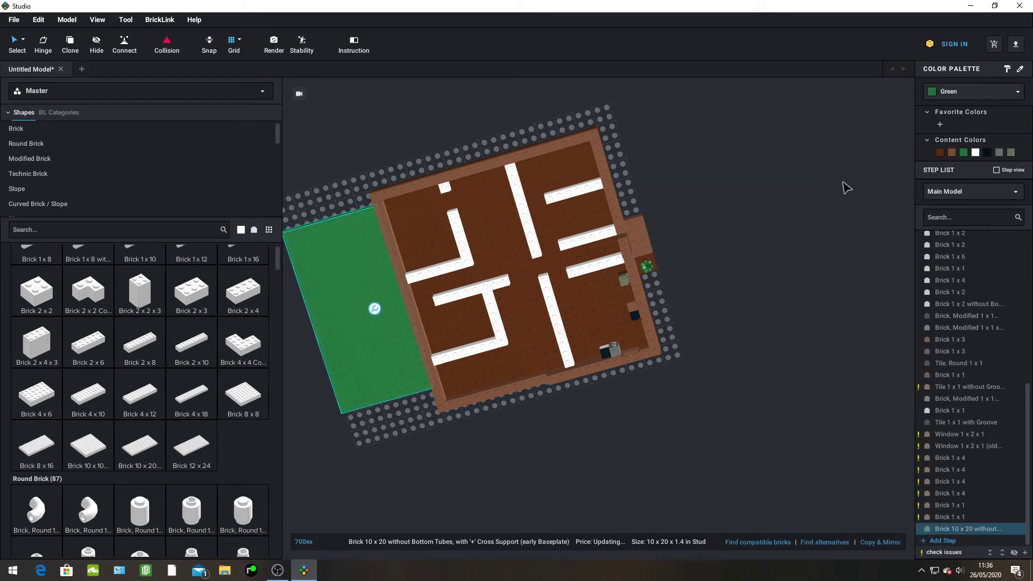
left_click(796, 196)
right_click_drag(795, 196, 817, 220)
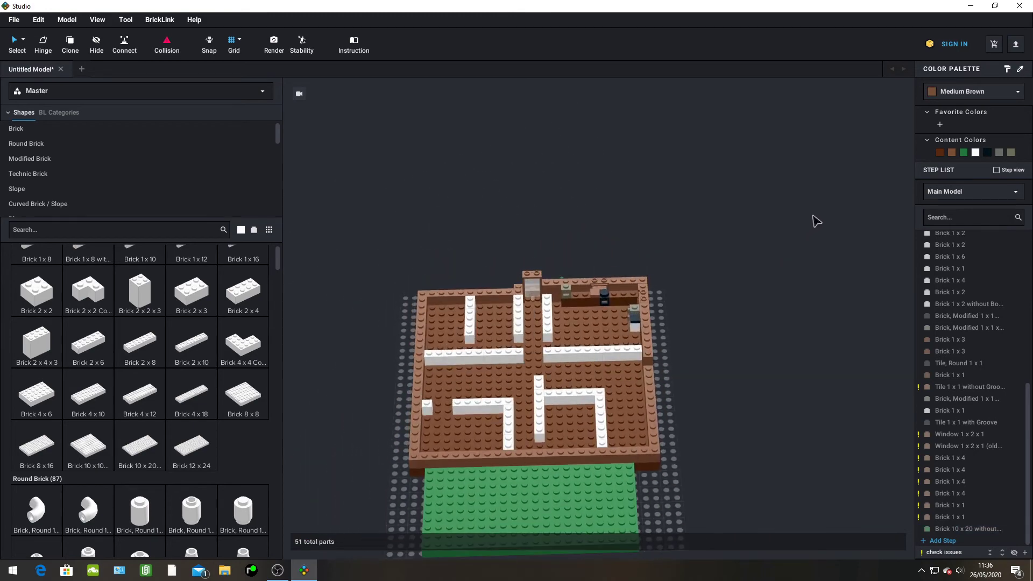
Delete the green Brick 10 x 20 outside the front wall
right_click_drag(730, 462, 727, 490)
scroll(728, 493, "up", 5)
right_click(622, 410)
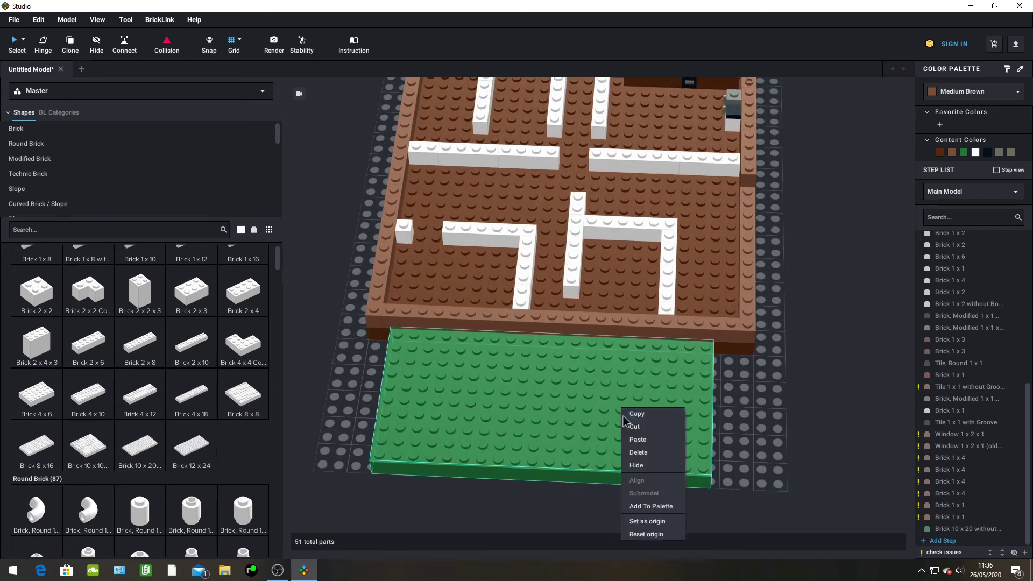
left_click(643, 453)
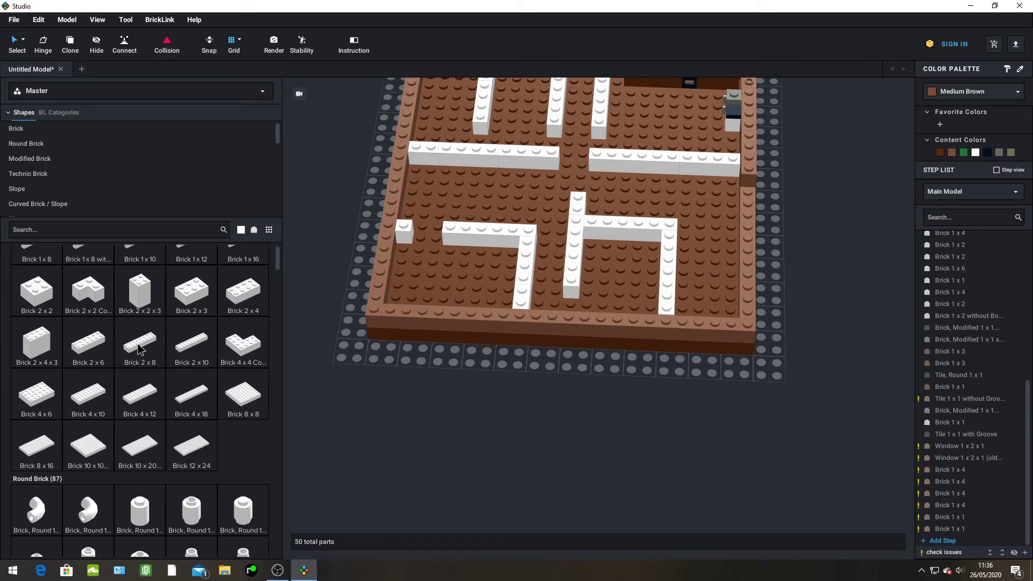
Build a U-shaped border from four Brick 2 x 6 pieces on the ground against the house's front wall
left_click_drag(138, 349, 192, 368)
scroll(191, 369, "up", 3)
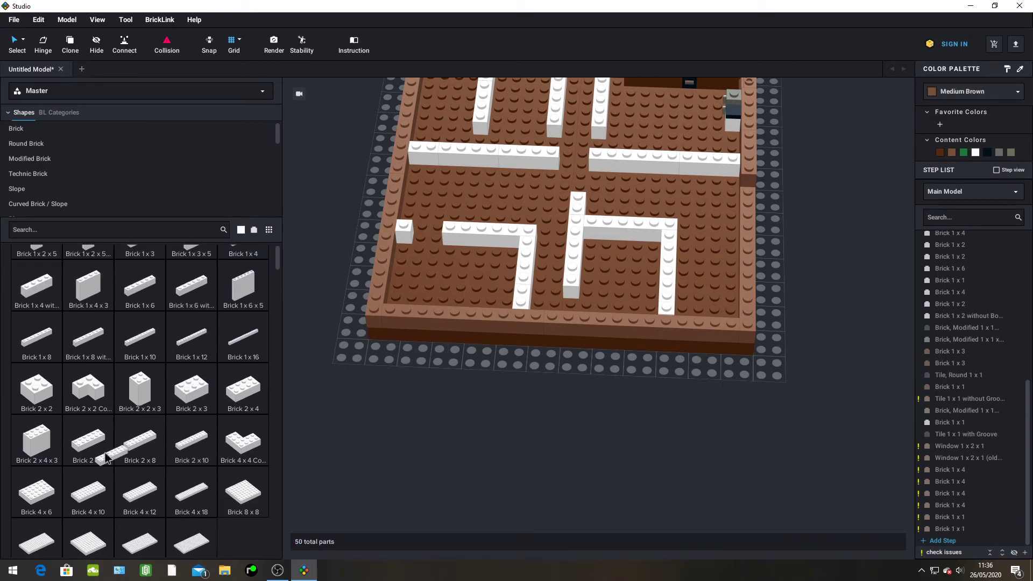
left_click(85, 438)
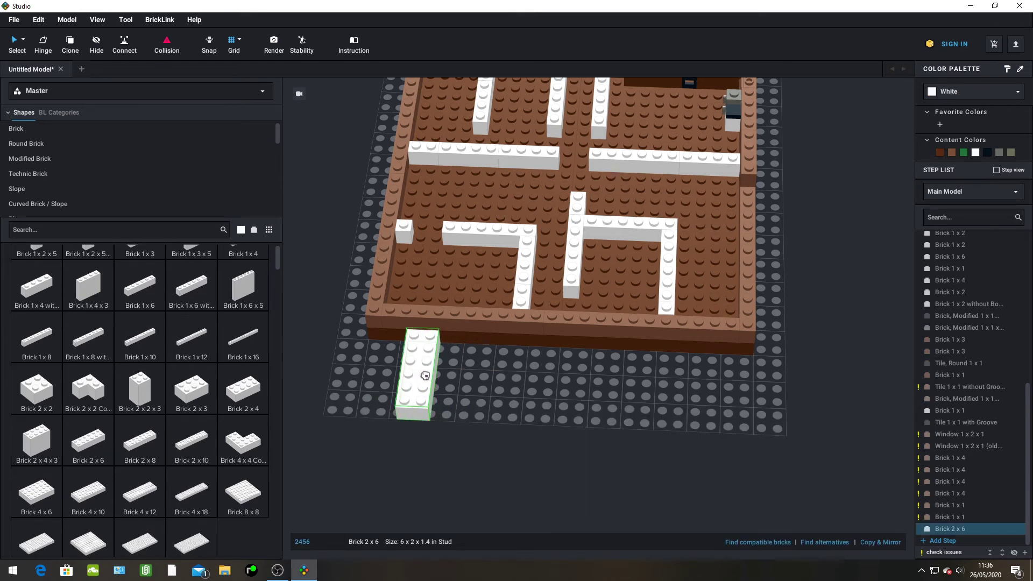
left_click(426, 376)
key("Right")
left_click(493, 405)
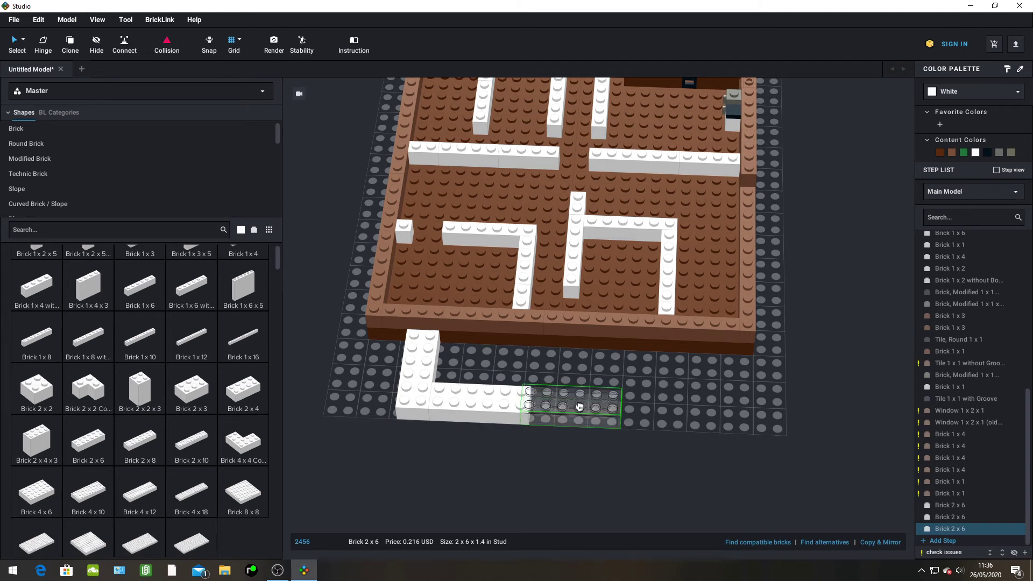
left_click(581, 409)
key("Right")
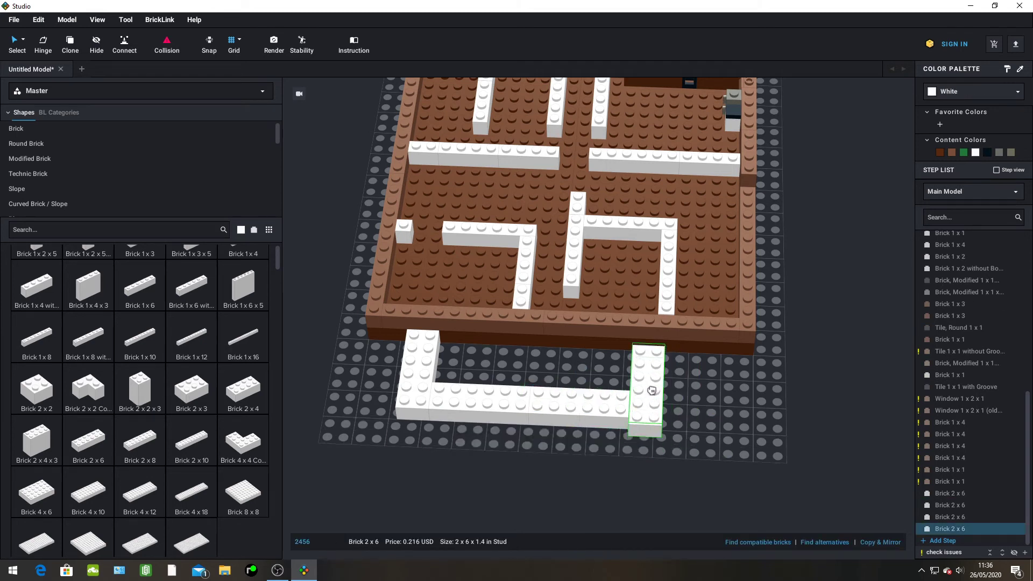
left_click_drag(653, 385, 654, 383, "alt")
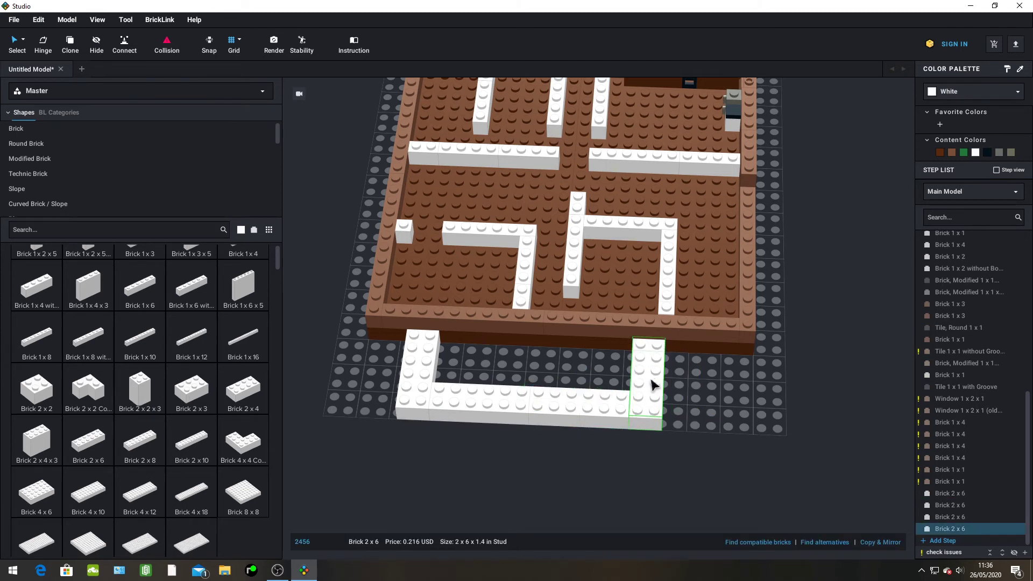
left_click(652, 385)
key("Escape")
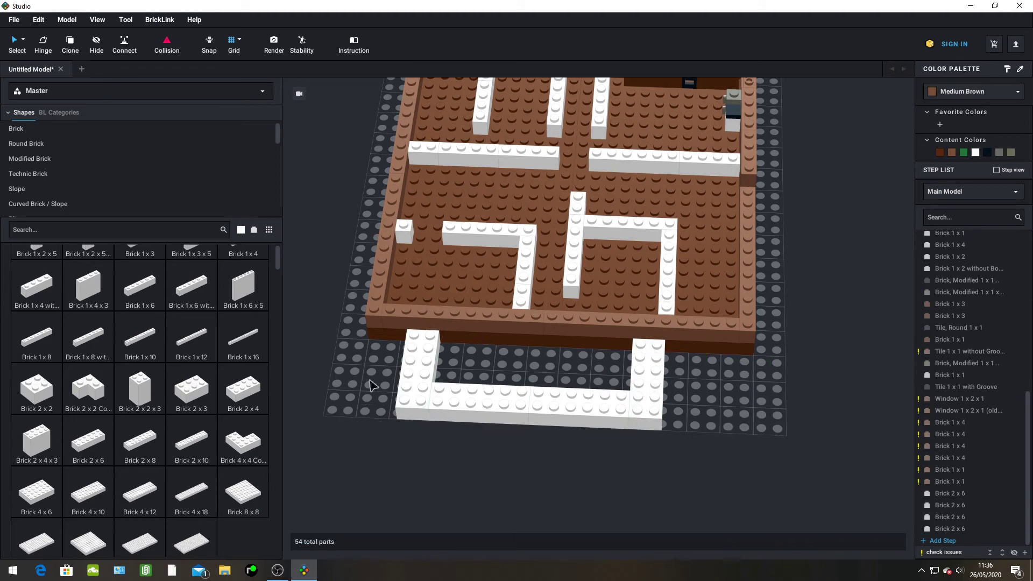
left_click_drag(393, 369, 698, 445)
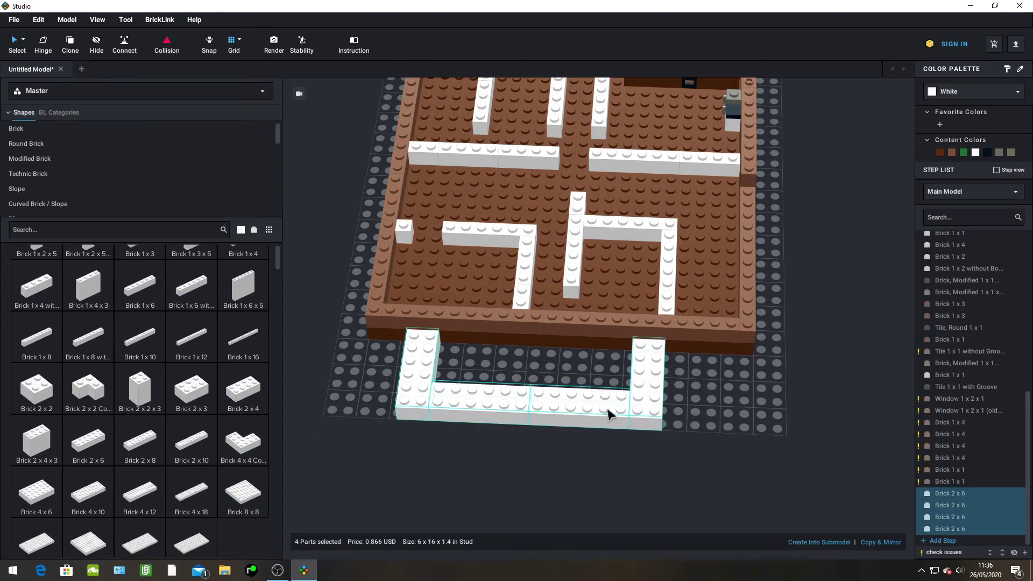
left_click_drag(612, 415, 605, 412)
scroll(781, 424, "up", 2)
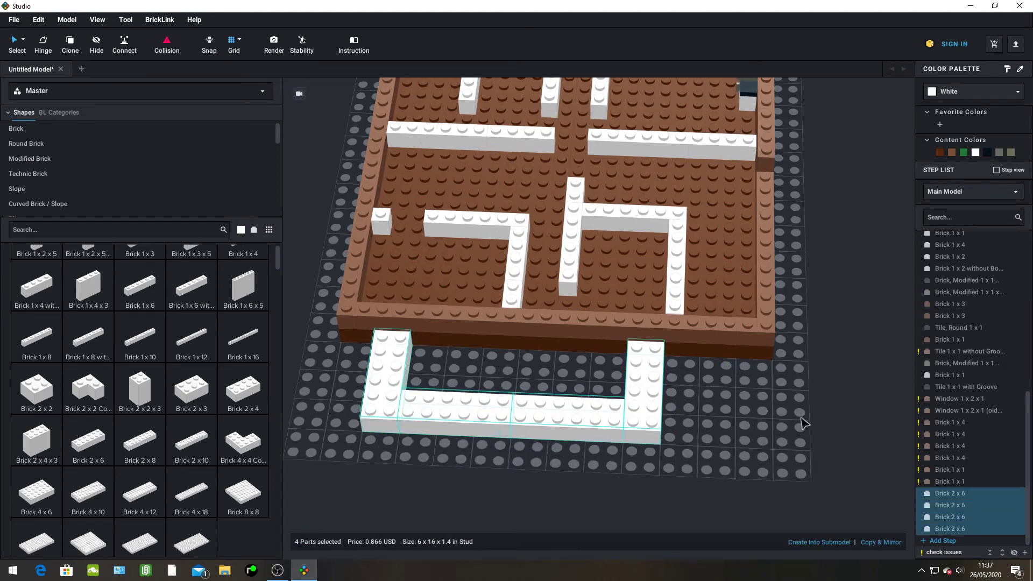
scroll(733, 407, "down", 1)
key("Escape")
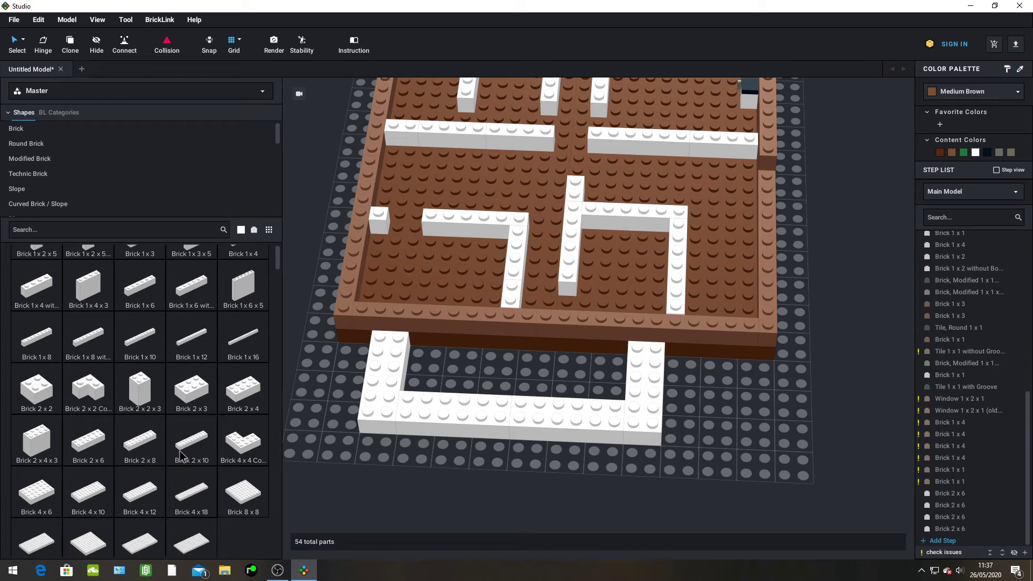
Fill the row along the house wall inside the white border with a Brick 2 x 10 and a Brick 2 x 2
left_click_drag(191, 443, 507, 356)
key("Right")
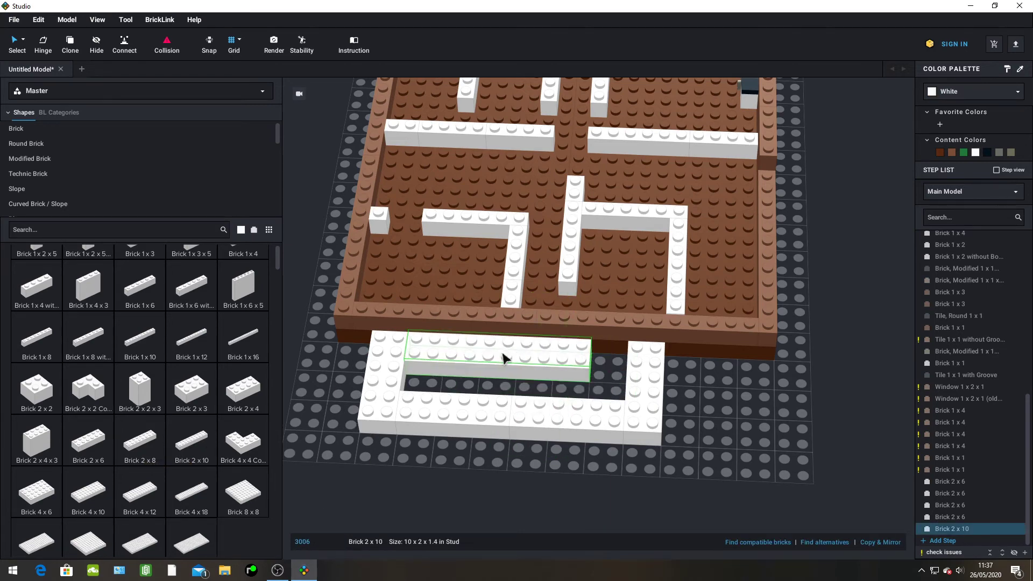
left_click(503, 359)
scroll(101, 432, "up", 1)
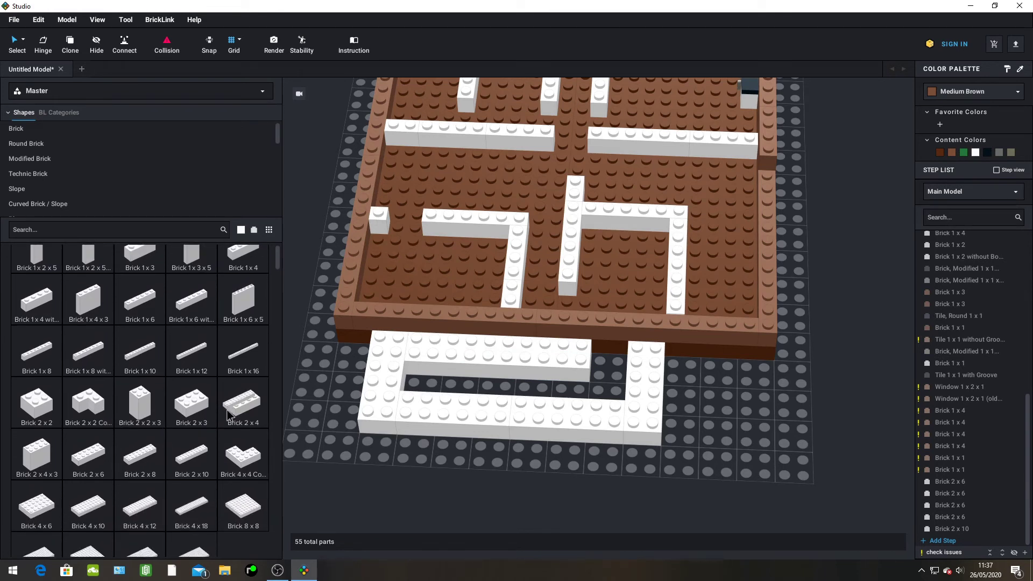
left_click_drag(37, 404, 609, 360)
left_click(608, 360)
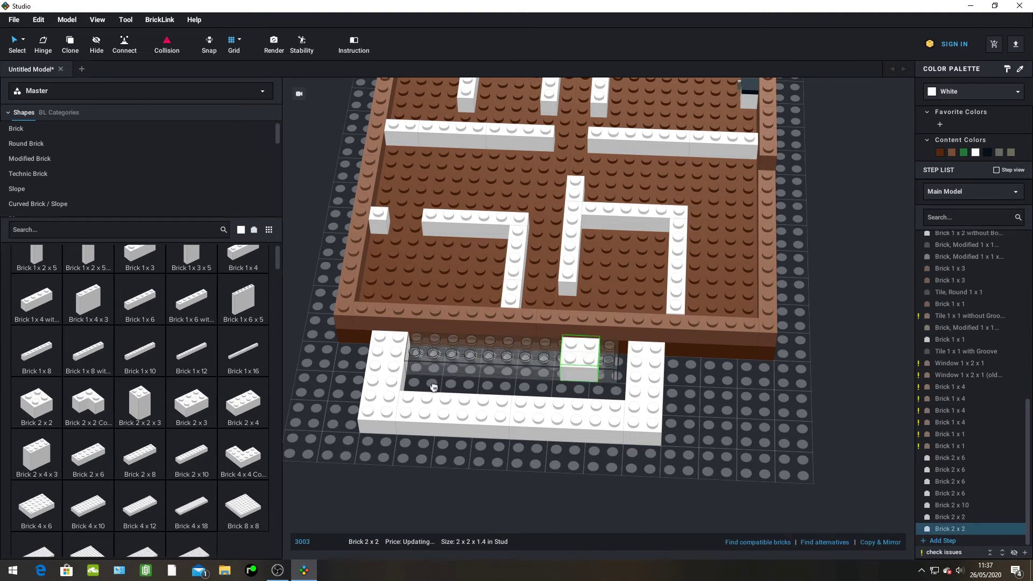
left_click(91, 456)
left_click_drag(518, 431, 871, 457)
left_click(619, 373)
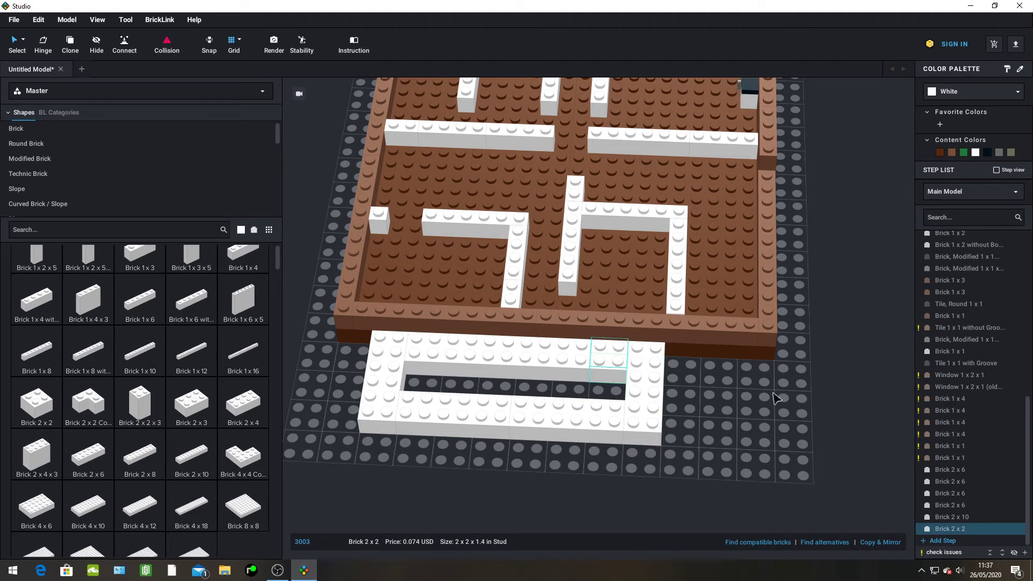
left_click(802, 402)
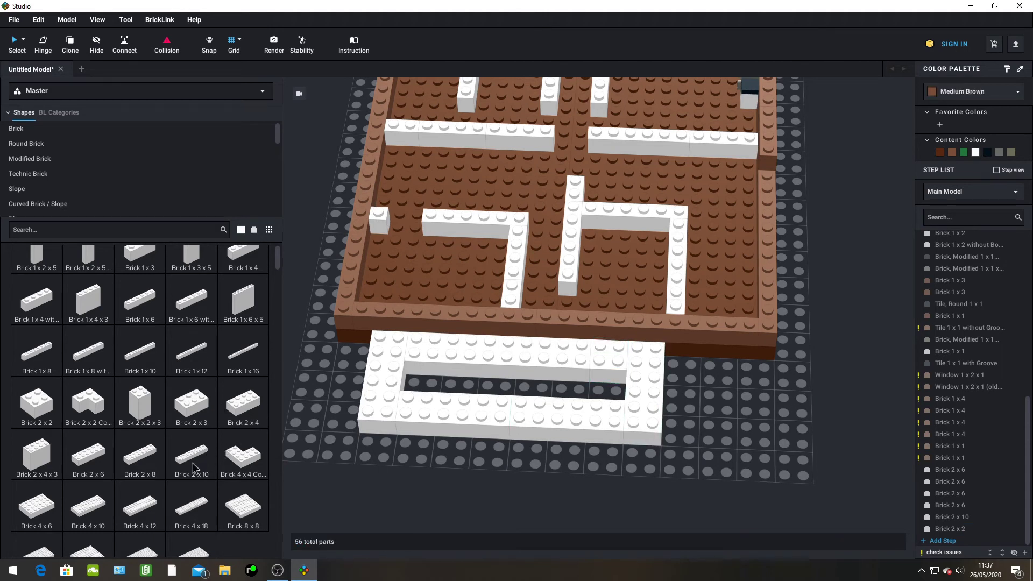
Close the remaining gap inside the white border with another Brick 2 x 10 and Brick 2 x 2
left_click_drag(199, 459, 498, 386)
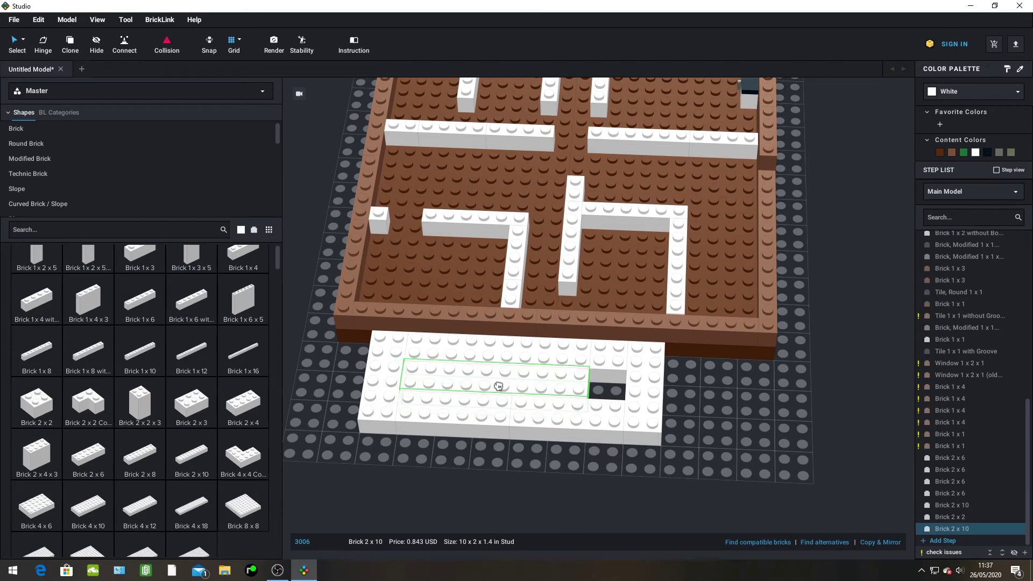
left_click(498, 386)
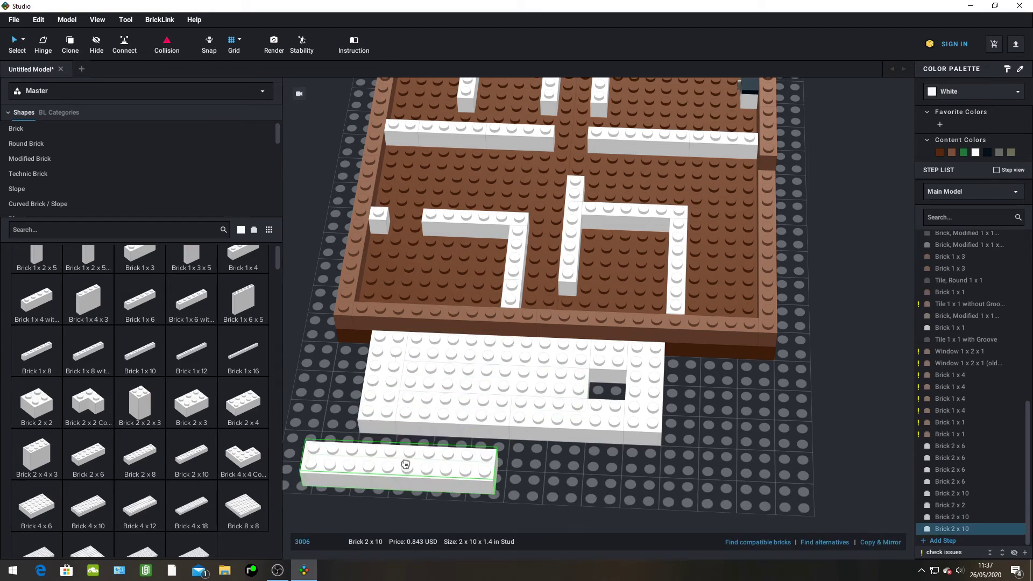
left_click(41, 403)
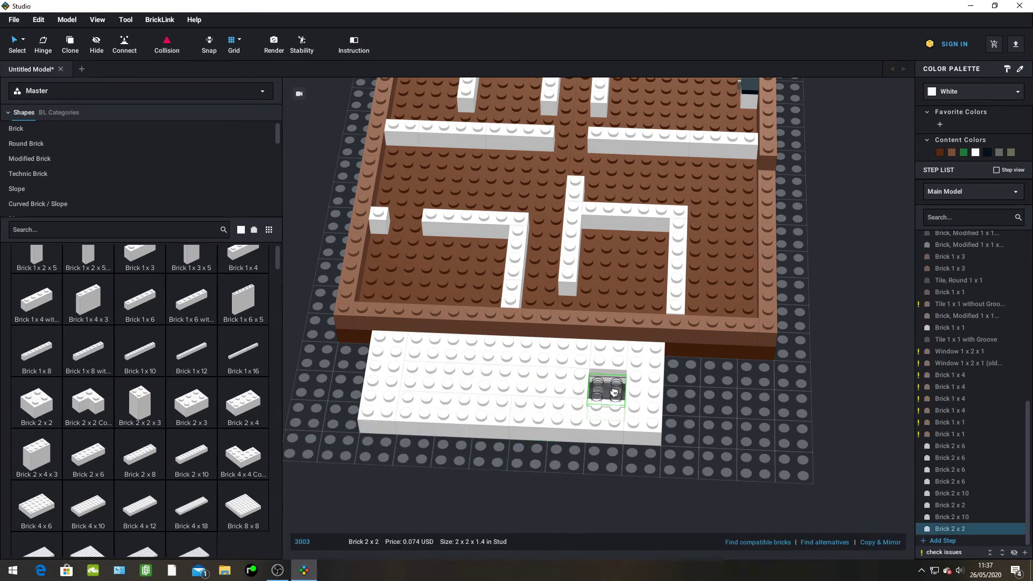
left_click(611, 393)
key("Escape")
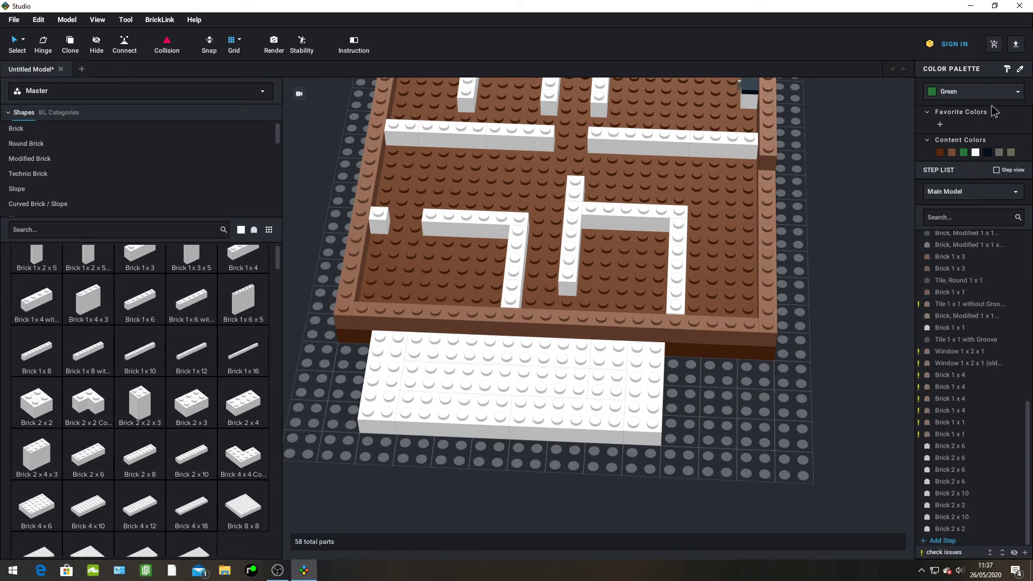
Paint the two 2 x 10 and two 2 x 2 bricks inside the border Green
left_click(455, 357)
left_click(526, 376)
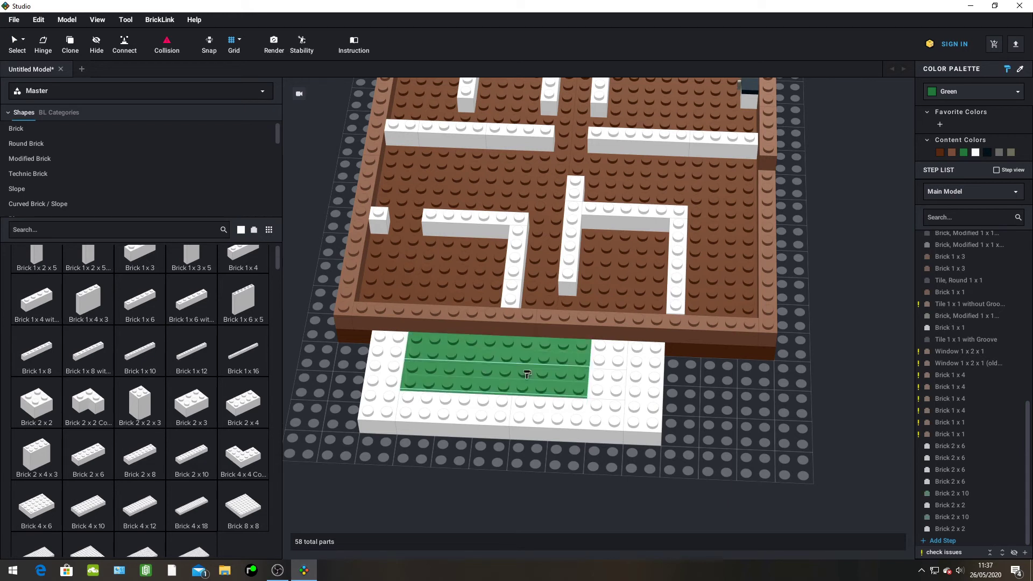
left_click(613, 361)
left_click(613, 378)
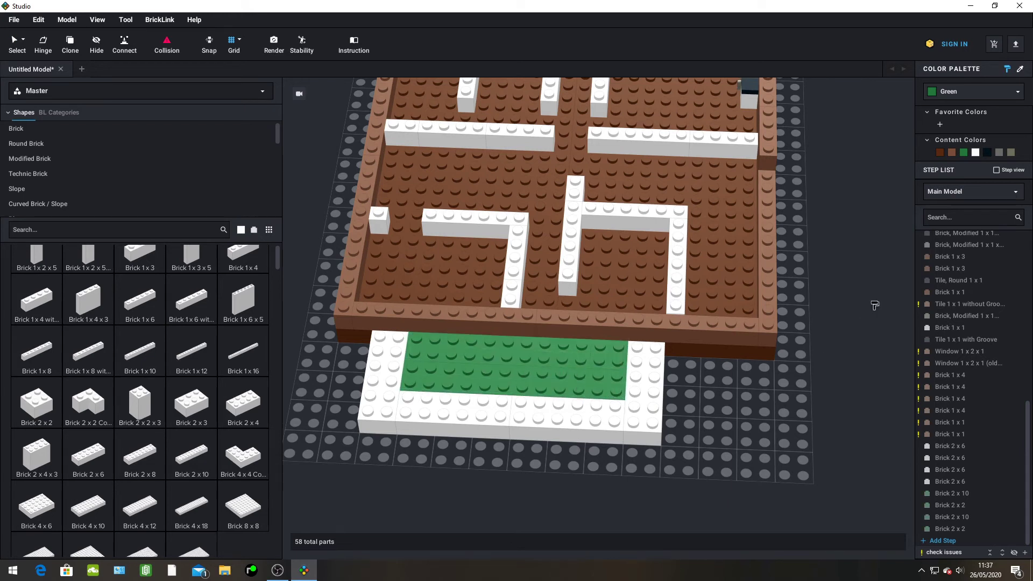
Paint the four 2 x 6 border bricks around the green area Fabuland Brown
left_click(969, 92)
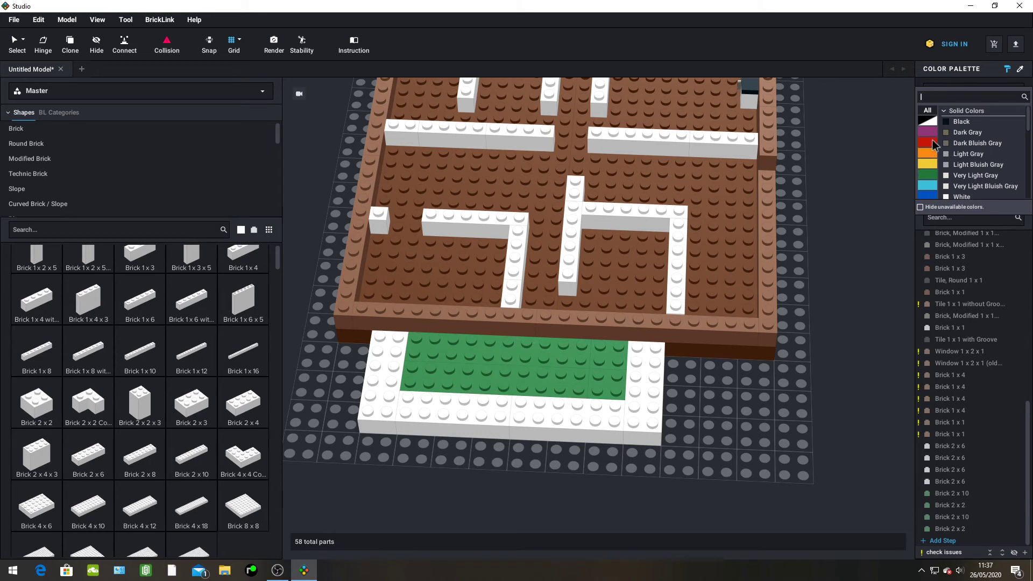
scroll(979, 153, "down", 5)
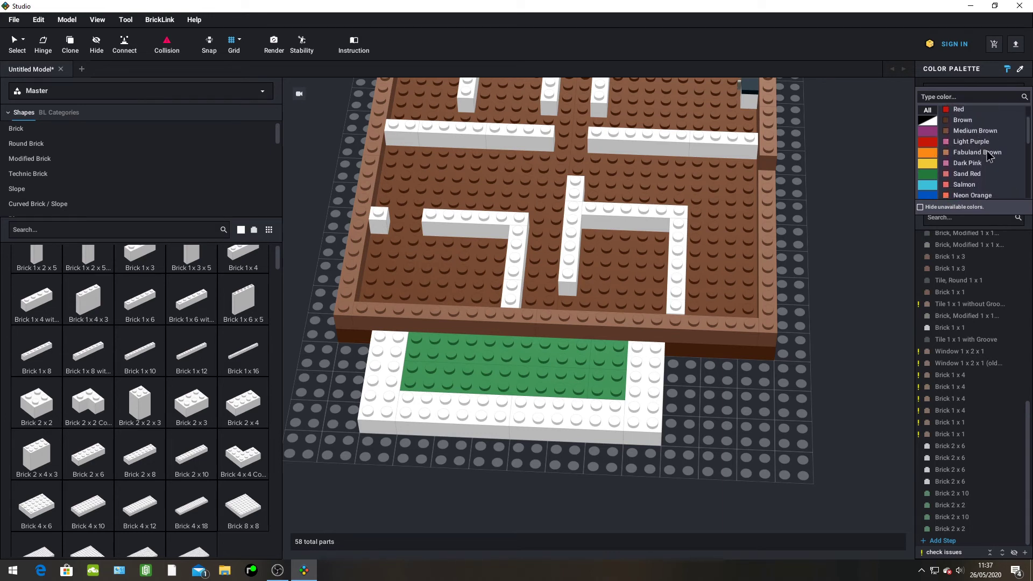
left_click(976, 152)
mouse_move(634, 378)
left_mouse_down()
mouse_move(634, 414)
mouse_move(381, 417)
left_mouse_up()
Examine the new green area and its border together with the whole house, and leave the paint mode
scroll(399, 377, "down", 5)
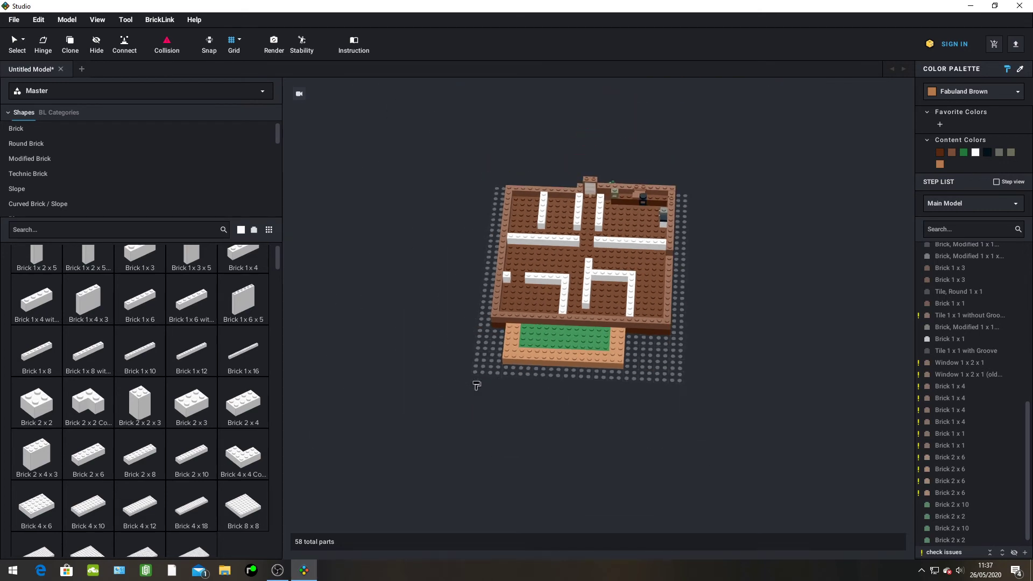
scroll(364, 456, "up", 5)
scroll(364, 456, "down", 3)
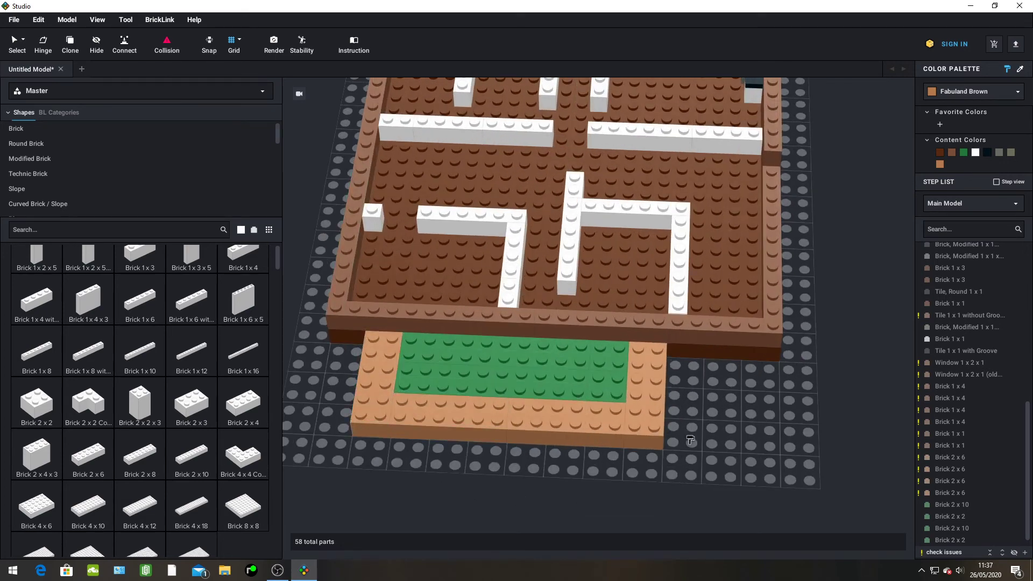
mouse_move(689, 442)
right_mouse_down()
mouse_move(664, 432)
mouse_move(702, 429)
right_mouse_up()
scroll(664, 431, "down", 3)
scroll(701, 434, "up", 2)
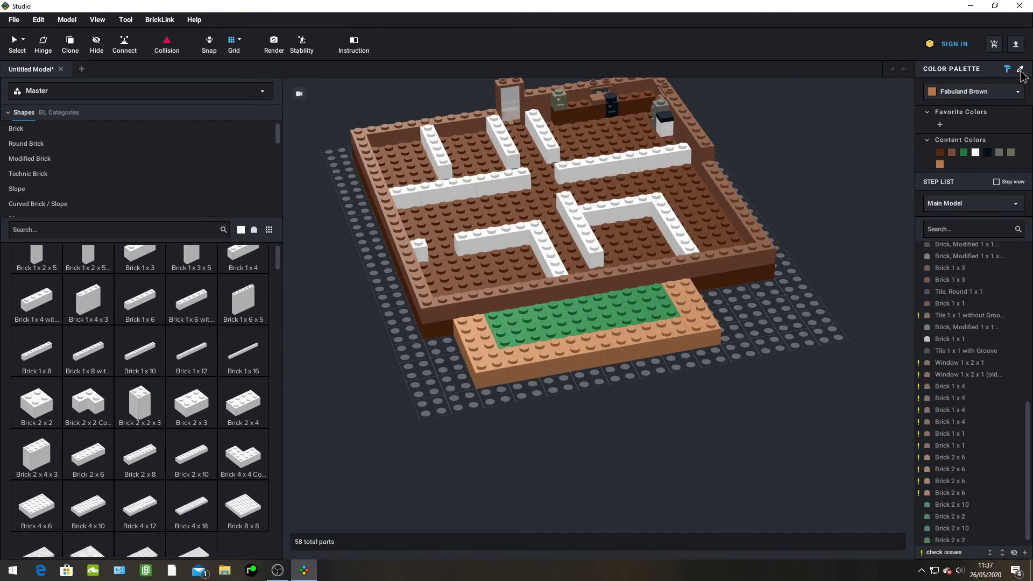
scroll(849, 159, "up", 5)
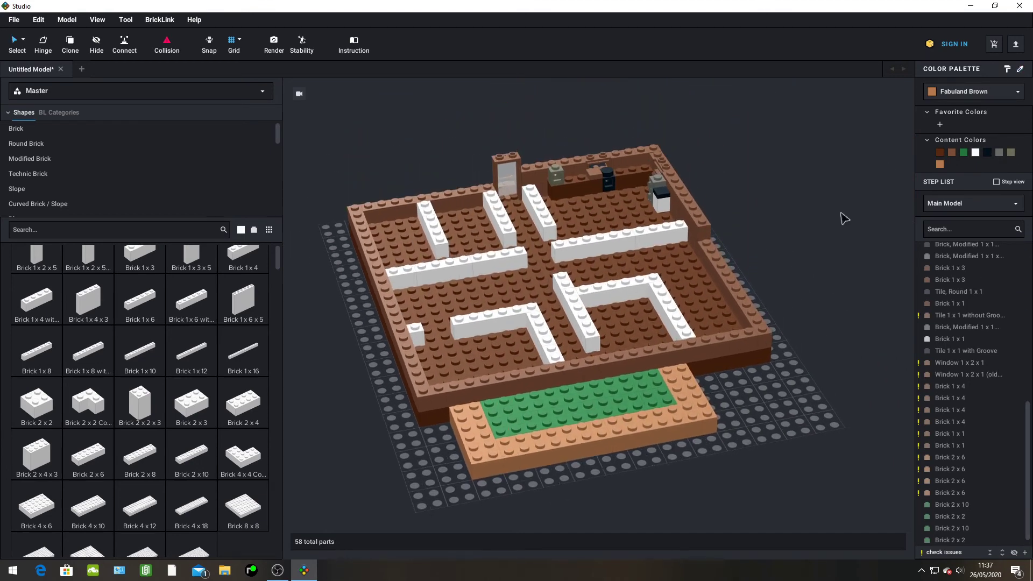
Examine the kitchen counter, appliances and surrounding walls up close from several angles
scroll(606, 295, "up", 5)
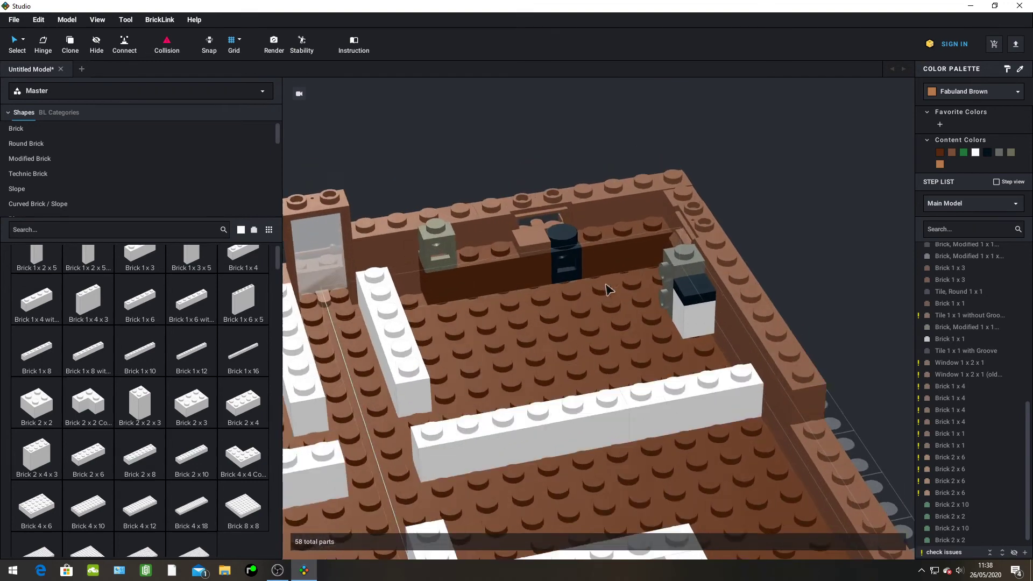
middle_click_drag(460, 308, 487, 306)
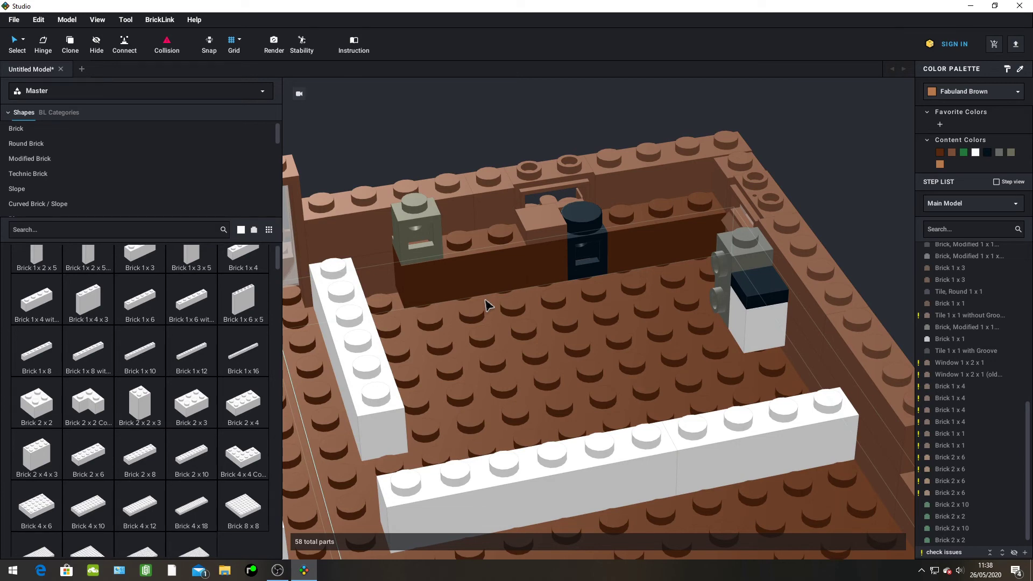
scroll(515, 297, "up", 1)
middle_click_drag(515, 297, 516, 296)
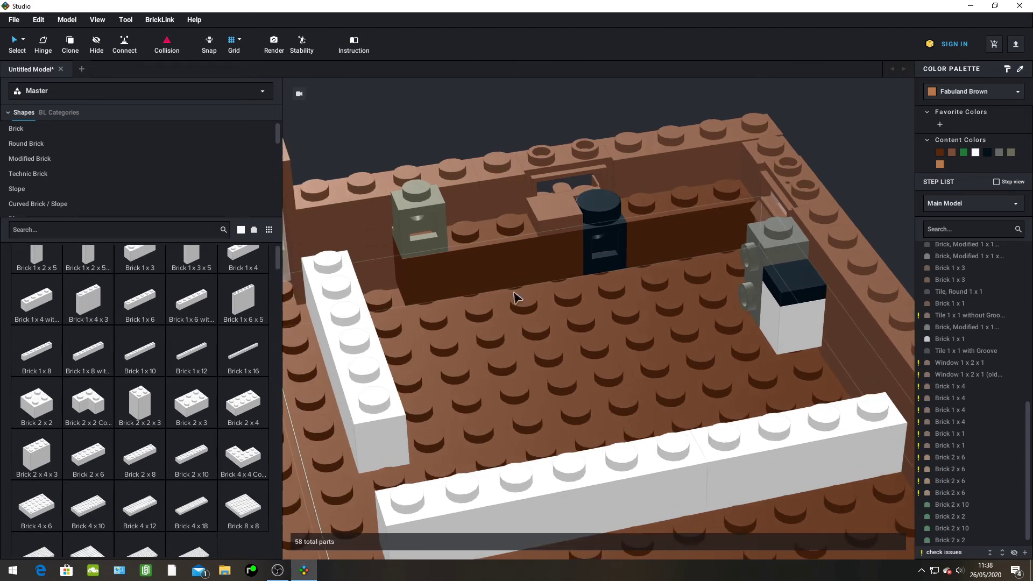
mouse_move(517, 296)
right_mouse_down()
mouse_move(549, 283)
mouse_move(513, 291)
right_mouse_up()
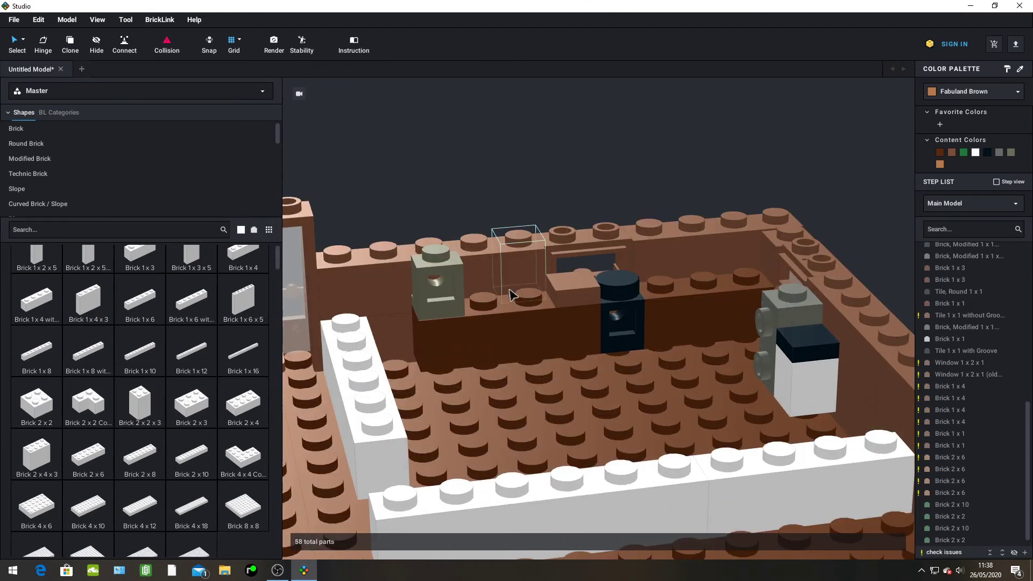
left_click(454, 287)
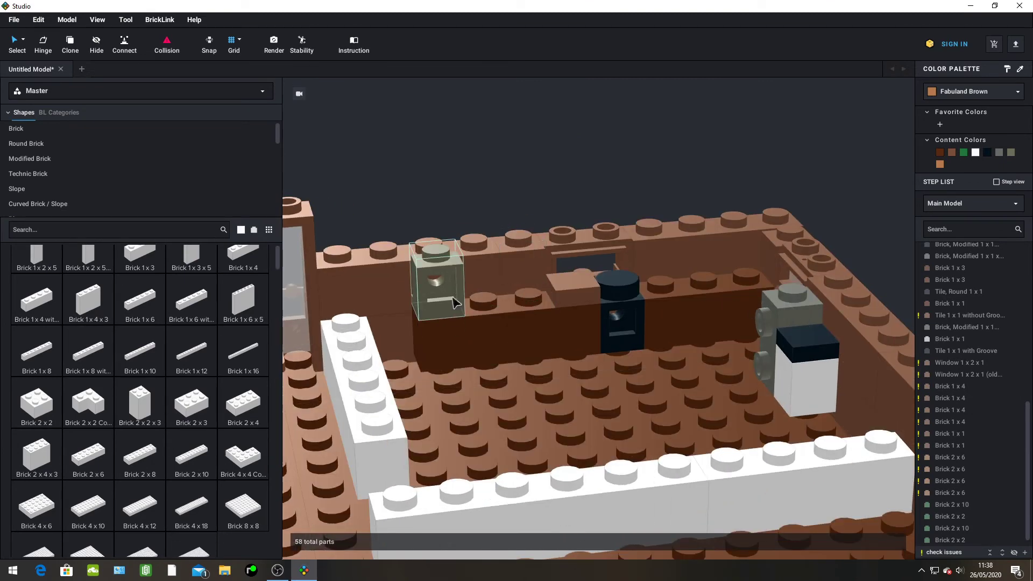
key("Escape")
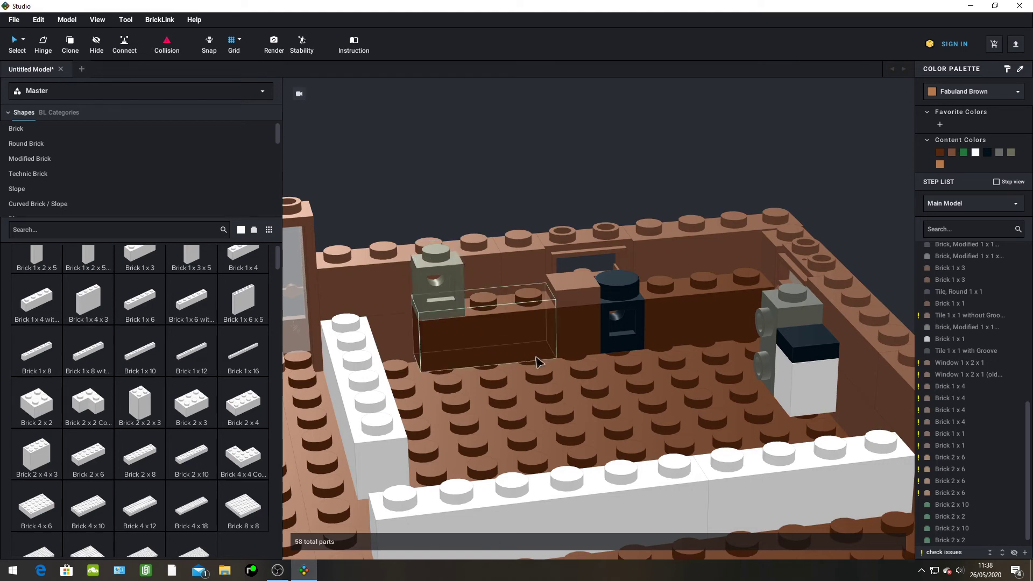
right_click_drag(537, 357, 542, 373)
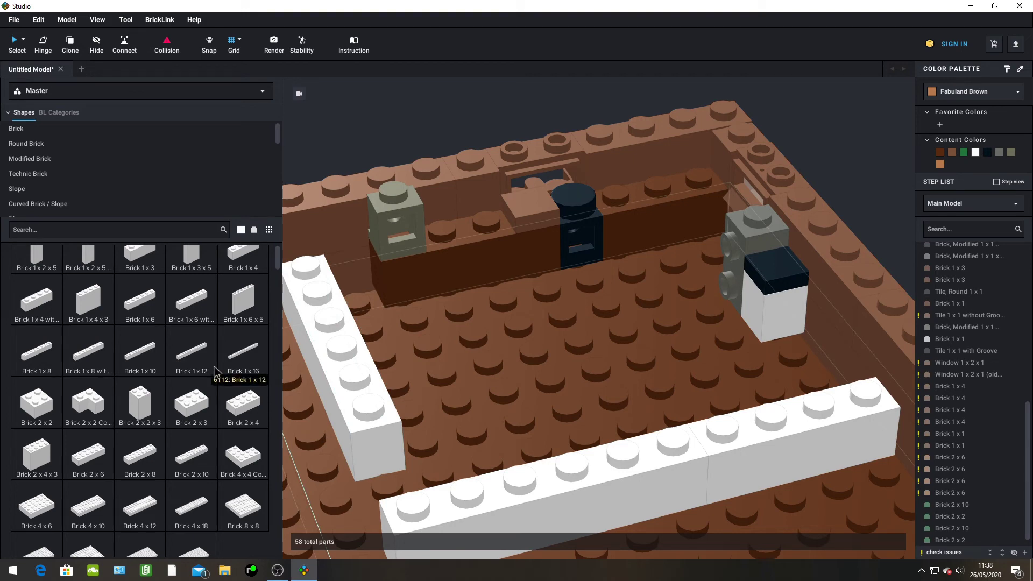
scroll(215, 372, "down", 2)
scroll(570, 263, "down", 6)
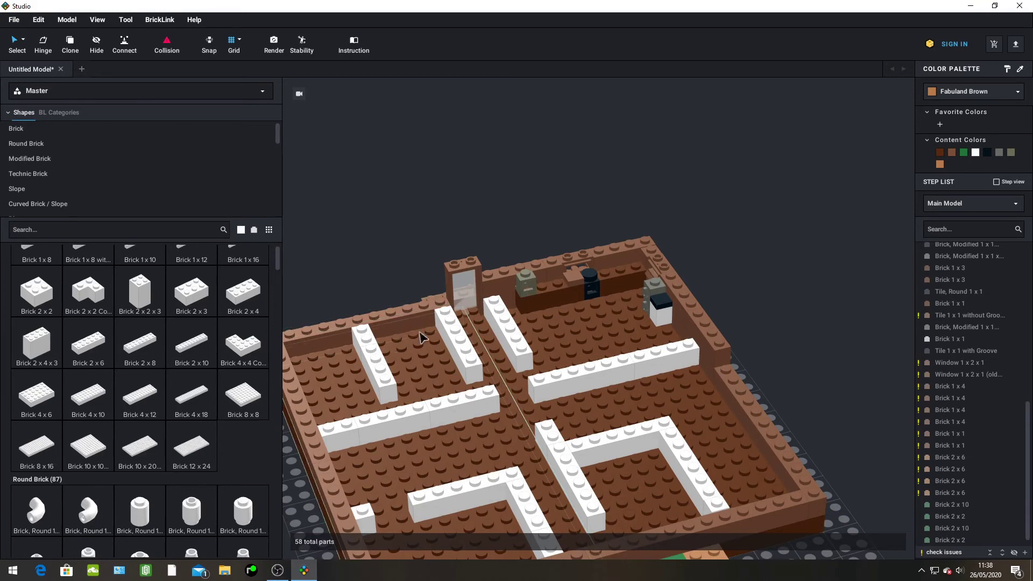
scroll(619, 283, "up", 5)
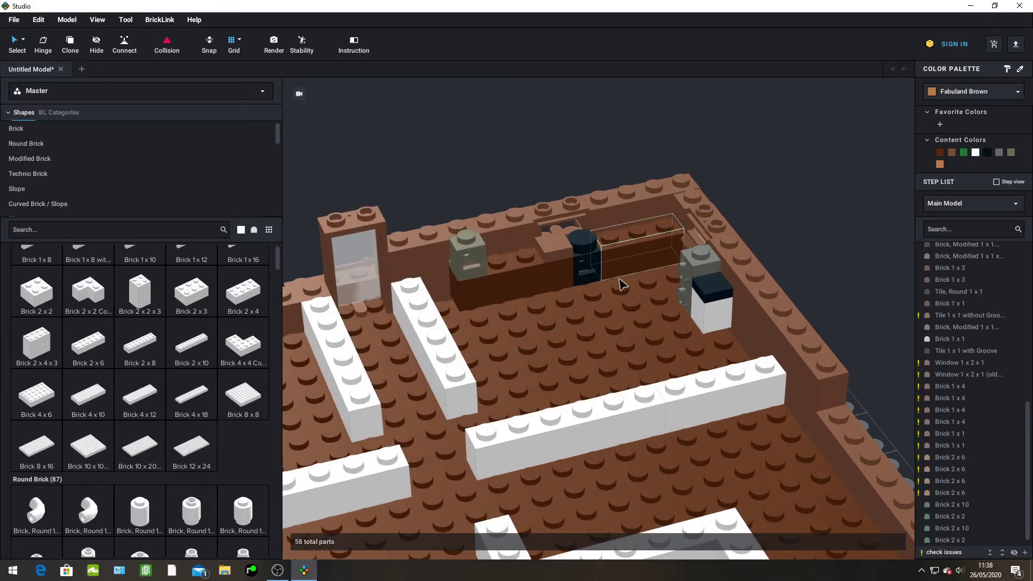
scroll(620, 283, "up", 2)
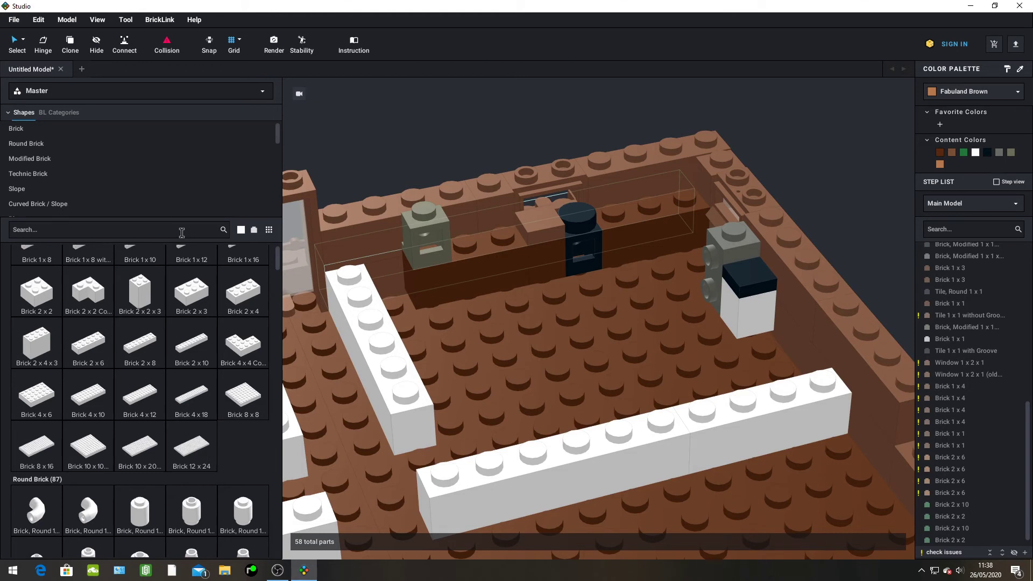
Look through the round bricks, search the part library for "cub" and clear the search
scroll(192, 434, "down", 6)
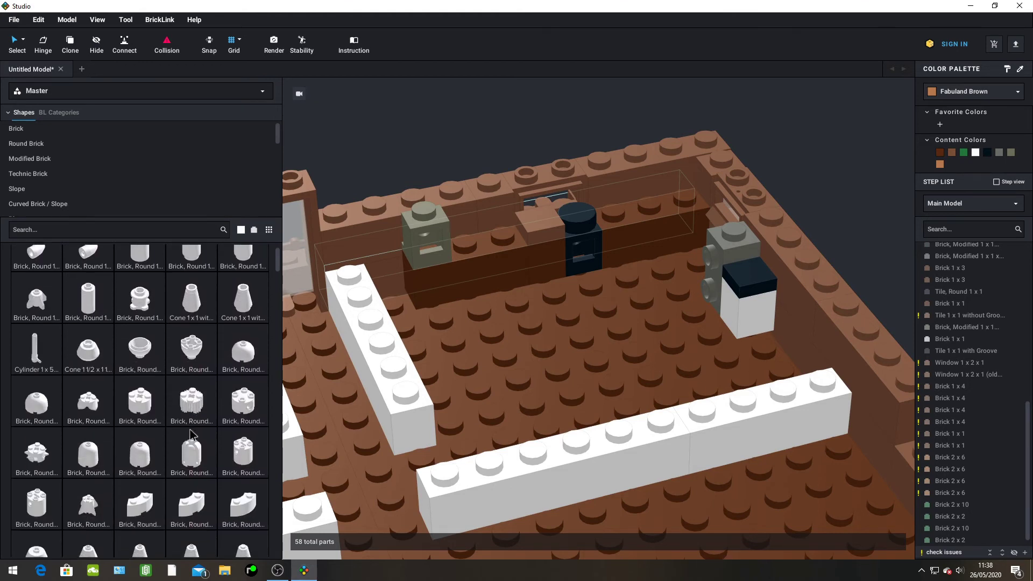
scroll(192, 433, "down", 3)
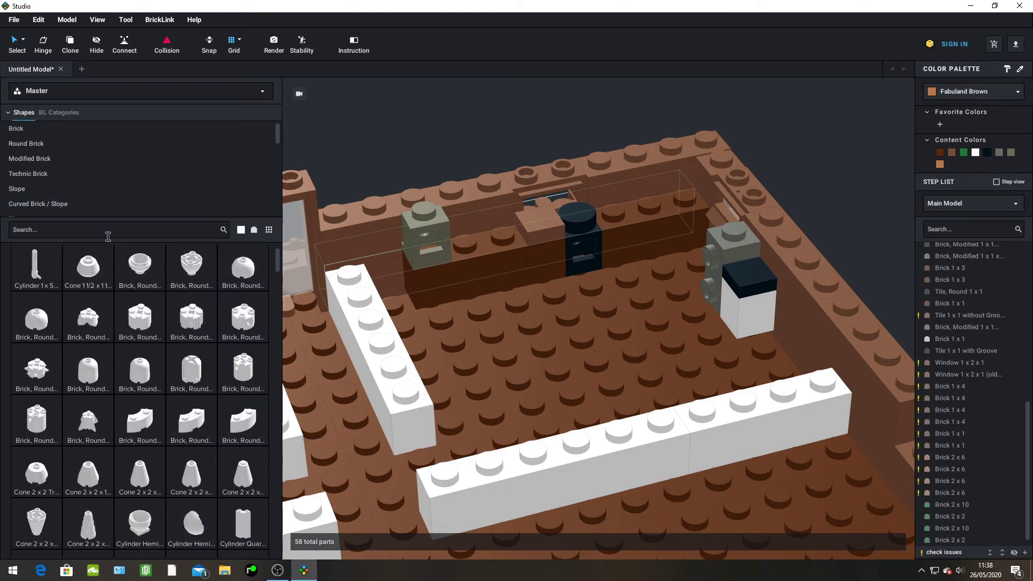
left_click(128, 223)
type("cub")
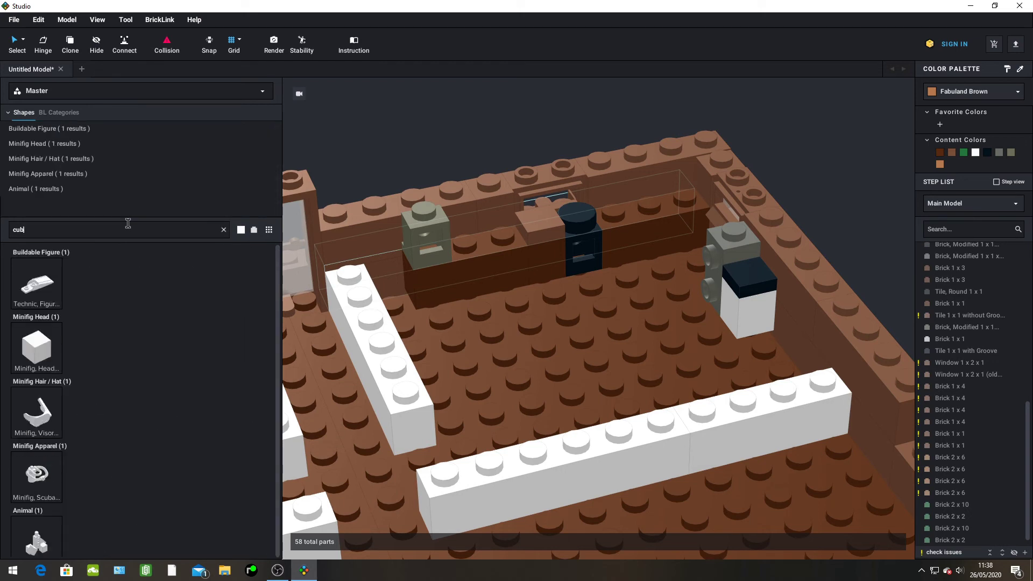
key("BackSpace")
key("BackSpace")
key("BackSpace")
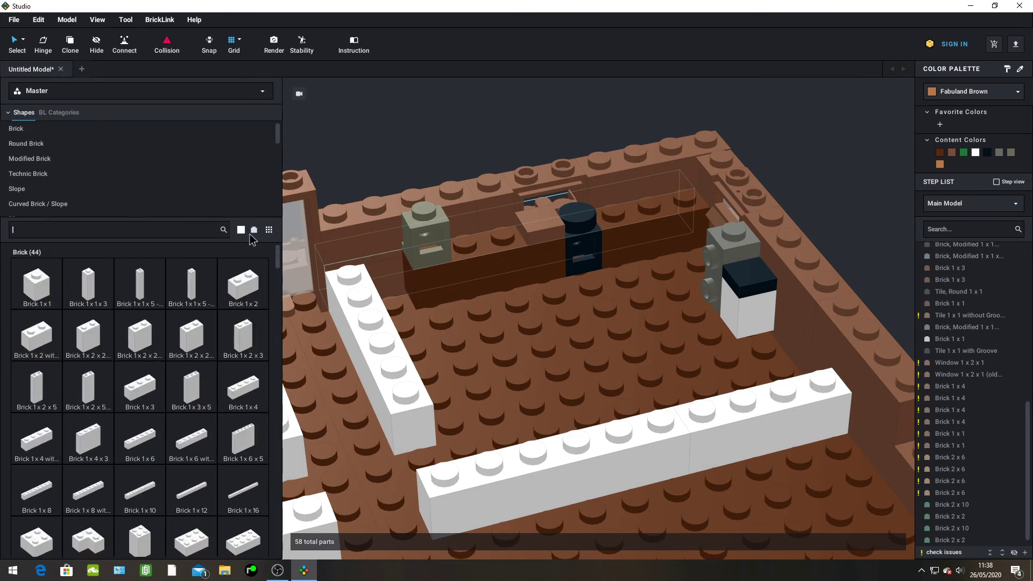
Show the Building category in the part library
scroll(216, 269, "down", 5)
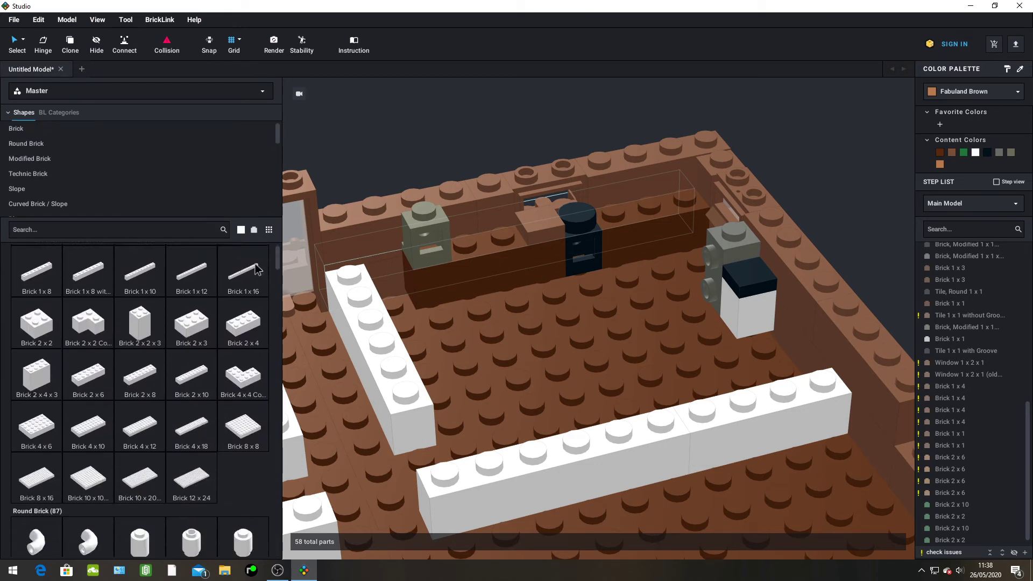
scroll(69, 161, "down", 3)
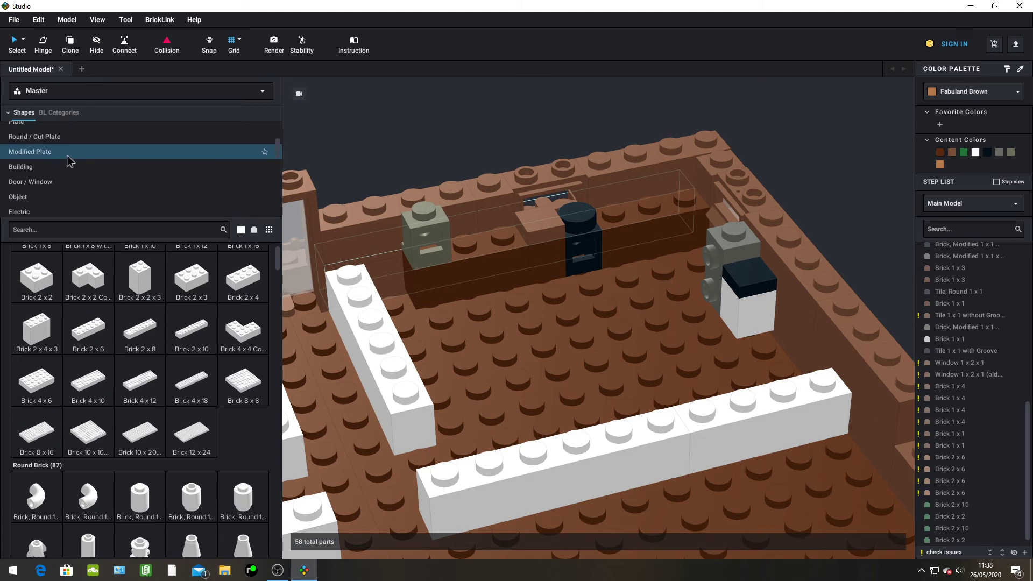
left_click(47, 169)
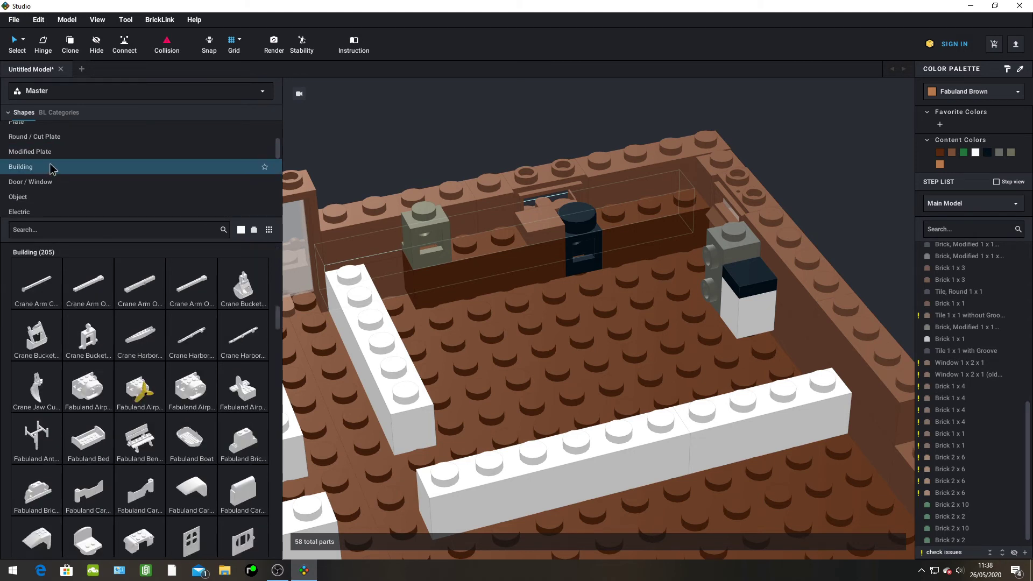
left_click(140, 389)
scroll(441, 294, "down", 3)
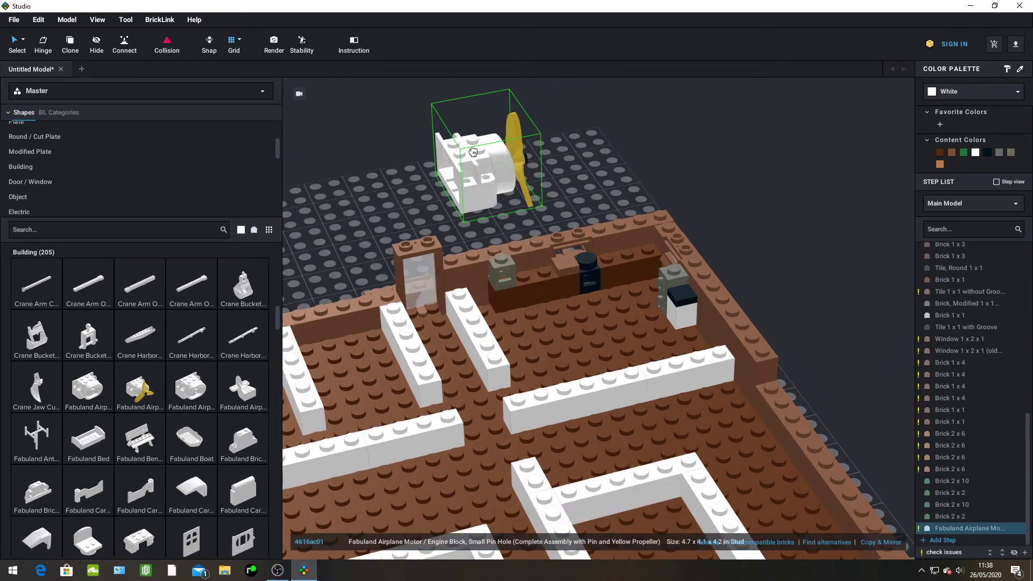
key("Escape")
scroll(463, 219, "up", 3)
Try a Fabuland roof support with a green roof slope on the kitchen floor and delete it
scroll(86, 390, "down", 2)
scroll(89, 388, "down", 3)
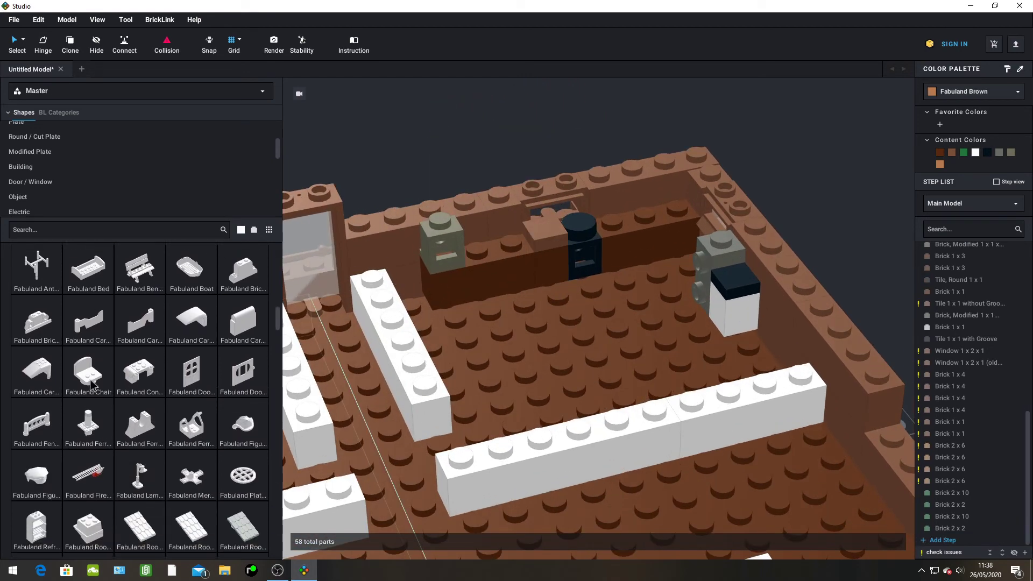
scroll(91, 380, "down", 3)
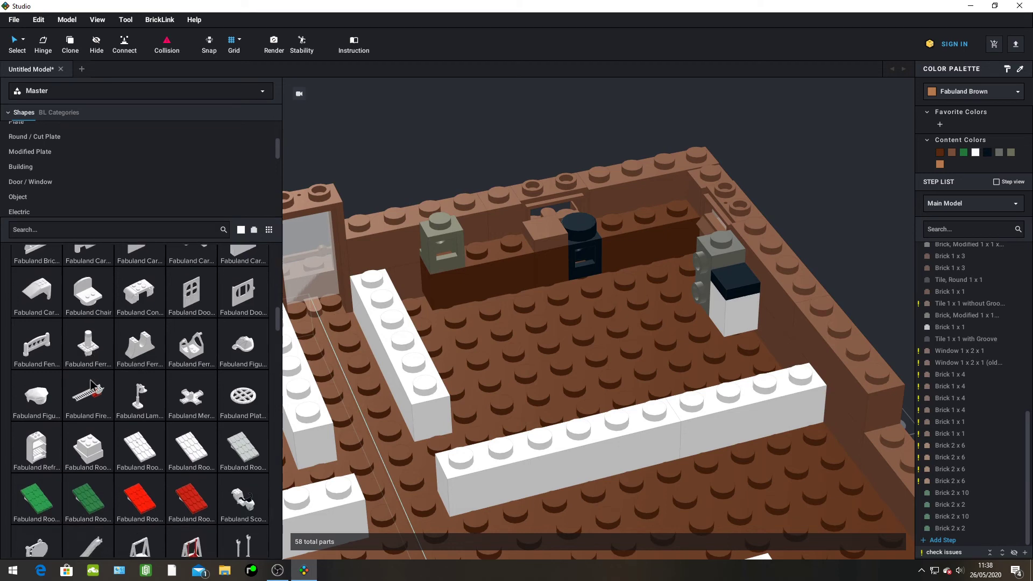
left_click(91, 443)
left_click_drag(336, 398, 593, 327)
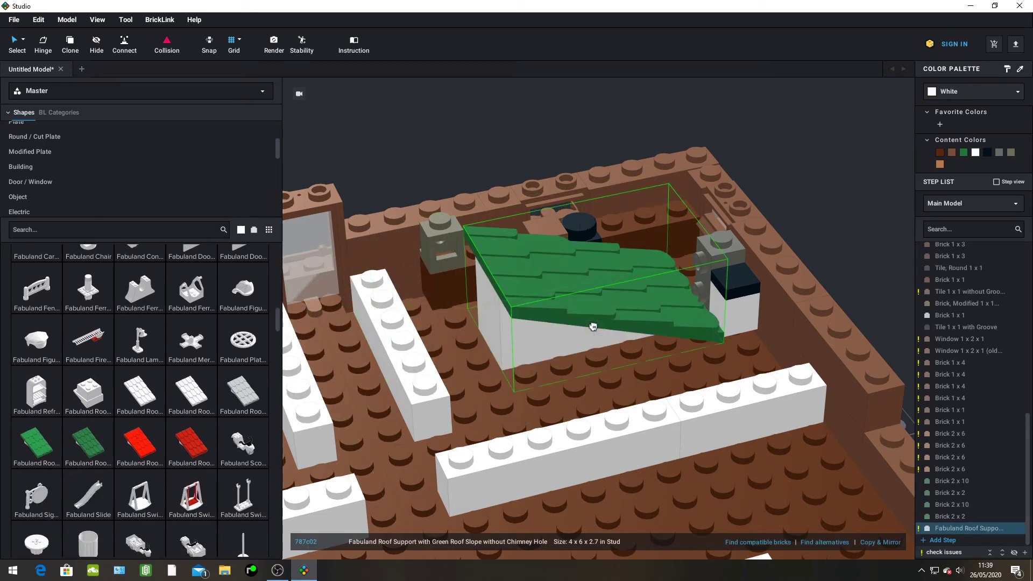
key("Delete")
scroll(593, 328, "down", 5)
scroll(593, 328, "up", 5)
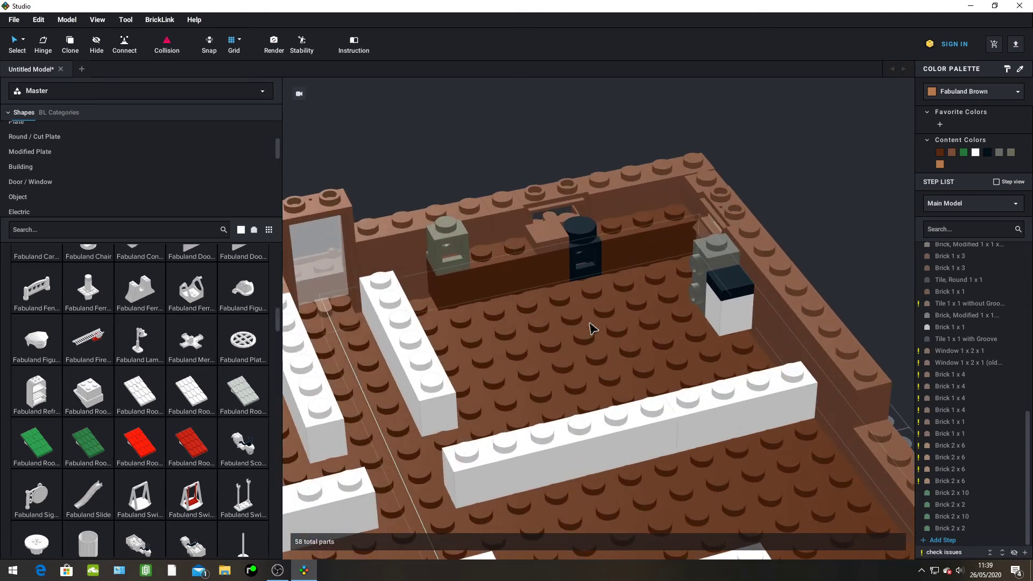
Browse the Building parts from the Fabuland utensils through the fences, Homemaker furniture and stairs for a piece that suits the kitchen
scroll(159, 415, "down", 4)
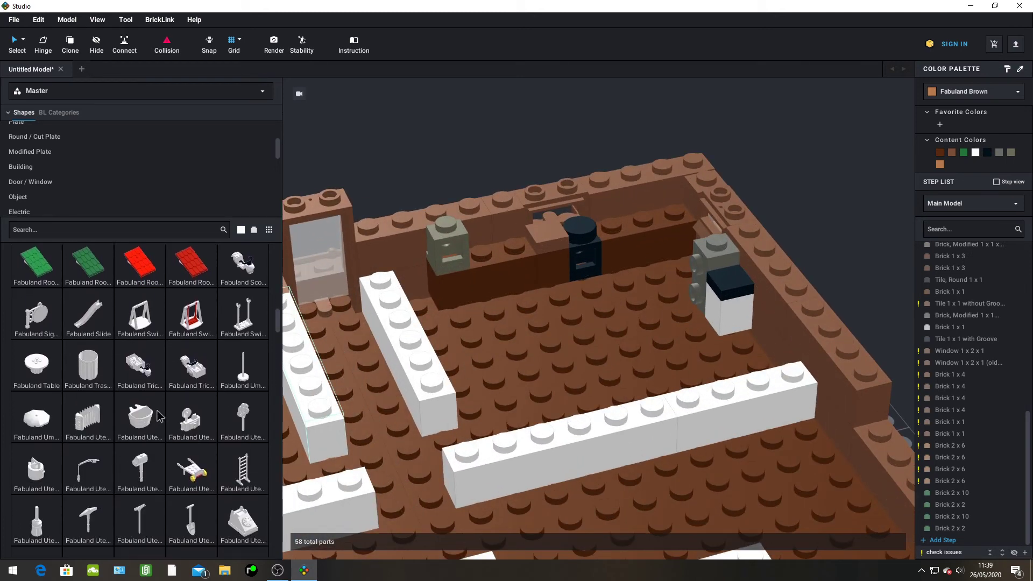
scroll(160, 415, "down", 3)
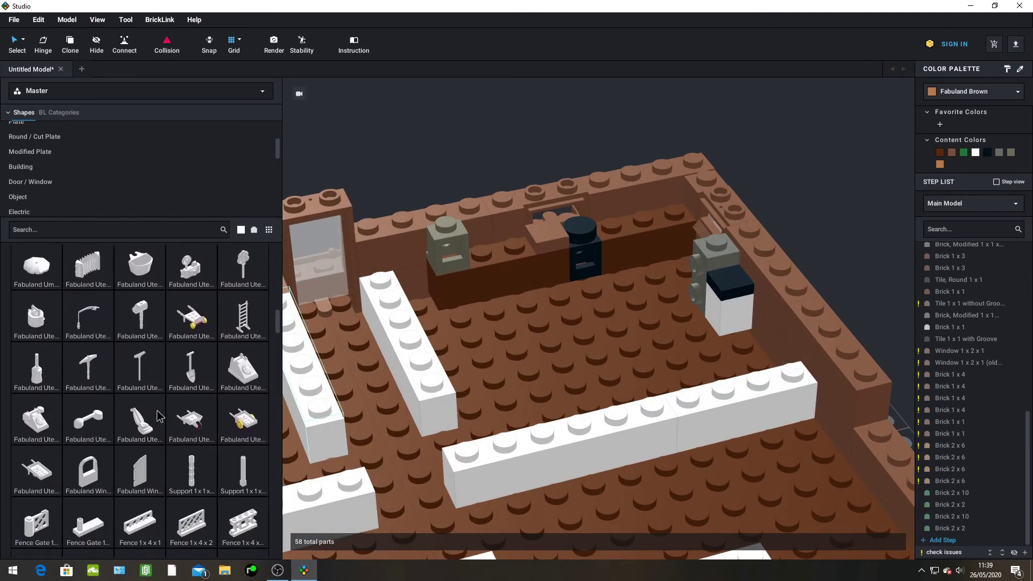
scroll(159, 415, "down", 5)
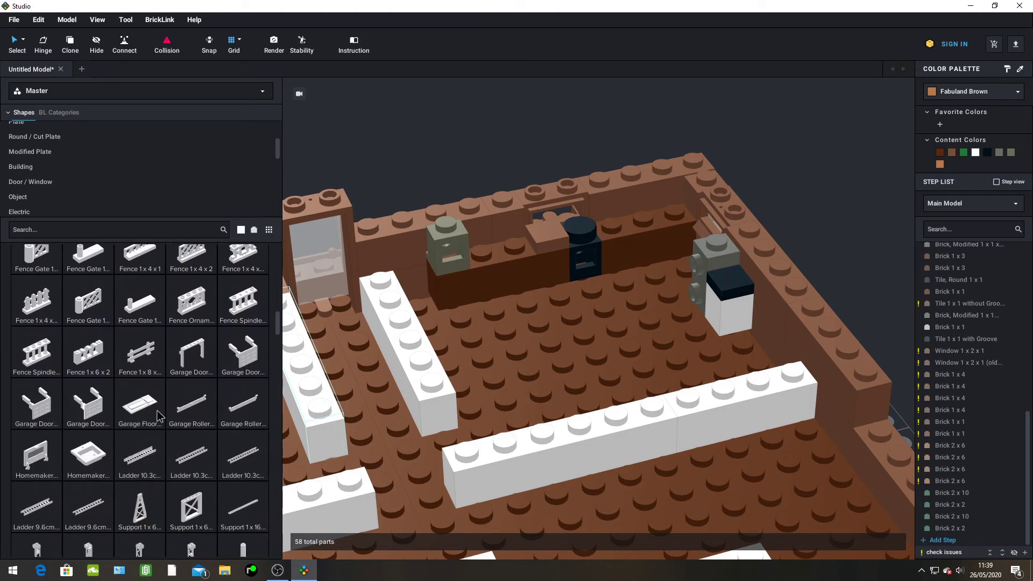
scroll(159, 415, "down", 1)
scroll(160, 415, "down", 2)
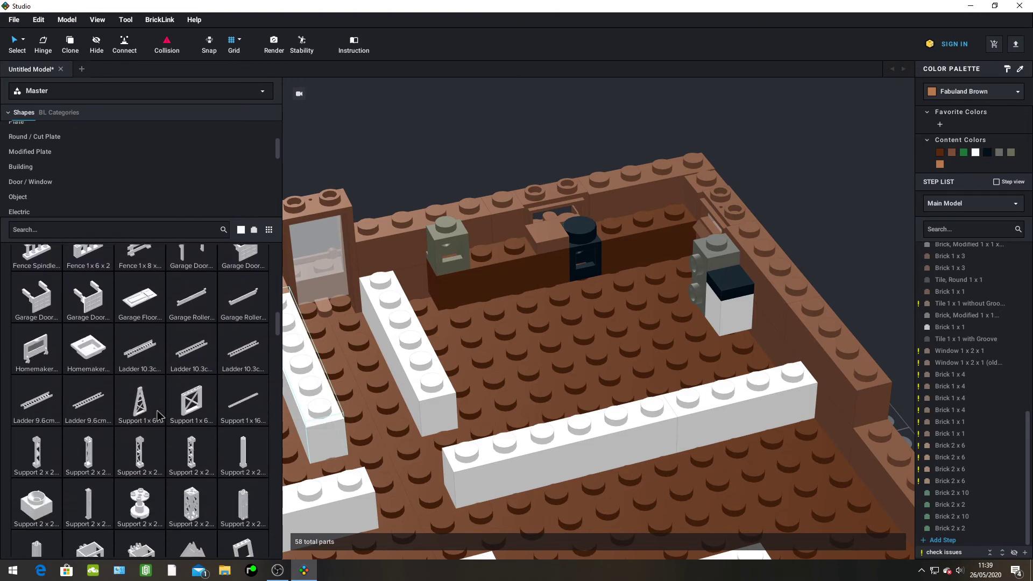
scroll(159, 416, "down", 2)
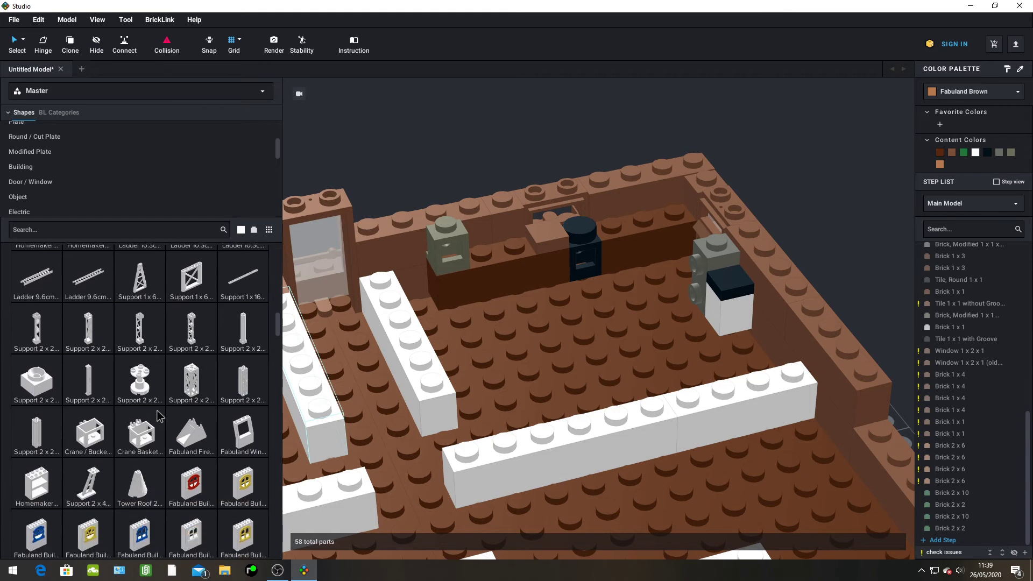
scroll(160, 415, "down", 3)
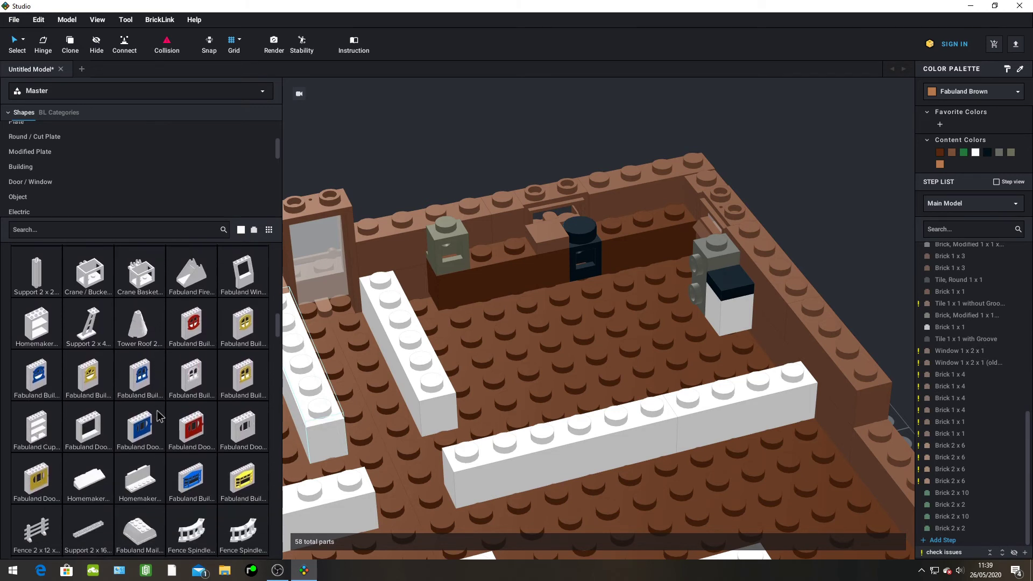
scroll(139, 307, "down", 3)
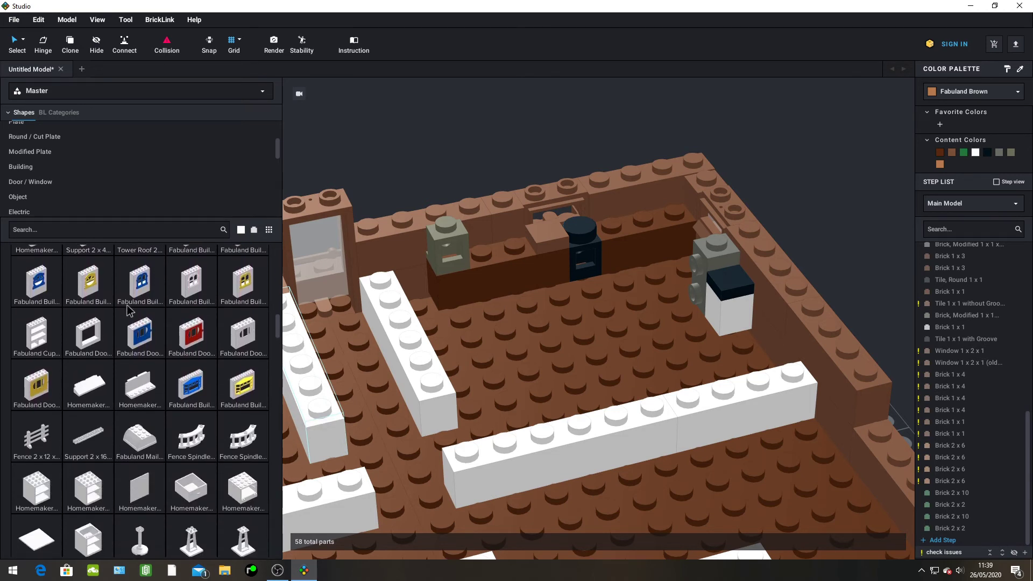
left_click_drag(199, 417, 550, 351)
key("Delete")
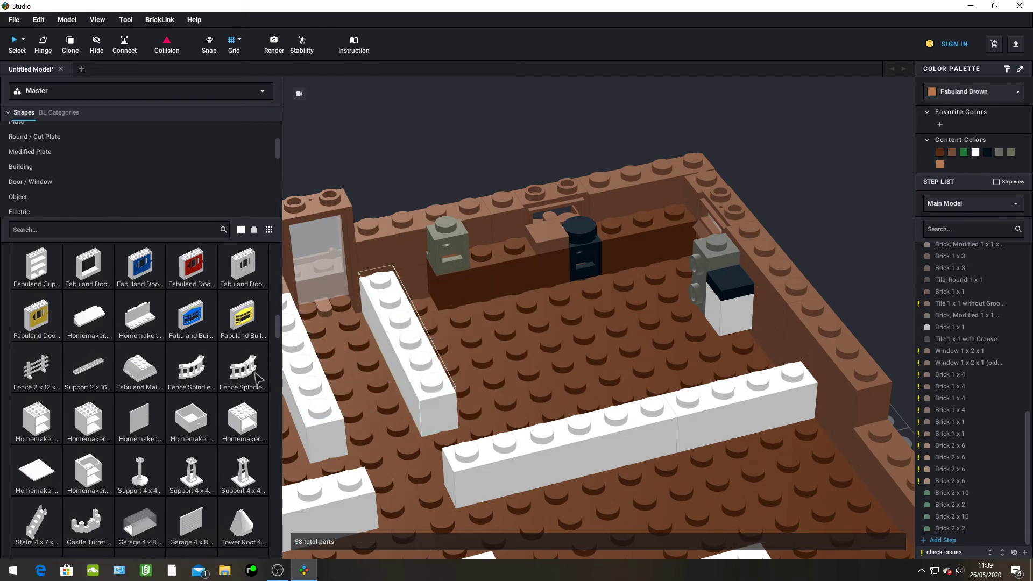
scroll(142, 395, "down", 1)
scroll(142, 395, "down", 1)
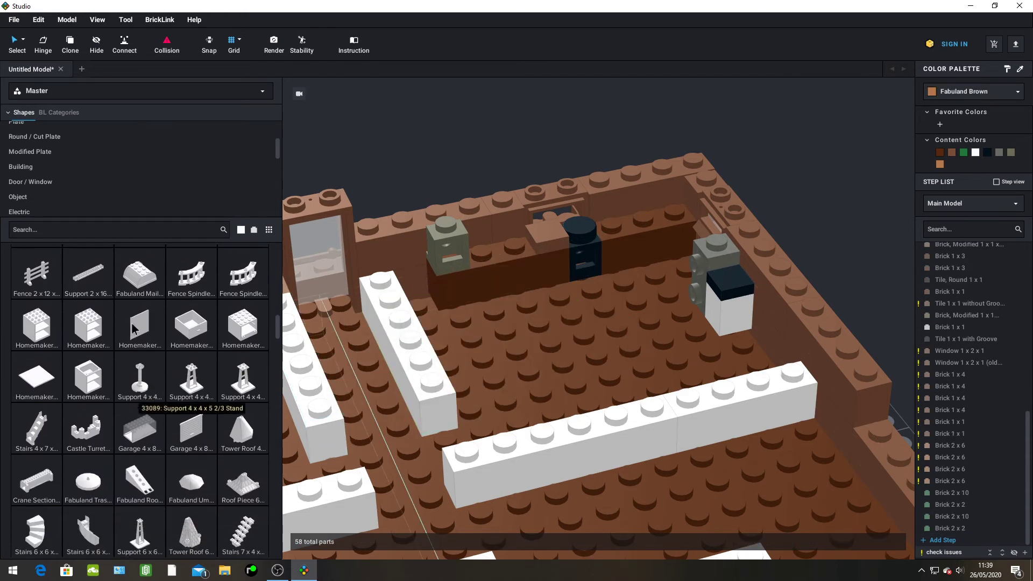
scroll(167, 314, "up", 2)
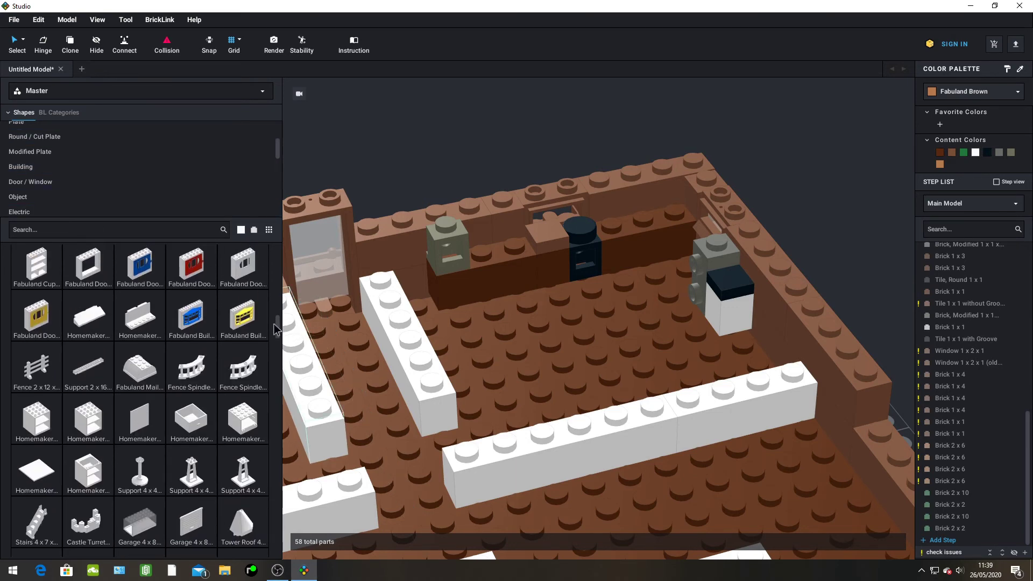
Return to the basic bricks at the start of the part list and view the kitchen within the house again
left_click_drag(278, 330, 279, 226)
scroll(547, 269, "down", 6)
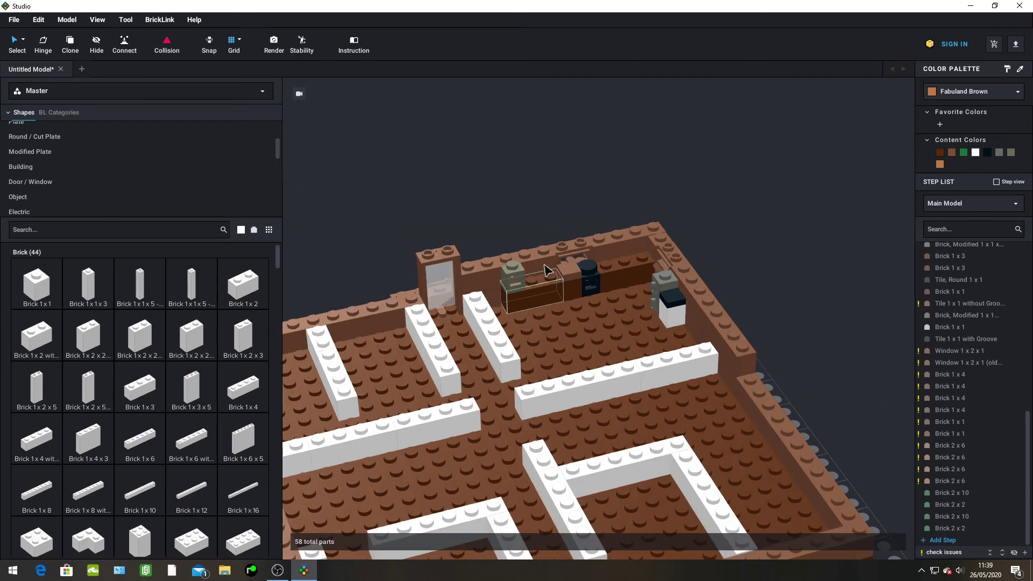
scroll(582, 284, "up", 5)
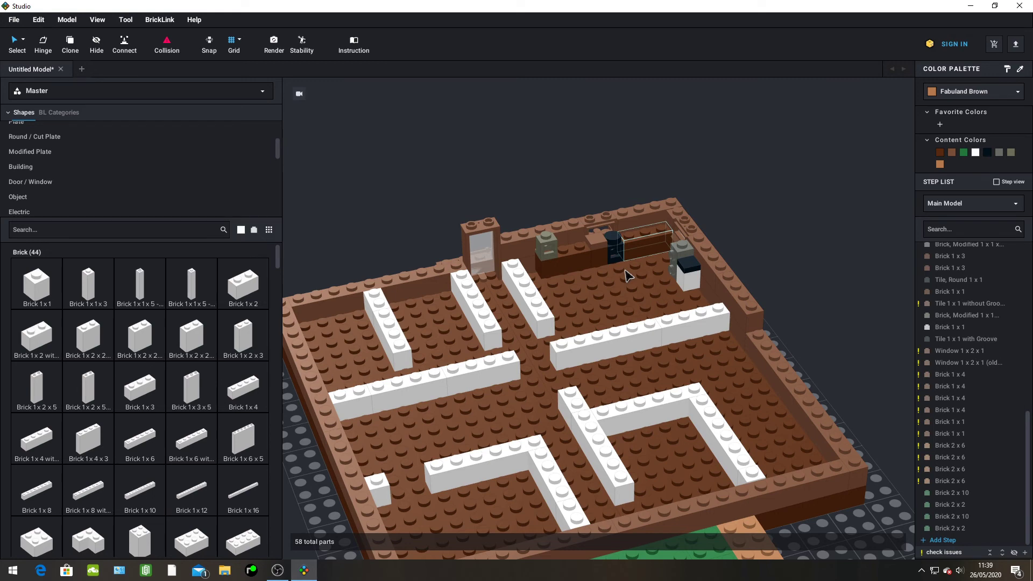
scroll(627, 275, "up", 5)
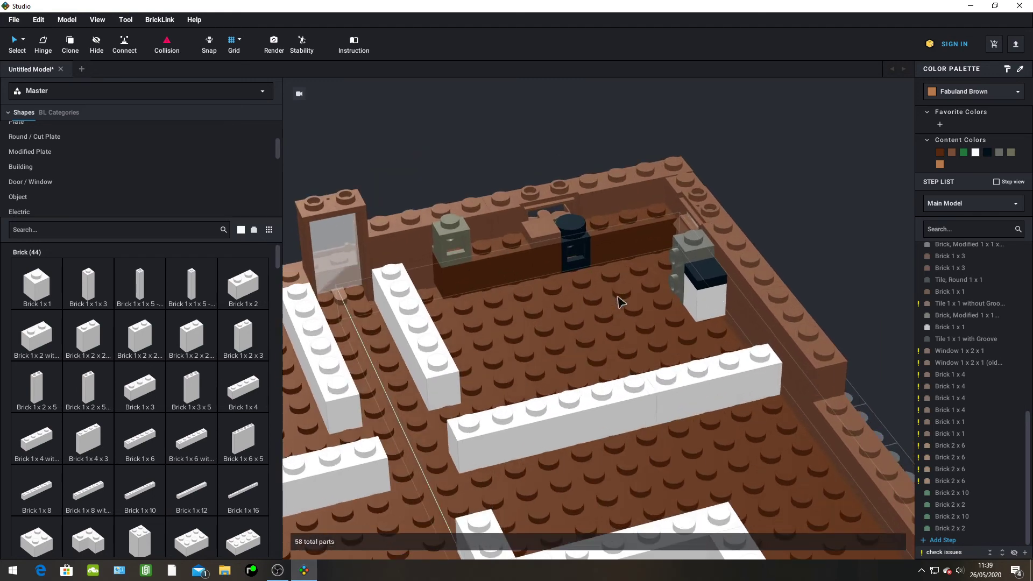
Show the Object category and try an apple and a carrot with bright green top on the kitchen floor, discarding both
scroll(621, 303, "up", 2)
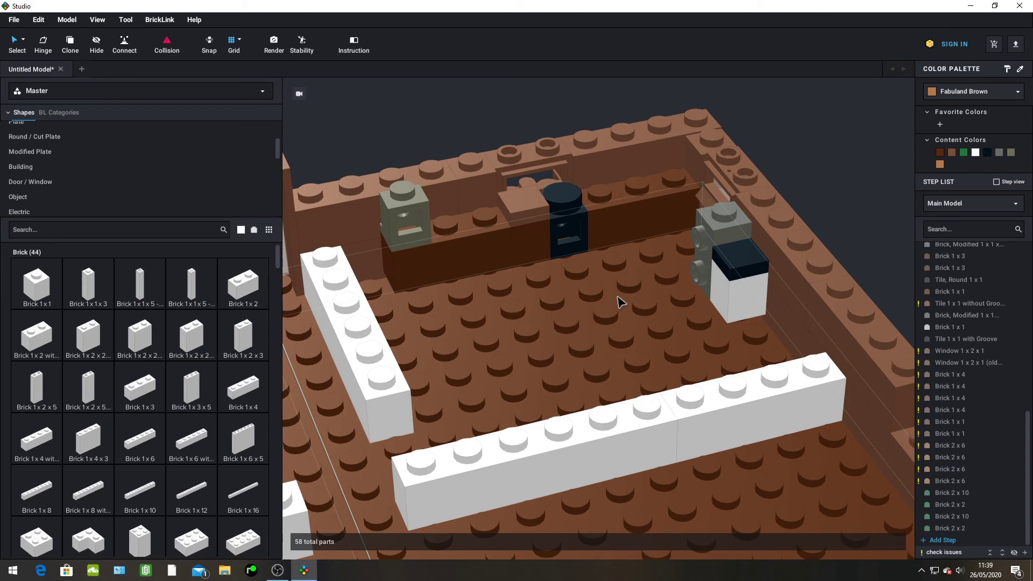
left_click(76, 197)
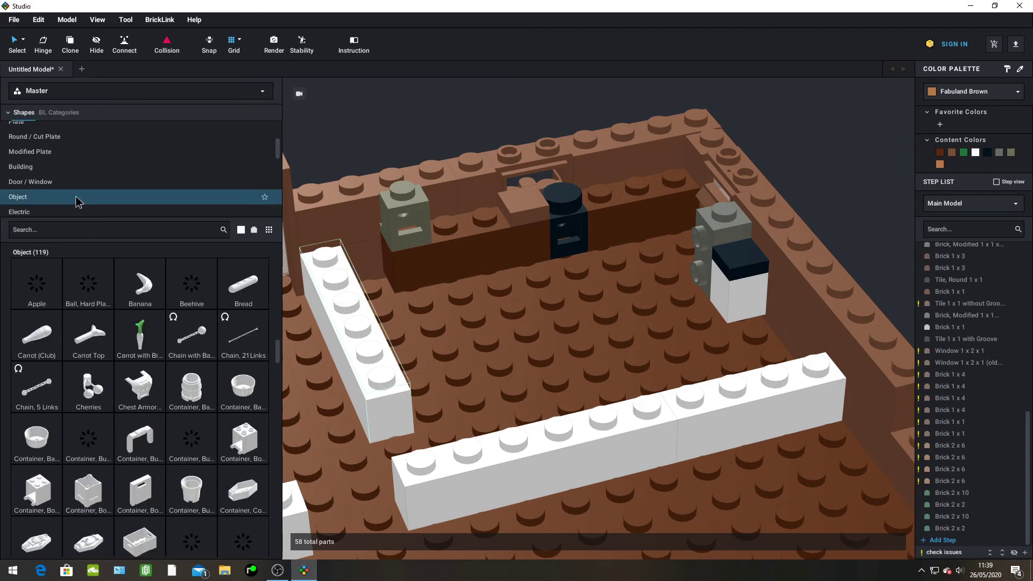
left_click(37, 284)
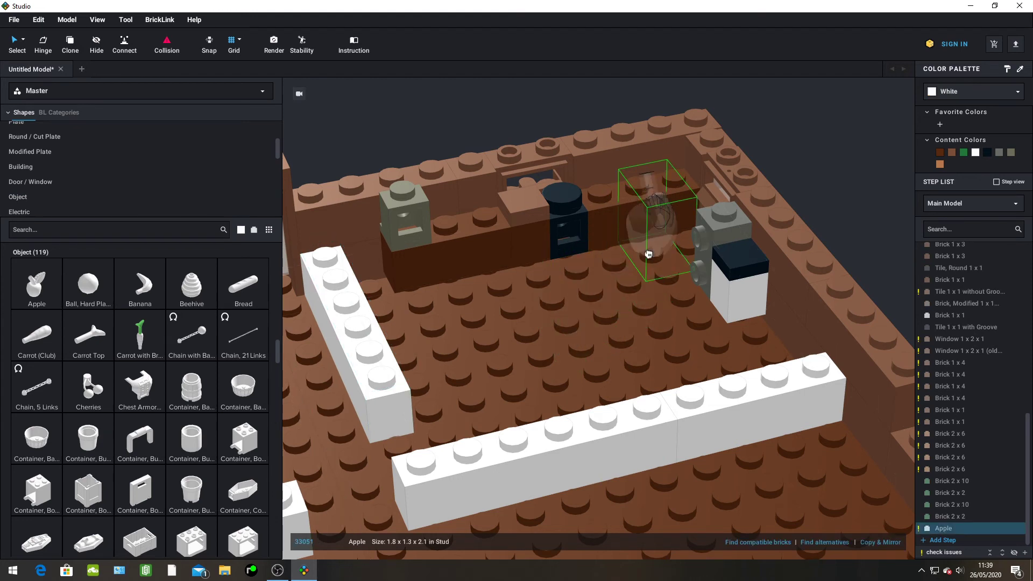
key("Escape")
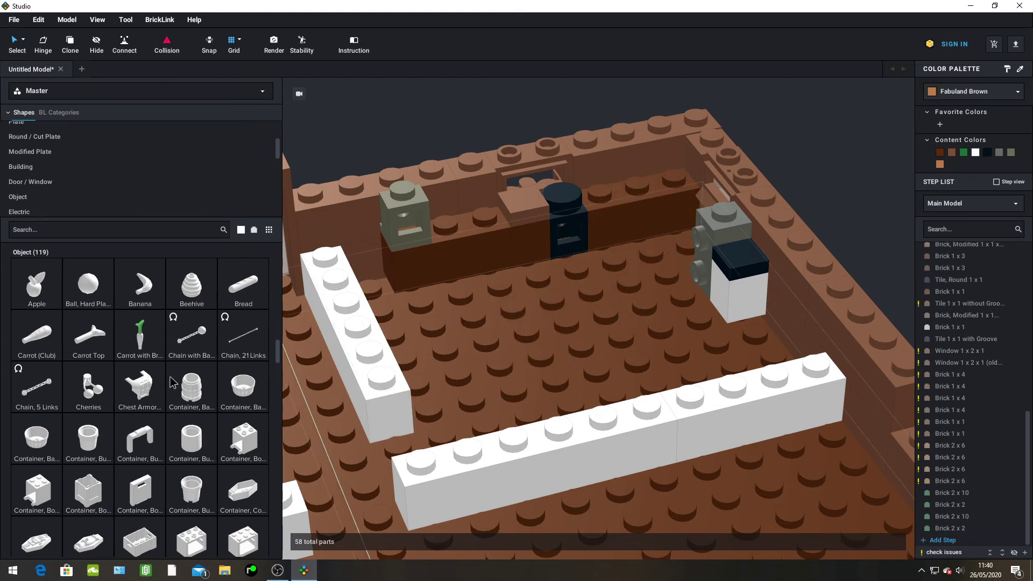
scroll(4, 300, "down", 4)
scroll(4, 301, "down", 2)
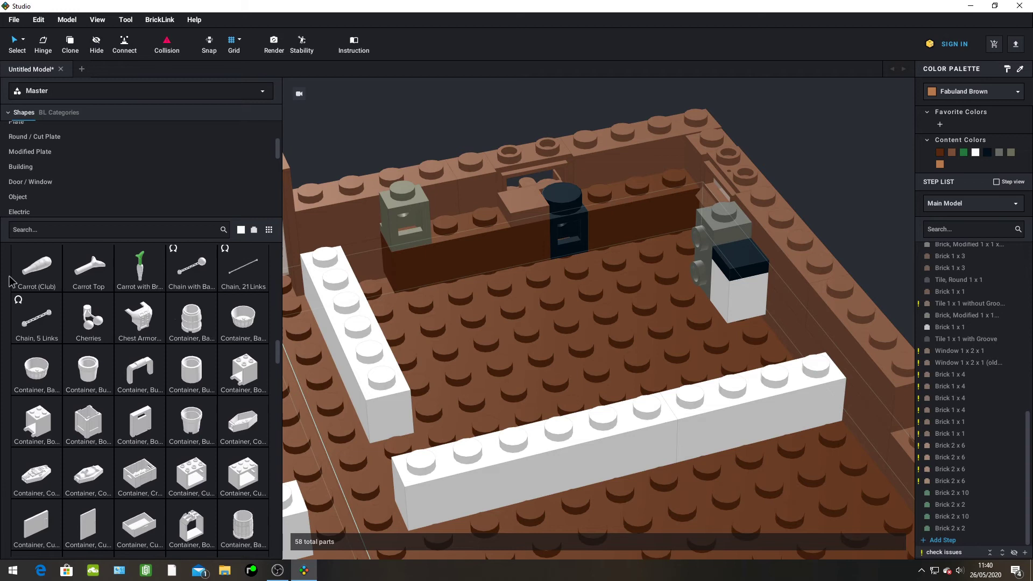
left_click(144, 283)
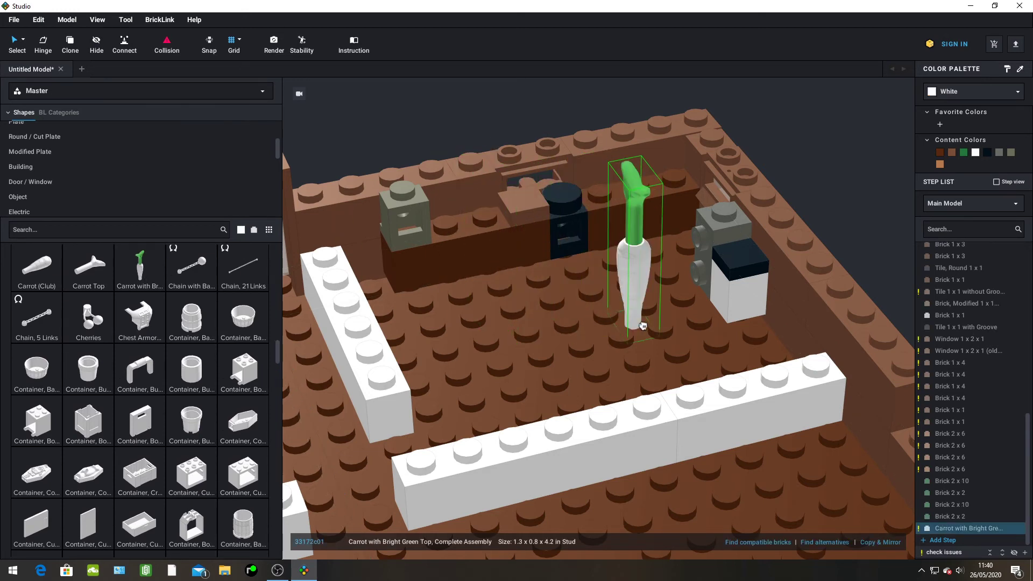
key("Escape")
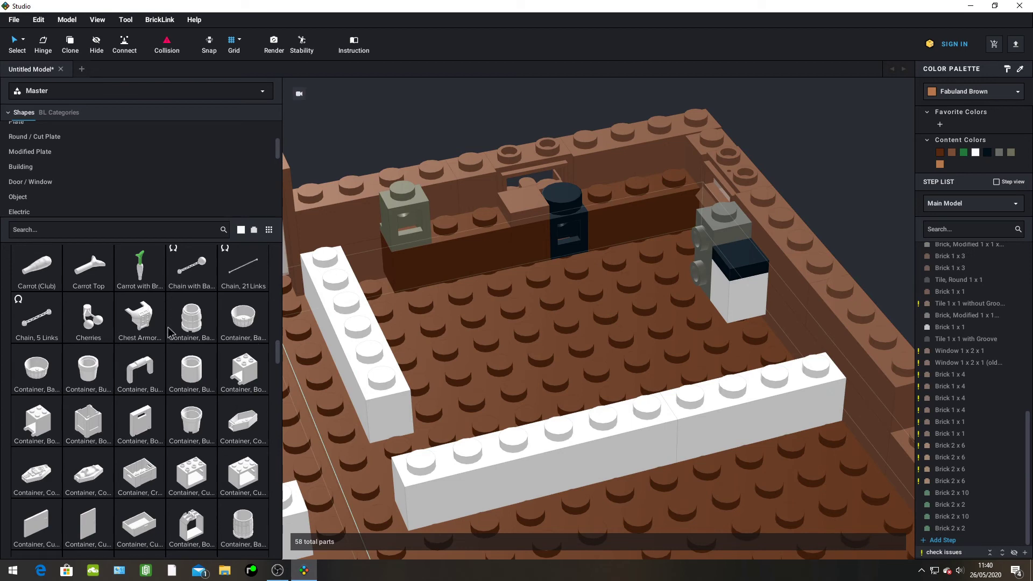
Try a 1 x 1 x 1 bucket container on the kitchen floor and discard it
left_click(88, 370)
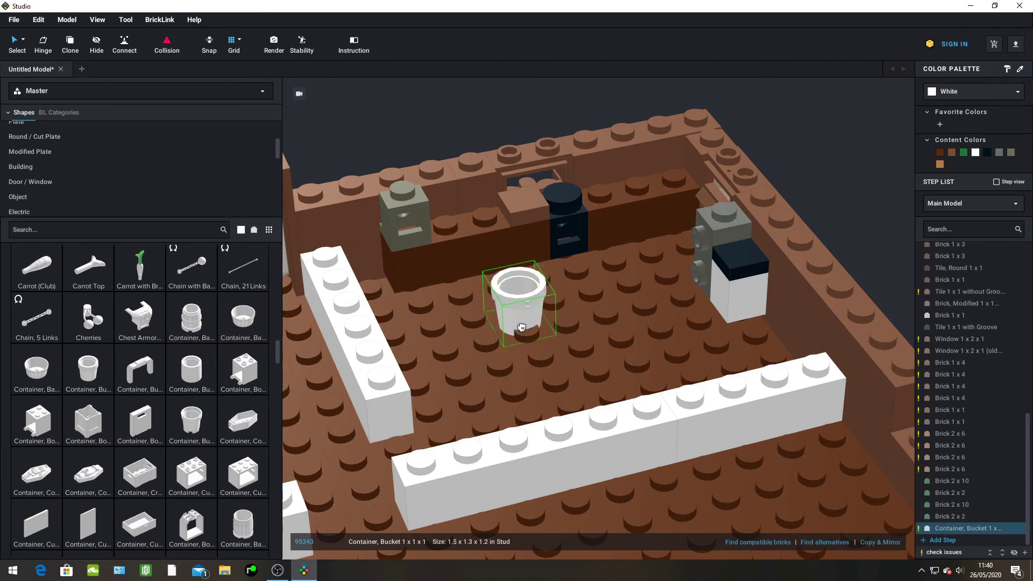
right_click_drag(522, 327, 510, 345)
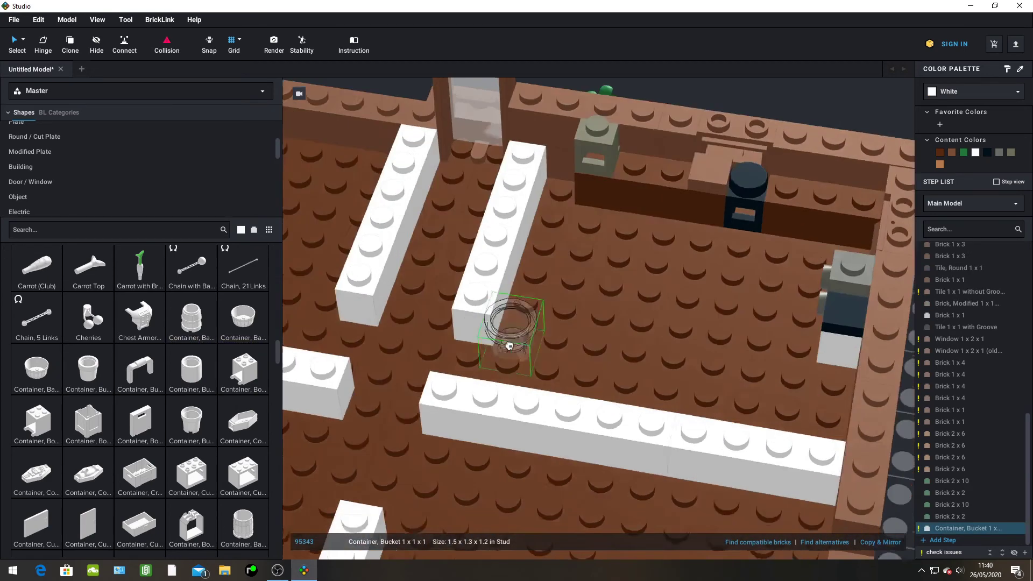
scroll(509, 345, "up", 1)
key("Escape")
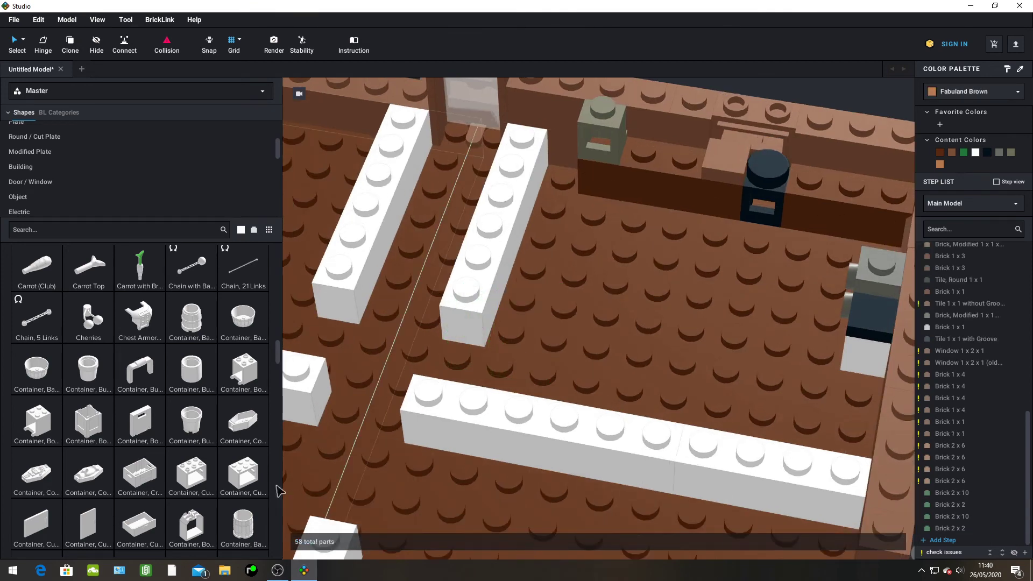
Try the 4 x 4 x 1 2/3 dragon egg bottom and the 4 x 4 sink with elliptical basin in the kitchen, discarding both
left_click(210, 480)
scroll(113, 343, "down", 2)
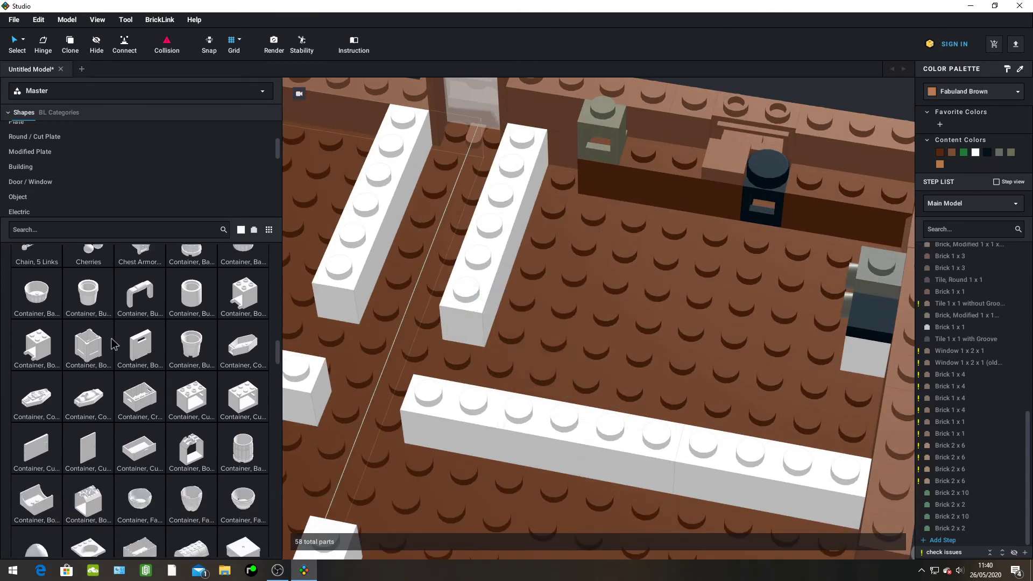
left_click(242, 498)
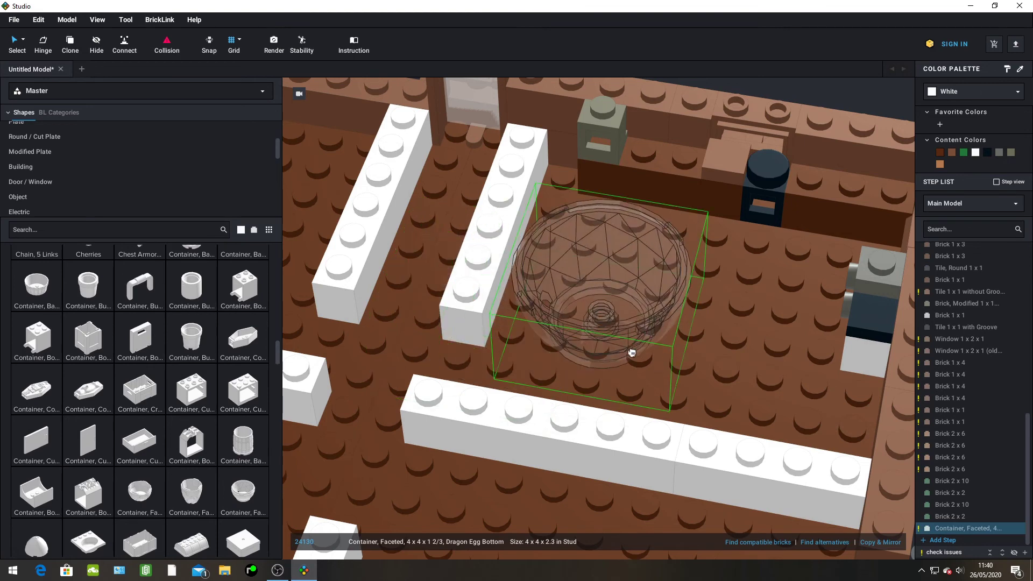
scroll(151, 355, "down", 2)
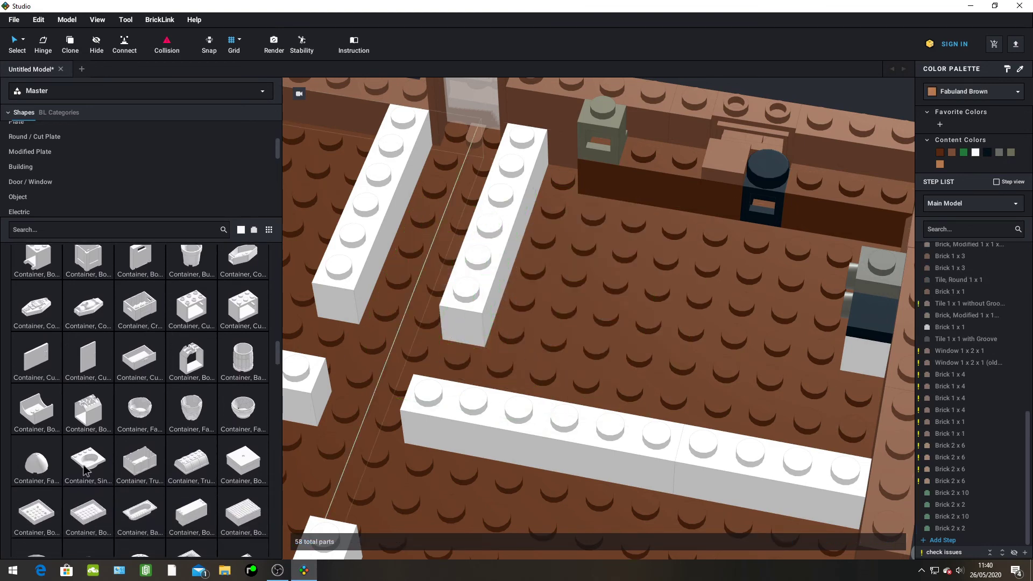
left_click(131, 459)
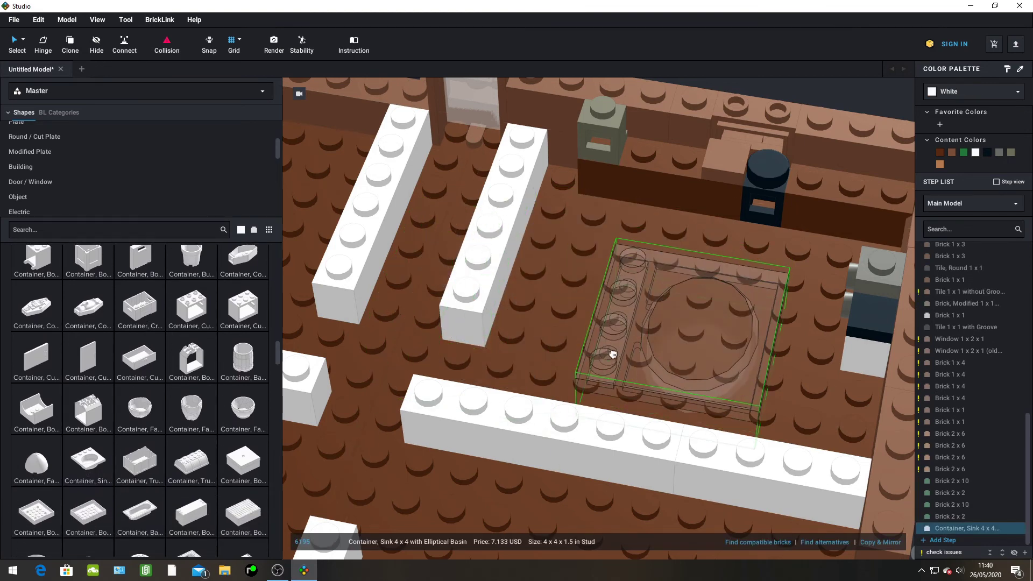
scroll(209, 463, "down", 3)
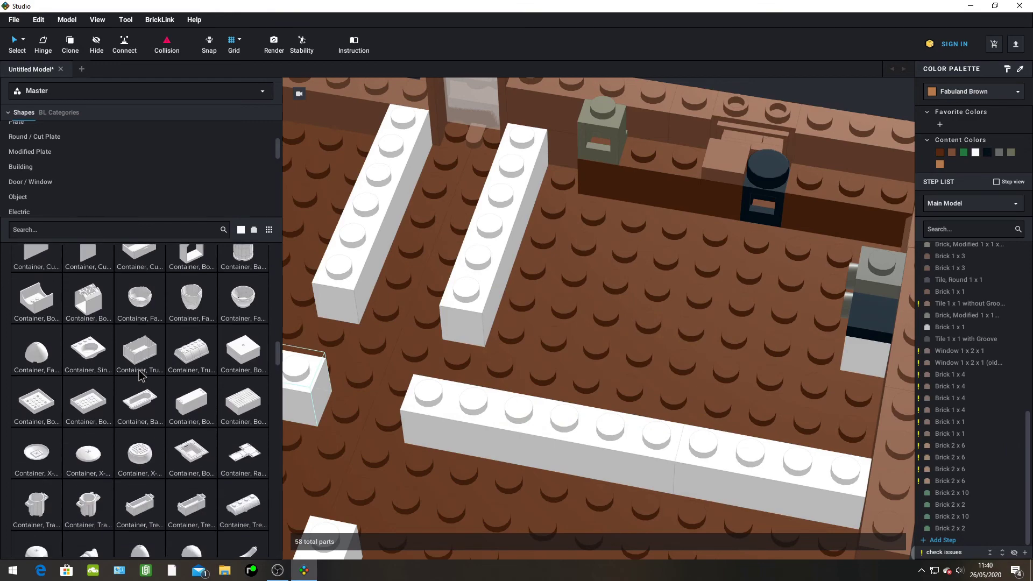
Try the 10 x 12 boat cargo loading plate with 6 x 8 tub beside the house and discard it
left_click(209, 462)
scroll(694, 366, "down", 5)
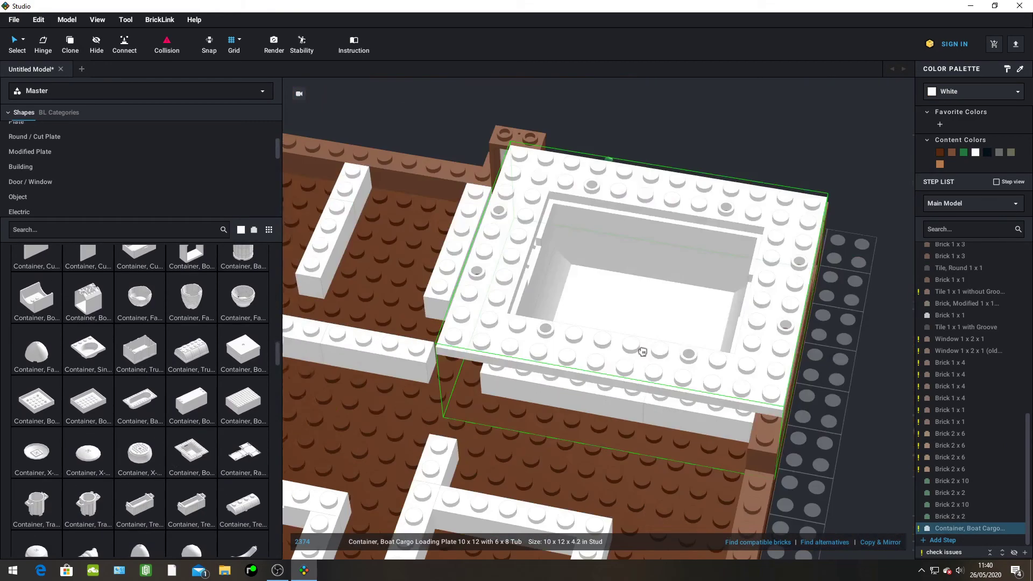
scroll(710, 386, "down", 3)
left_click(773, 377)
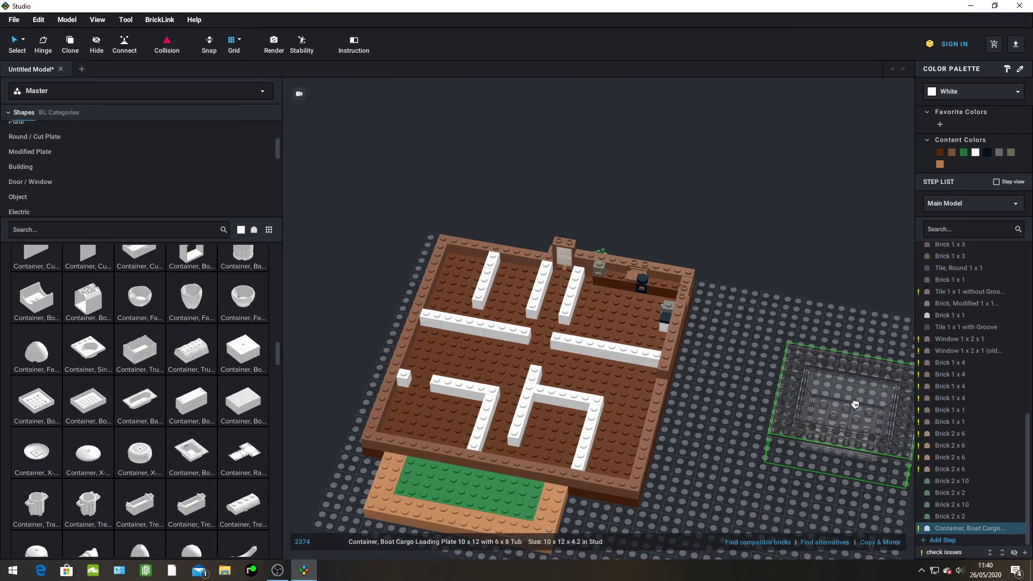
key("Escape")
scroll(660, 331, "up", 1)
scroll(661, 330, "up", 5)
scroll(240, 406, "down", 2)
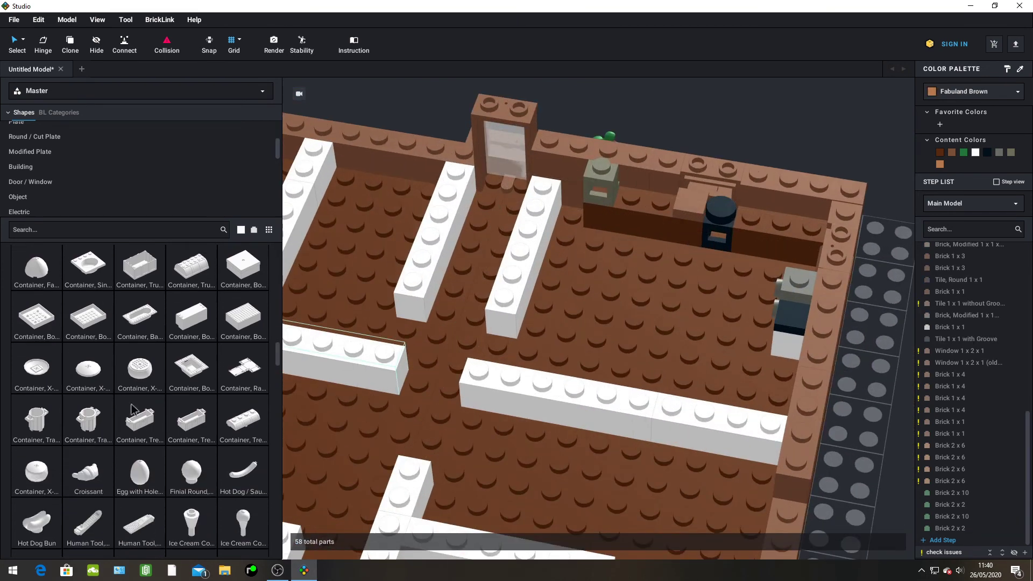
Try another container part from the Object category in the kitchen, rotate it once and delete it
left_click(240, 406)
mouse_move(642, 283)
left_mouse_down()
mouse_move(627, 293)
mouse_move(500, 194)
mouse_move(650, 298)
left_mouse_up()
key("Right")
scroll(638, 293, "up", 2)
middle_click_drag(651, 298, 621, 299)
left_click_drag(626, 283, 618, 341)
key("Delete")
Browse the containers and food items of the Object category for a piece that suits the kitchen
scroll(123, 398, "up", 3)
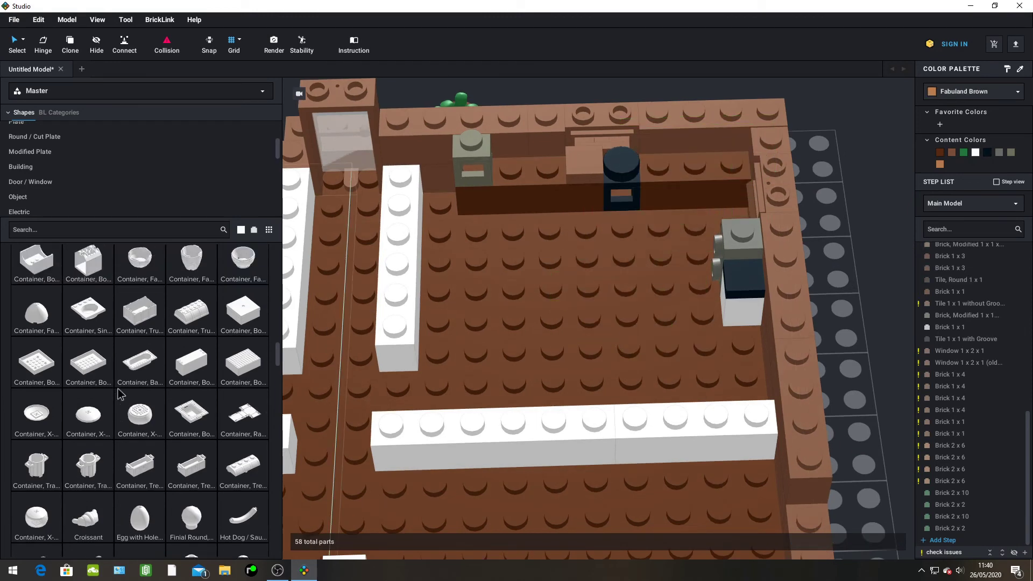
scroll(124, 398, "up", 1)
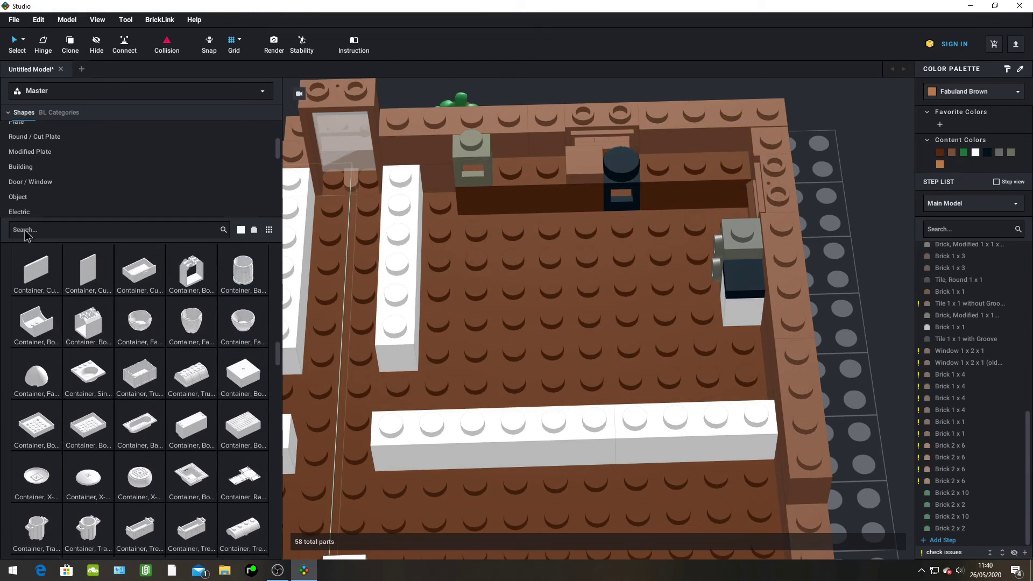
left_click(184, 375)
key("Escape")
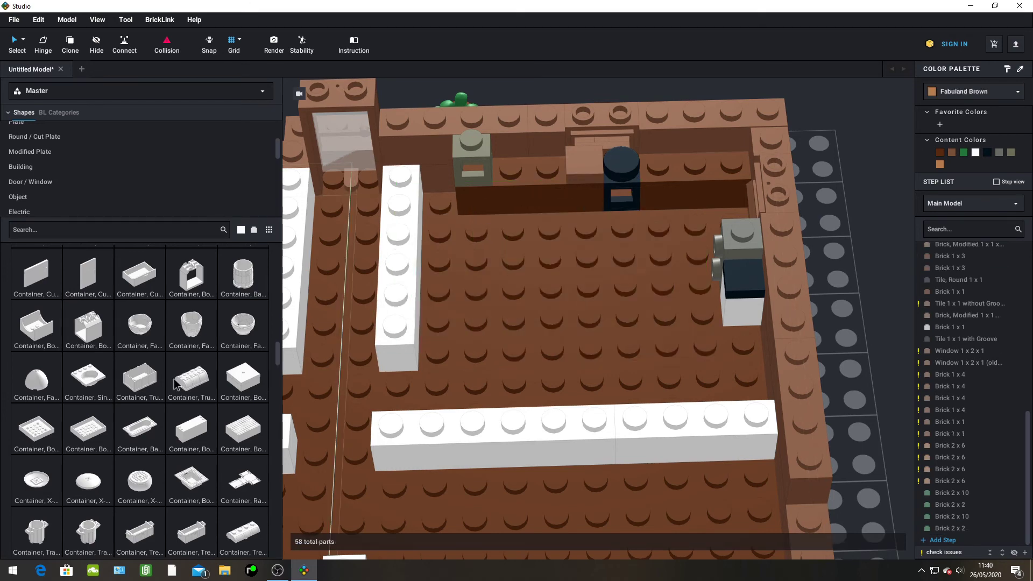
scroll(174, 383, "down", 3)
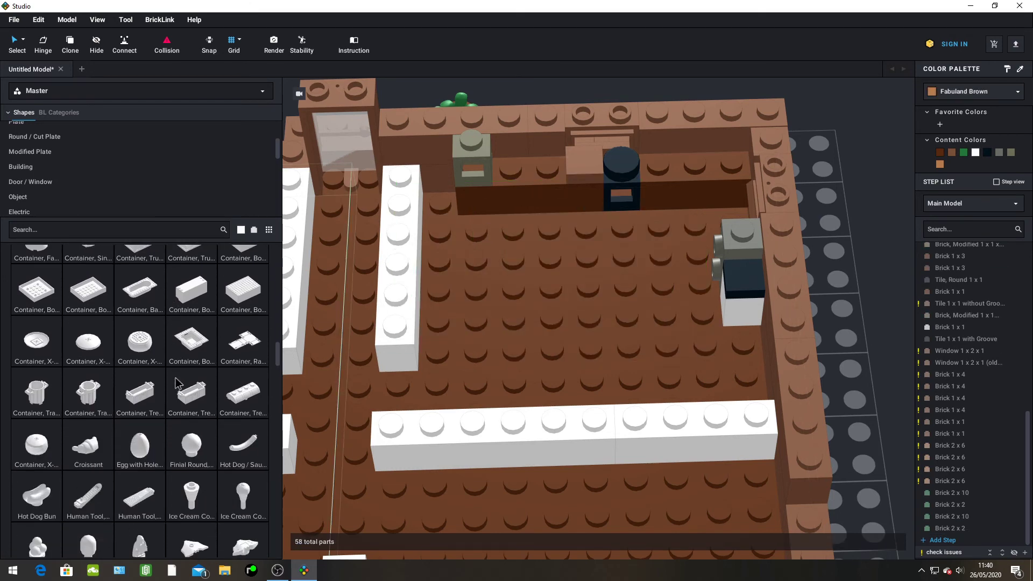
scroll(176, 379, "down", 1)
left_click(249, 361)
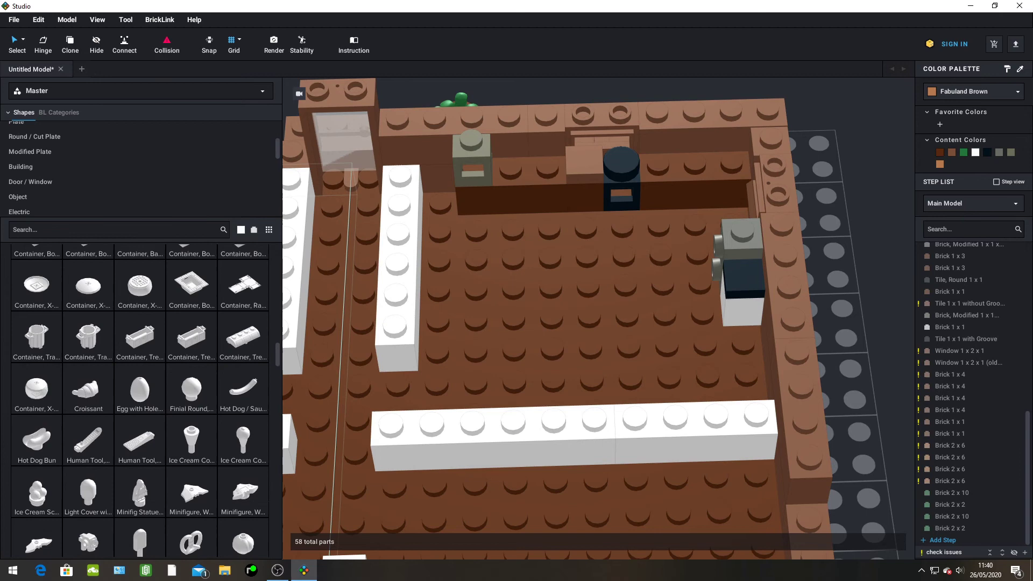
Search the part library for "container" and browse the results down to the trunk and treasure parts
left_click(63, 231)
type("don")
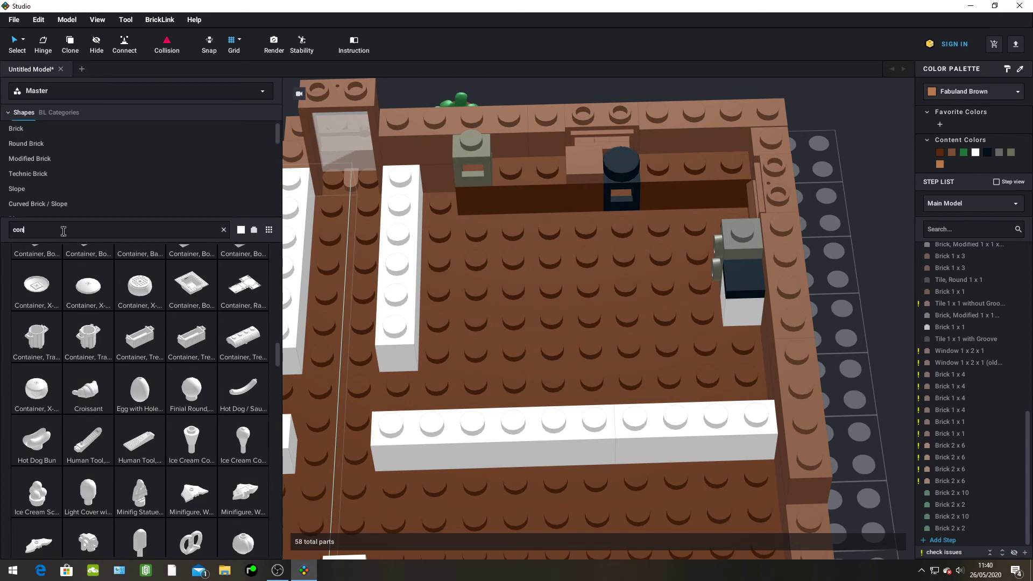
type("tainer")
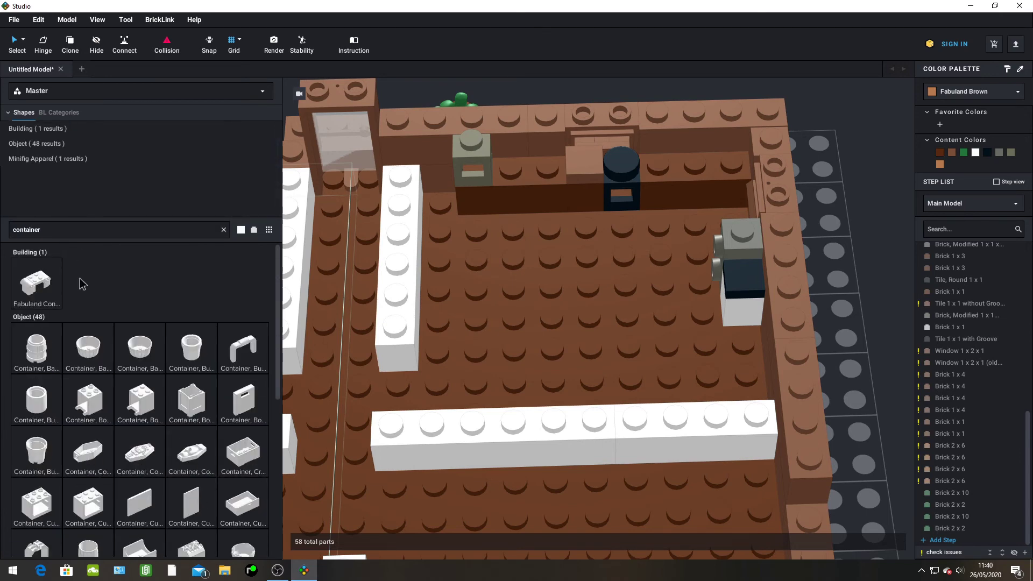
scroll(105, 271, "down", 5)
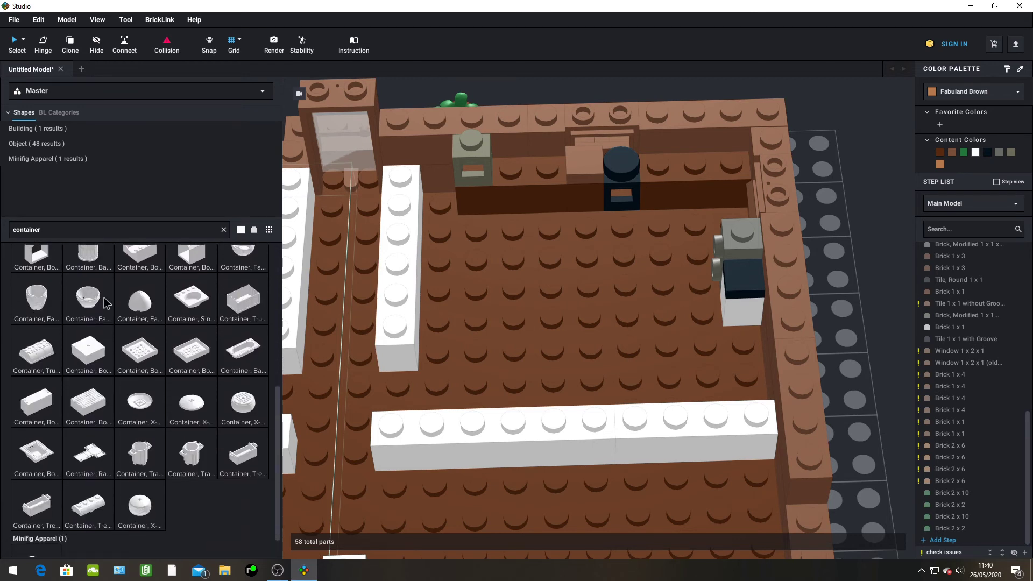
scroll(106, 304, "down", 1)
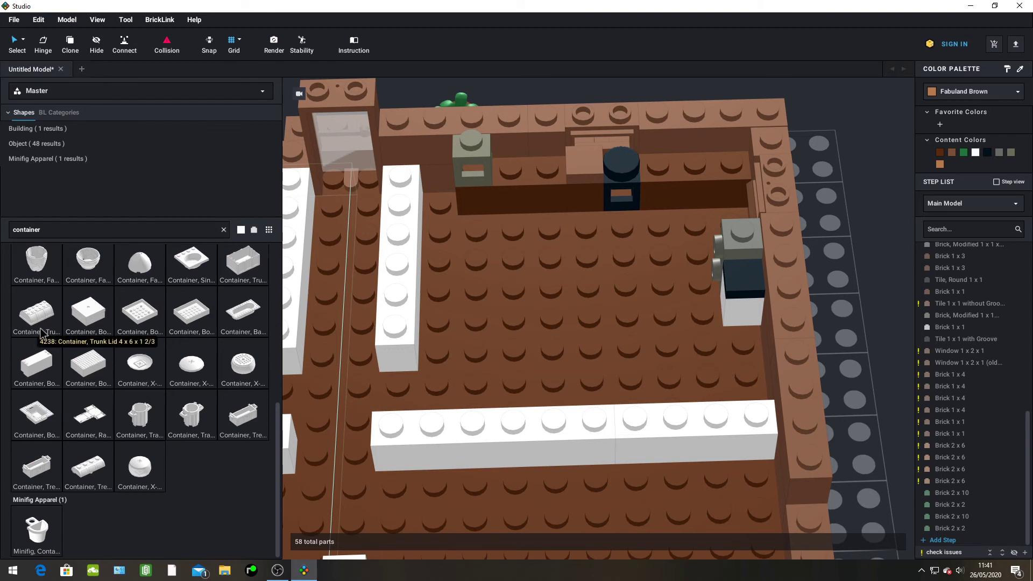
Narrow the part search to "container trunk" and return it to "container"
double_click(54, 230)
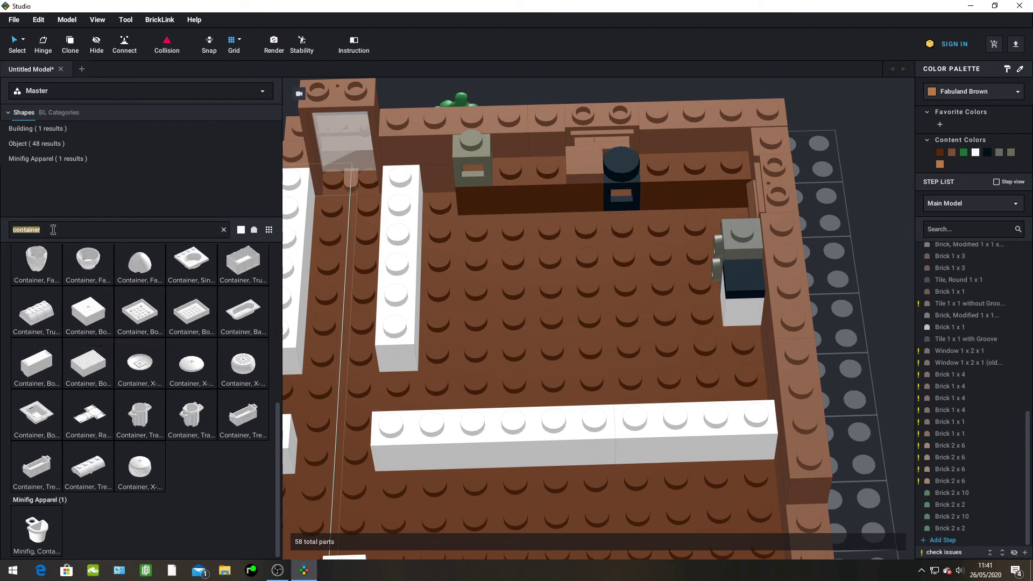
left_click(53, 230)
type("trunk")
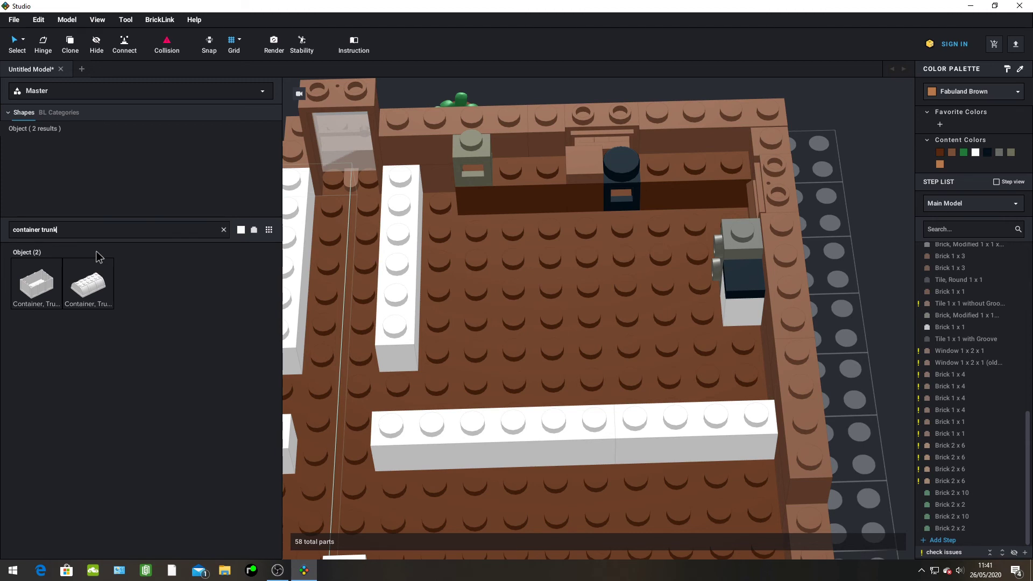
key("BackSpace")
key("BackSpace")
key("BackSpace")
key("BackSpace")
key("BackSpace")
key("BackSpace")
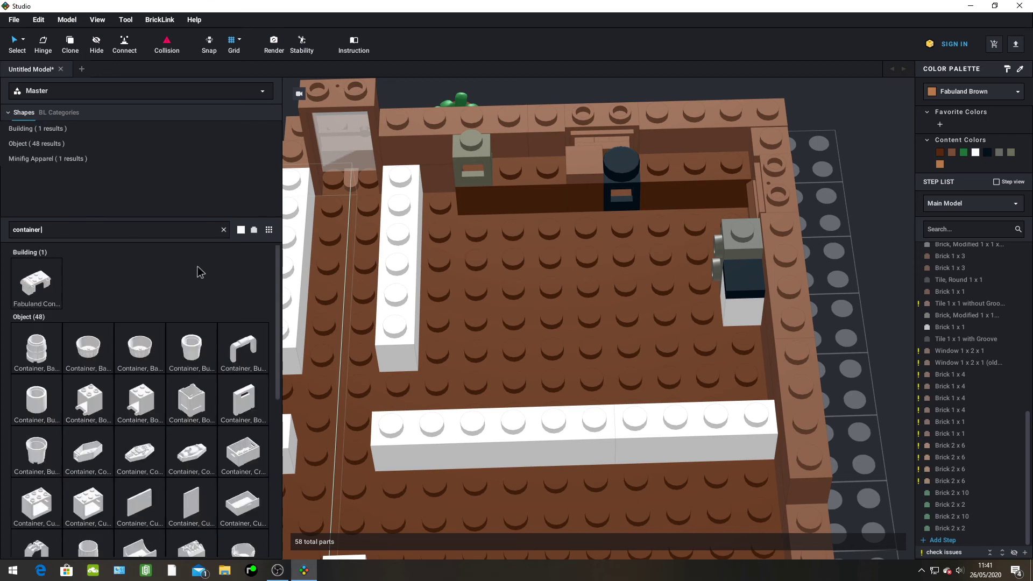
Examine the boxes, cupboards and other container results again for a part usable in the kitchen
scroll(198, 267, "down", 3)
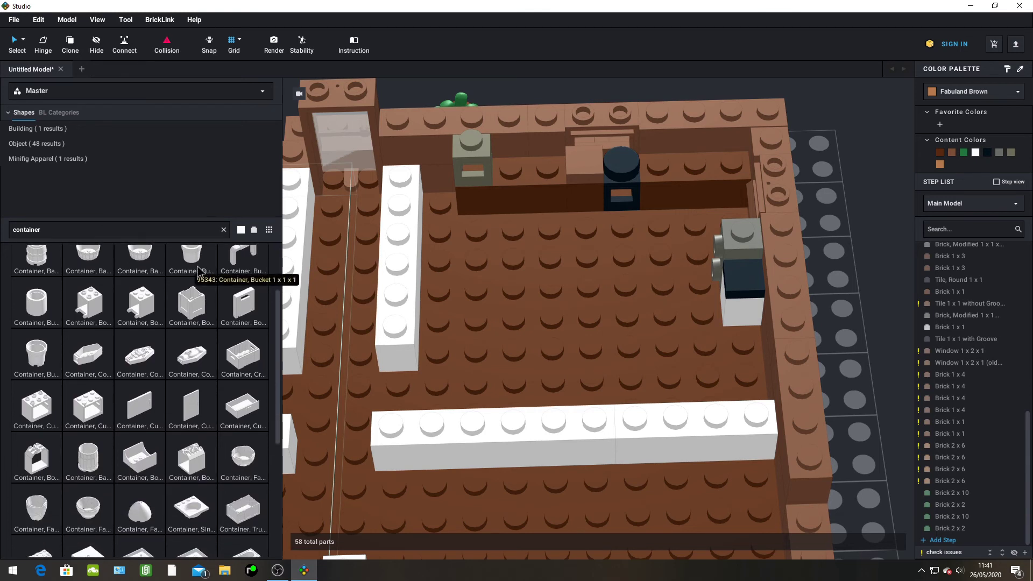
scroll(198, 269, "down", 3)
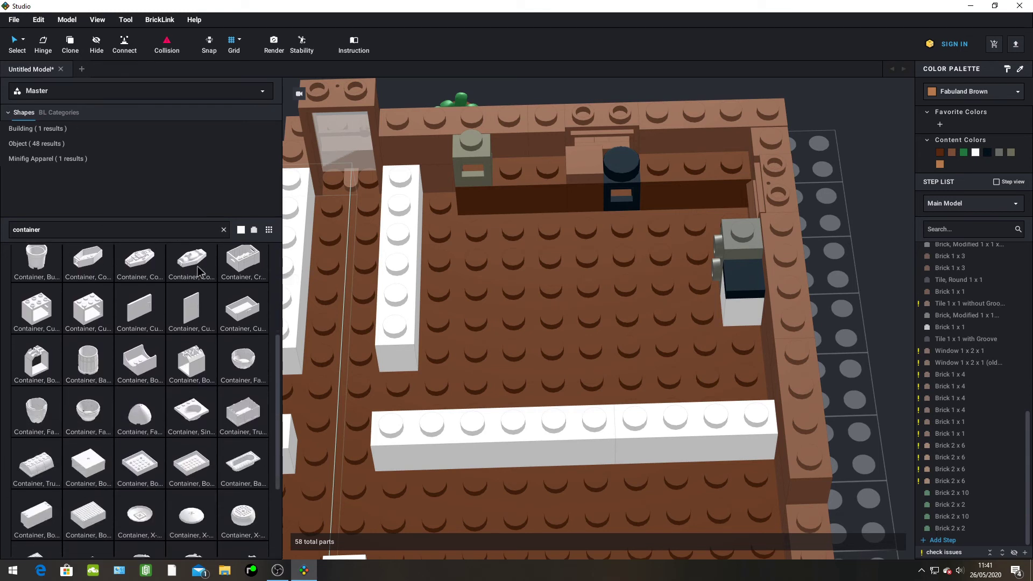
scroll(198, 269, "down", 3)
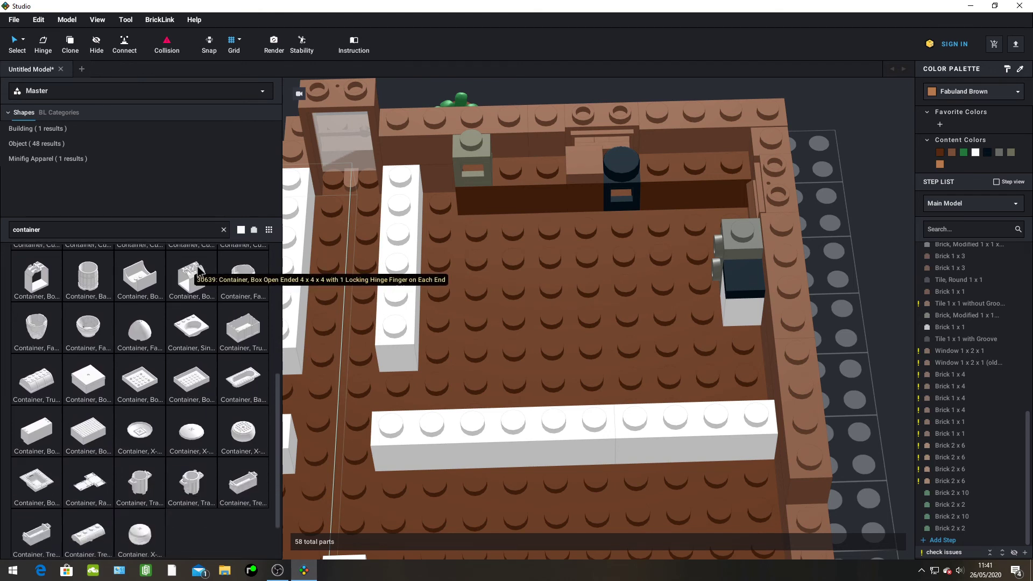
scroll(198, 271, "up", 4)
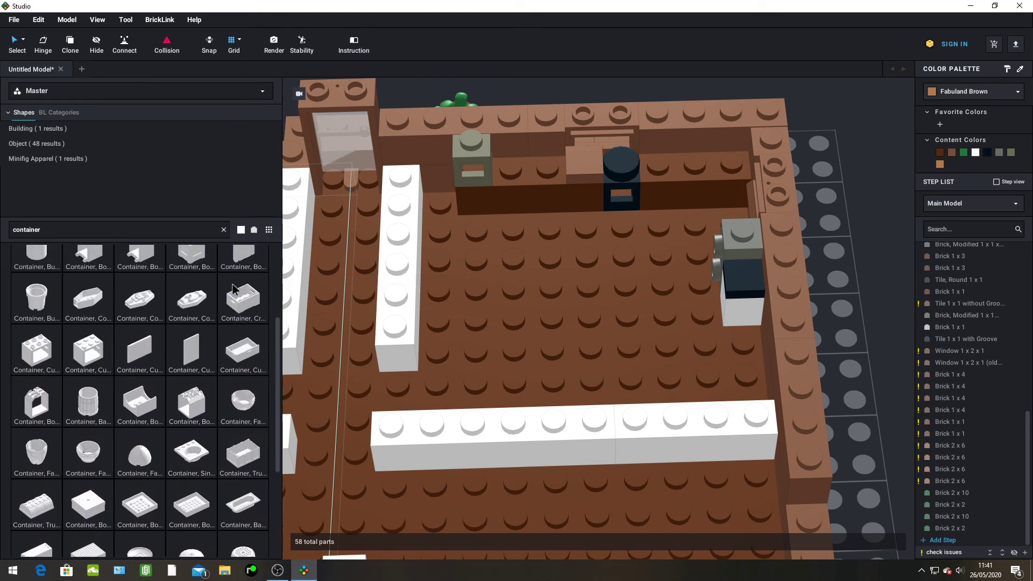
scroll(234, 290, "up", 2)
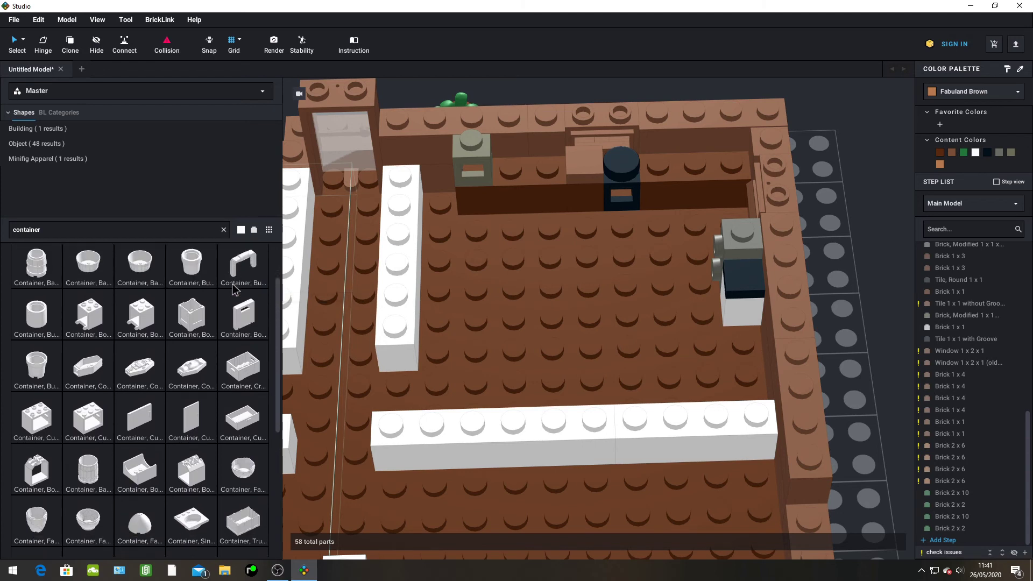
Try a white treasure chest lid in different positions and orientations in the kitchen and delete it
scroll(234, 291, "down", 5)
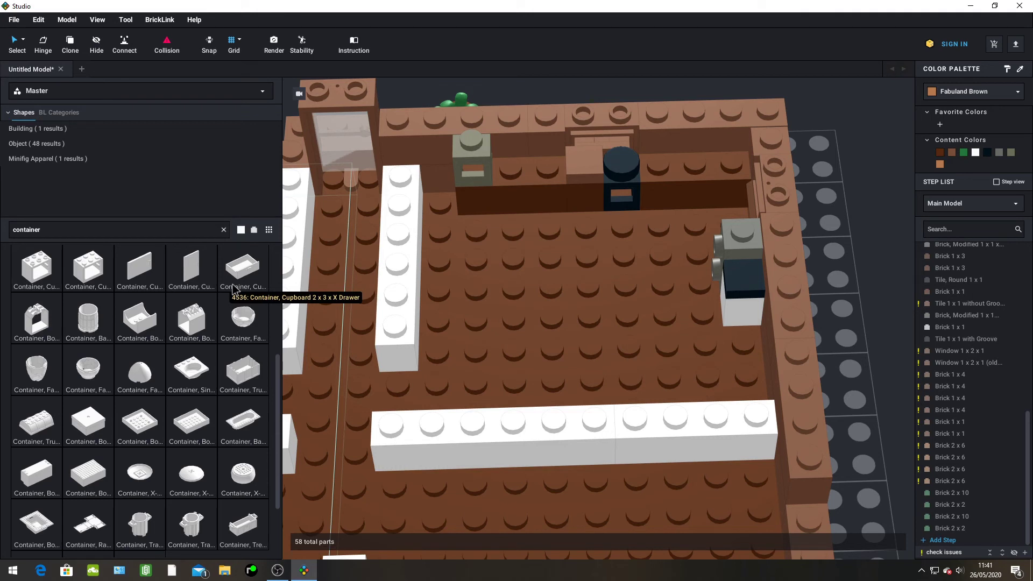
scroll(234, 291, "down", 2)
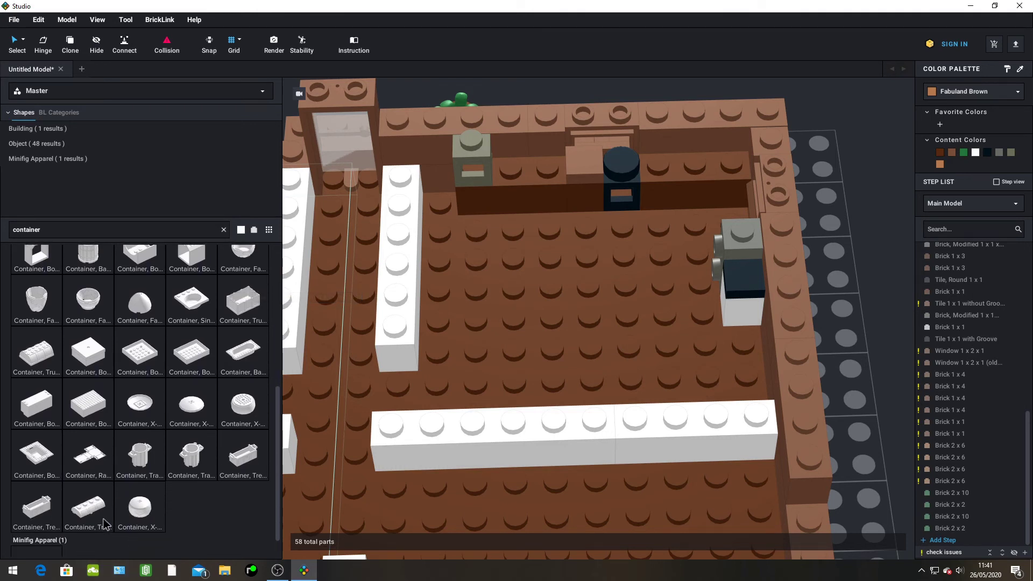
left_click_drag(103, 522, 455, 291)
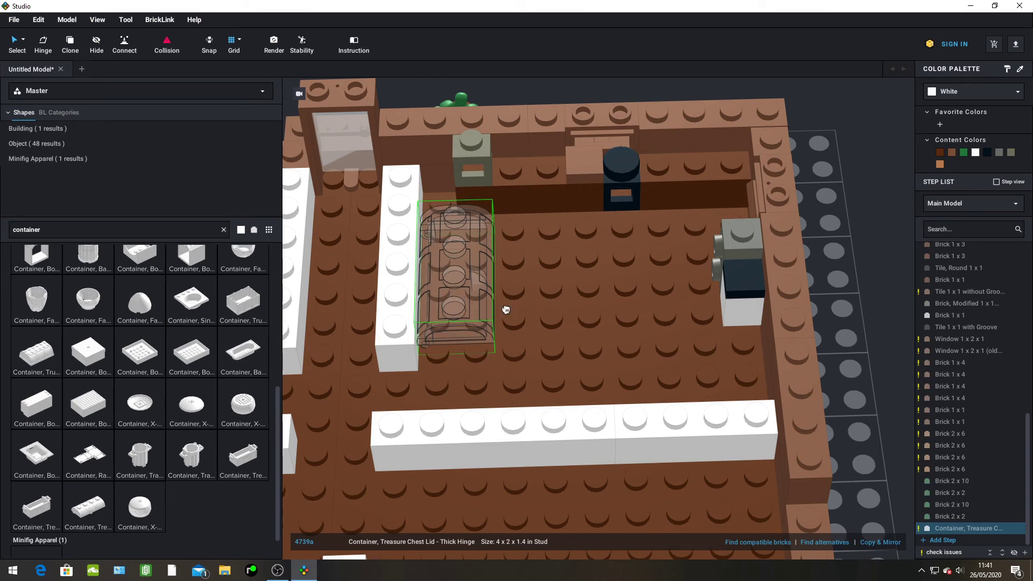
left_click_drag(507, 310, 517, 312)
right_click_drag(517, 312, 547, 318)
key("Right")
left_click_drag(547, 318, 636, 287)
right_click_drag(636, 288, 640, 314)
left_click_drag(640, 315, 563, 442)
middle_click_drag(563, 445, 544, 348)
scroll(544, 348, "up", 3)
left_click_drag(544, 348, 521, 232)
key("Delete")
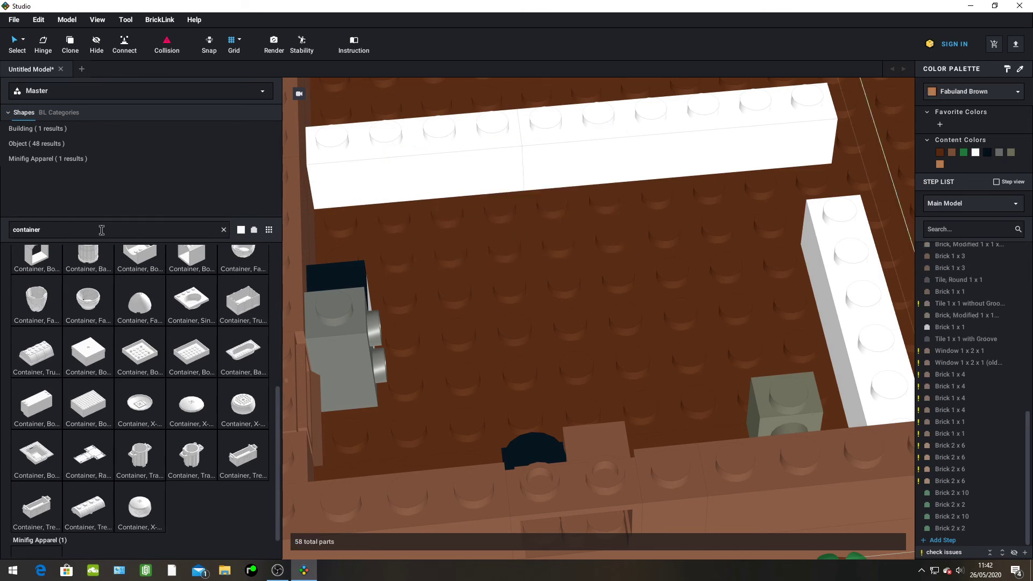
Place a white treasure chest lid and a Brick 2 x 4 on the baseplate outside the house and stack the lid on the brick
scroll(542, 299, "down", 6)
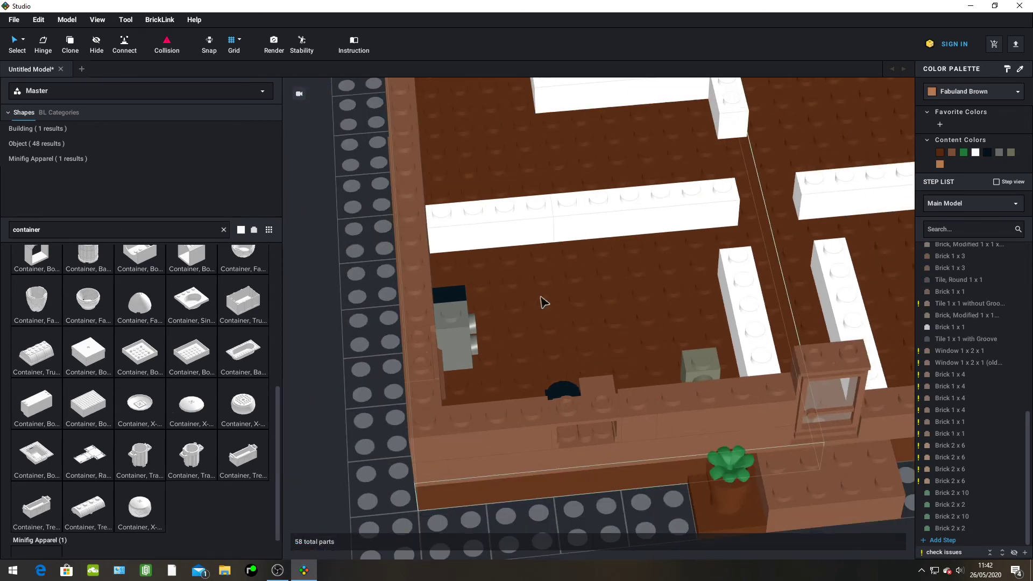
left_click_drag(103, 517, 429, 325)
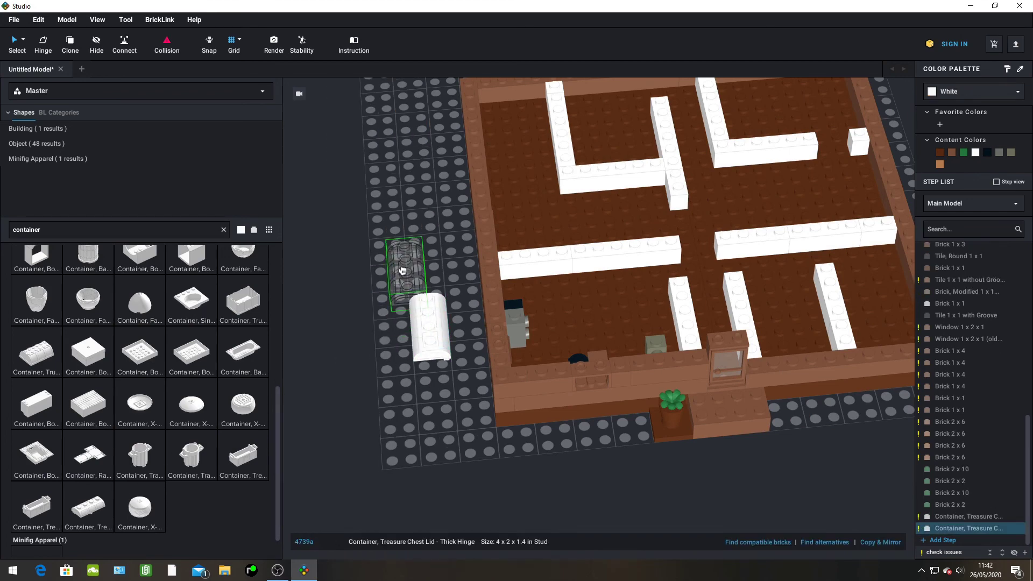
double_click(62, 223)
key("BackSpace")
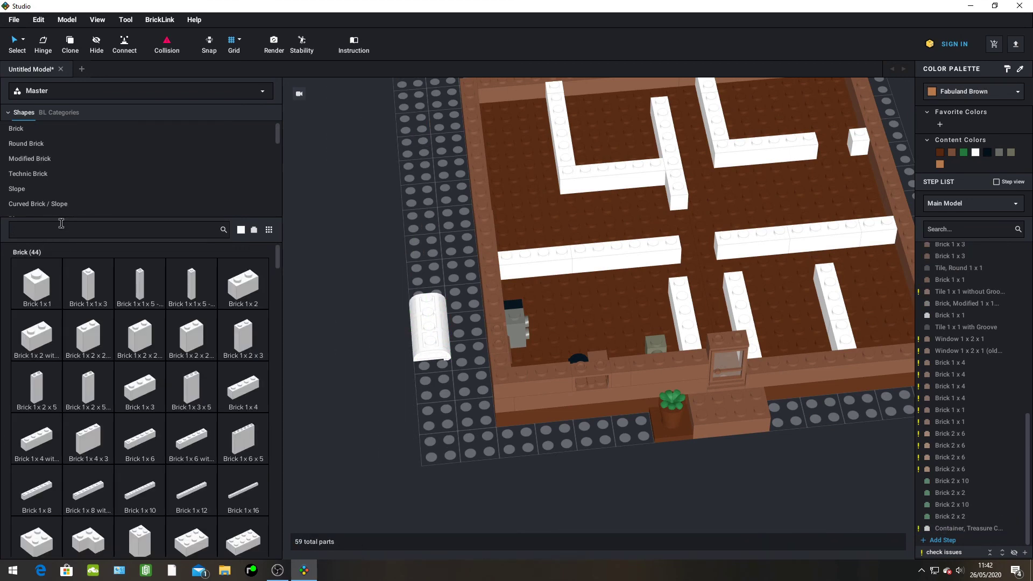
type("2 x 4")
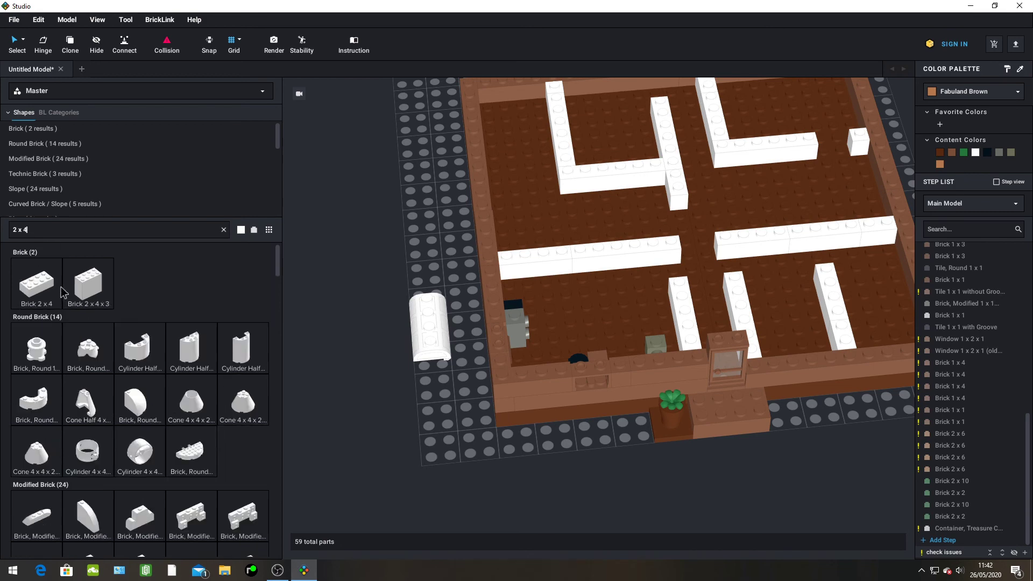
left_click_drag(106, 285, 387, 427)
left_click(397, 424)
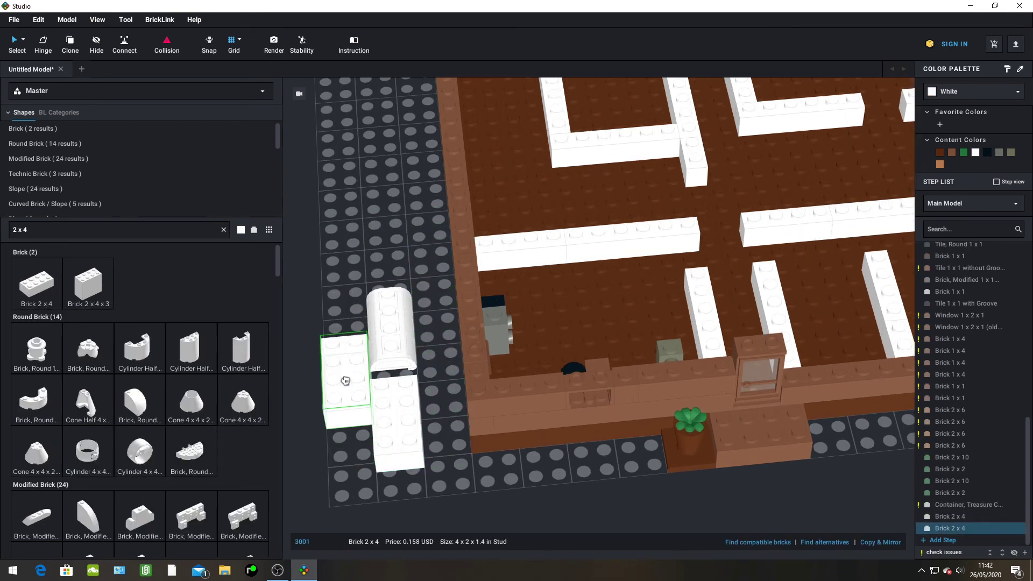
key("Escape")
left_click_drag(396, 327, 396, 422)
Try to move the stacked treasure chest lid and 2 x 4 brick together into the kitchen
left_click_drag(334, 318, 433, 474)
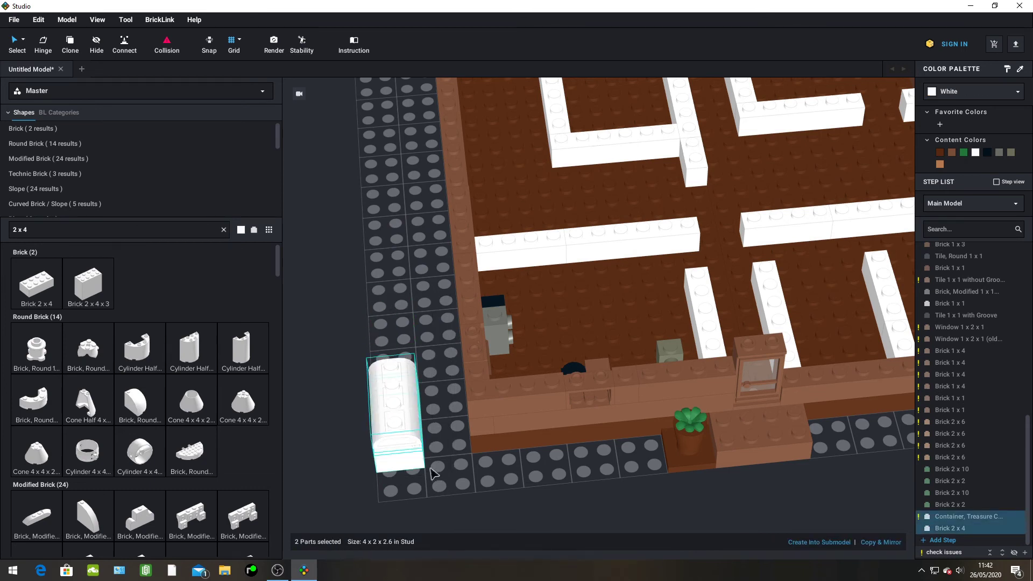
left_click_drag(388, 412, 562, 277)
scroll(618, 300, "up", 3)
right_click_drag(562, 277, 543, 324)
left_click_drag(543, 324, 395, 162)
scroll(559, 279, "down", 3)
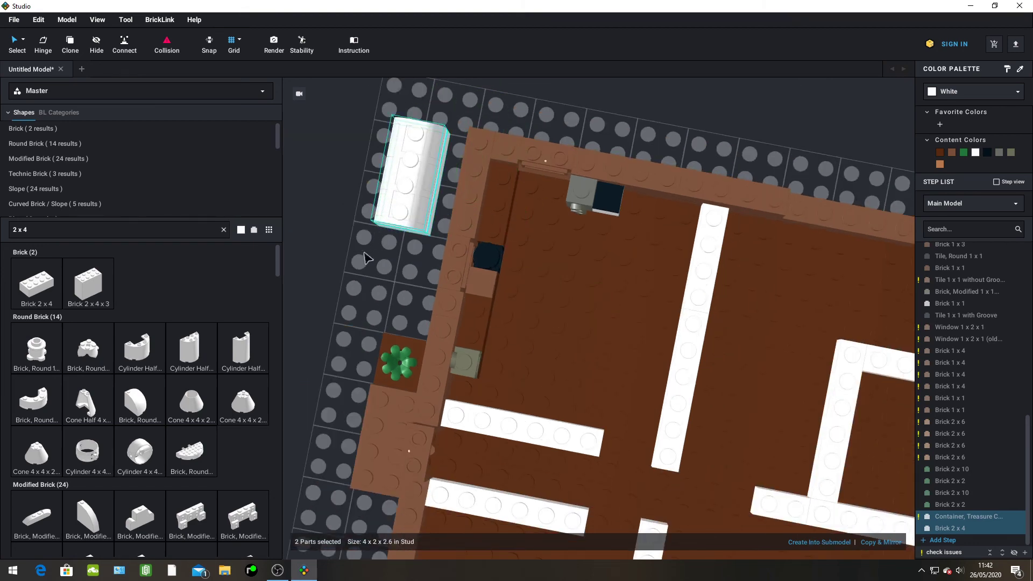
key("Escape")
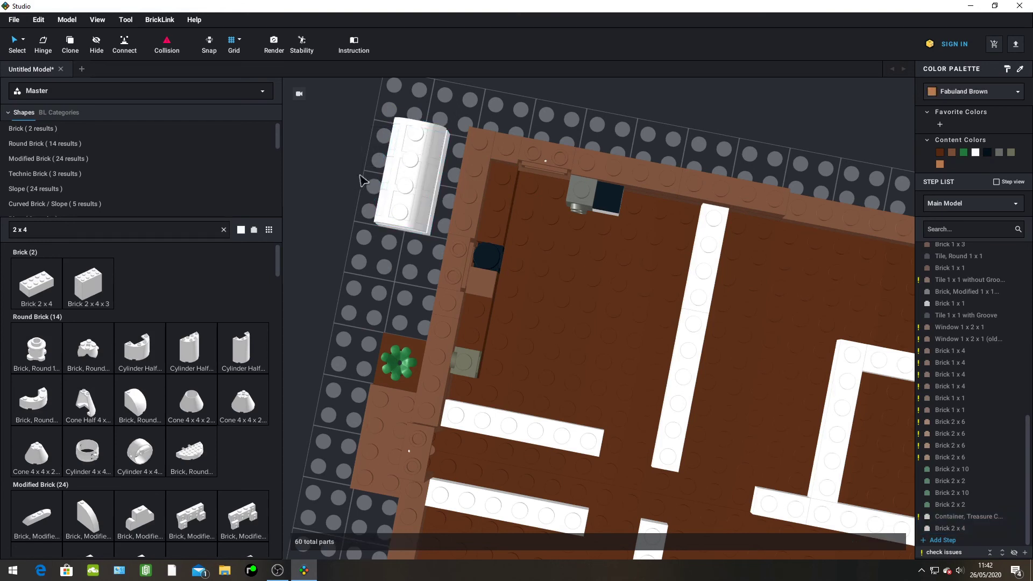
left_click(392, 141)
left_click_drag(408, 194, 725, 288)
scroll(694, 305, "up", 5)
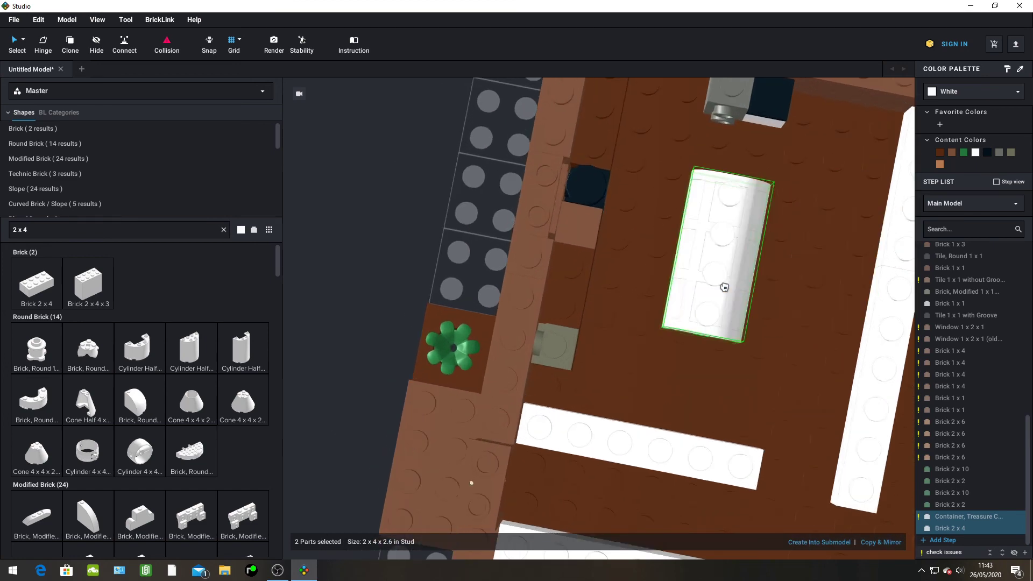
key("Escape")
Move the 2 x 4 brick into the kitchen against the white inner wall and set the treasure chest lid on top of it
scroll(613, 293, "down", 5)
left_click_drag(457, 103, 553, 209)
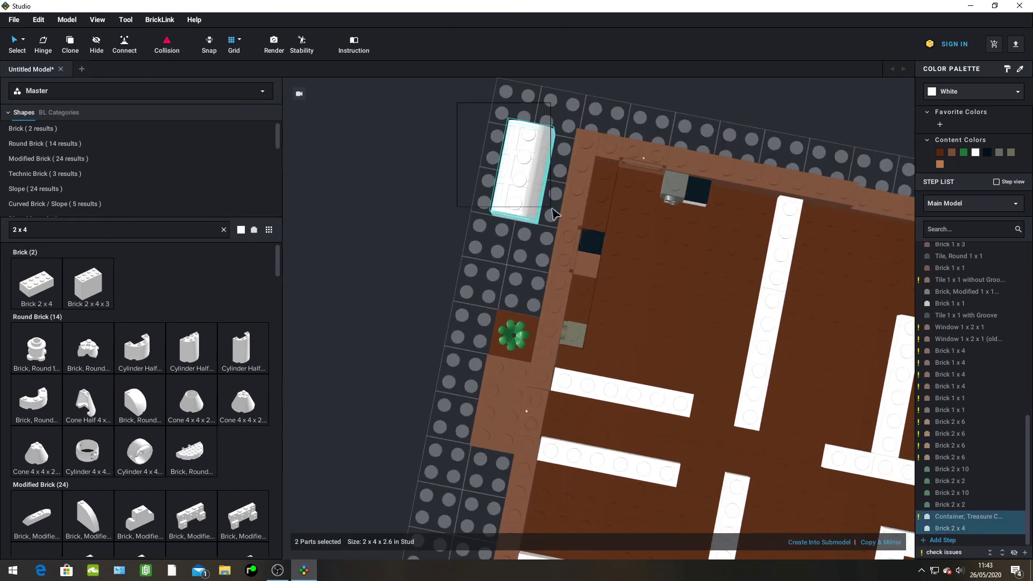
left_click_drag(517, 177, 449, 177)
left_click(515, 143)
left_click_drag(509, 153, 729, 290)
left_click_drag(457, 205, 732, 302)
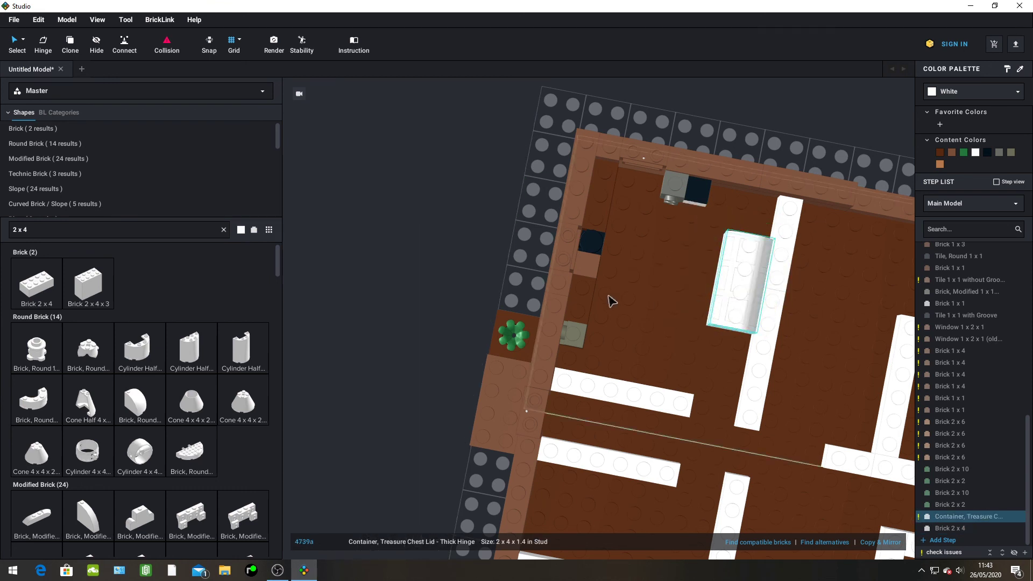
Color the treasure chest lid black
scroll(489, 242, "up", 5)
right_click_drag(612, 253, 669, 228)
scroll(667, 231, "up", 3)
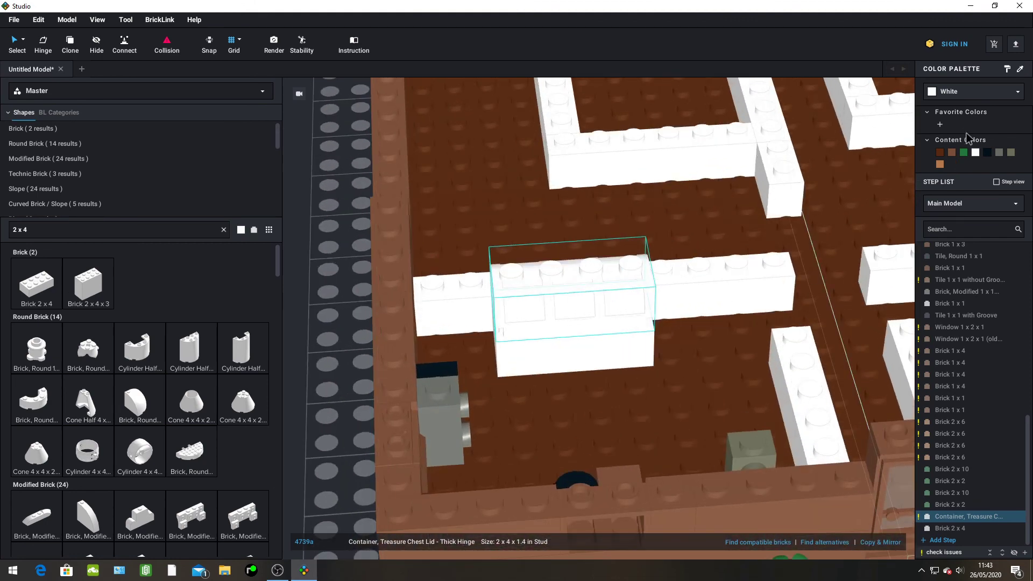
left_click(987, 153)
Try Sand Red and Rubber Dark Brown as colors for the 2 x 4 brick under the lid
left_click(588, 357)
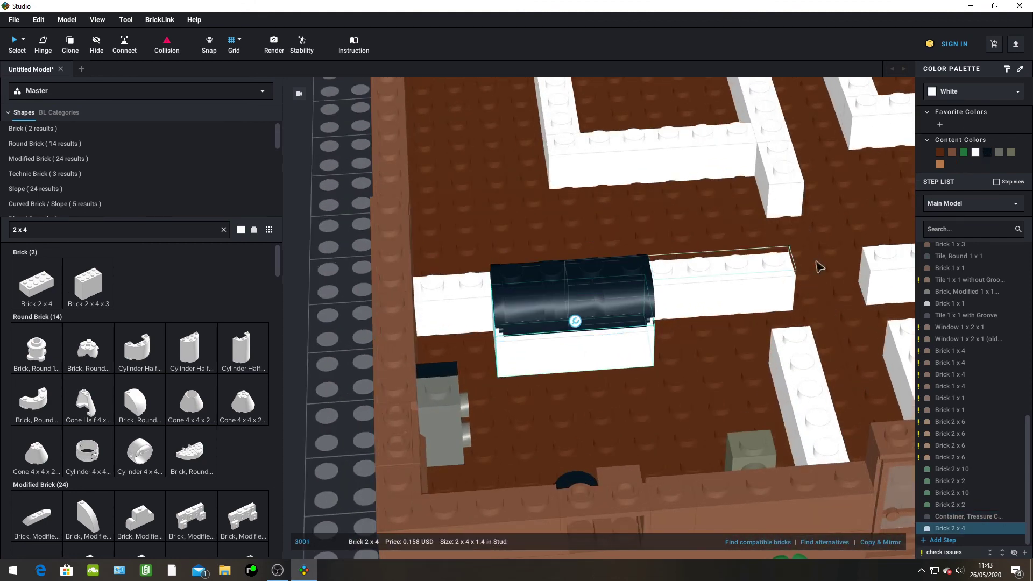
left_click(969, 92)
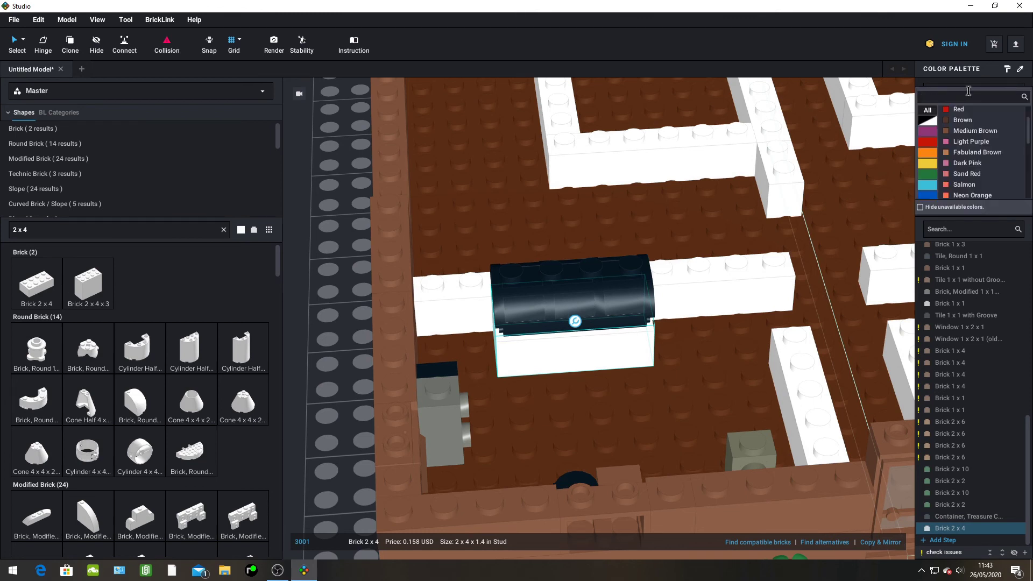
left_click(967, 174)
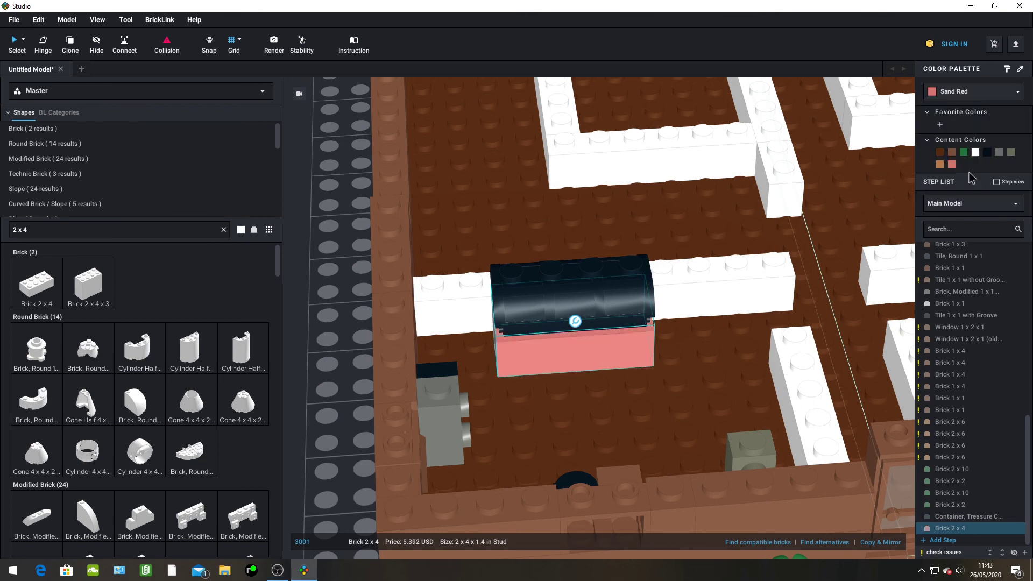
left_click(980, 94)
scroll(976, 144, "down", 4)
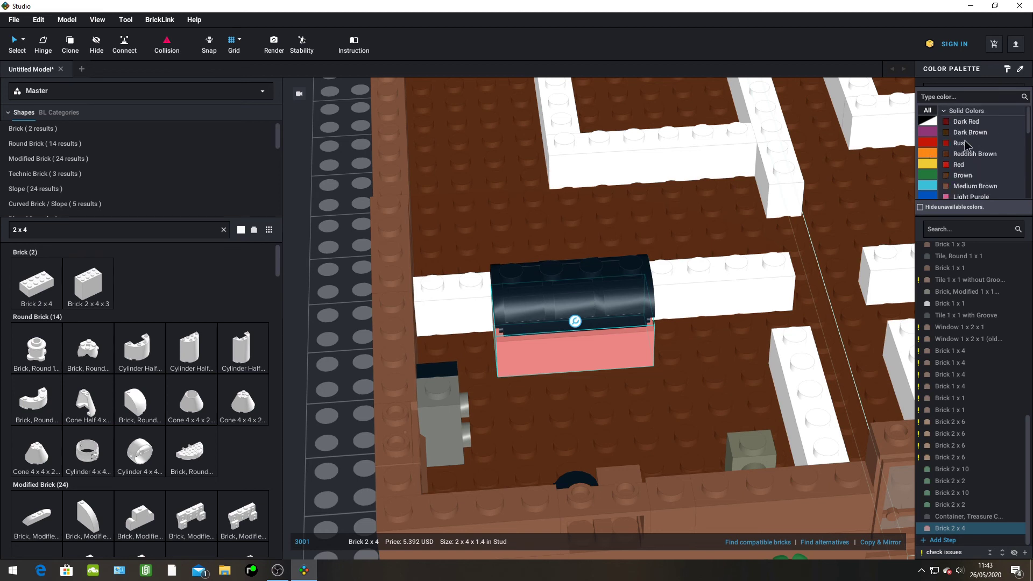
scroll(978, 145, "down", 5)
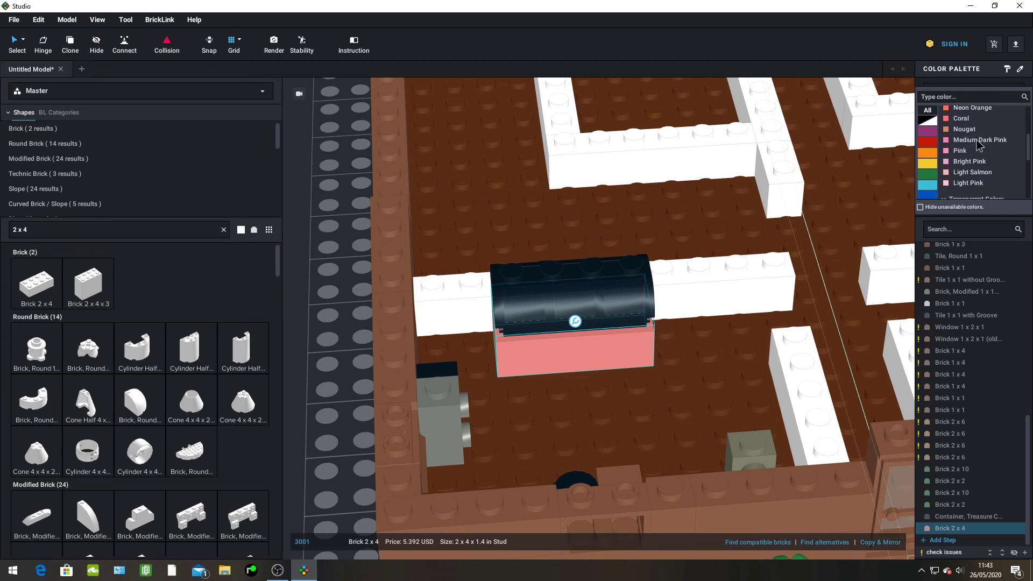
scroll(979, 144, "down", 3)
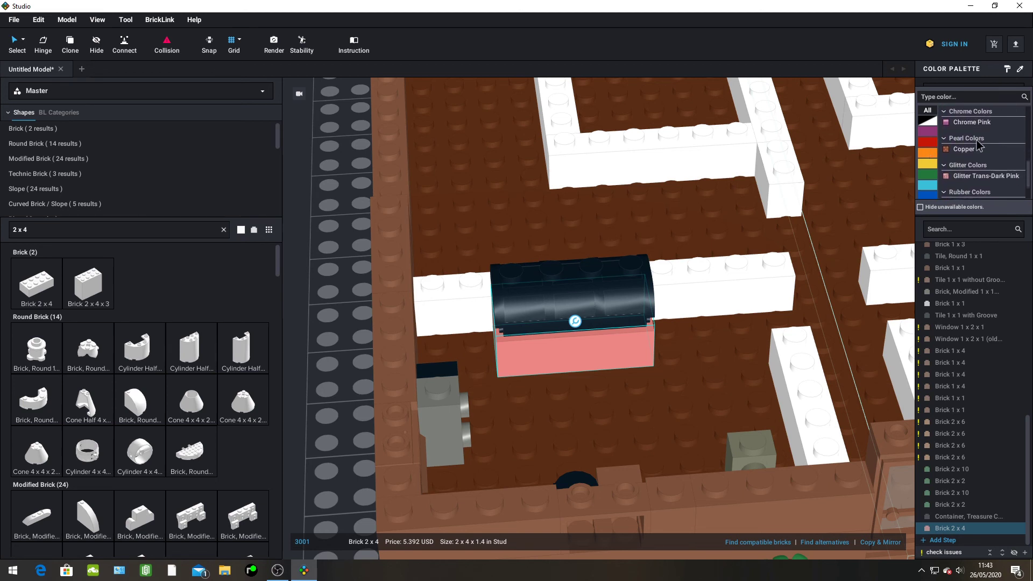
scroll(978, 144, "down", 2)
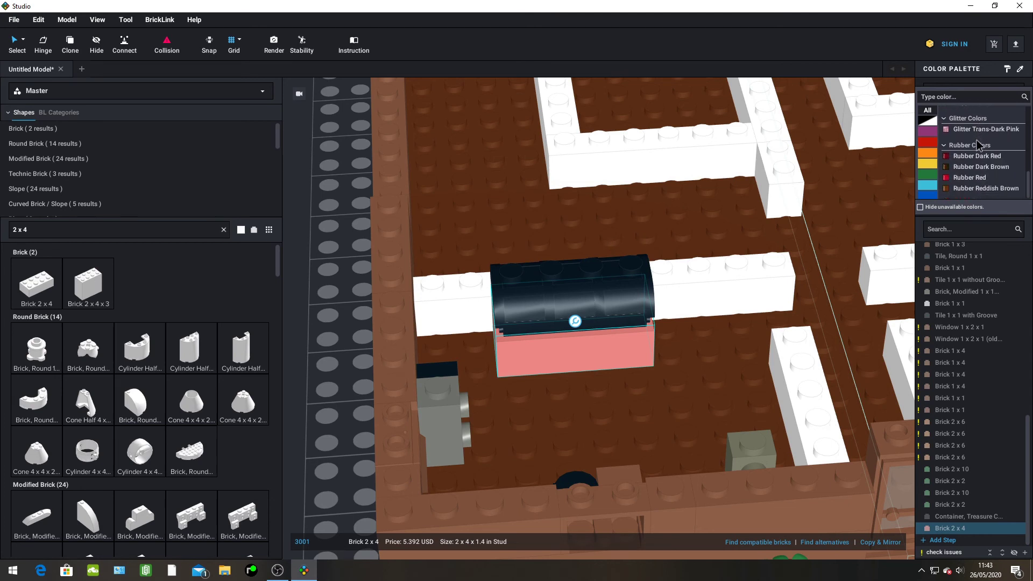
left_click(981, 166)
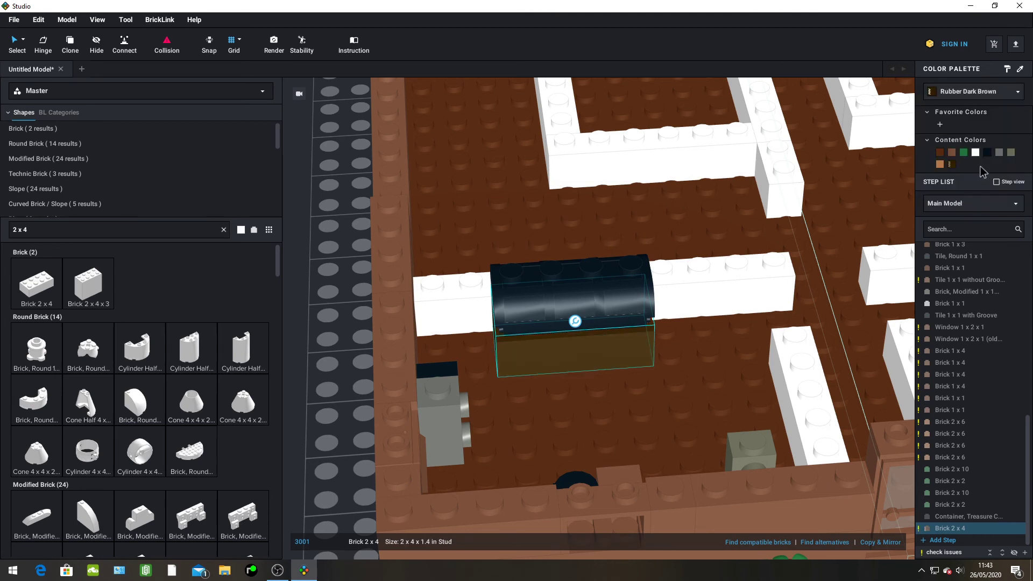
Color the 2 x 4 brick under the treasure chest lid Medium Brown
left_click(987, 90)
scroll(961, 130, "up", 10)
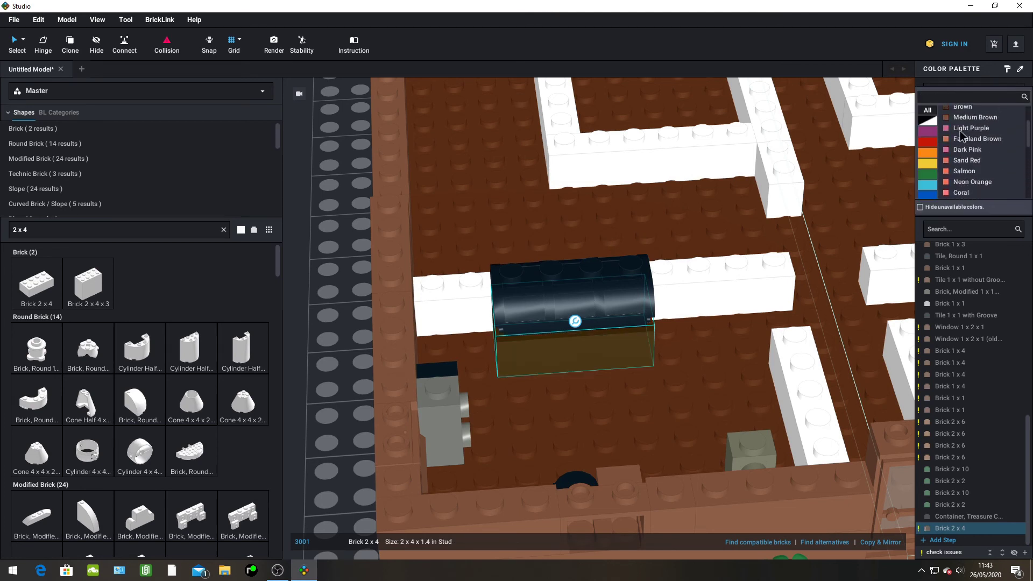
scroll(960, 130, "up", 3)
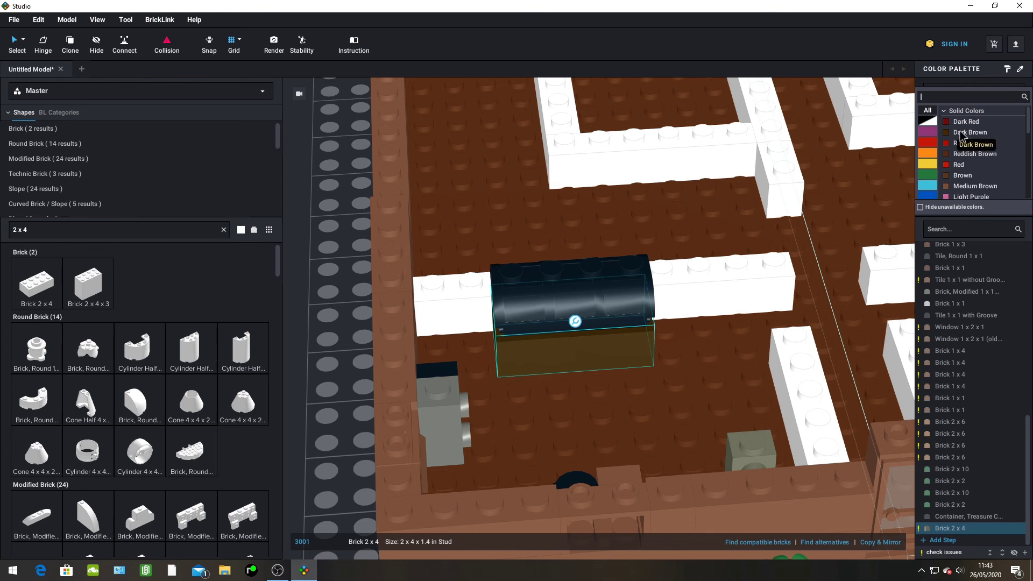
left_click(966, 186)
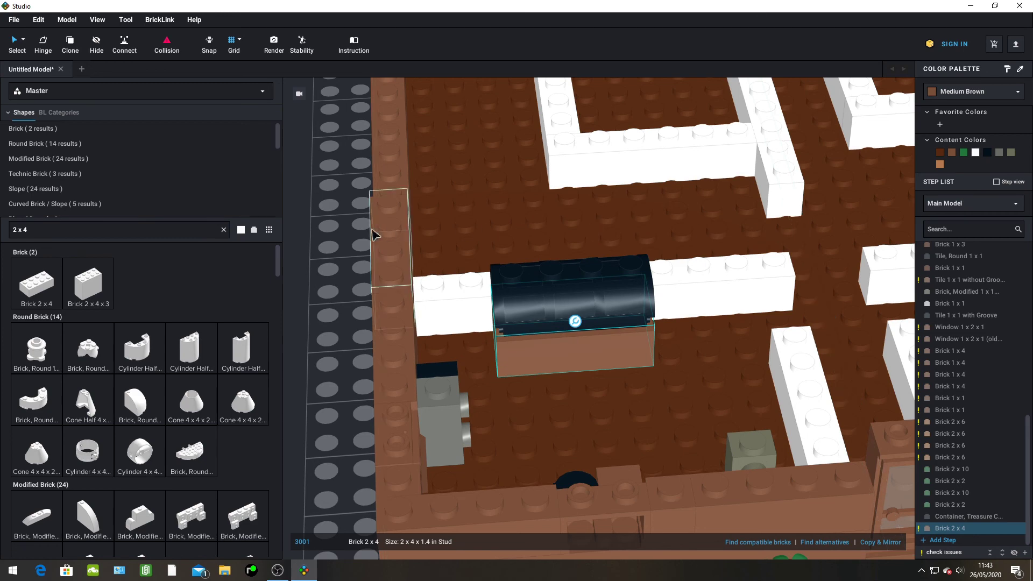
left_click(351, 229)
Try other orientations and positions for the black treasure chest lid and delete it from the model
right_click_drag(637, 230, 593, 219)
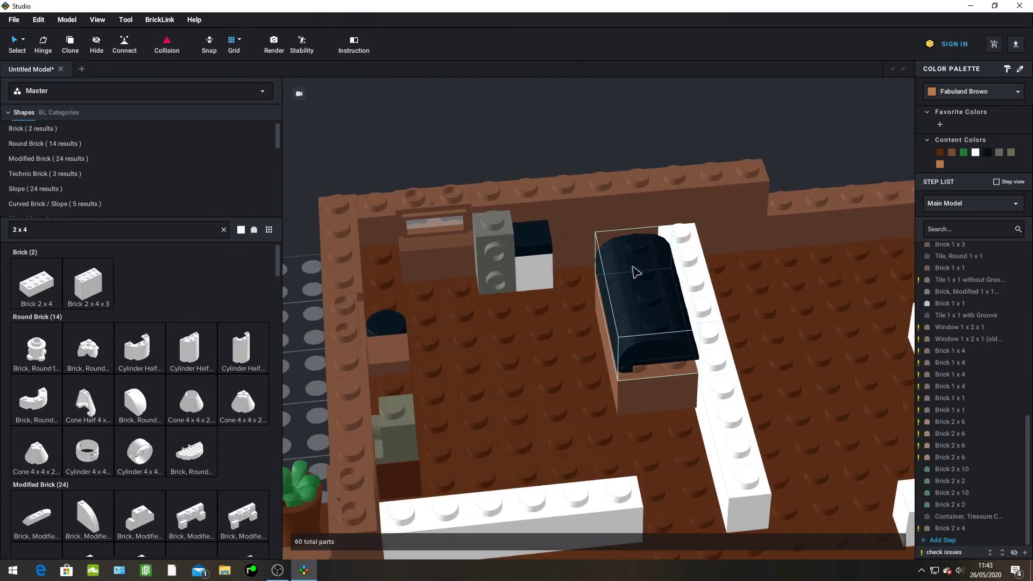
left_click(627, 315)
key("Right")
key("Right")
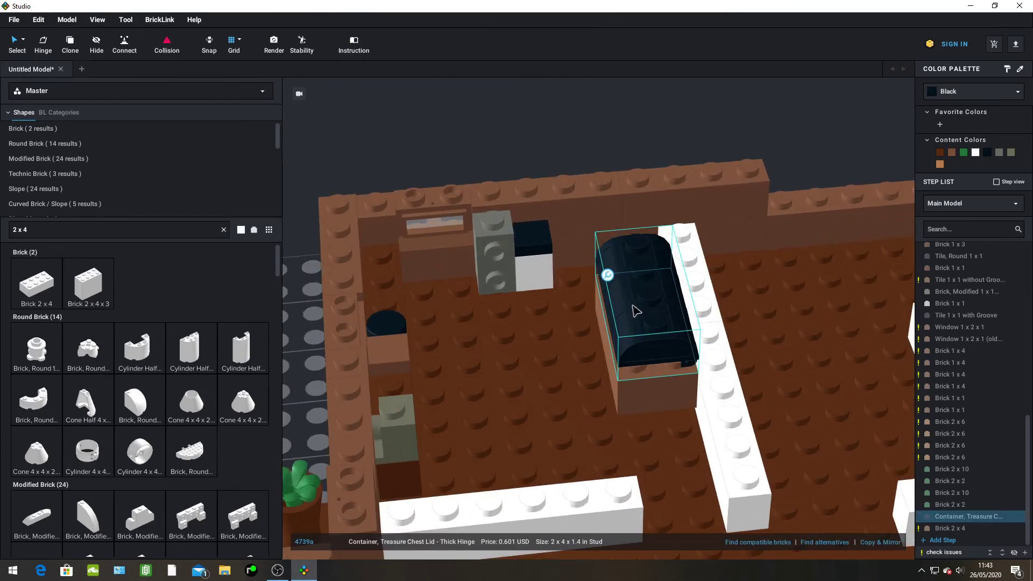
left_click_drag(640, 308, 642, 337)
right_click_drag(641, 338, 557, 308)
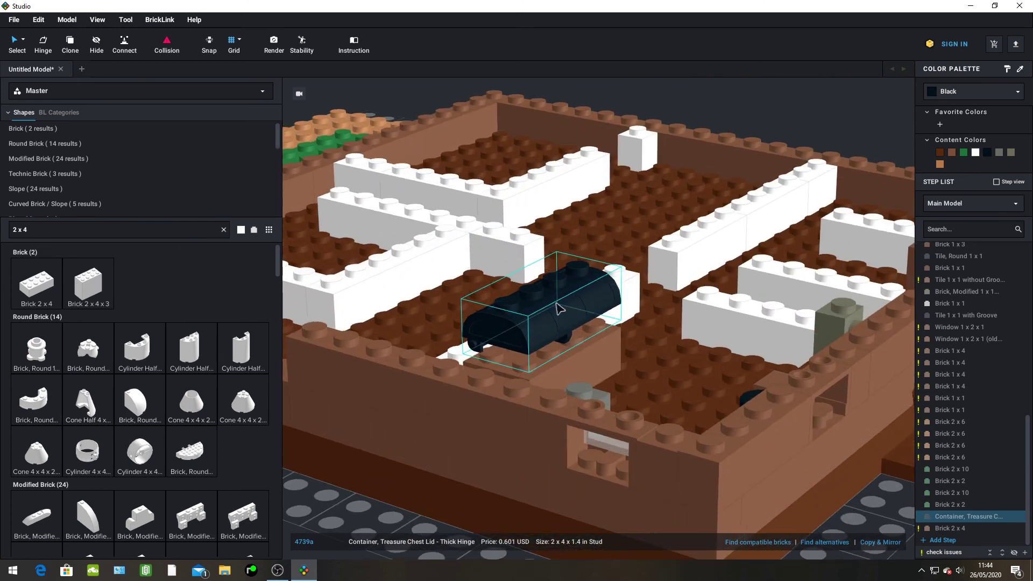
left_click_drag(546, 317, 436, 495)
scroll(591, 352, "down", 3)
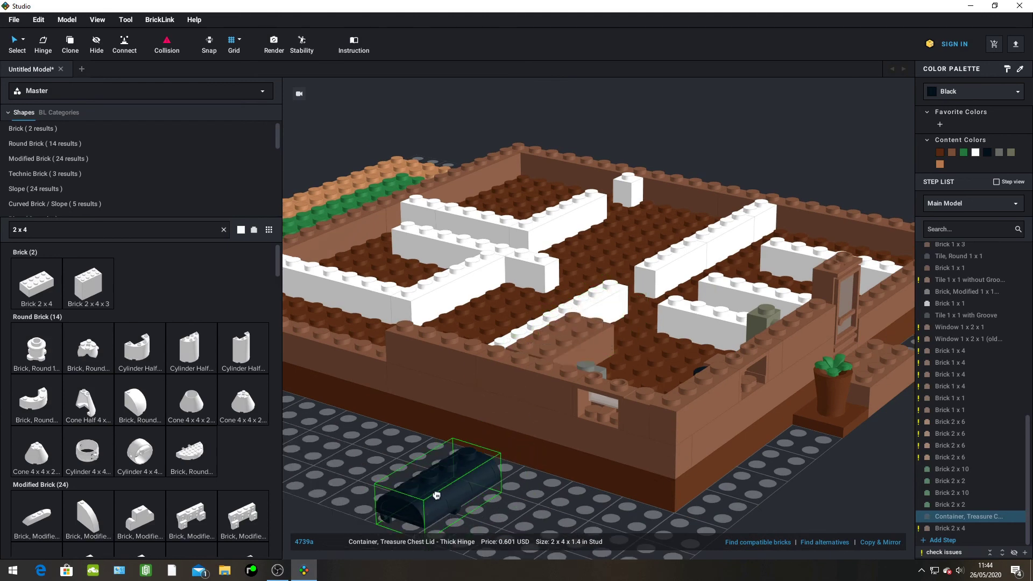
key("ctrl+z")
right_click(549, 307)
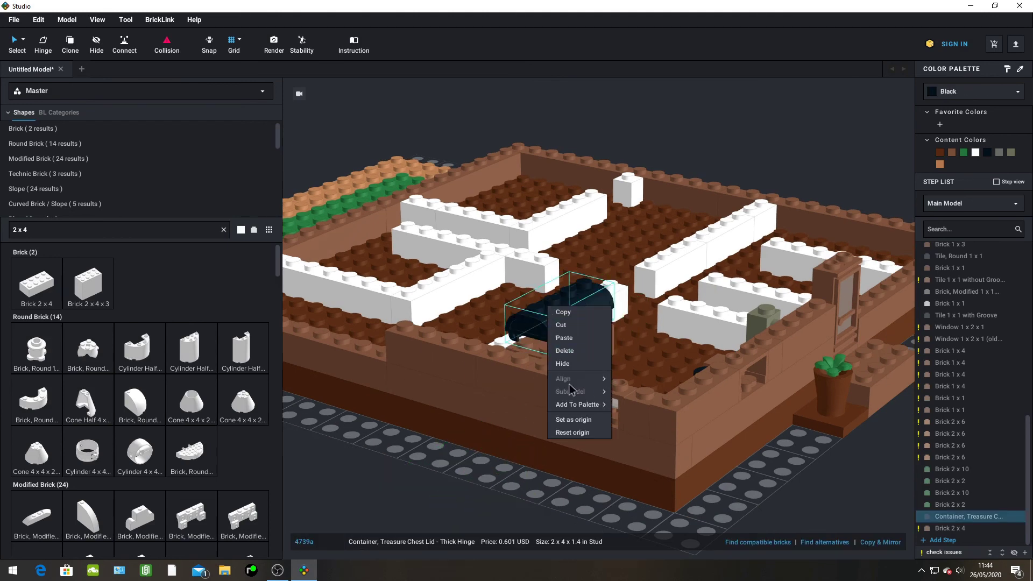
left_click(565, 351)
Clear the part search and browse the round and modified bricks for a furniture part
left_click(102, 232)
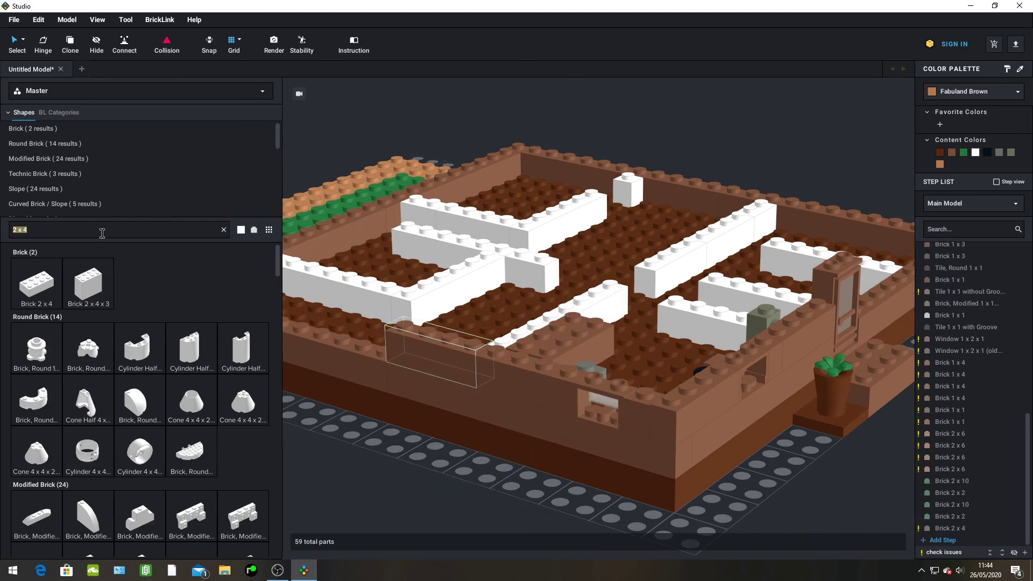
key("BackSpace")
scroll(183, 336, "down", 6)
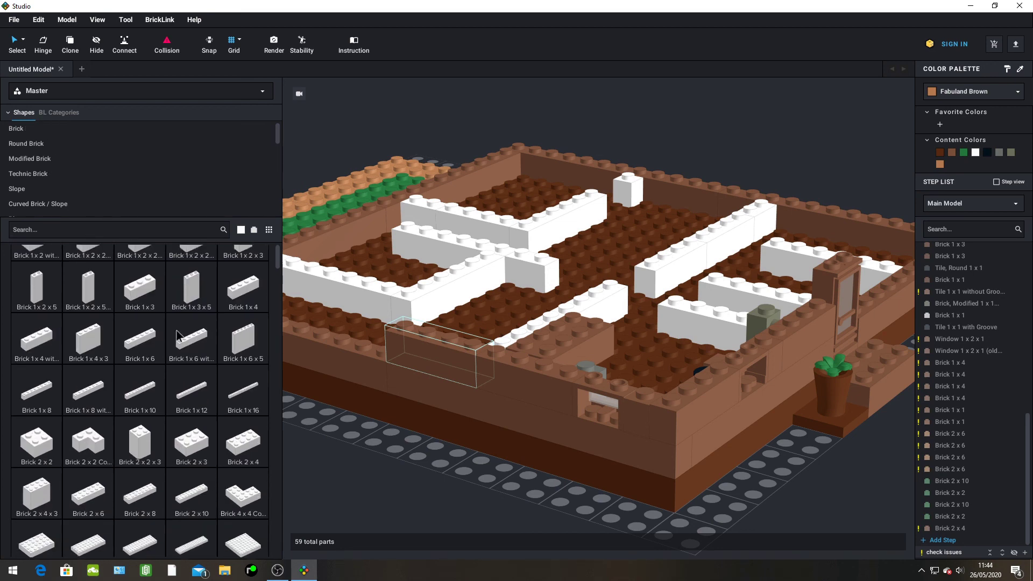
scroll(183, 336, "down", 4)
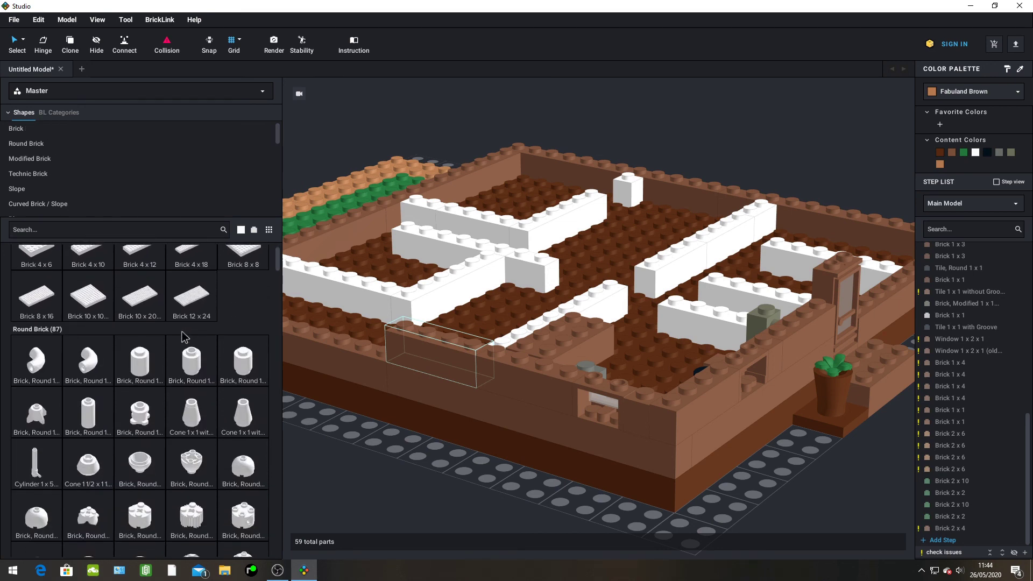
scroll(182, 332, "down", 1)
scroll(181, 332, "up", 3)
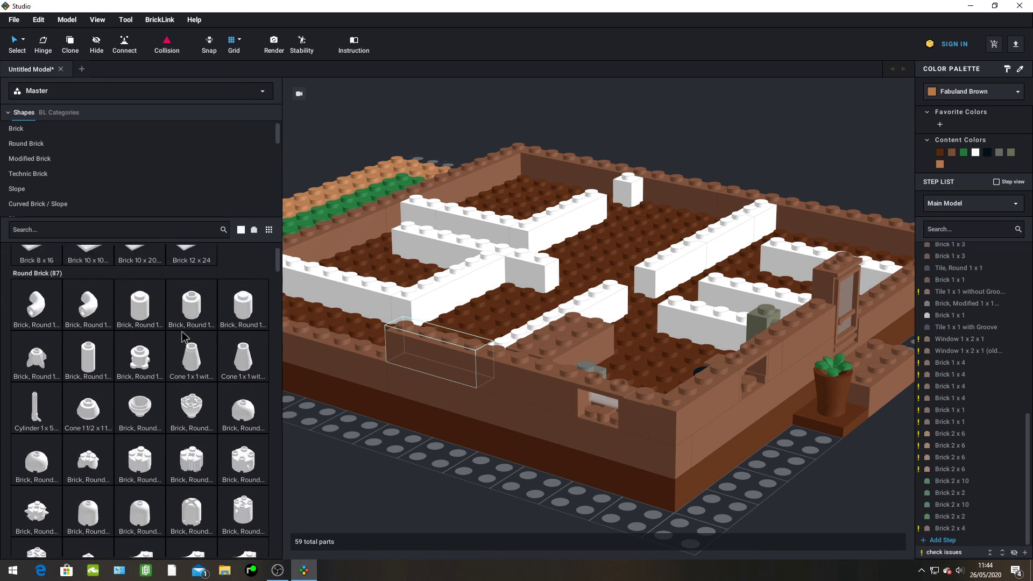
scroll(181, 332, "down", 2)
scroll(183, 336, "down", 3)
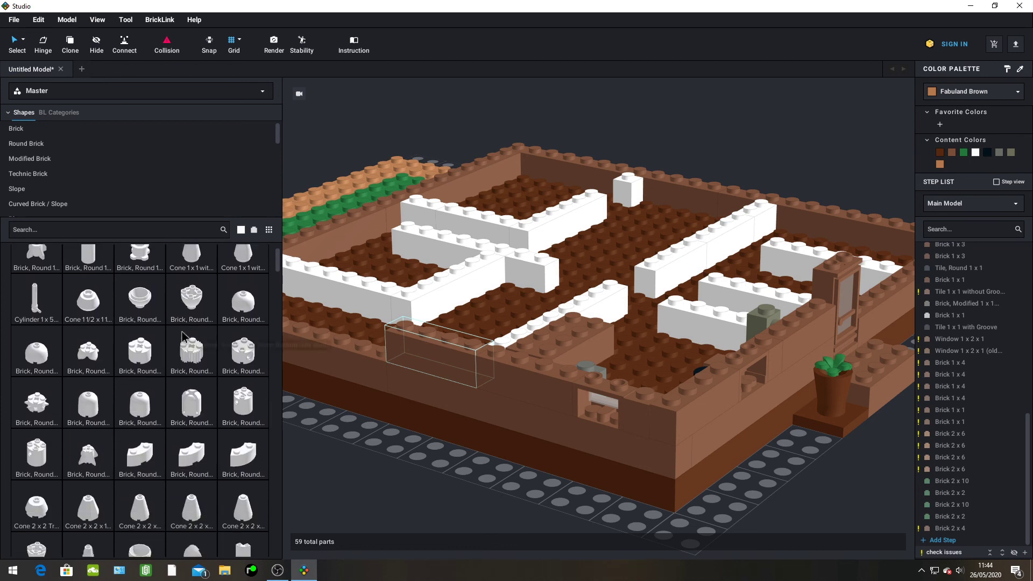
scroll(183, 337, "down", 2)
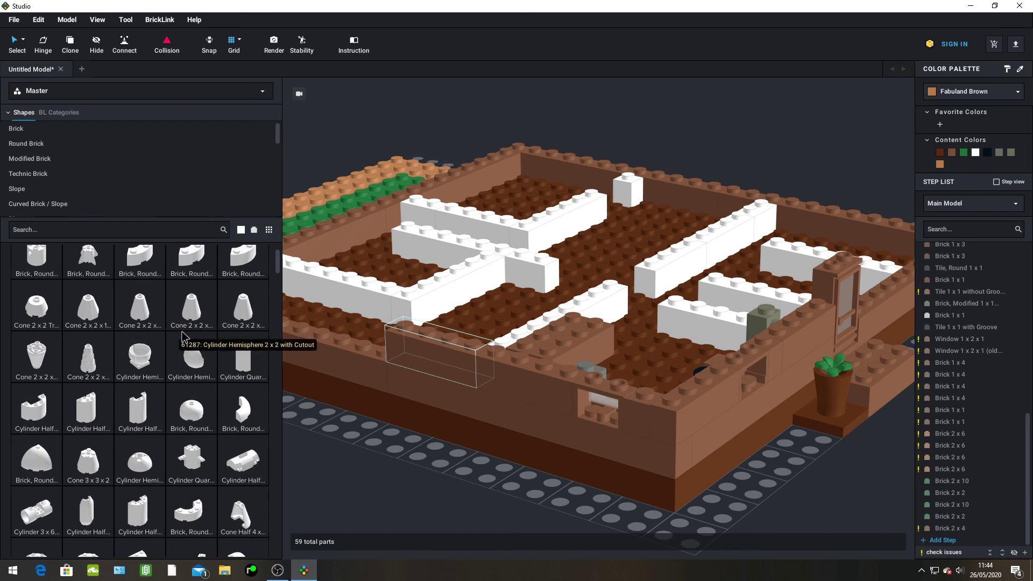
scroll(183, 337, "down", 3)
scroll(183, 336, "down", 2)
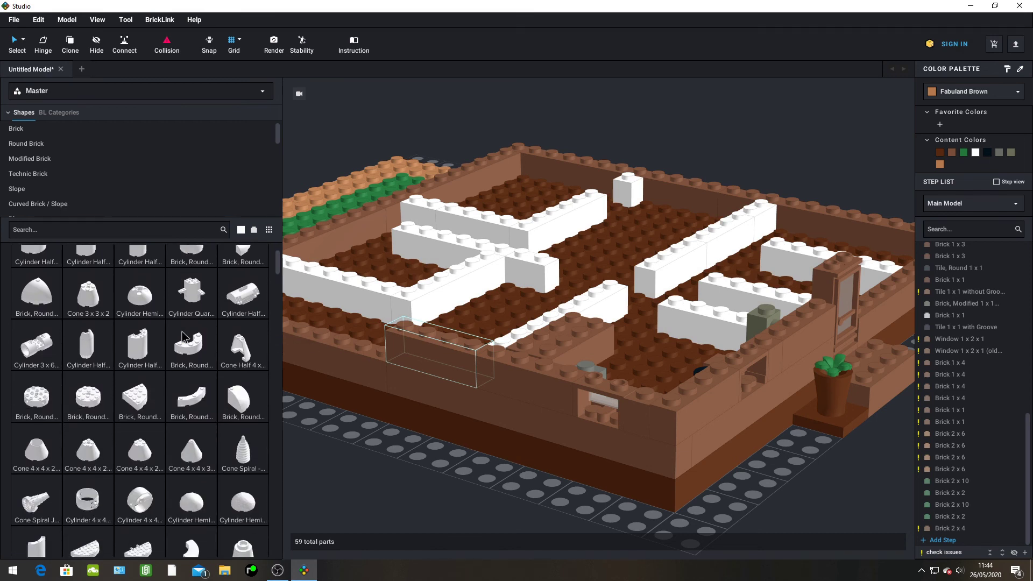
scroll(183, 337, "down", 3)
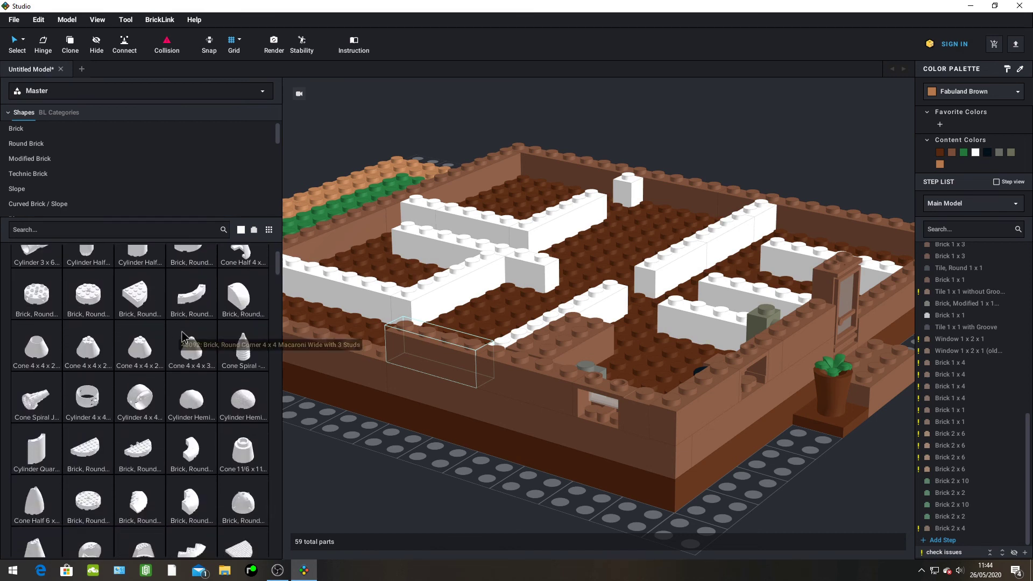
scroll(185, 343, "down", 2)
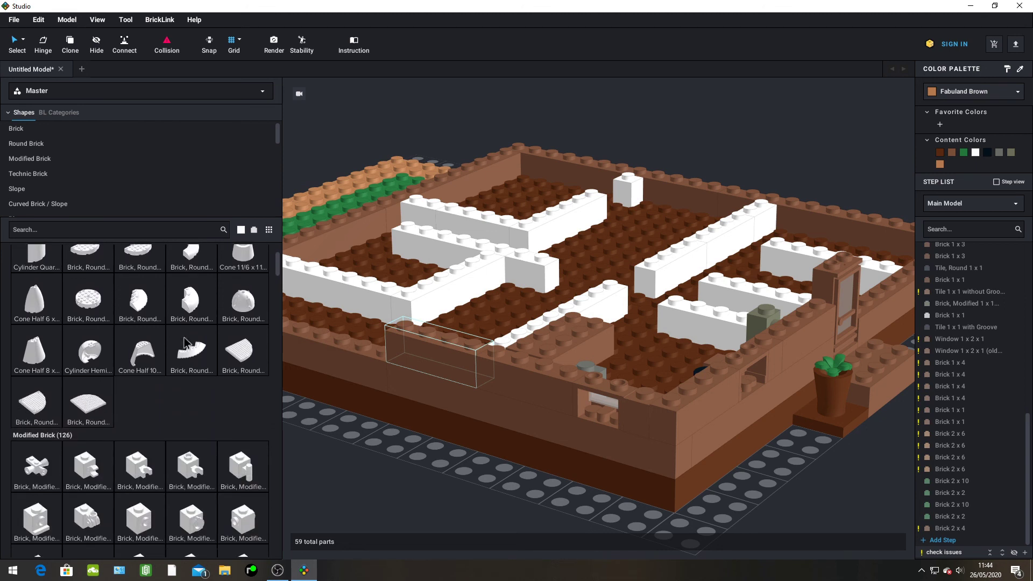
scroll(80, 344, "down", 2)
scroll(80, 344, "down", 1)
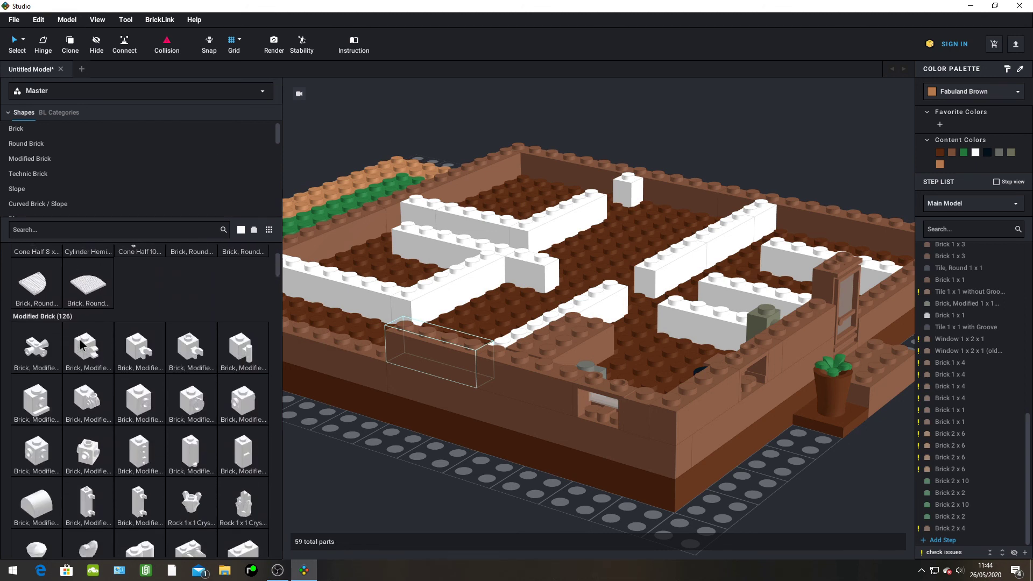
Try a curved-top 1 x 1 x 2/3 modified brick on the brown 2 x 4 brick, and delete both parts
left_click(52, 442)
right_click_drag(546, 301, 535, 348)
scroll(534, 348, "up", 3)
left_click_drag(535, 348, 618, 319)
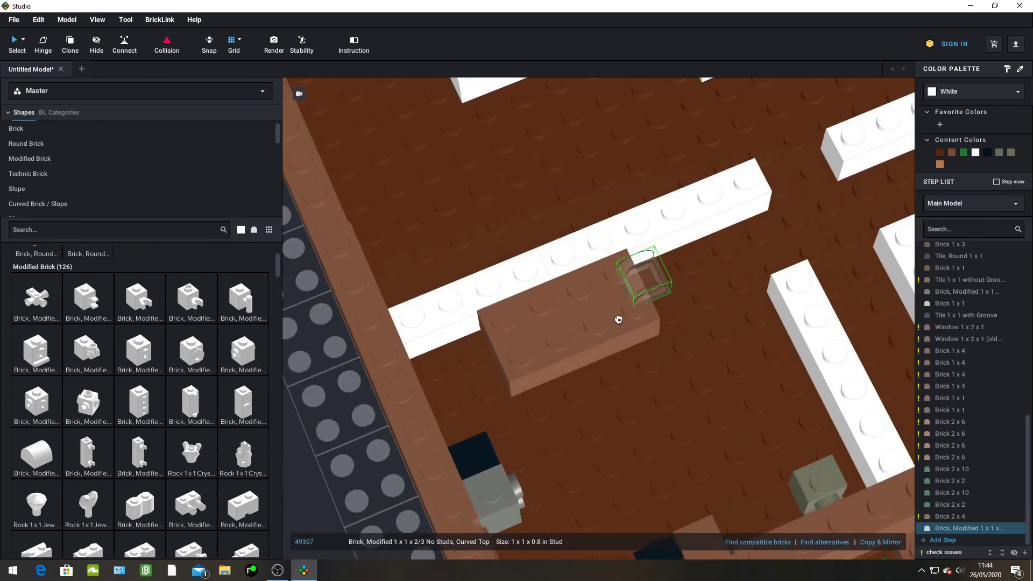
left_click(607, 345)
key("Delete")
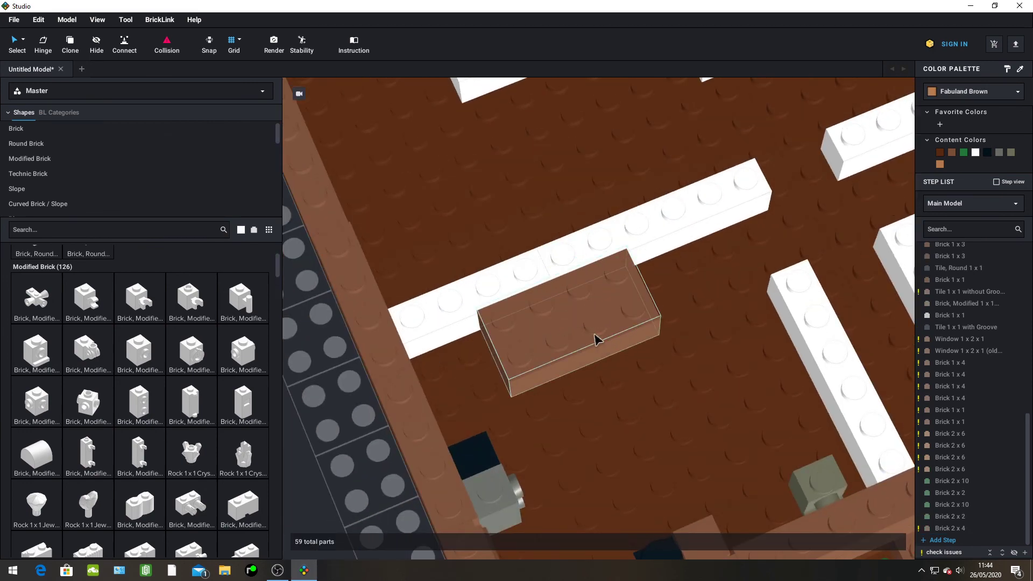
right_click(596, 339)
left_click(609, 376)
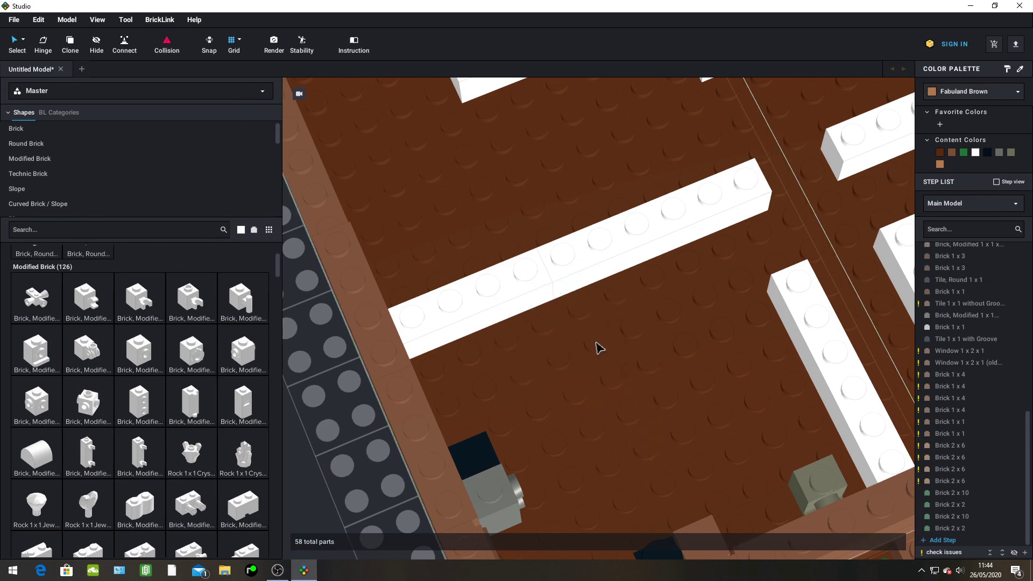
Place a curved-top 1 x 1 x 2/3 modified brick on the dark brown counter, one stud away from the corner
right_click_drag(595, 346, 490, 322)
middle_click_drag(527, 304, 527, 325)
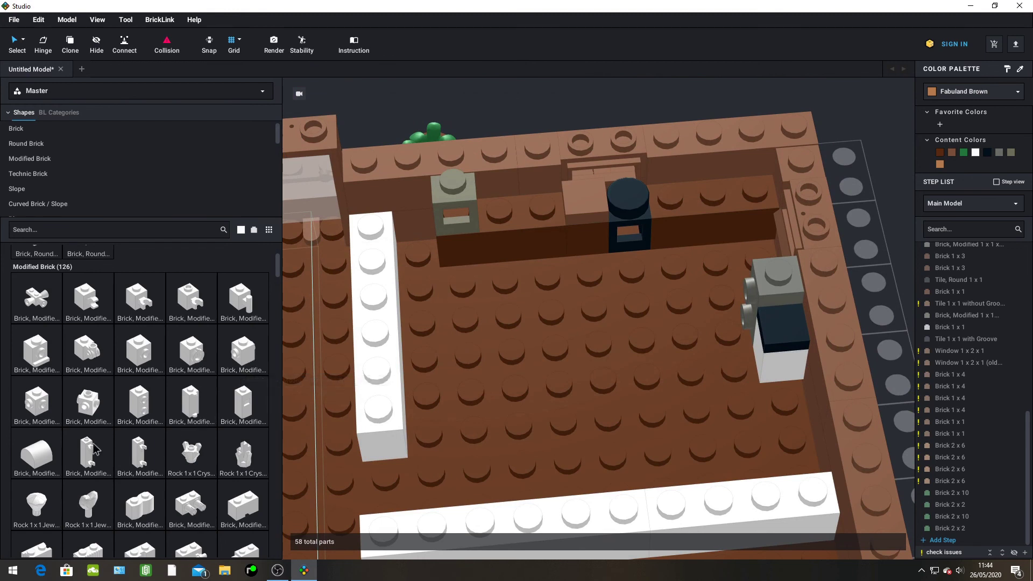
left_click_drag(36, 454, 668, 333)
left_click_drag(675, 298, 711, 199)
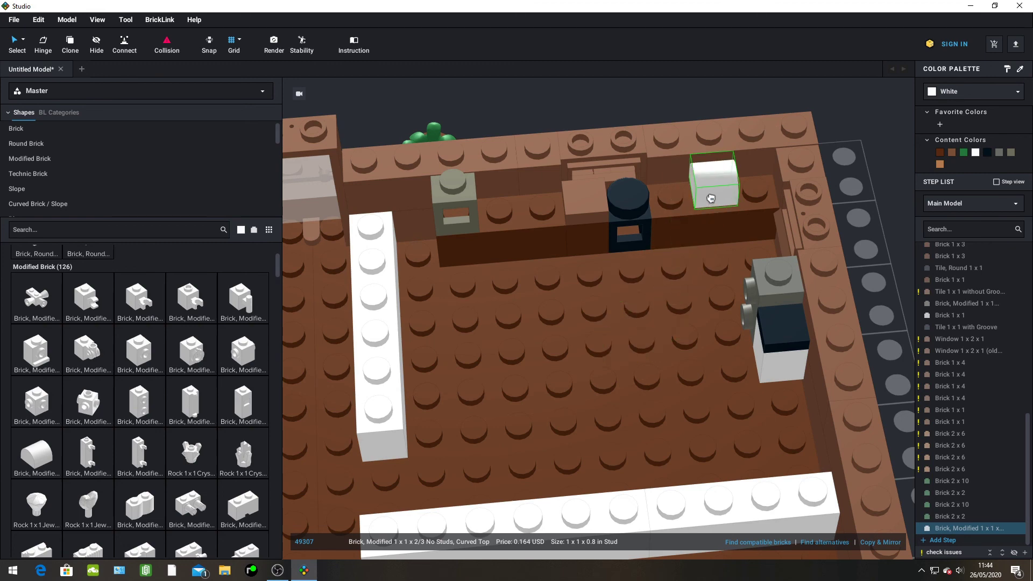
left_click(714, 197)
key("Escape")
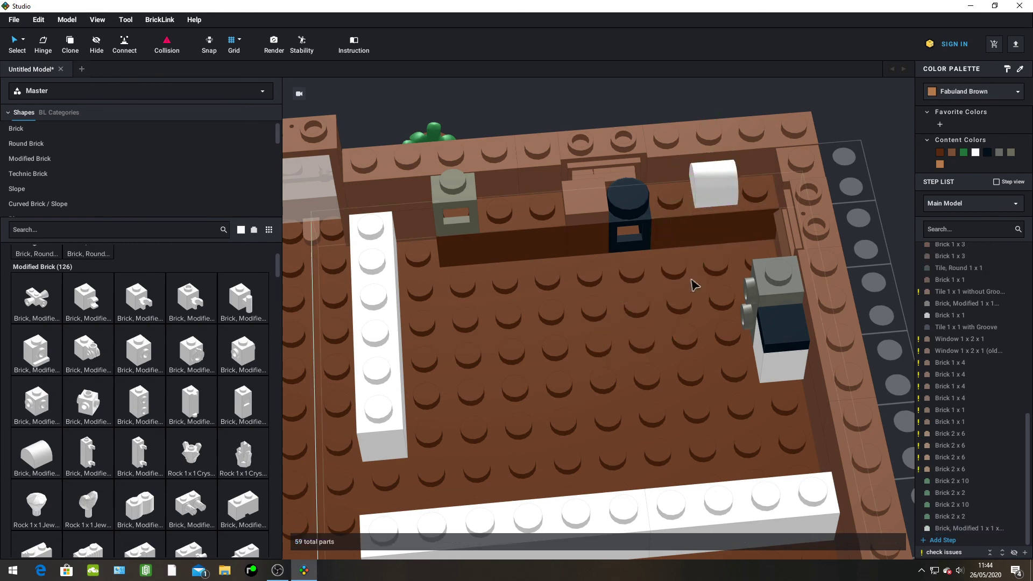
Color the curved-top brick on the counter Black
right_click_drag(691, 281, 689, 261)
left_click(662, 266)
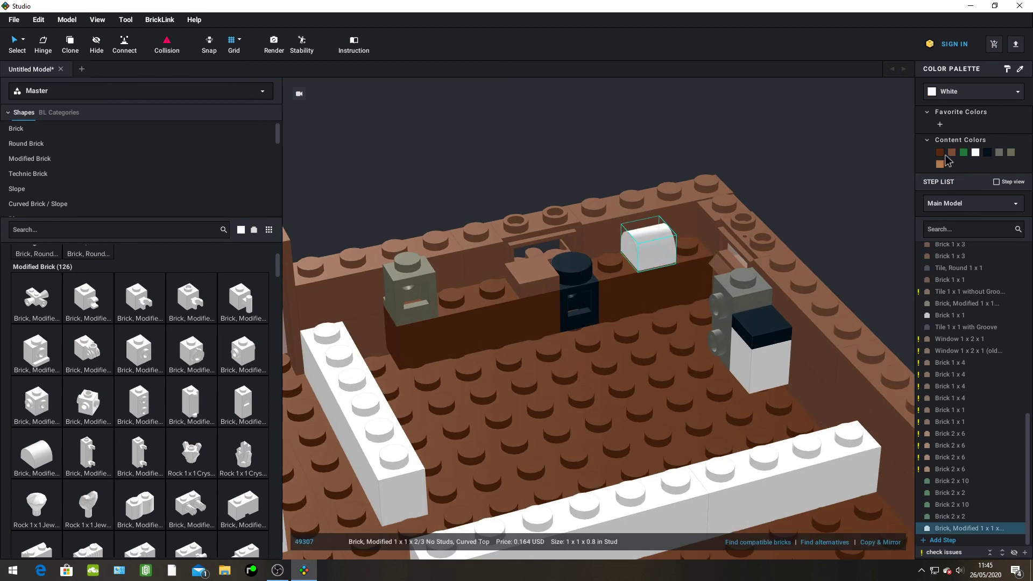
left_click(988, 153)
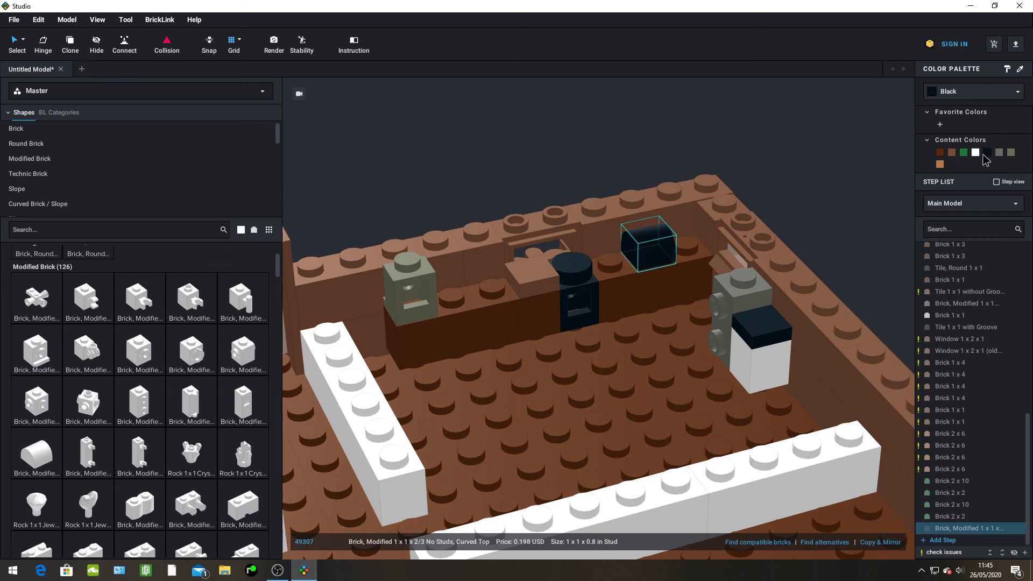
left_click(841, 174)
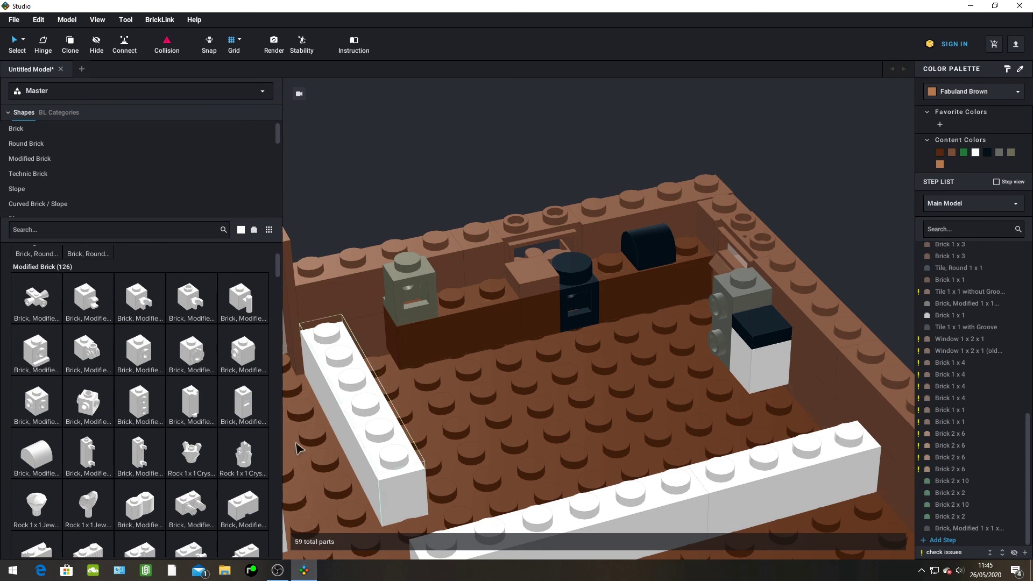
Try a 1 x 2 log brick on the kitchen floor and delete it
left_click(139, 508)
scroll(609, 412, "up", 1)
scroll(618, 419, "up", 1)
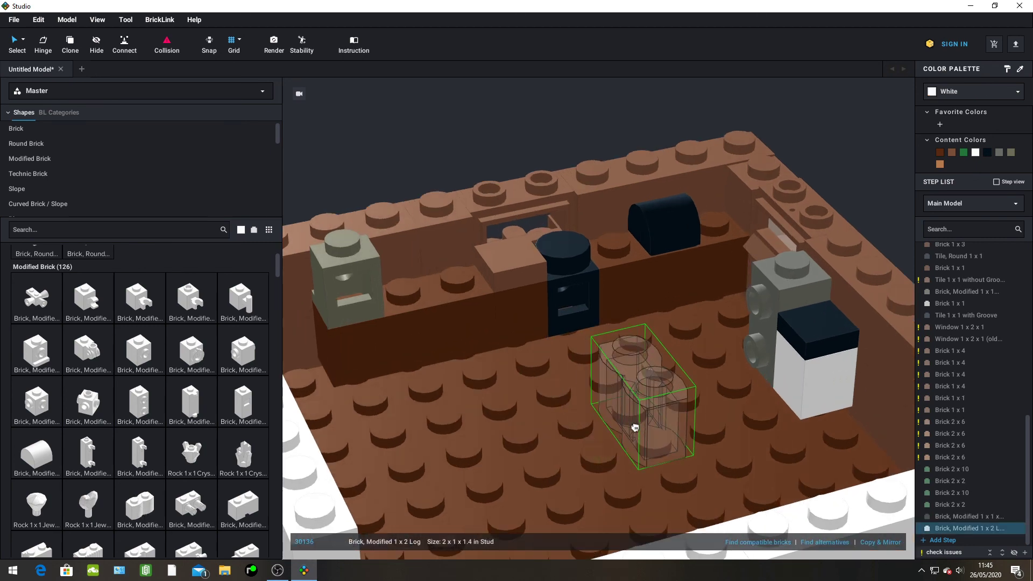
left_click(640, 429)
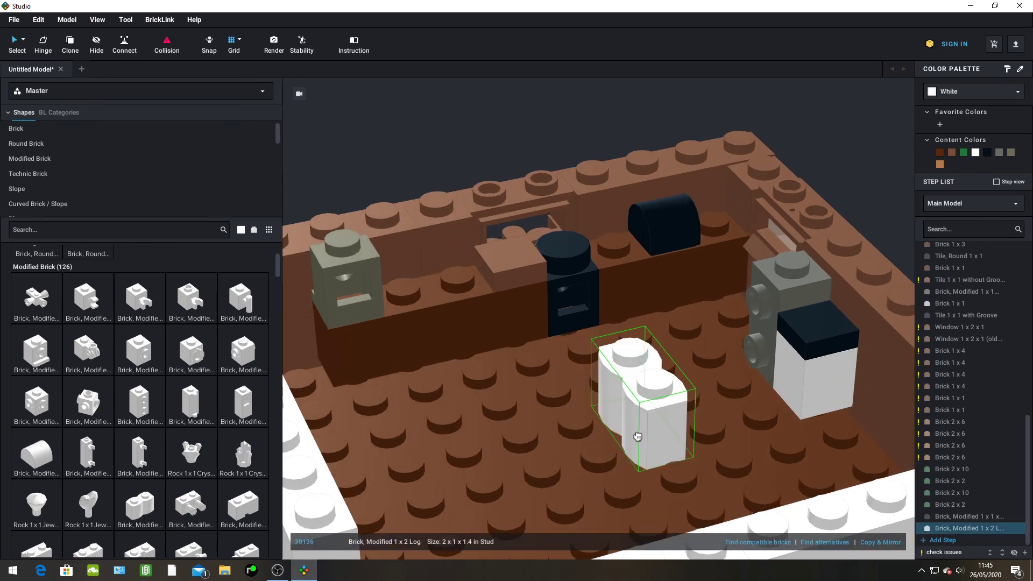
key("Delete")
Place a 1 x 4 brick against the white inner wall opposite the counter and color it the brown of the outer walls
right_click_drag(610, 434, 473, 451)
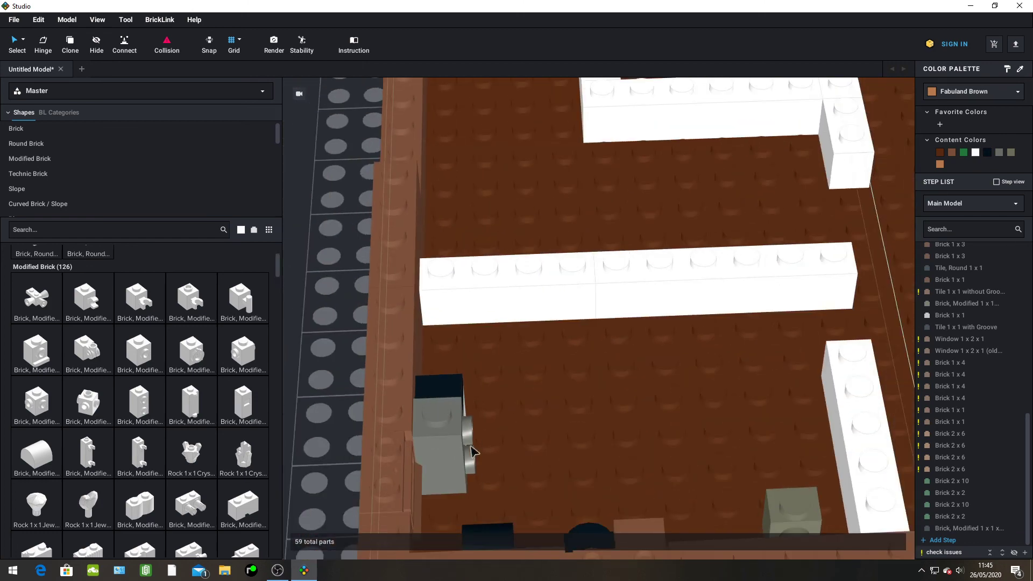
left_click(155, 236)
type("1")
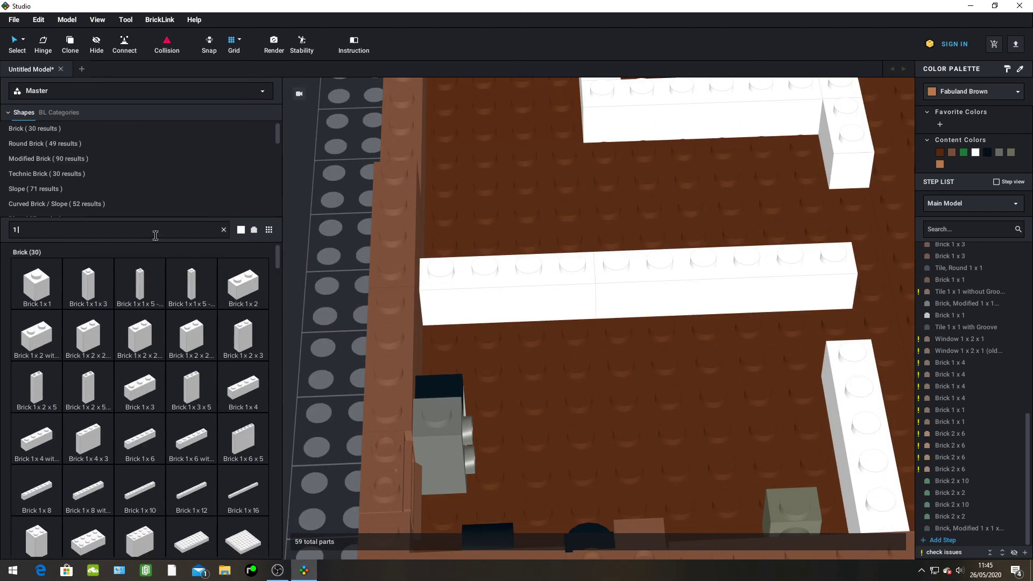
type(" x")
scroll(167, 279, "down", 2)
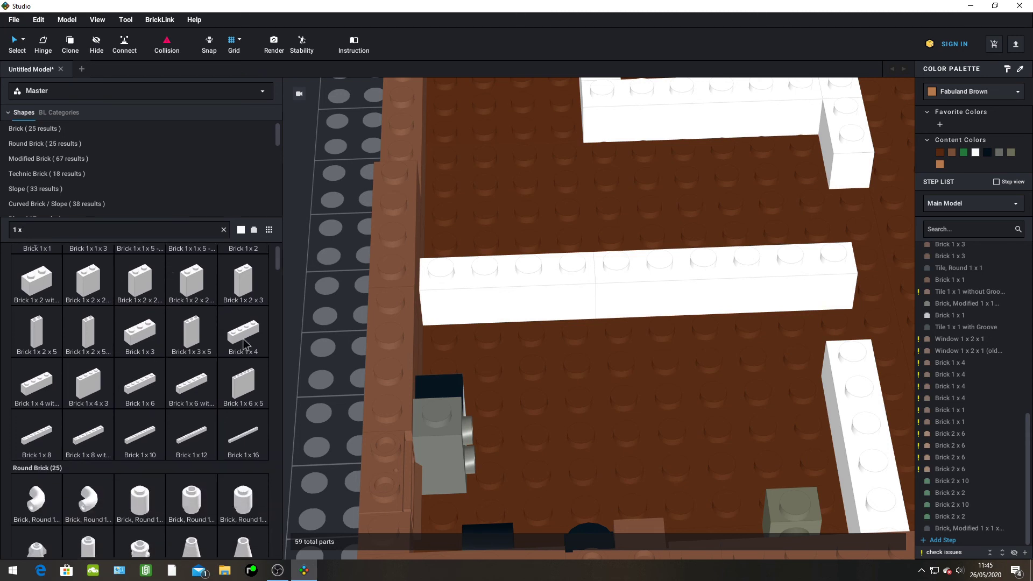
left_click_drag(244, 344, 598, 315)
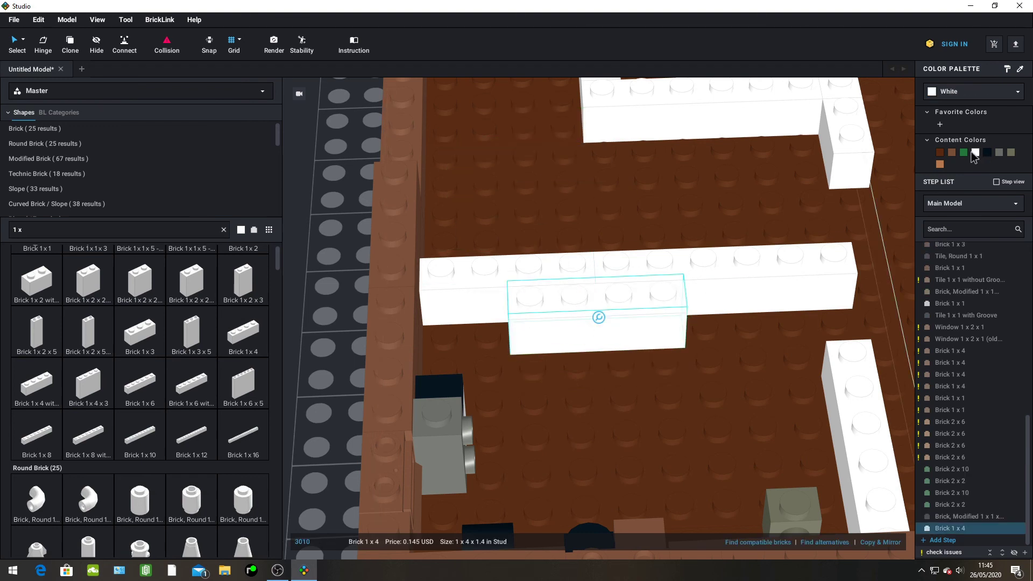
left_click(952, 153)
left_click(332, 156)
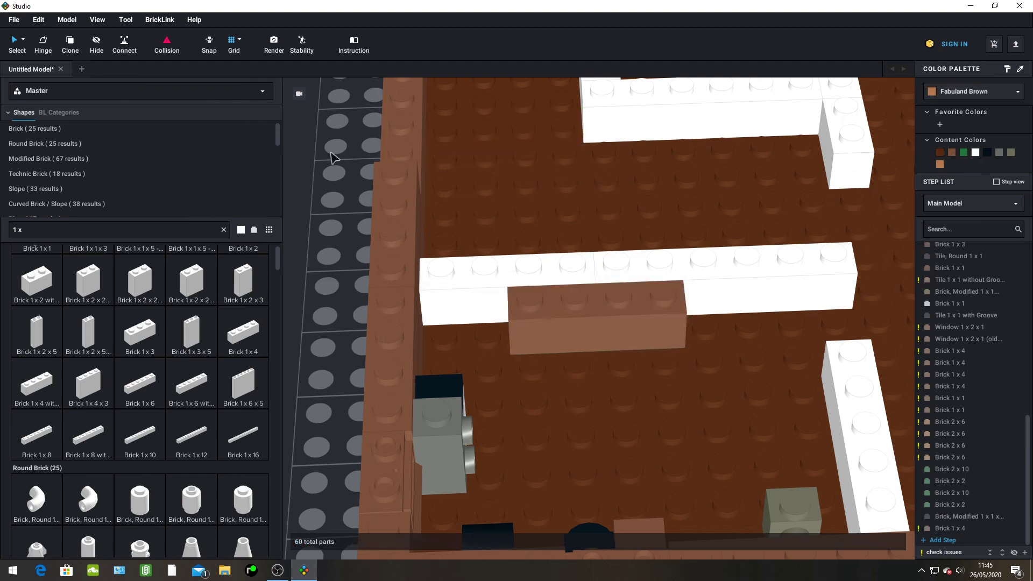
Search the parts for "tile" and place a 1 x 4 tile on top of the brown 1 x 4 brick
scroll(76, 256, "up", 2)
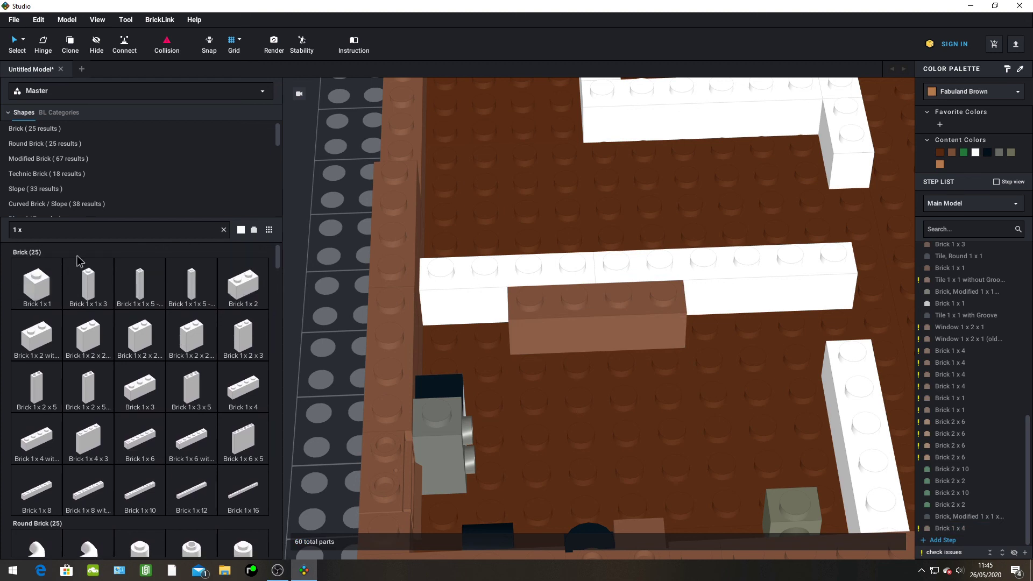
key("BackSpace")
type("t")
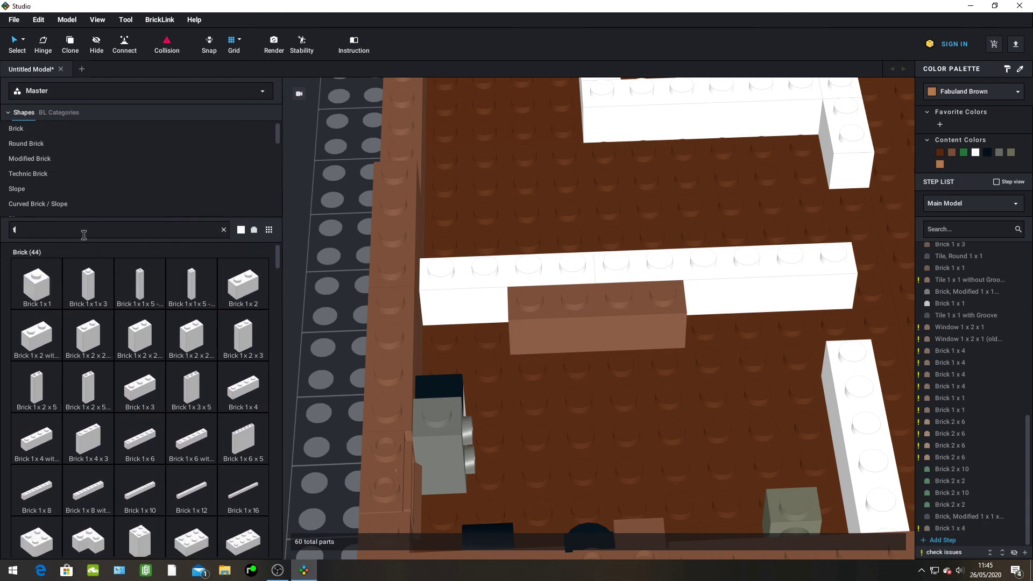
type("ile")
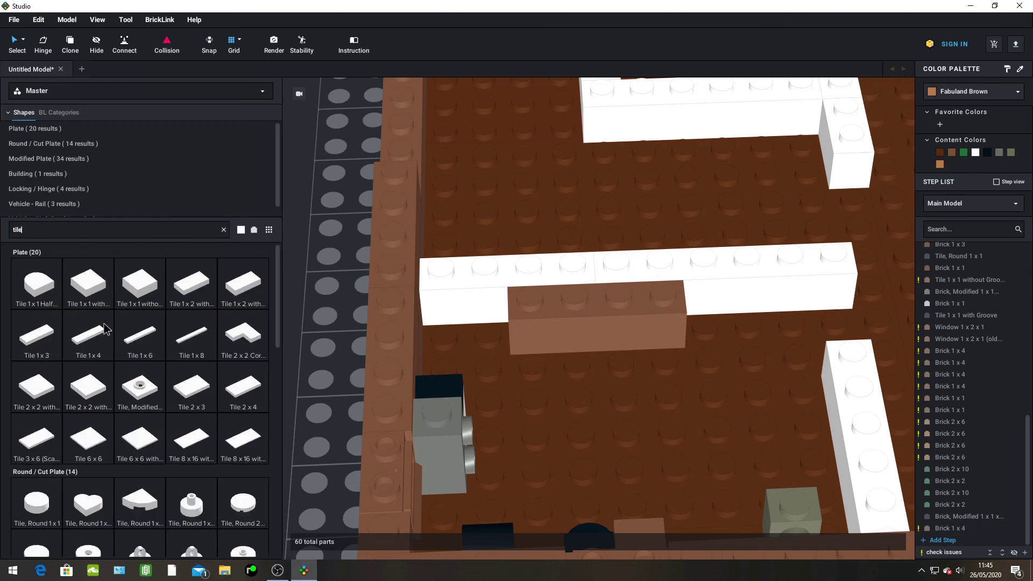
left_click_drag(104, 330, 603, 304)
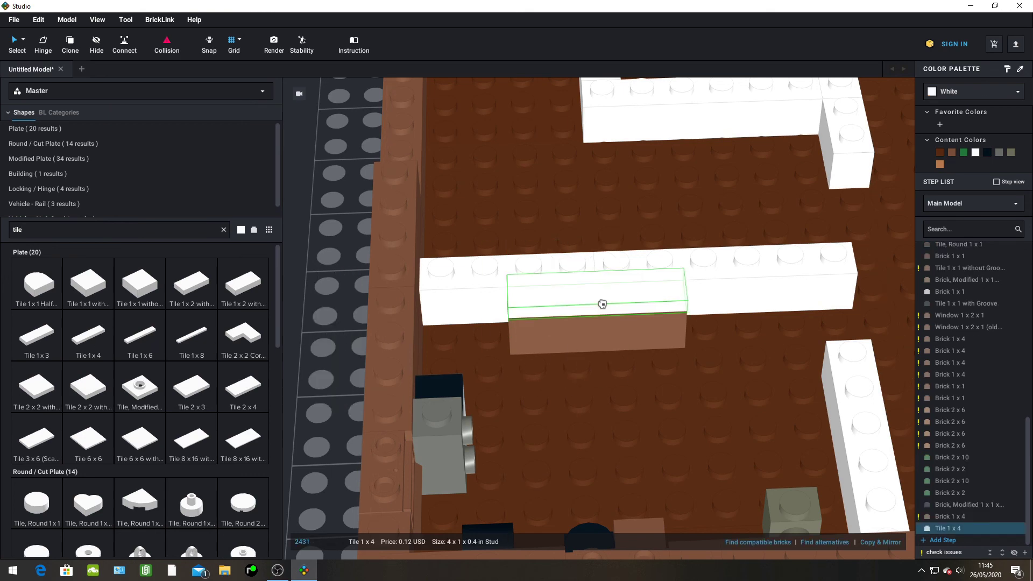
left_click(602, 304)
key("Escape")
Color the 1 x 4 tile the same brown as the brick beneath it
right_click_drag(560, 409, 554, 391)
left_click(606, 347)
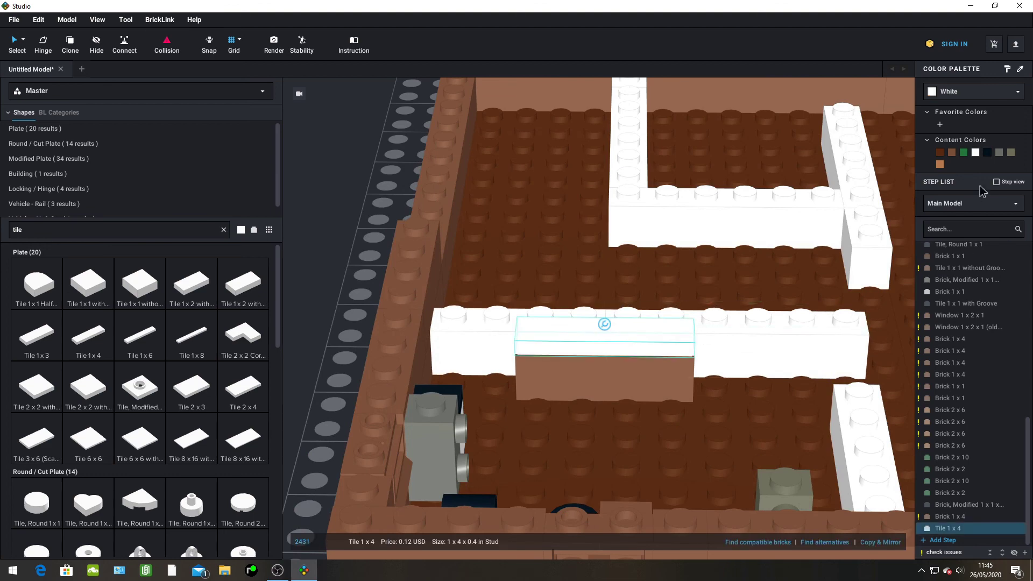
left_click(953, 155)
right_click(623, 173)
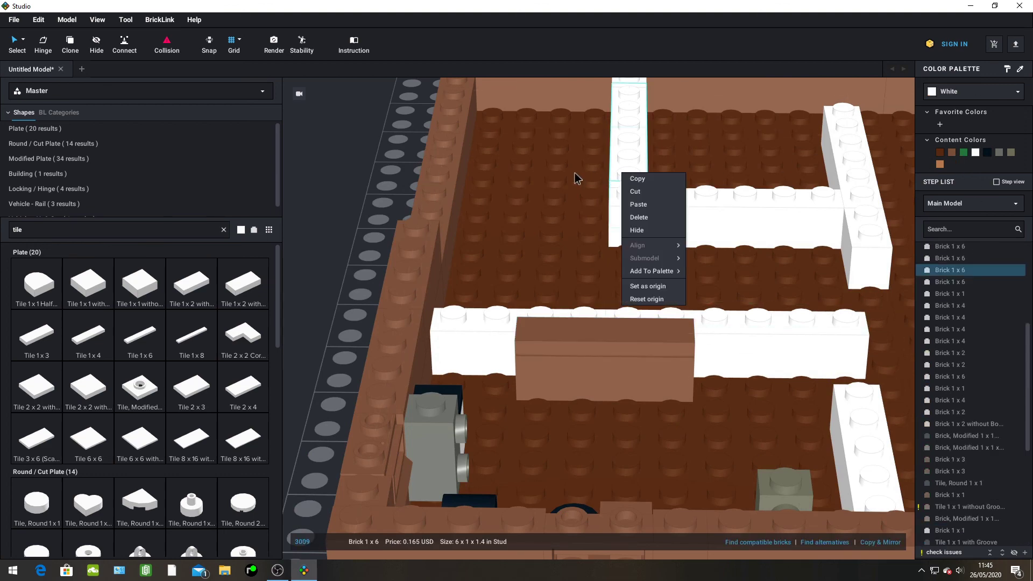
left_click(554, 185)
left_click(557, 186)
Place a 1 x 2 grooved tile on the kitchen counter between the grey appliance and the sink
right_click_drag(557, 185, 371, 302)
scroll(514, 260, "down", 6)
left_click_drag(370, 302, 799, 301)
key("ctrl+z")
scroll(583, 344, "up", 4)
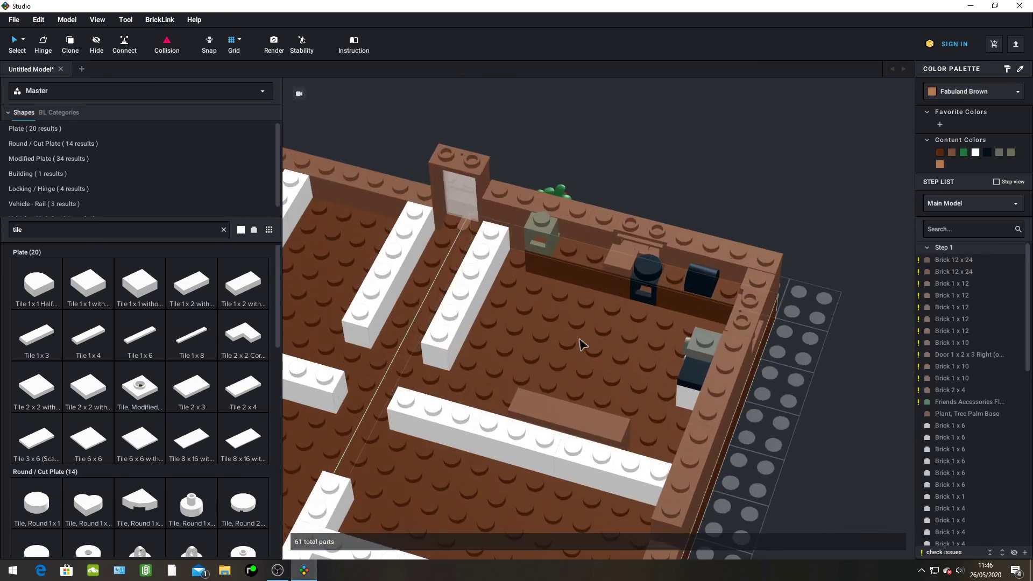
right_click_drag(541, 324, 549, 322)
scroll(549, 322, "up", 3)
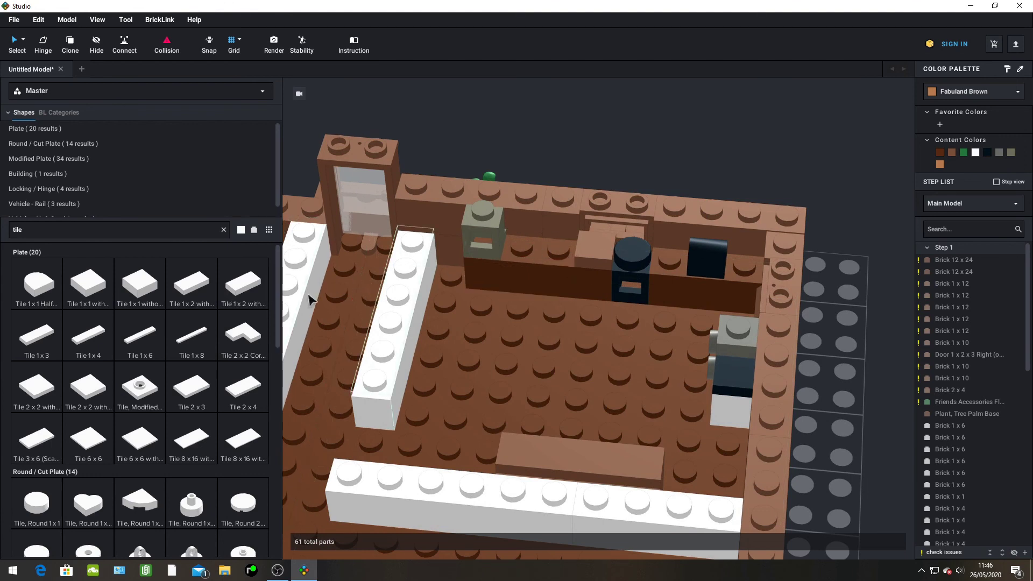
left_click_drag(261, 301, 545, 278)
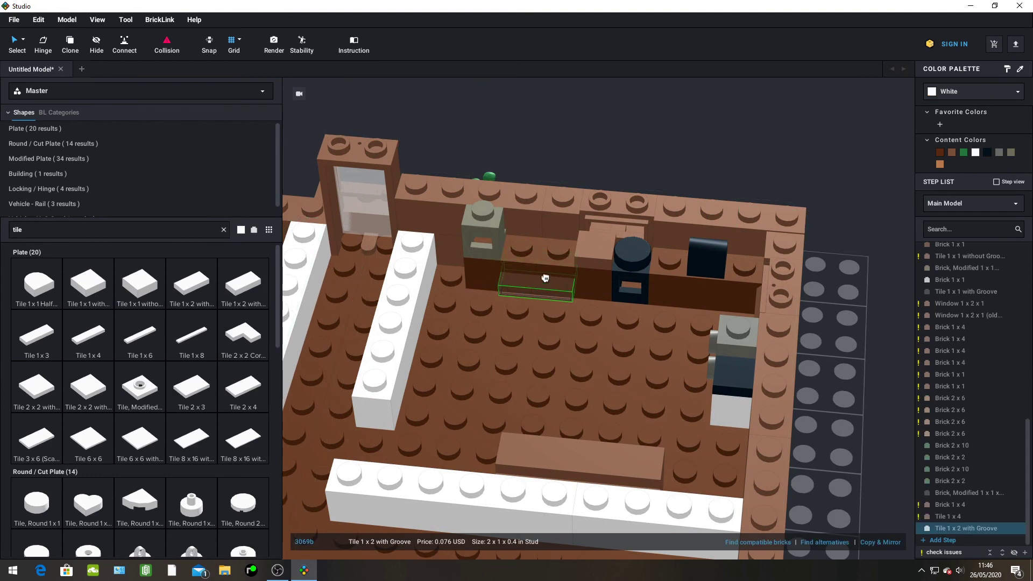
left_click(549, 254)
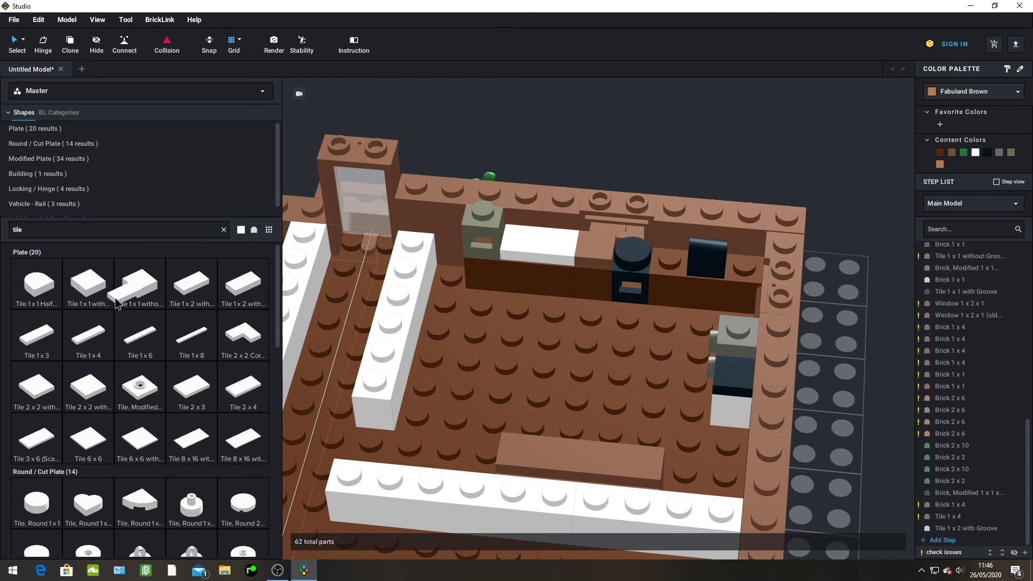
Place two 1 x 1 grooved tiles on the free counter studs on either side of the black curved appliance
left_click_drag(116, 301, 665, 262)
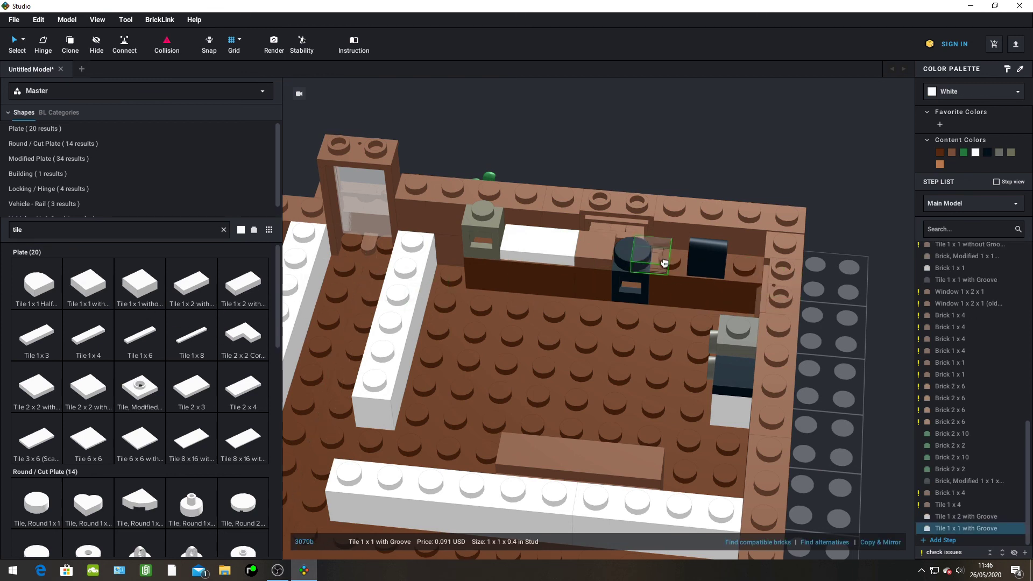
left_click(669, 263)
left_click(751, 272)
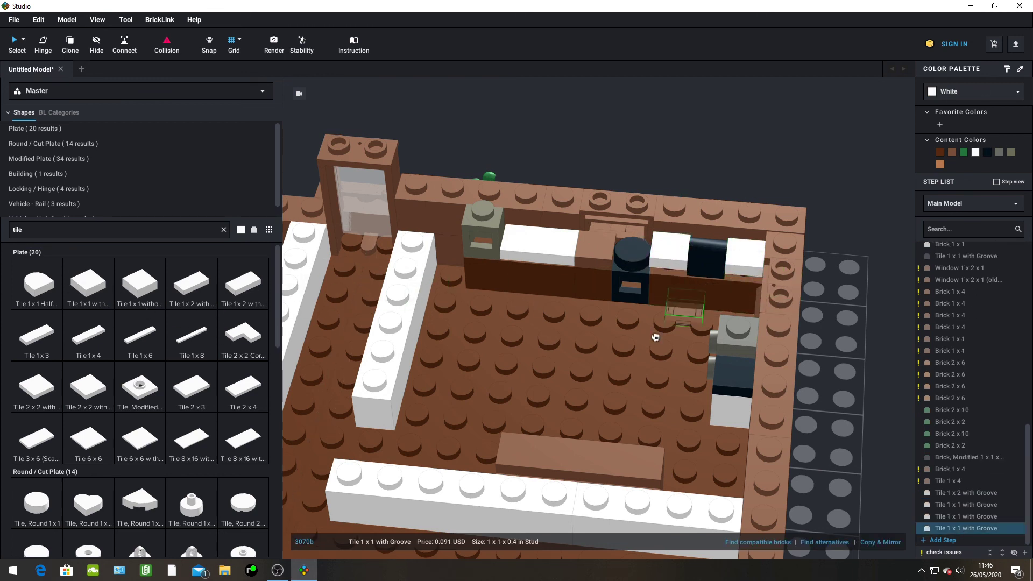
key("Escape")
Color the 1 x 2 tile and both 1 x 1 tiles on the counter Medium Brown
left_click(670, 258)
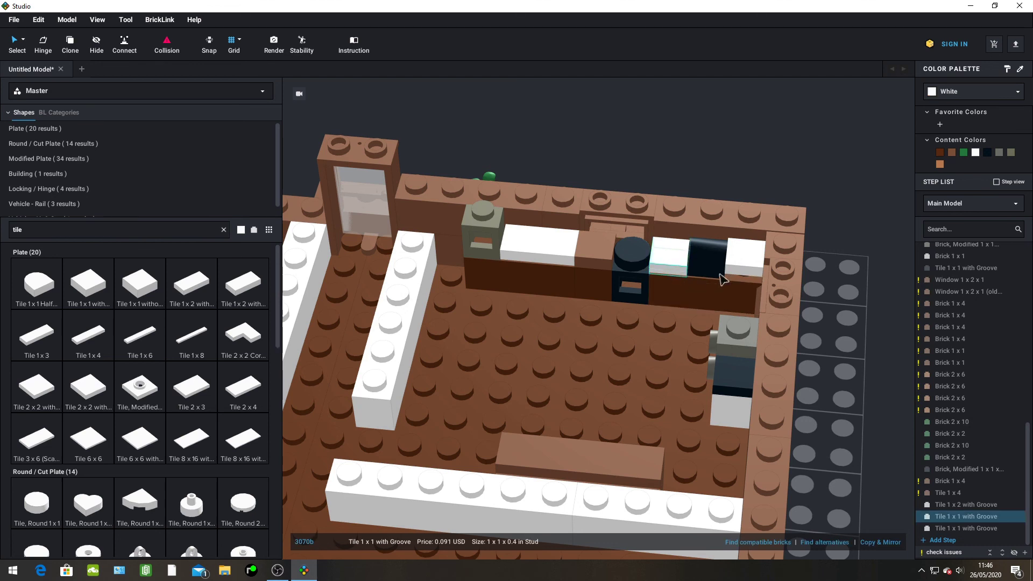
left_click(743, 266)
left_click(544, 258)
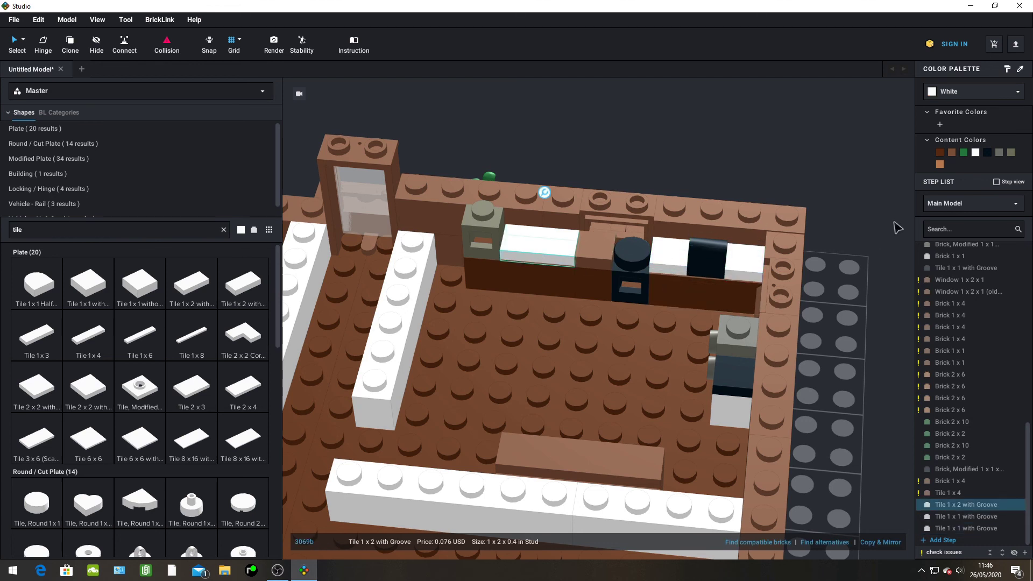
left_click(952, 153)
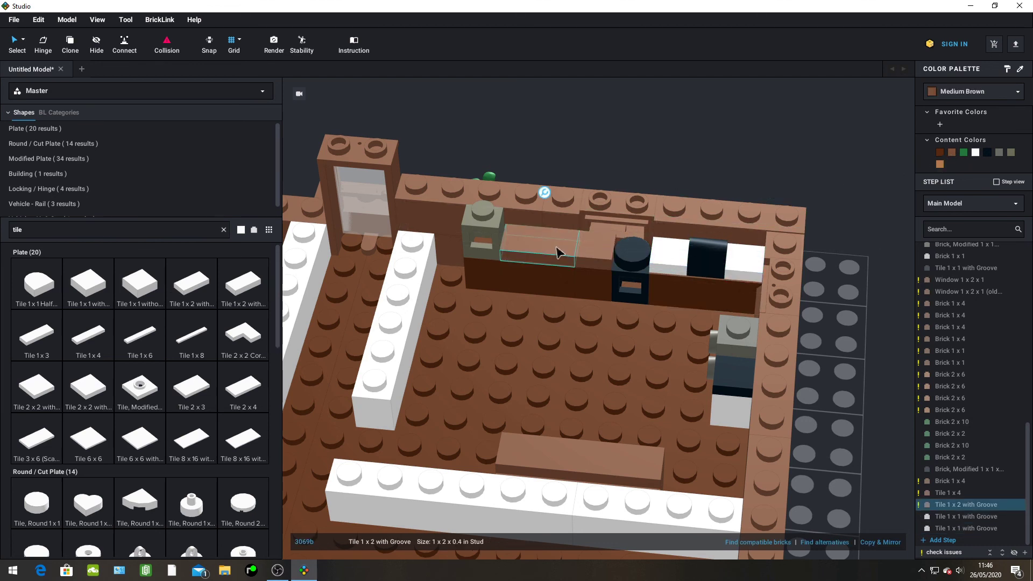
left_click(670, 261)
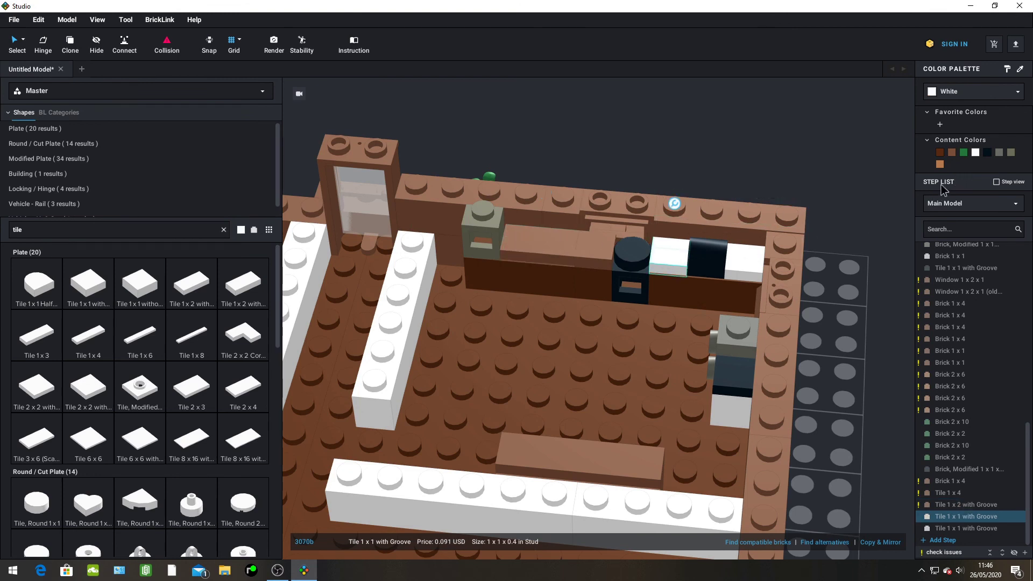
left_click(952, 155)
left_click(746, 258)
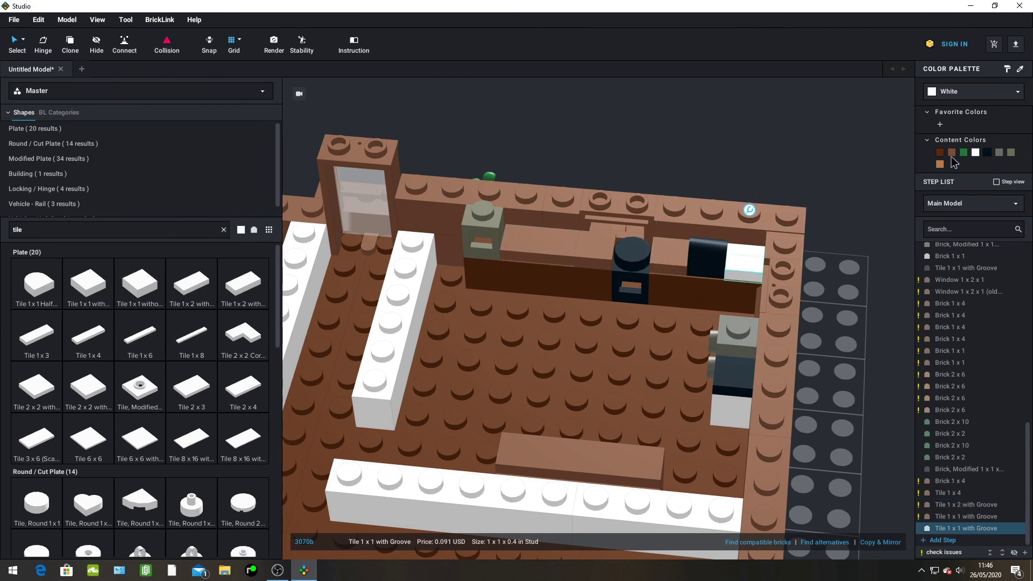
left_click(950, 155)
left_click(861, 169)
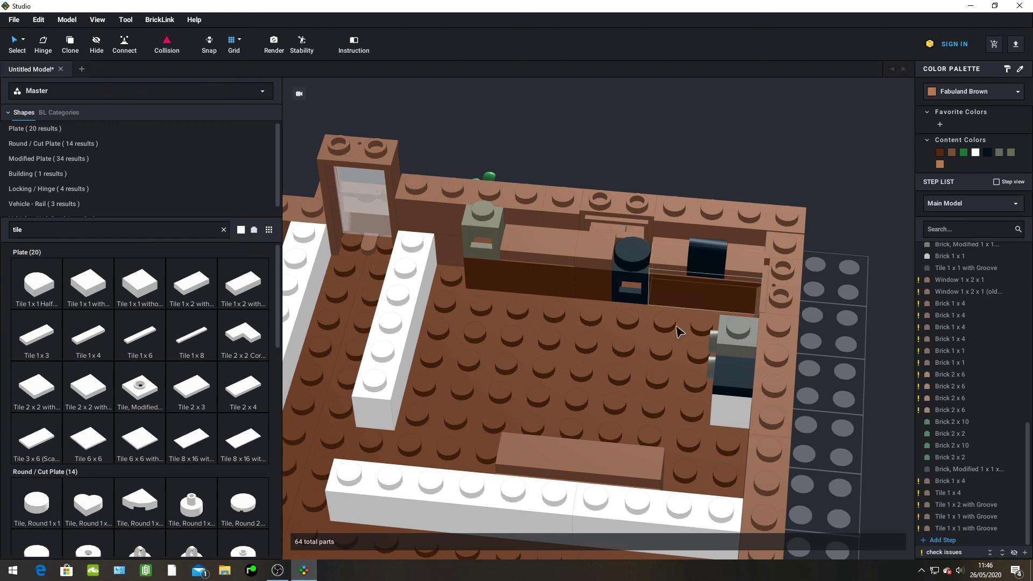
Examine the tiled kitchen counter up close and the layout of the whole house from above
scroll(677, 326, "up", 2)
right_click_drag(677, 326, 679, 324)
left_click(484, 365)
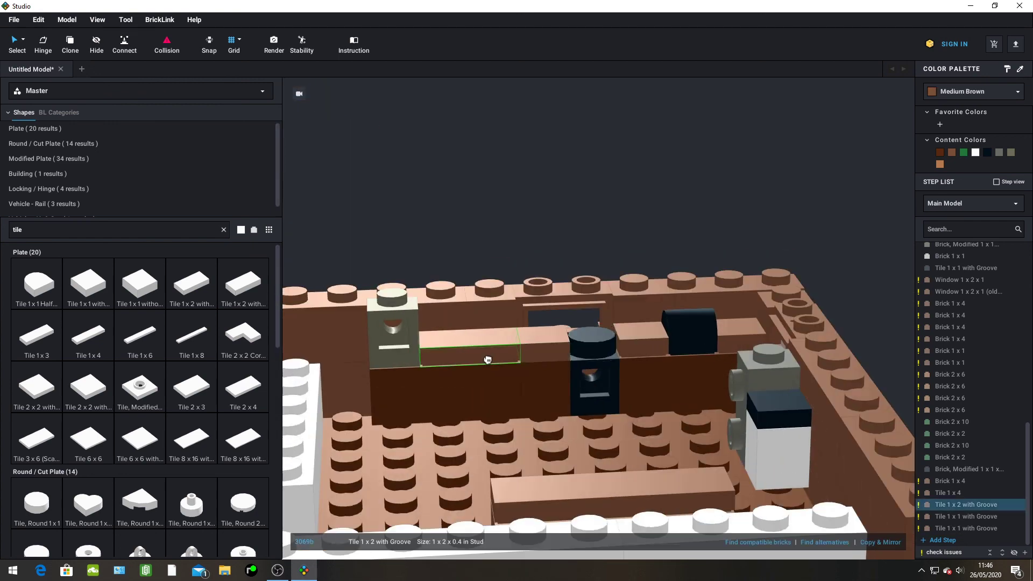
scroll(530, 427, "up", 5)
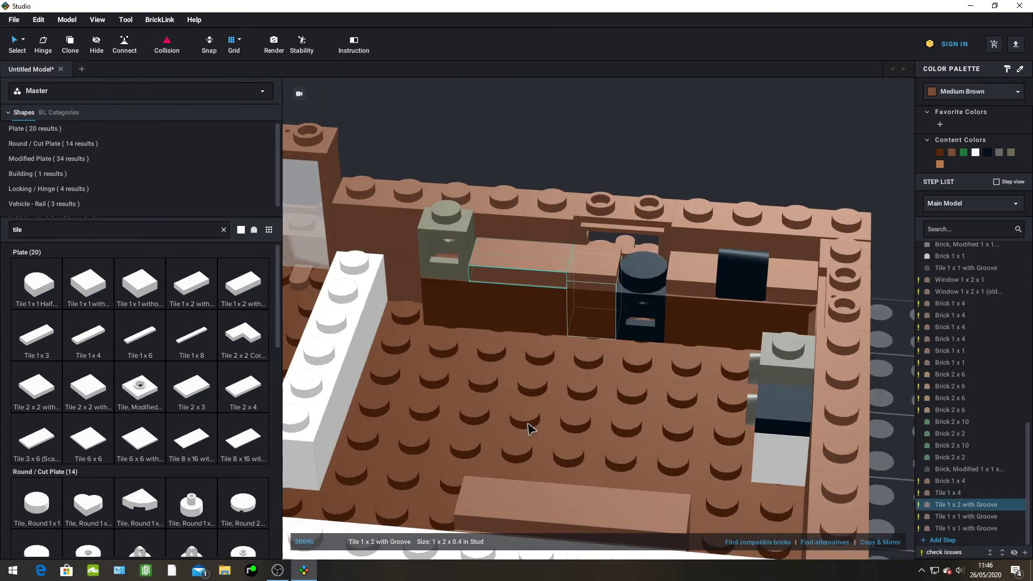
left_click(587, 425)
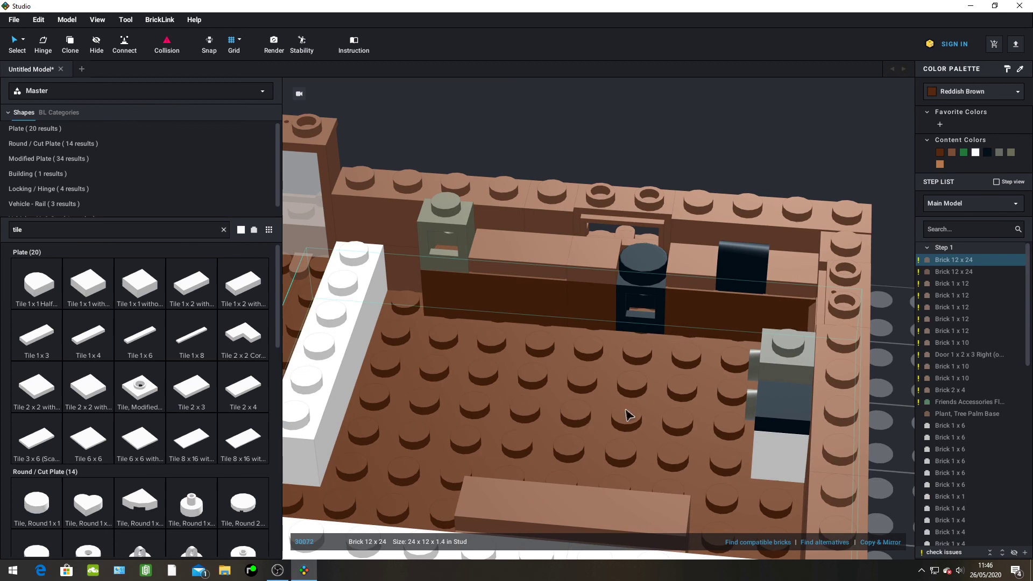
mouse_move(626, 410)
right_mouse_down()
mouse_move(658, 383)
mouse_move(620, 404)
right_mouse_up()
scroll(630, 397, "down", 3)
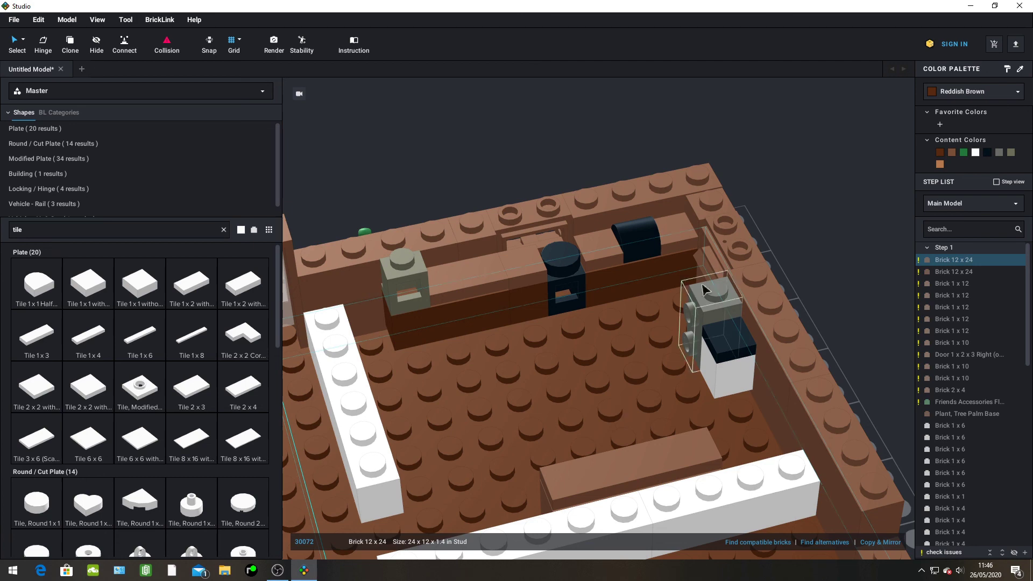
scroll(622, 410, "down", 10)
middle_click_drag(637, 329, 648, 299)
right_click_drag(649, 298, 642, 308)
scroll(642, 309, "up", 2)
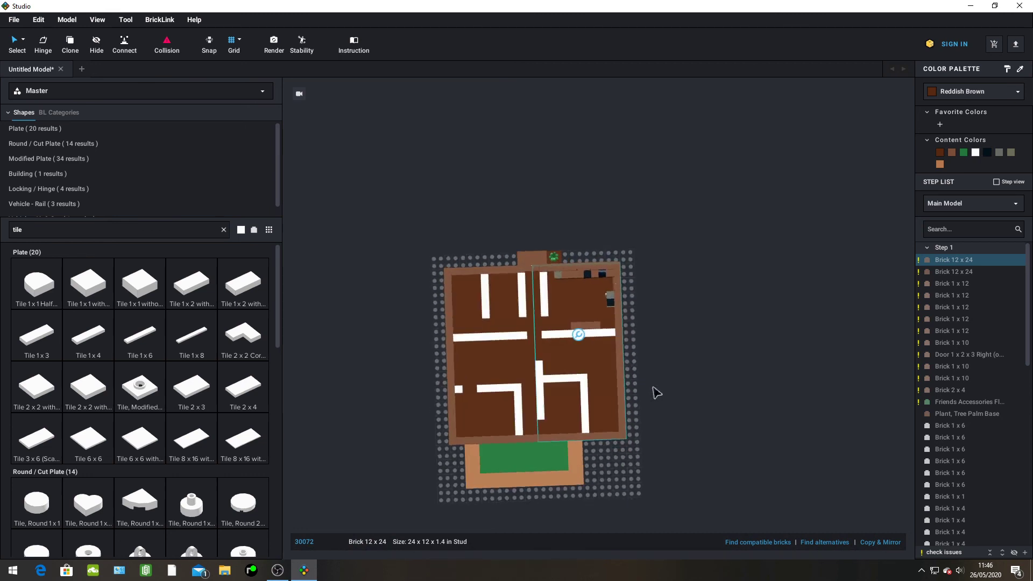
mouse_move(653, 392)
right_mouse_down()
mouse_move(625, 393)
mouse_move(654, 396)
right_mouse_up()
middle_click_drag(653, 396, 684, 364)
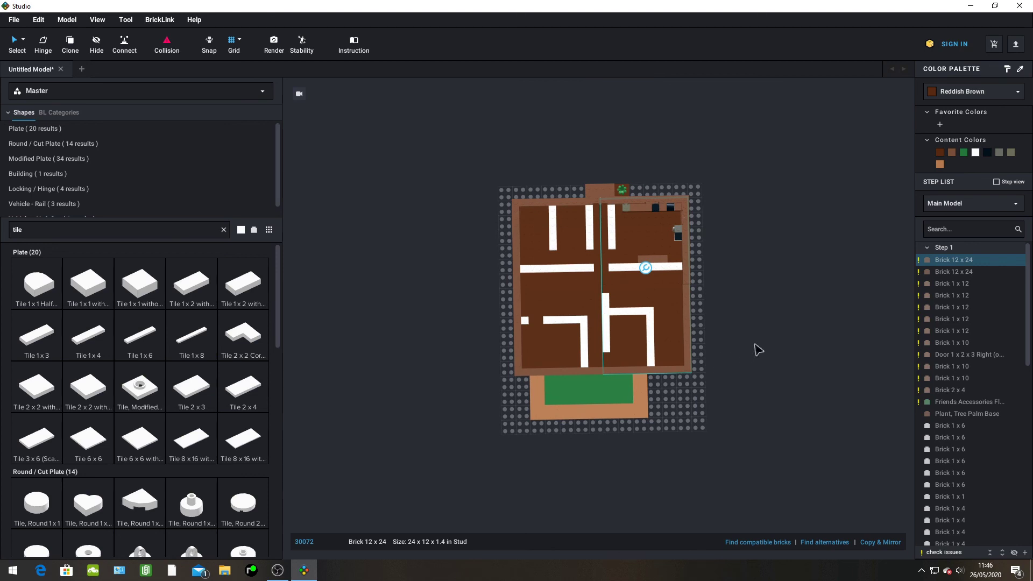